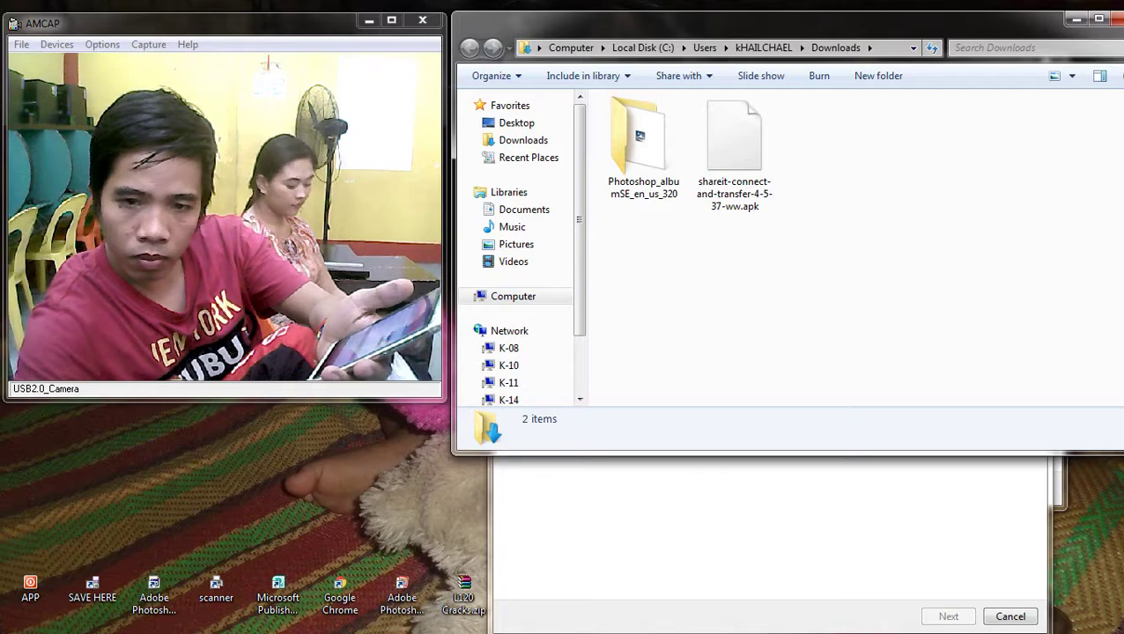
Step: Send the shareit APK to a Bluetooth device and refresh the still-empty device list
right_click(734, 138)
mouse_move(778, 323)
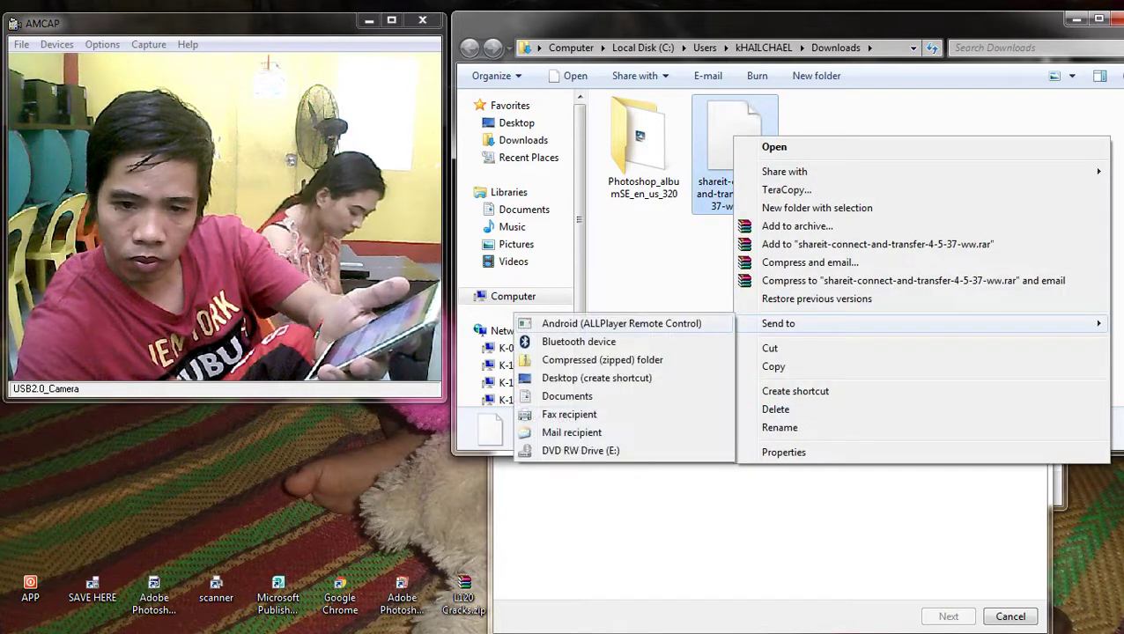
click(563, 343)
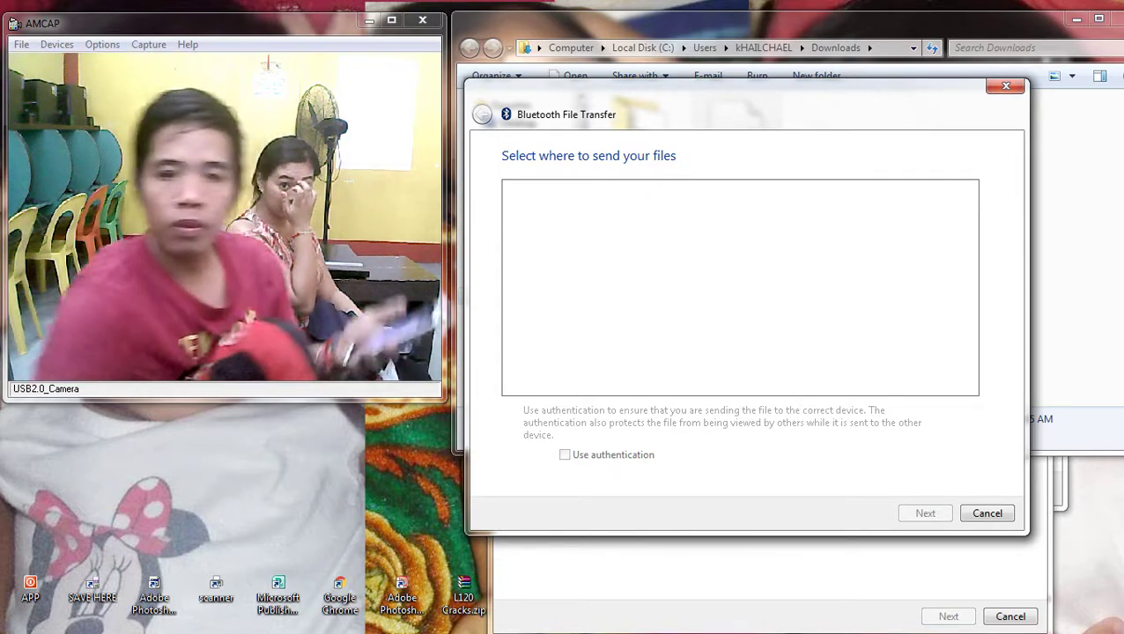
right_click(687, 293)
key(Escape)
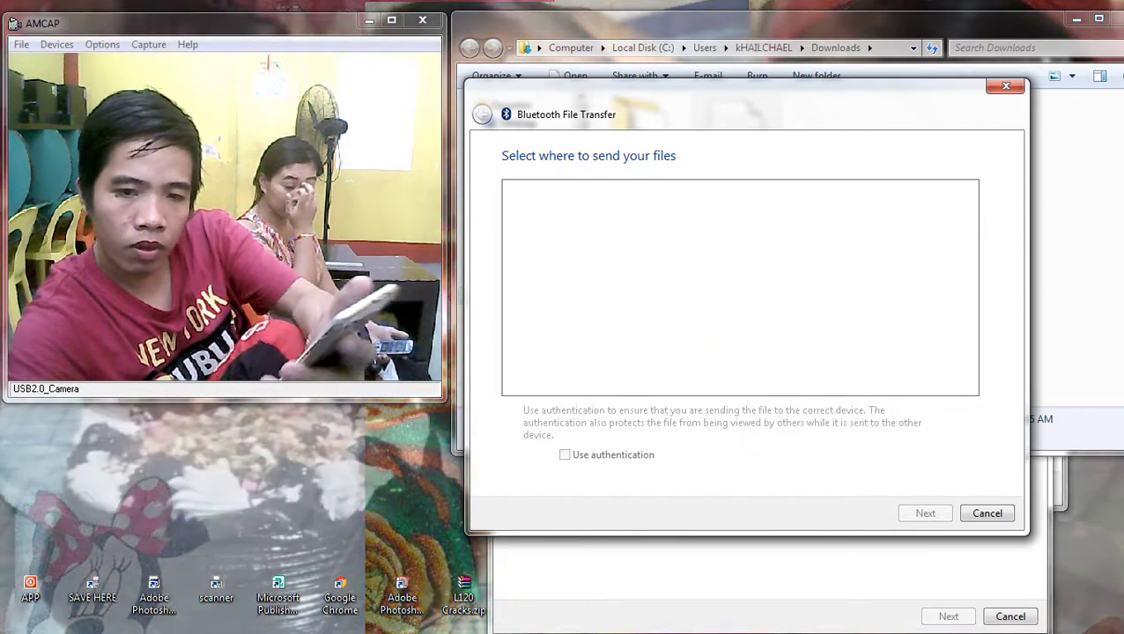
right_click(714, 250)
key(Escape)
drag(705, 114, 771, 114)
right_click(662, 280)
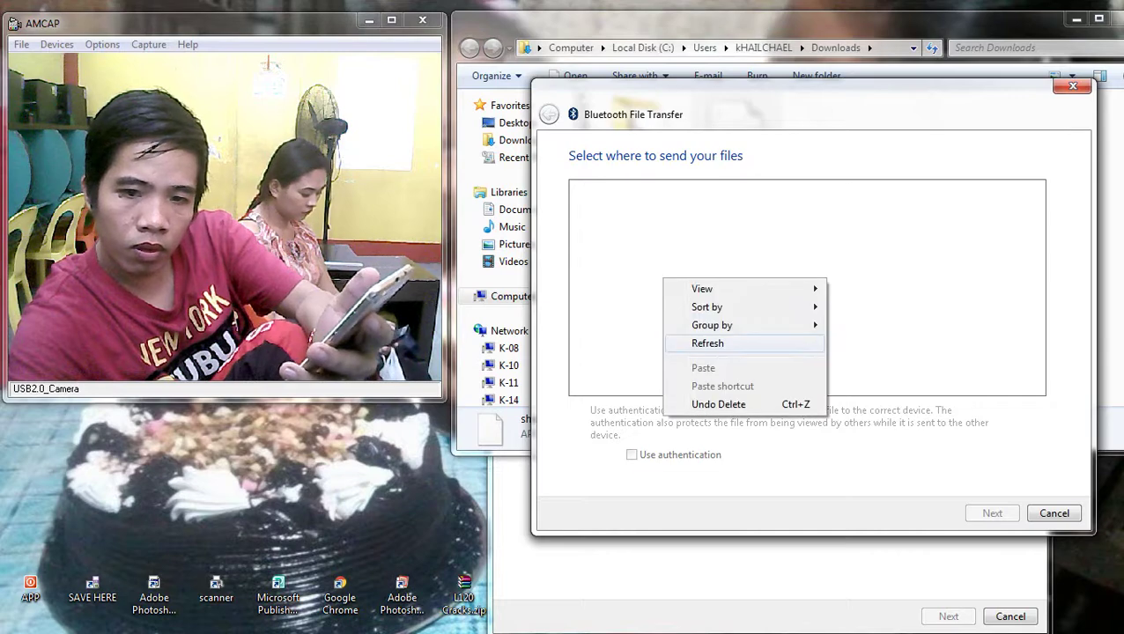
click(707, 343)
key(Escape)
Step: Resend the shareit APK over Bluetooth, refresh until phone F5 appears, and choose F5
right_click(725, 150)
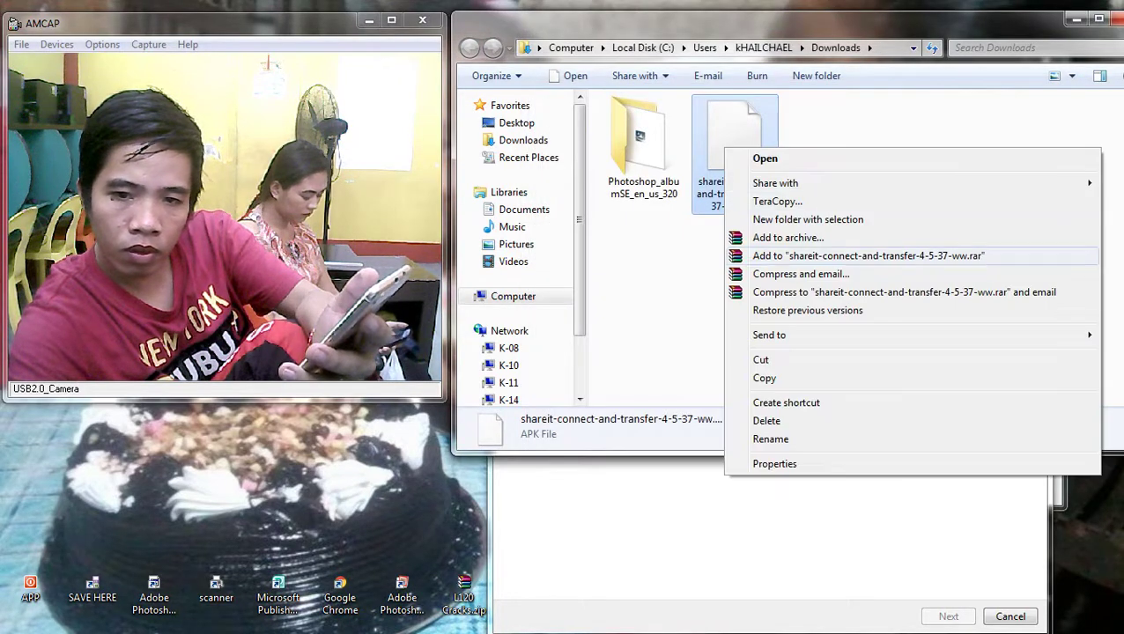
mouse_move(768, 335)
click(563, 353)
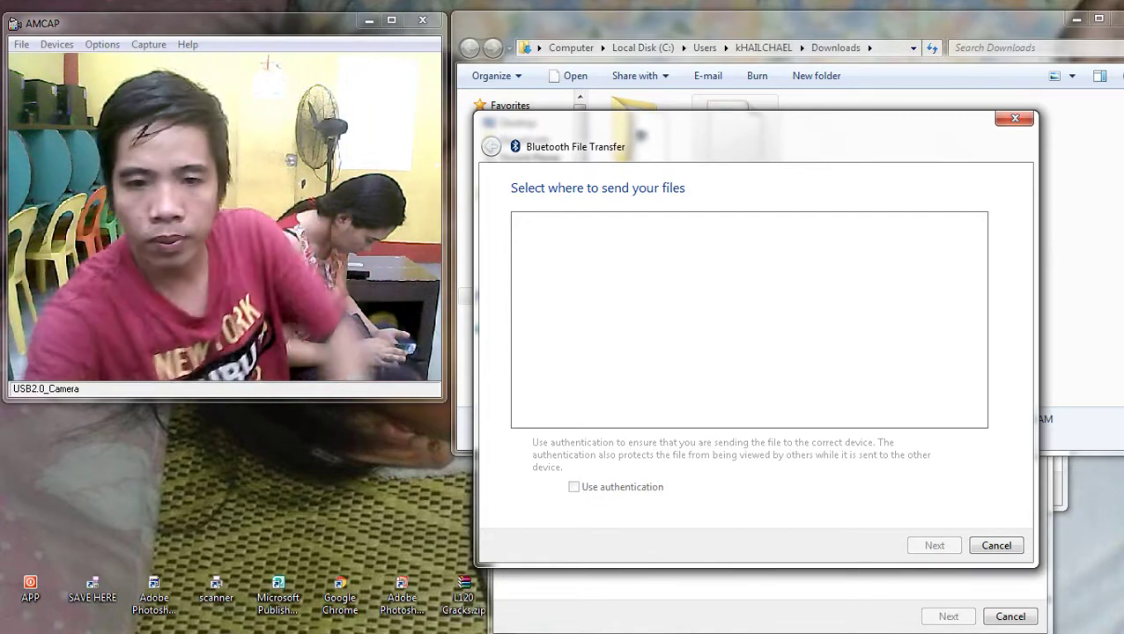
right_click(620, 295)
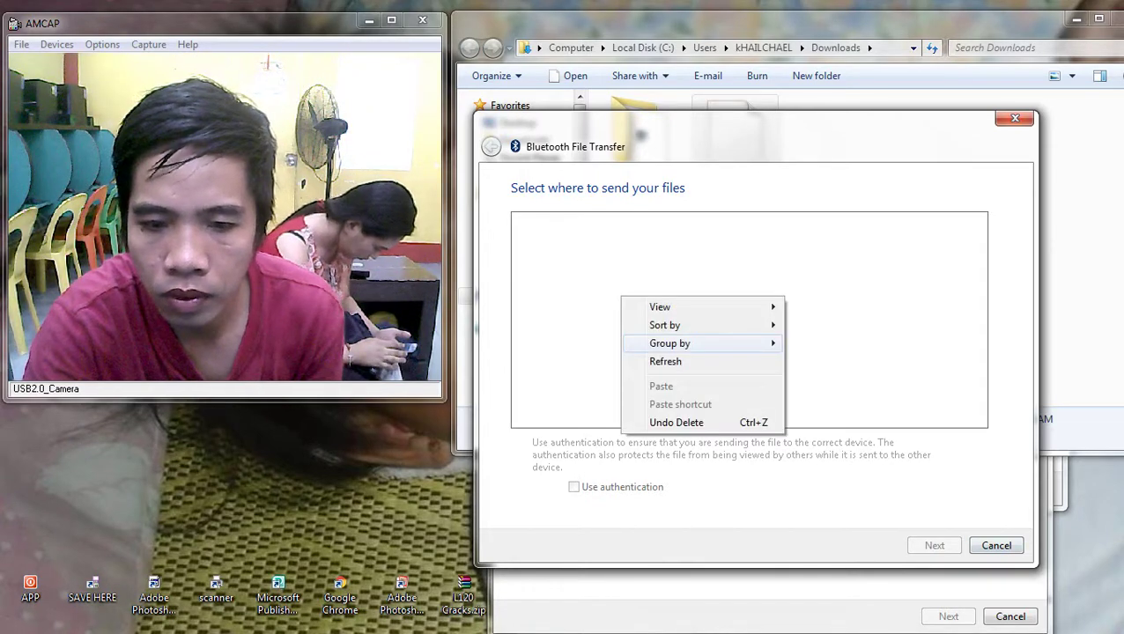
click(664, 360)
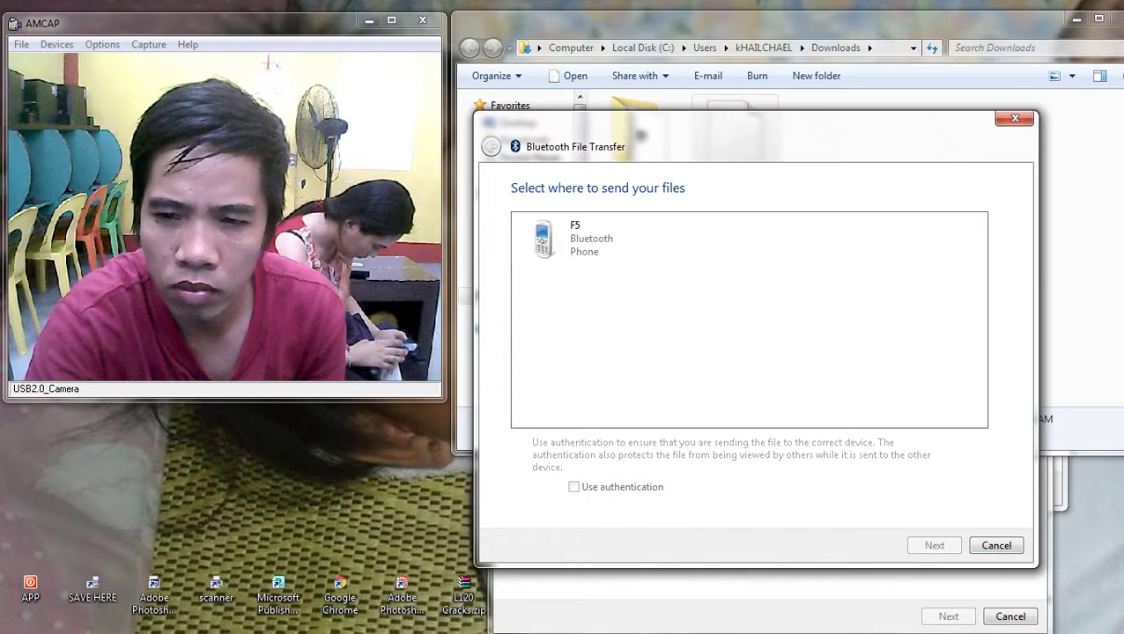
double_click(564, 238)
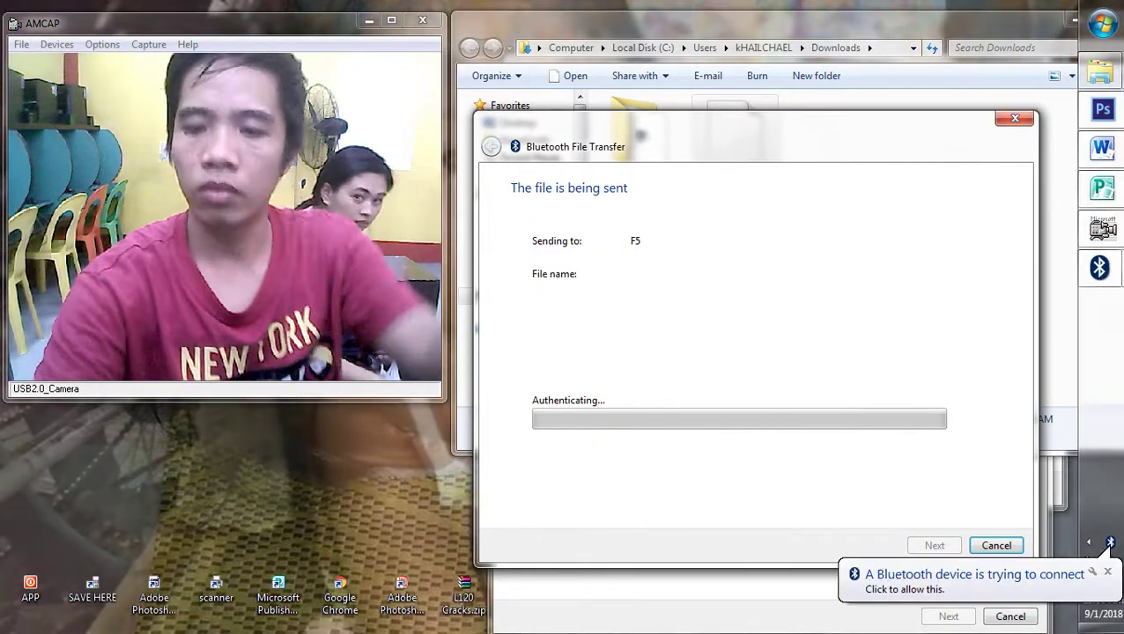
Step: Accept phone F5's pairing request, confirm the matching code, then cancel the unfinished transfer
click(983, 579)
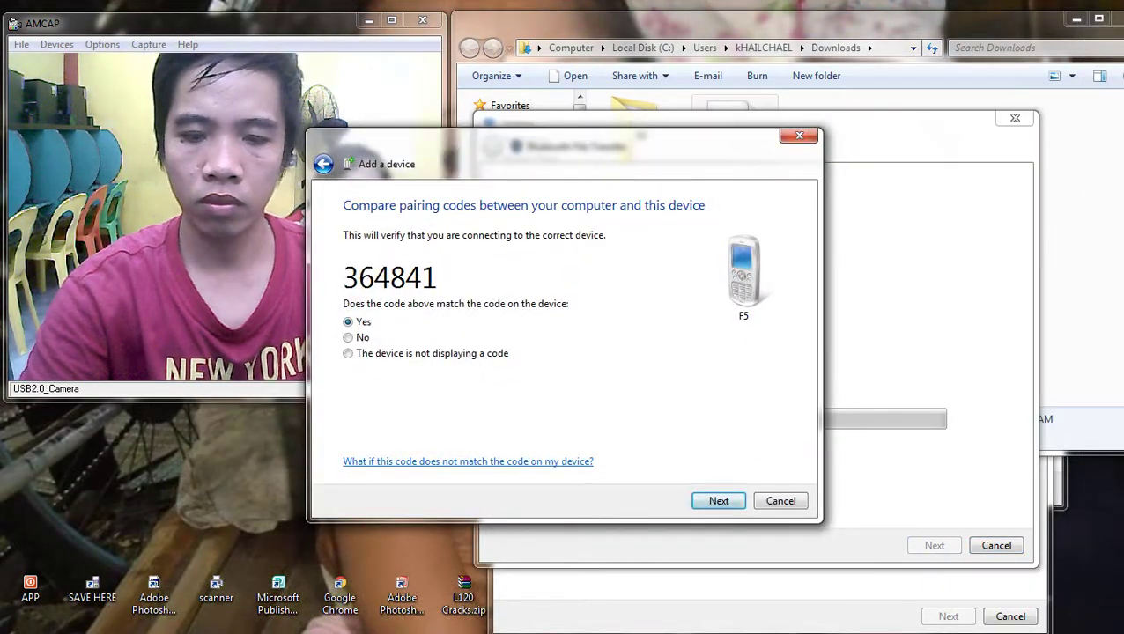
key(Return)
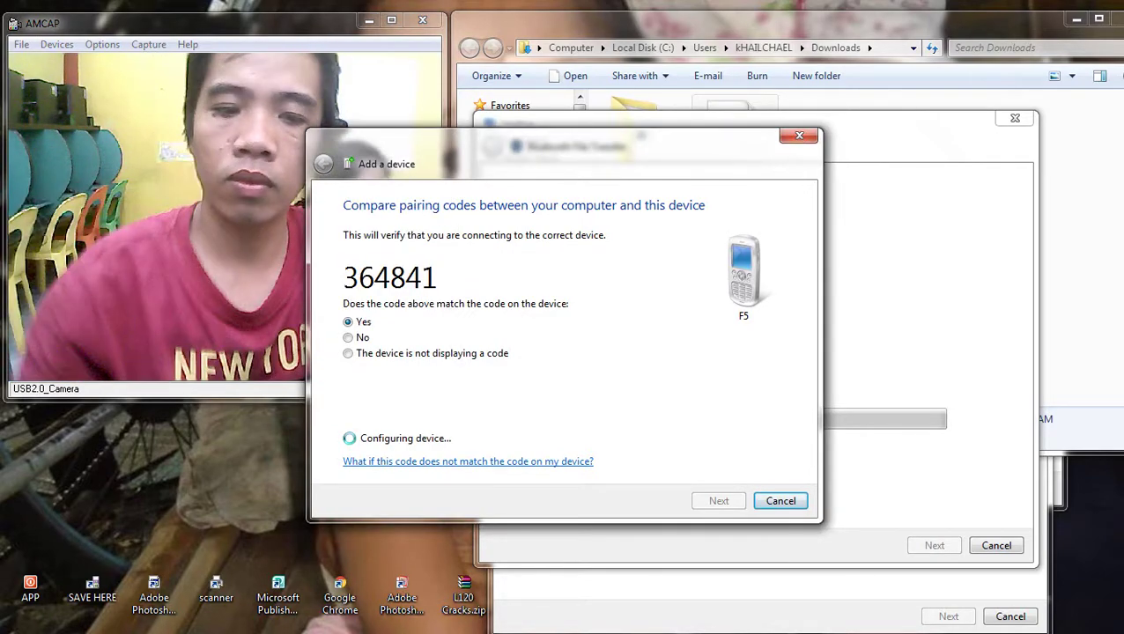
drag(563, 145, 718, 159)
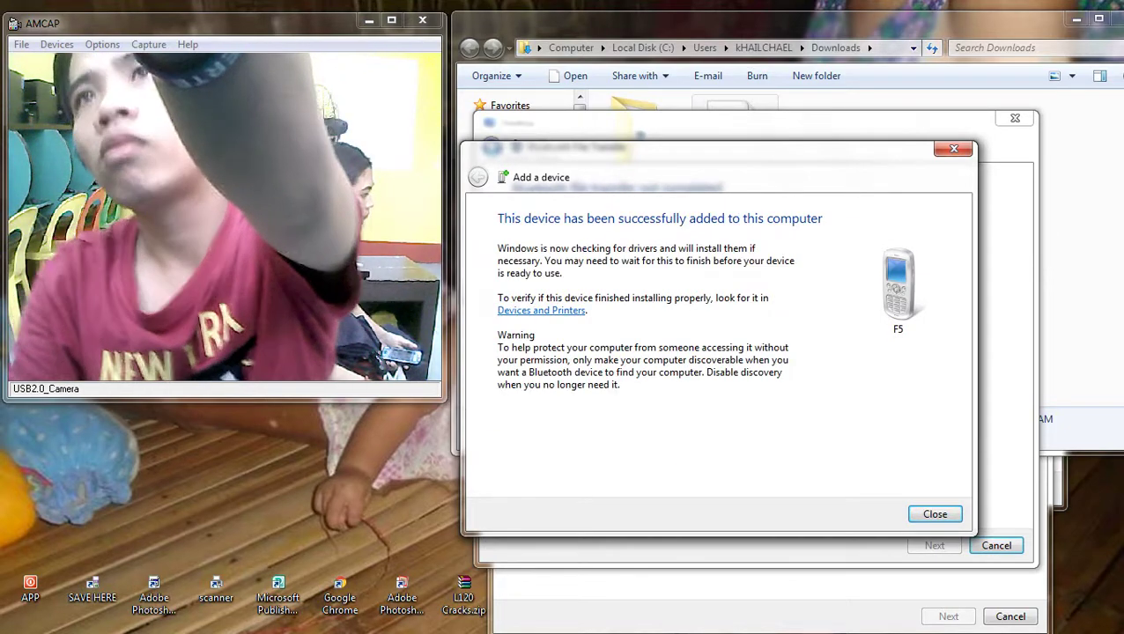
key(Return)
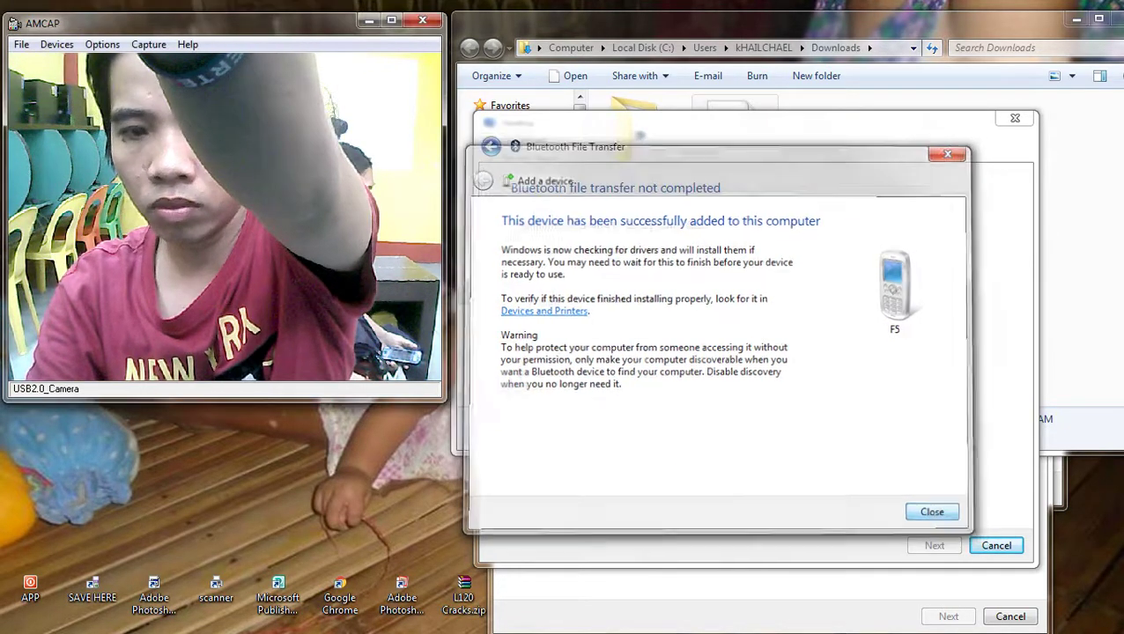
click(996, 545)
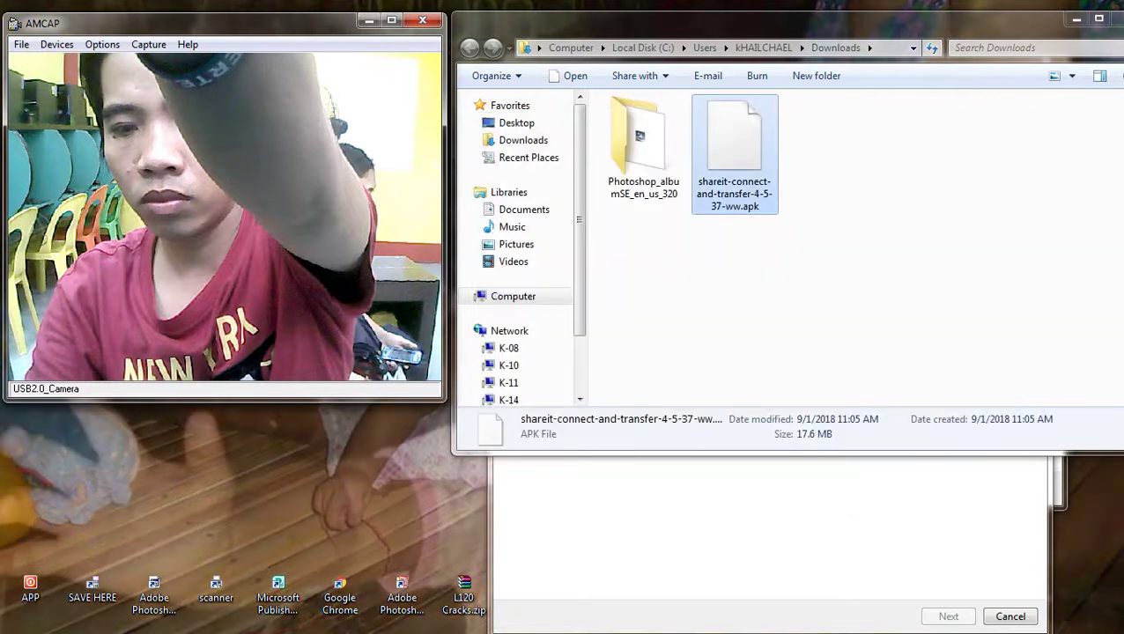
Step: Send the shareit APK to F5 via Bluetooth and allow the phone's connection request
right_click(749, 187)
mouse_move(797, 372)
click(596, 390)
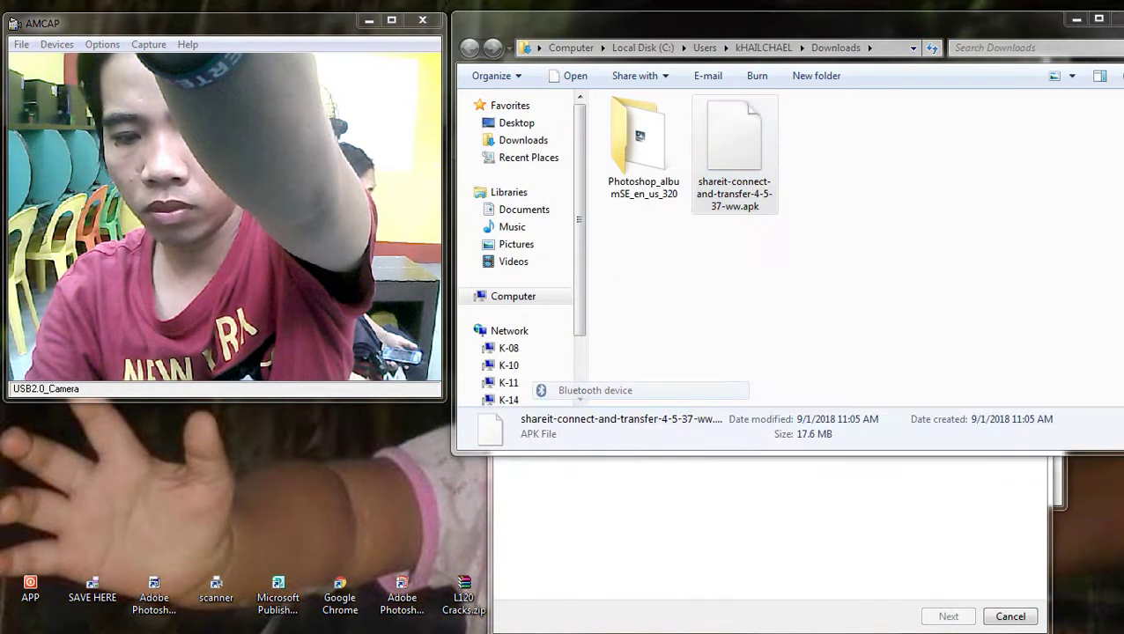
click(602, 231)
click(965, 542)
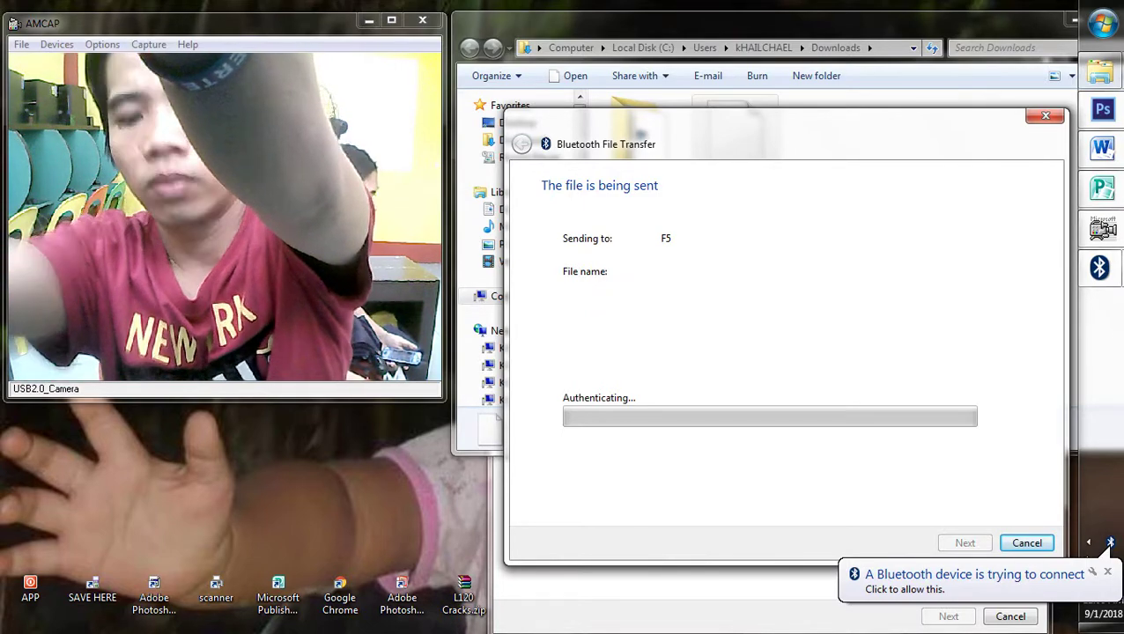
click(1092, 581)
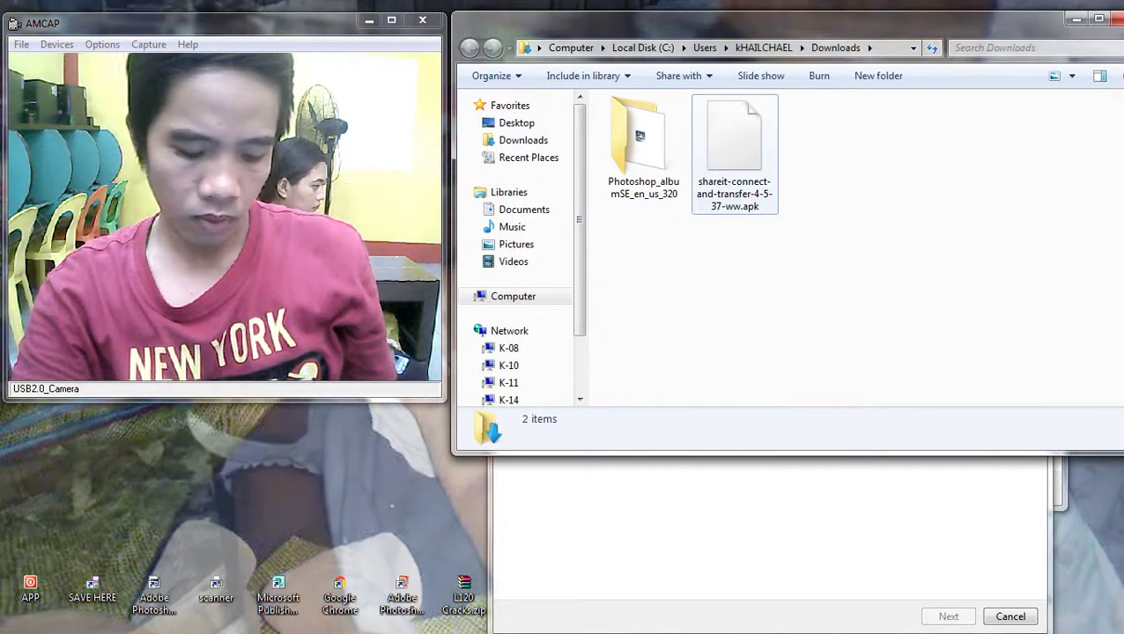
Step: Go from Computer into Local Disk (D:), scroll to SAVE HERE, then return to Photoshop
right_click(695, 140)
key(Escape)
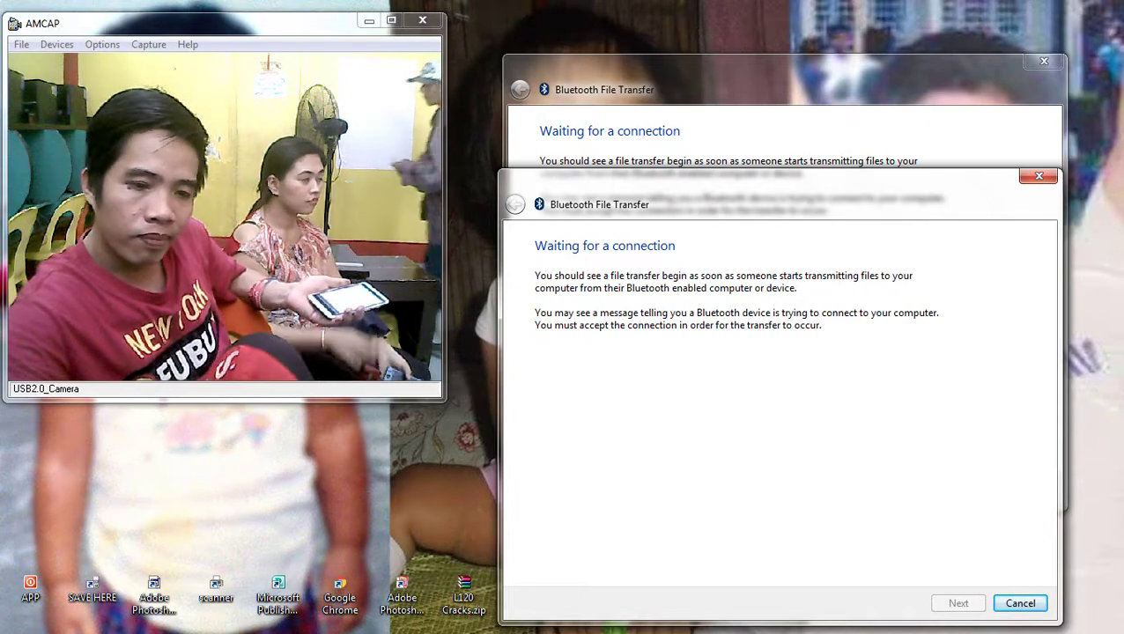
key(super)
click(1038, 268)
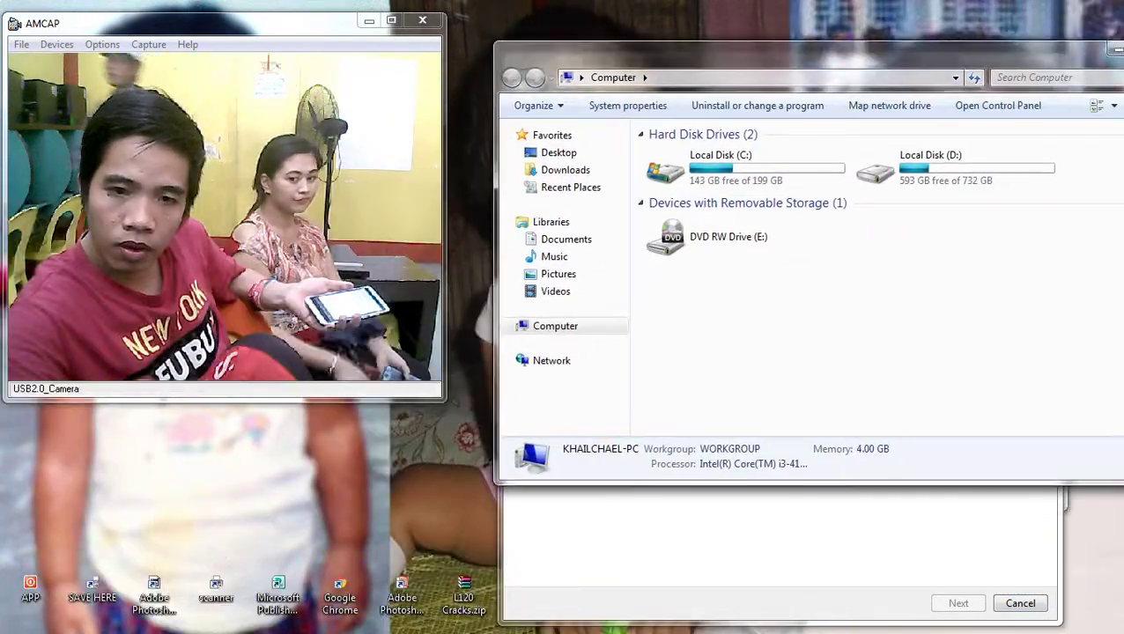
double_click(881, 158)
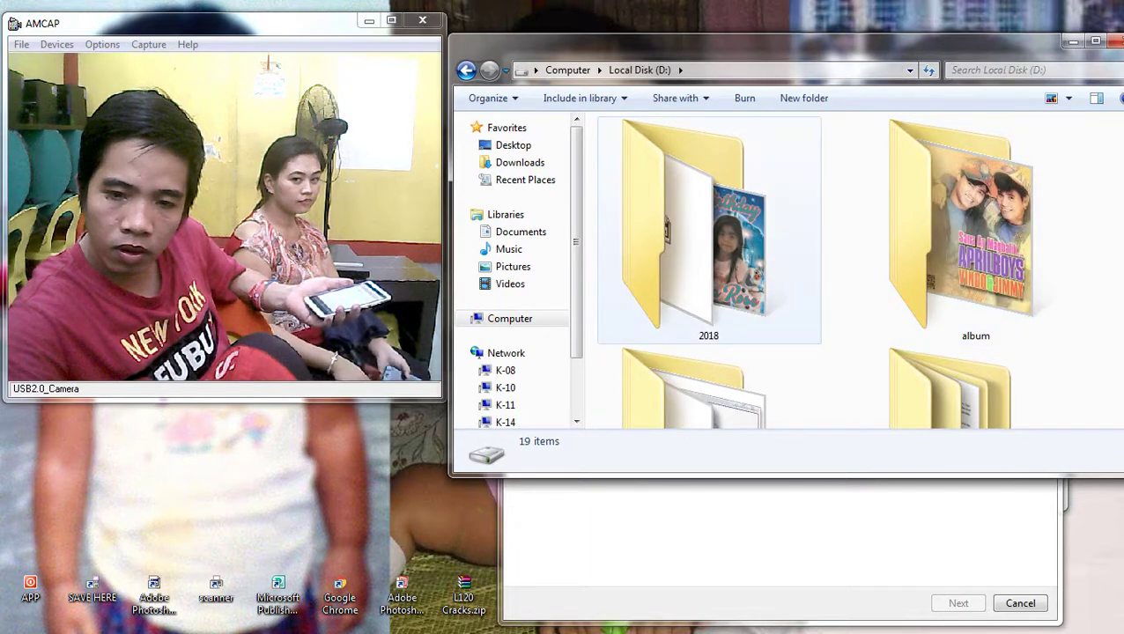
scroll(819, 264, down, 1)
scroll(819, 264, down, 2)
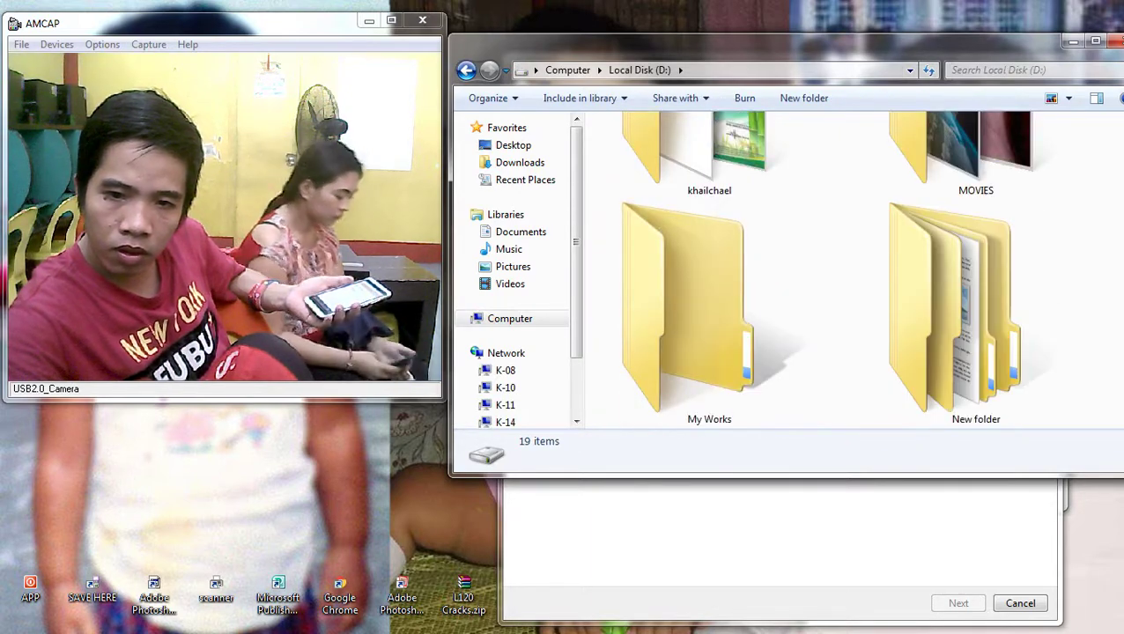
scroll(968, 308, down, 2)
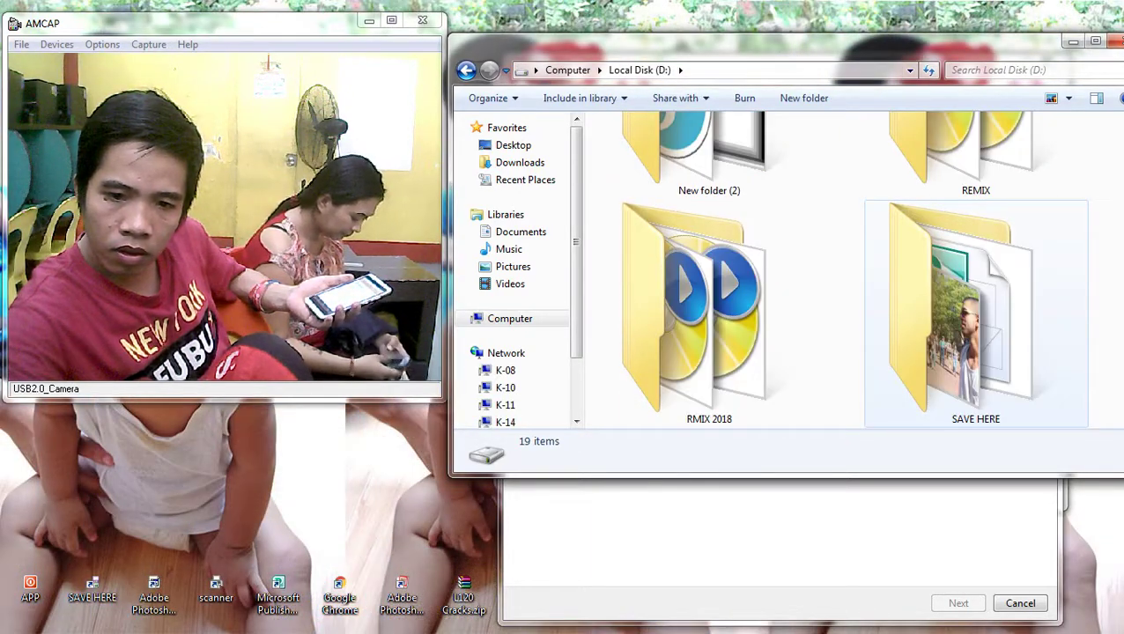
key(alt+Tab)
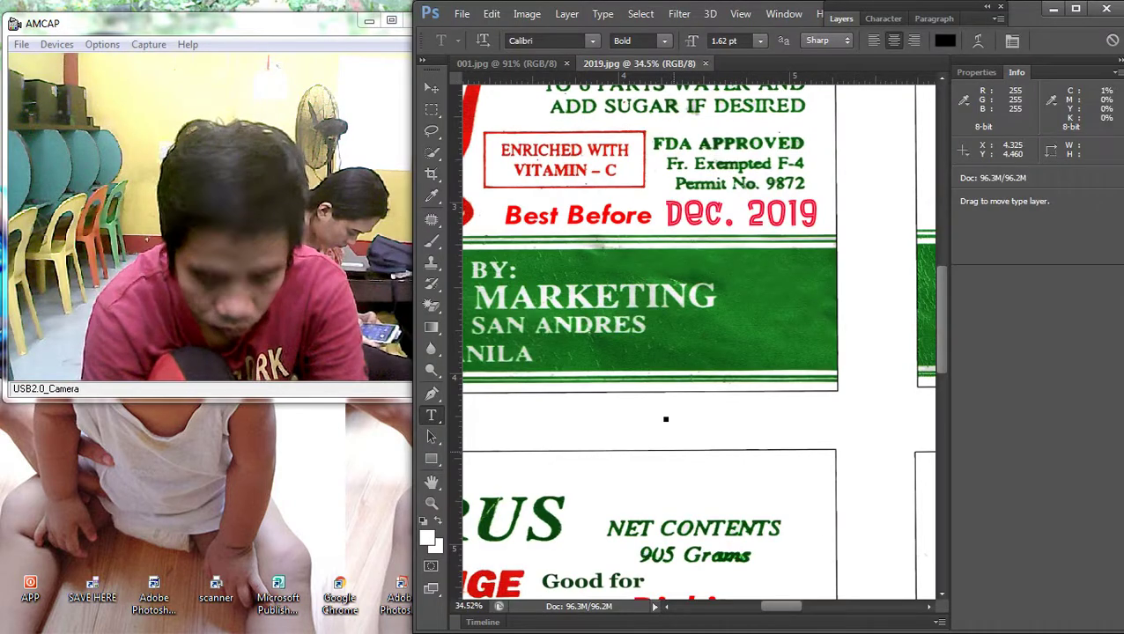
Step: Enlarge the FEB. 2020 text and move it below the green band
click(1116, 72)
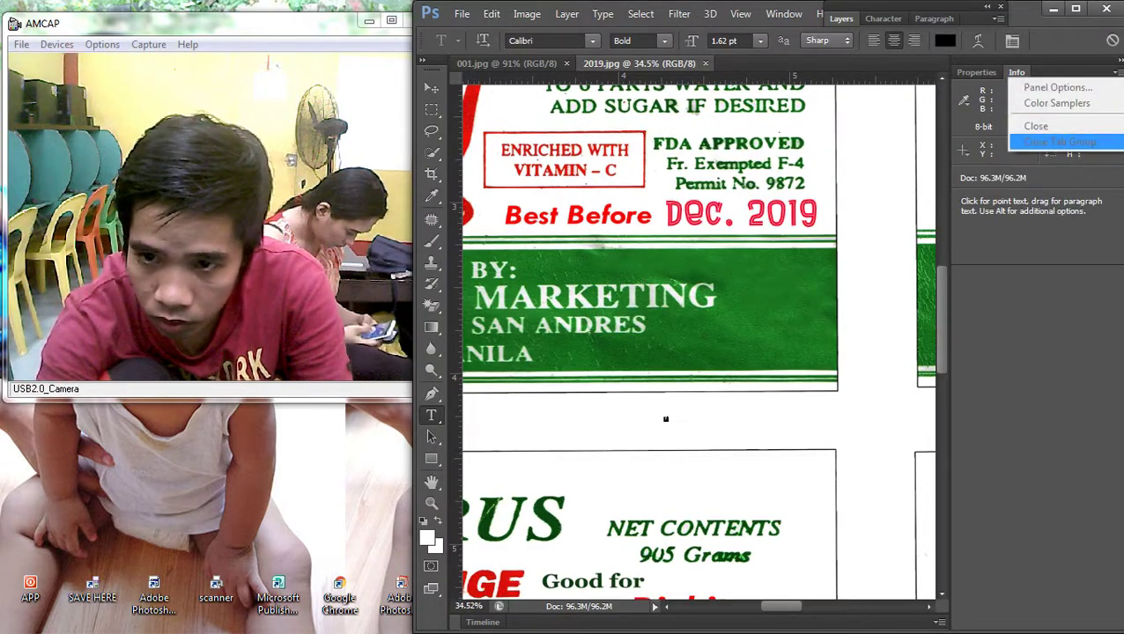
key(Escape)
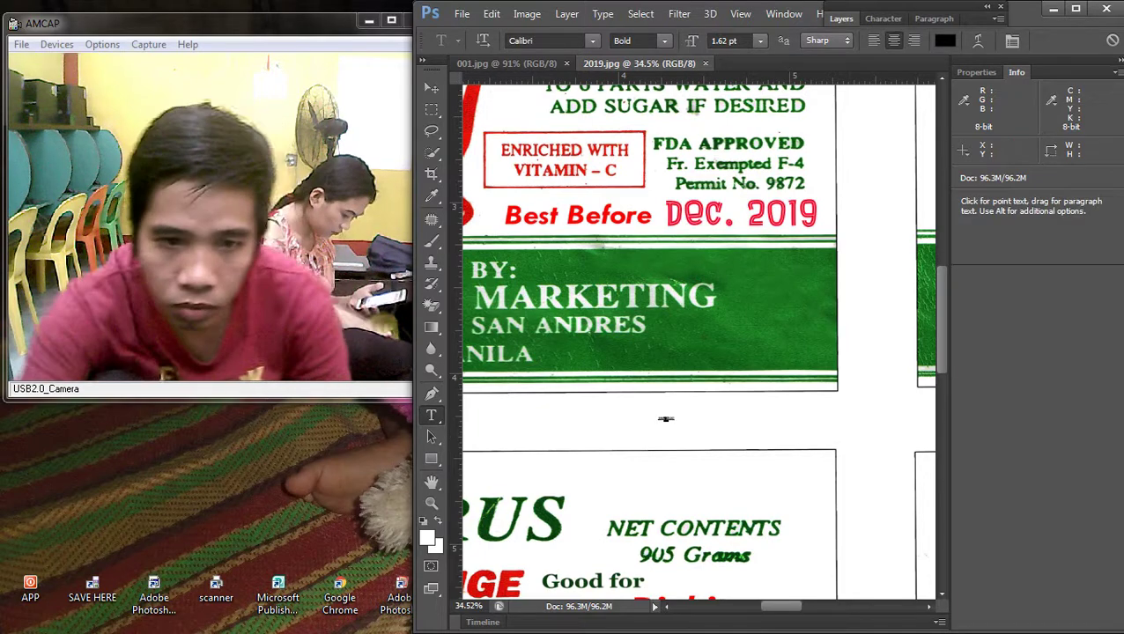
key(ctrl+t)
drag(674, 424, 812, 384)
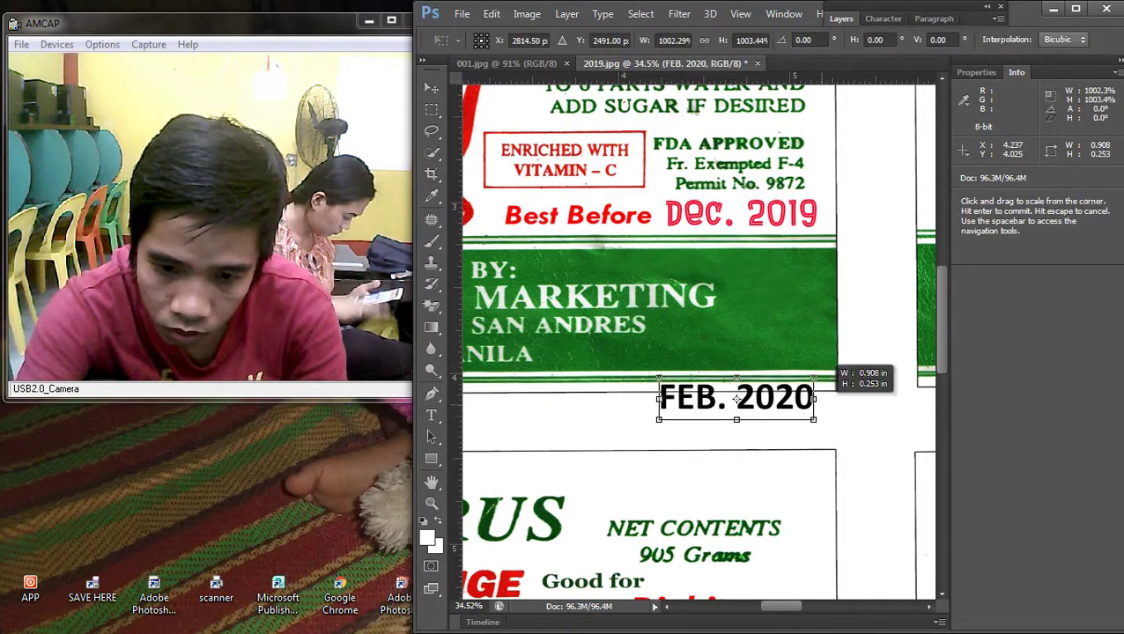
drag(748, 401, 742, 431)
key(Return)
Step: Change the FEB. 2020 font from Cooper Black to Copperplate Gothic
key(t)
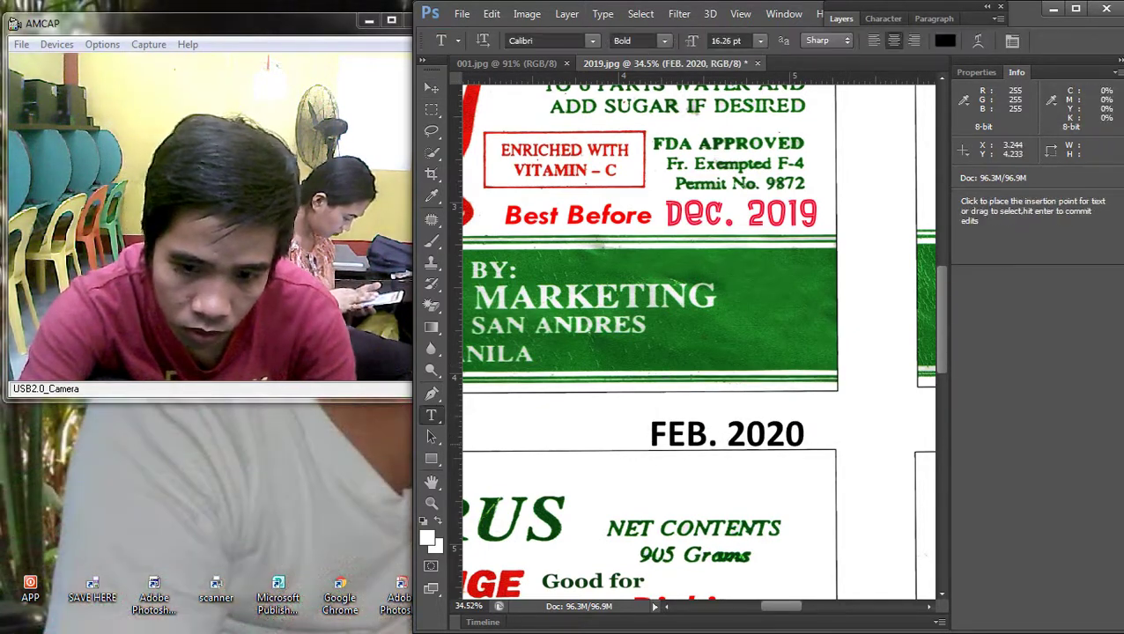
click(726, 433)
key(ctrl+a)
click(591, 40)
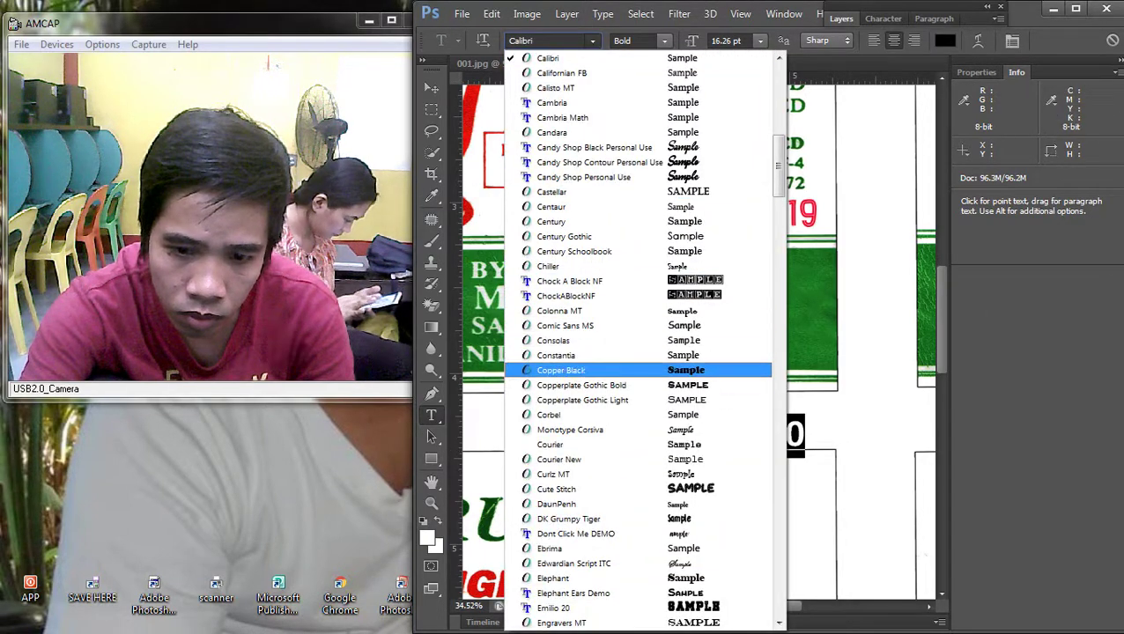
key(Return)
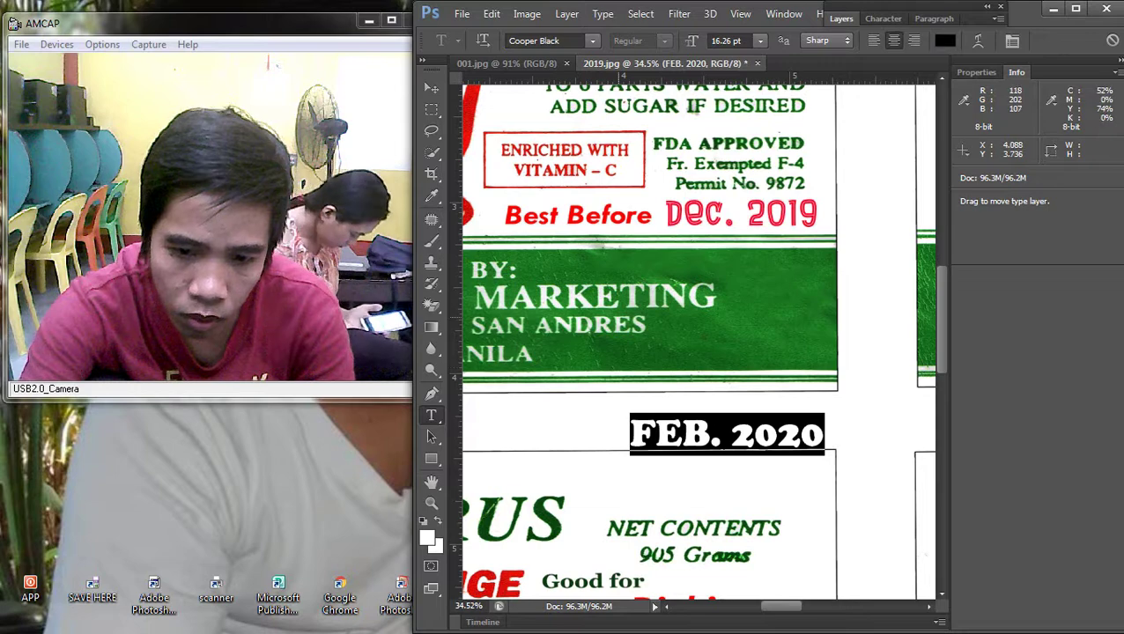
click(592, 40)
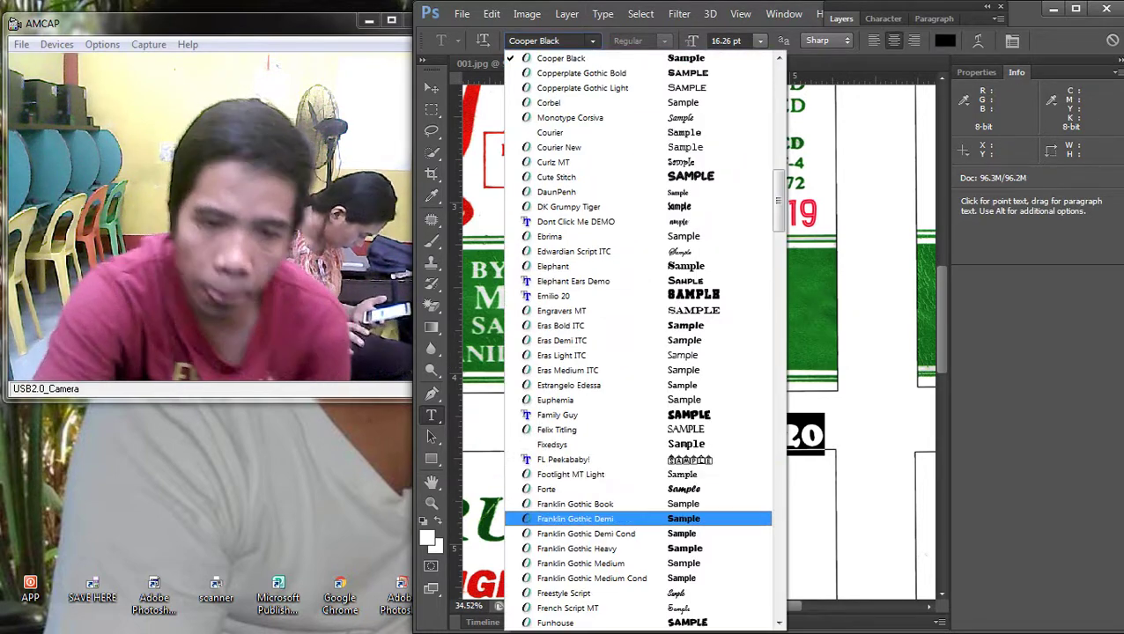
scroll(634, 493, up, 4)
scroll(634, 343, up, 2)
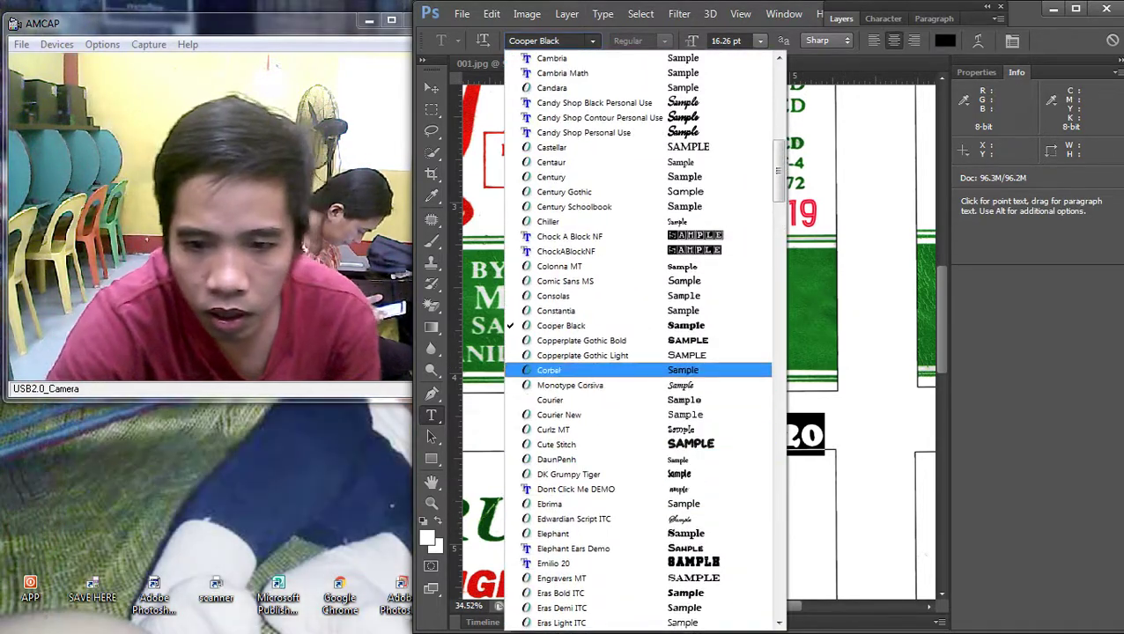
key(Return)
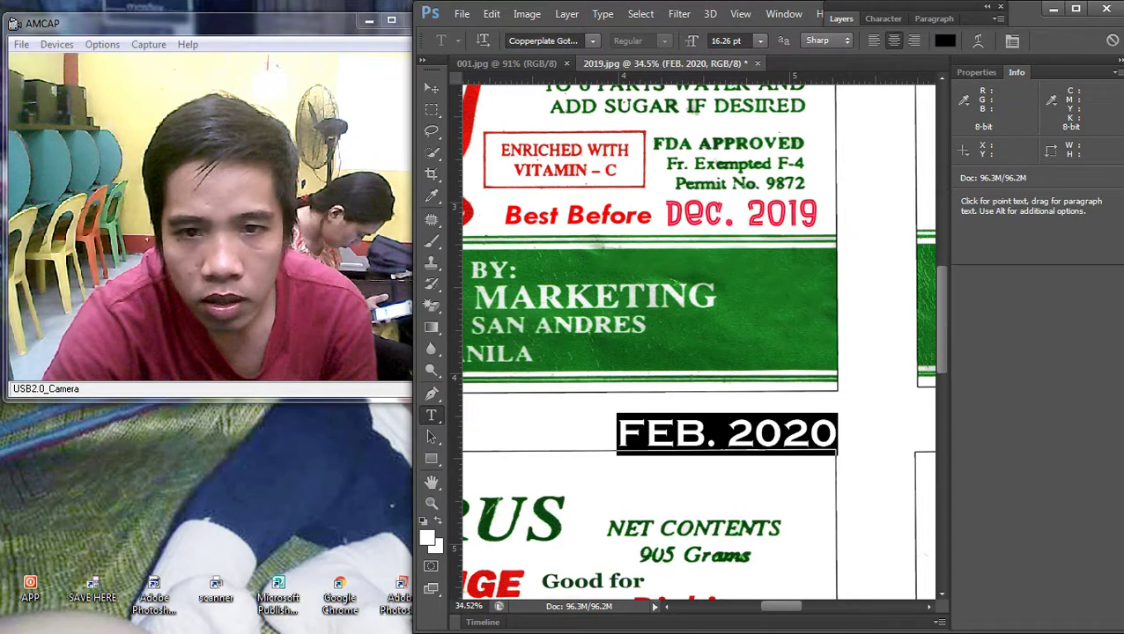
Step: Commit the text and make FEB. 2020 slightly narrower with Free Transform
click(431, 87)
key(ctrl+t)
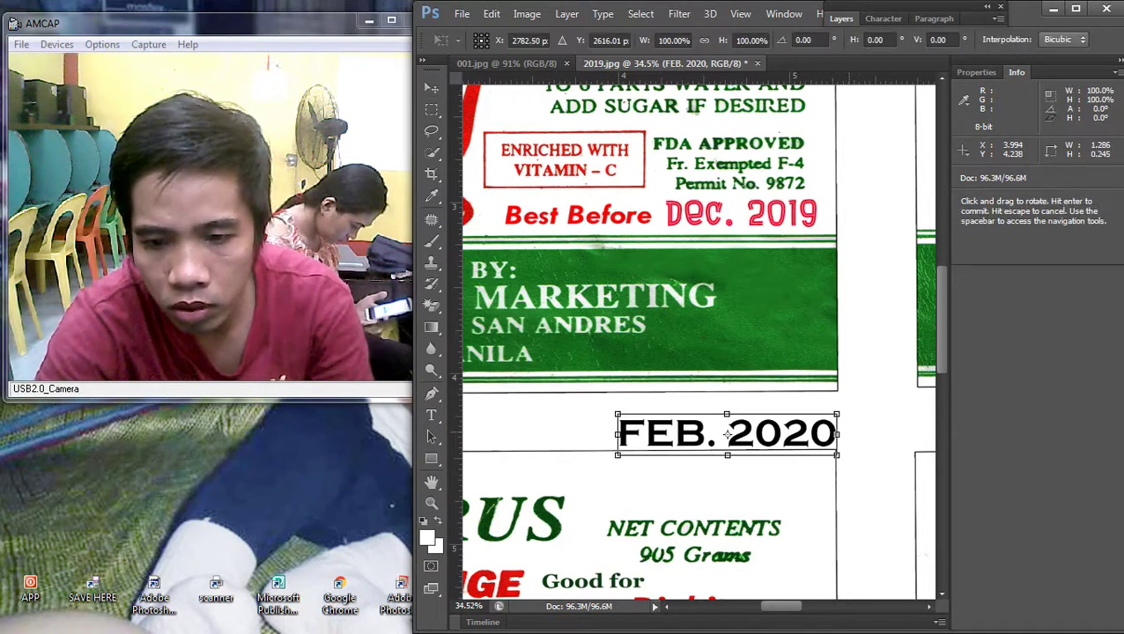
drag(834, 434, 778, 433)
key(Return)
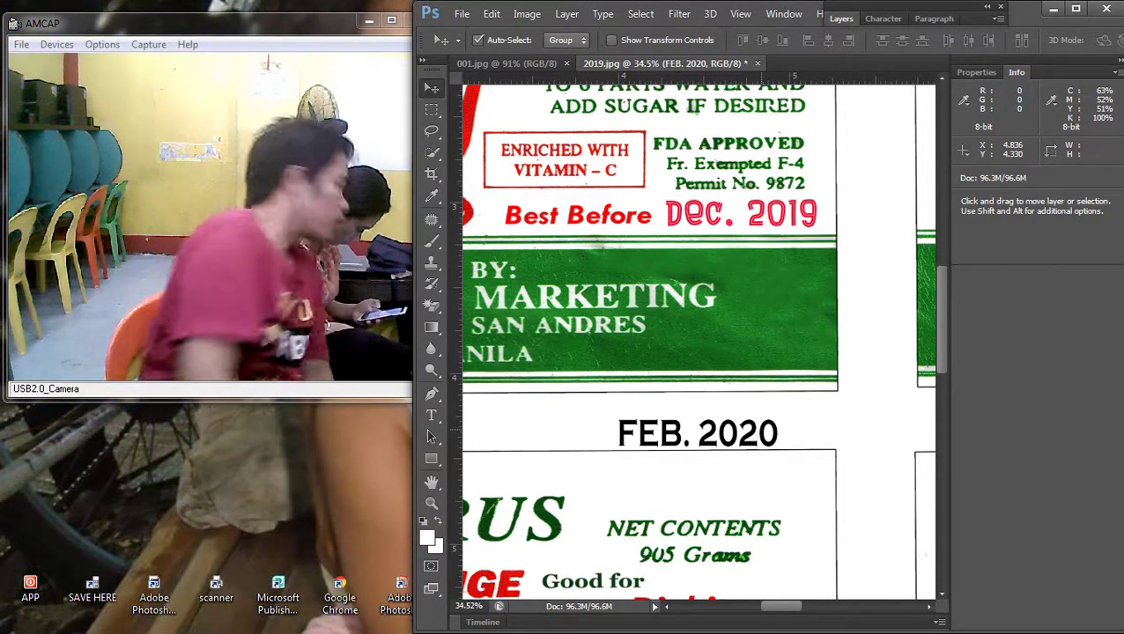
Step: Drag the FEB. 2020 text onto the label's Dec. 2019 date
drag(694, 425, 737, 182)
right_click(704, 334)
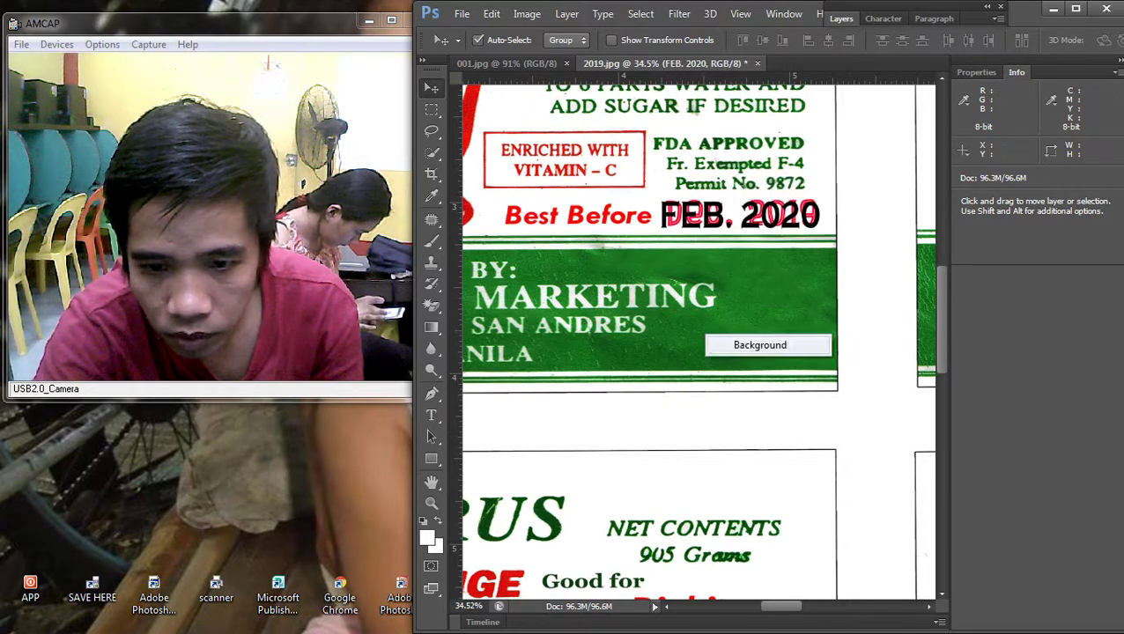
click(739, 344)
Step: Give the FEB. 2020 layer a red Color Overlay layer style
key(F7)
double_click(951, 113)
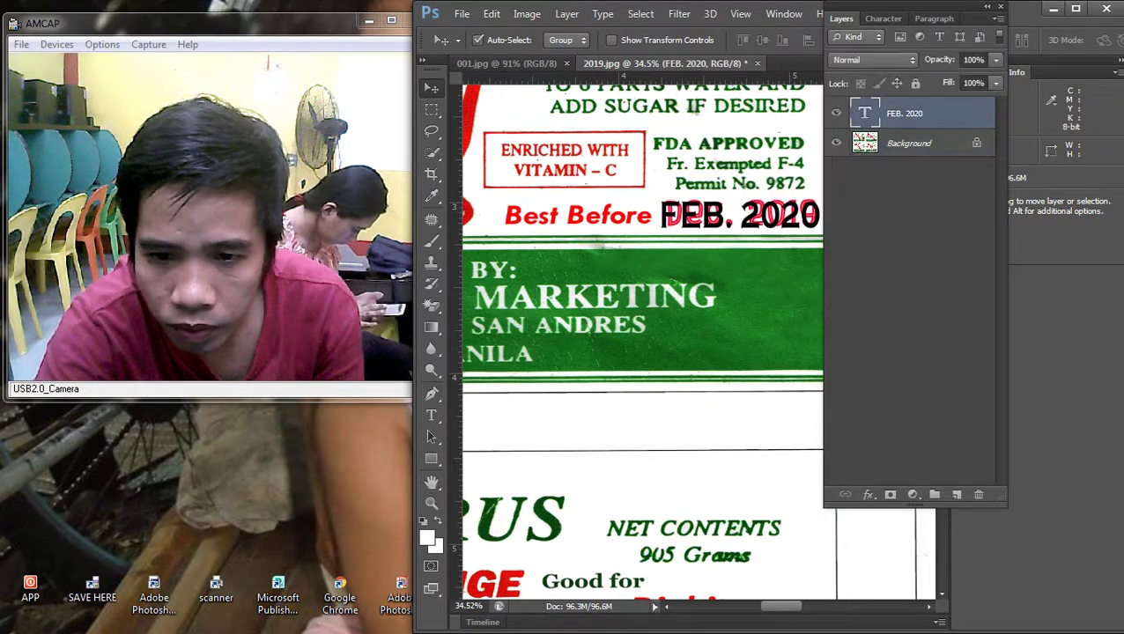
click(643, 538)
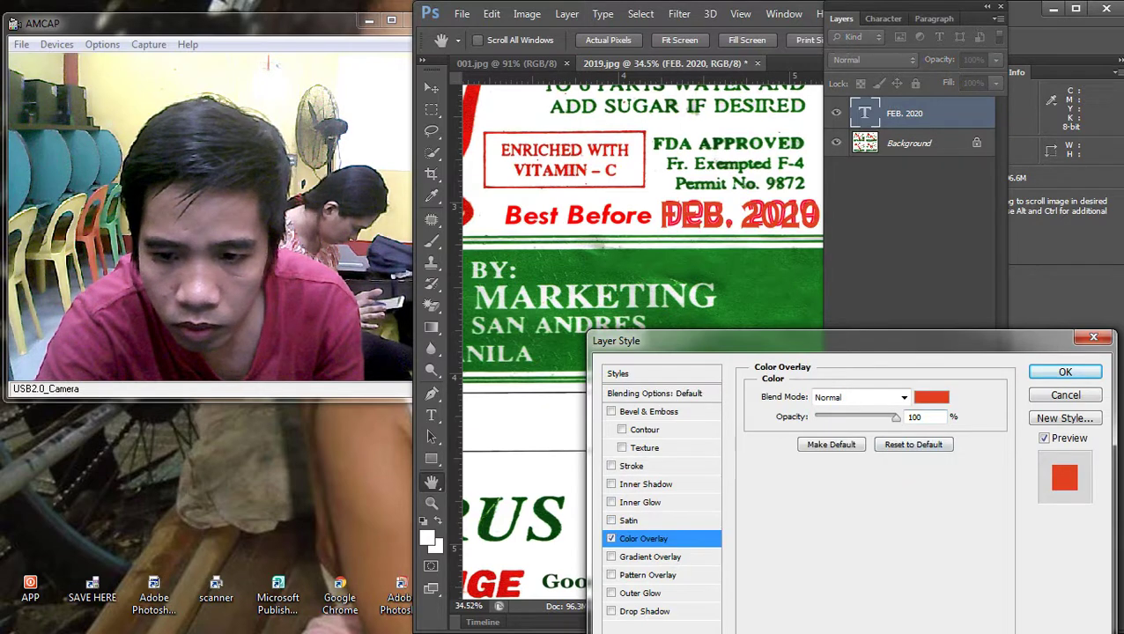
key(Return)
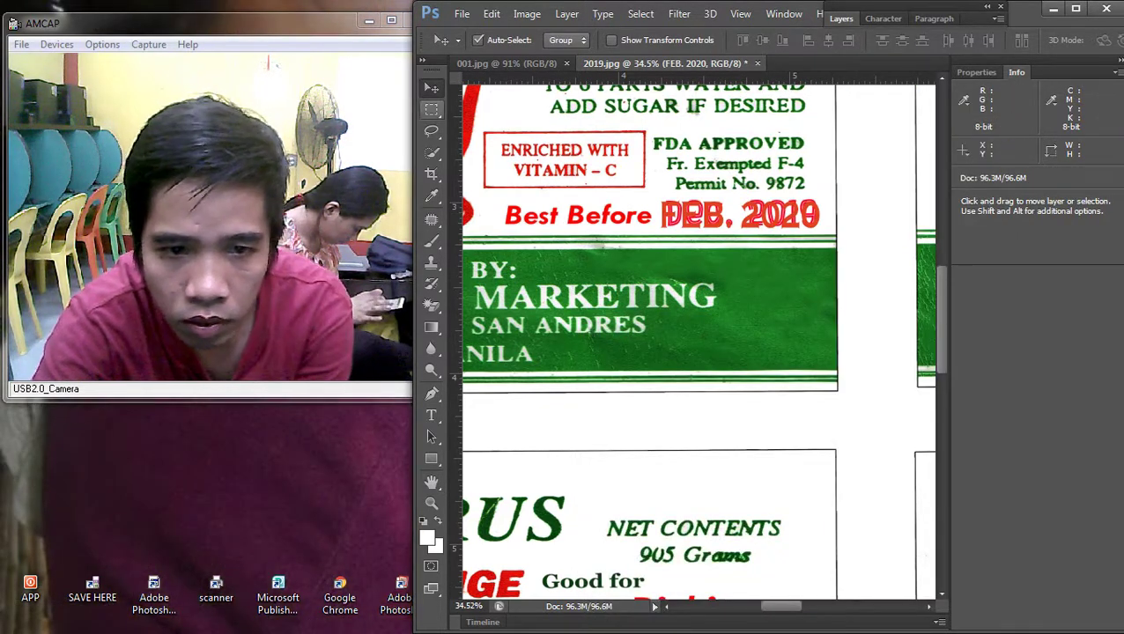
click(431, 109)
mouse_move(1118, 317)
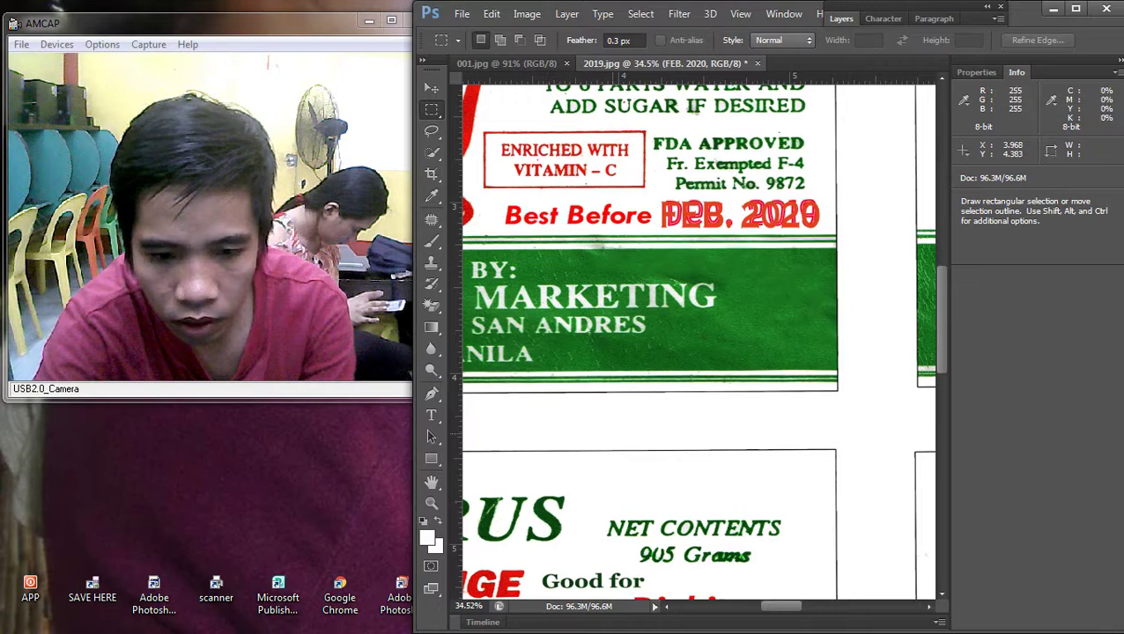
Step: Marquee the area around the first label's old Dec. 2019 date
key(shift+Tab)
scroll(513, 190, down, 2)
scroll(513, 190, up, 3)
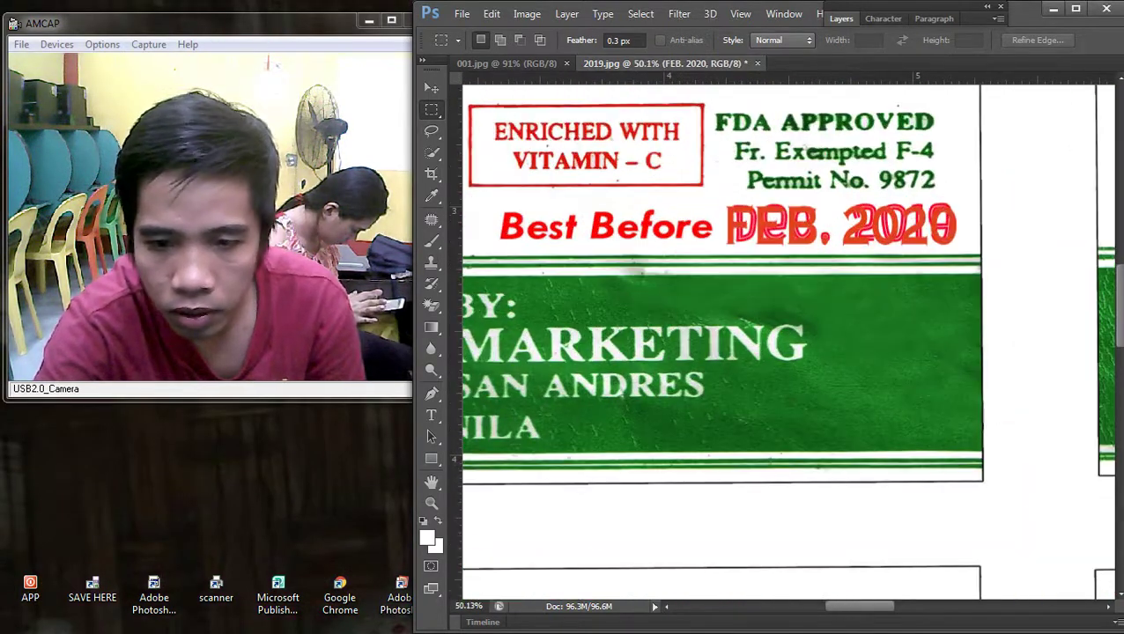
click(1088, 541)
scroll(797, 316, up, 3)
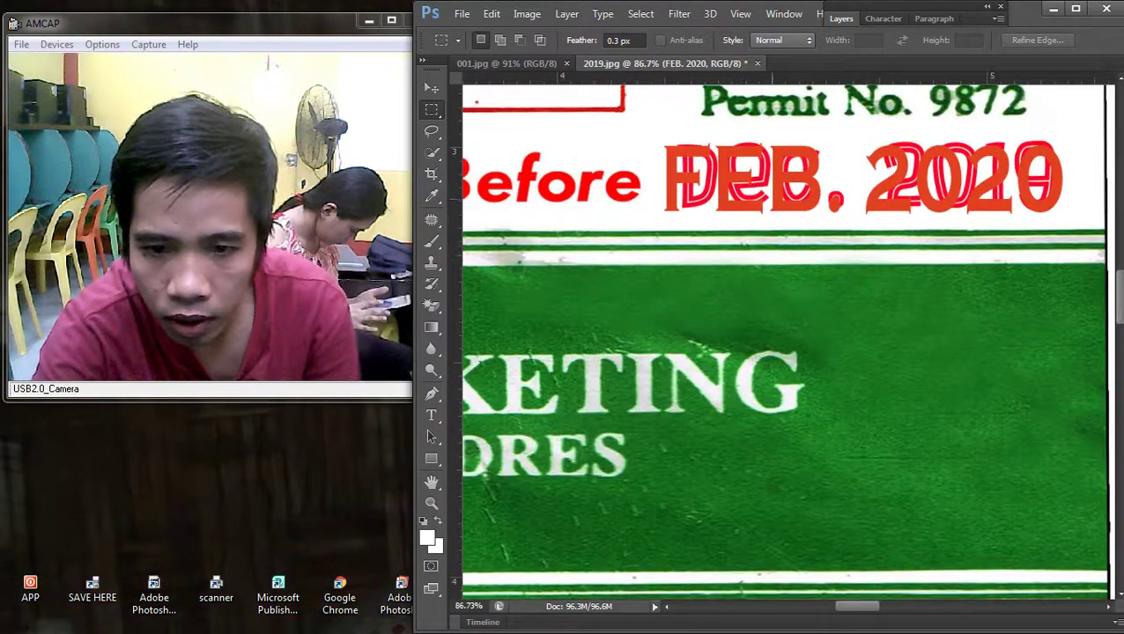
drag(660, 134, 1076, 222)
key(Delete)
key(Return)
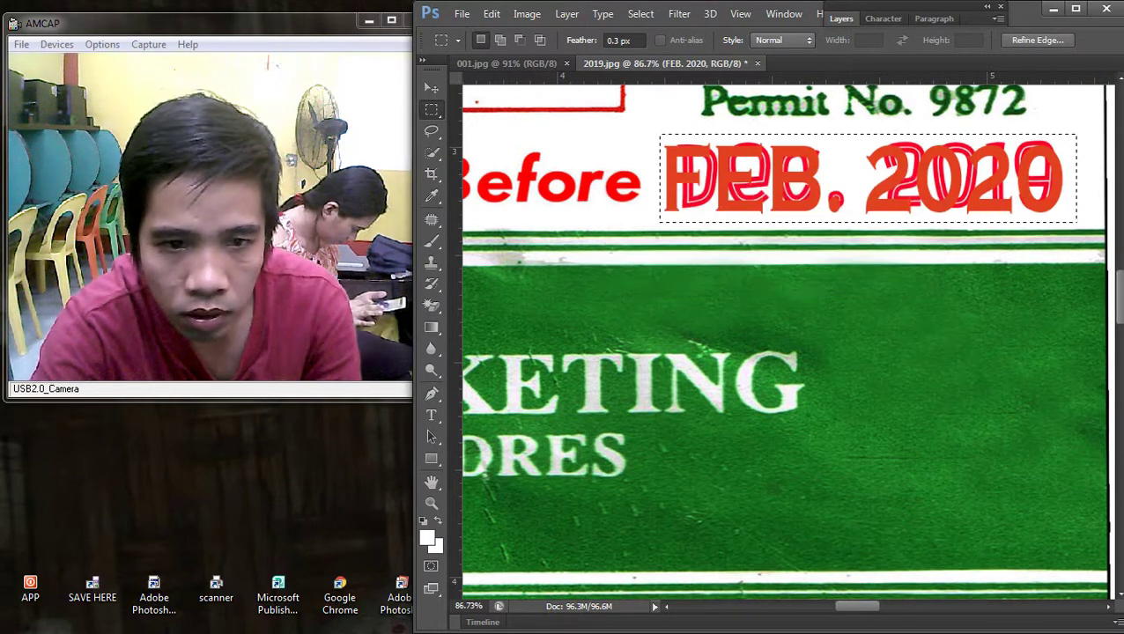
Step: With the Background layer active, wipe the old date white and deselect
key(v)
right_click(838, 308)
click(838, 308)
key(i)
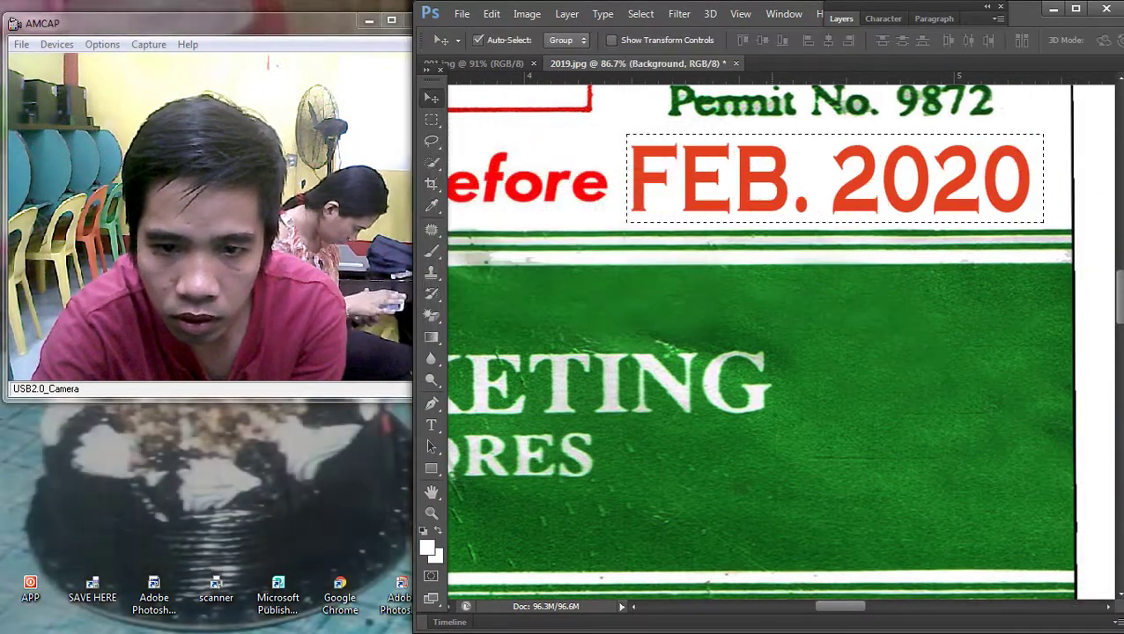
key(m)
right_click(759, 181)
click(810, 193)
scroll(774, 344, down, 6)
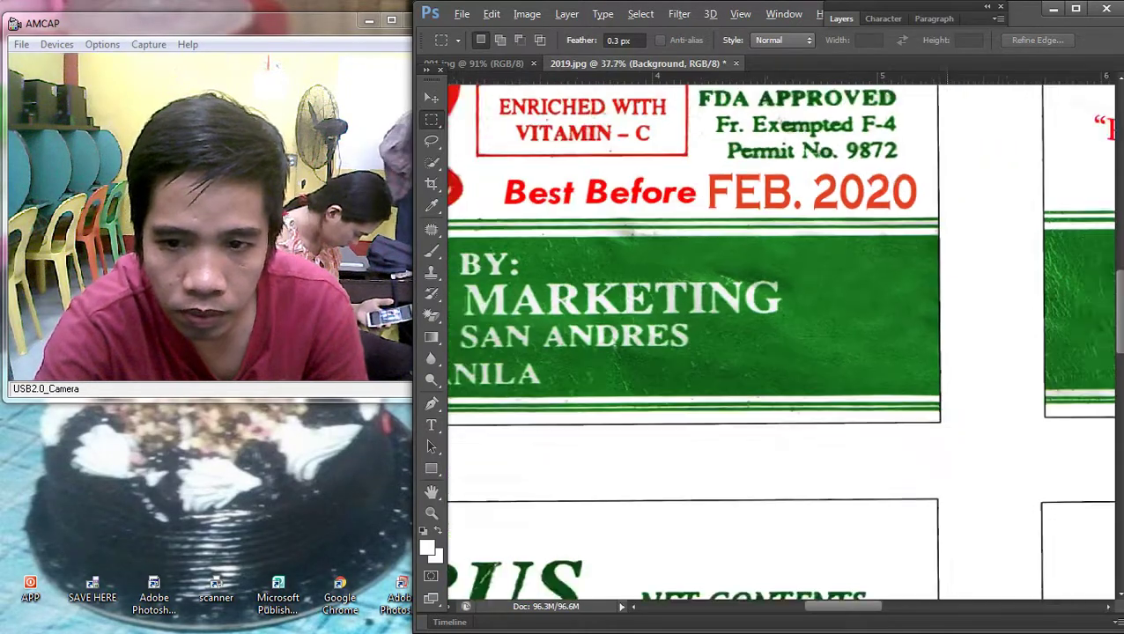
key(v)
scroll(775, 343, left, 2)
scroll(780, 344, right, 4)
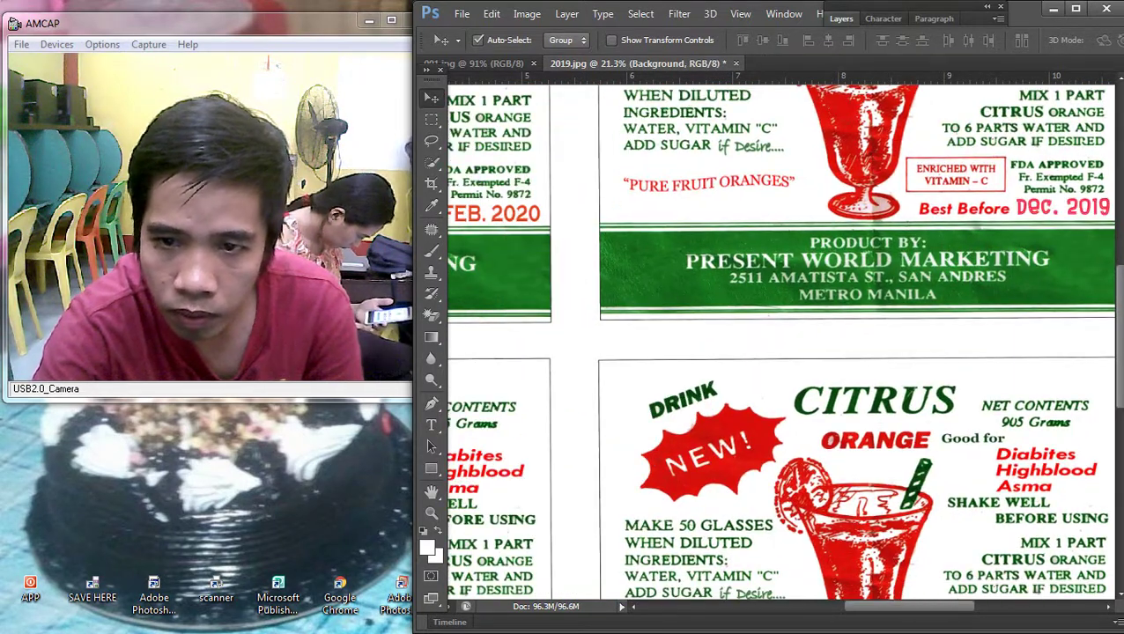
key(F7)
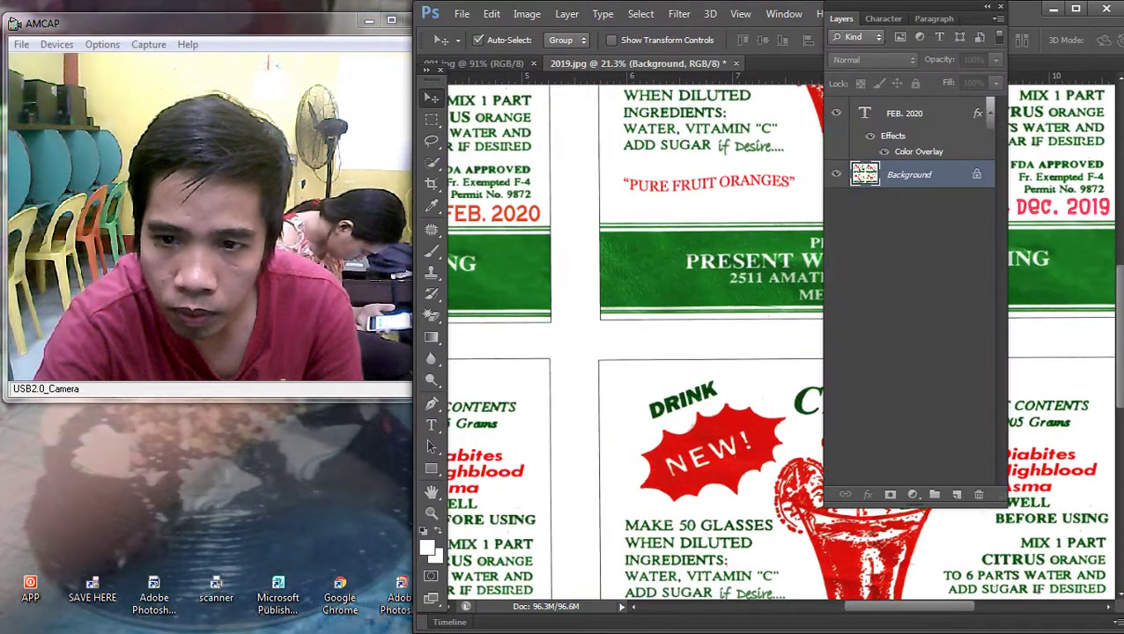
Step: Place a copy of FEB. 2020 over the top-right label's Dec. 2019 date
key(F7)
scroll(550, 285, down, 2)
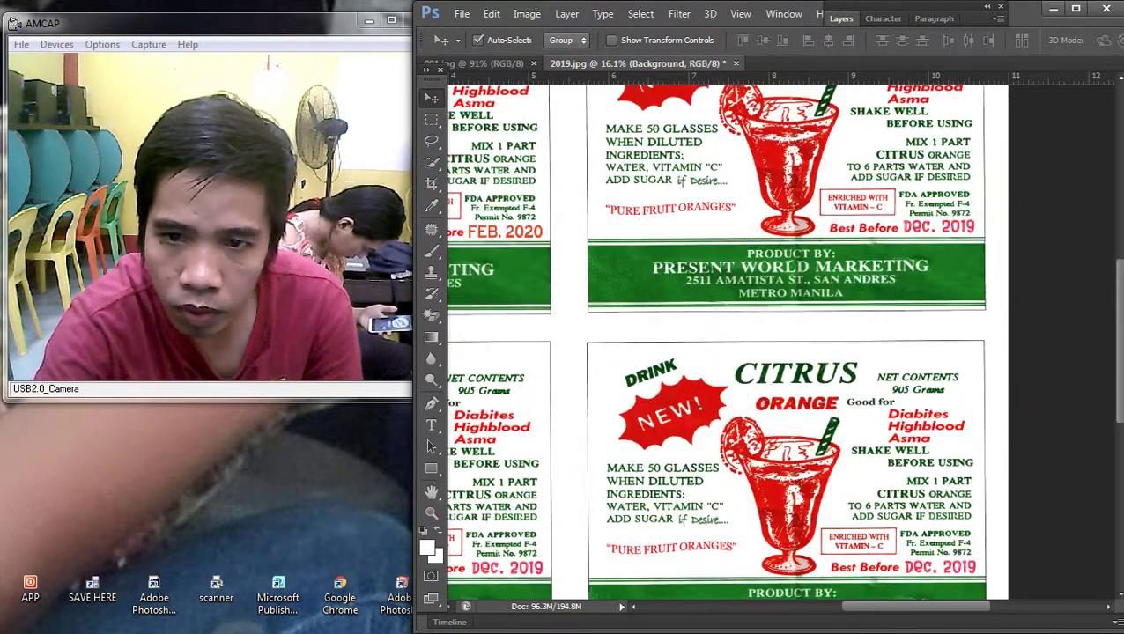
key(F7)
right_click(943, 178)
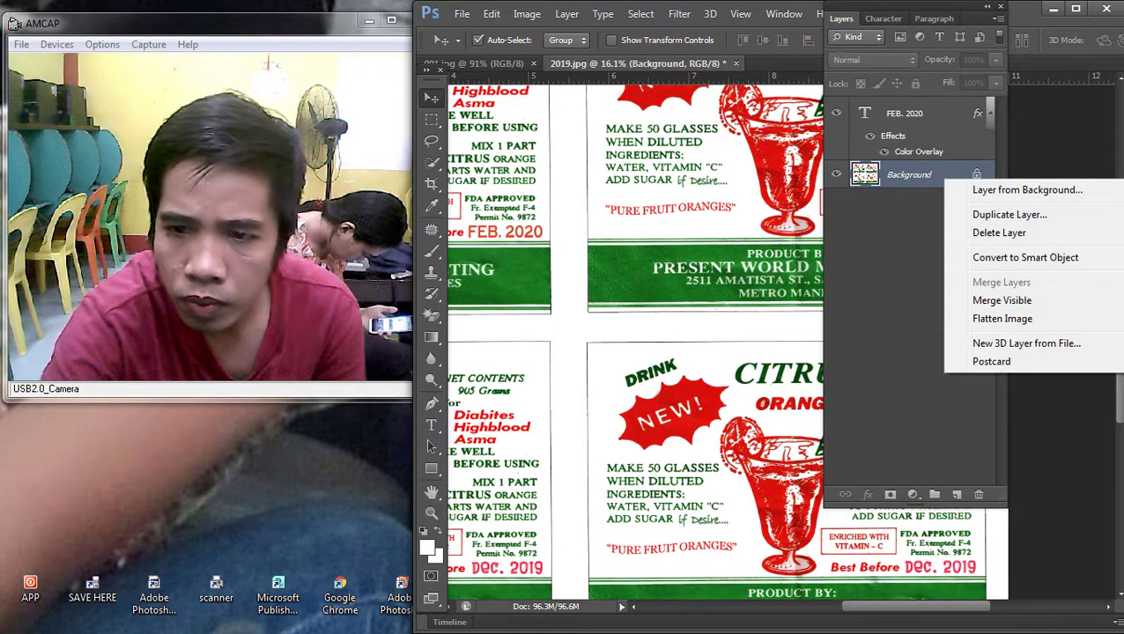
key(Escape)
click(841, 18)
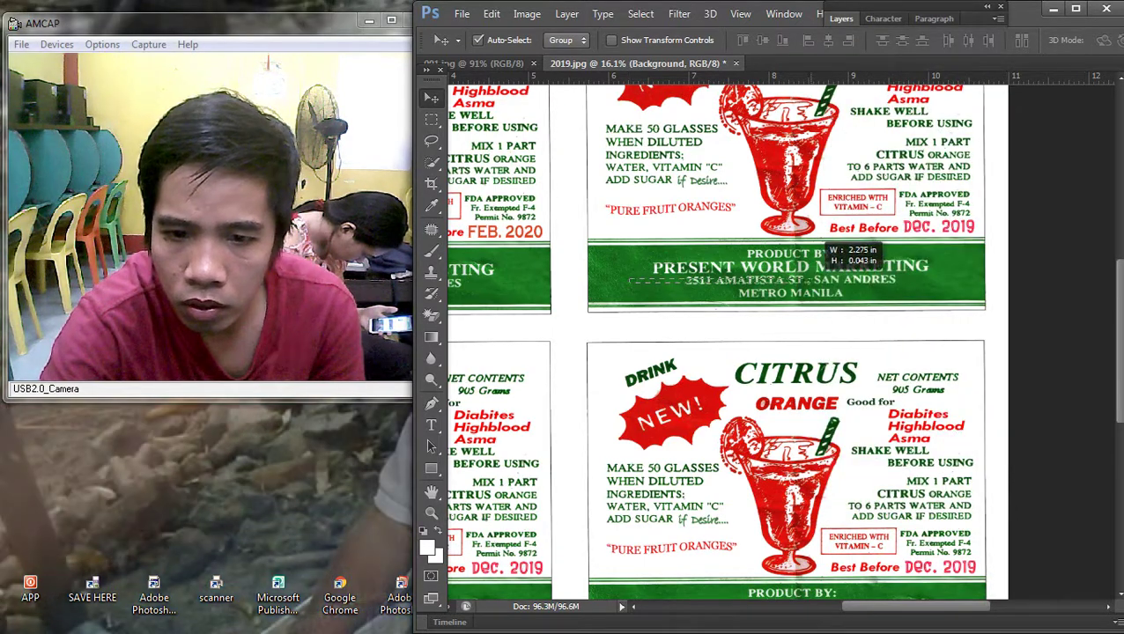
right_click(500, 231)
click(549, 237)
drag(521, 189, 967, 195)
Step: Fill the area around the second label's old date with background colour and deselect
scroll(978, 256, up, 5)
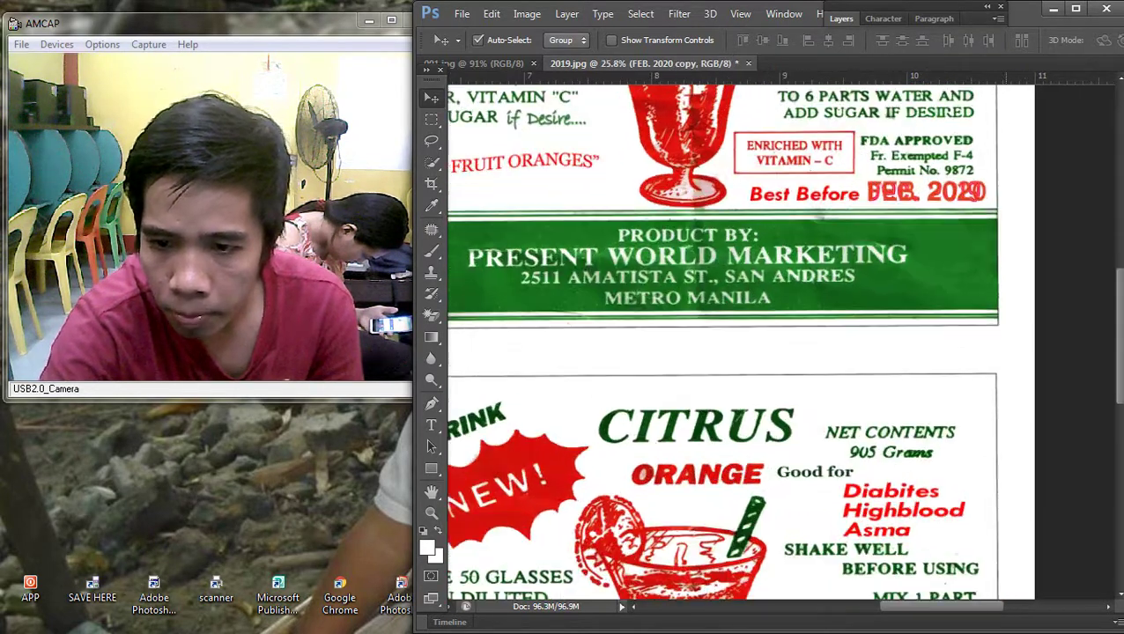
key(m)
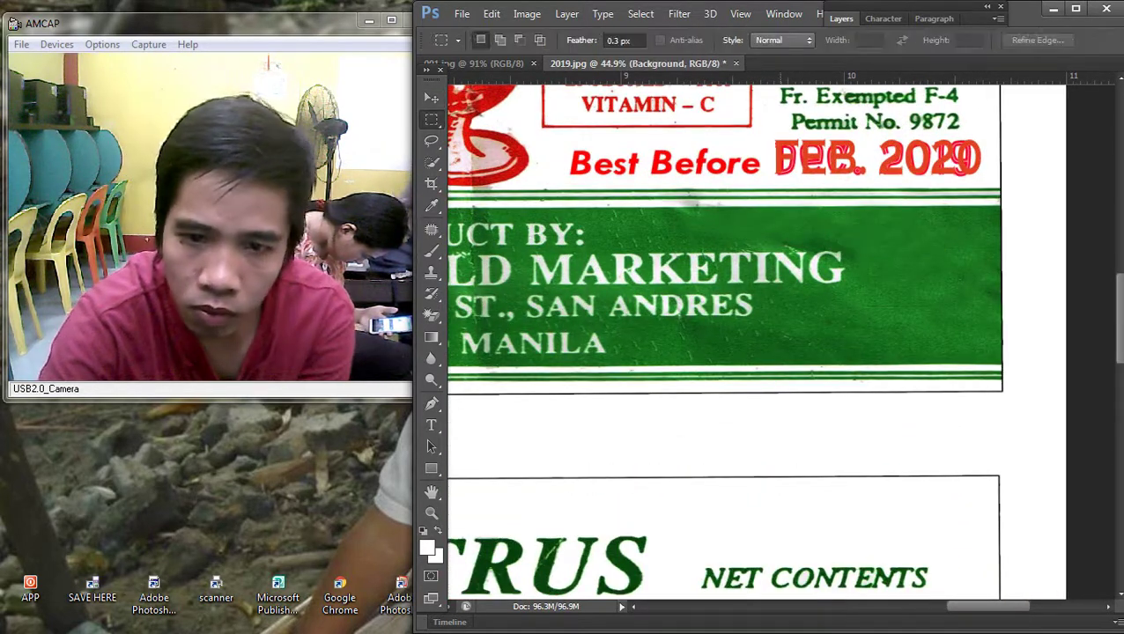
drag(767, 138, 987, 185)
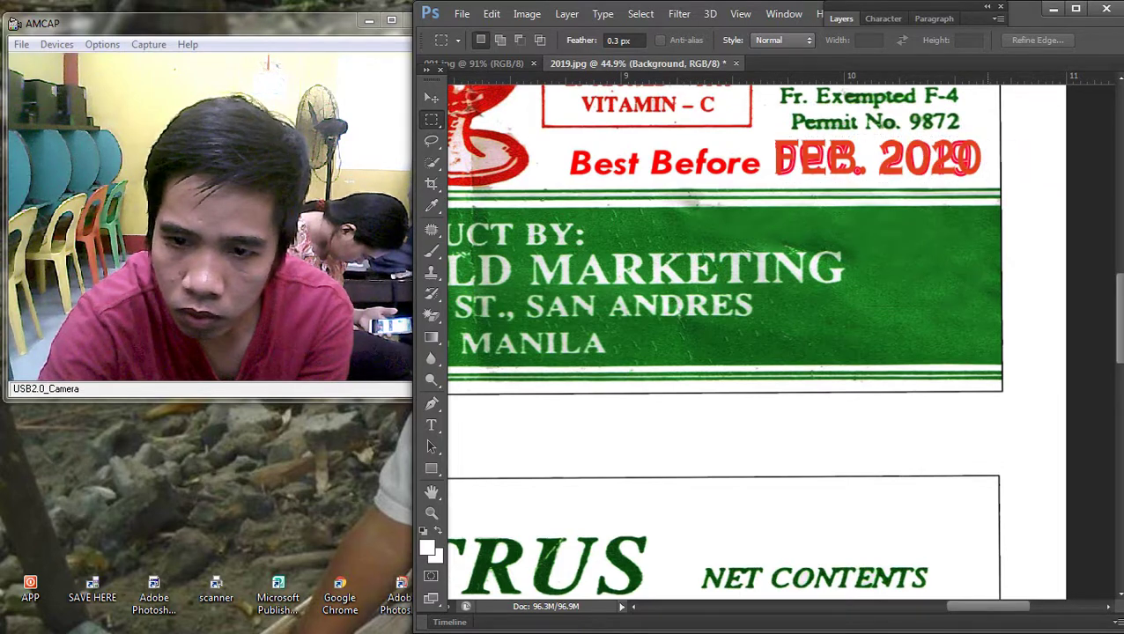
key(shift+F5)
key(Return)
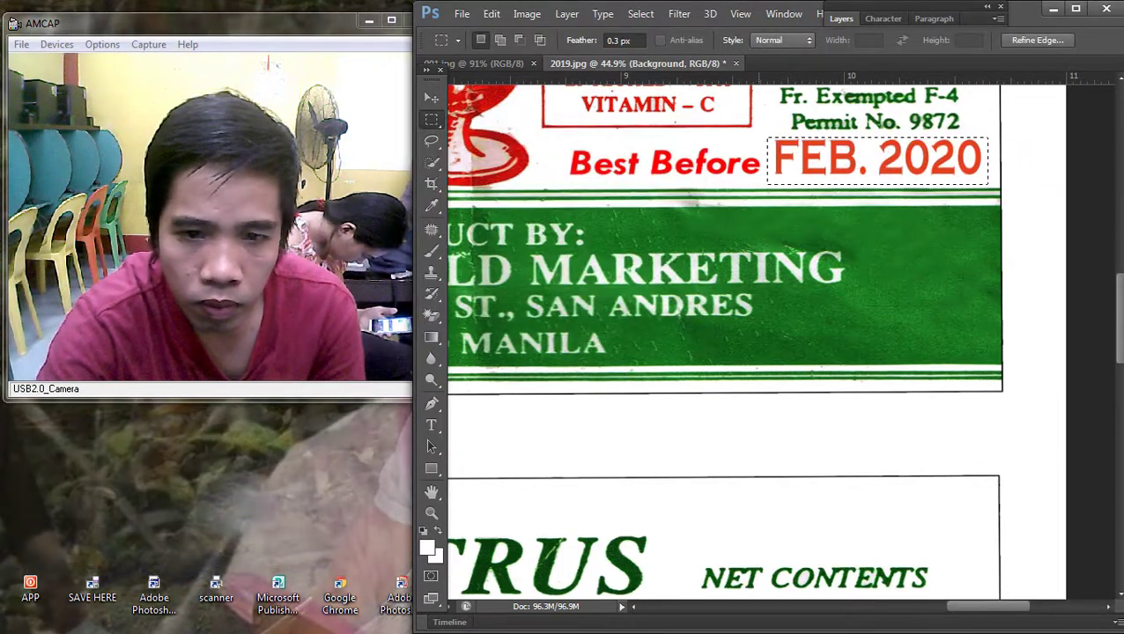
right_click(763, 194)
click(808, 205)
Step: Fit the whole sheet in view and drag a FEB. 2020 copy toward the lower labels
scroll(808, 205, down, 5)
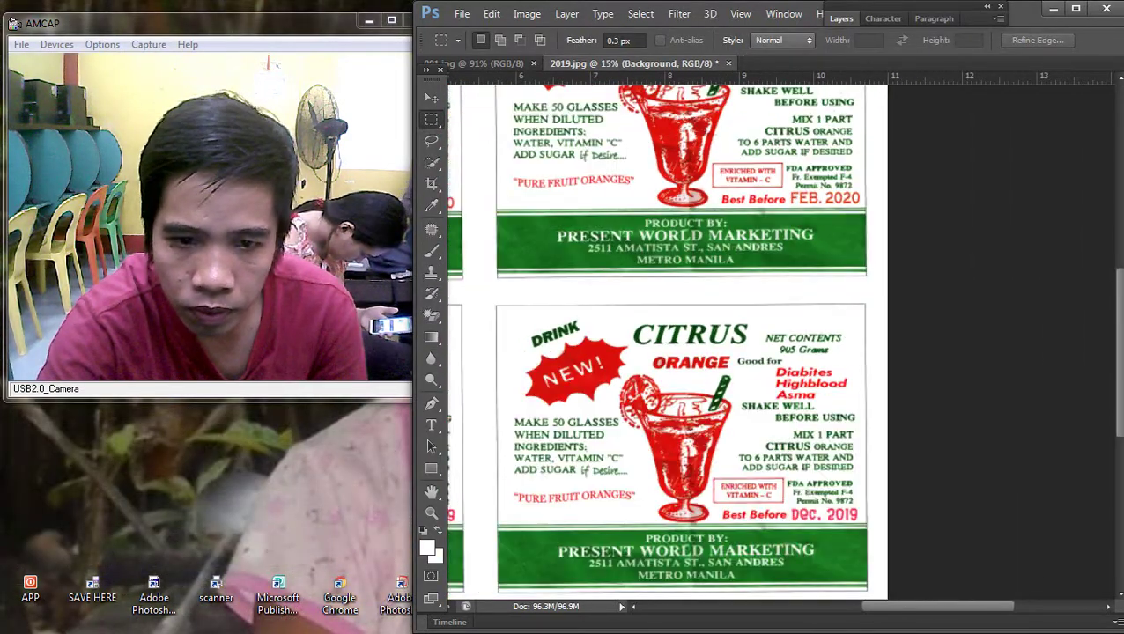
key(v)
key(ctrl+0)
drag(826, 238, 756, 459)
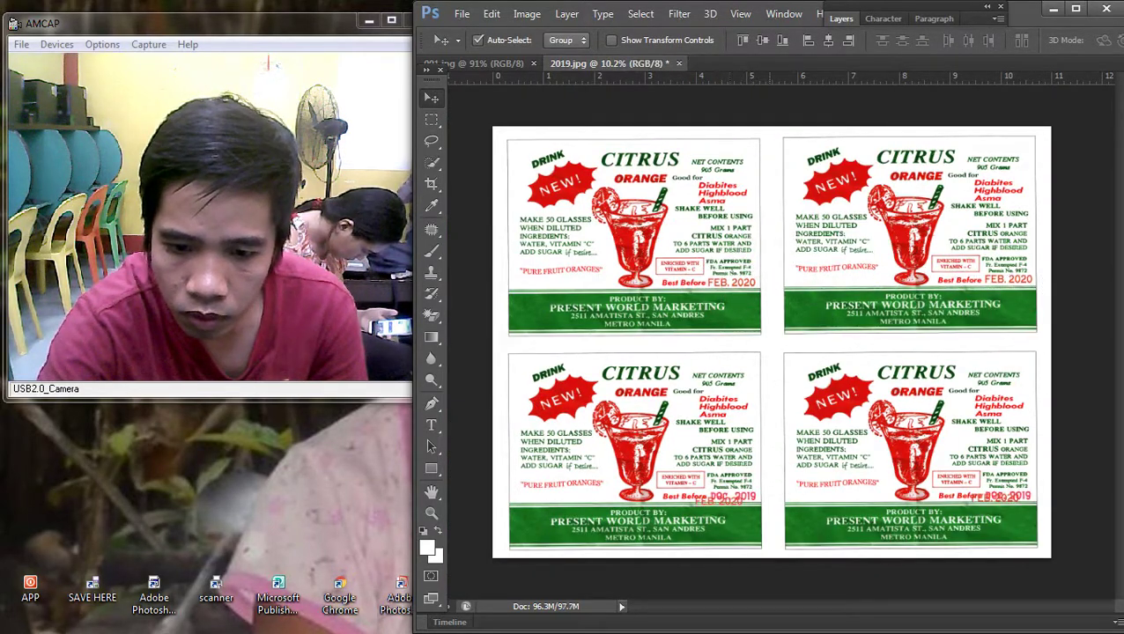
Step: Place FEB. 2020 over the lower label's DEC. 2019 and fill that date area with background colour
scroll(756, 459, up, 5)
scroll(489, 315, up, 1)
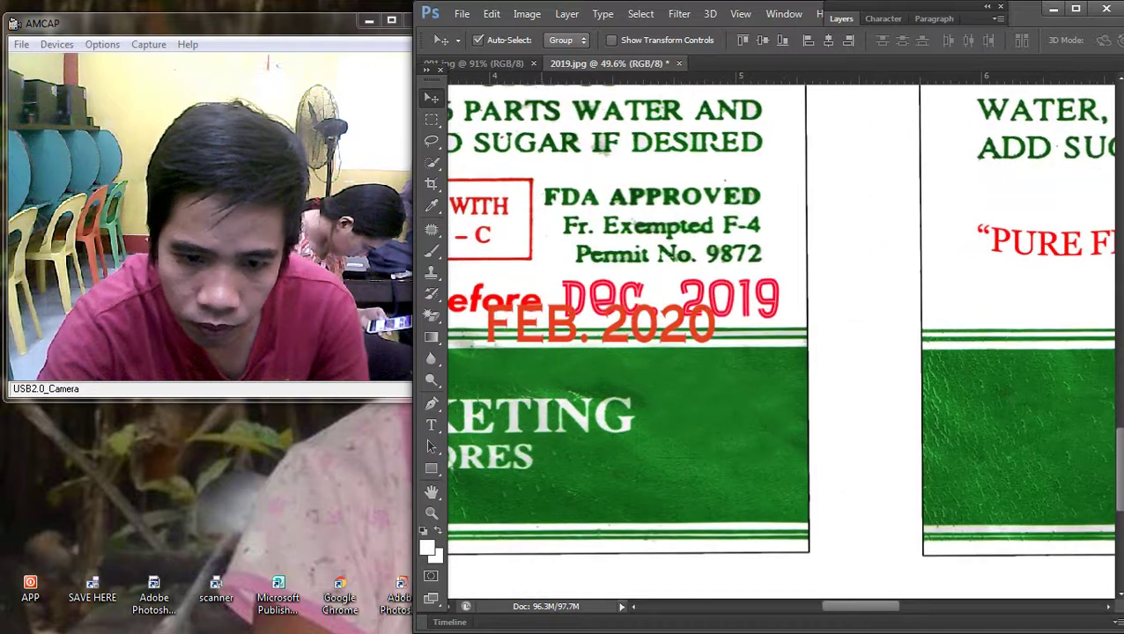
drag(549, 331, 627, 304)
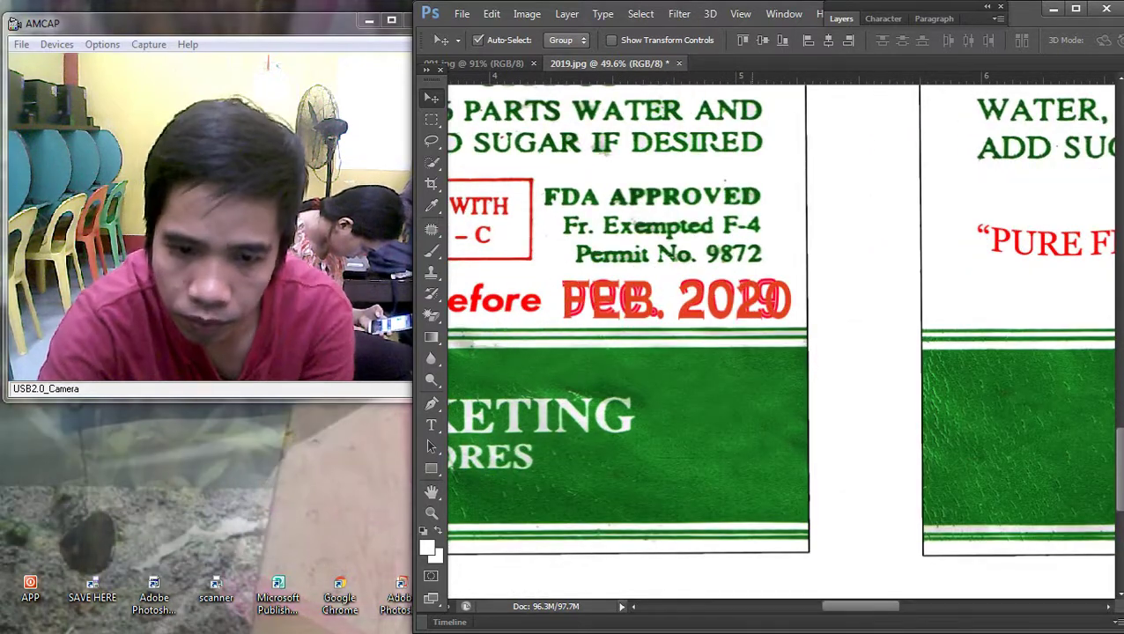
right_click(783, 220)
click(828, 228)
key(m)
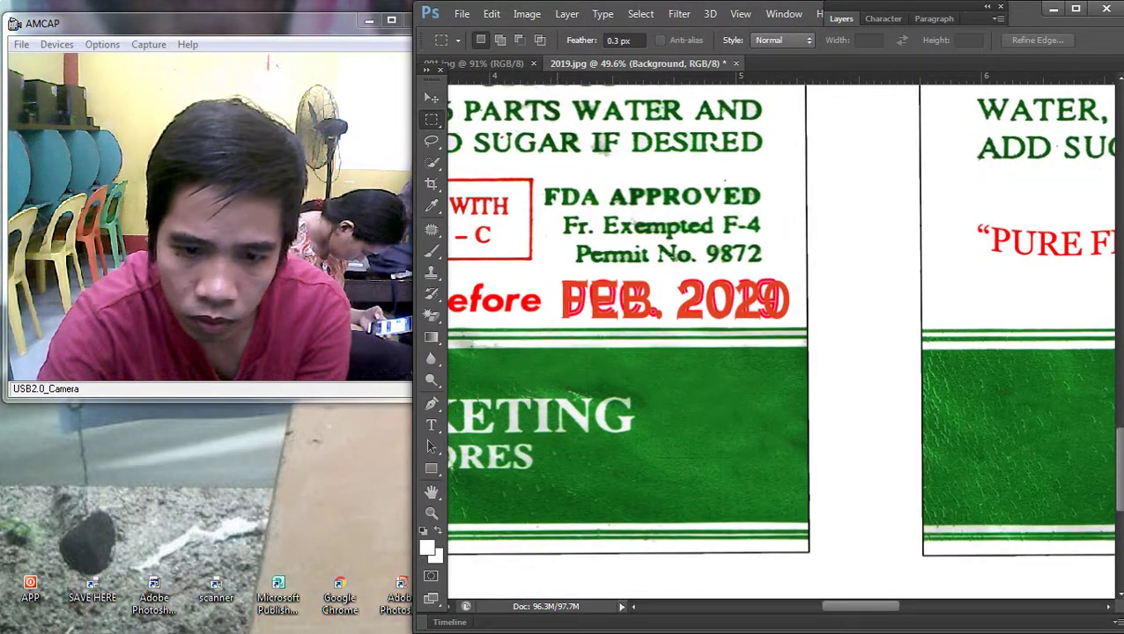
drag(555, 275, 794, 324)
key(shift+BackSpace)
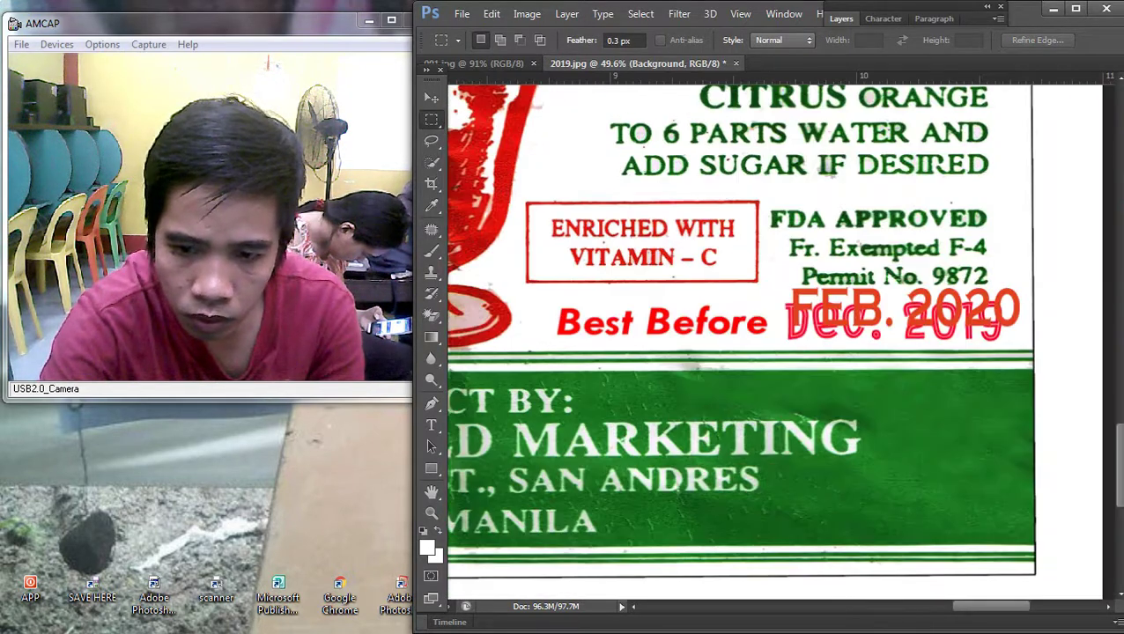
Step: Shift FEB. 2020 over another old date, clear it from the Background, and zoom out
key(v)
drag(797, 294, 1024, 350)
key(m)
key(ctrl+j)
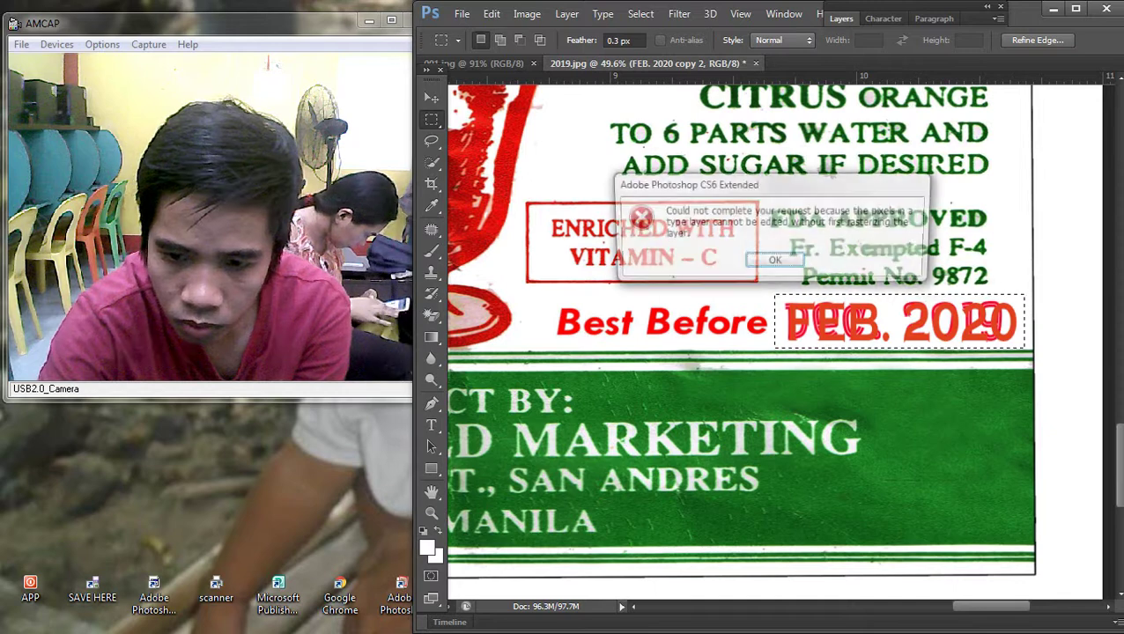
key(Return)
key(v)
key(v)
right_click(784, 400)
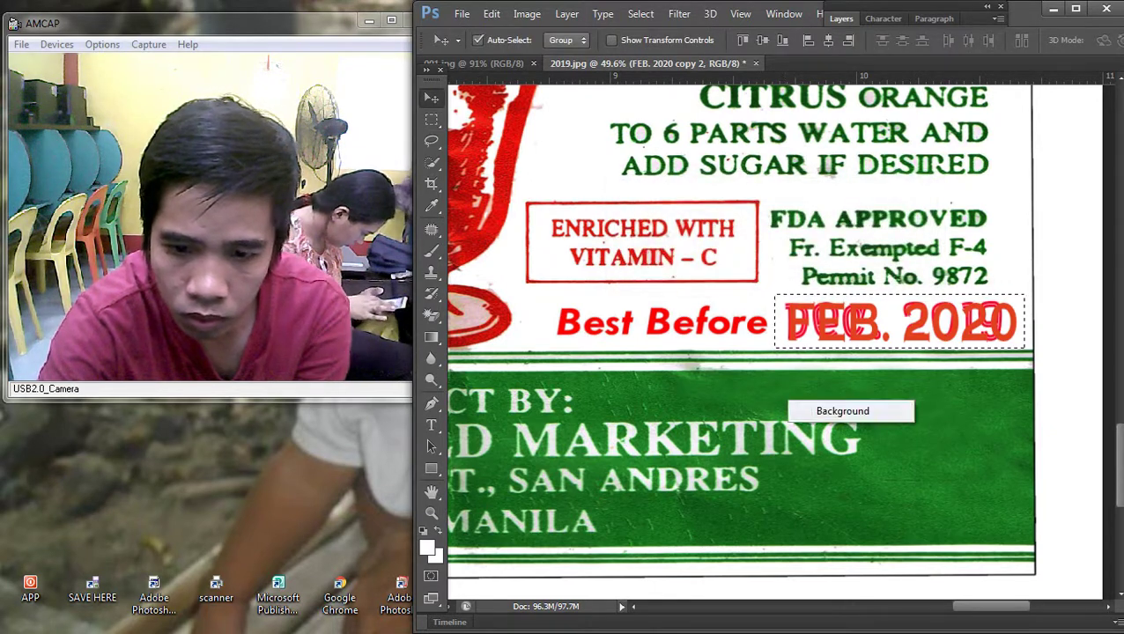
click(823, 409)
key(m)
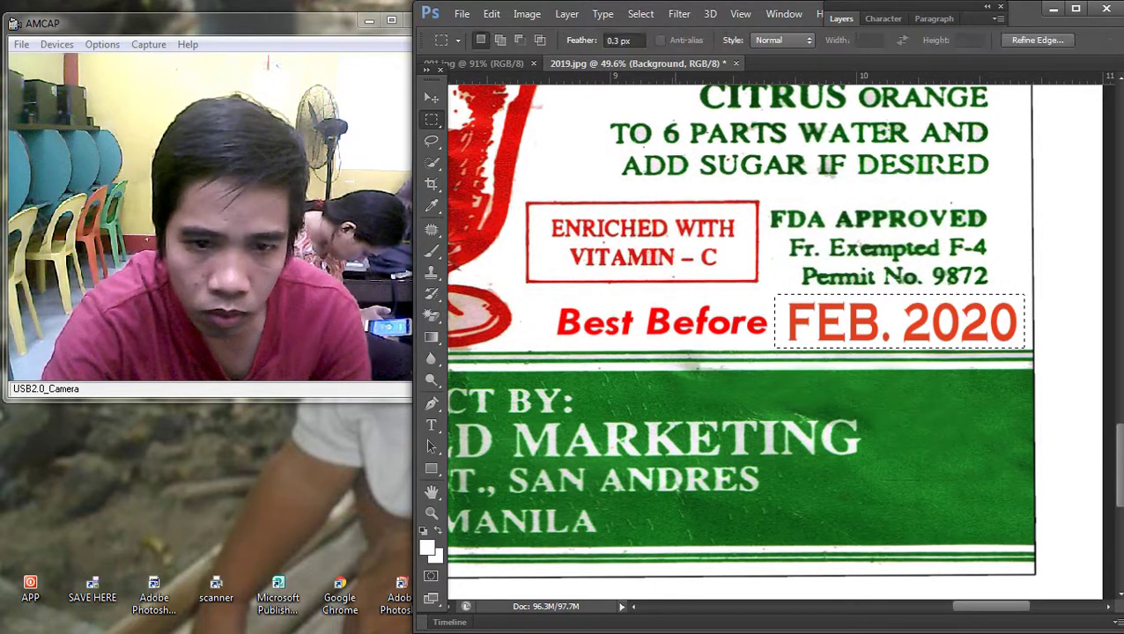
key(ctrl+minus)
key(ctrl+minus)
key(ctrl+minus)
key(ctrl+minus)
click(462, 13)
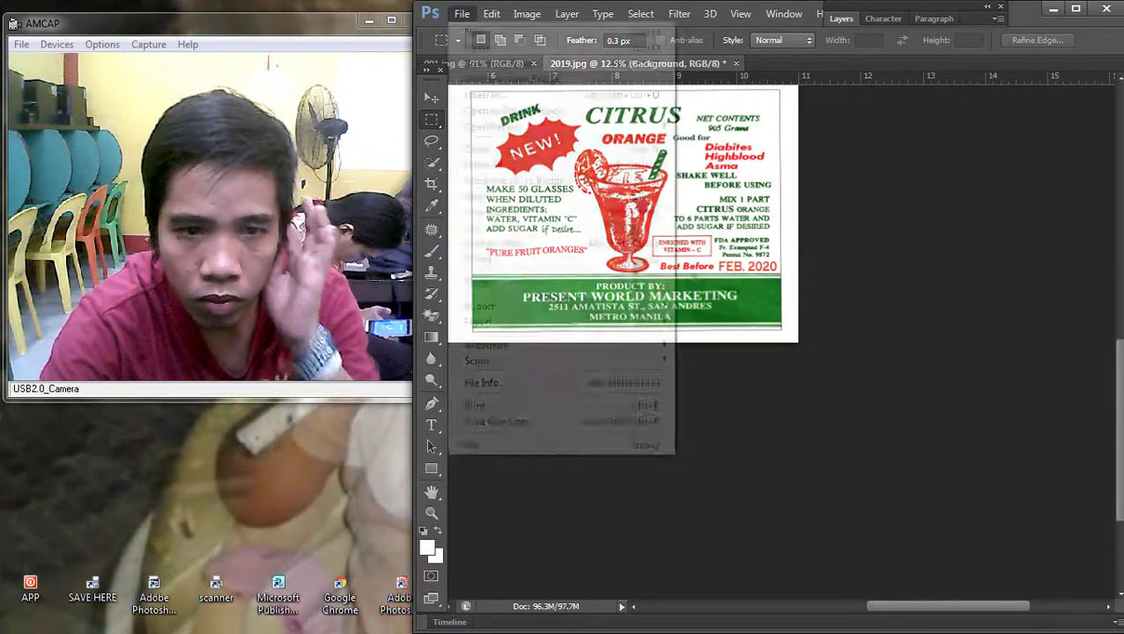
Step: Save the label as 2020 in Photoshop PSD format
click(493, 207)
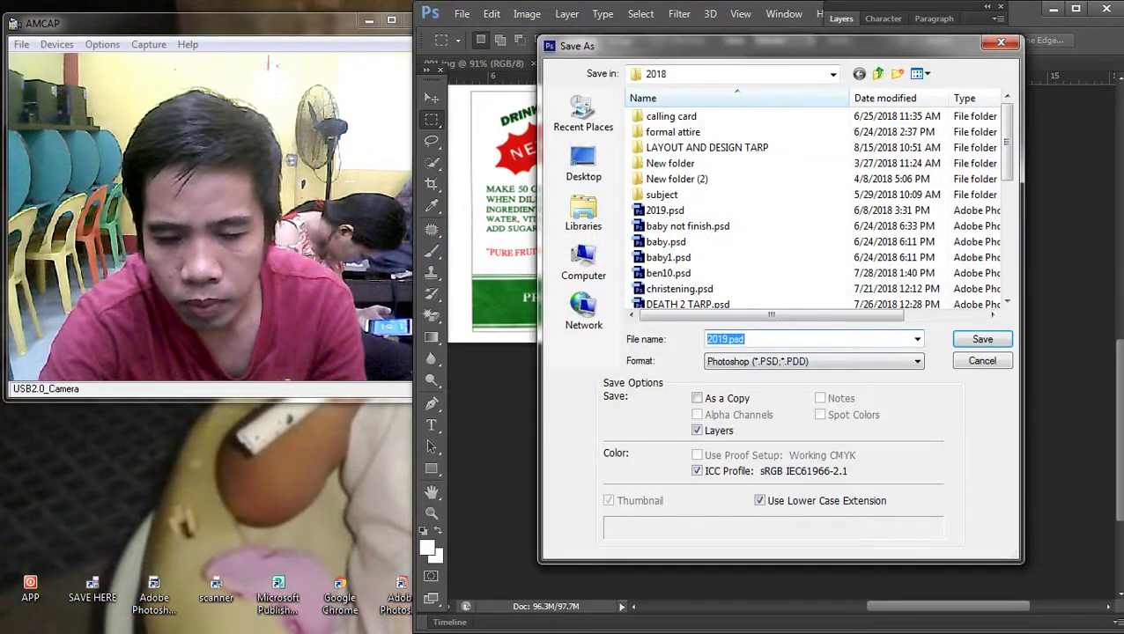
click(814, 361)
click(757, 375)
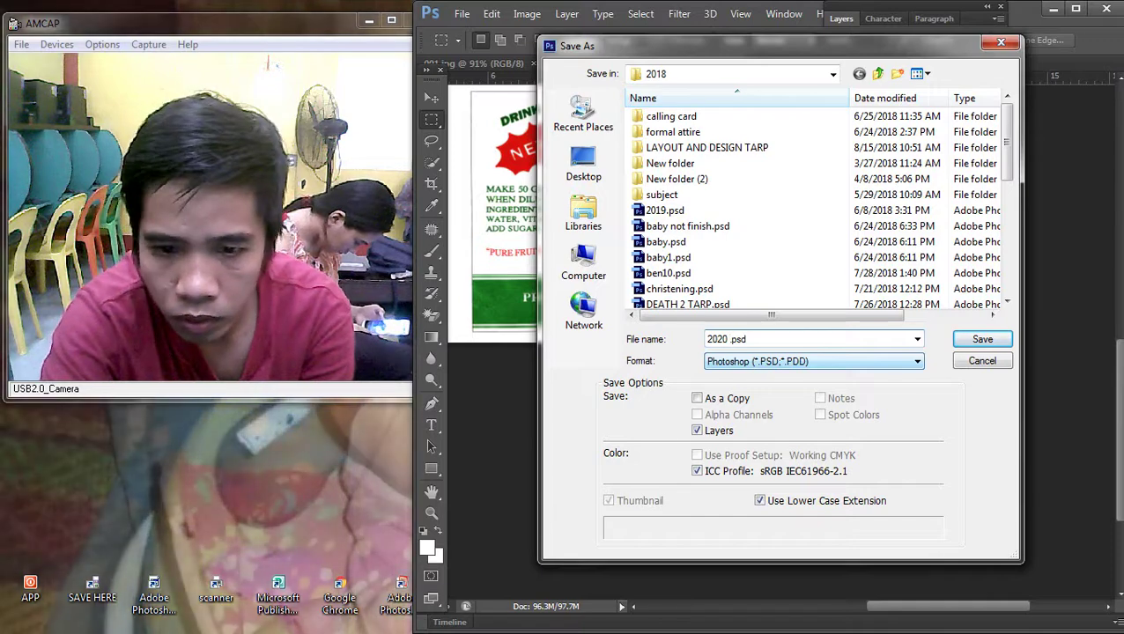
key(Return)
key(Return)
click(461, 13)
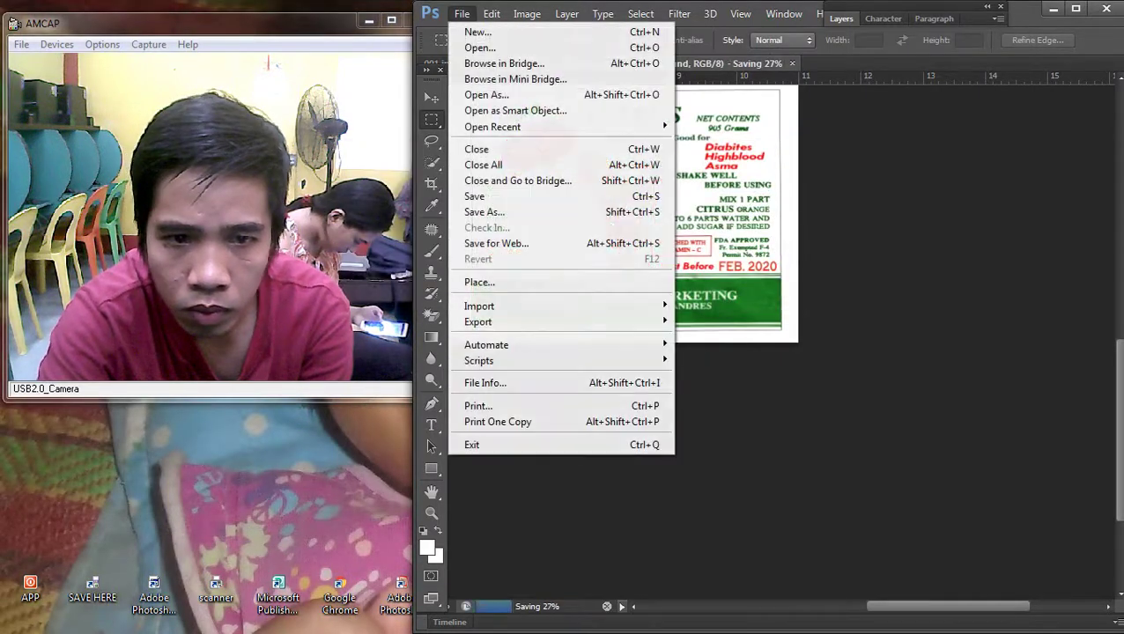
click(480, 211)
key(Return)
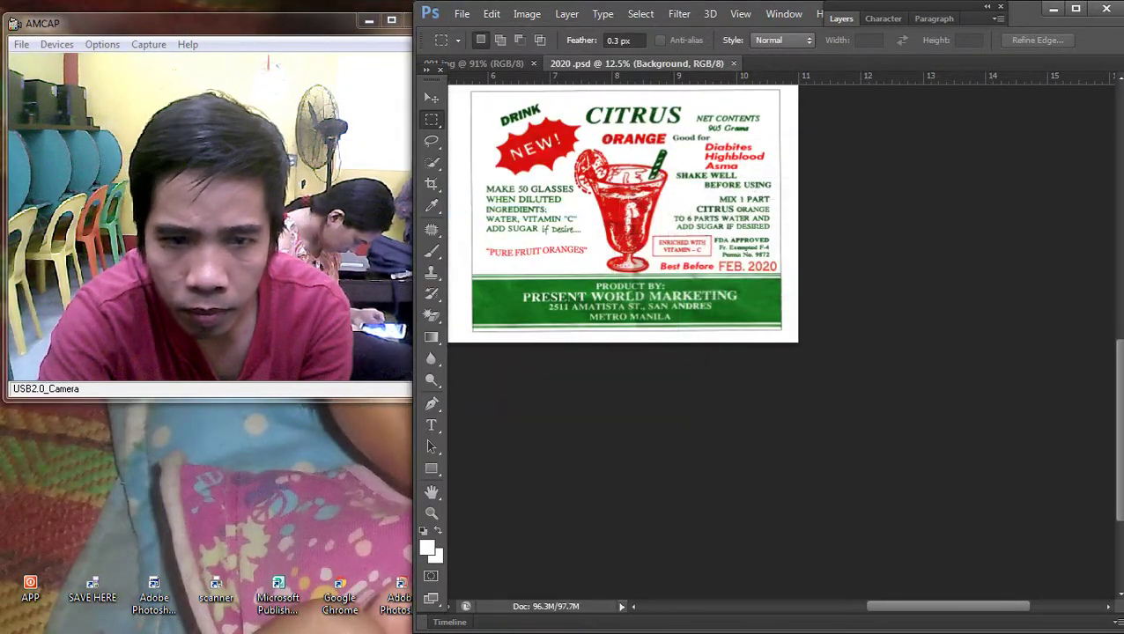
Step: Save a JPEG copy named 2020, accepting the default JPEG Options
click(461, 13)
click(480, 210)
click(813, 358)
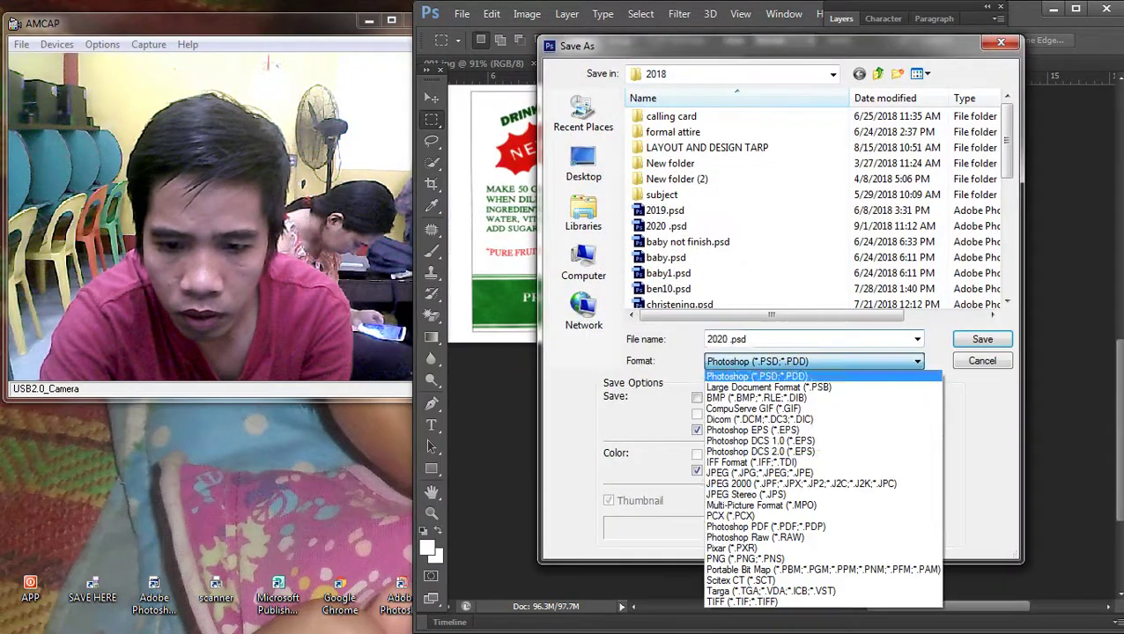
click(757, 473)
key(Return)
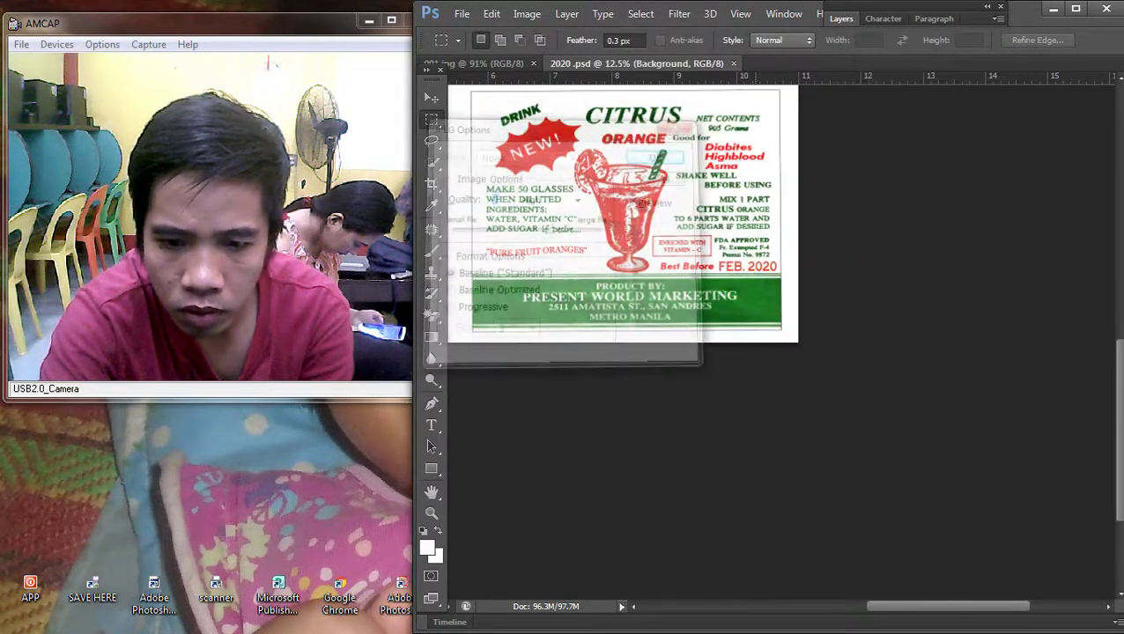
key(Return)
key(super+e)
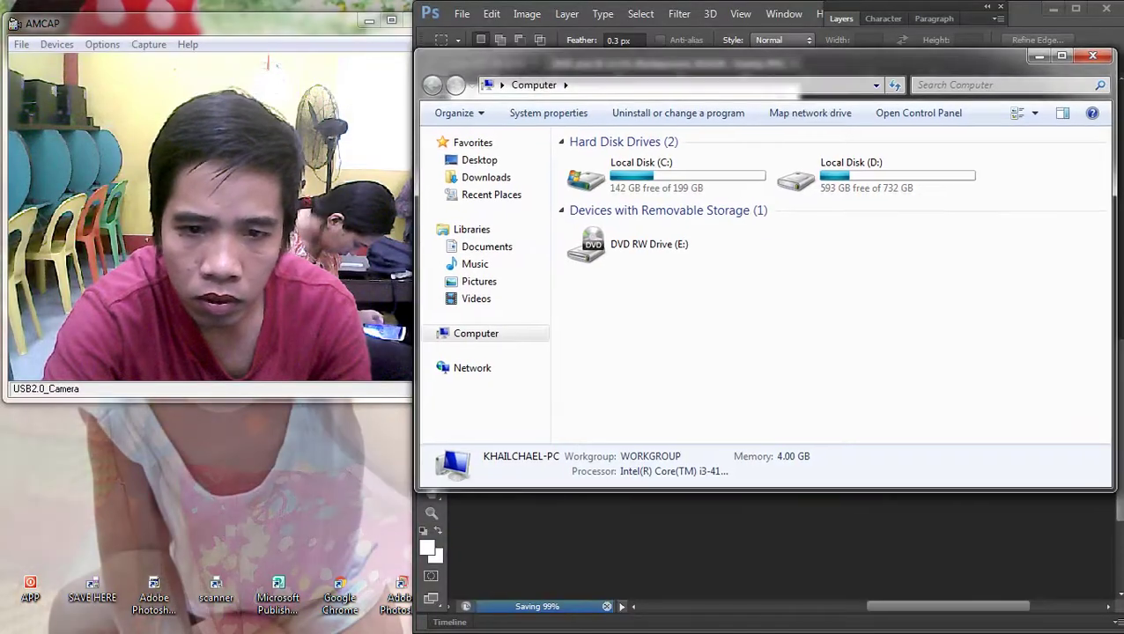
Step: Open the SAVE HERE folder from the Desktop and bring up printing for the label image
key(alt+Up)
double_click(845, 412)
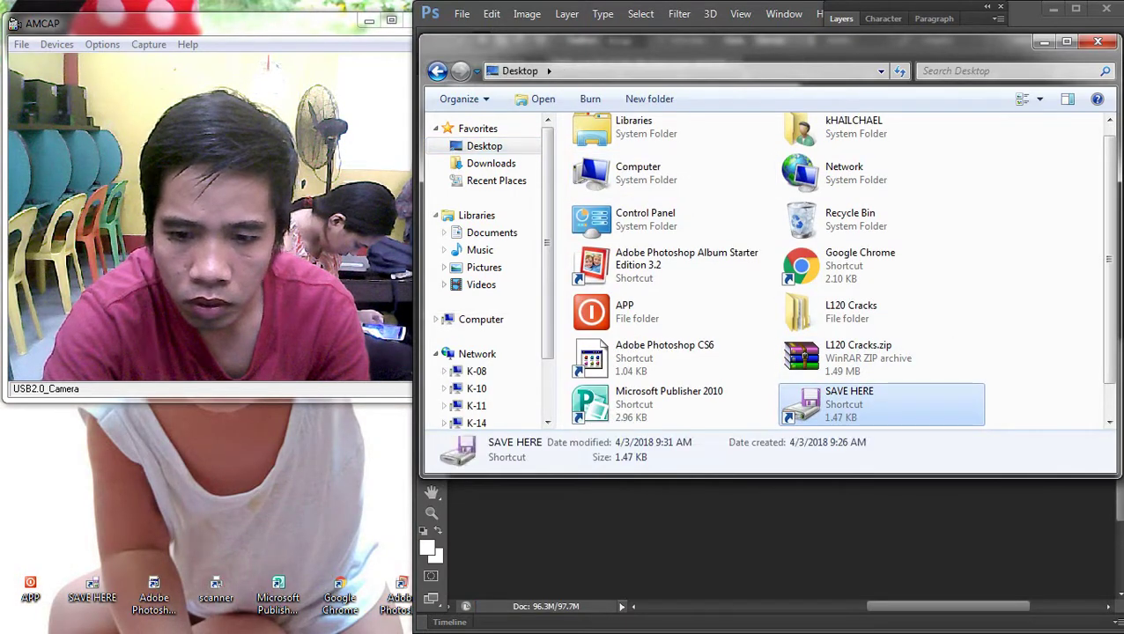
scroll(876, 361, down, 3)
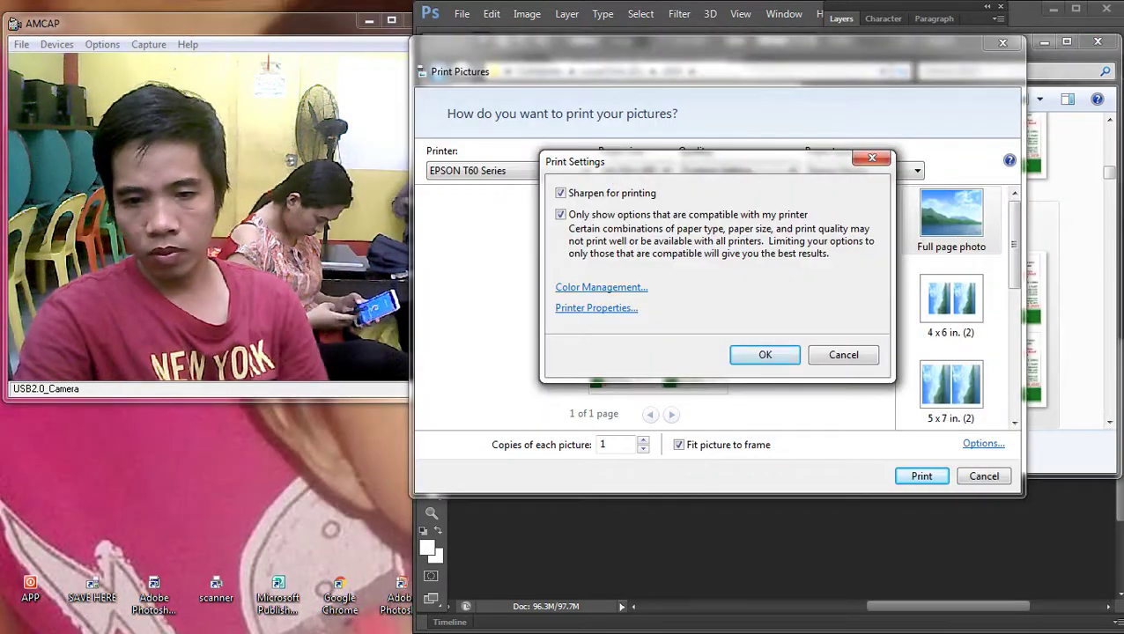
click(597, 307)
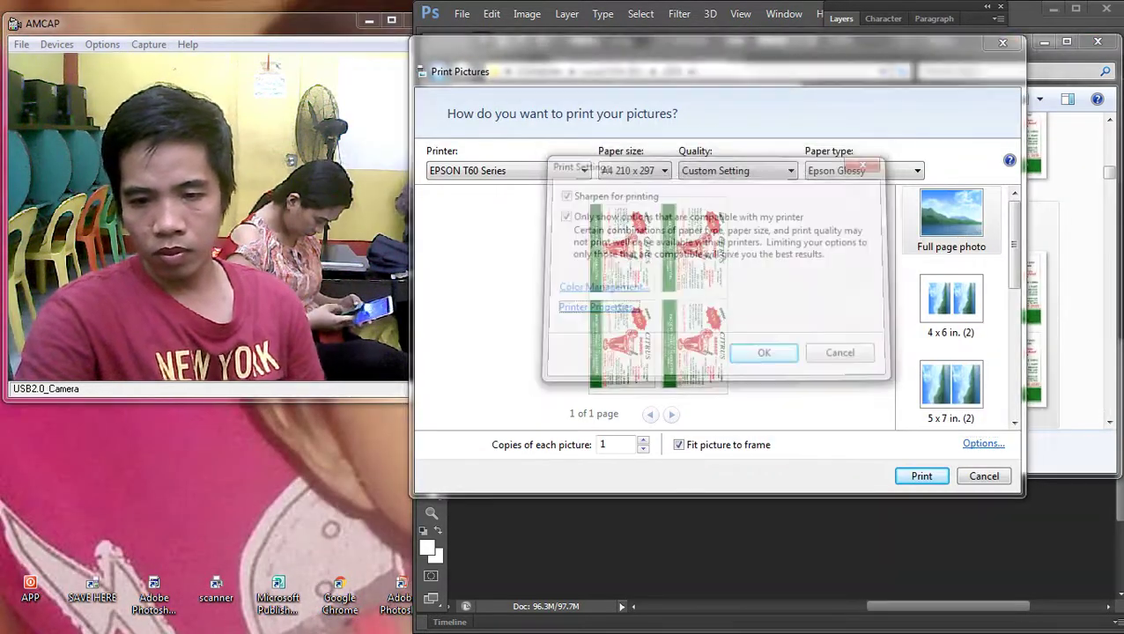
Step: Print the labels on Letter 8 1/2 x 11 in plain paper at Best Photo quality, five copies
click(651, 347)
click(529, 365)
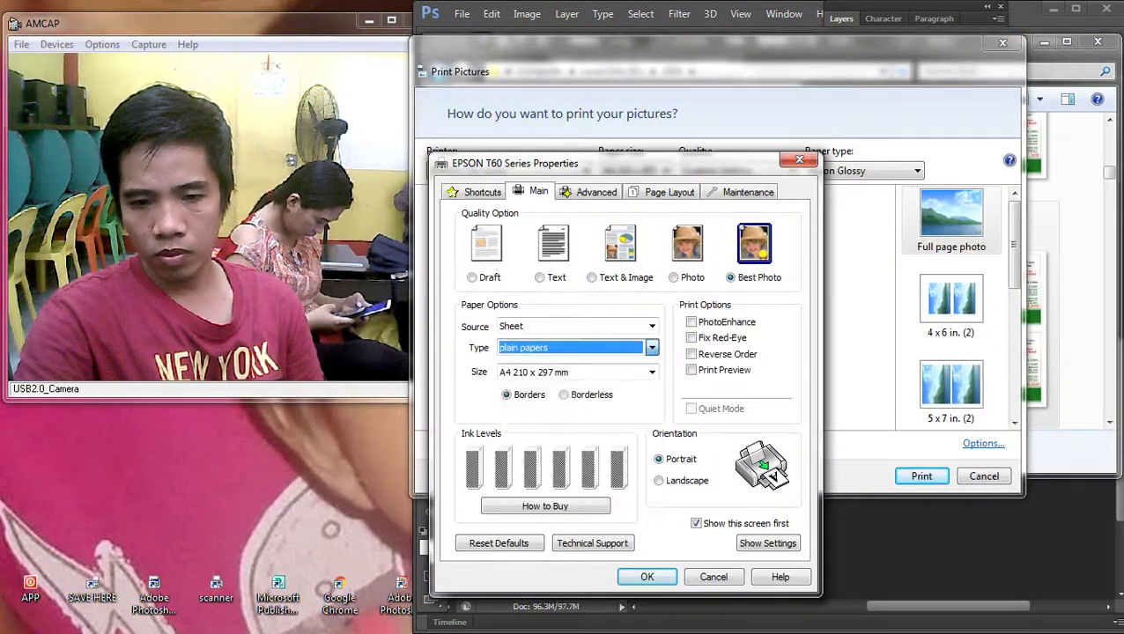
click(652, 372)
click(572, 262)
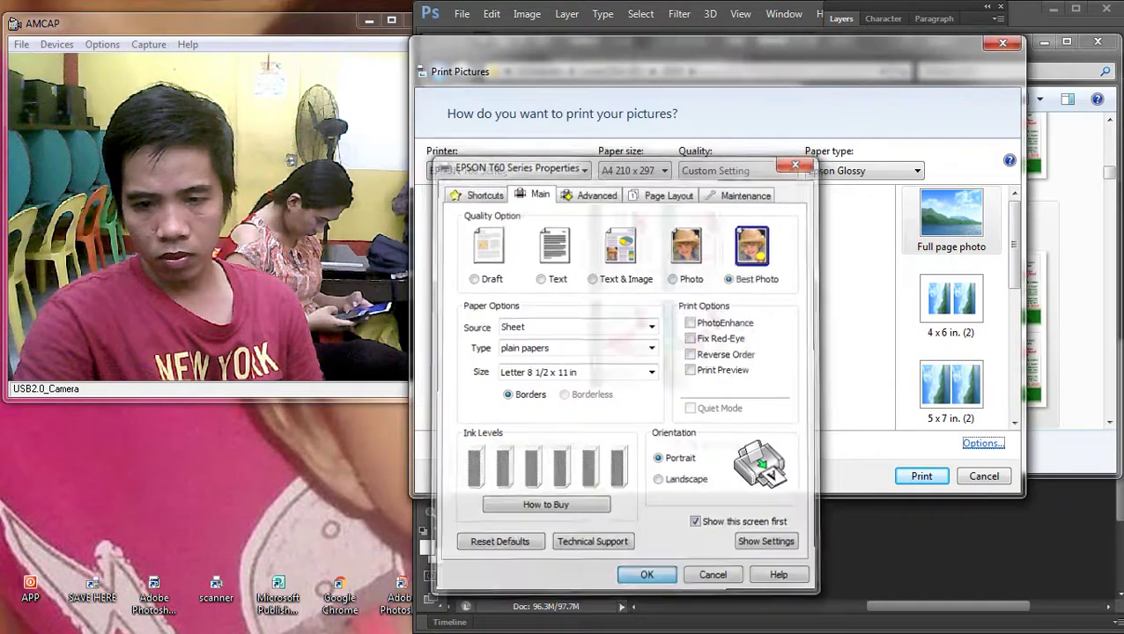
key(Return)
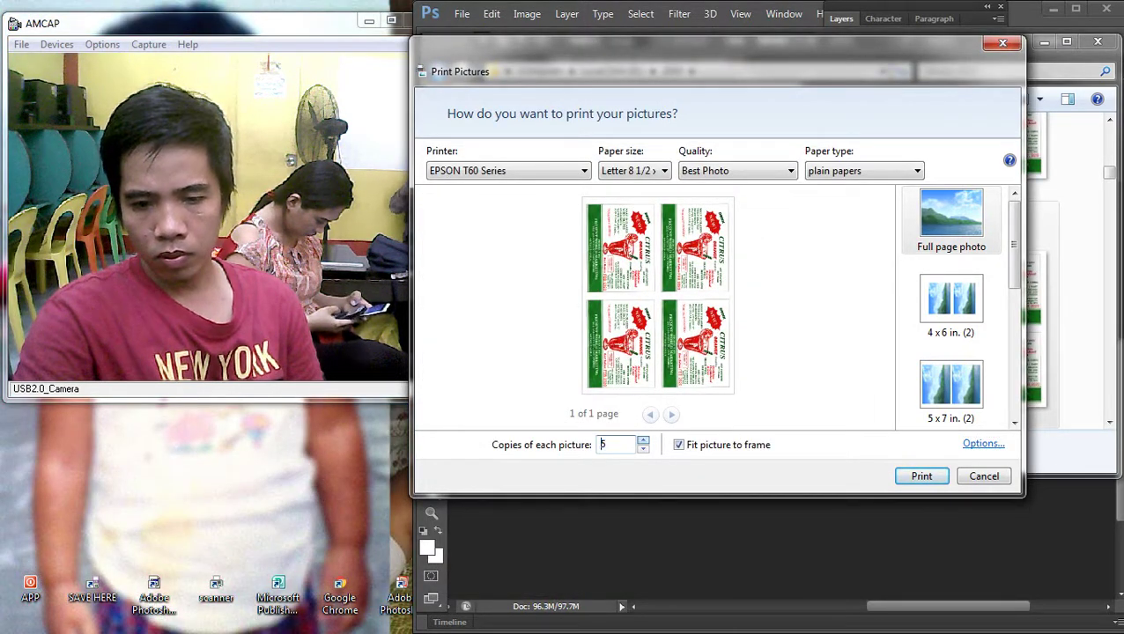
key(Return)
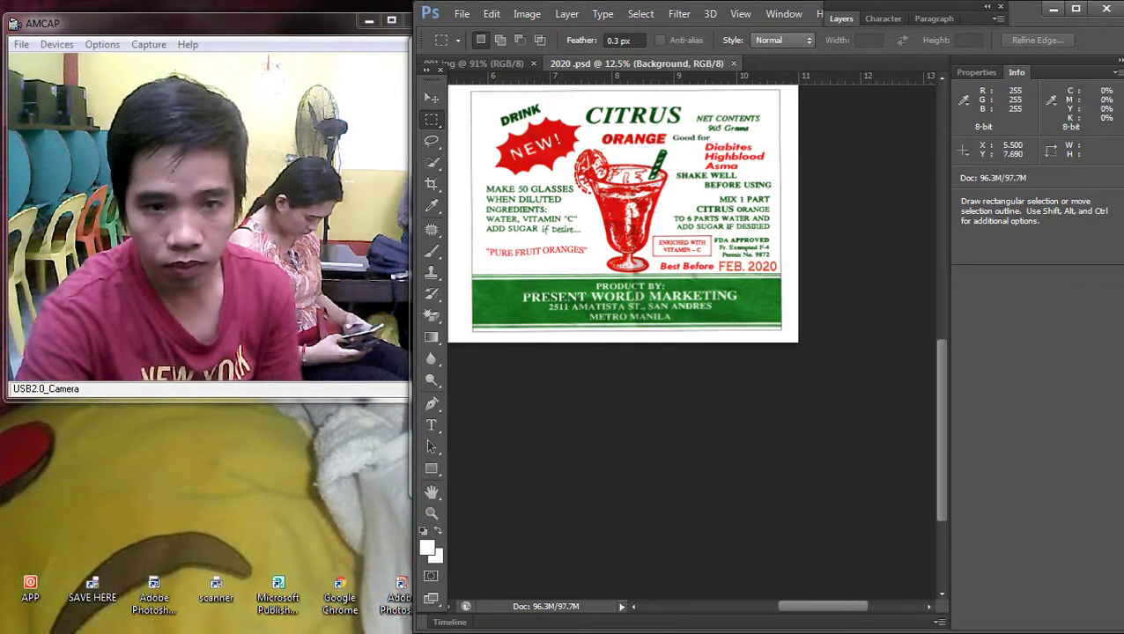
Step: Create a new 239 x 130 pixel document and resize it to 36 x 24 inches at 72 ppi
key(alt+f)
key(n)
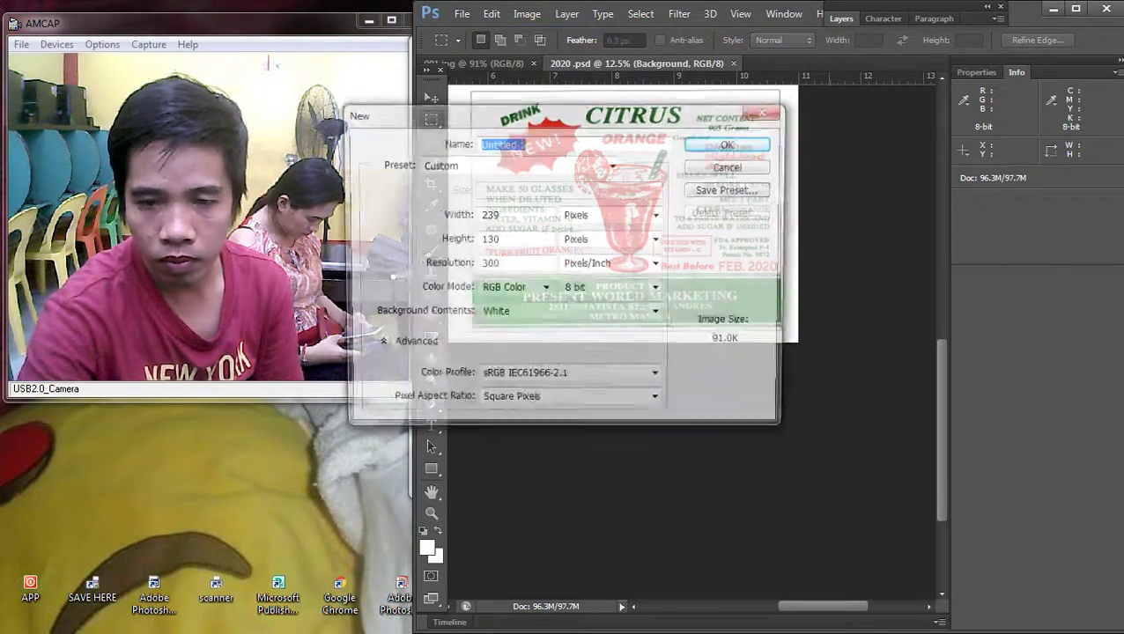
key(Return)
key(alt+i)
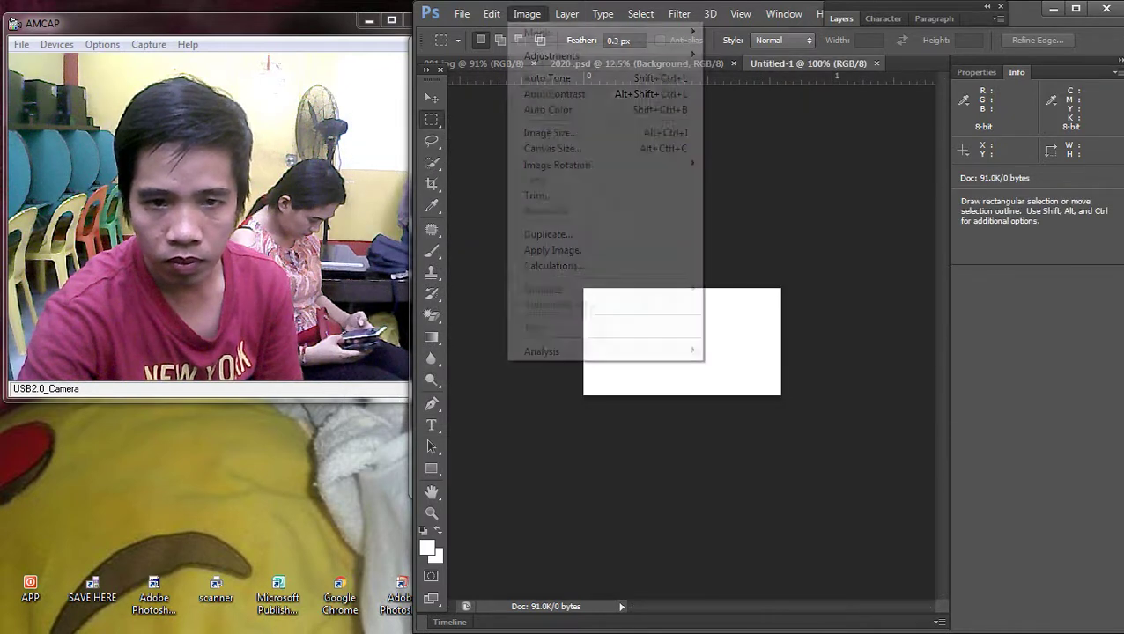
key(Down)
key(Down)
key(Down)
key(Down)
key(Down)
key(Return)
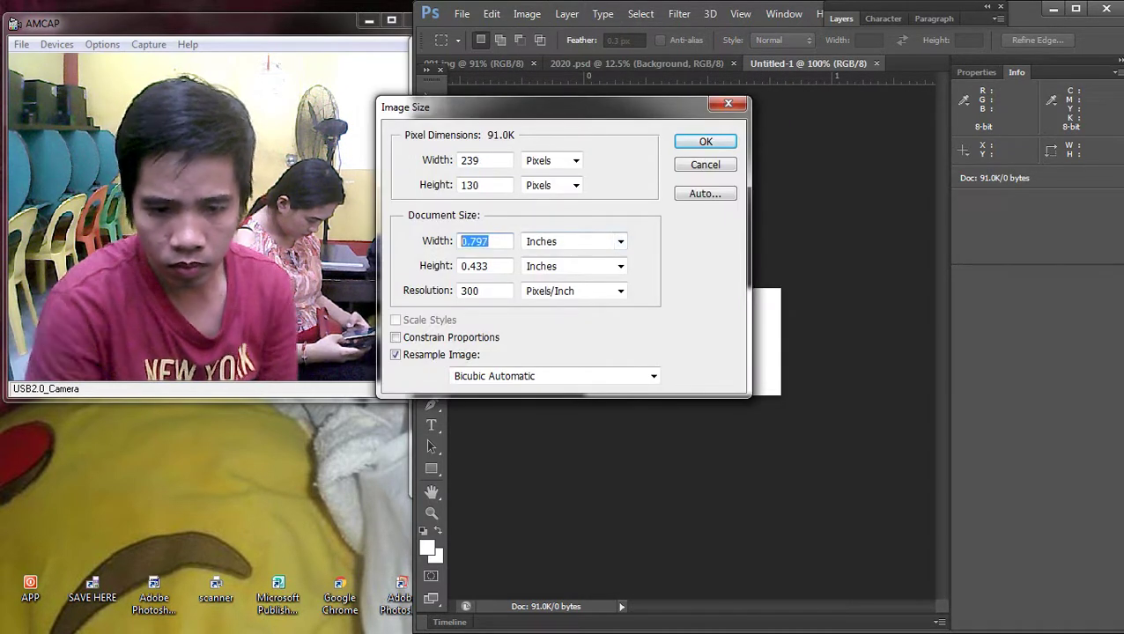
text(36)
key(Tab)
key(Tab)
text(2)
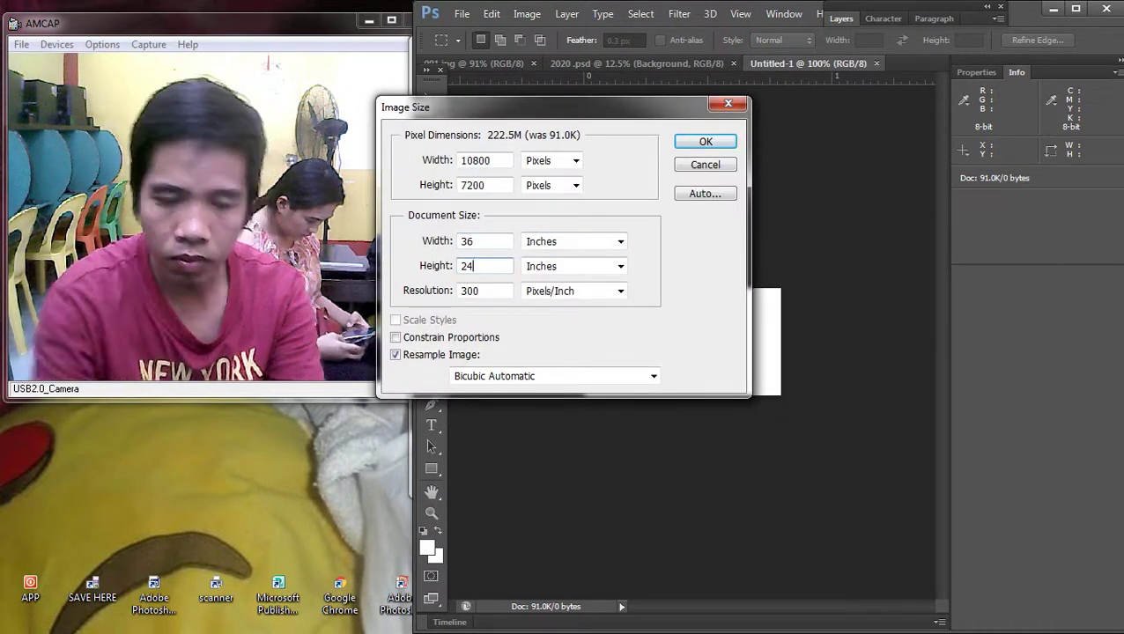
text(72)
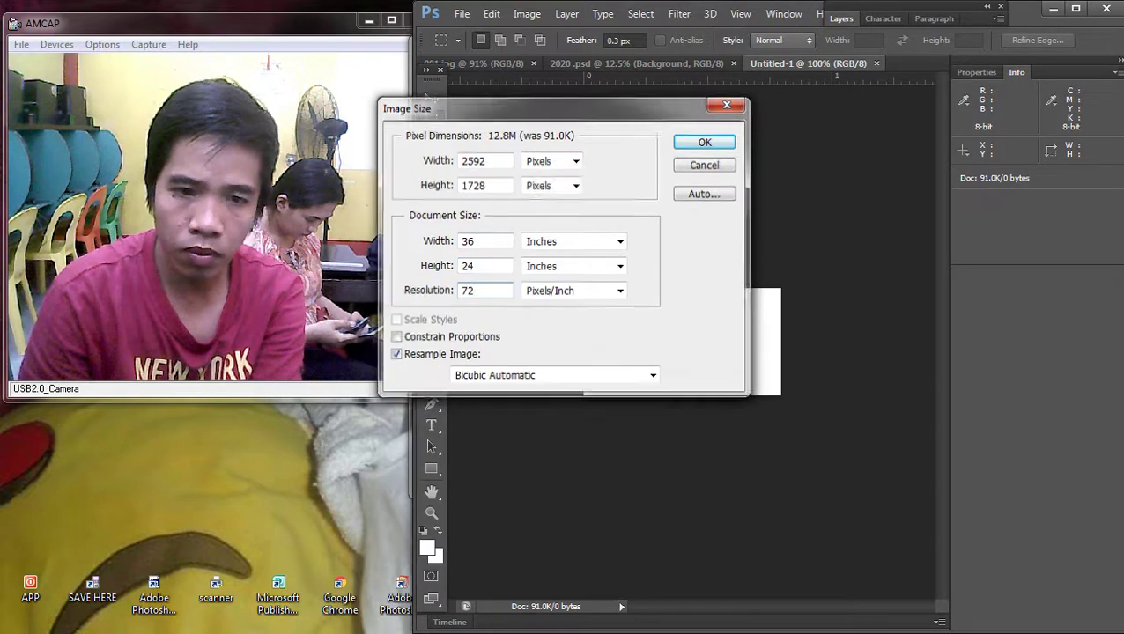
key(Return)
Step: Convert the document to CMYK Color, accept the warning, and fit the canvas in the window
key(alt+i)
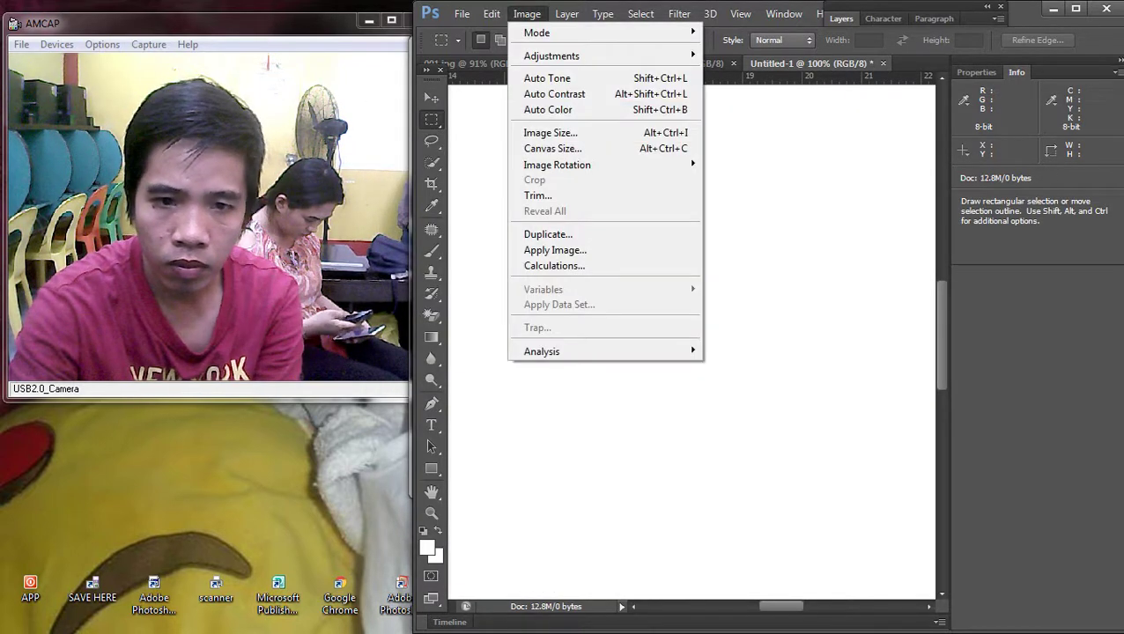
key(i)
key(Down)
key(Down)
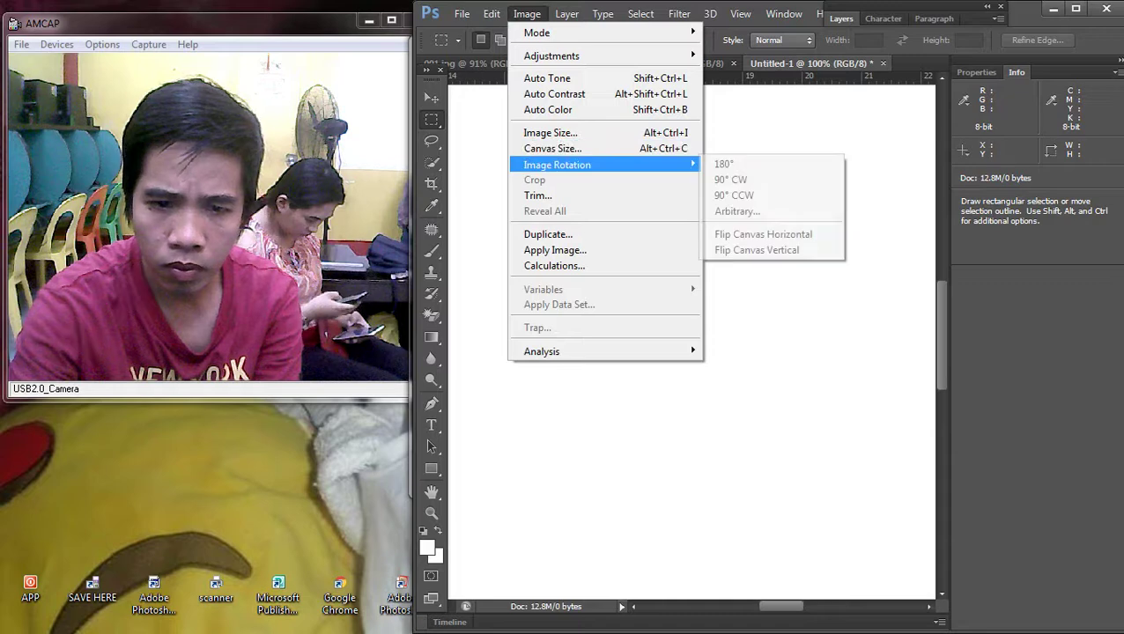
key(Up)
key(Up)
key(Up)
key(Up)
key(Up)
key(Up)
key(Up)
key(Right)
key(Down)
key(Down)
key(Down)
key(Down)
key(Down)
key(Down)
key(Down)
key(Up)
key(Up)
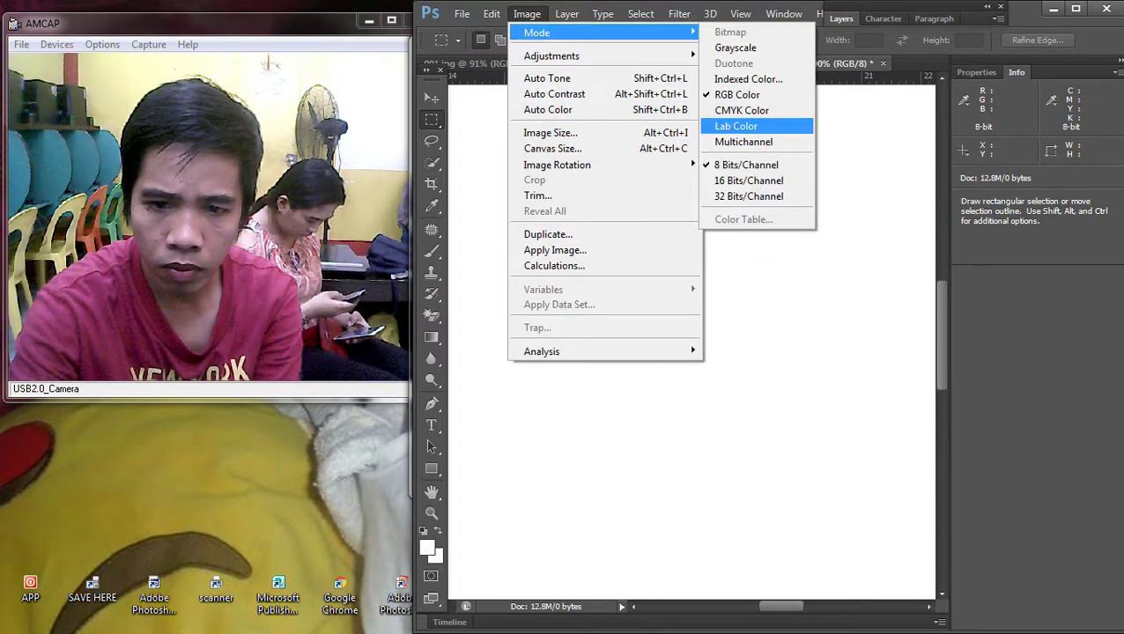
key(Return)
key(Return)
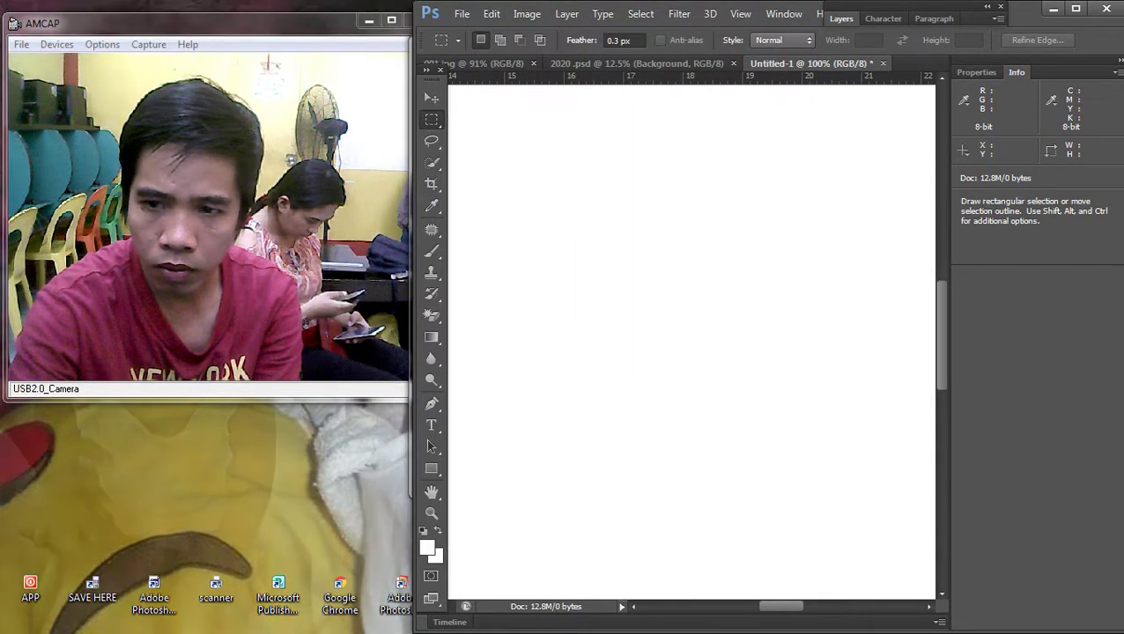
click(1116, 71)
key(Return)
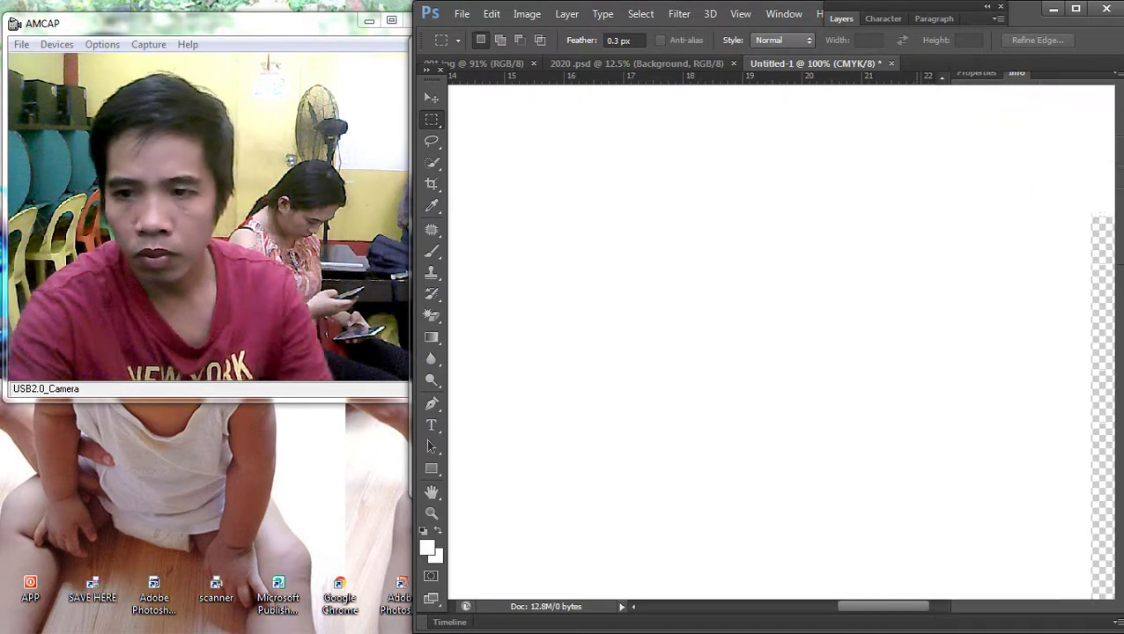
key(ctrl+0)
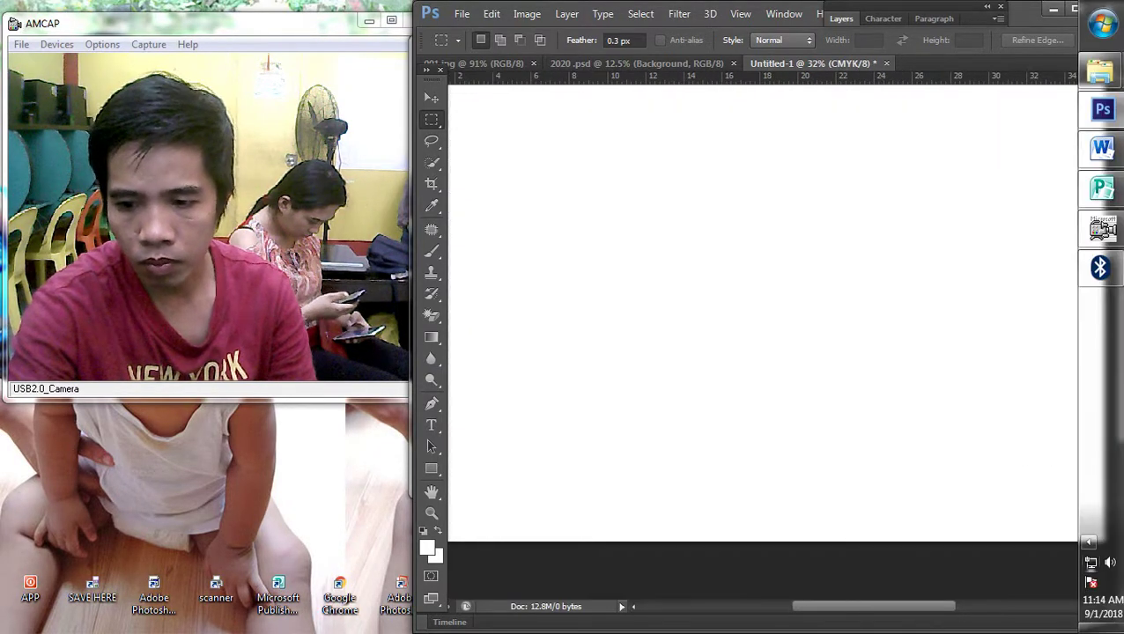
Step: Zoom the blank canvas out further with Ctrl+minus
click(1104, 560)
key(ctrl+minus)
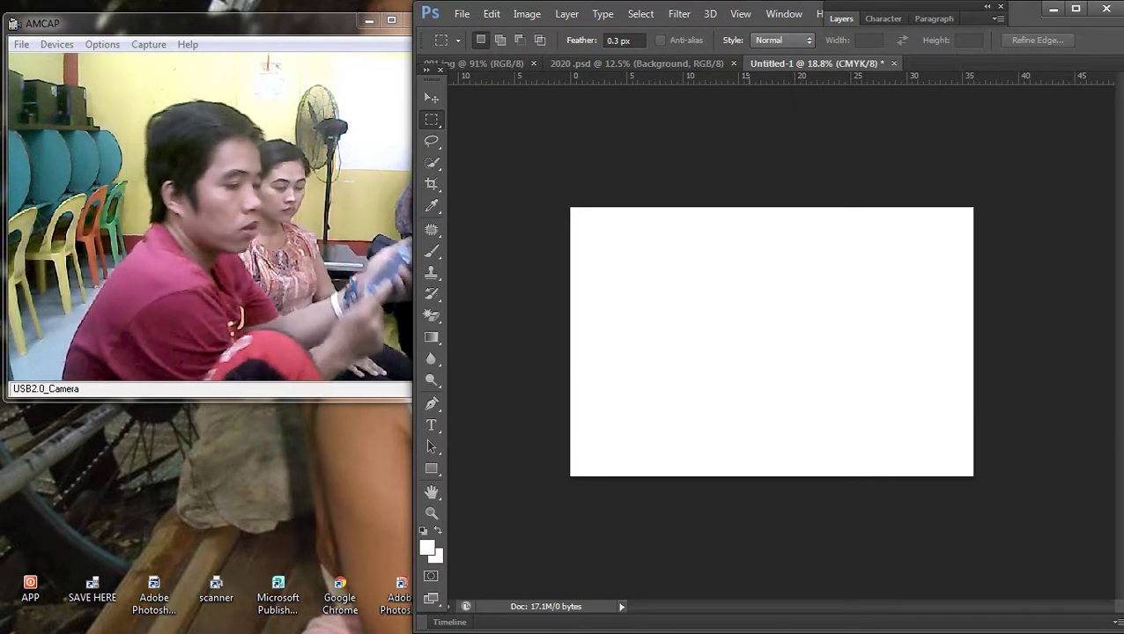
mouse_move(1099, 267)
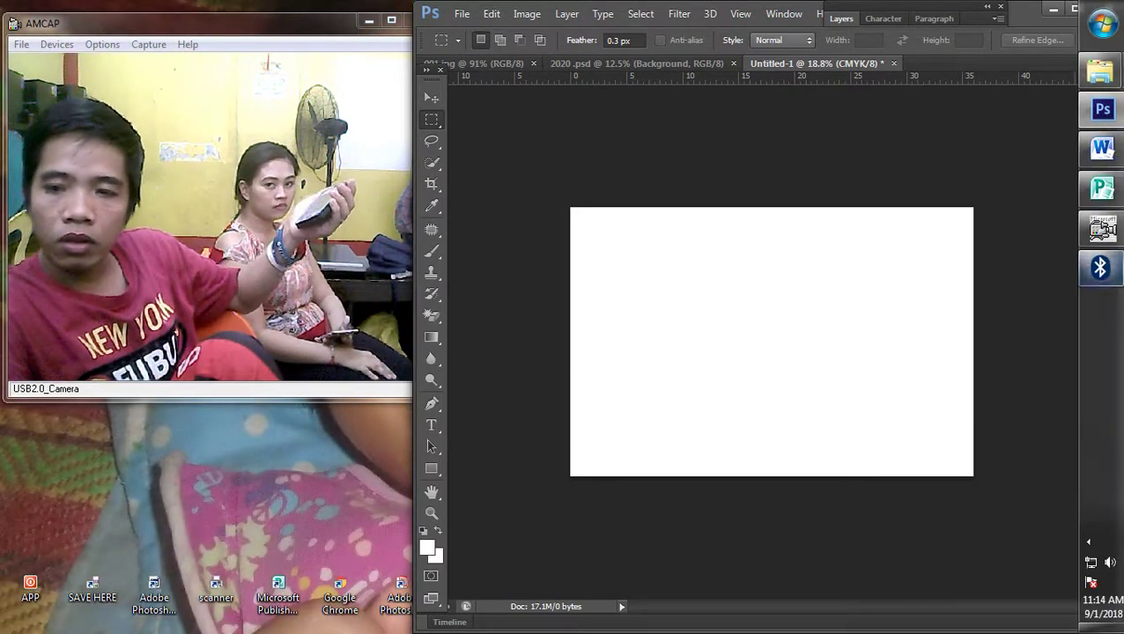
mouse_move(1101, 229)
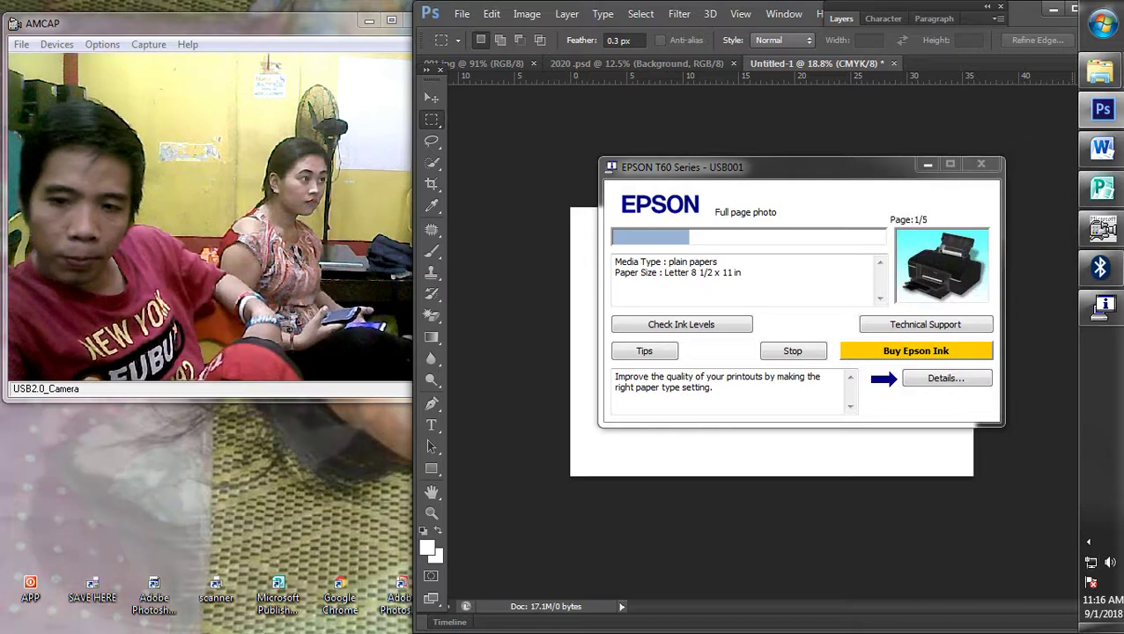
Step: Set the computer to receive a Bluetooth file and move the transfer window to the right
click(1089, 541)
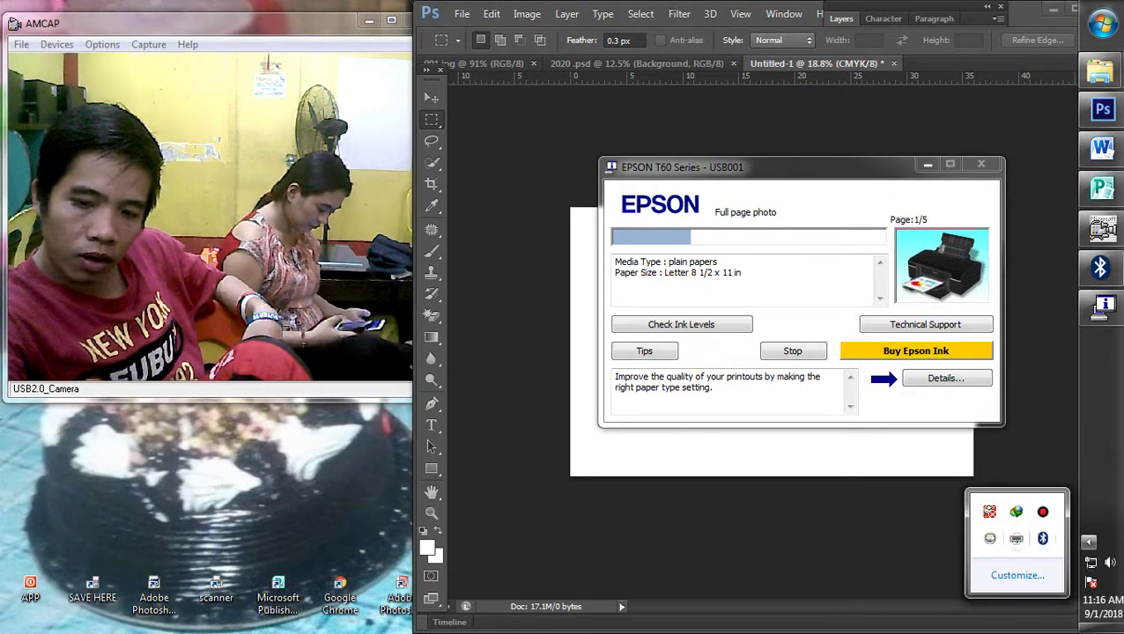
right_click(1043, 538)
click(988, 445)
drag(564, 104, 766, 89)
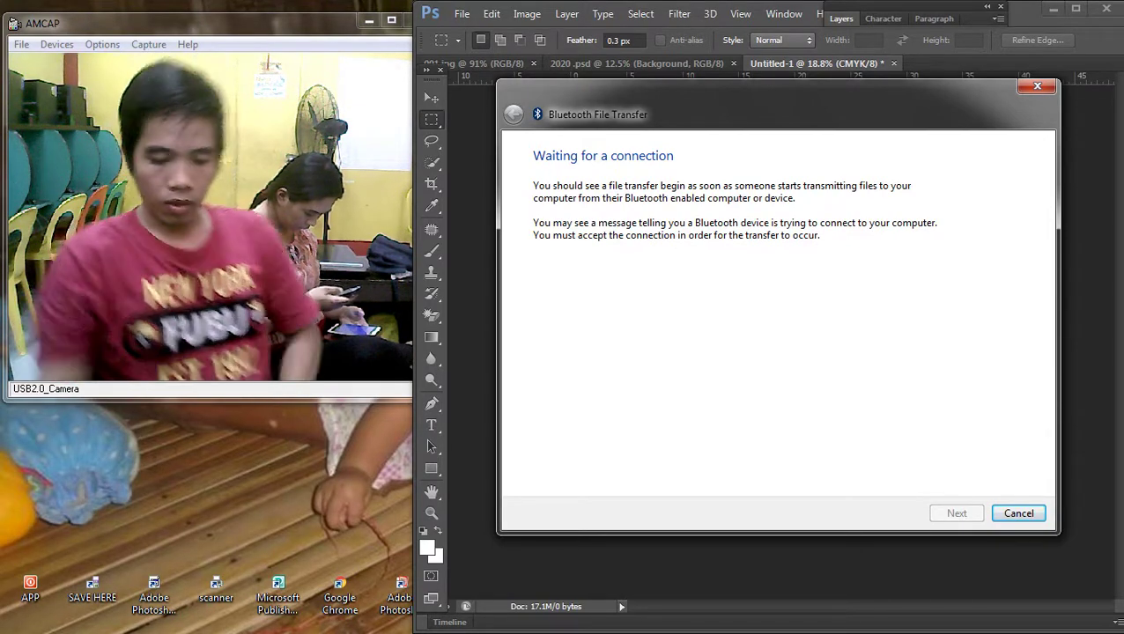
Step: Cancel the Bluetooth receive and close Photoshop's Info and Properties panel group
key(Escape)
click(1116, 72)
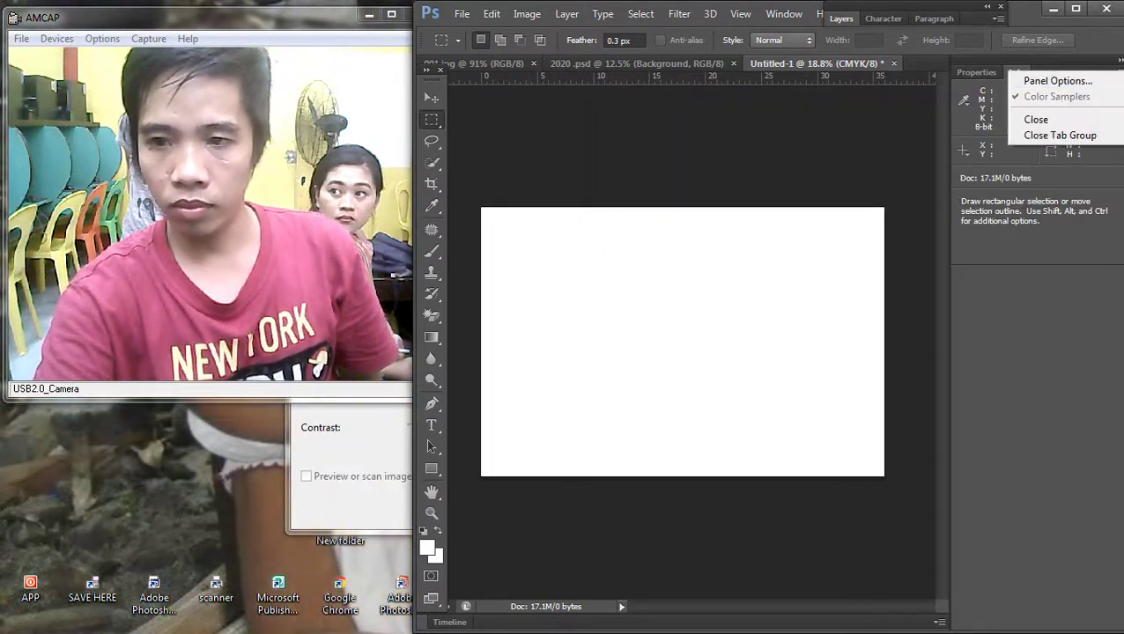
click(1059, 135)
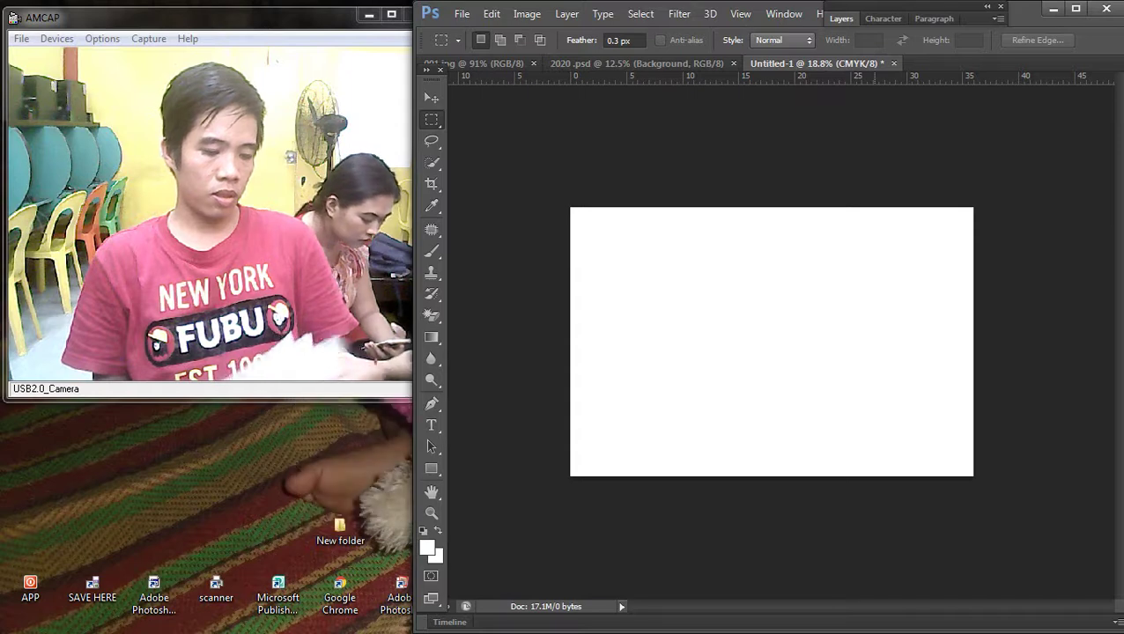
mouse_move(1101, 71)
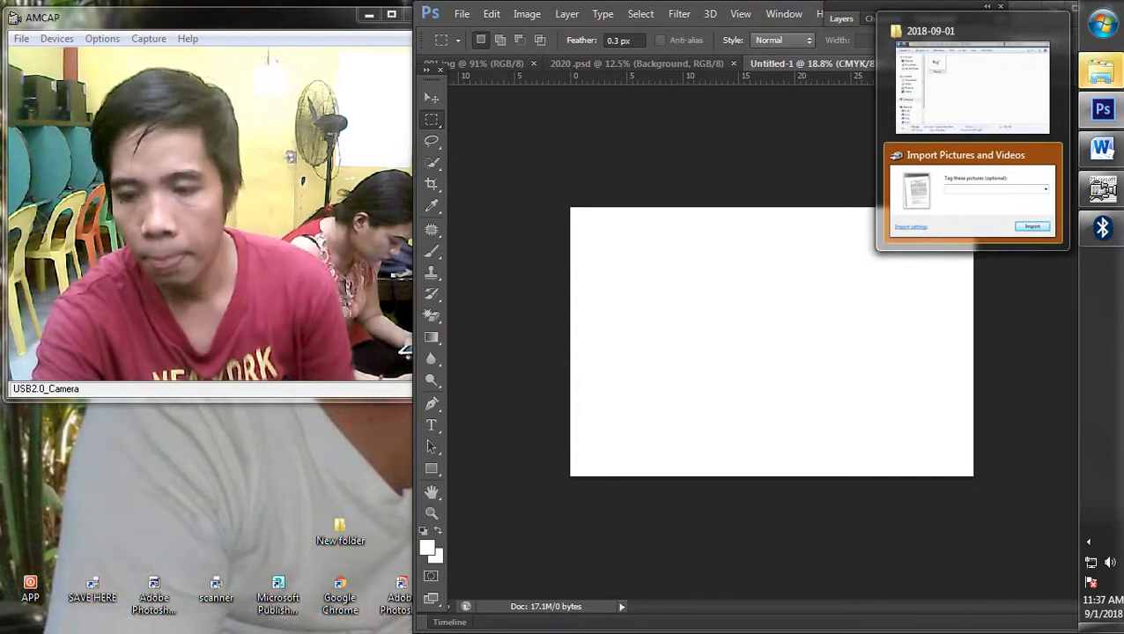
Step: Bring up Import Pictures and Videos and import the new scan
click(1088, 542)
click(1088, 541)
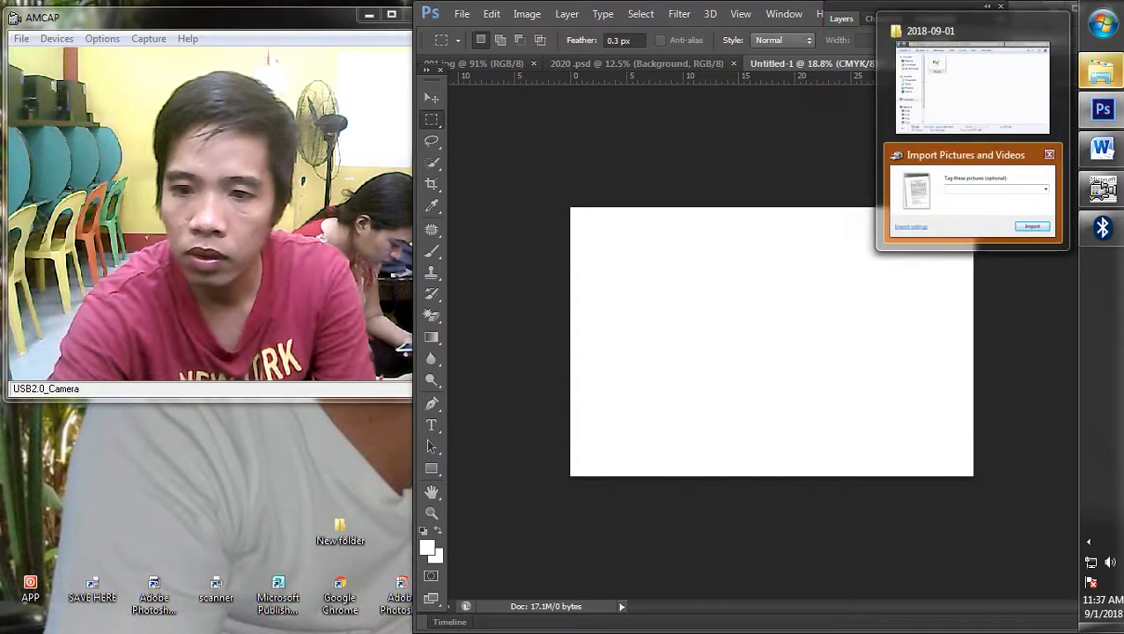
click(980, 198)
key(Return)
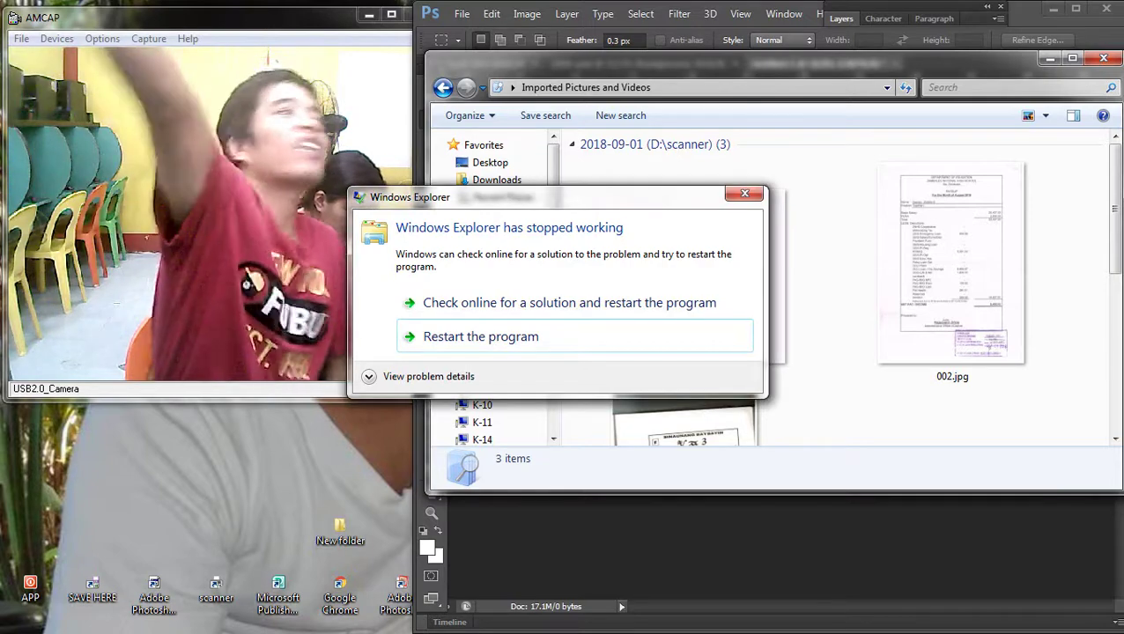
Step: Restart the crashed Explorer and select 003.jpg in the 2018-09-01 folder
key(Return)
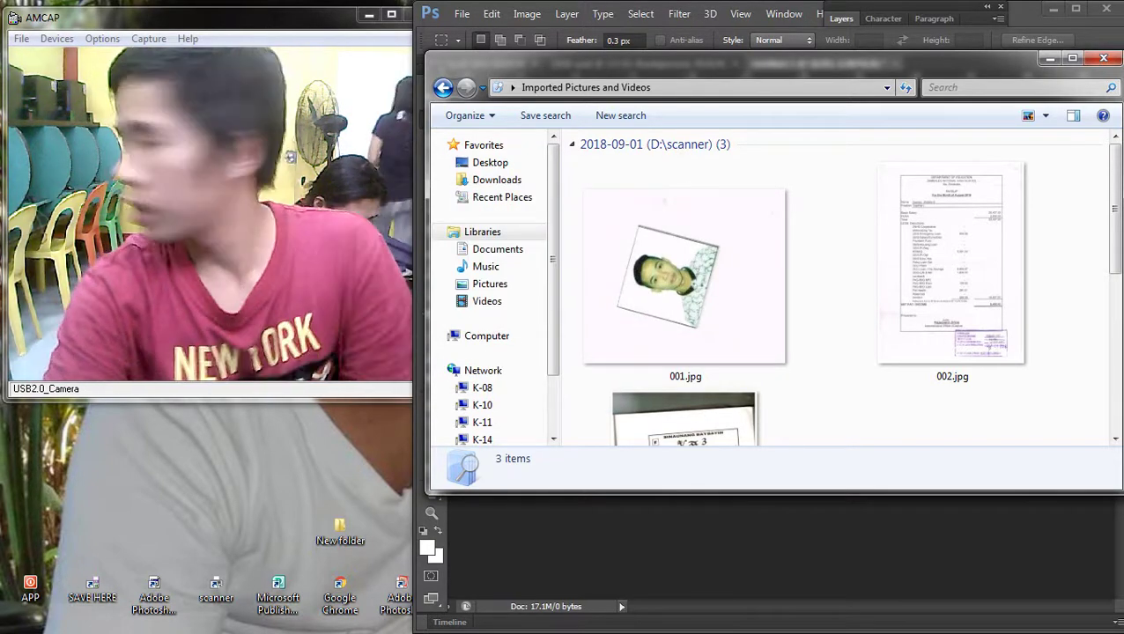
scroll(766, 291, down, 3)
click(686, 314)
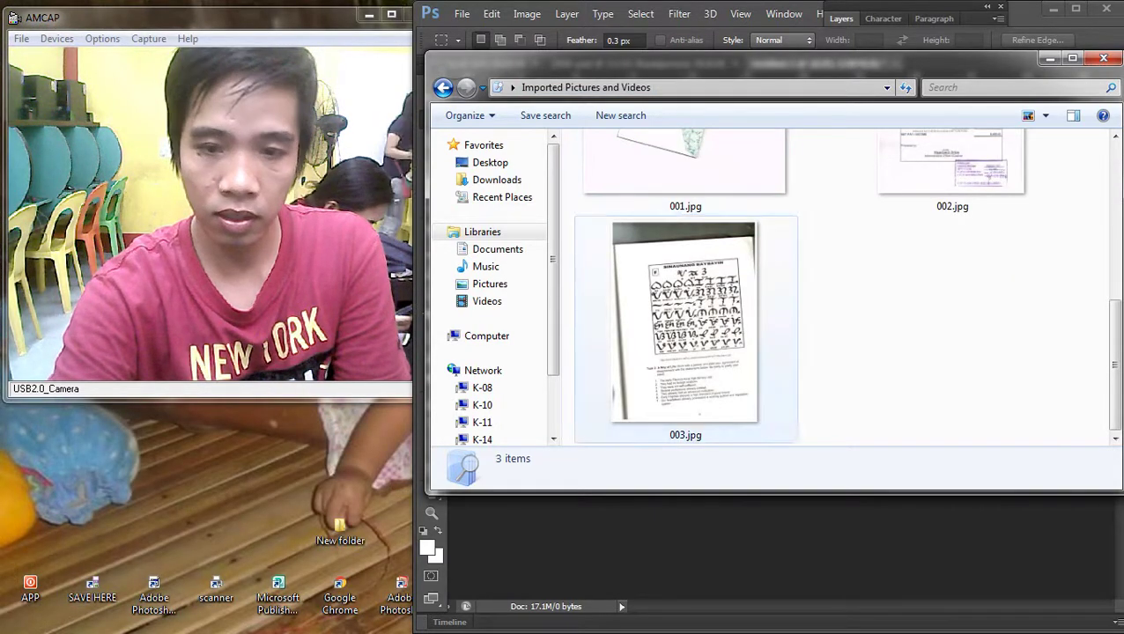
scroll(766, 290, up, 2)
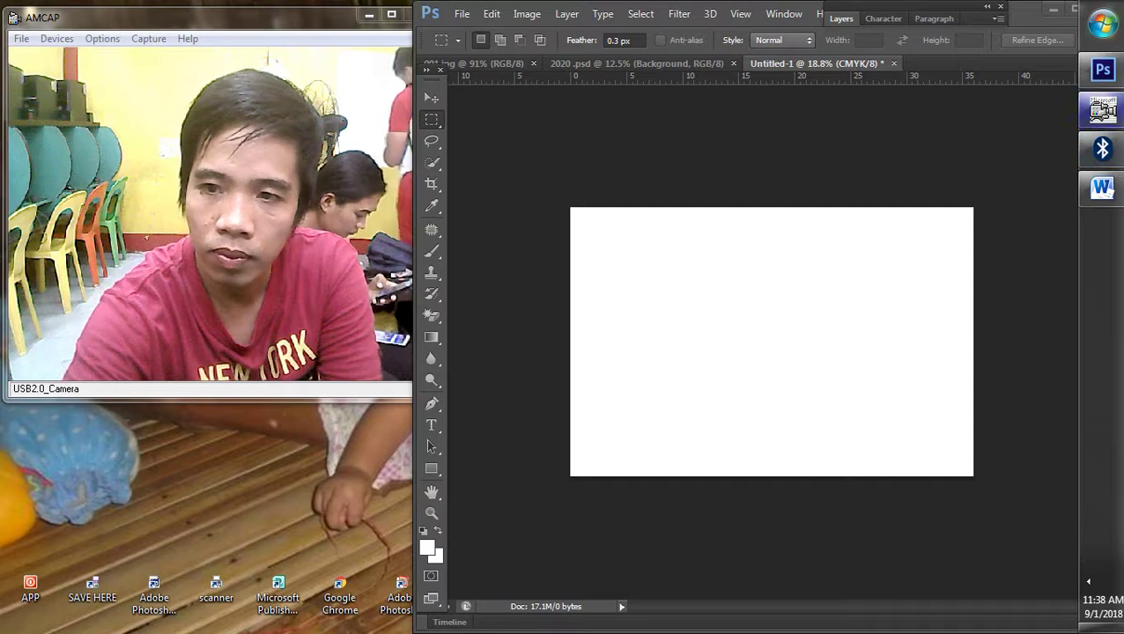
Step: Open the birthday photo from the computer and close the Info panel group
key(super)
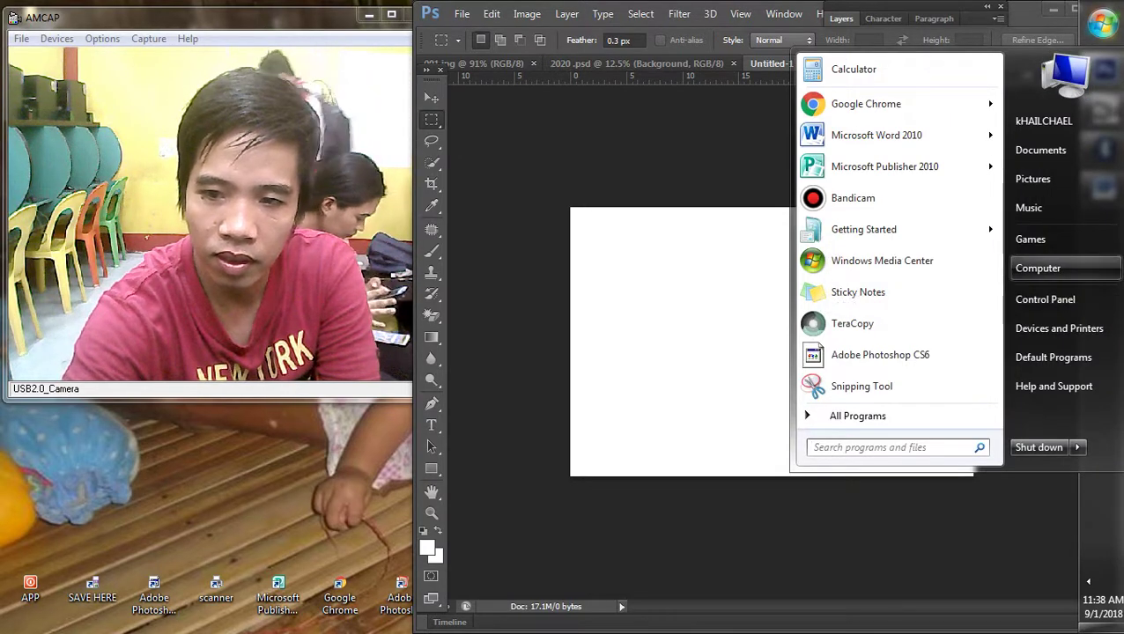
click(1038, 268)
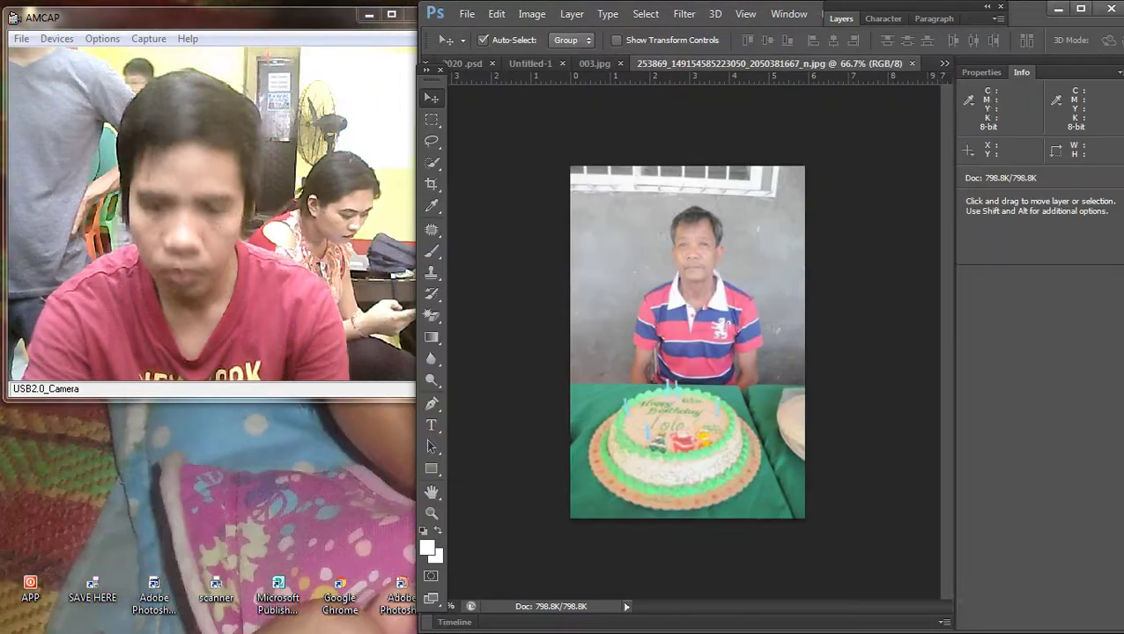
click(1117, 71)
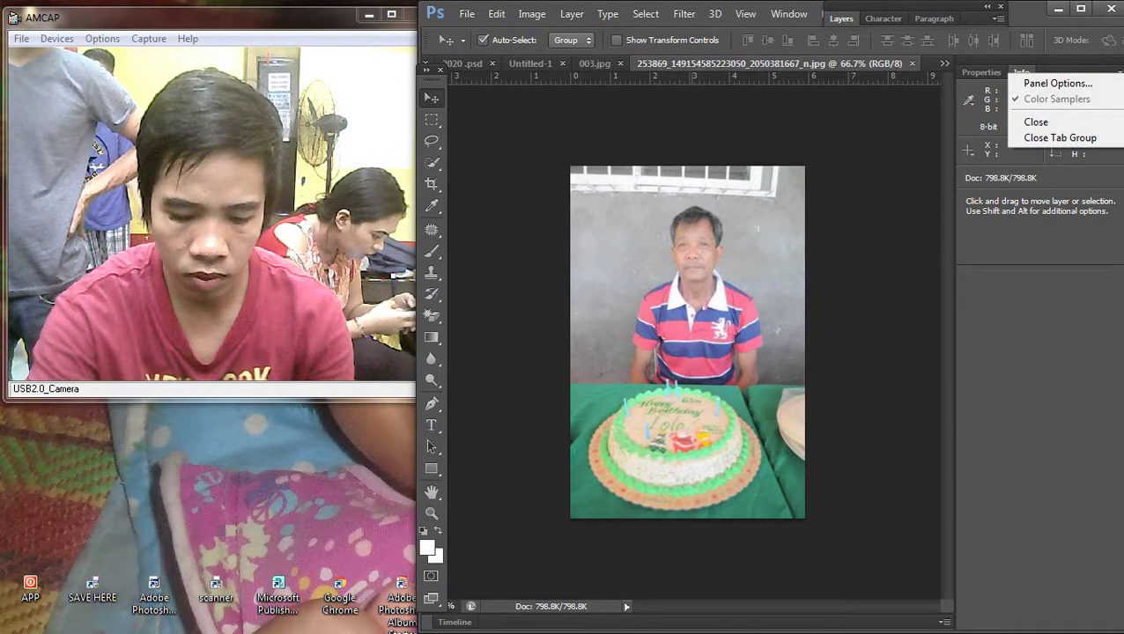
click(1059, 137)
Step: Crop the photo to the man's head and upper body, cutting out the cake
key(c)
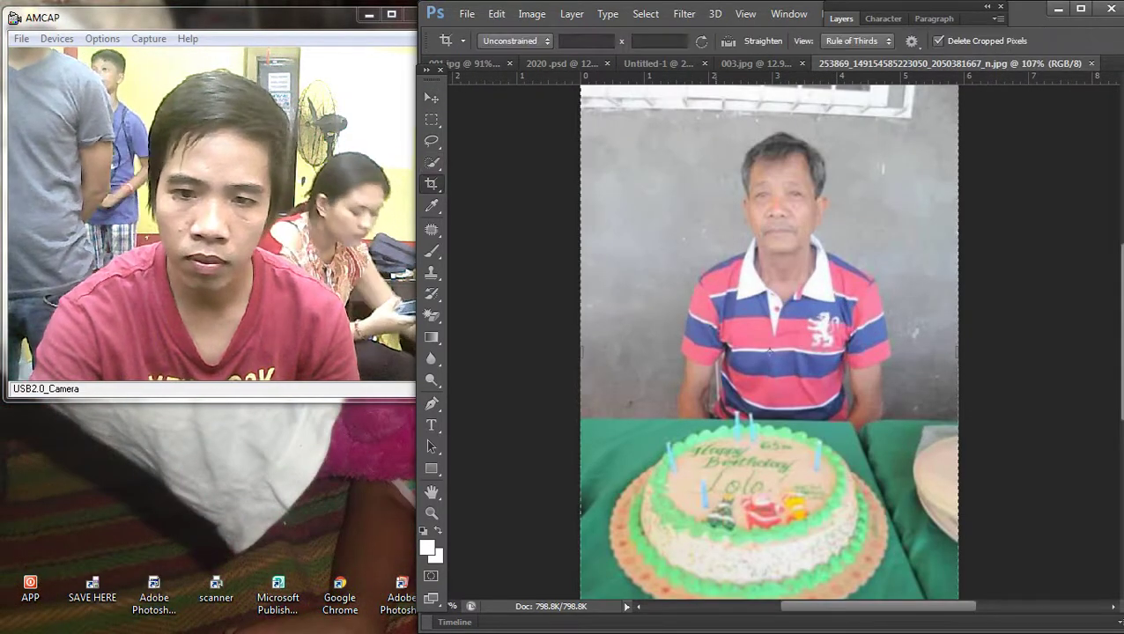
drag(889, 264, 900, 432)
click(1089, 541)
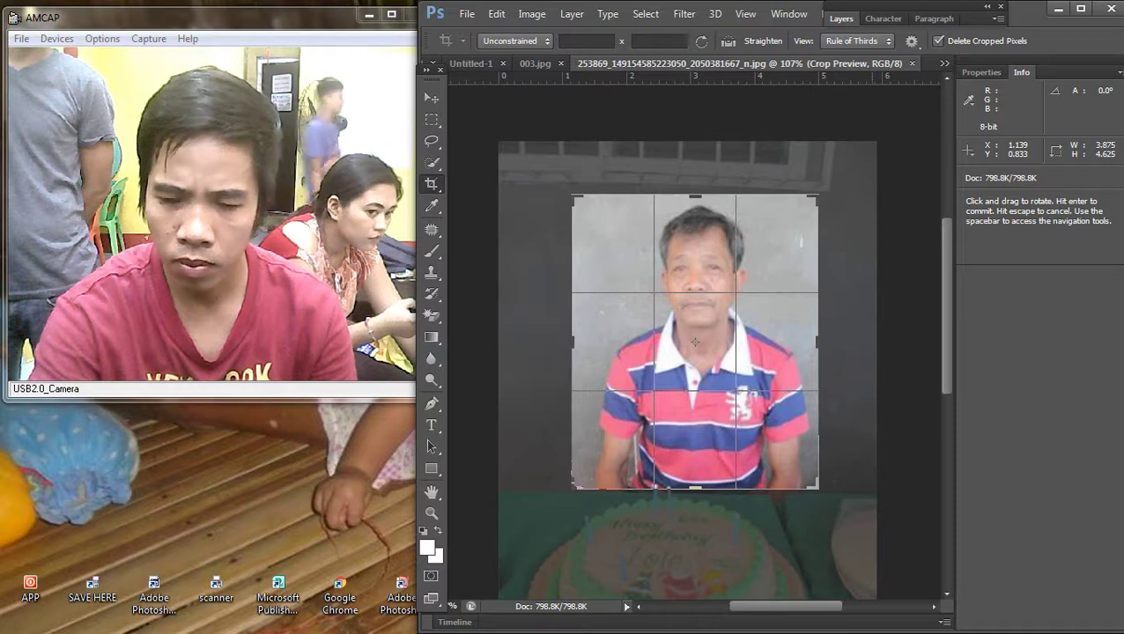
click(1089, 541)
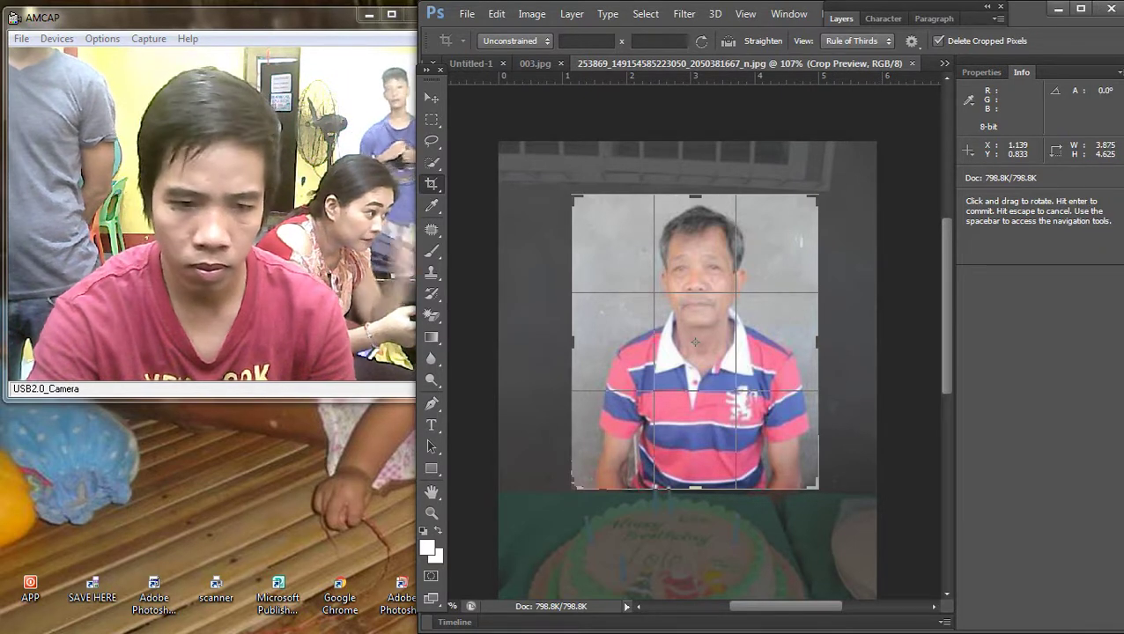
scroll(696, 343, up, 2)
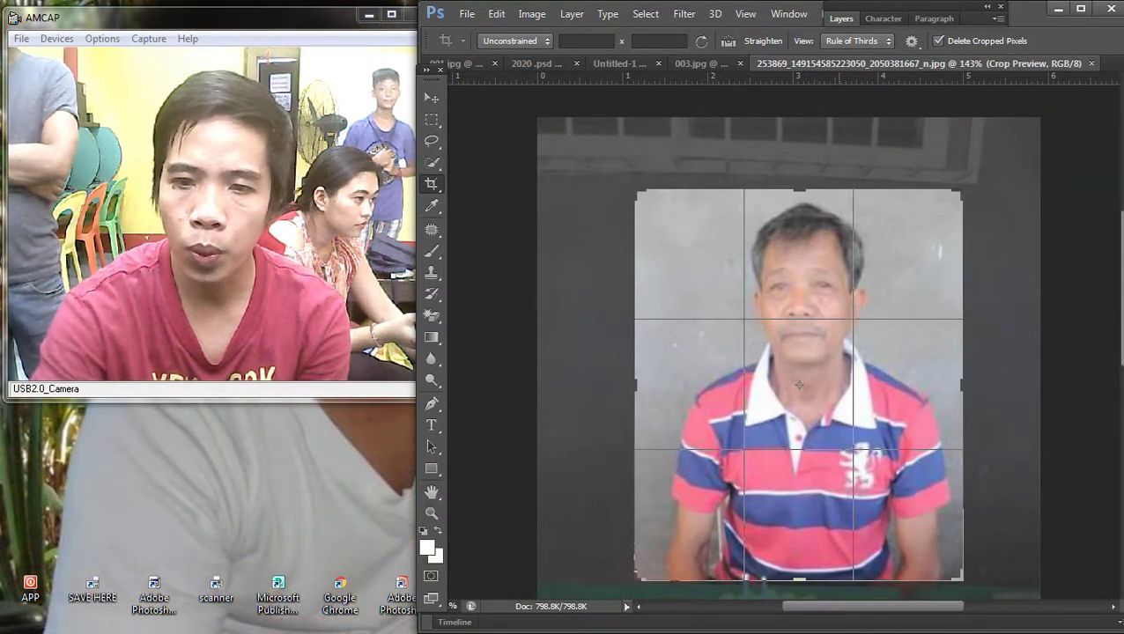
scroll(777, 341, down, 1)
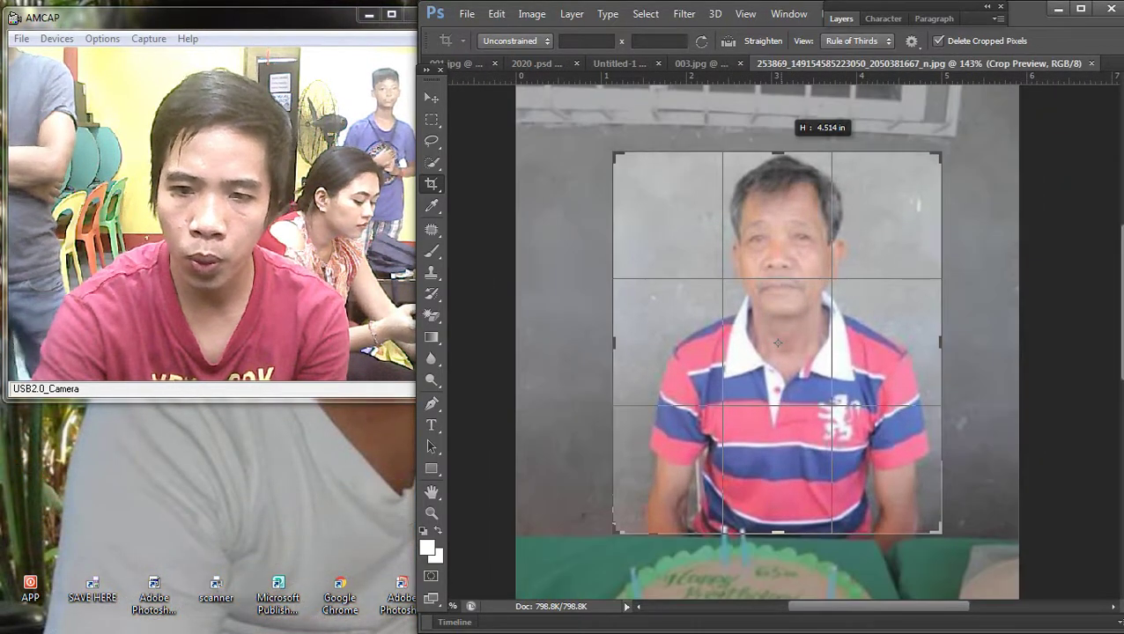
key(Return)
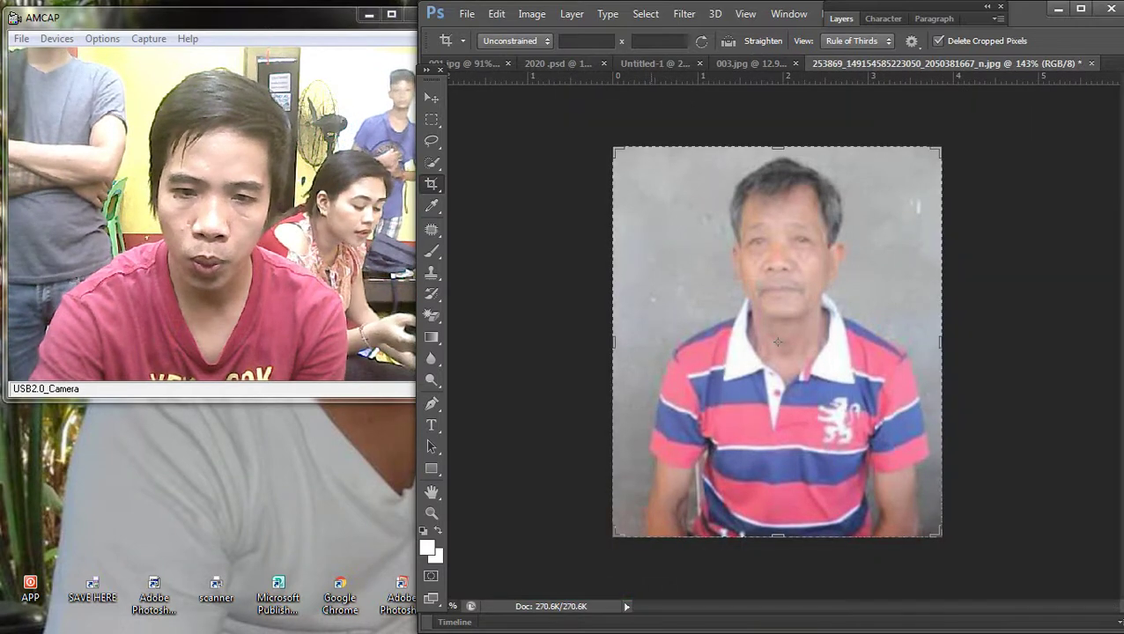
drag(940, 535, 920, 528)
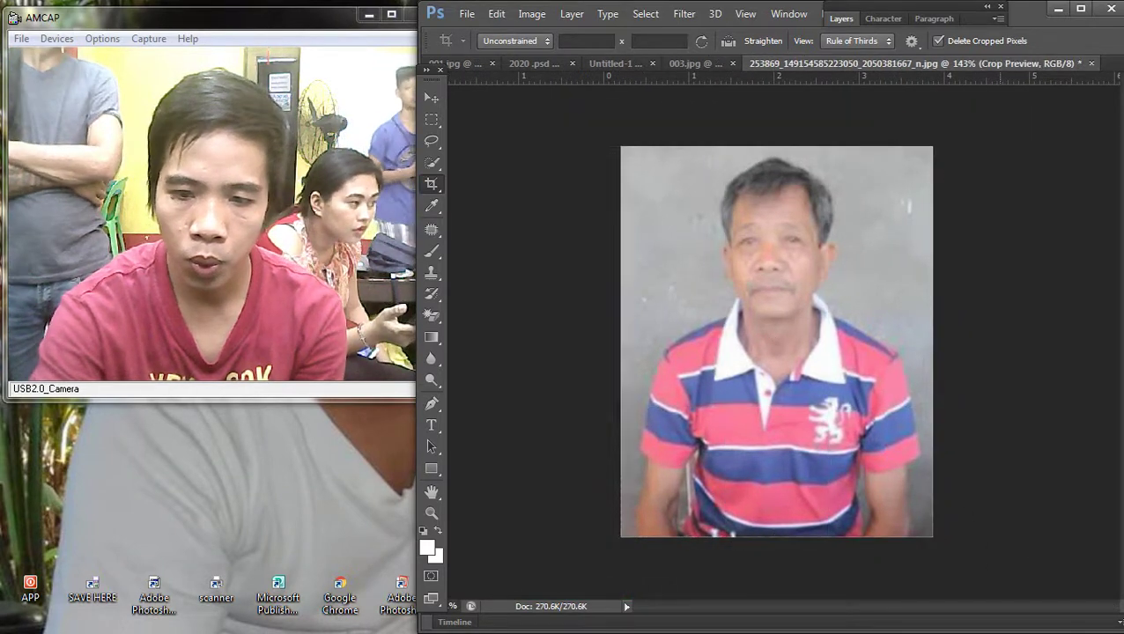
key(v)
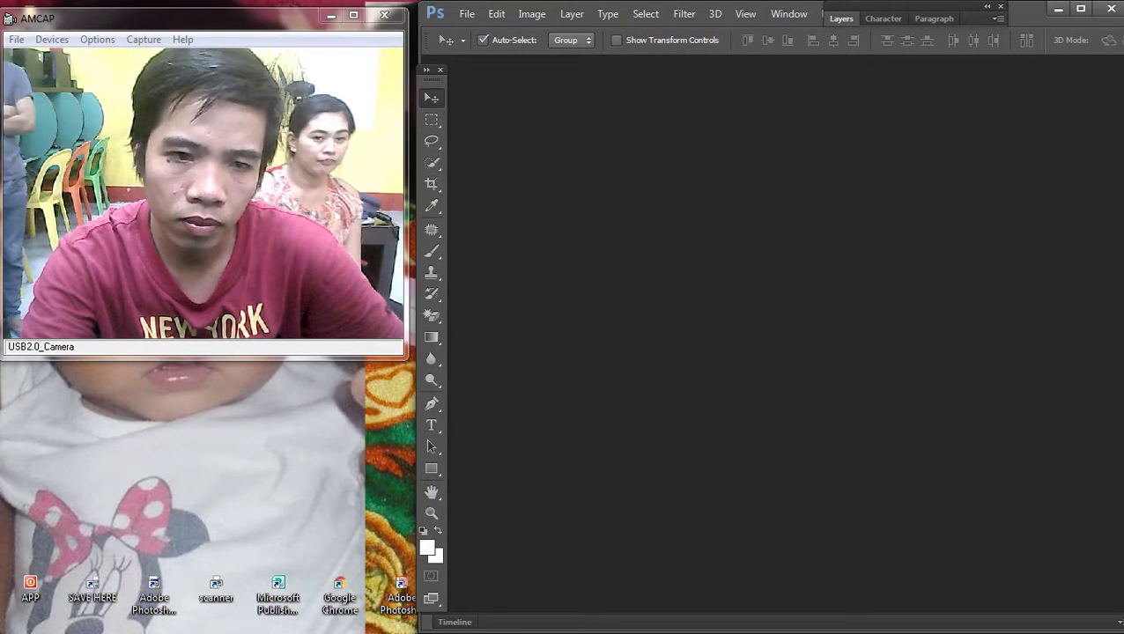
Step: Create a new 36 x 24 pixel CMYK Color document and fit it to the window
key(alt+f)
key(Escape)
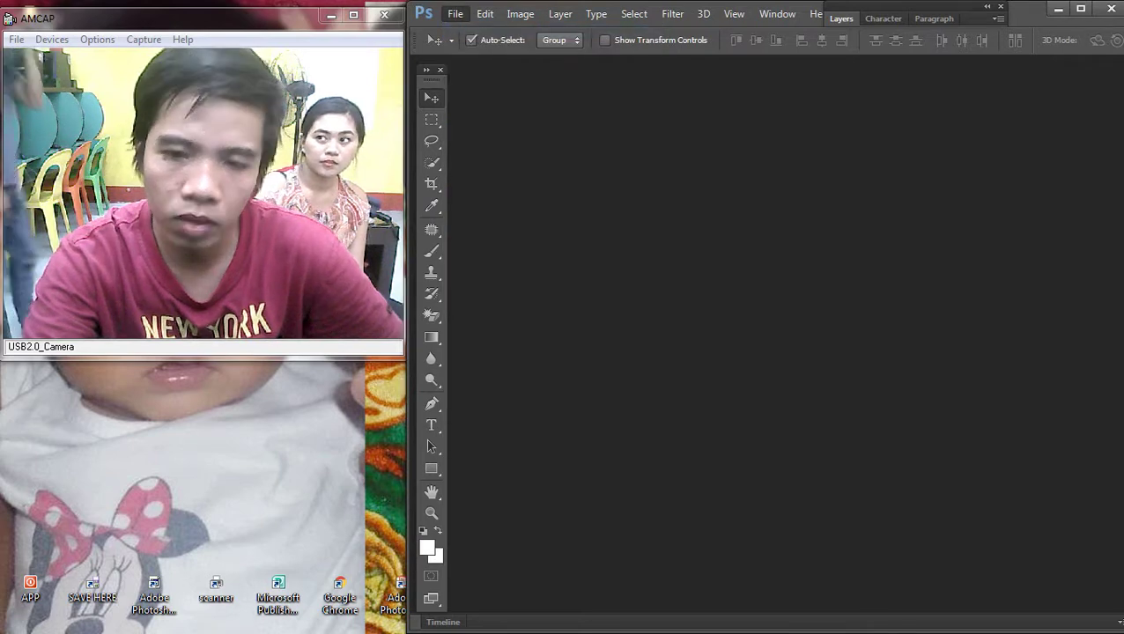
key(ctrl+n)
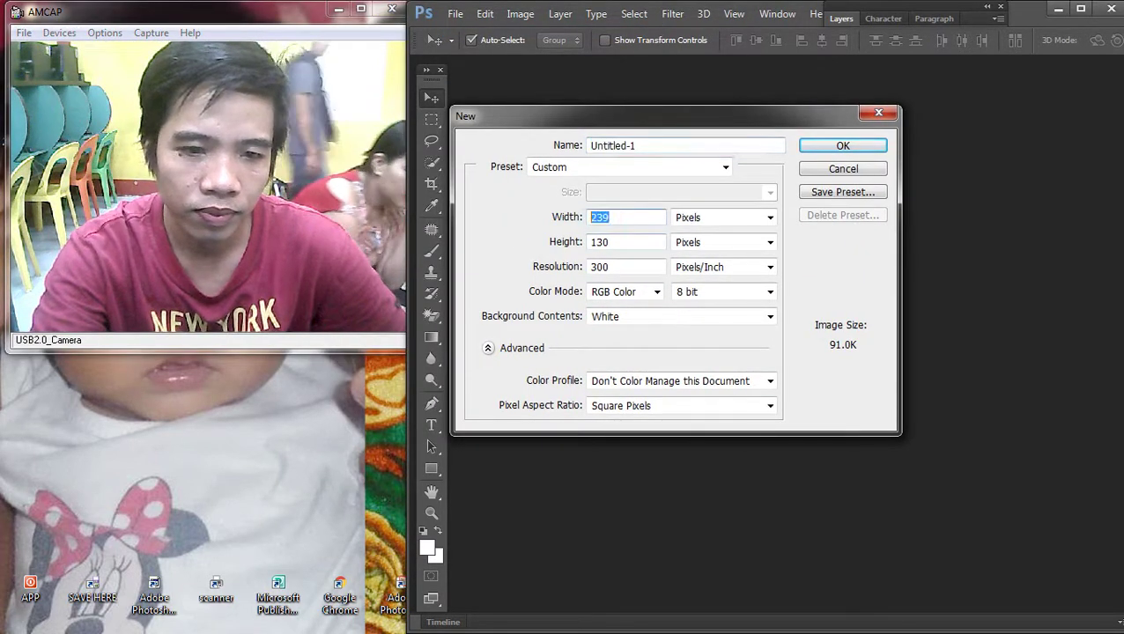
text(36)
key(Tab)
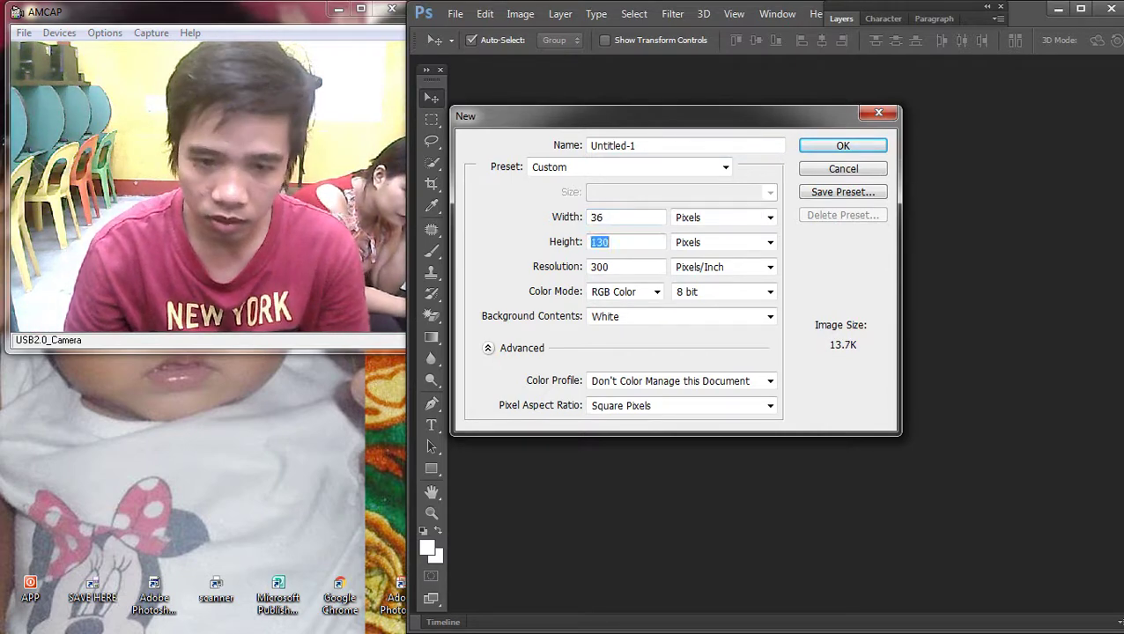
text(24)
key(Tab)
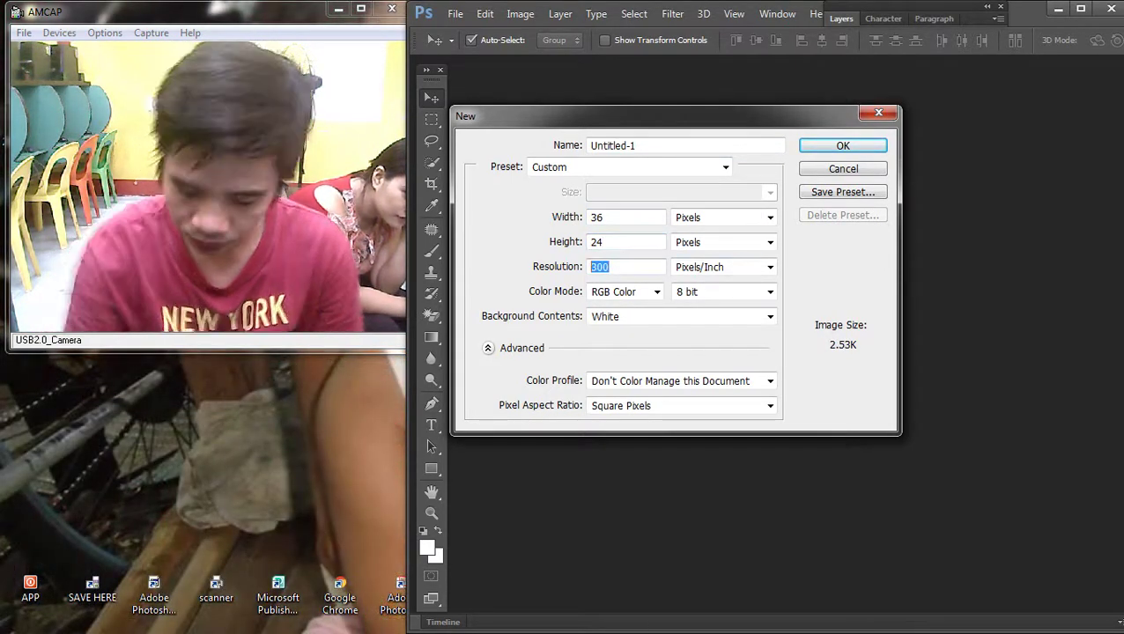
key(Down)
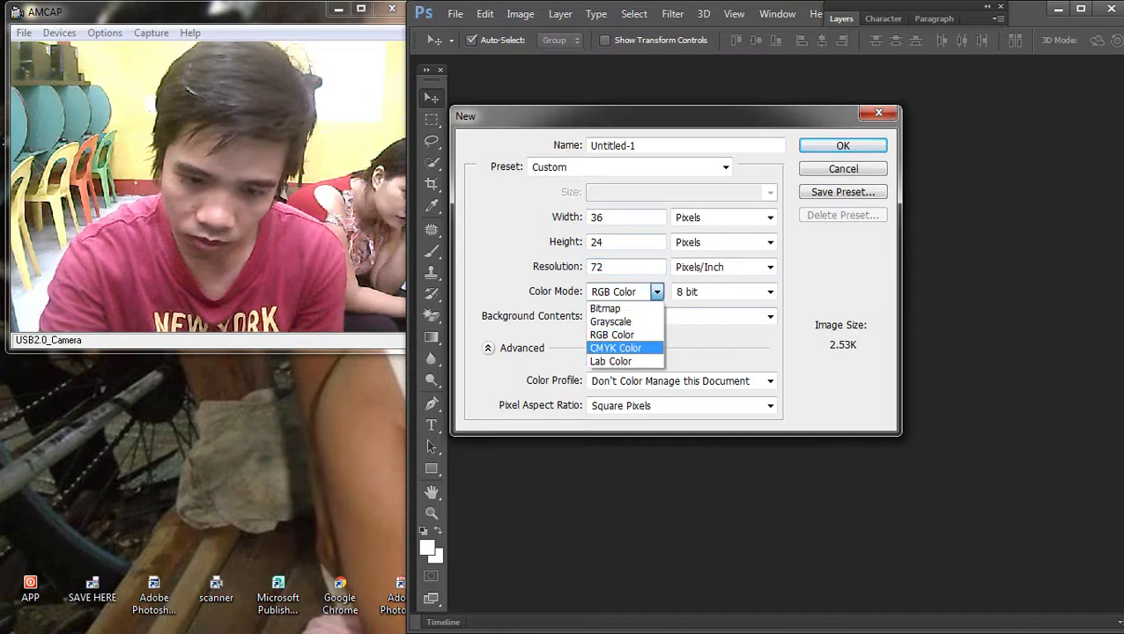
key(Return)
key(Return)
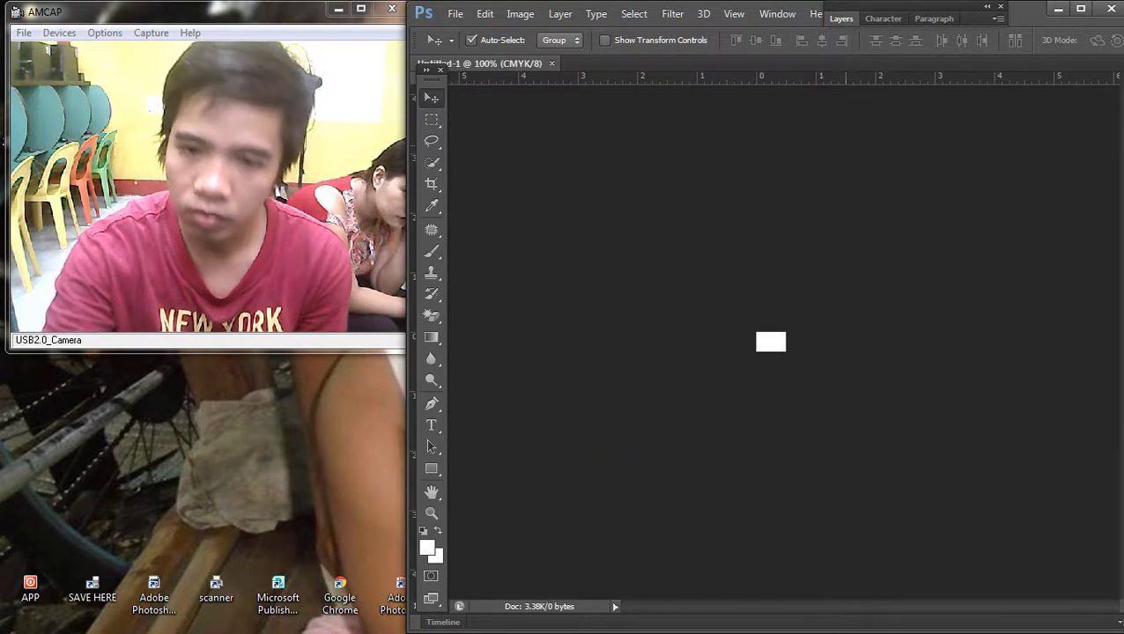
key(ctrl+0)
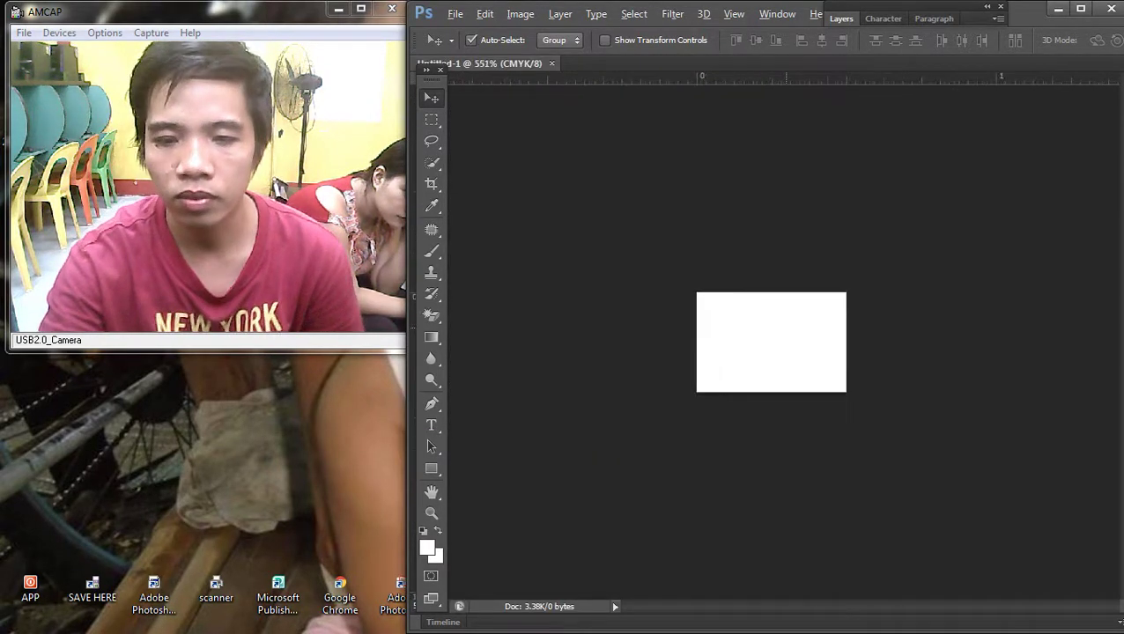
Step: Resize the image to 36 x 24 inches at 72 ppi and view the whole canvas
key(alt+i)
key(i)
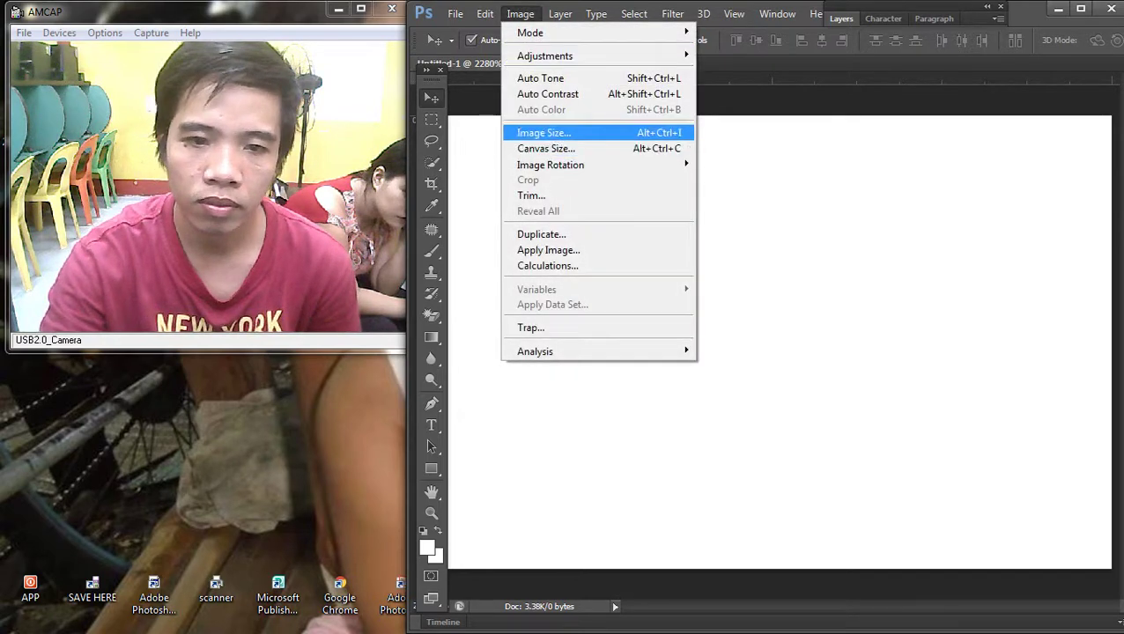
click(467, 240)
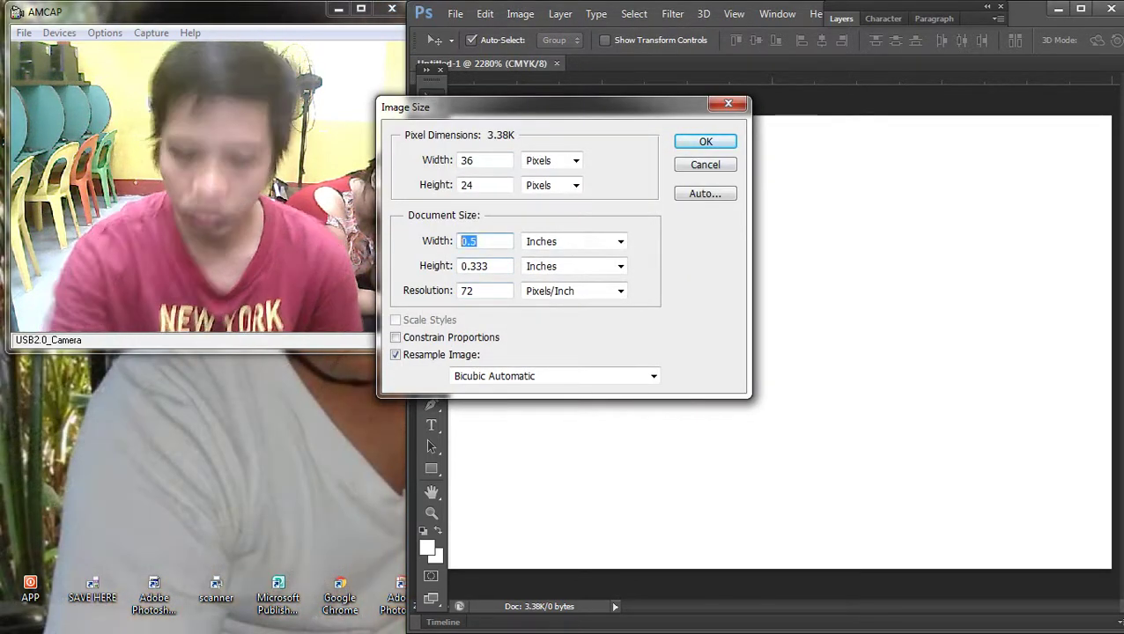
key(Tab)
text(2)
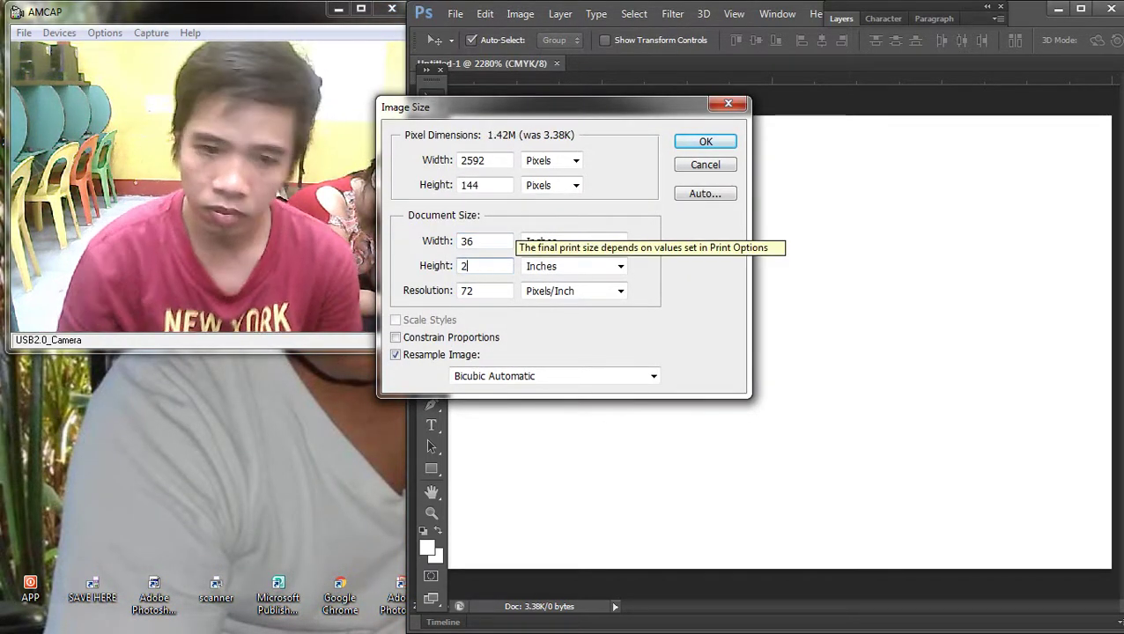
text(34)
key(BackSpace)
key(Return)
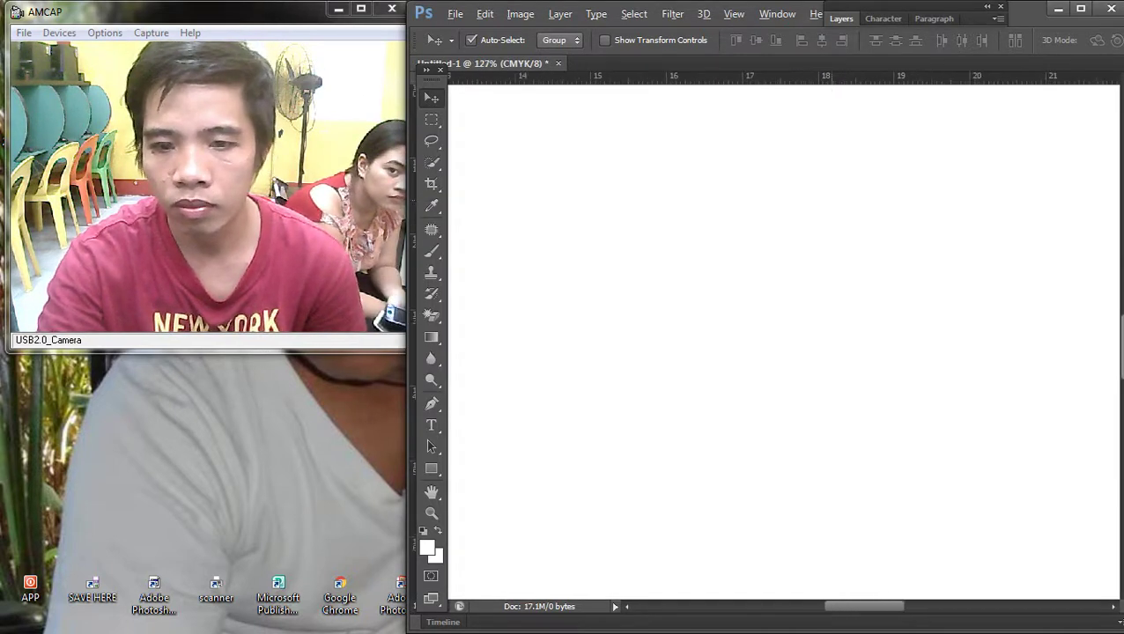
key(ctrl+0)
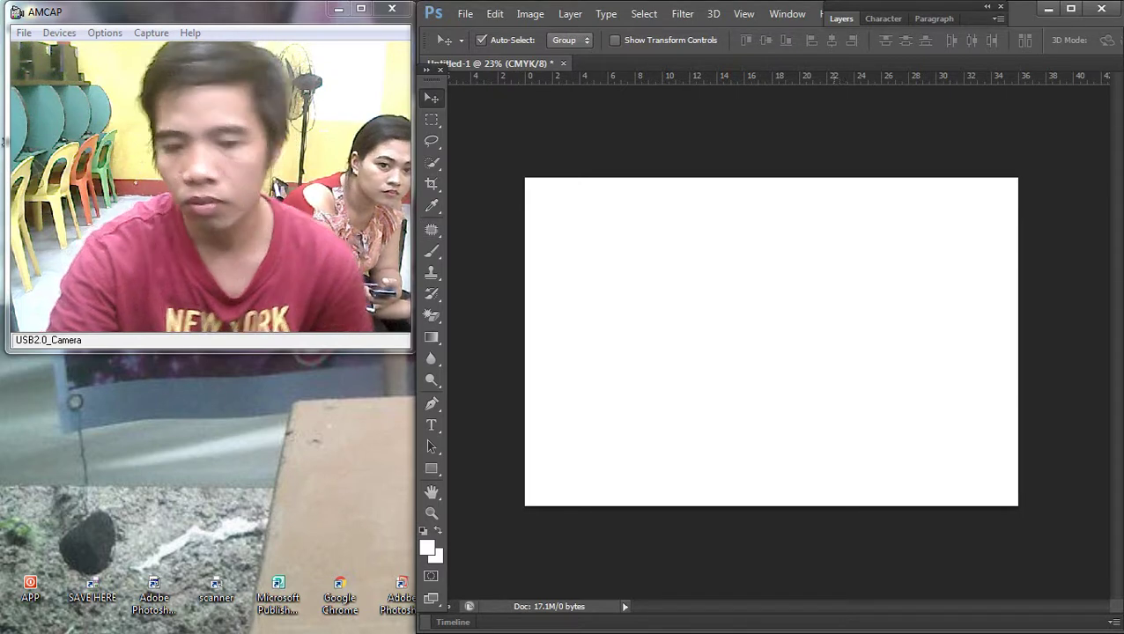
scroll(772, 342, down, 3)
scroll(772, 342, up, 3)
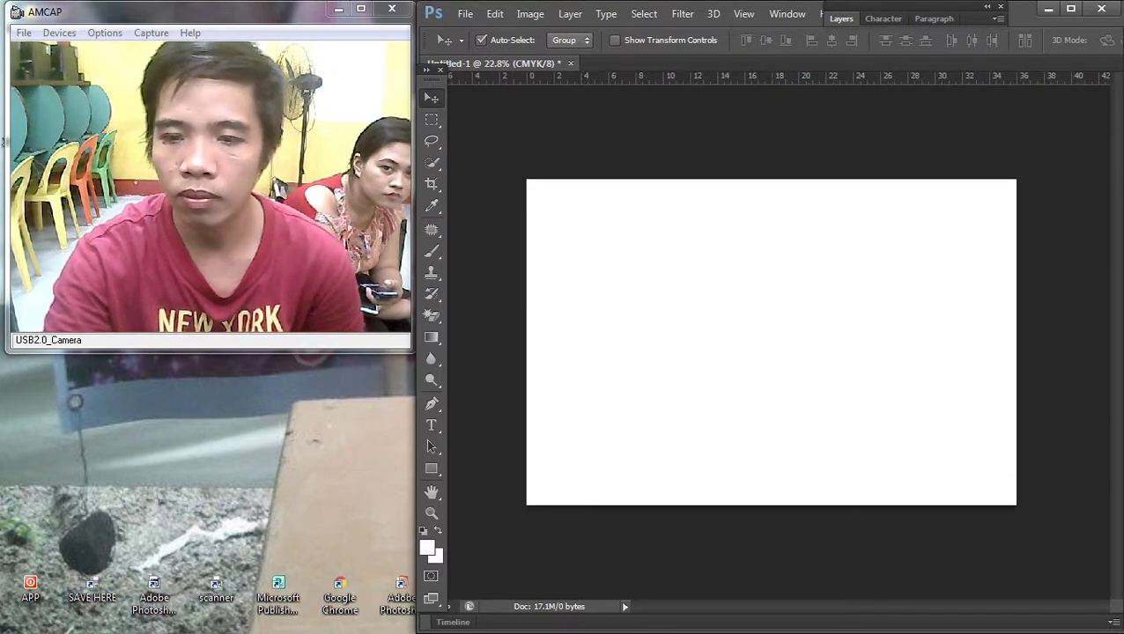
key(super)
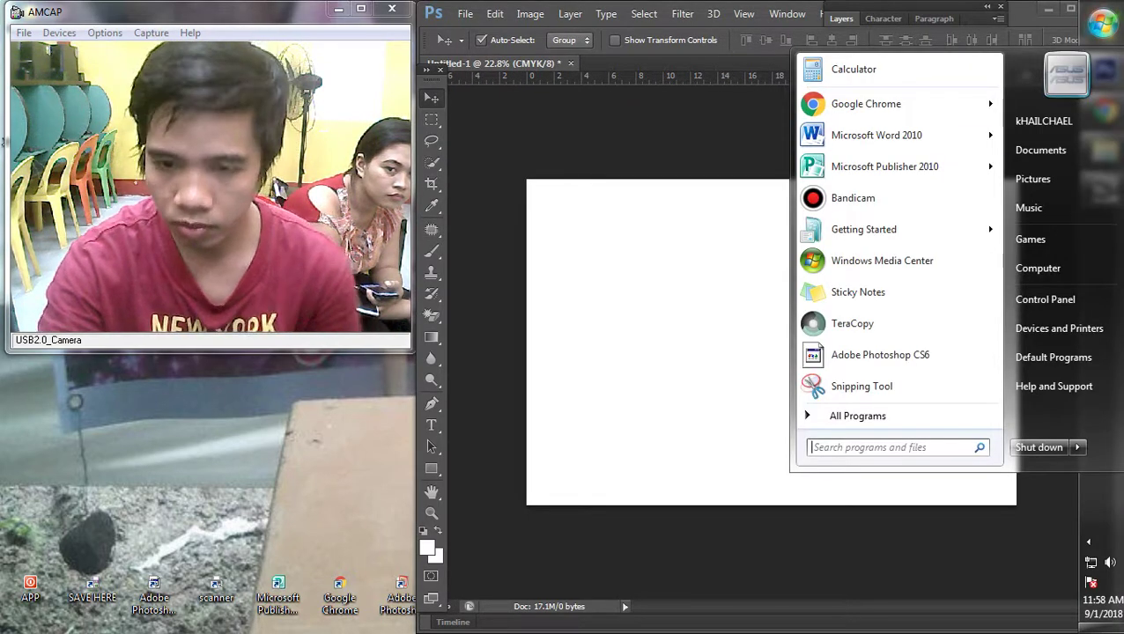
Step: Browse the stitch background image results and open images related to the blue Stitch wallpaper
key(Escape)
click(1101, 113)
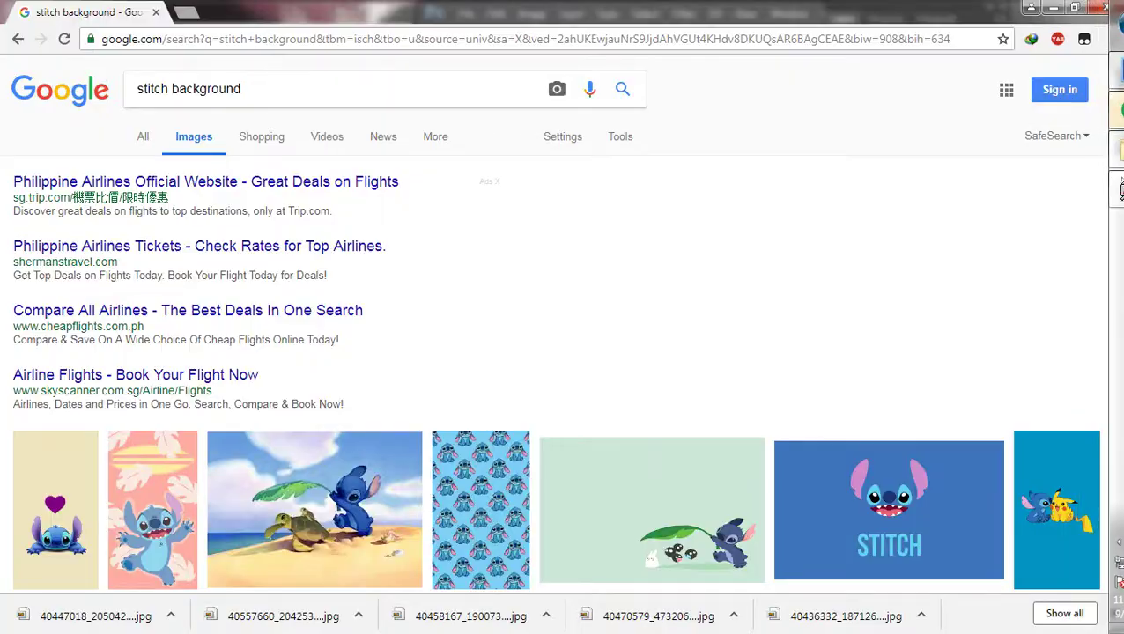
drag(669, 11, 850, 28)
scroll(766, 352, down, 3)
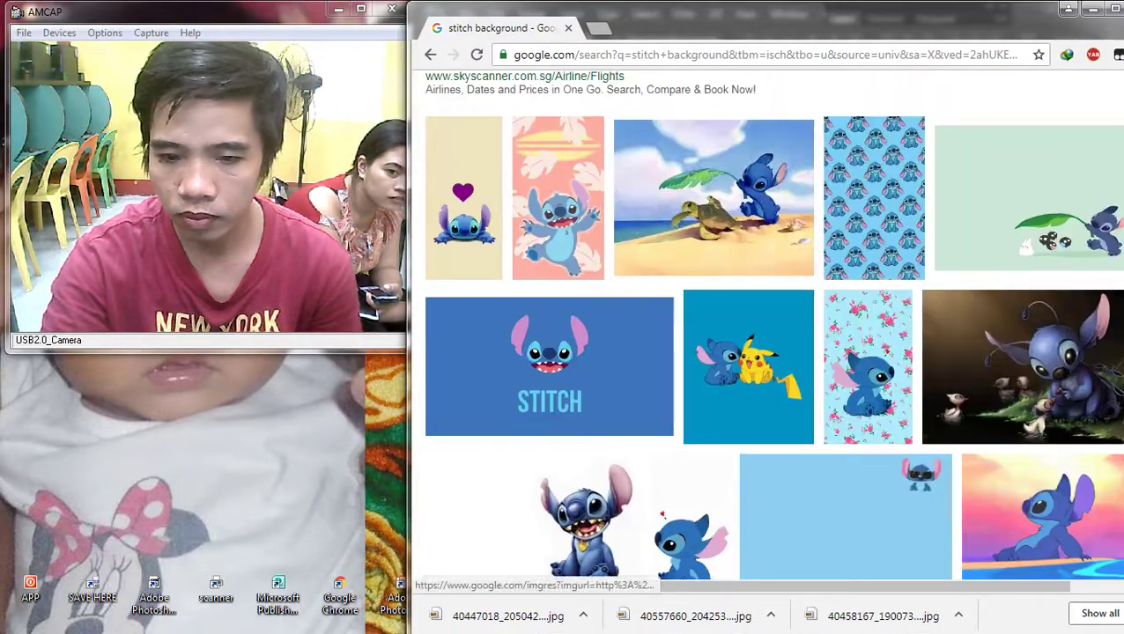
scroll(867, 440, down, 3)
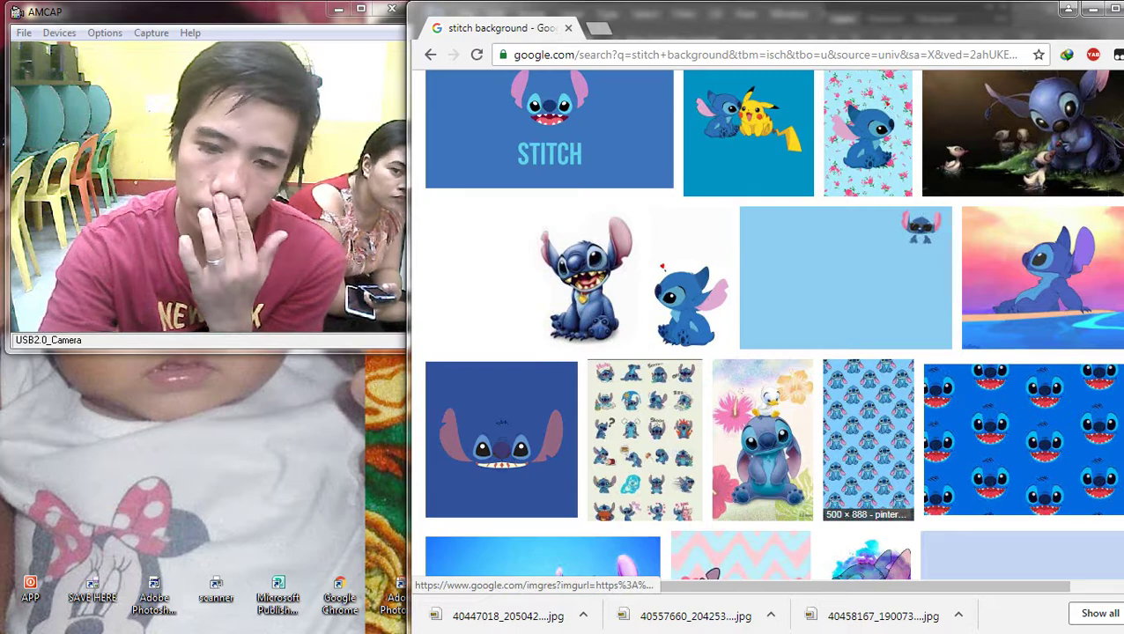
scroll(867, 440, down, 3)
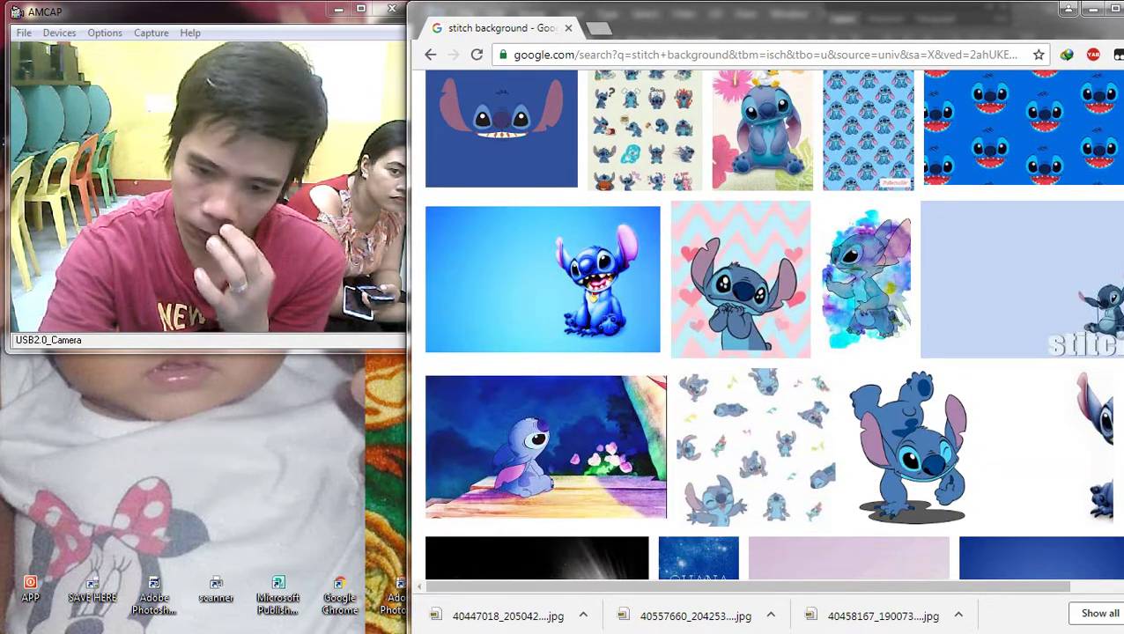
scroll(546, 440, up, 10)
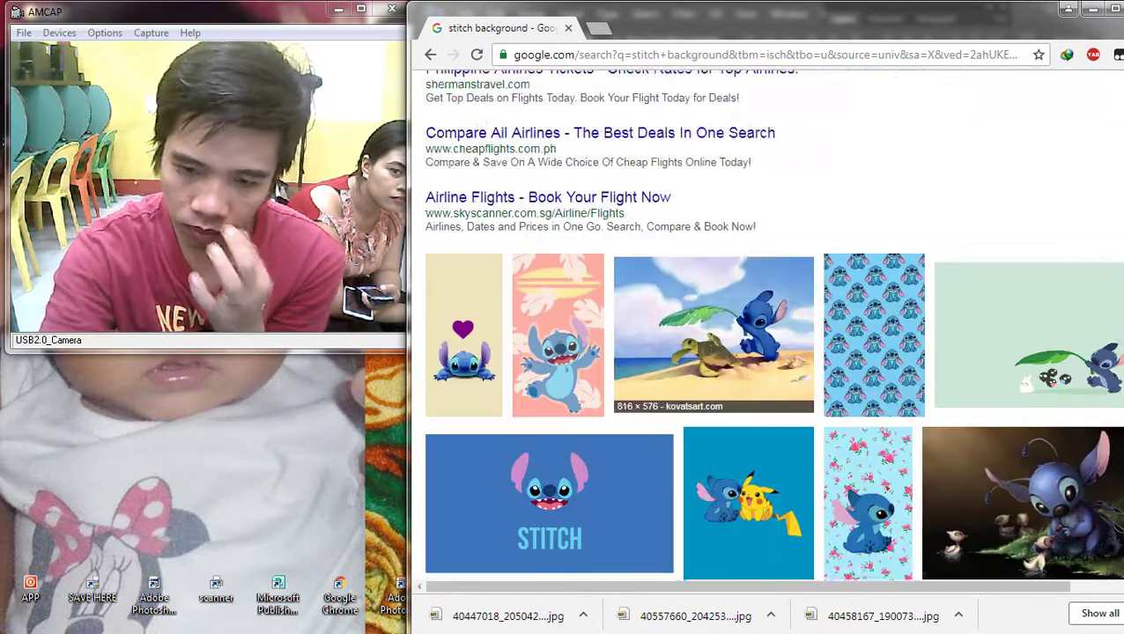
scroll(766, 352, down, 5)
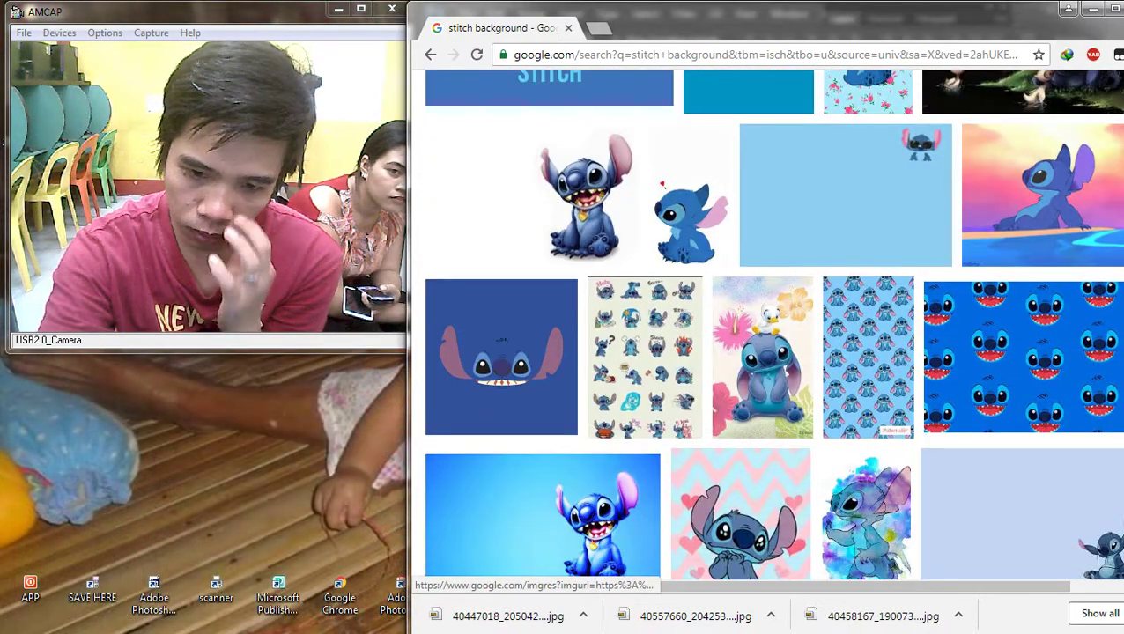
scroll(766, 352, down, 3)
click(541, 194)
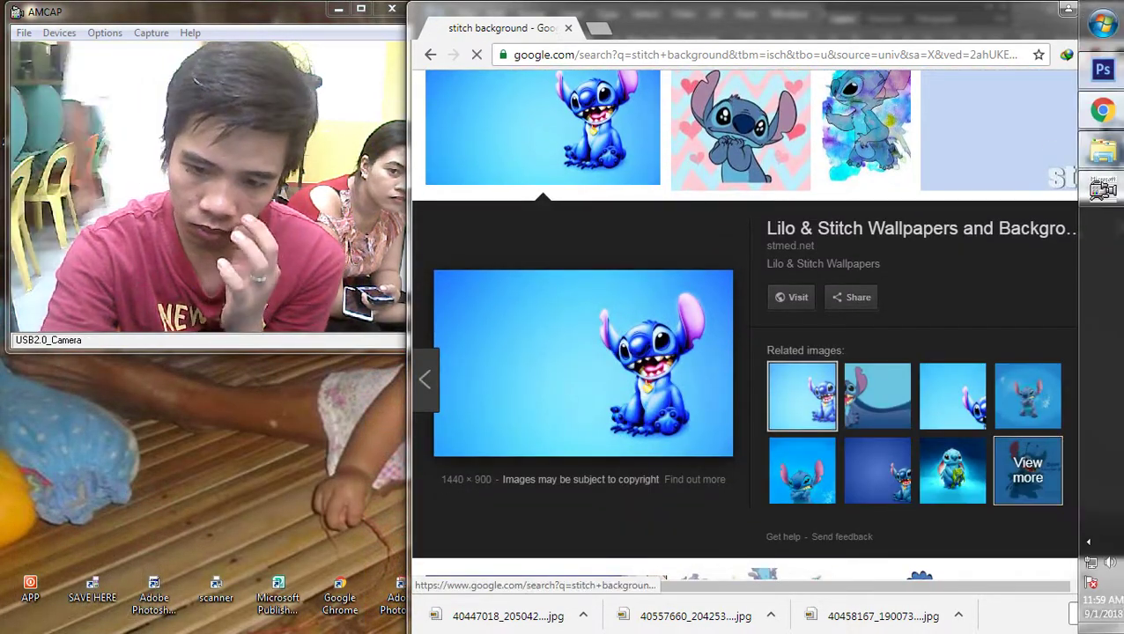
click(1027, 470)
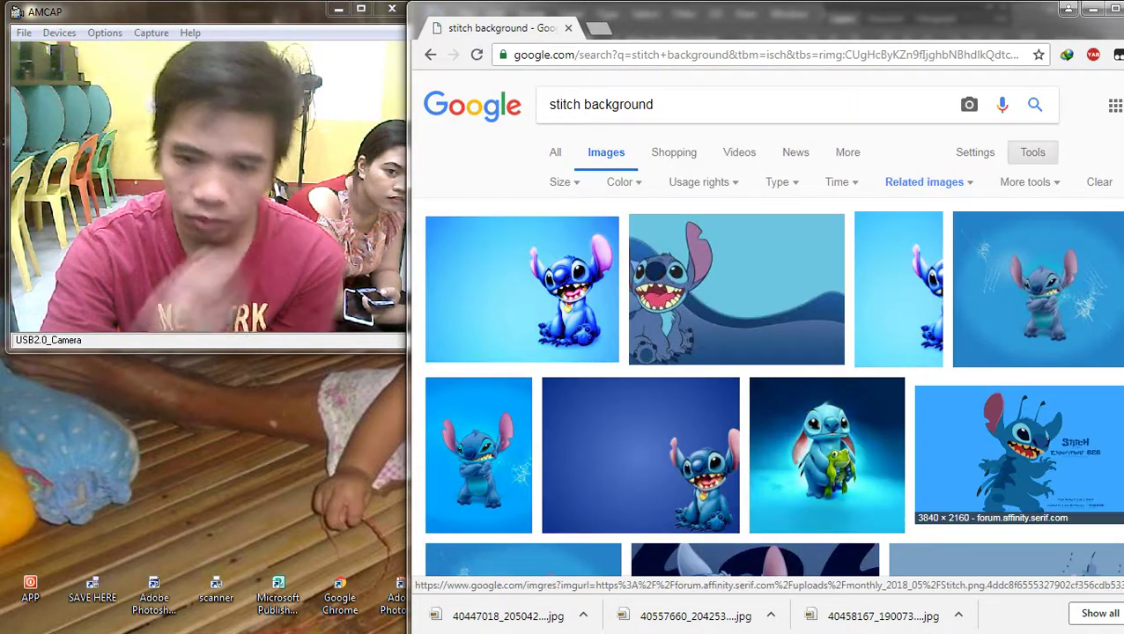
Step: Look through related Stitch wallpapers and open the Stitch and Angel preview
scroll(1037, 291, down, 3)
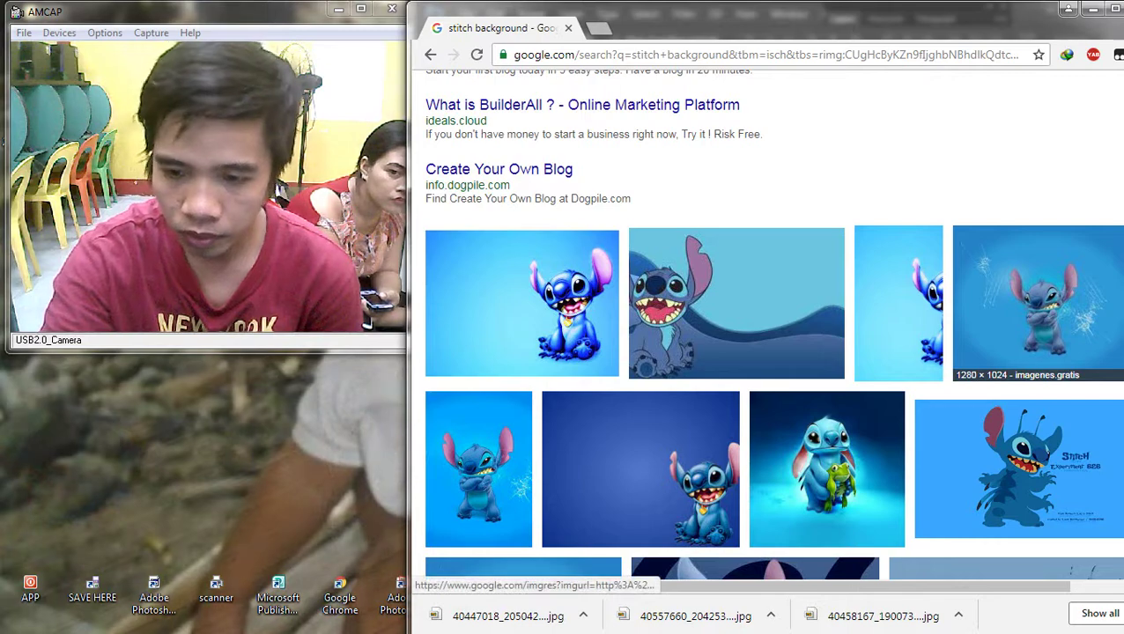
scroll(1038, 291, down, 2)
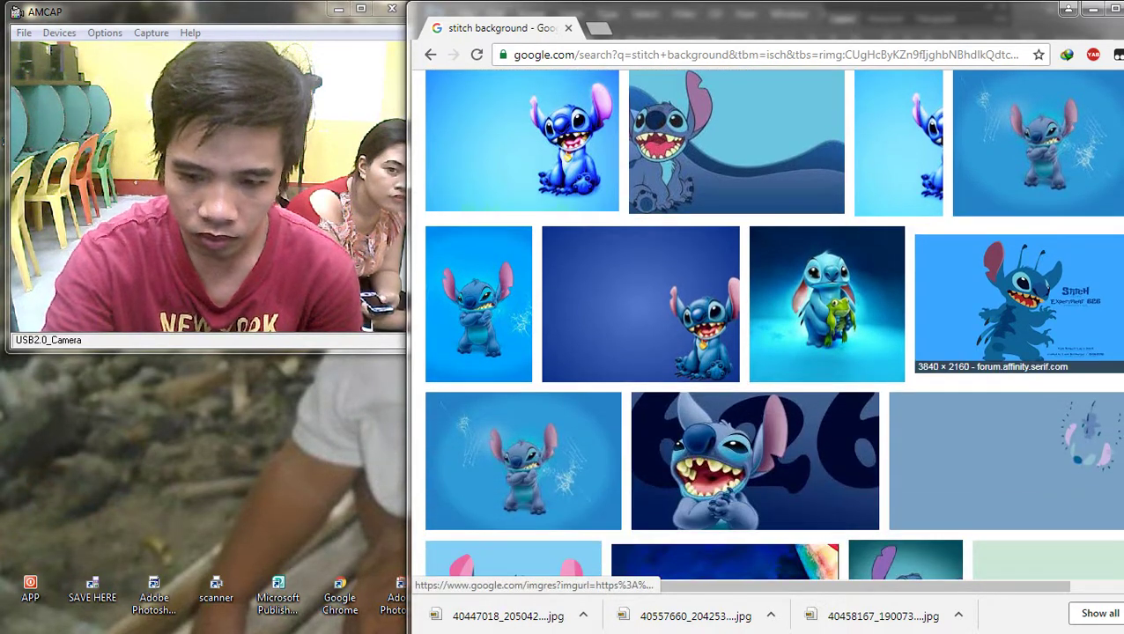
scroll(1037, 291, down, 4)
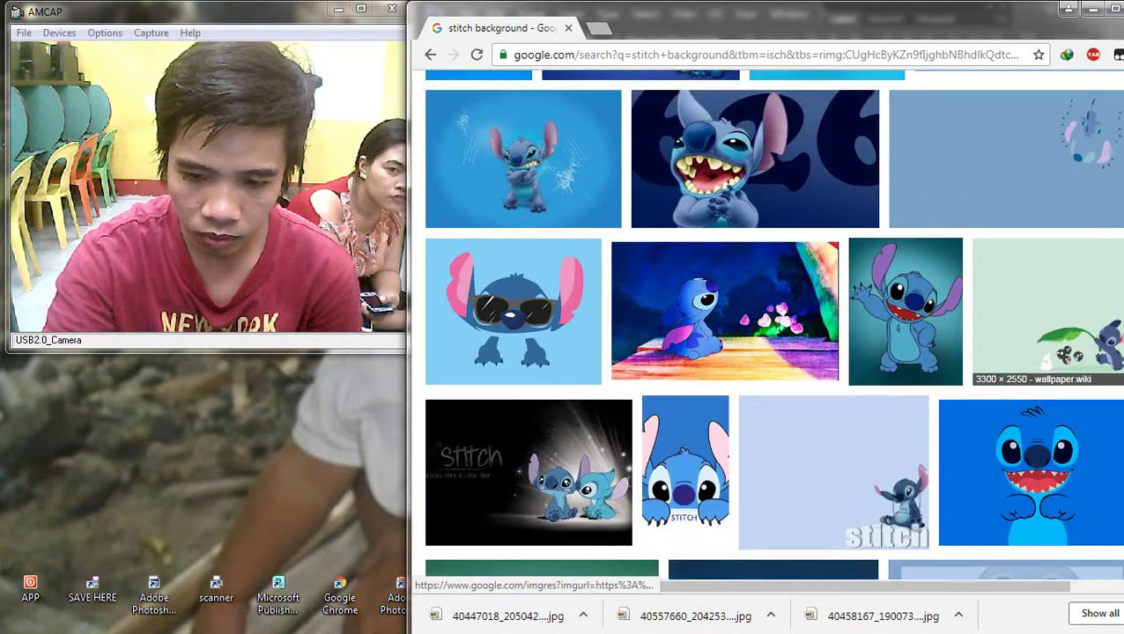
scroll(687, 334, up, 5)
click(687, 334)
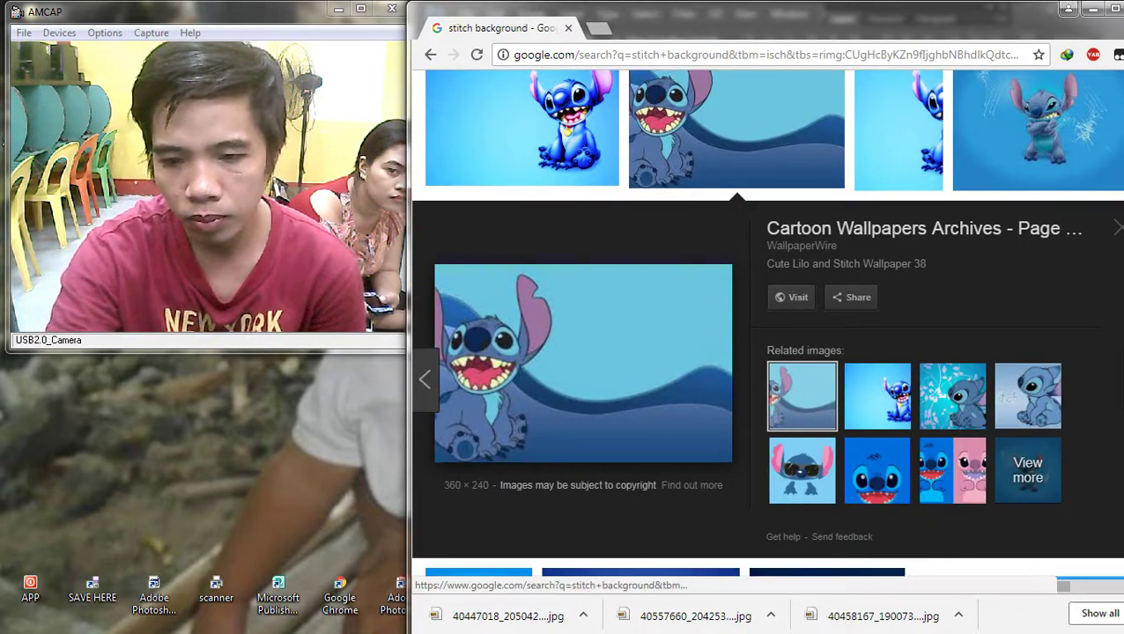
click(877, 470)
click(523, 133)
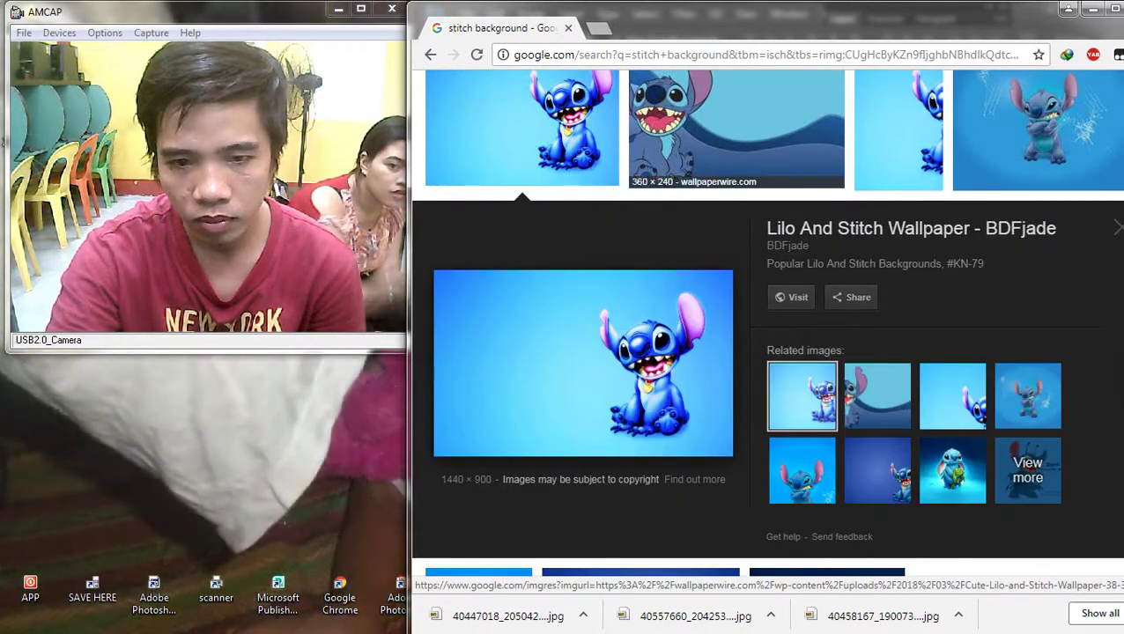
click(704, 132)
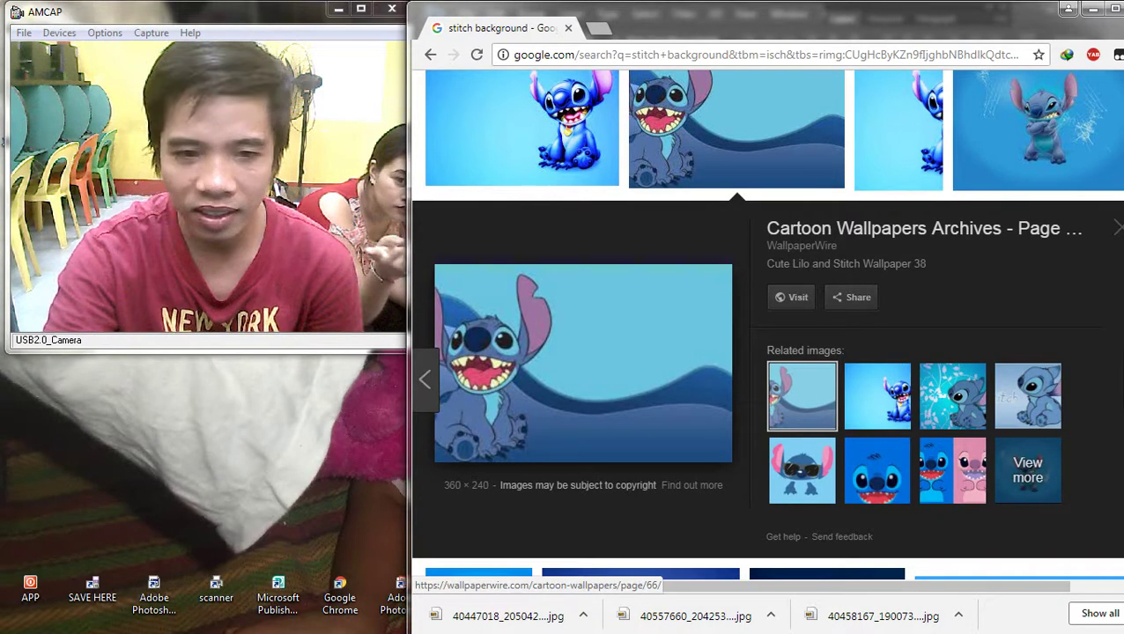
click(877, 470)
click(952, 464)
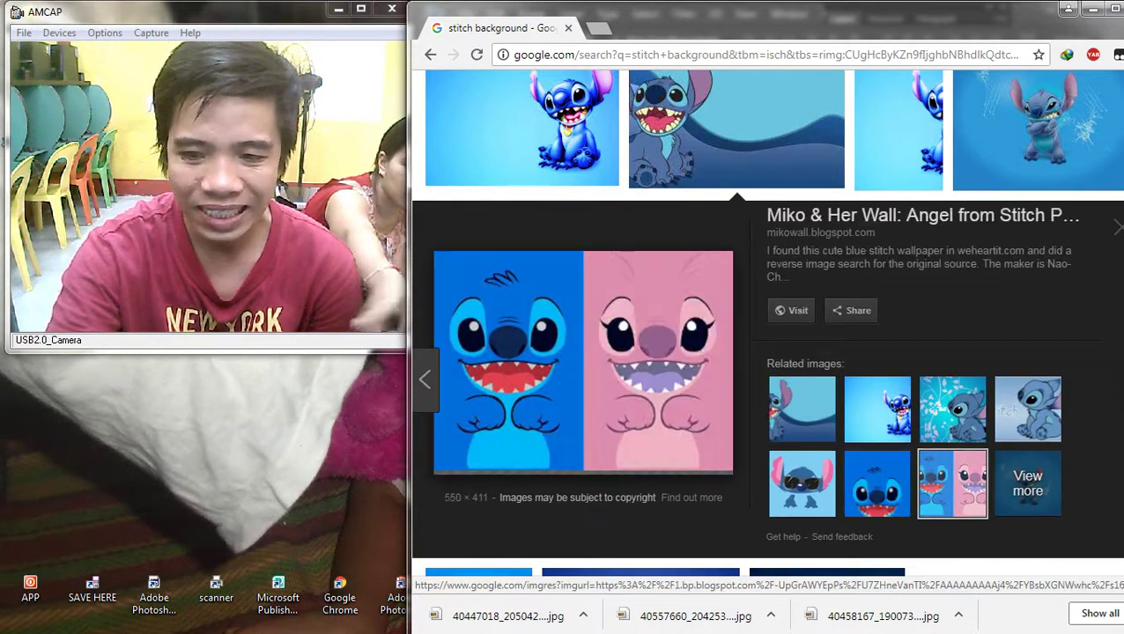
Step: Save the Stitch and Angel image as wallpaper.jpg and carry it over to Photoshop
right_click(480, 320)
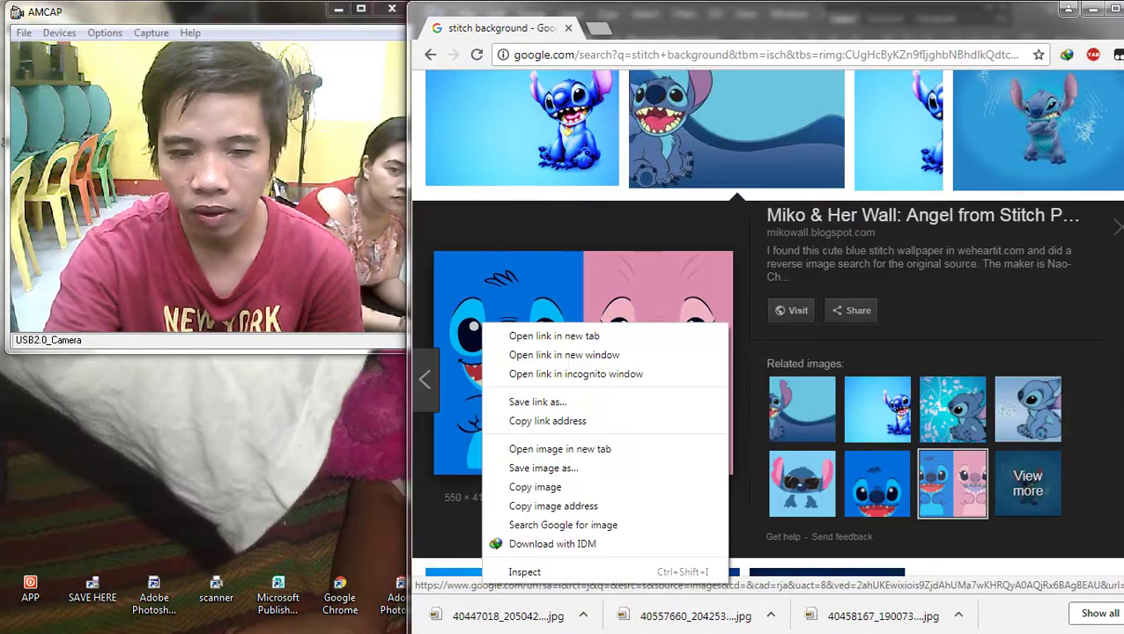
click(528, 464)
key(Return)
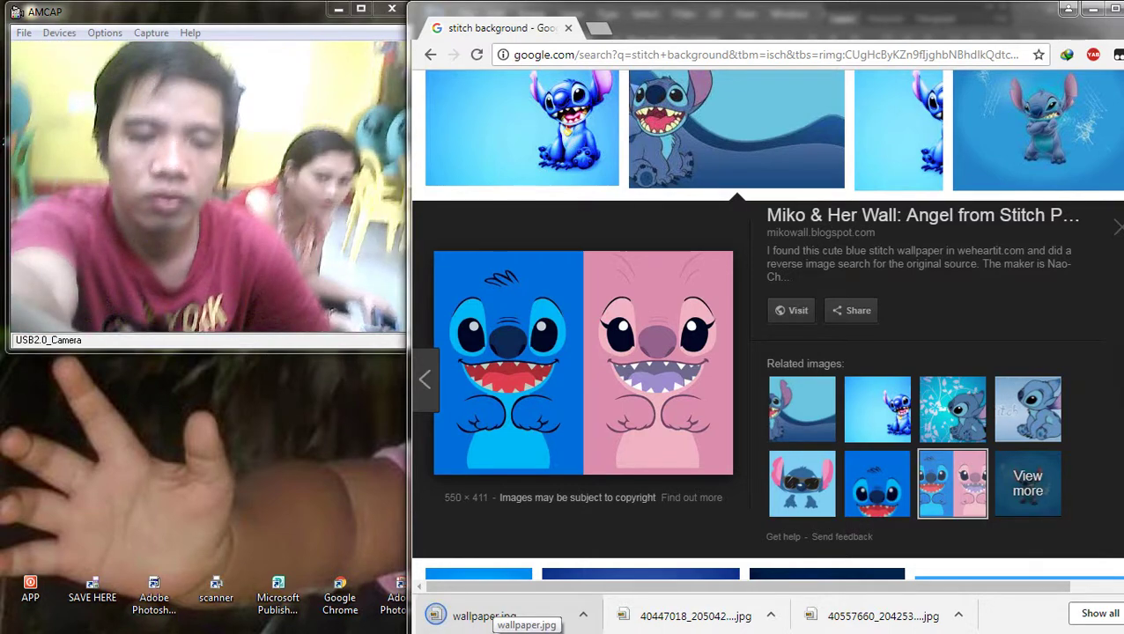
drag(486, 612, 1012, 132)
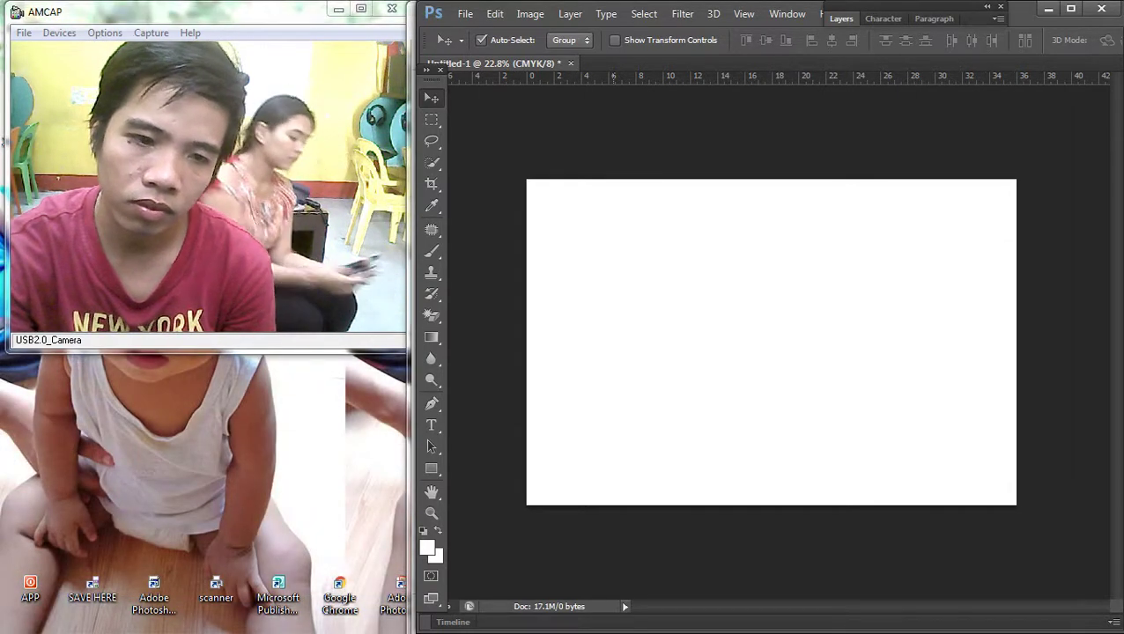
Step: Place wallpaper.jpg from the Downloads folder into the document at the top-left corner
click(1098, 151)
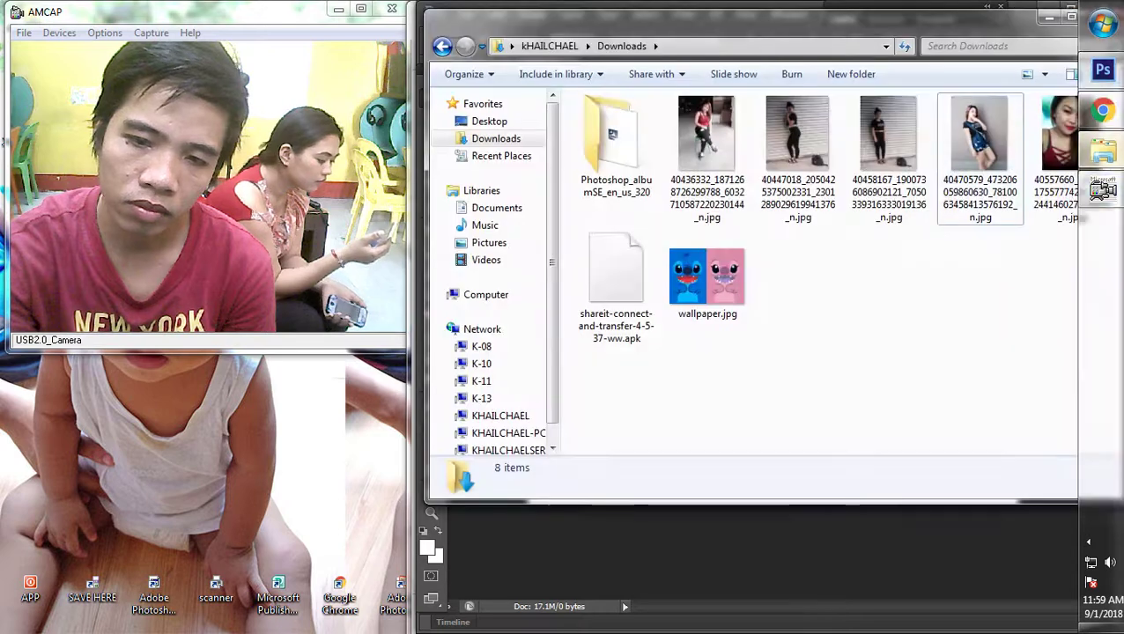
mouse_move(707, 277)
mouse_down()
mouse_move(720, 351)
mouse_move(709, 290)
mouse_up()
drag(757, 13, 877, 220)
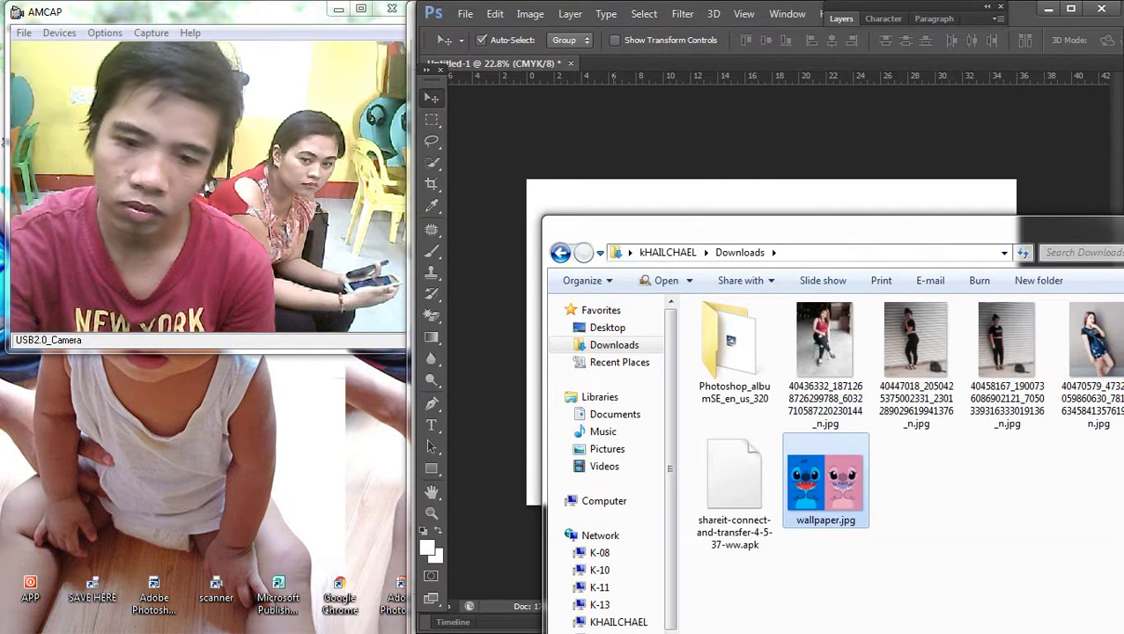
drag(825, 479, 493, 352)
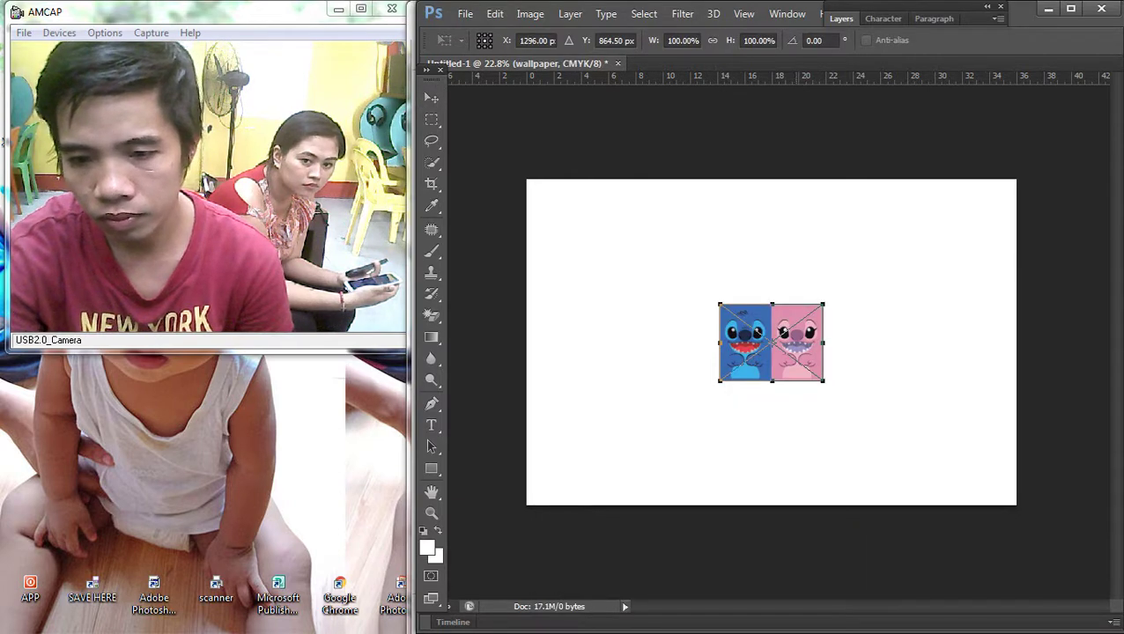
key(Return)
drag(782, 308, 587, 182)
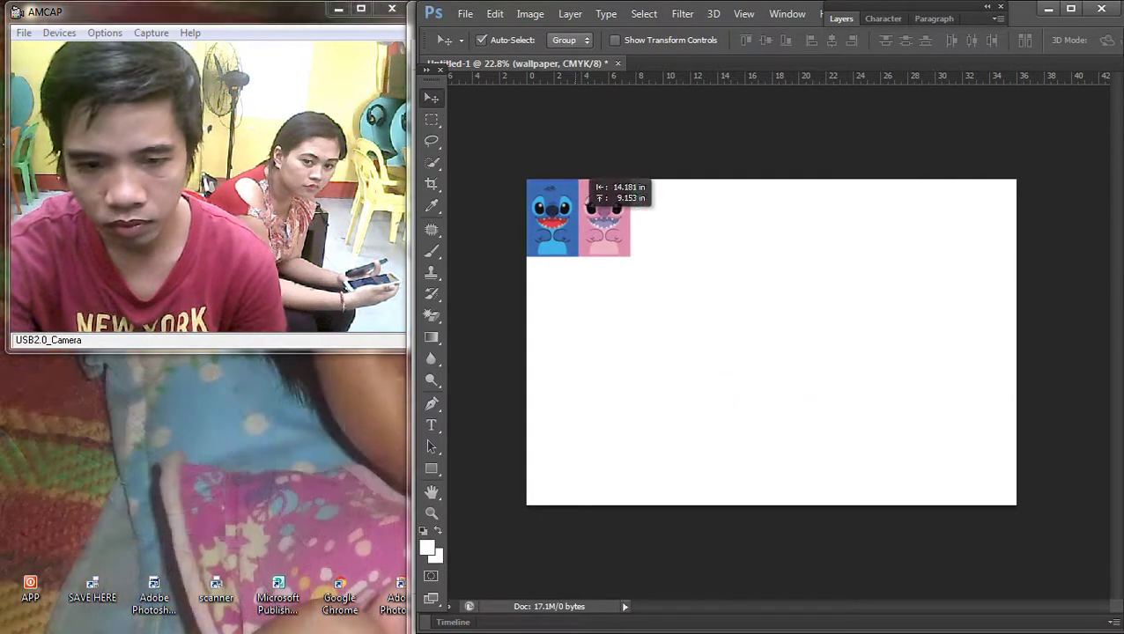
Step: Scale the wallpaper to fill the whole 36 x 24 inch canvas
key(ctrl+t)
drag(630, 256, 969, 508)
drag(970, 343, 1016, 343)
key(Return)
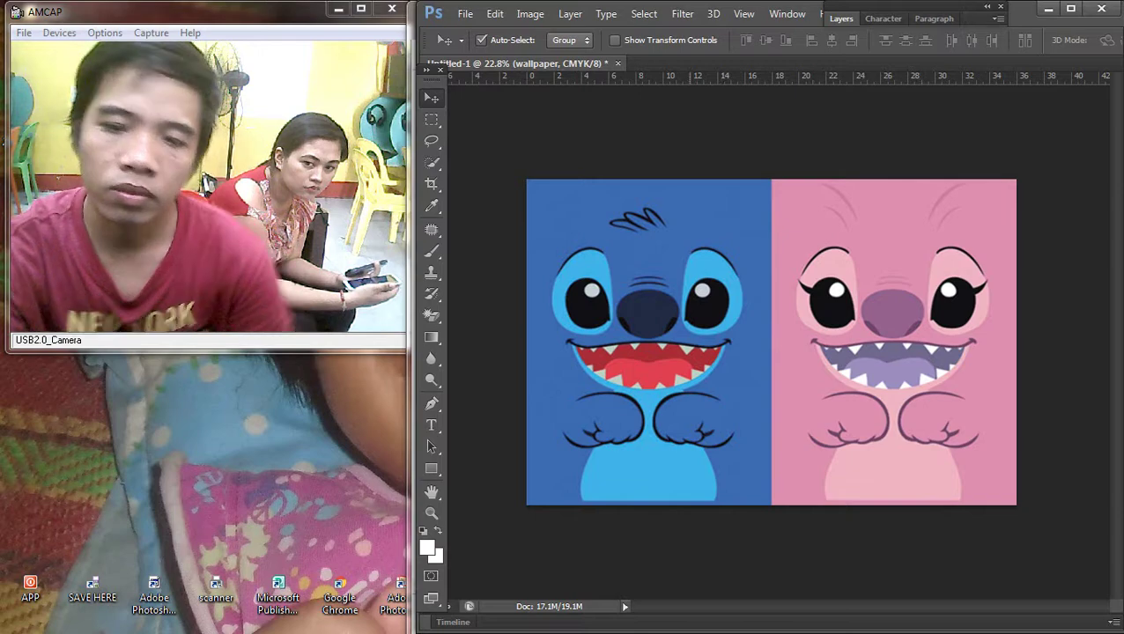
right_click(689, 284)
key(Escape)
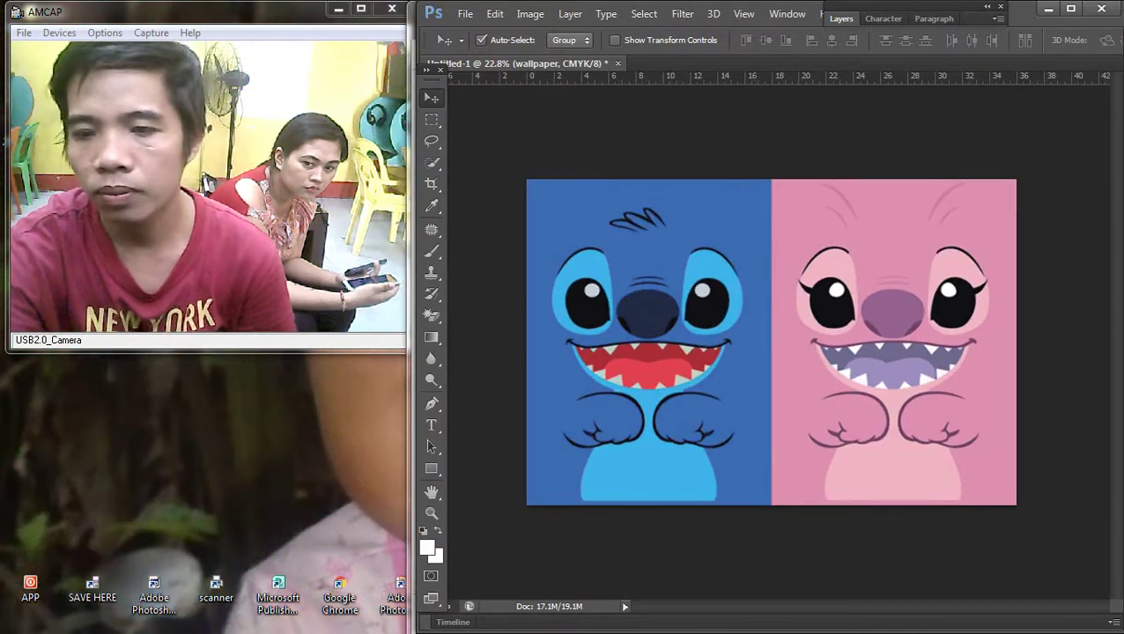
click(1102, 109)
Step: Add 'pink' to the Google Images query to search for pink stitch background images
click(736, 528)
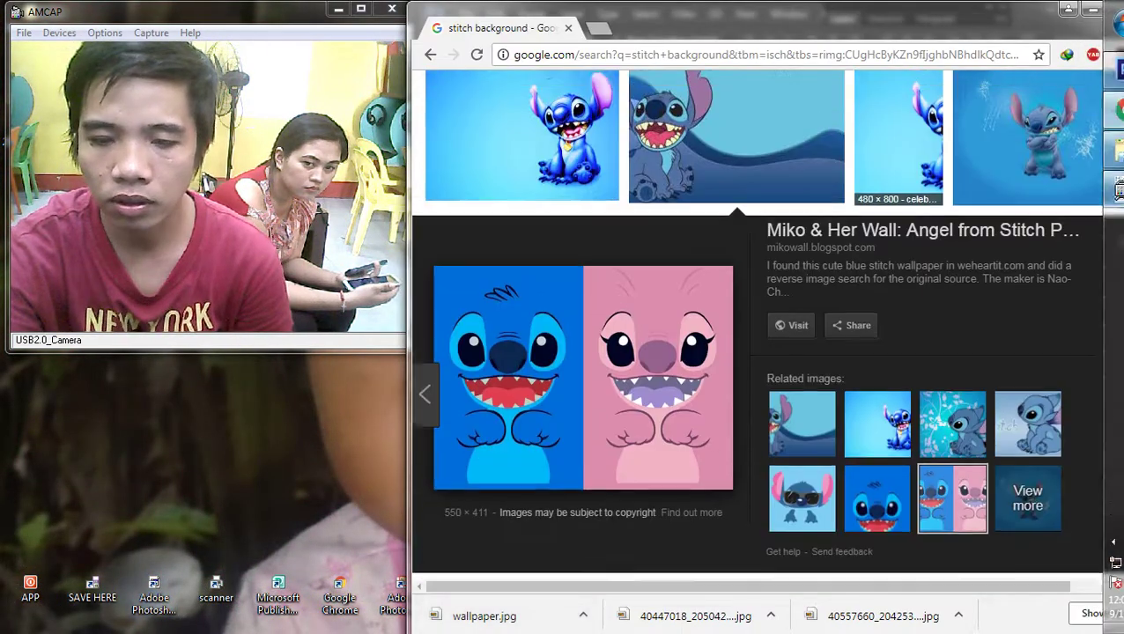
scroll(952, 483, up, 5)
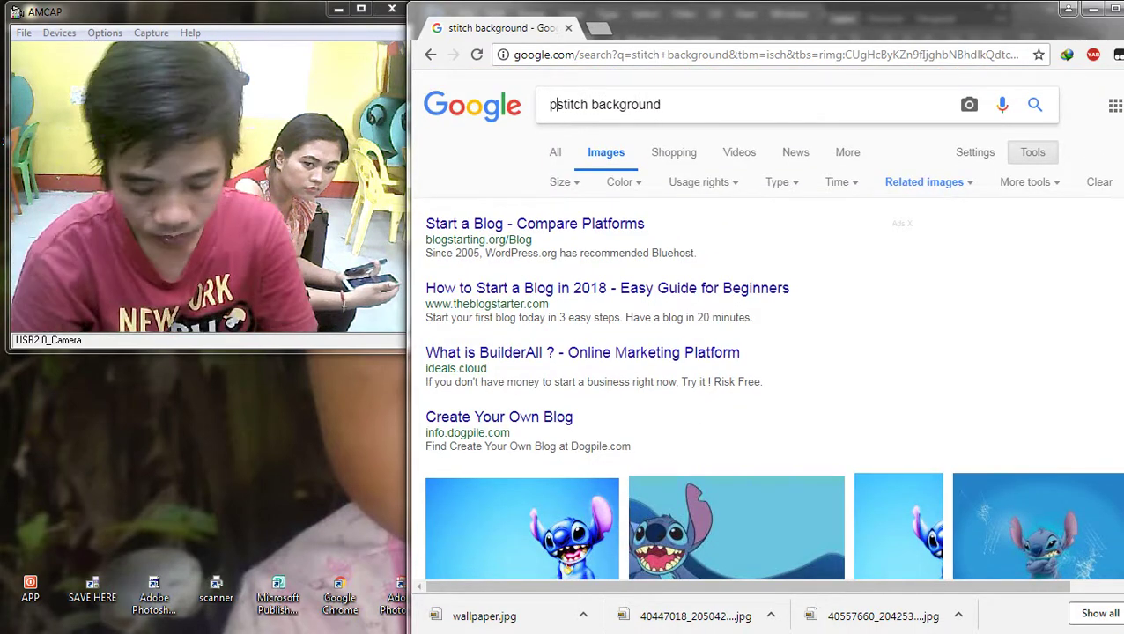
text(ink)
key(Return)
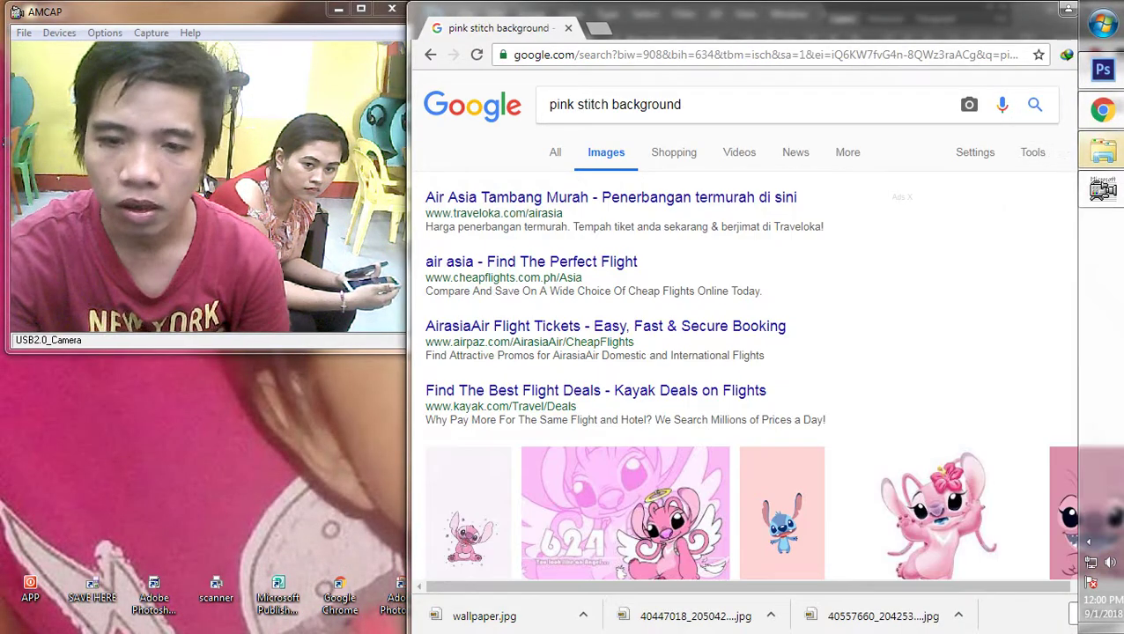
Step: Browse the results and preview the Stitch & Angel fanpop wallpaper
scroll(938, 282, down, 3)
scroll(1013, 282, down, 4)
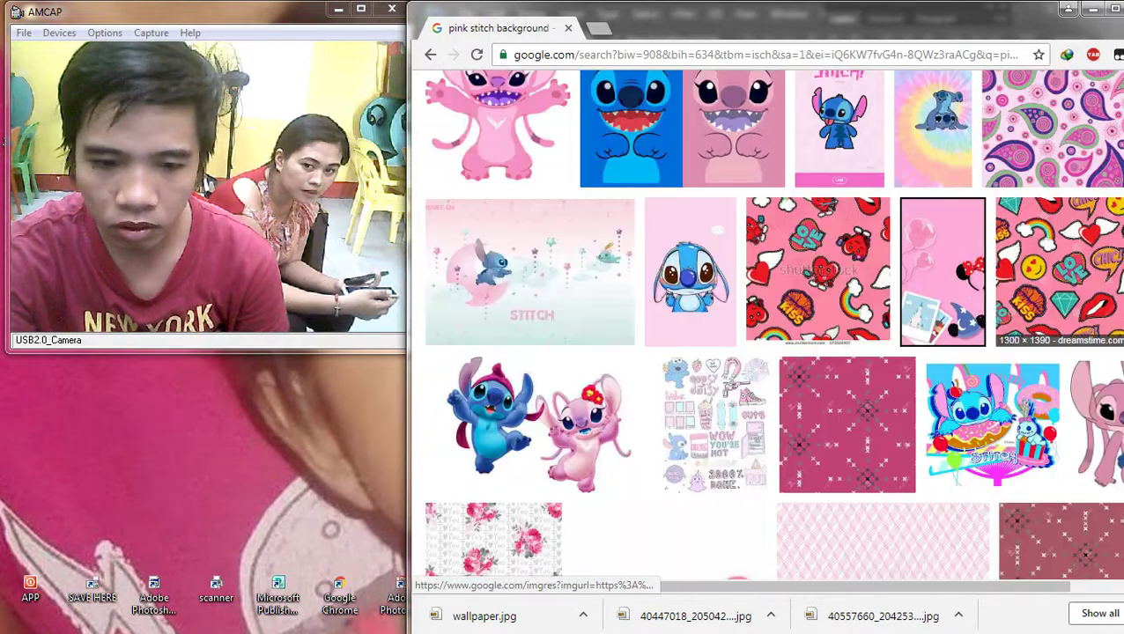
scroll(1057, 291, down, 3)
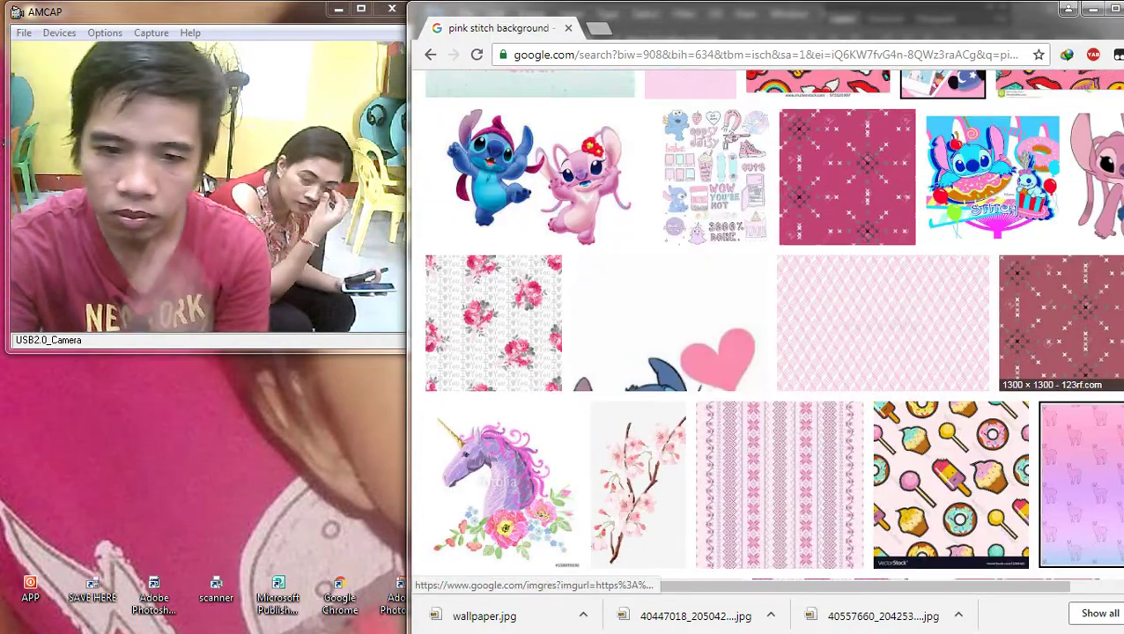
scroll(1057, 290, down, 5)
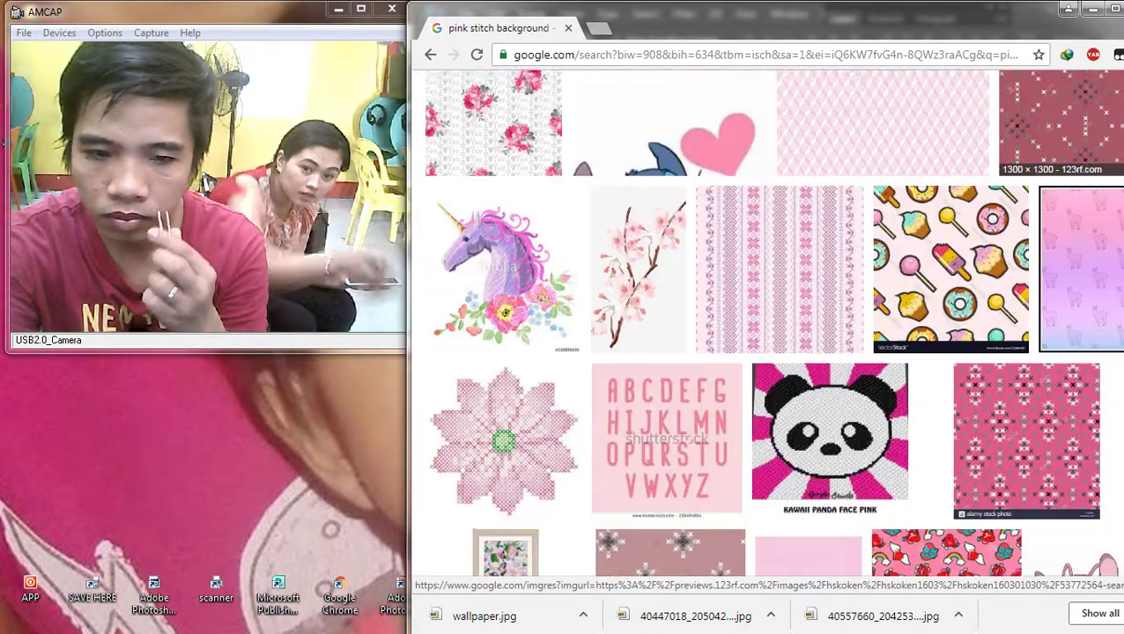
scroll(1026, 264, up, 3)
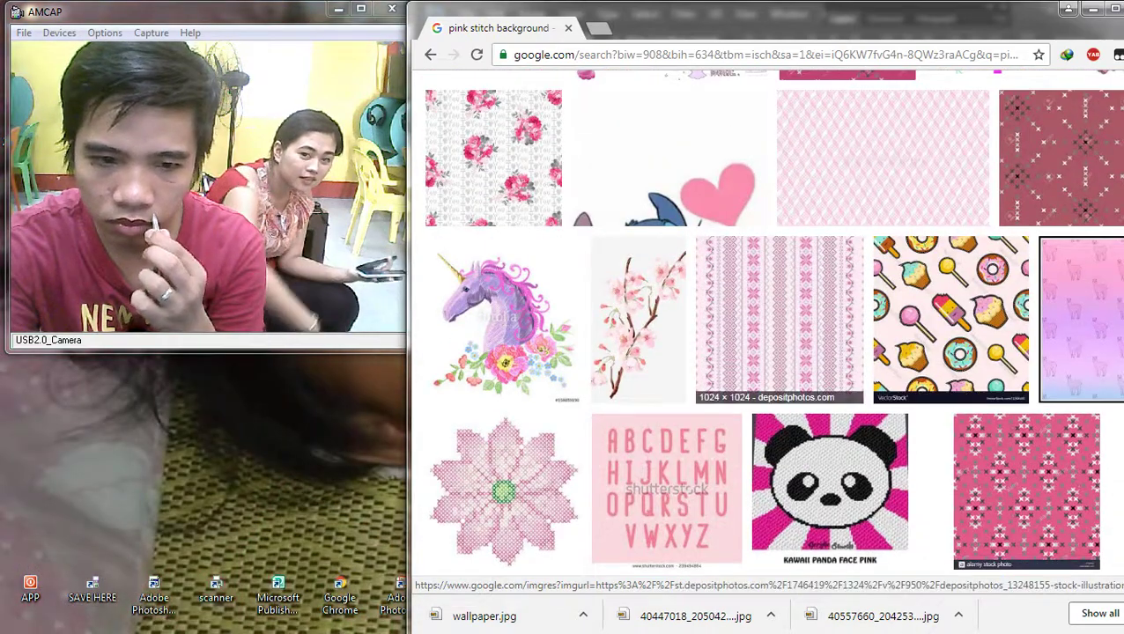
scroll(529, 353, down, 10)
scroll(529, 352, up, 1)
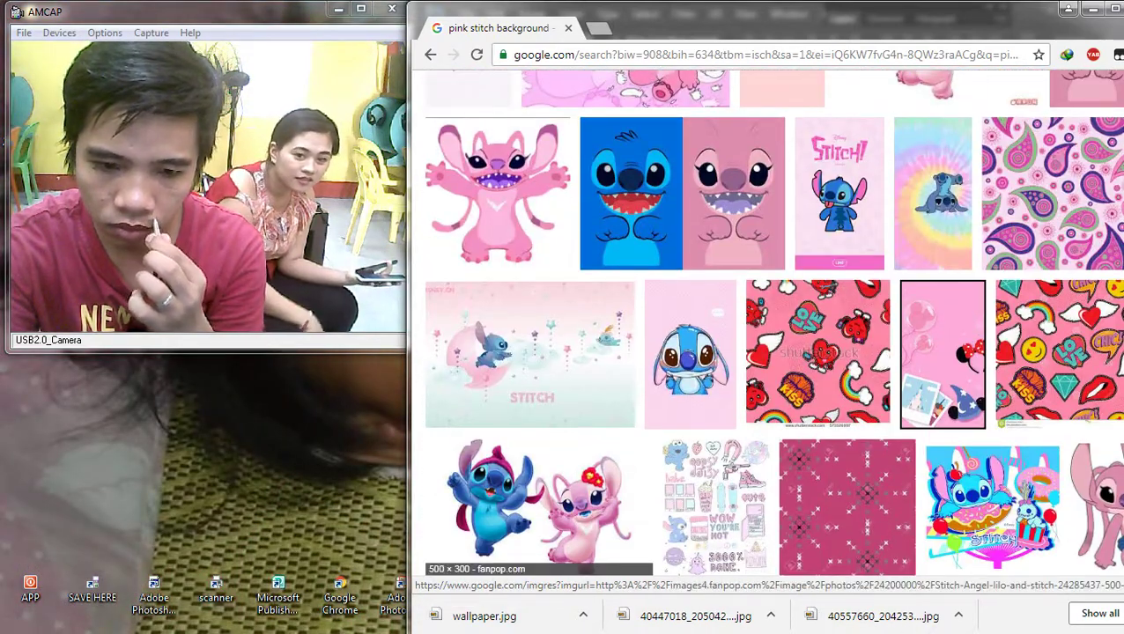
click(537, 502)
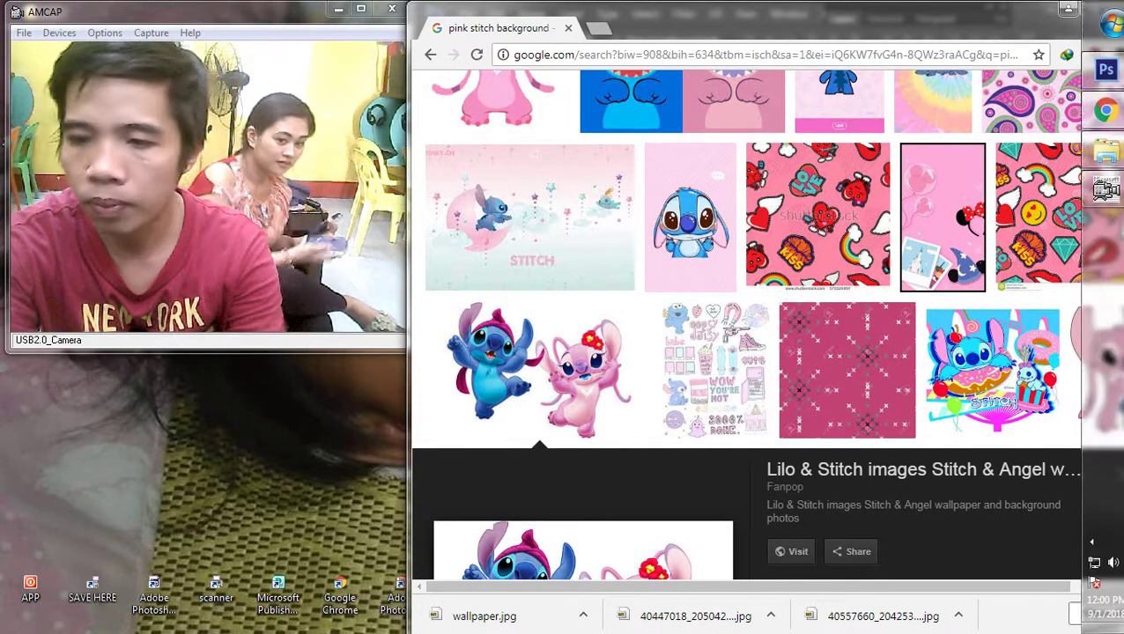
click(1101, 70)
Step: Show the Layers panel and make the Stitch and Angel wallpaper layer active
right_click(711, 288)
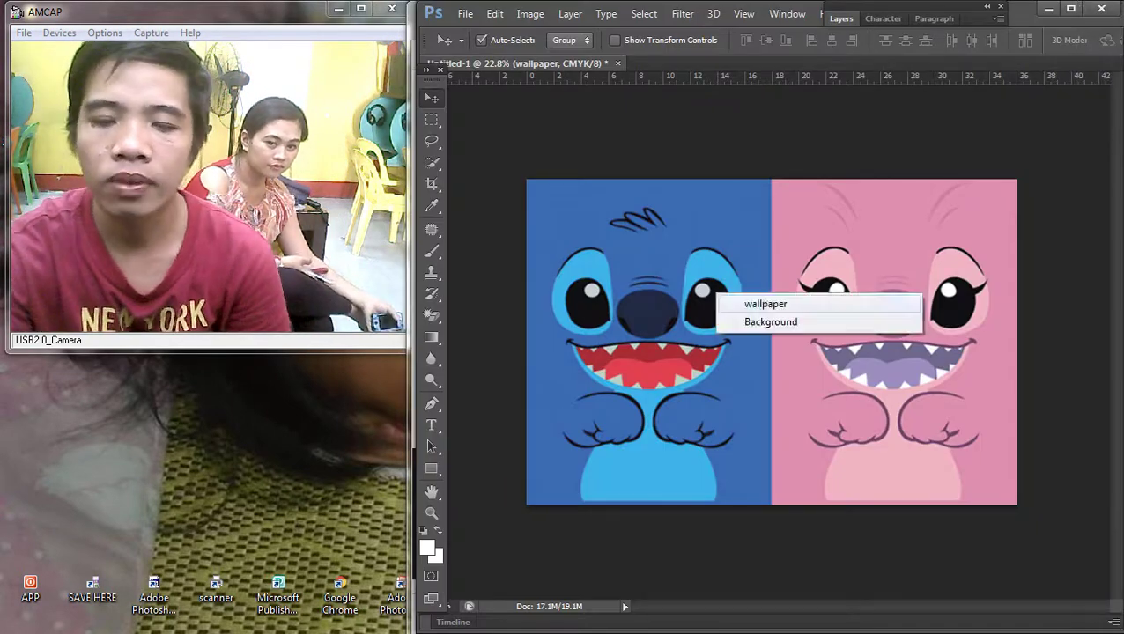
click(749, 300)
key(F7)
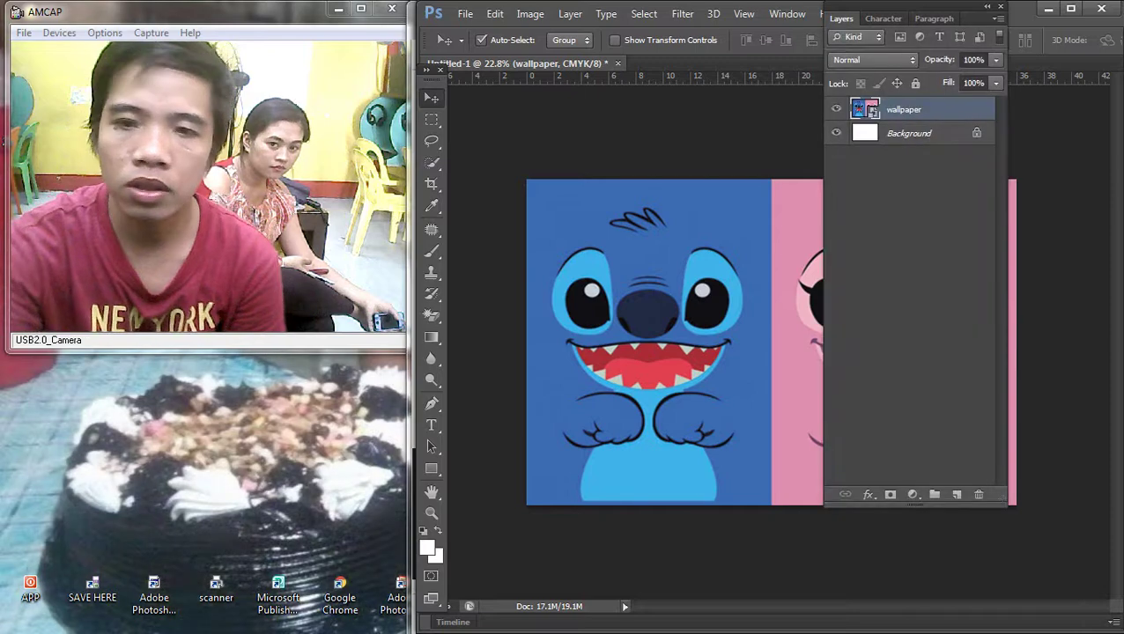
key(Escape)
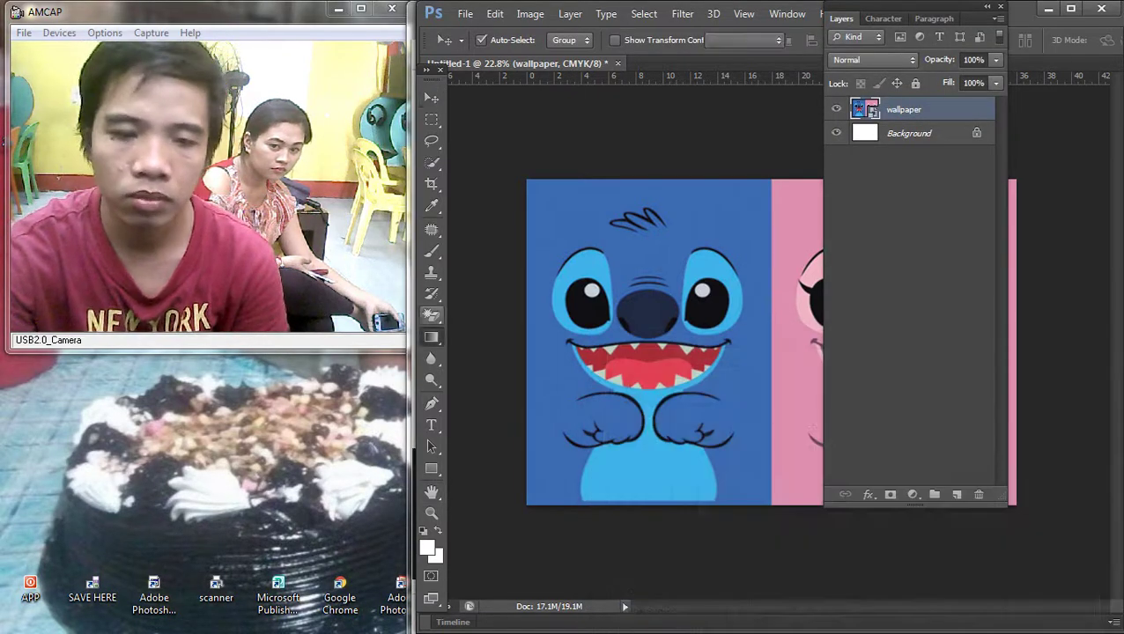
key(w)
key(Escape)
click(909, 133)
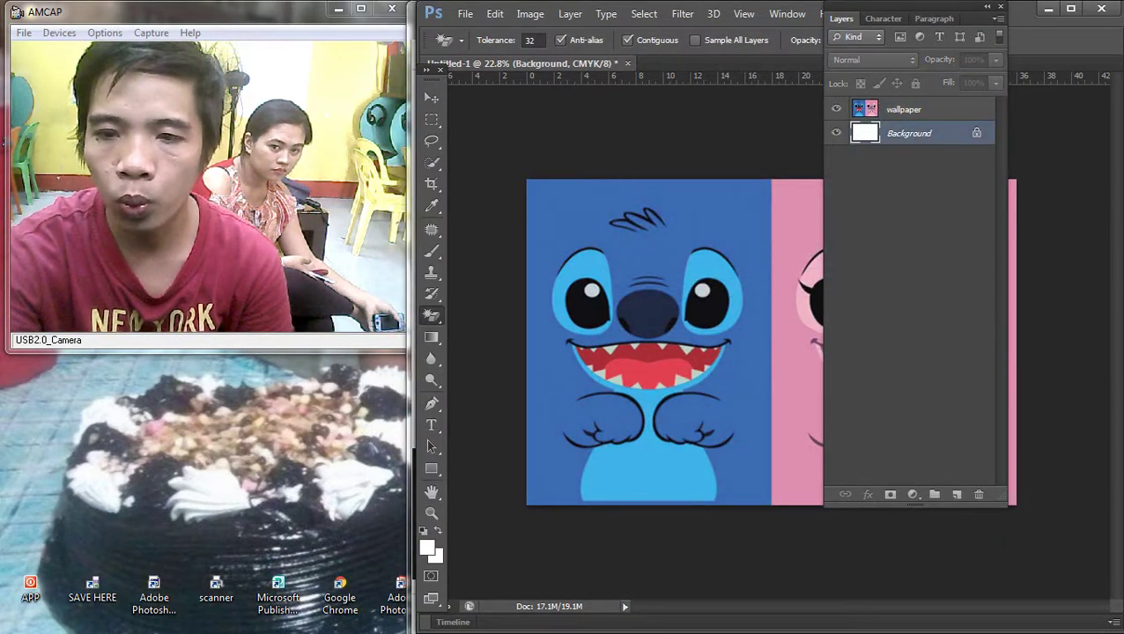
Step: Lower the wallpaper layer's opacity to 36% in Layer Style
double_click(942, 110)
text(38)
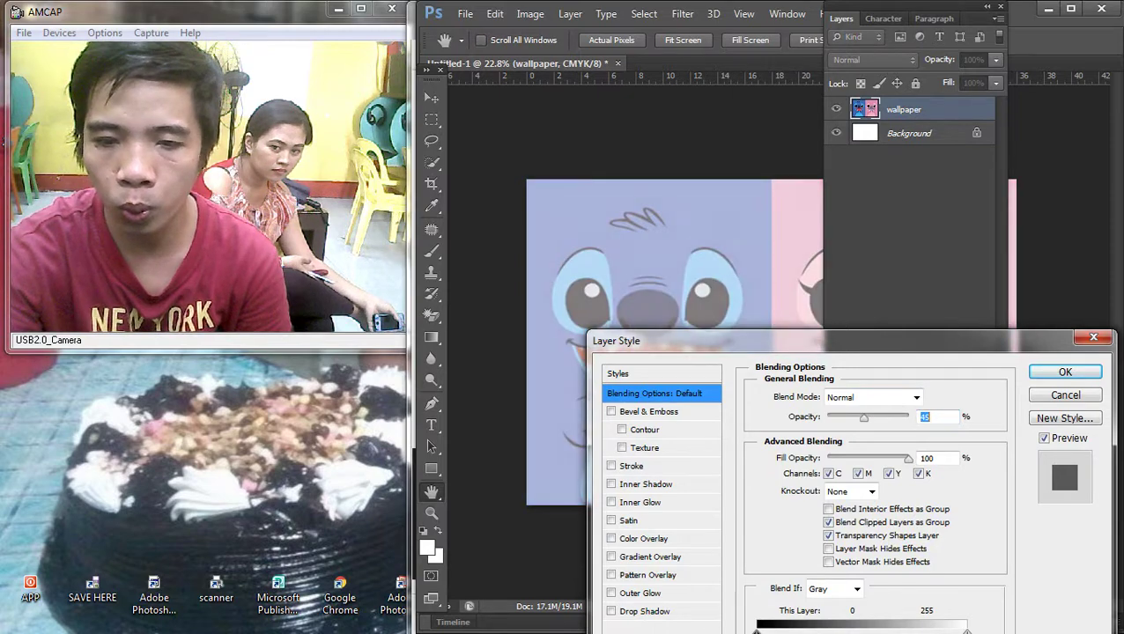
key(Down)
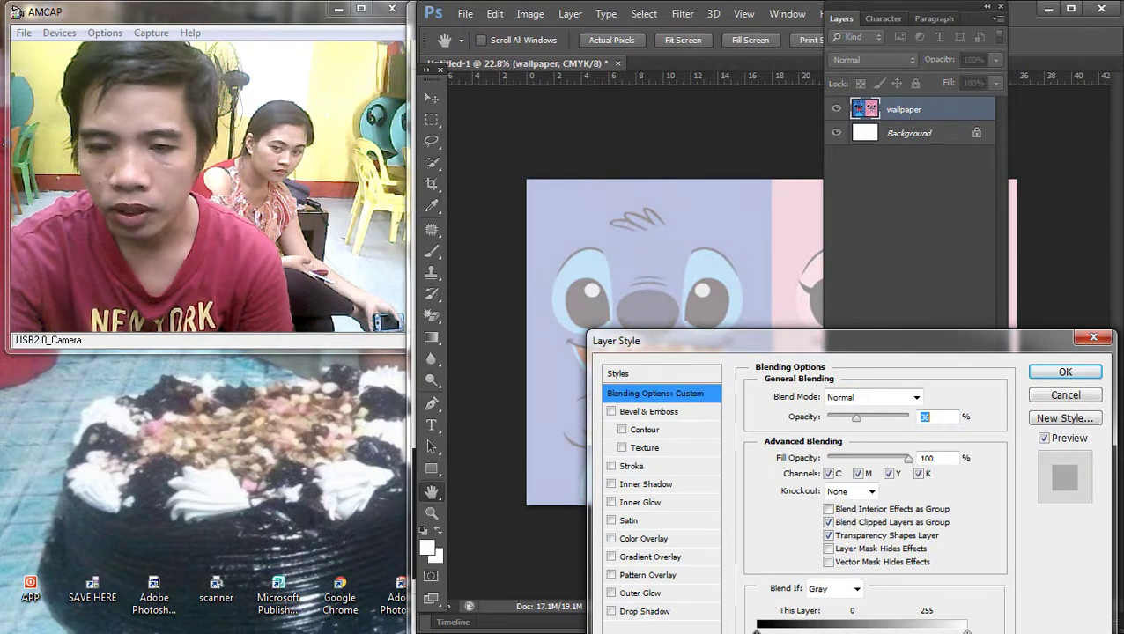
key(Return)
key(e)
key(F7)
scroll(771, 341, down, 2)
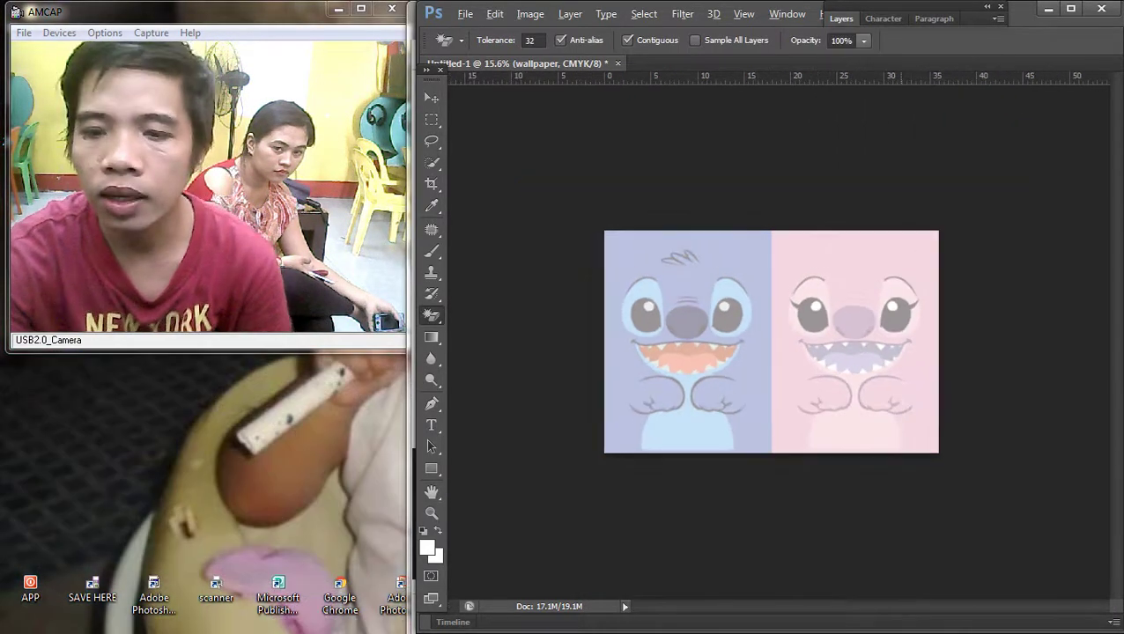
click(1101, 110)
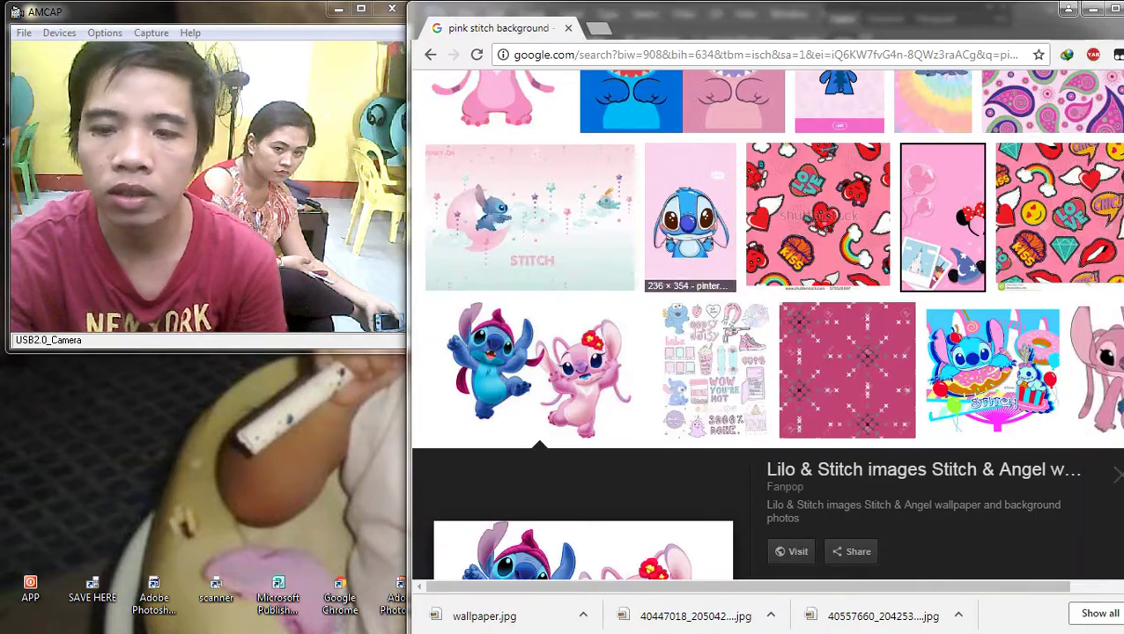
Step: Preview the pink Minnie, tie-dye Stitch and pink 624 Angel wallpapers in the results
scroll(841, 344, up, 3)
scroll(841, 344, down, 12)
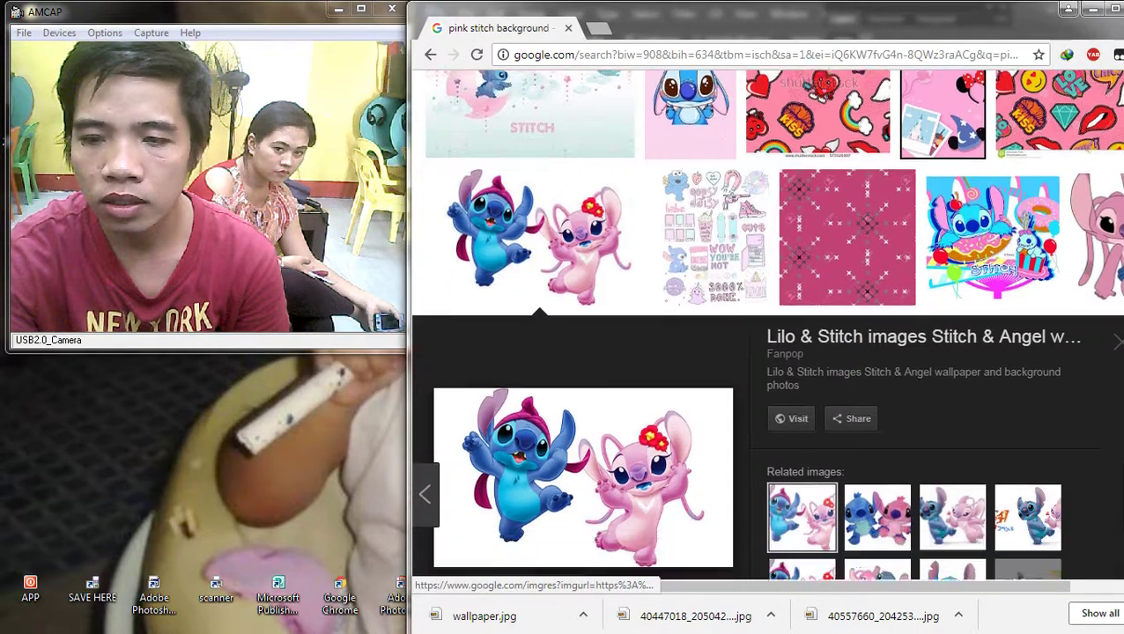
scroll(947, 370, up, 5)
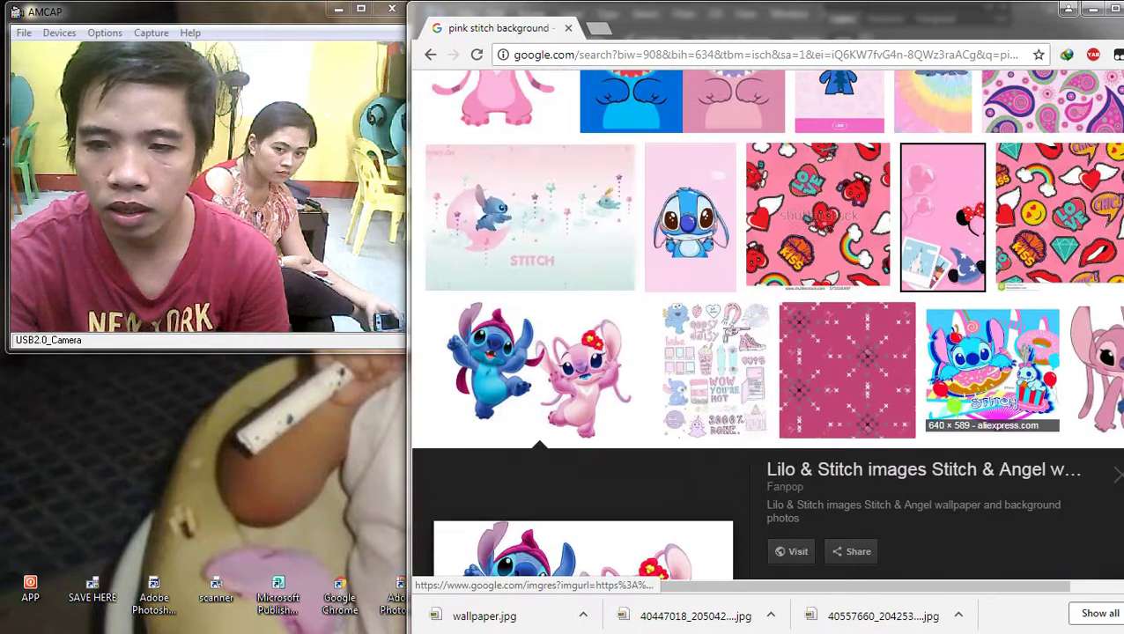
click(942, 220)
scroll(947, 370, up, 2)
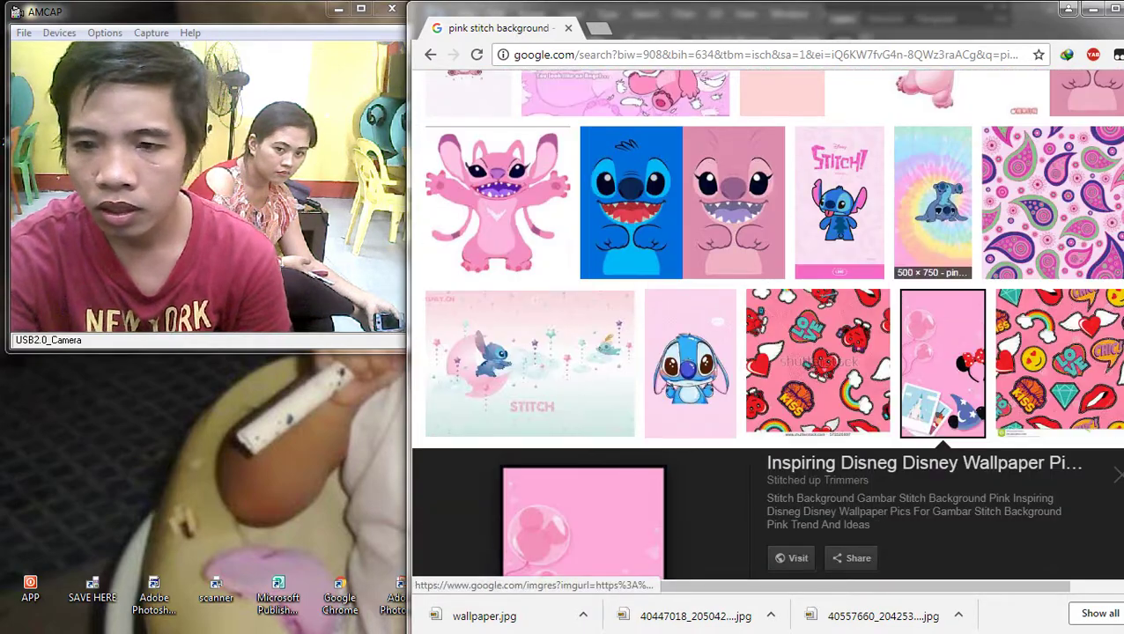
click(933, 211)
scroll(933, 211, up, 2)
scroll(766, 352, up, 2)
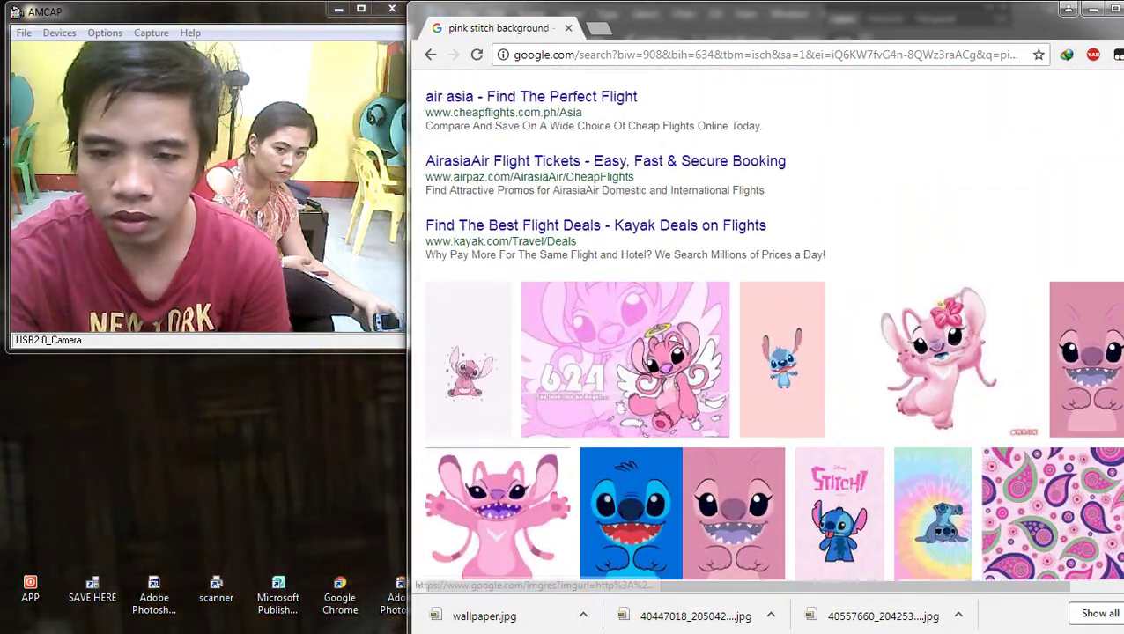
scroll(766, 353, down, 5)
scroll(766, 353, up, 6)
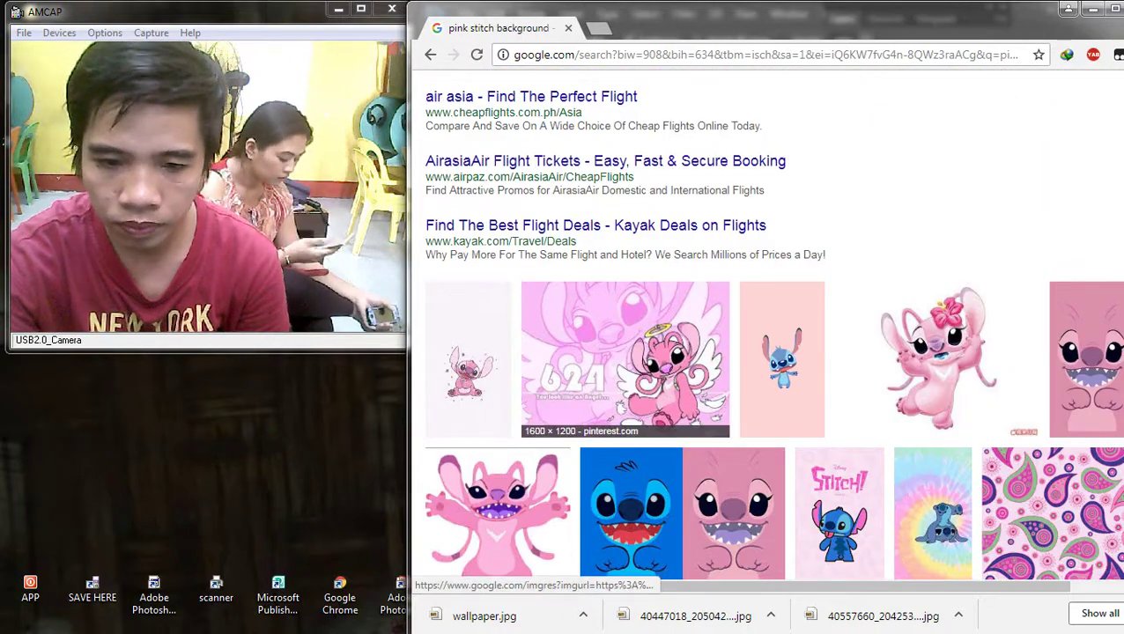
click(625, 370)
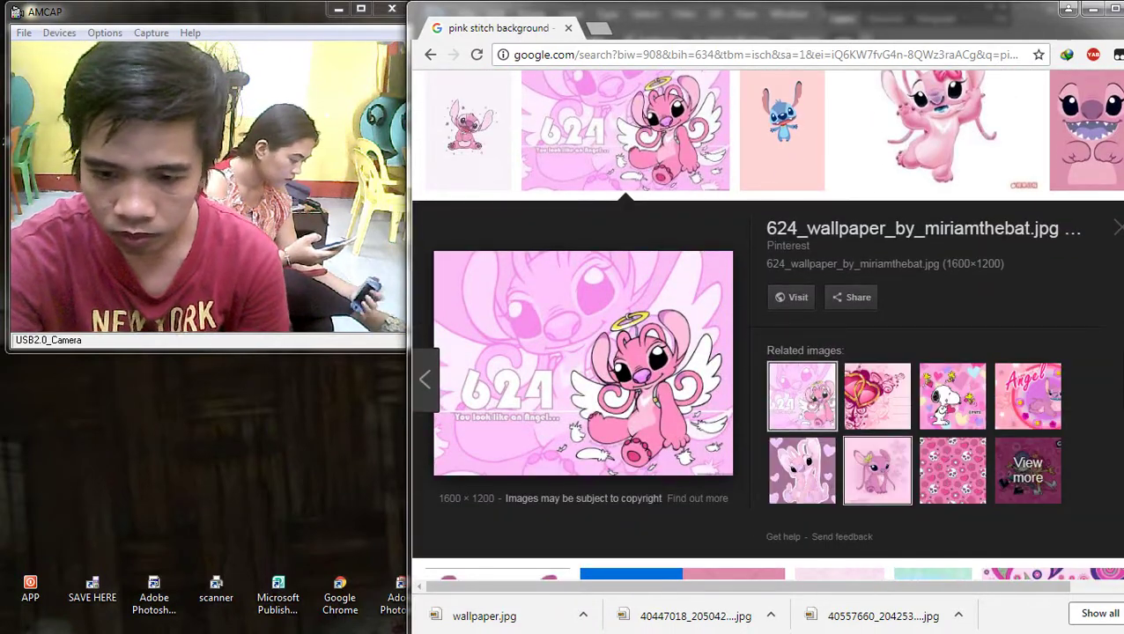
click(877, 469)
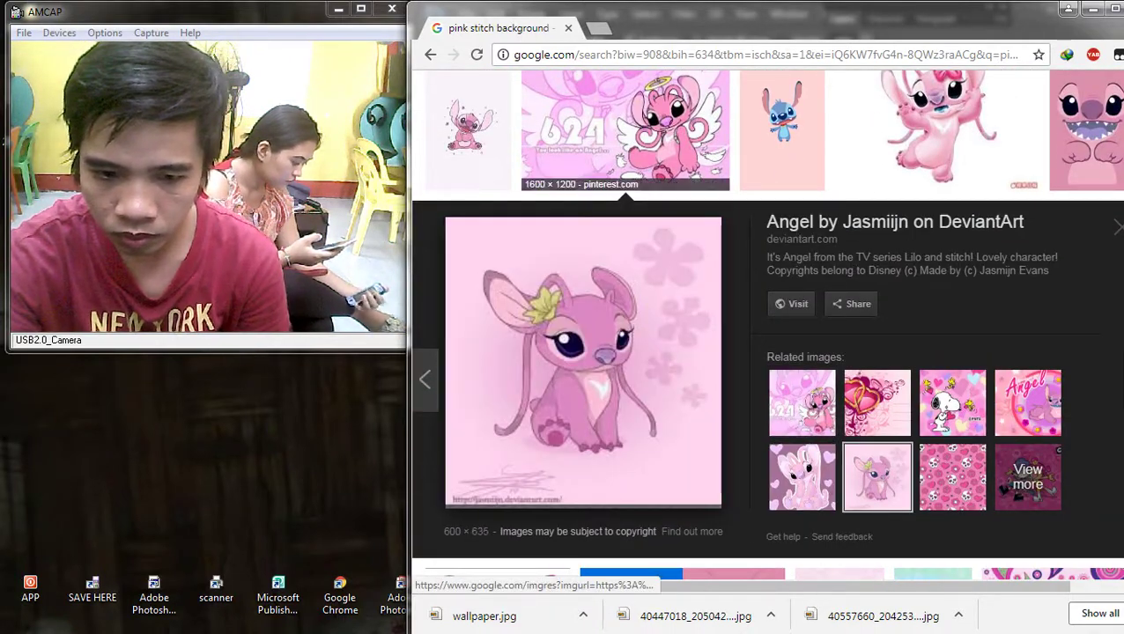
Step: In a new tab, Google 'pink background' and look through the results
key(ctrl+t)
text(go)
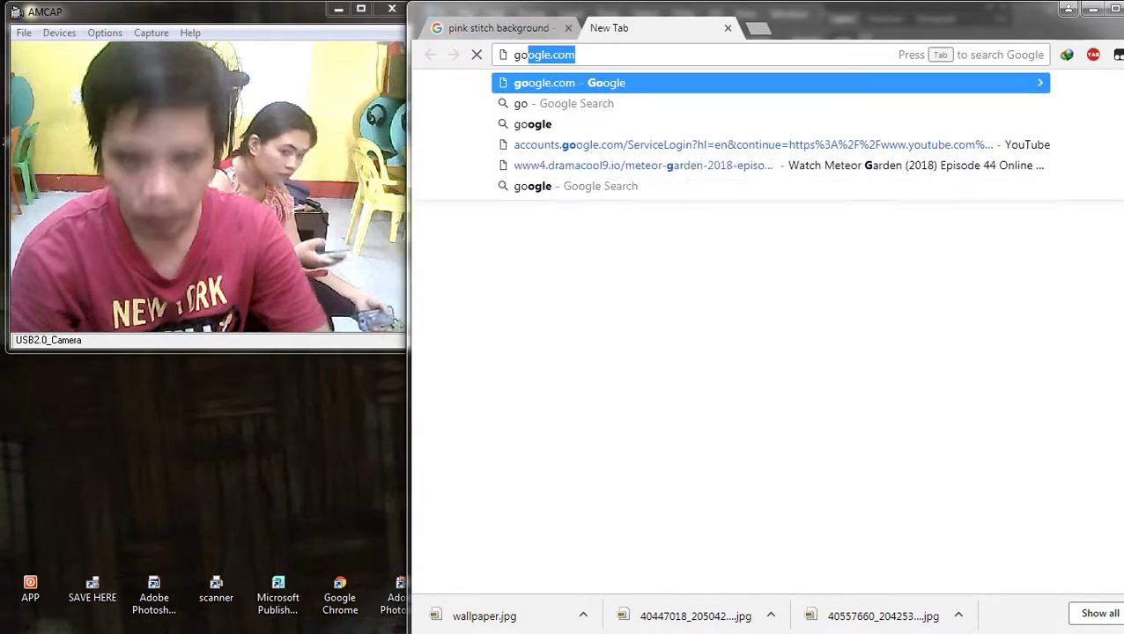
key(Return)
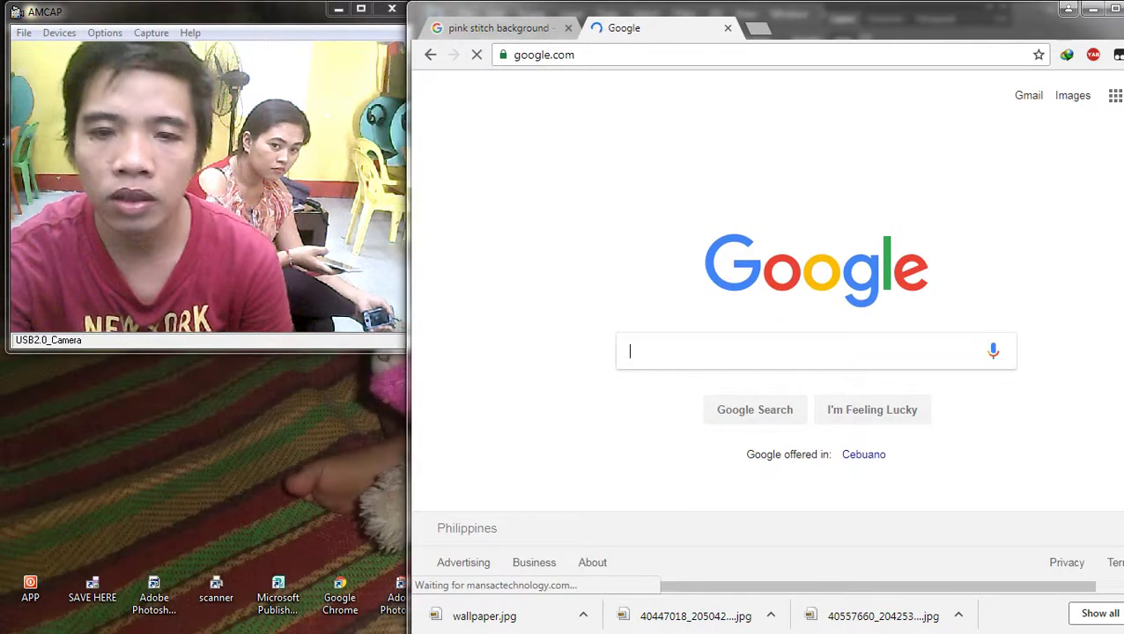
text(pink bac)
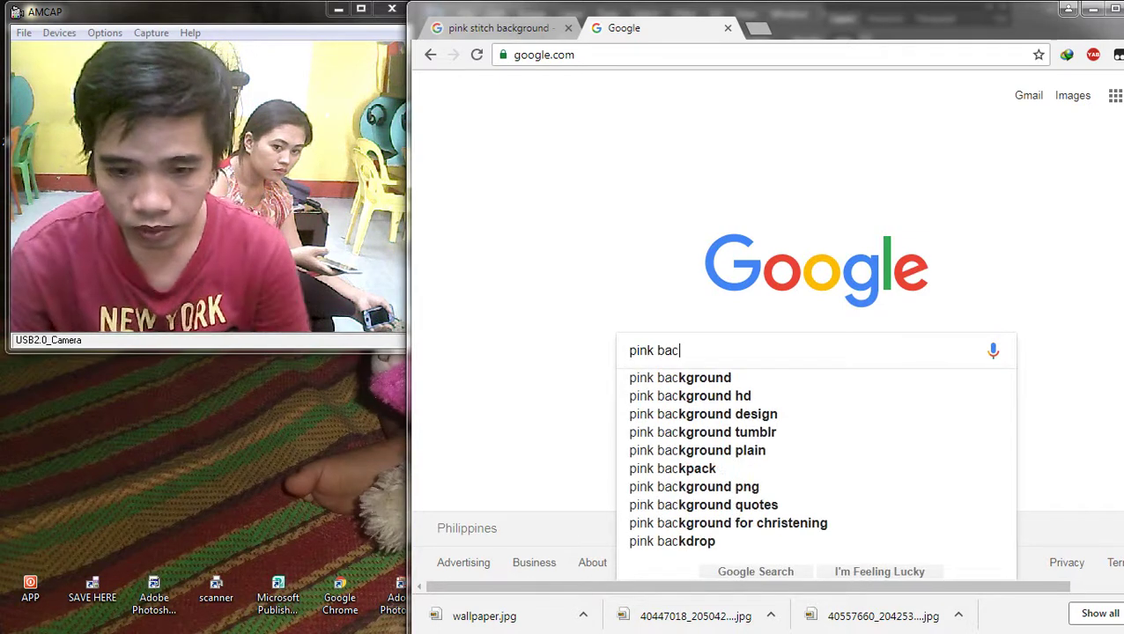
key(Down)
key(Return)
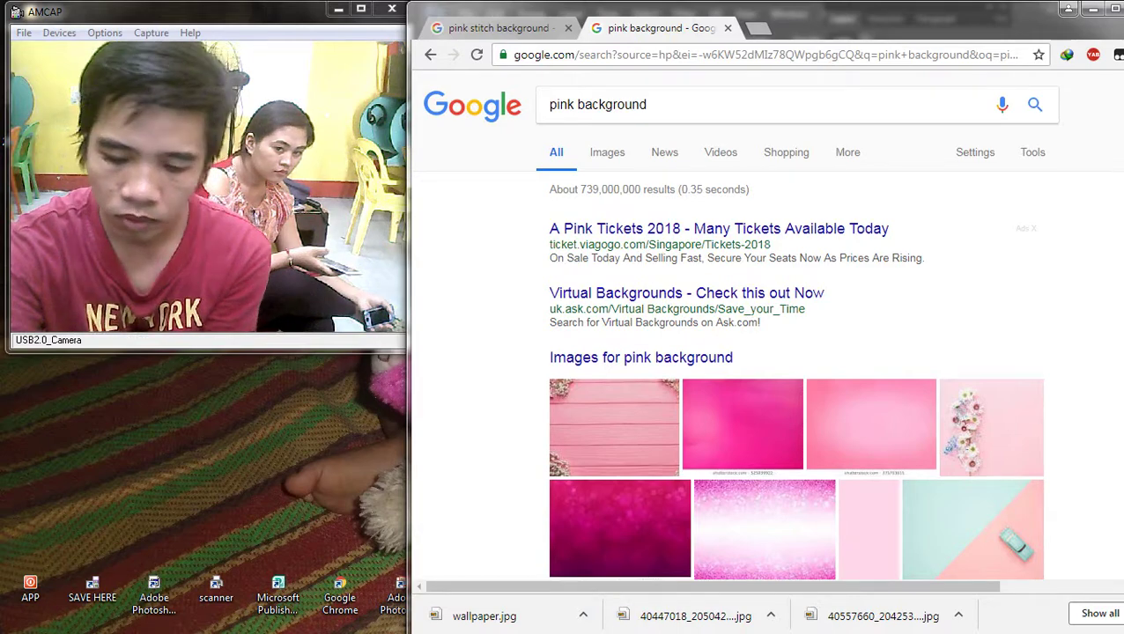
scroll(731, 352, down, 2)
scroll(731, 299, down, 2)
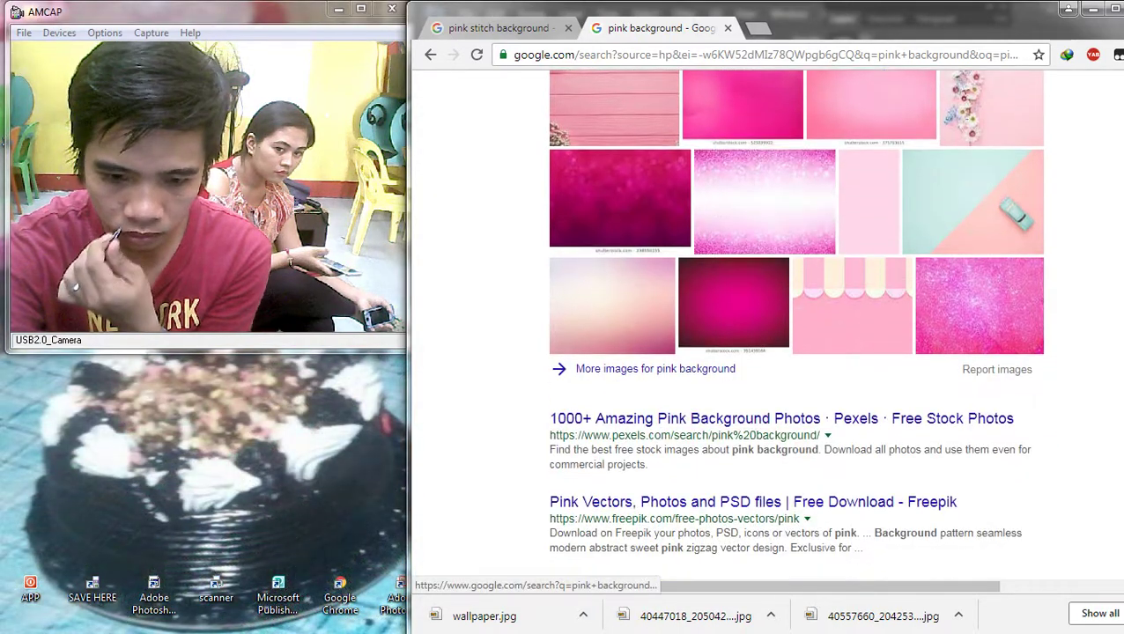
scroll(731, 352, up, 4)
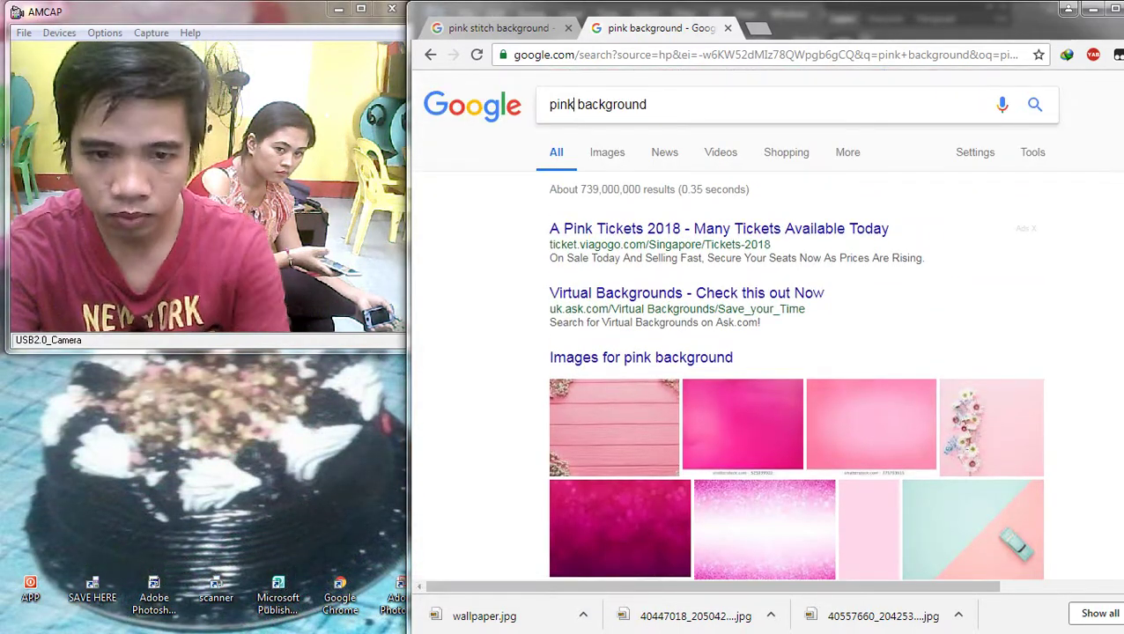
Step: Search 'pink blue background' and preview the Gradient Background 46249 image
text(blue)
key(Return)
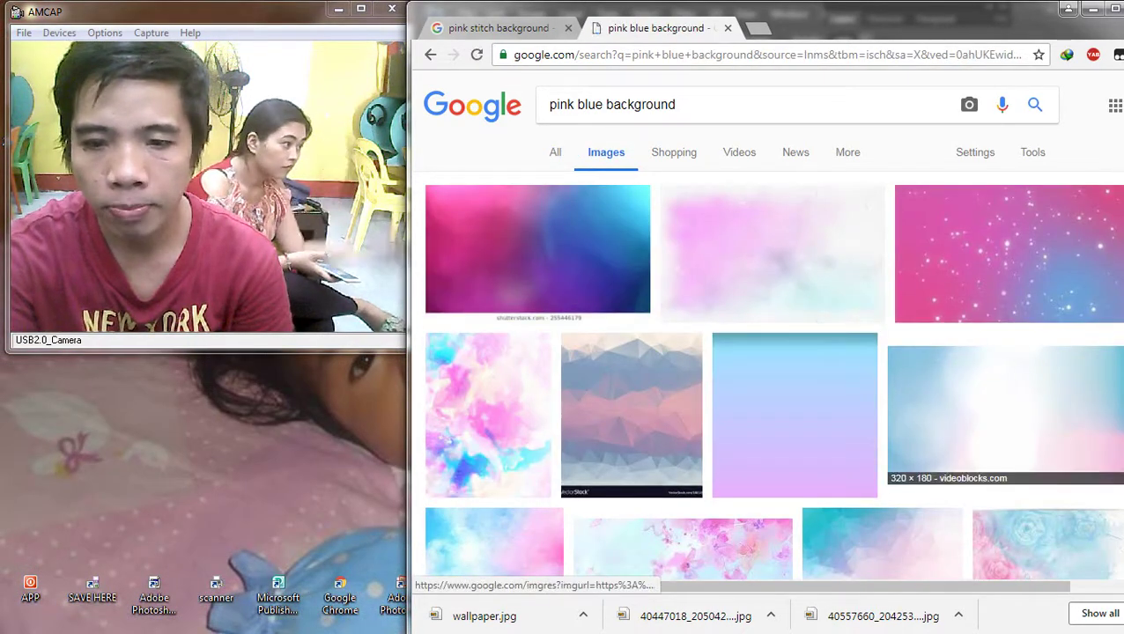
scroll(1004, 387, down, 2)
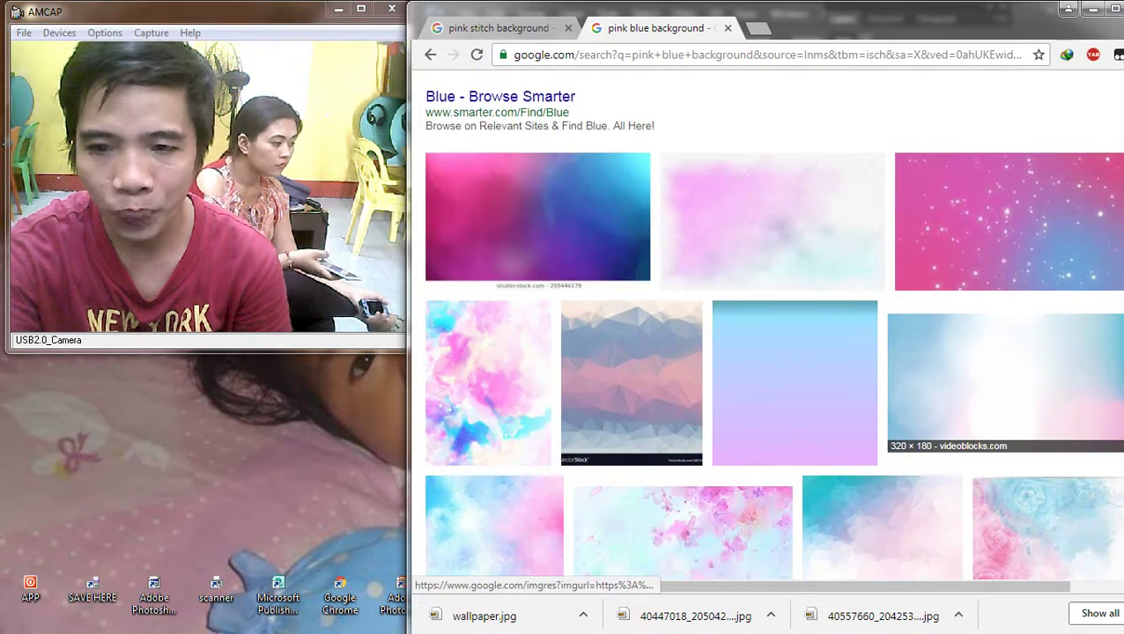
scroll(1004, 388, down, 5)
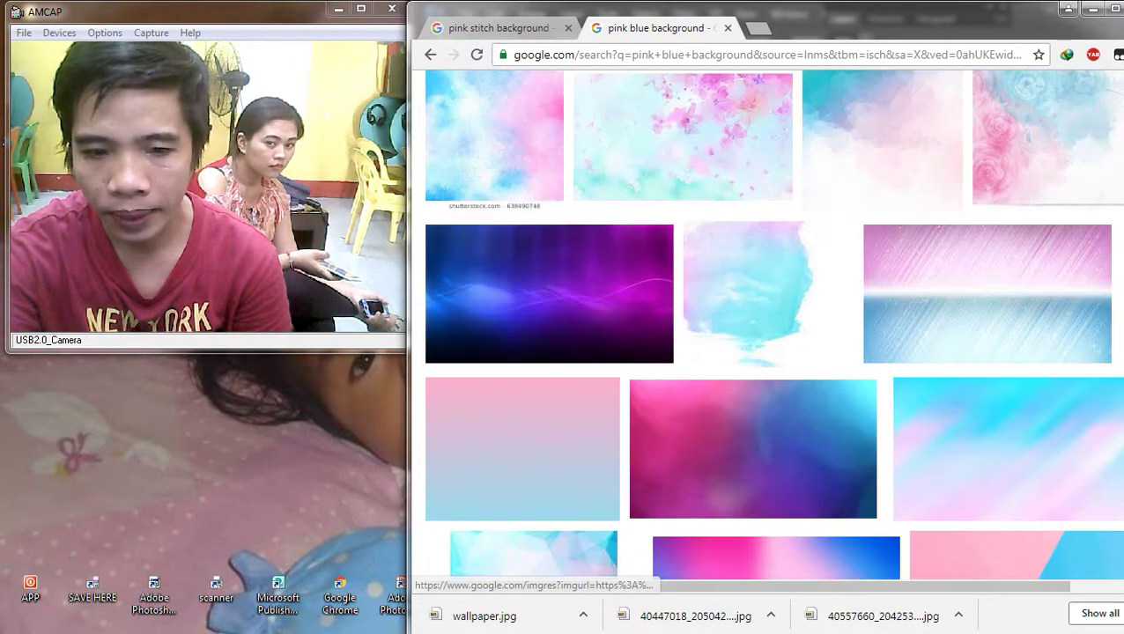
scroll(722, 352, down, 2)
click(722, 291)
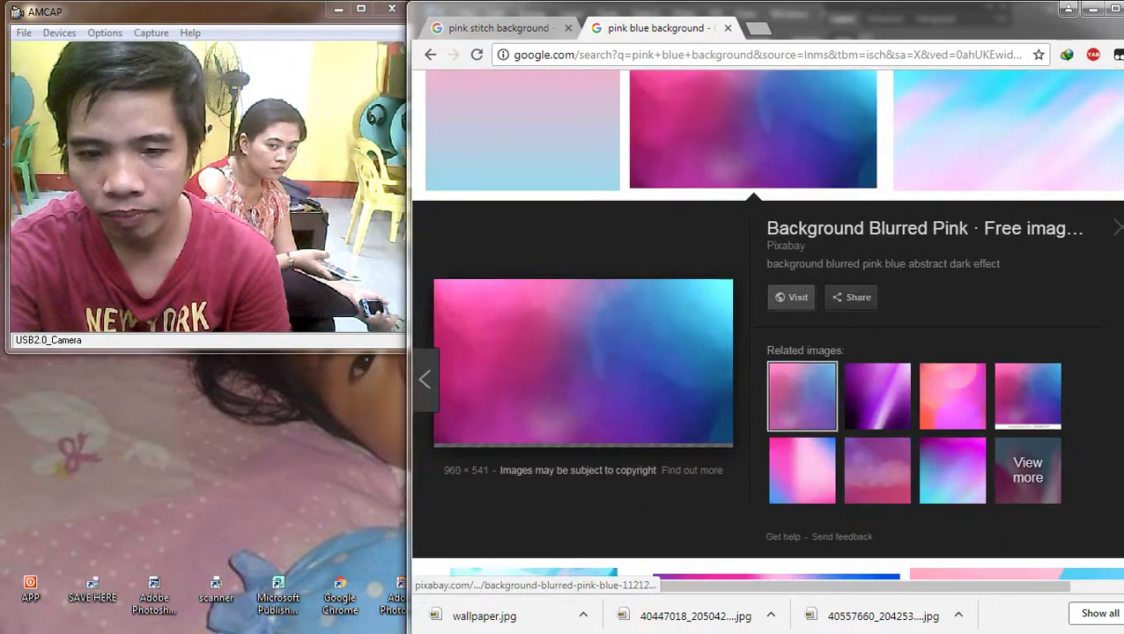
click(952, 467)
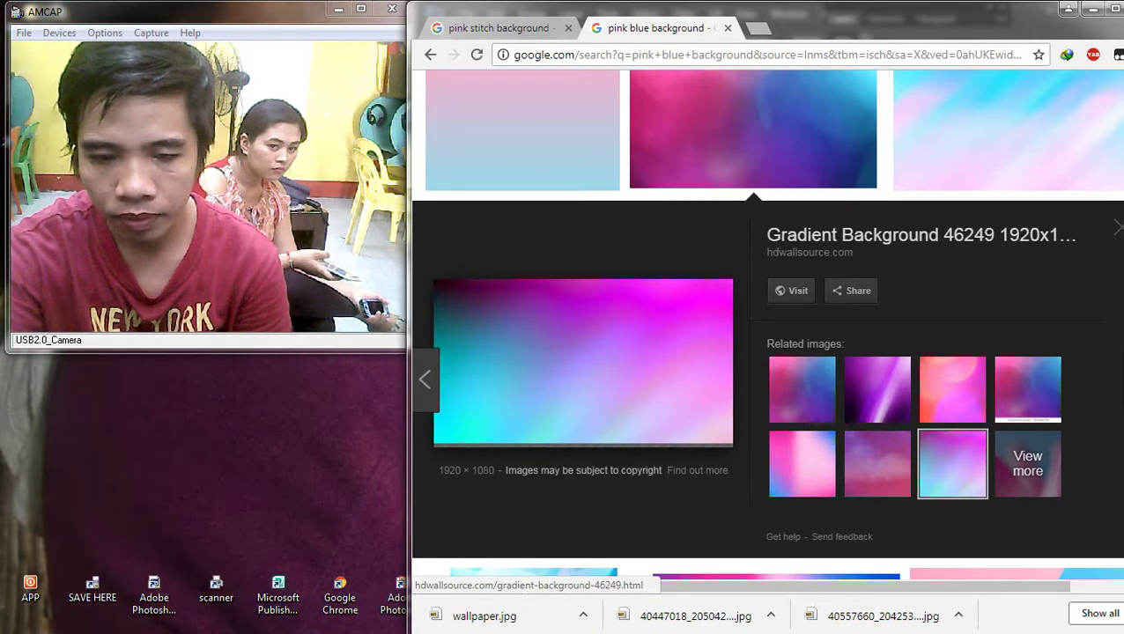
Step: Save the gradient image to disk and drag it into the Photoshop document
right_click(550, 315)
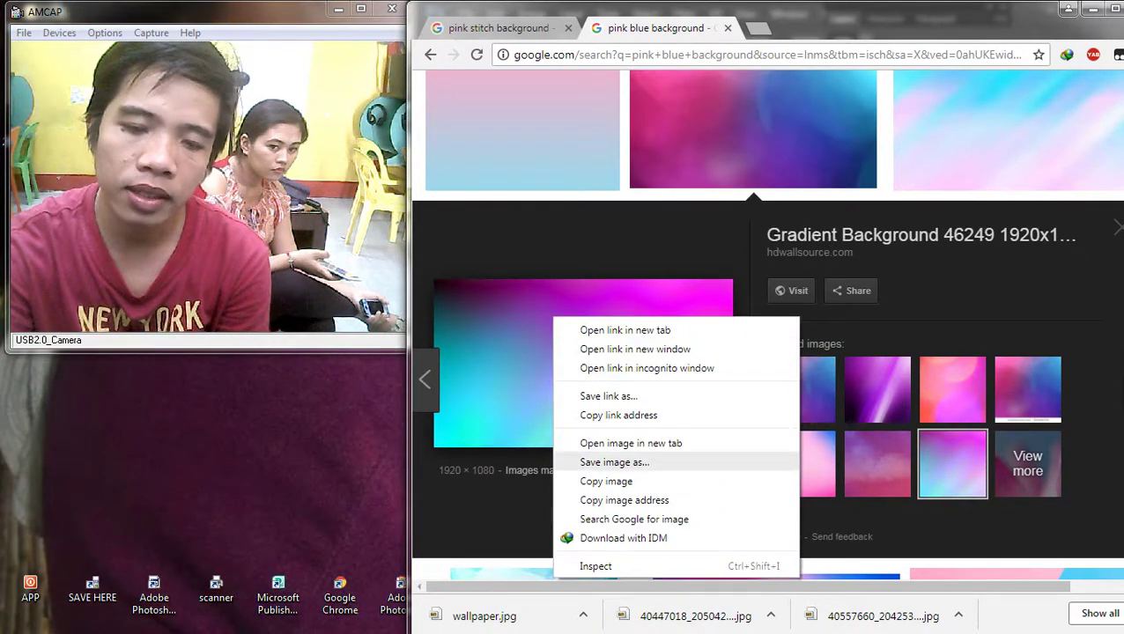
click(608, 459)
key(Return)
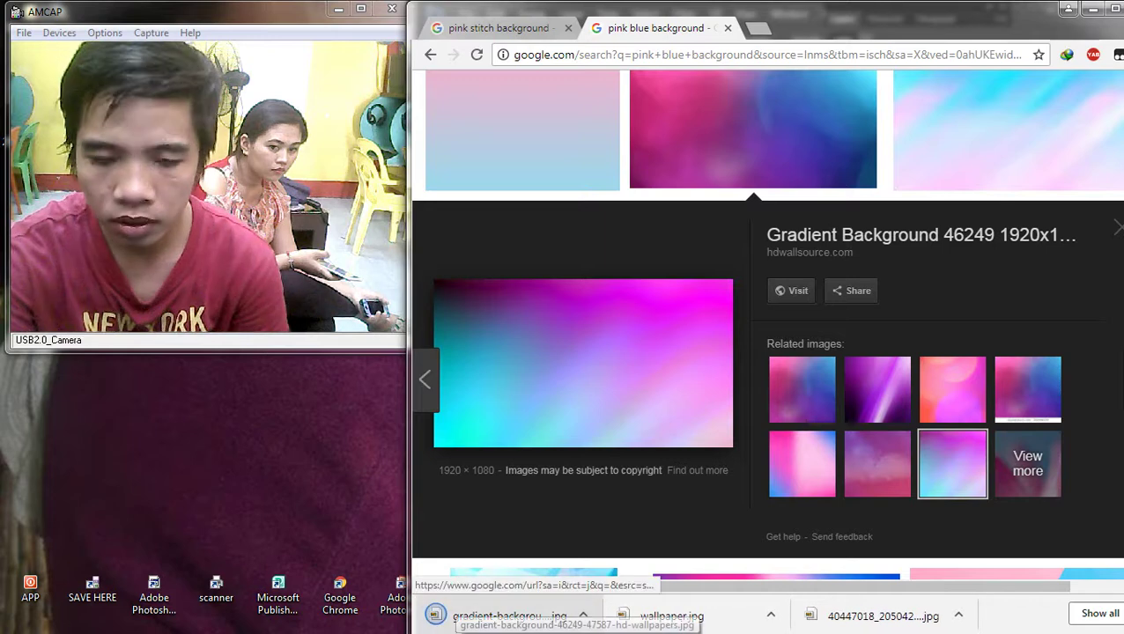
drag(493, 616, 732, 308)
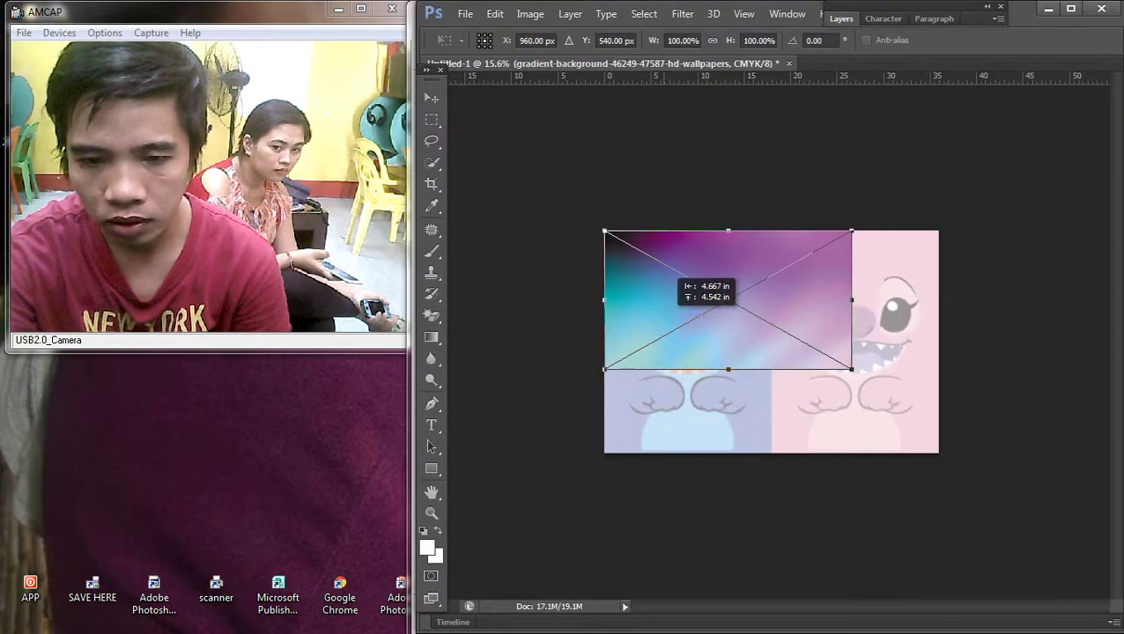
Step: Scale and shift the placed gradient so it covers the whole canvas
drag(851, 368, 935, 419)
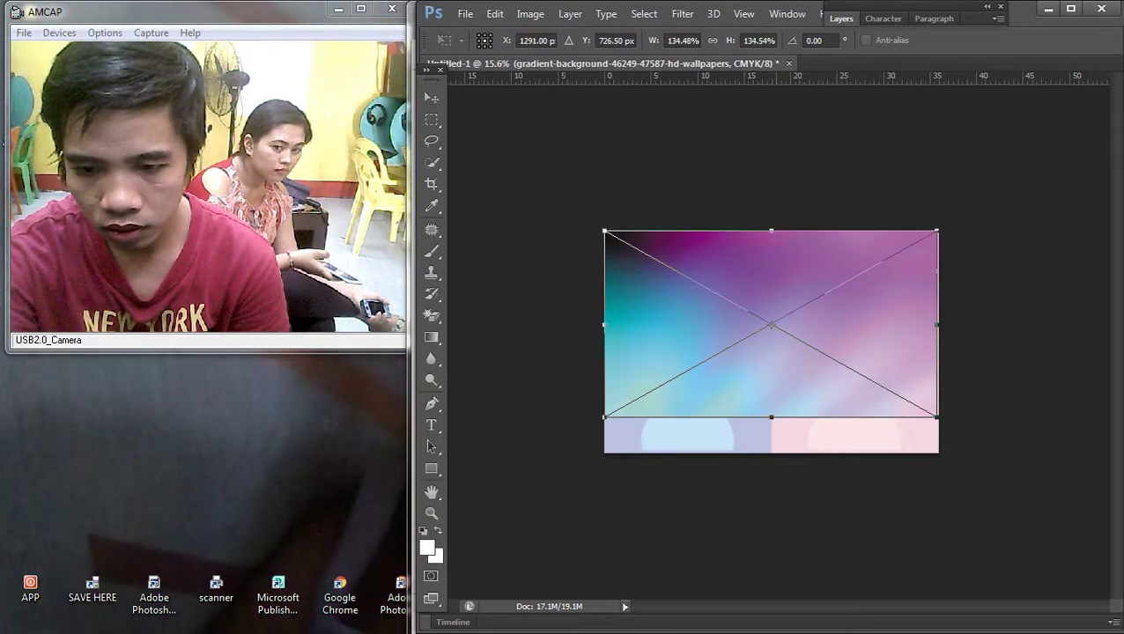
drag(771, 421, 771, 452)
drag(604, 452, 532, 499)
drag(702, 347, 739, 347)
key(Return)
Step: Send the gradient layer to the back, behind the wallpaper, via Layer > Arrange
key(w)
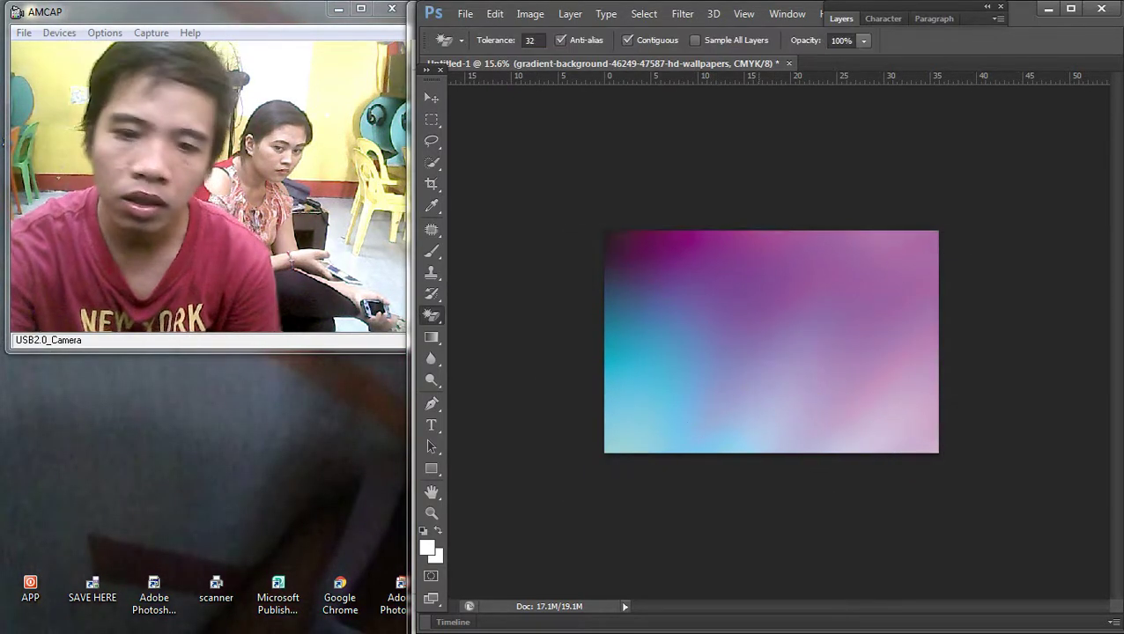
key(ctrl+0)
key(v)
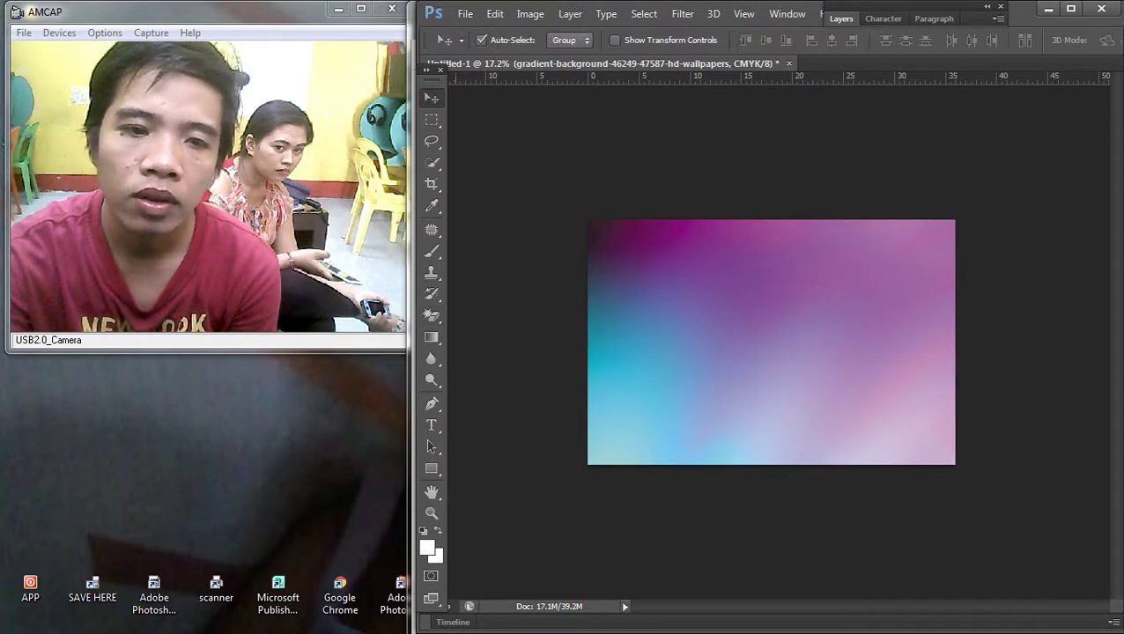
click(530, 13)
mouse_move(570, 14)
mouse_move(651, 382)
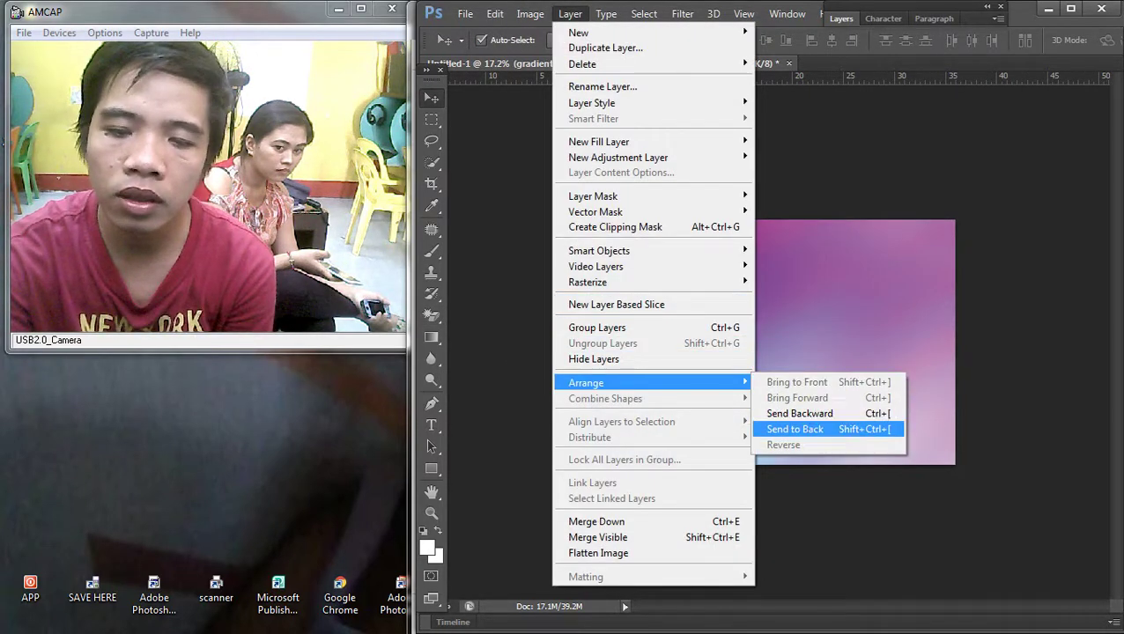
click(793, 429)
key(ctrl+0)
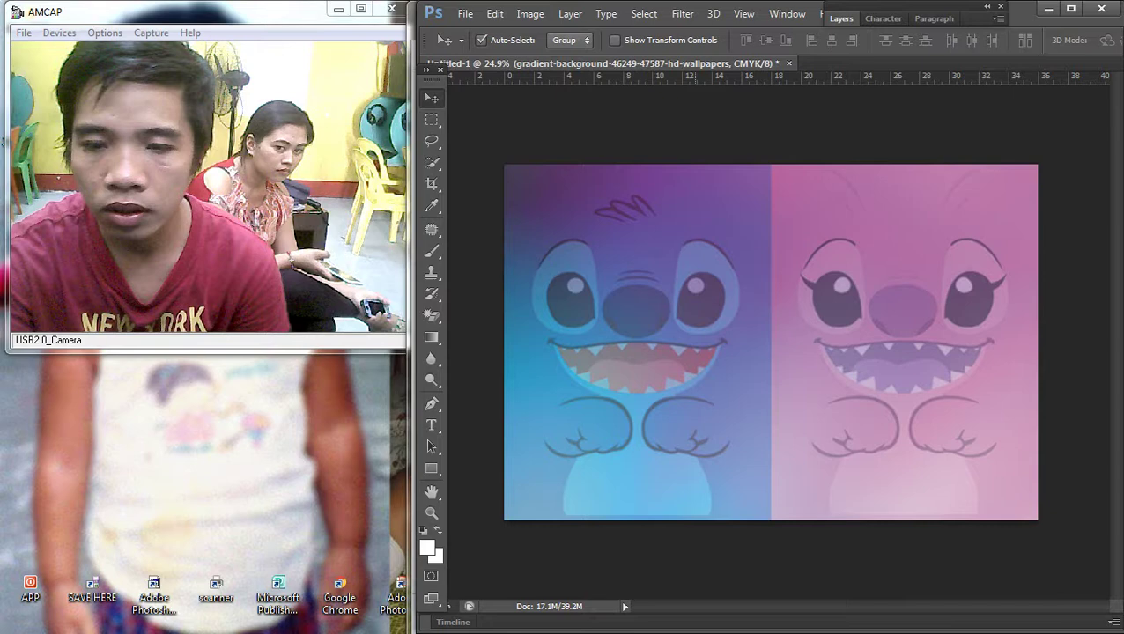
Step: Make the wallpaper layer active and show the Layers panel
right_click(628, 318)
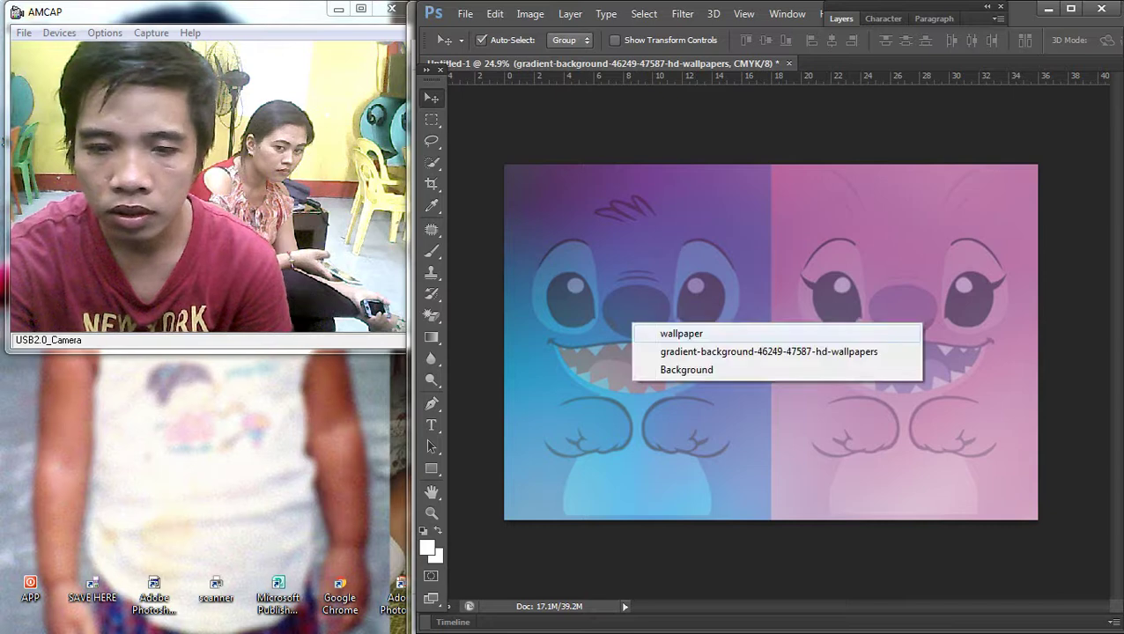
click(670, 328)
right_click(692, 310)
key(Escape)
key(ctrl+minus)
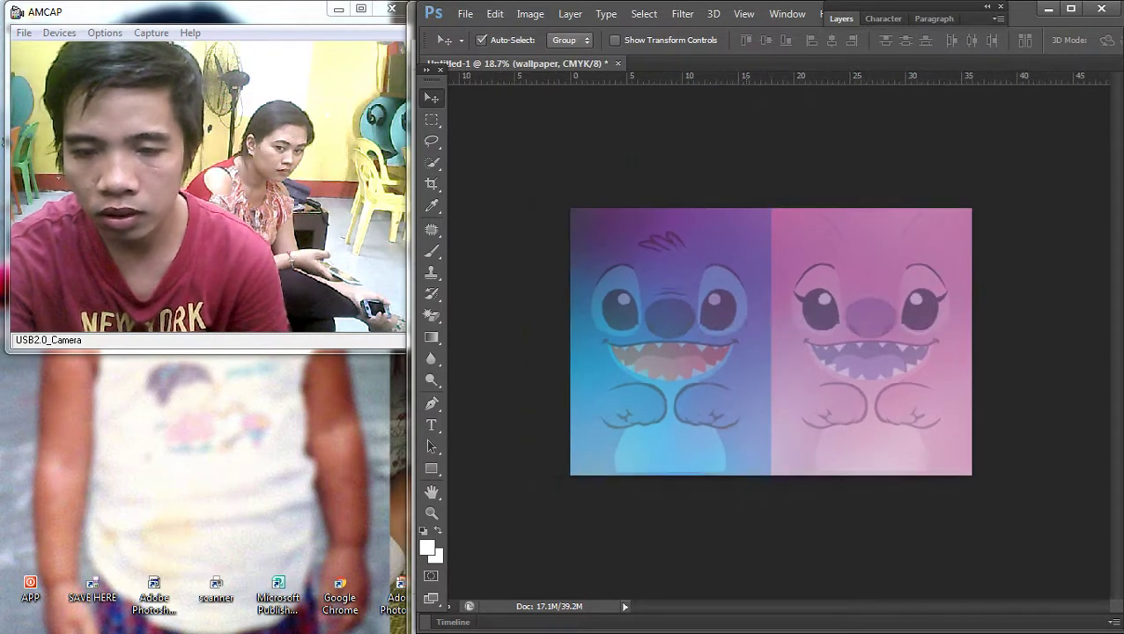
key(F7)
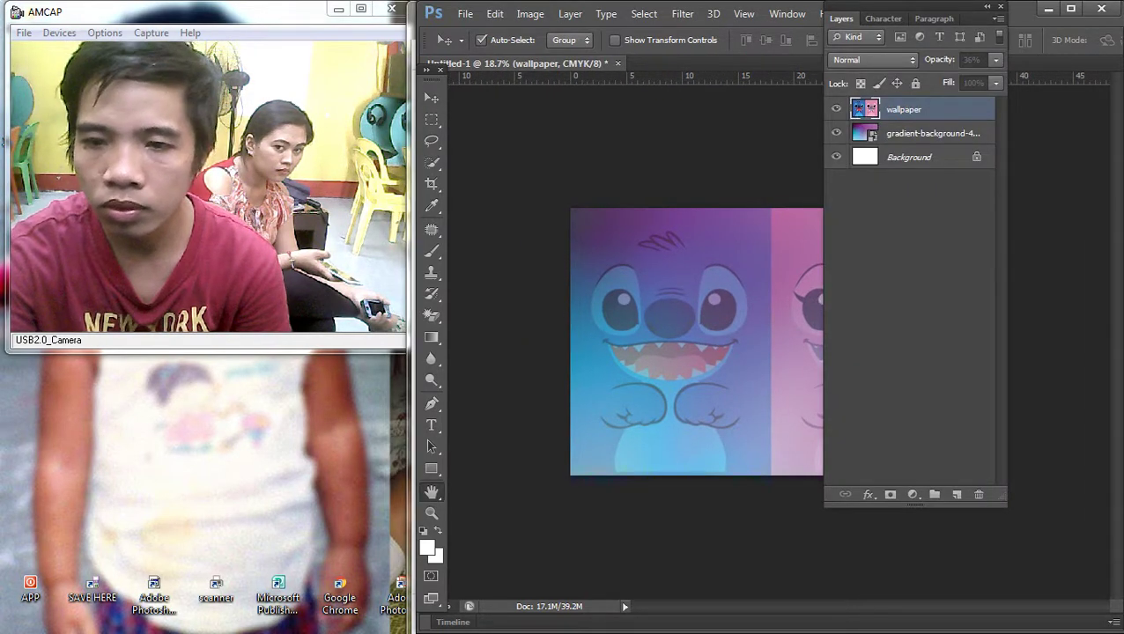
Step: Lower the wallpaper layer's opacity a little further and keep it active
double_click(942, 109)
key(shift+Down)
key(shift+Down)
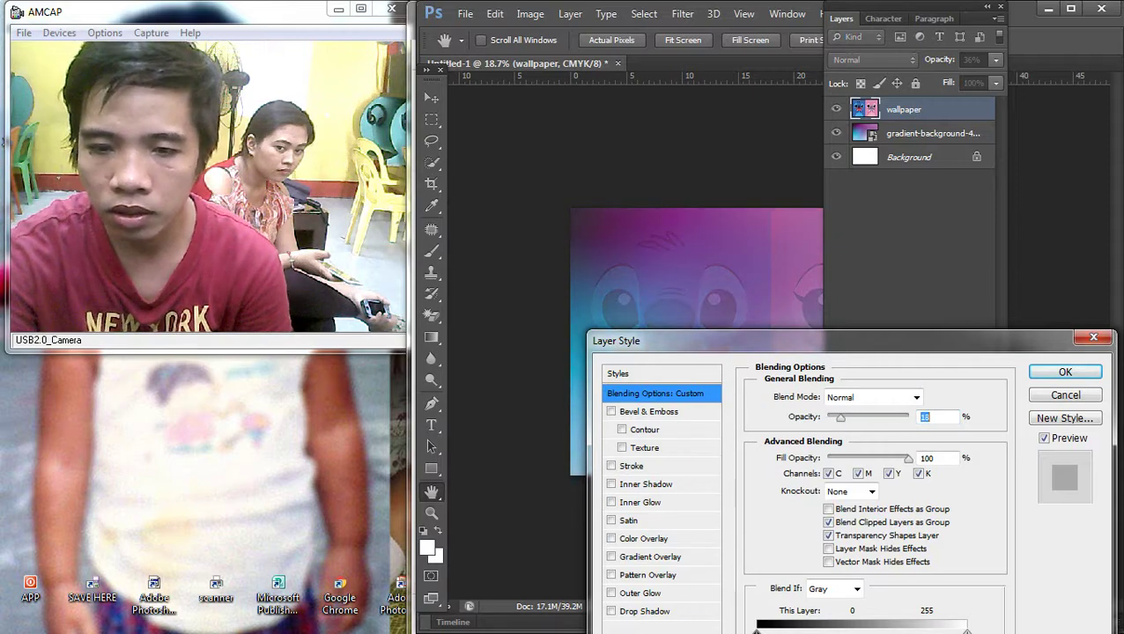
key(Return)
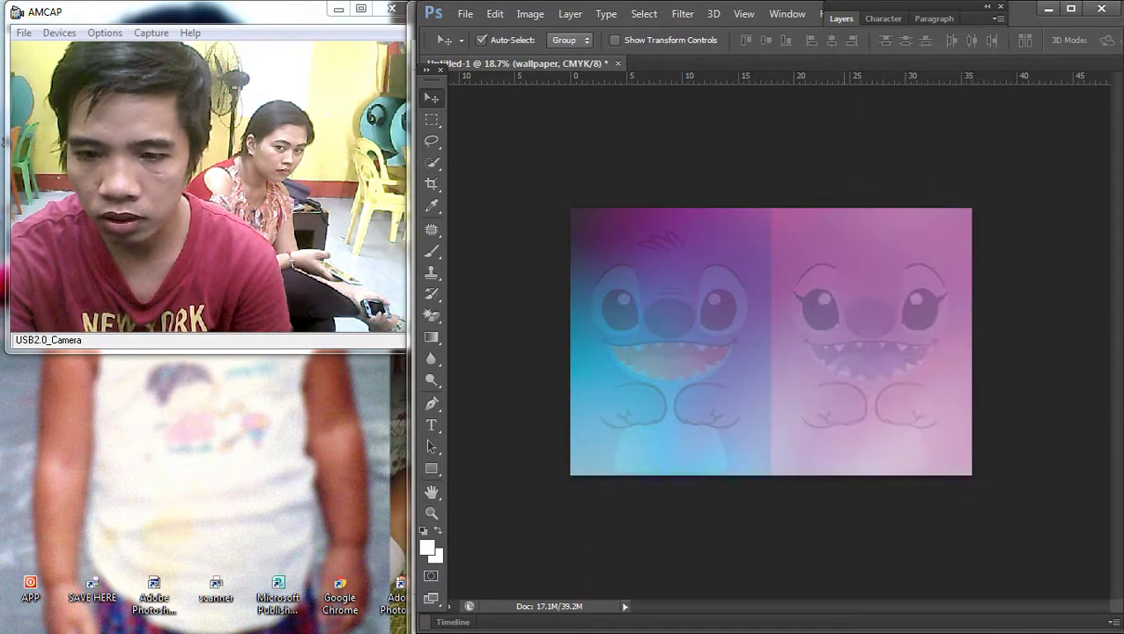
right_click(763, 257)
click(814, 266)
click(841, 18)
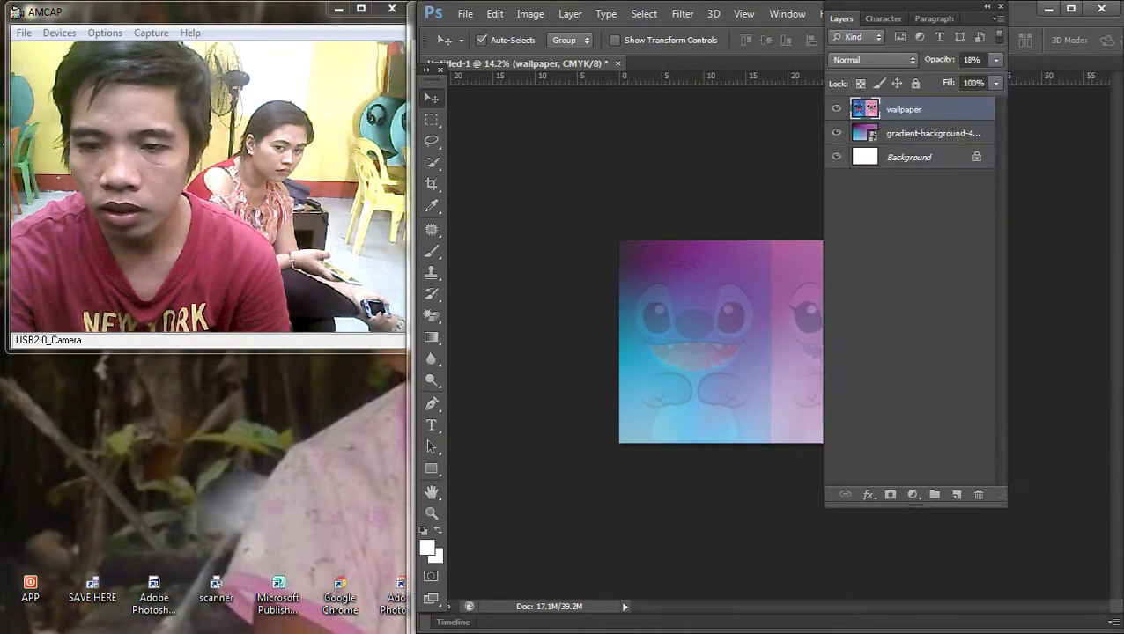
Step: Select the gradient layer and rasterize it
click(932, 133)
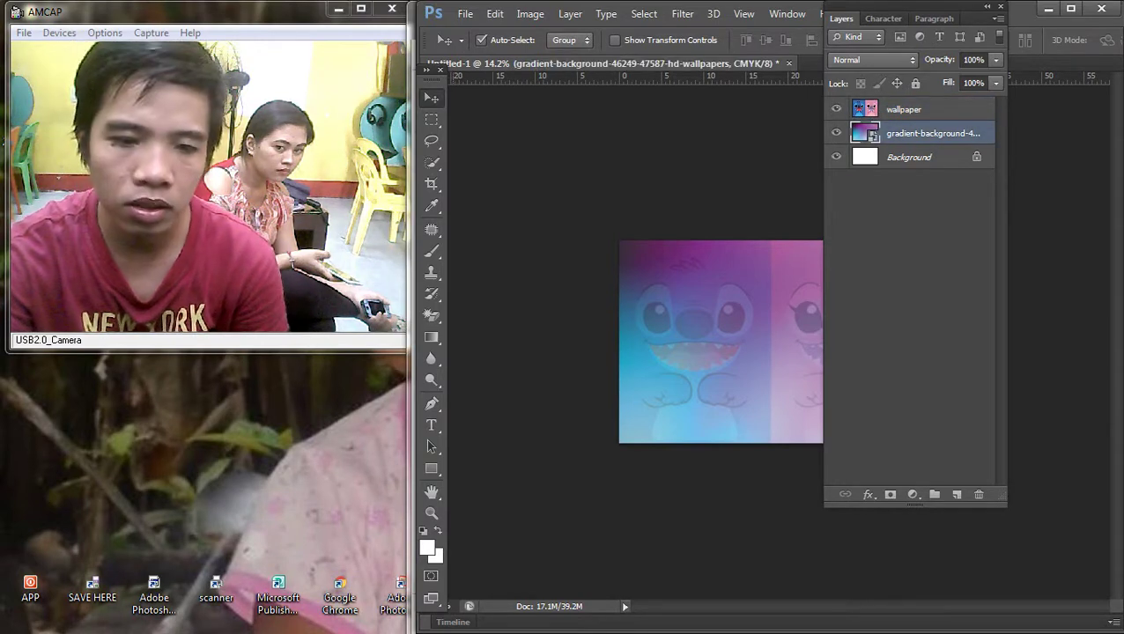
key(e)
click(721, 370)
key(Return)
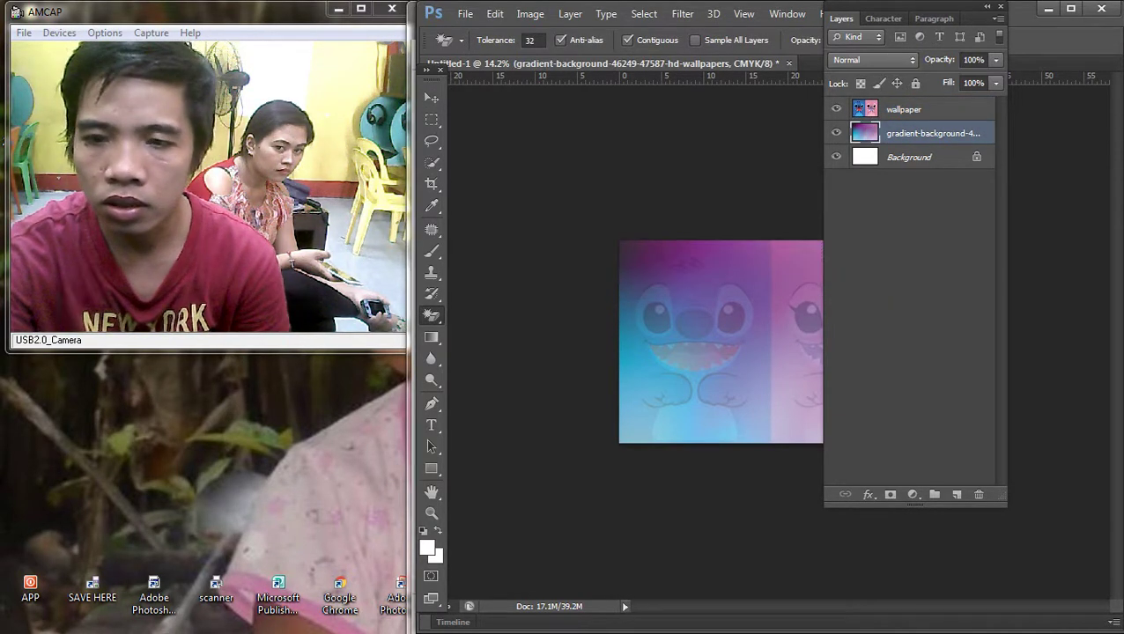
double_click(986, 133)
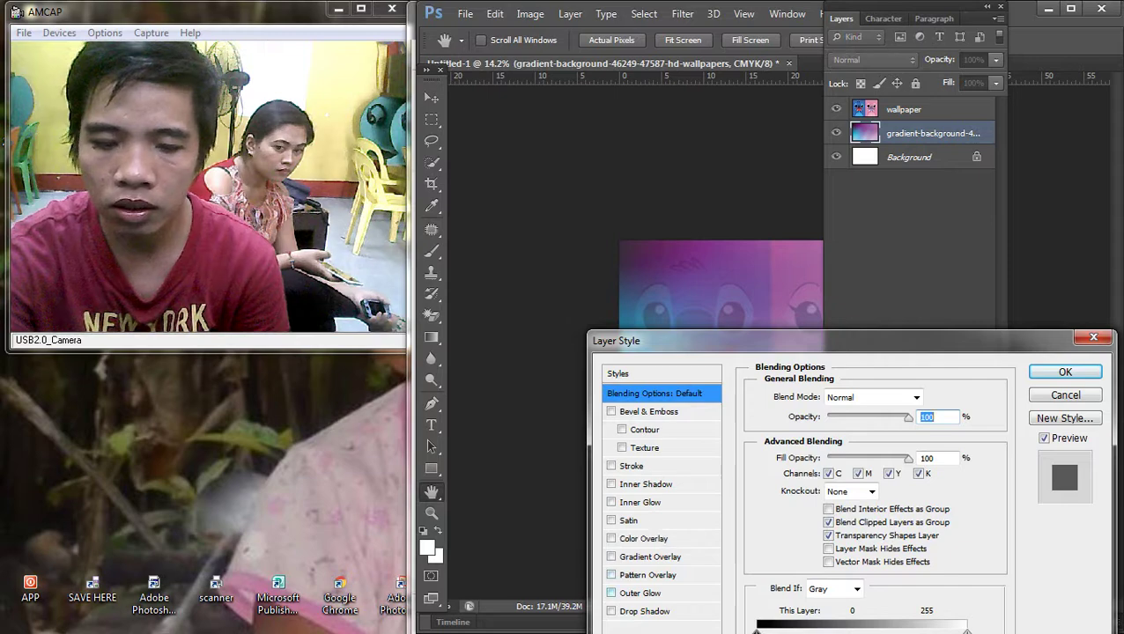
key(Escape)
Step: Apply Color Balance midtones +56 red, -68 magenta to the gradient and fit the canvas on screen
key(ctrl+b)
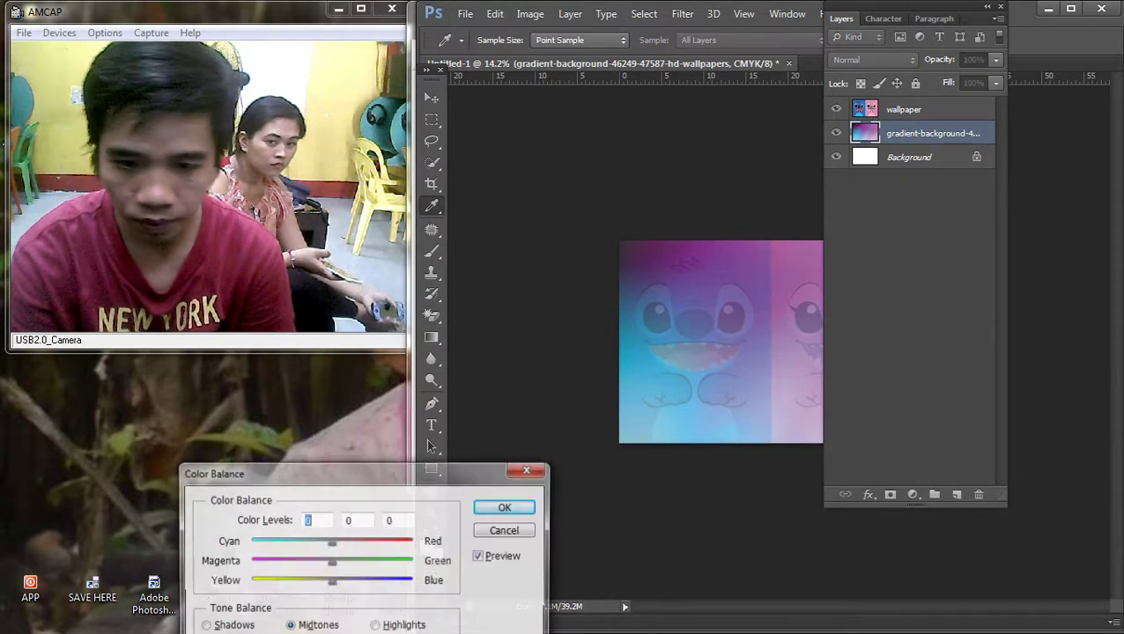
drag(331, 561, 276, 561)
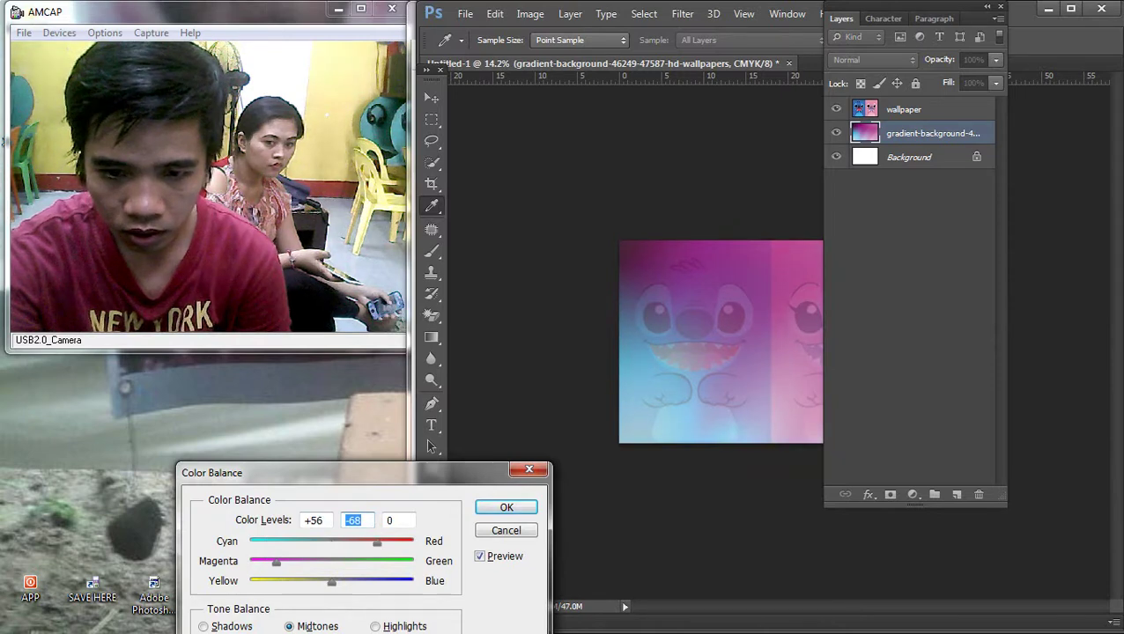
key(Return)
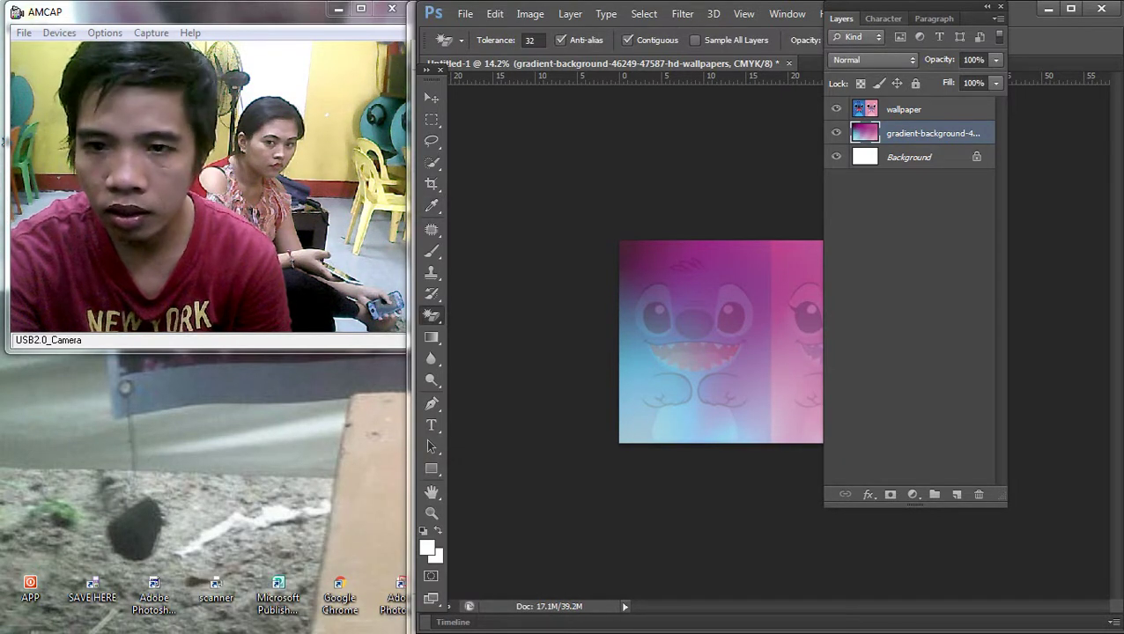
key(F7)
key(ctrl+minus)
key(ctrl+0)
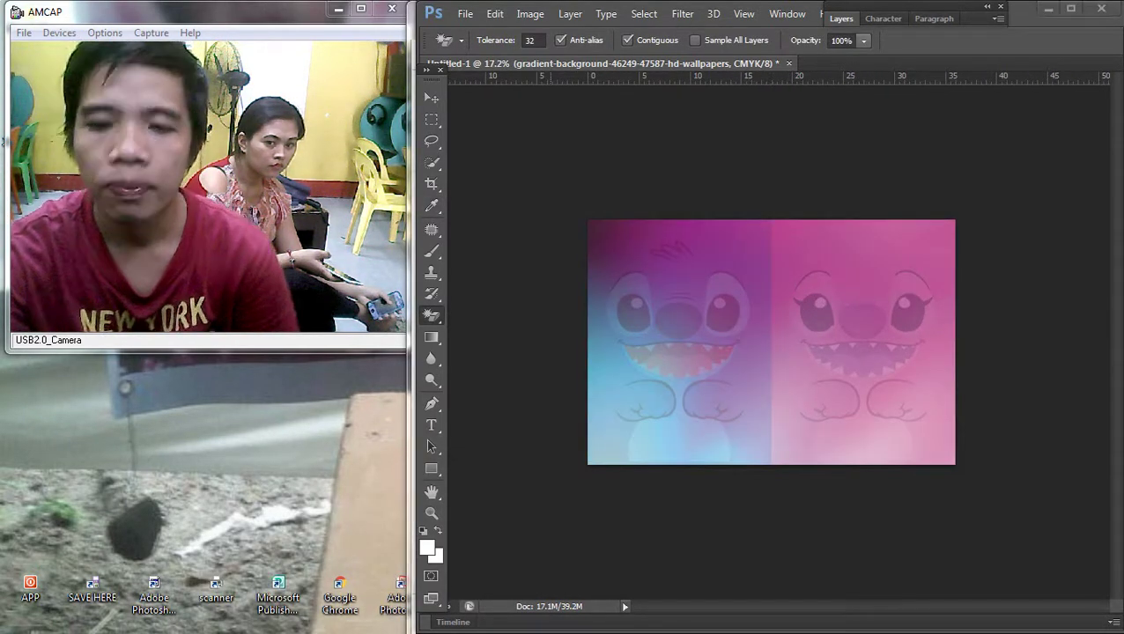
key(super+e)
Step: Open the girl's photo from the Downloads folder in Photoshop
drag(572, 10, 1054, 74)
click(1088, 541)
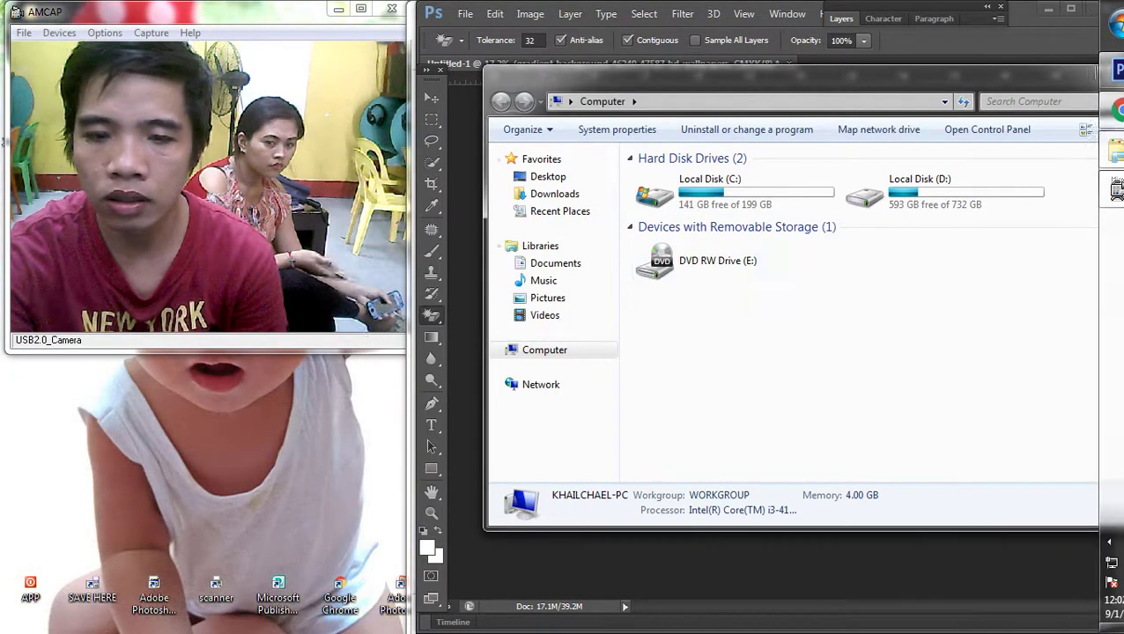
click(554, 194)
click(1037, 189)
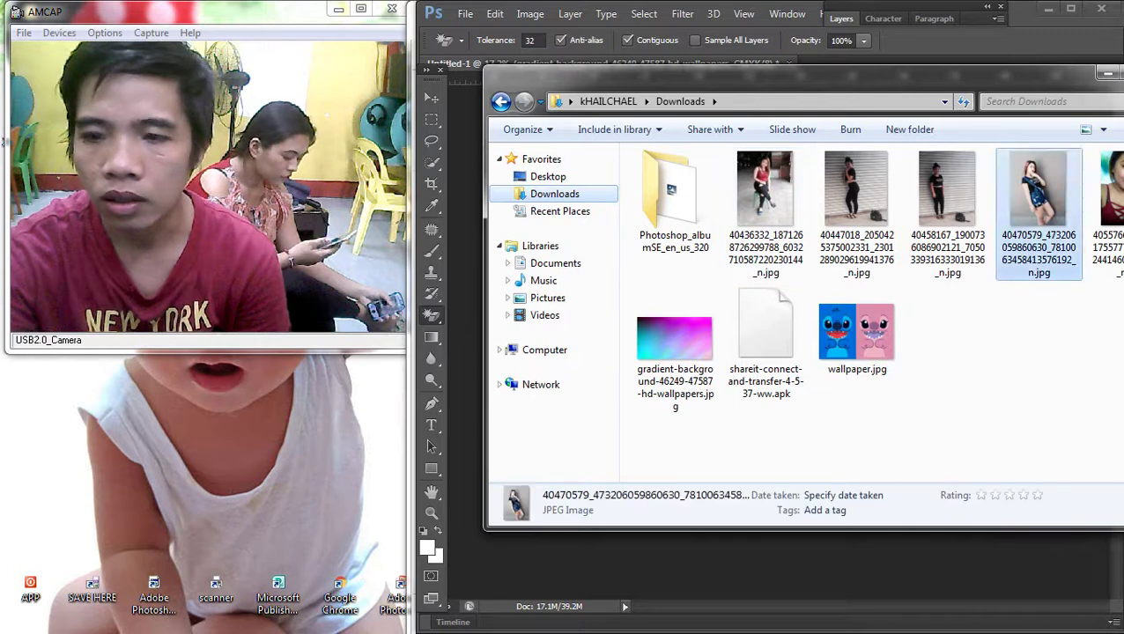
drag(855, 335, 617, 71)
Step: Copy the whole photo, paste it into Untitled-1 and bring it to the front
key(ctrl+a)
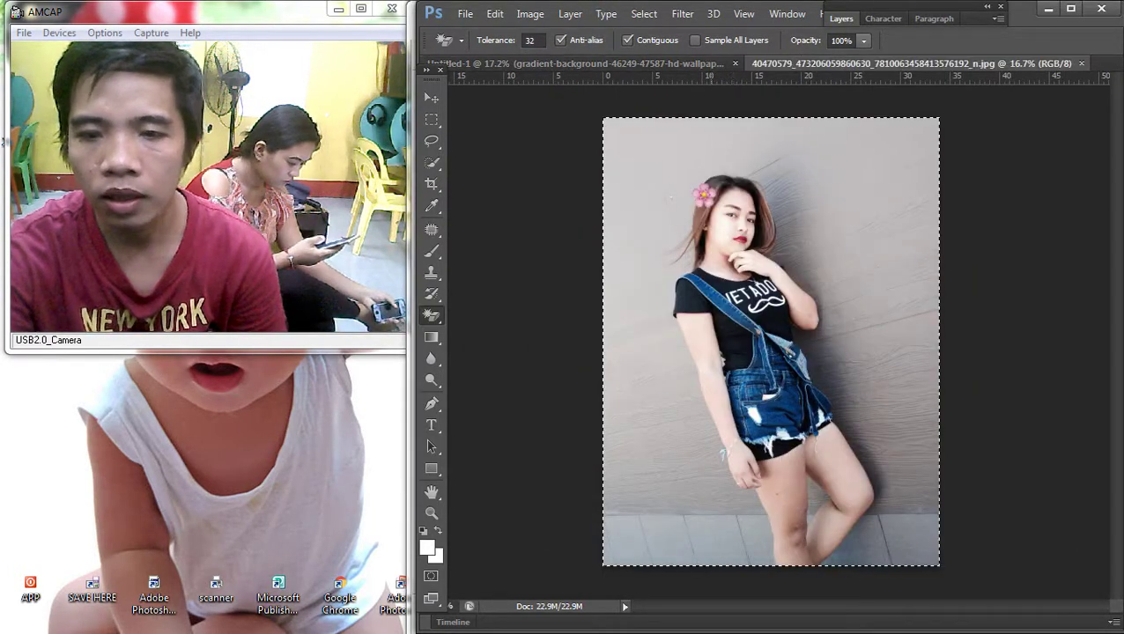
key(ctrl+Tab)
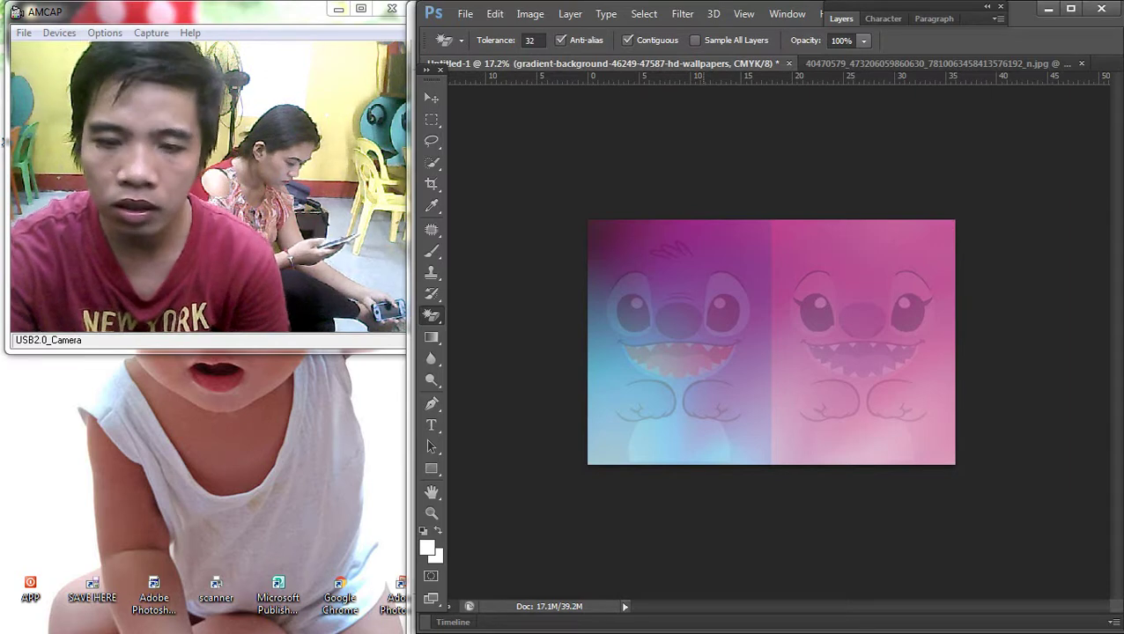
key(ctrl+v)
key(v)
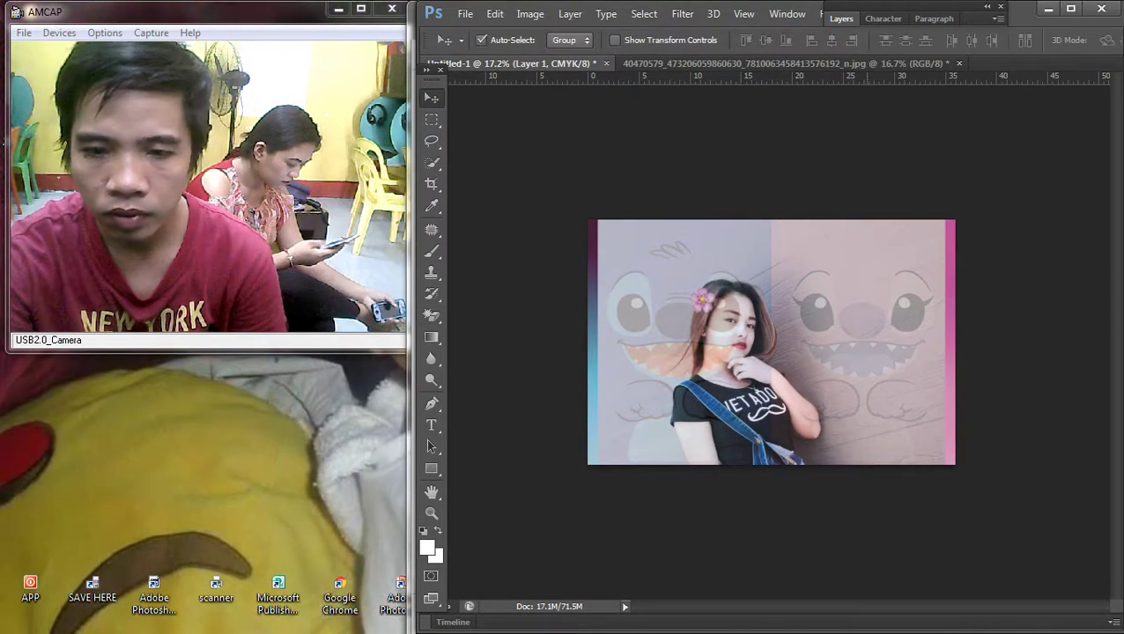
click(529, 14)
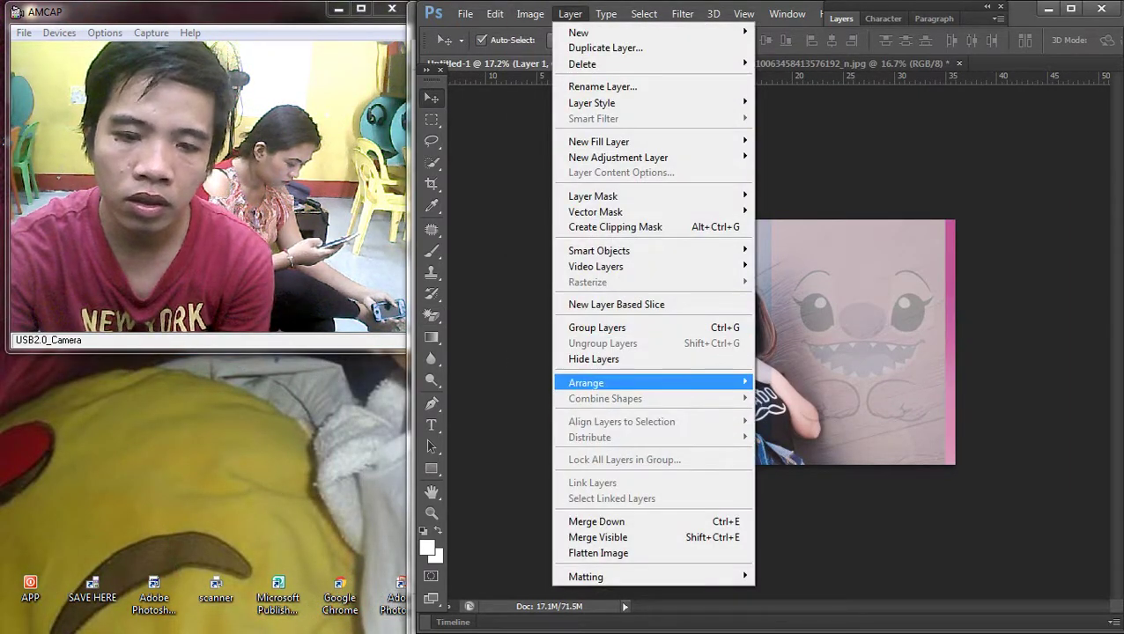
mouse_move(585, 382)
click(796, 382)
Step: Scale the photo to about 50.74% and position it over the left half of the canvas
key(ctrl+t)
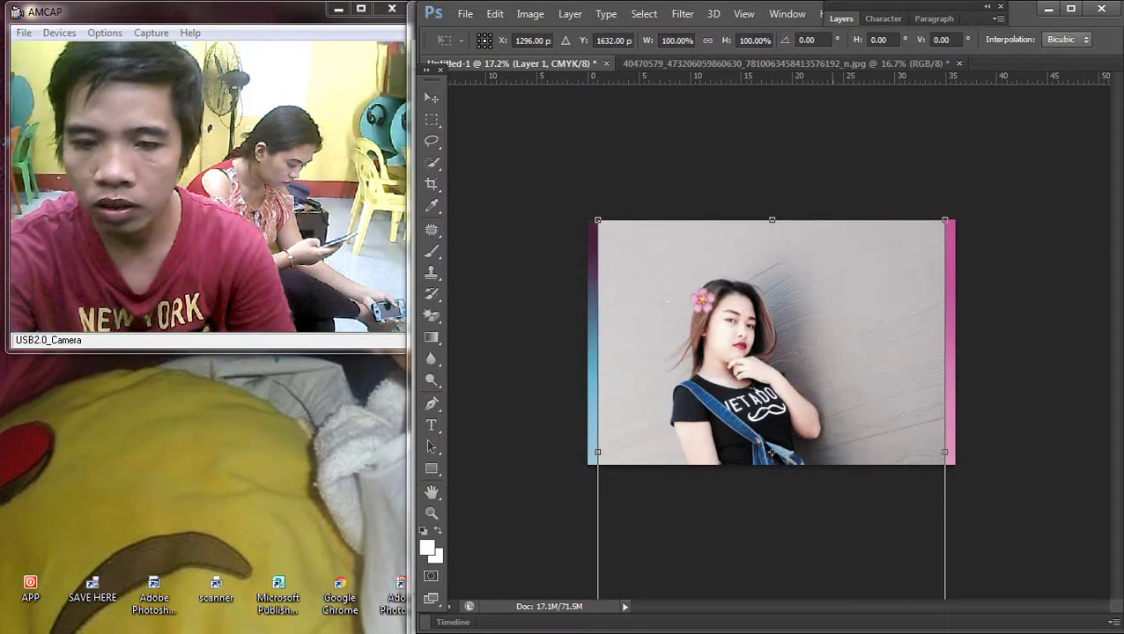
key(ctrl+0)
drag(892, 580, 767, 428)
mouse_move(747, 330)
mouse_down()
mouse_move(742, 352)
mouse_move(741, 341)
mouse_up()
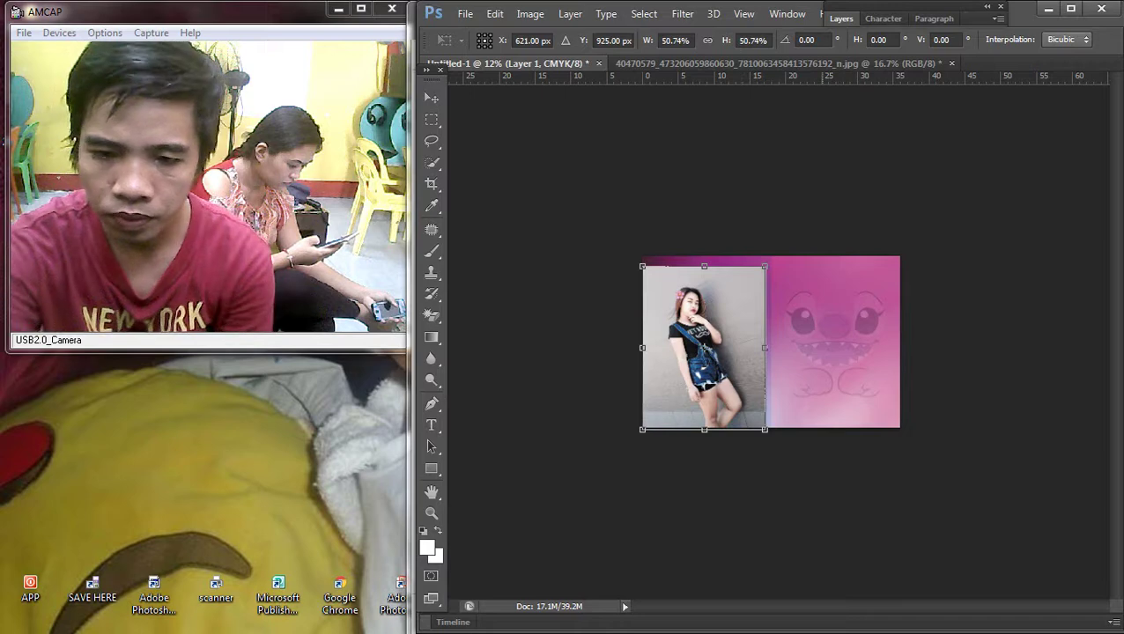
key(Return)
scroll(741, 351, up, 5)
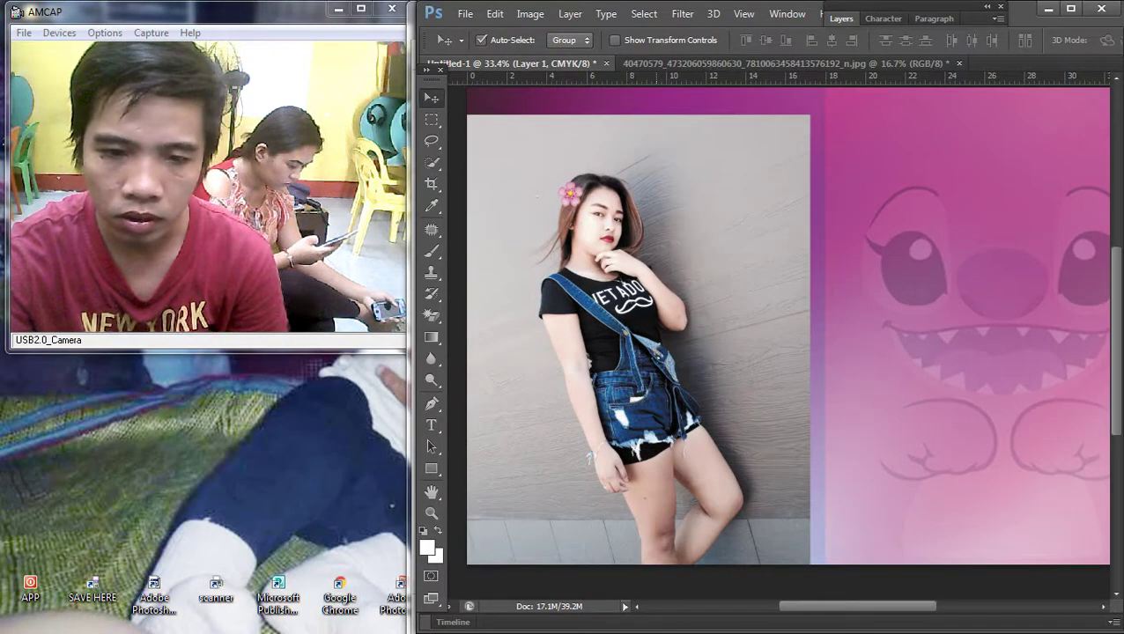
drag(669, 365, 696, 339)
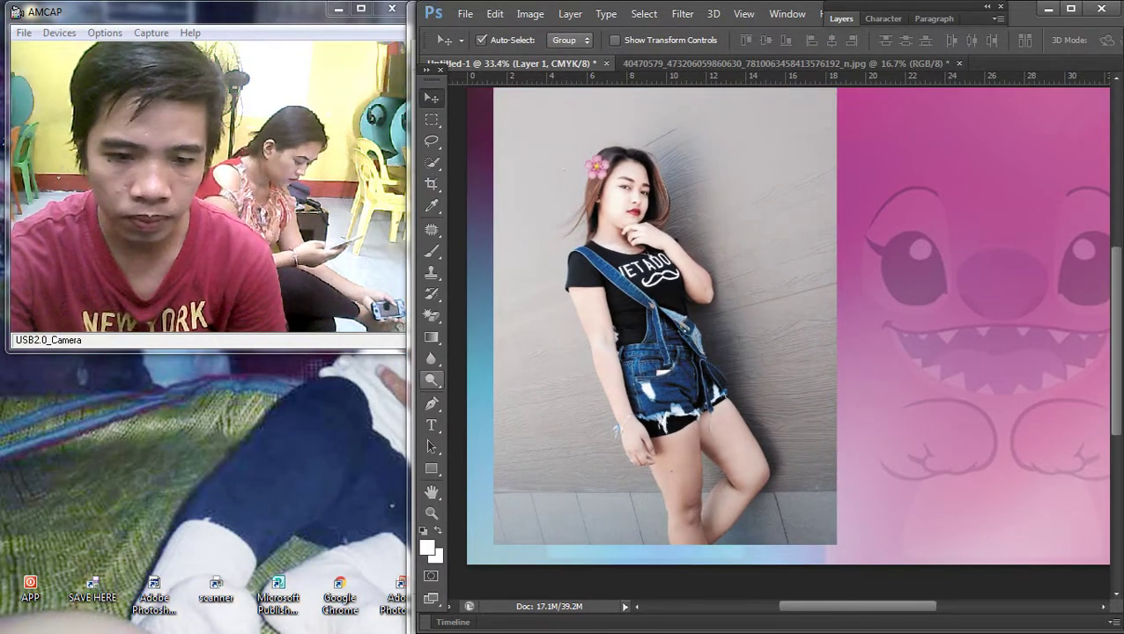
key(p)
scroll(626, 352, up, 5)
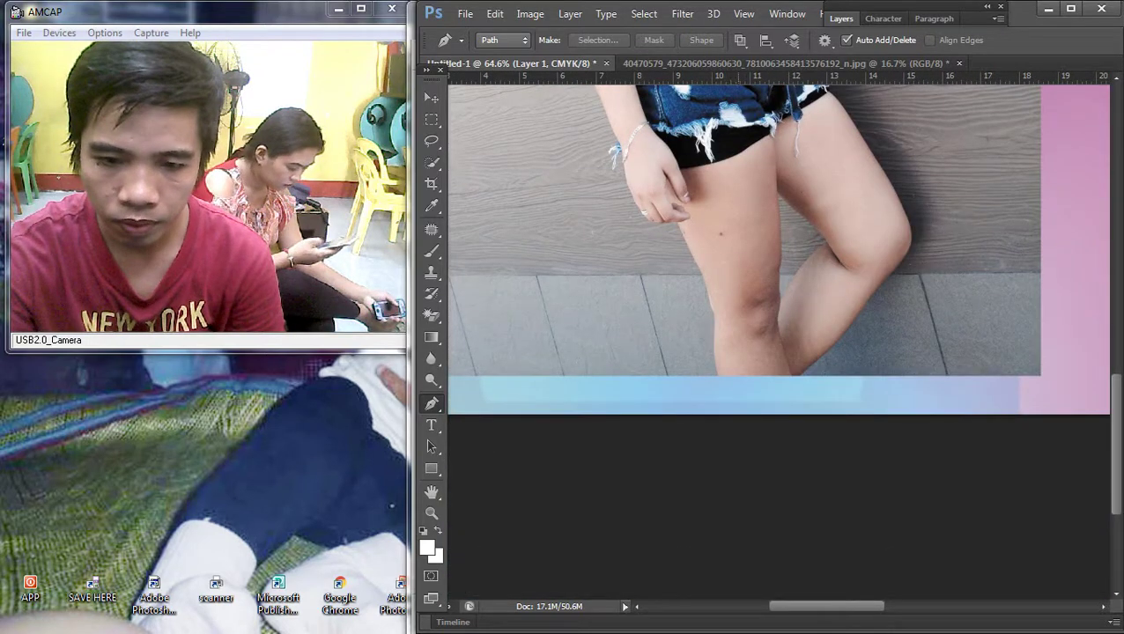
Step: Start the Pen path at the girl's left knee, zooming in to trace up her arm to the shoulder
click(718, 375)
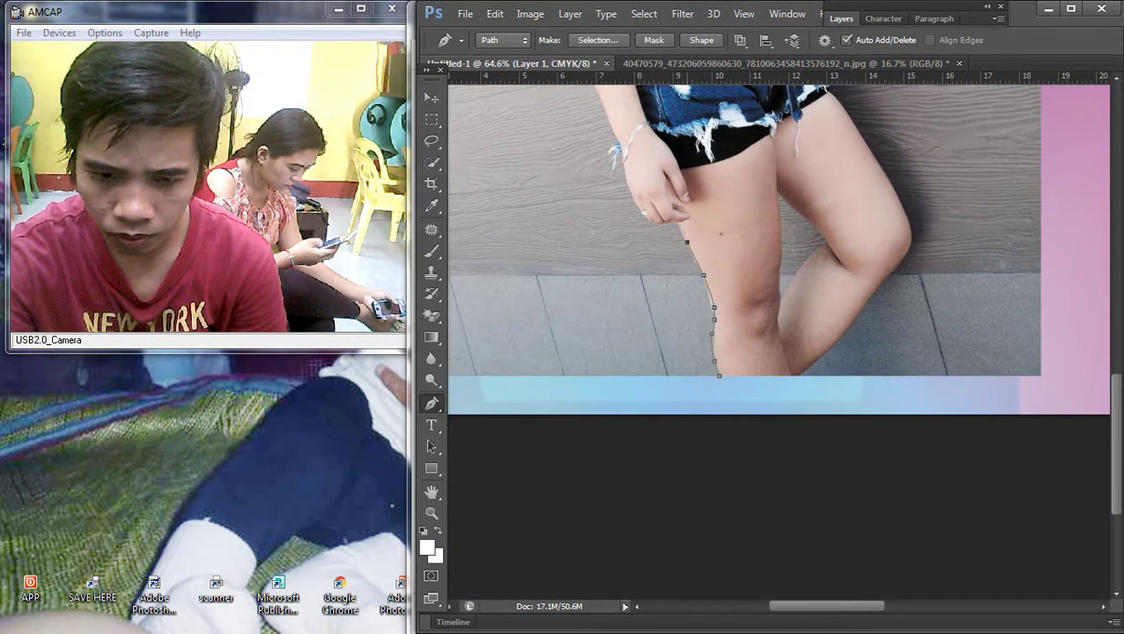
scroll(666, 201, up, 4)
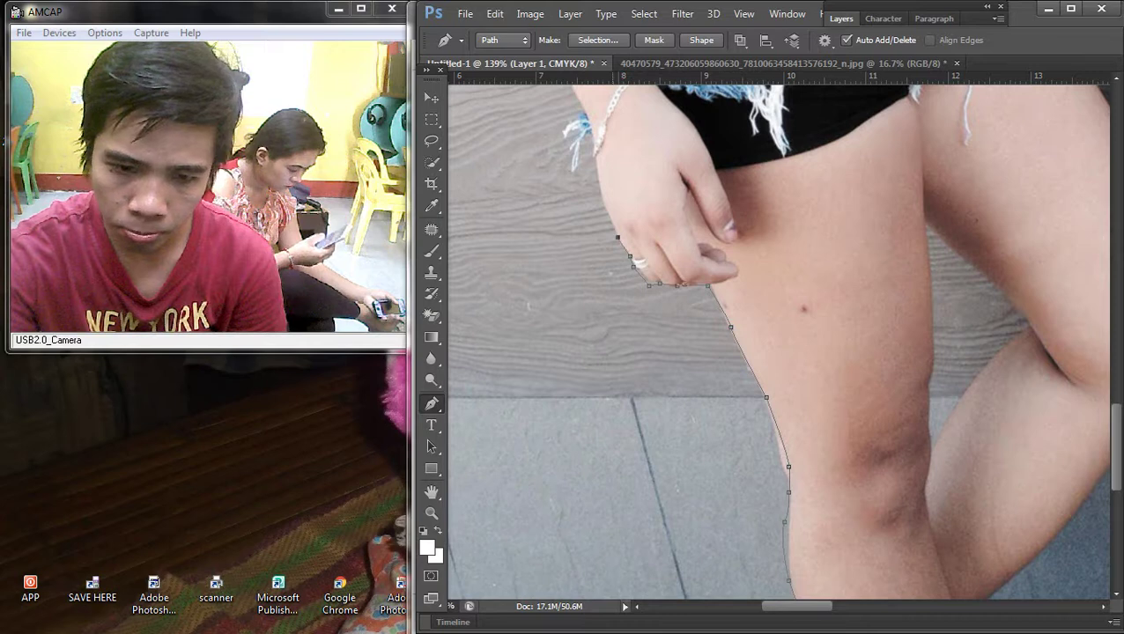
scroll(590, 154, up, 3)
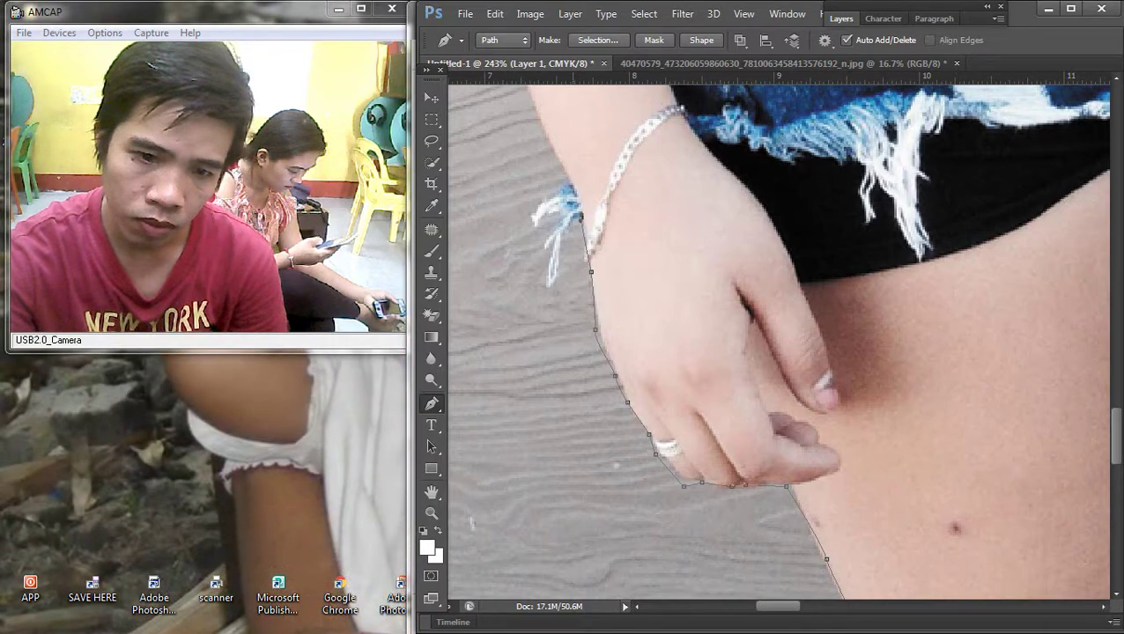
scroll(783, 340, down, 3)
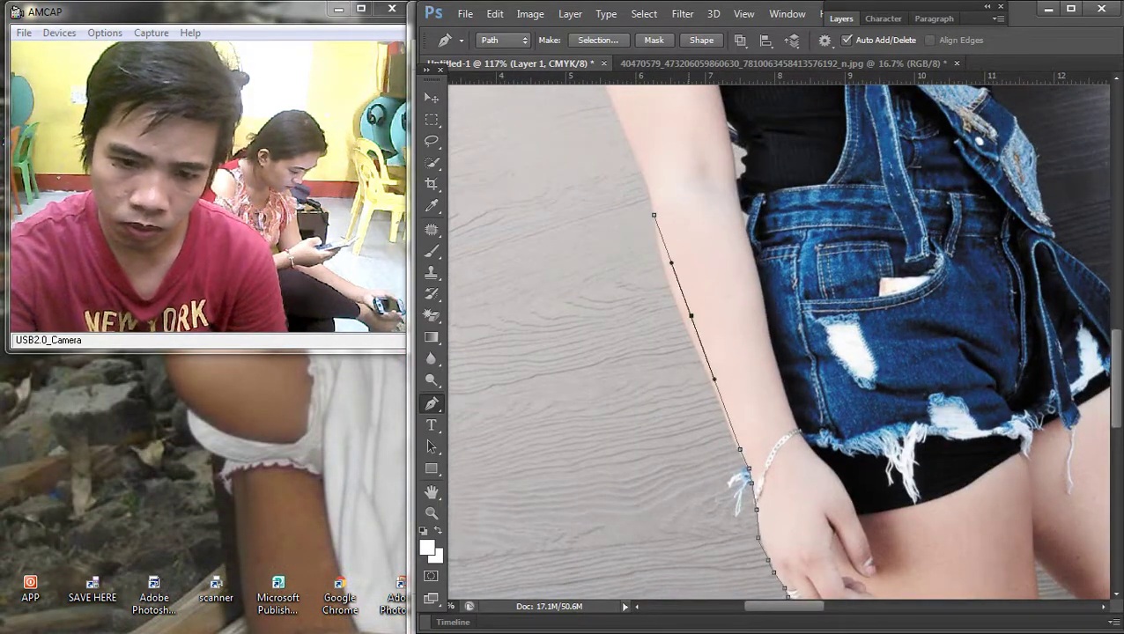
scroll(783, 341, up, 1)
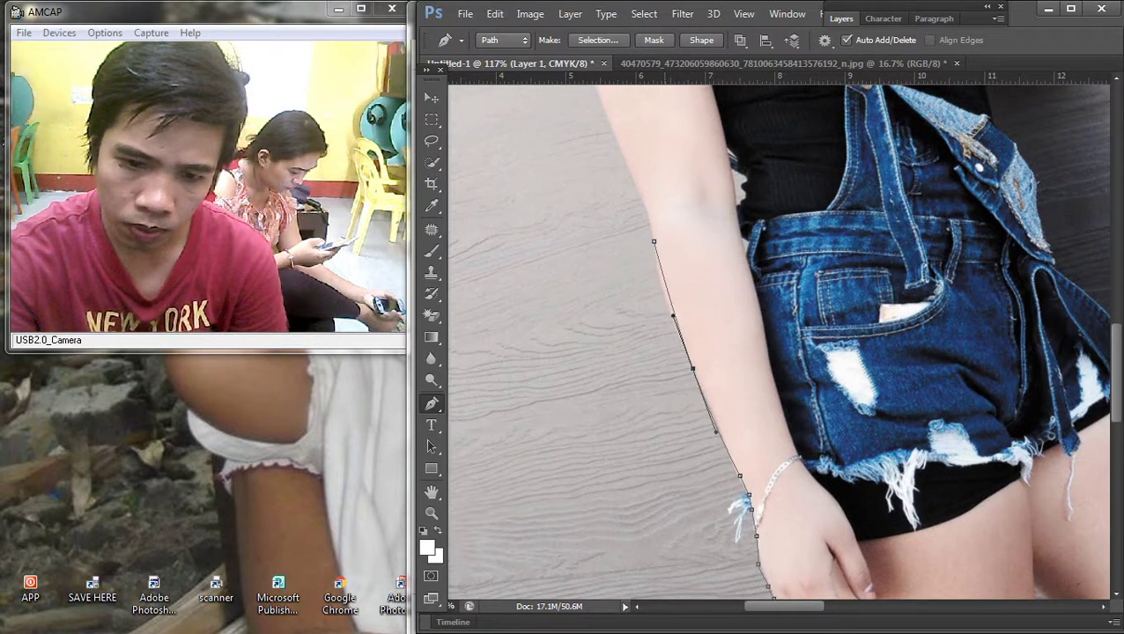
scroll(783, 336, up, 5)
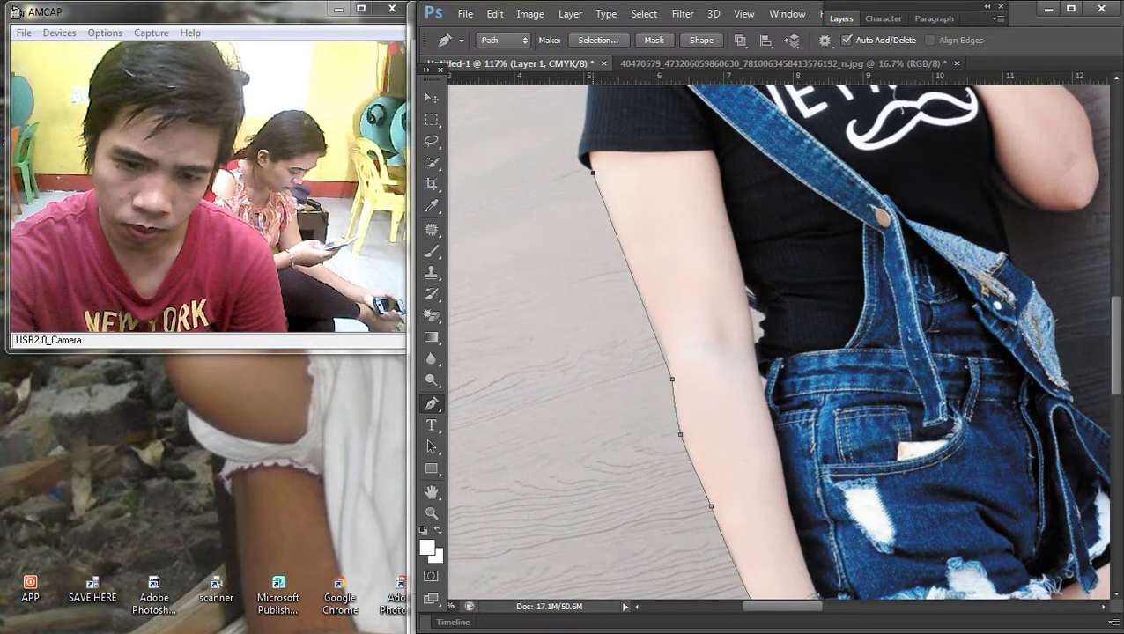
scroll(783, 340, up, 4)
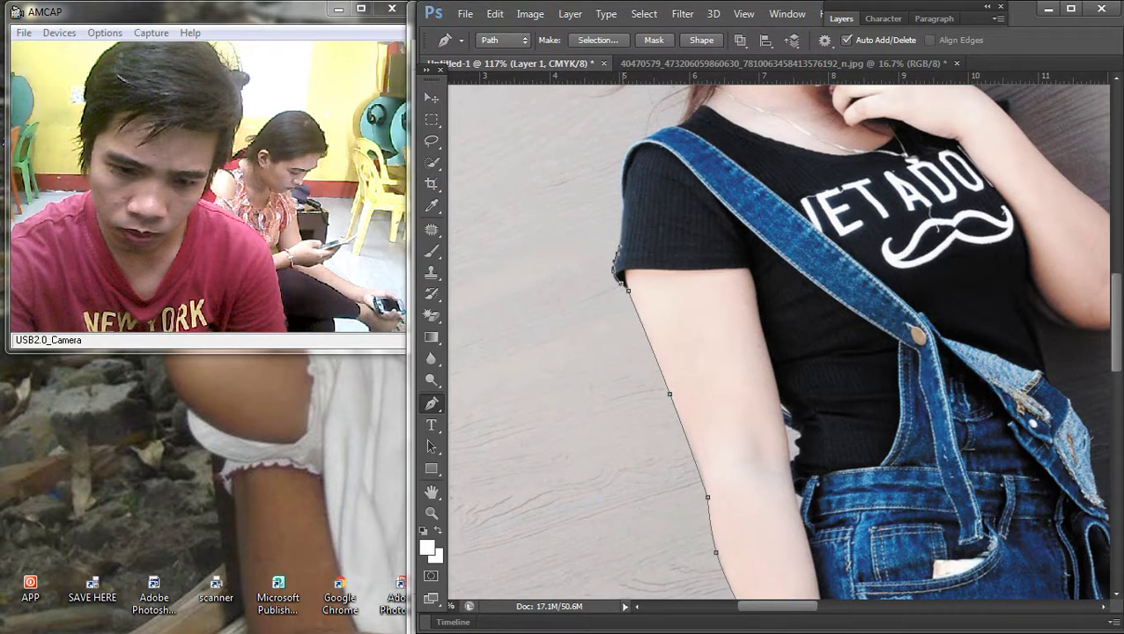
scroll(783, 340, up, 2)
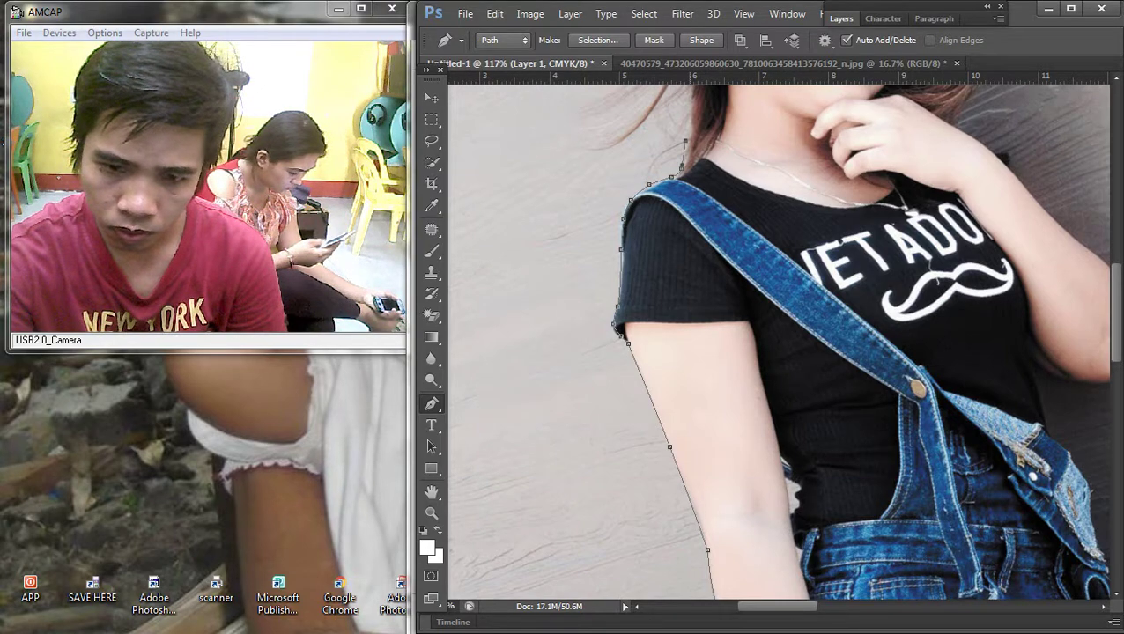
scroll(686, 132, down, 3)
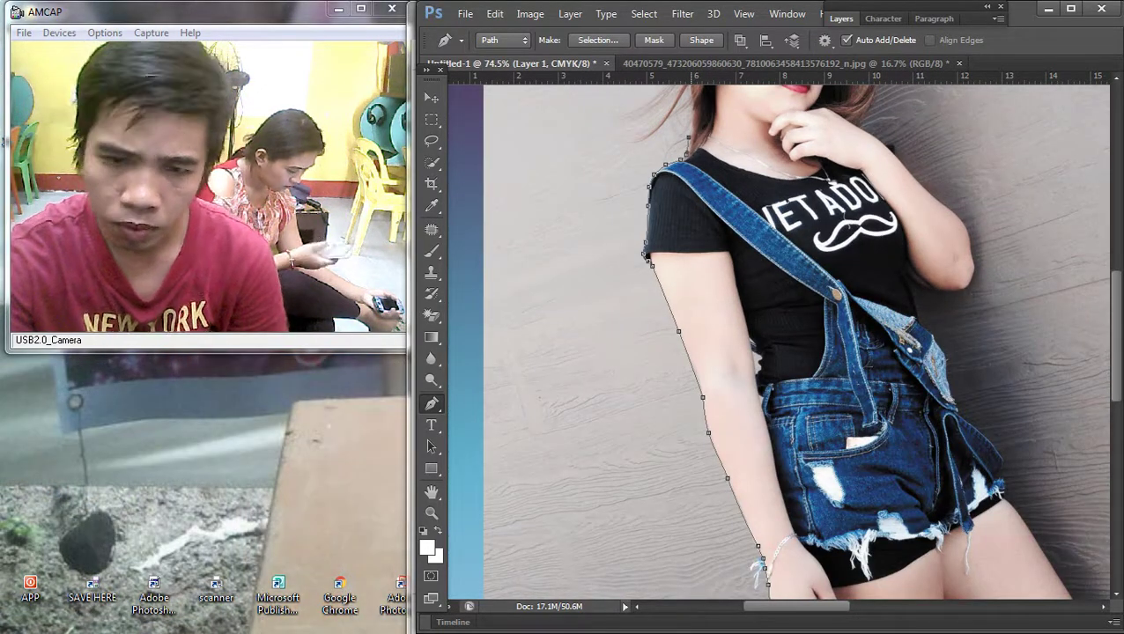
scroll(629, 280, up, 5)
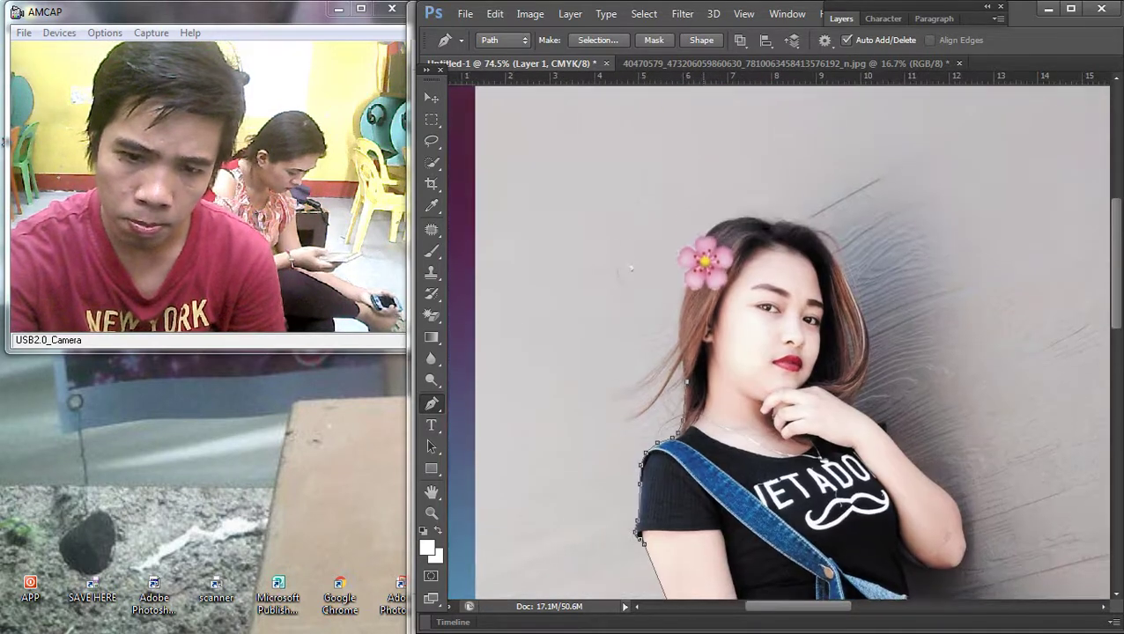
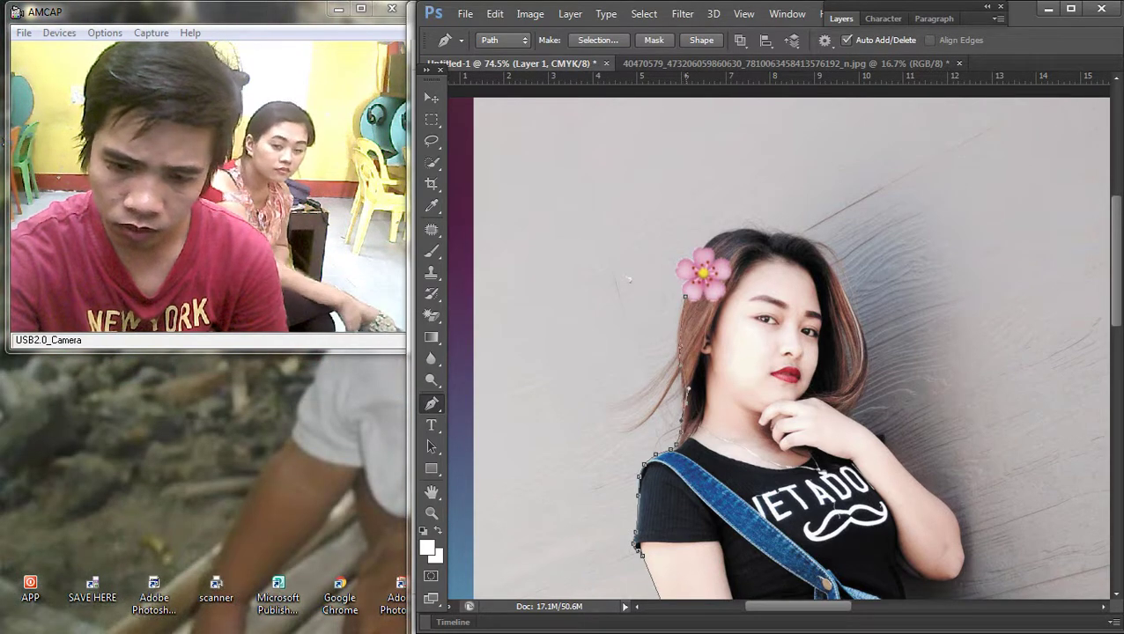
Step: Add pen anchor points along the top of the woman's hair
scroll(629, 280, down, 2)
scroll(631, 352, up, 6)
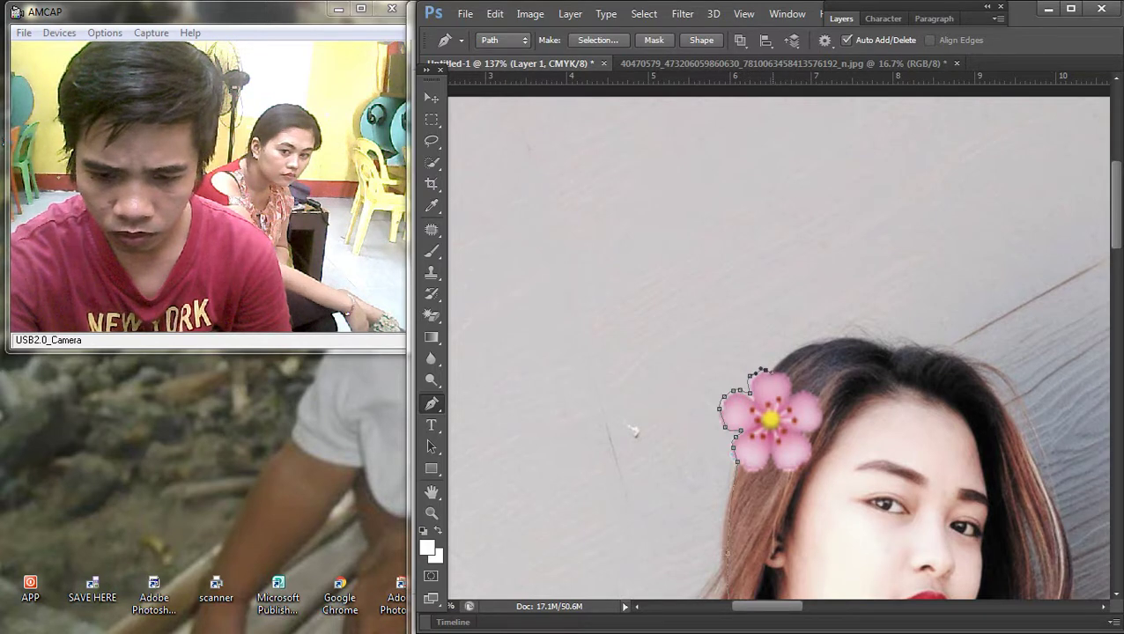
click(833, 337)
click(887, 351)
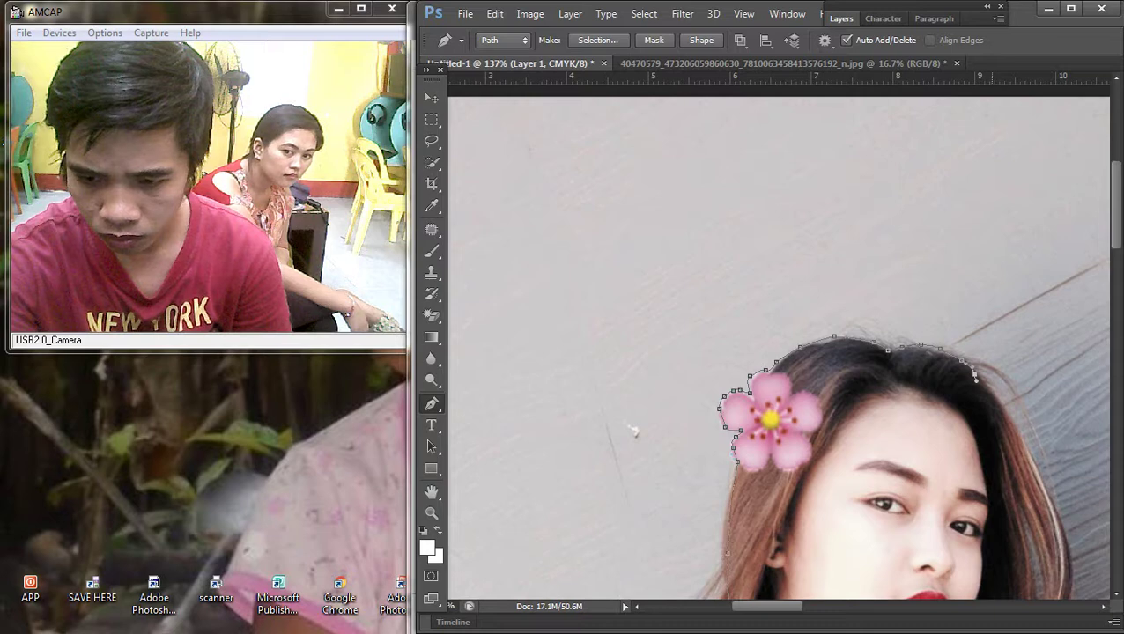
scroll(632, 430, down, 3)
scroll(632, 430, up, 2)
Step: Continue the path down her body, curving the segment along the leg edge
scroll(632, 430, right, 1)
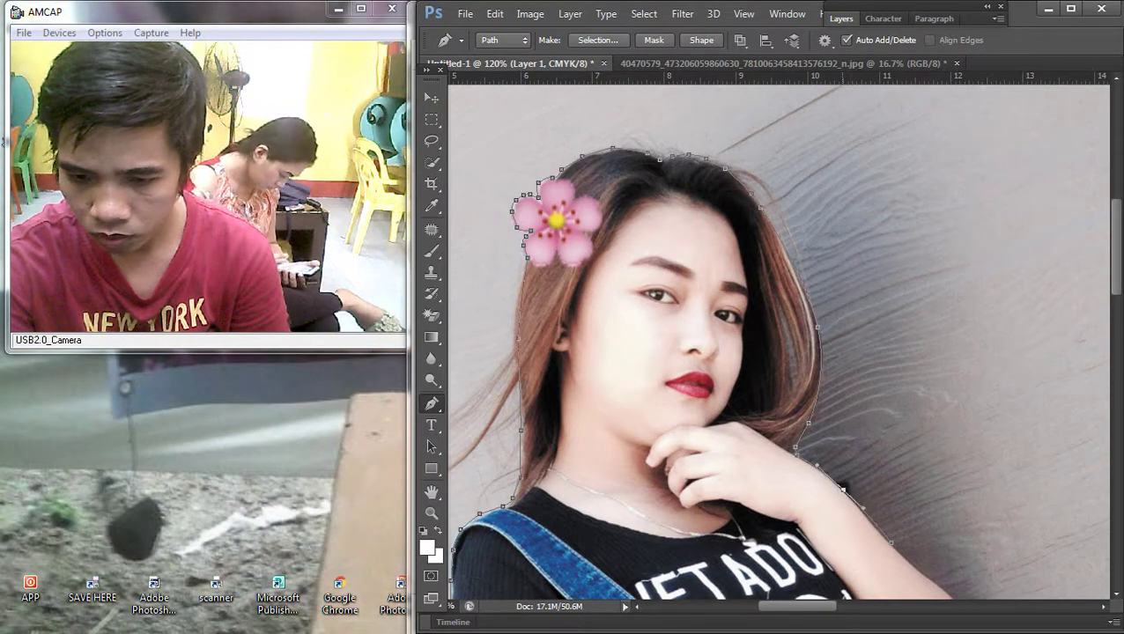
scroll(774, 343, down, 5)
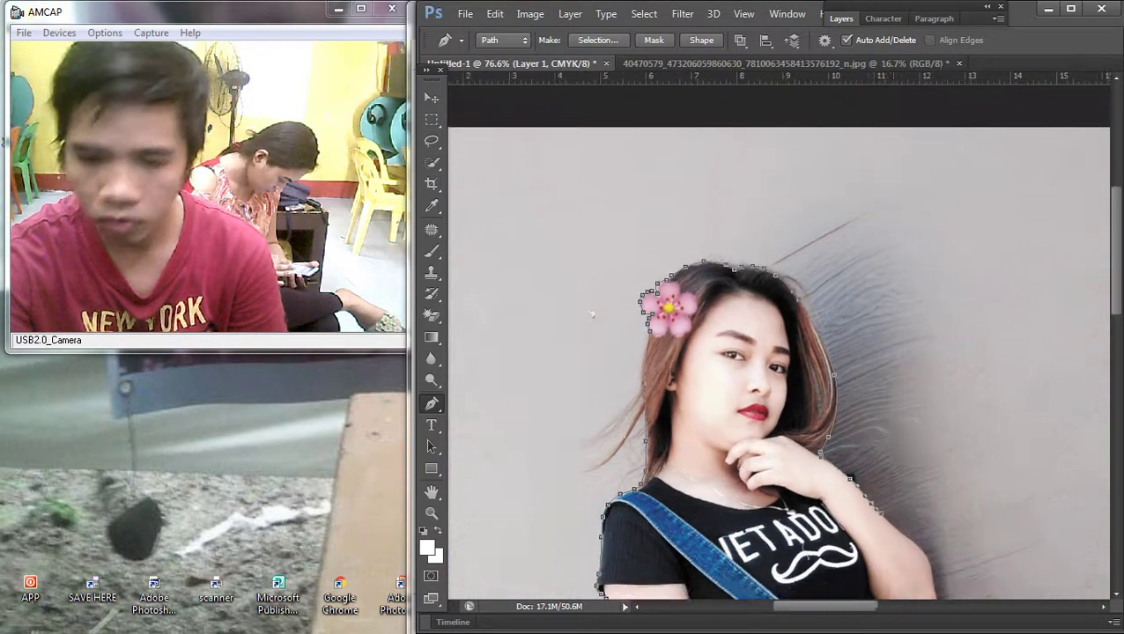
scroll(775, 344, up, 4)
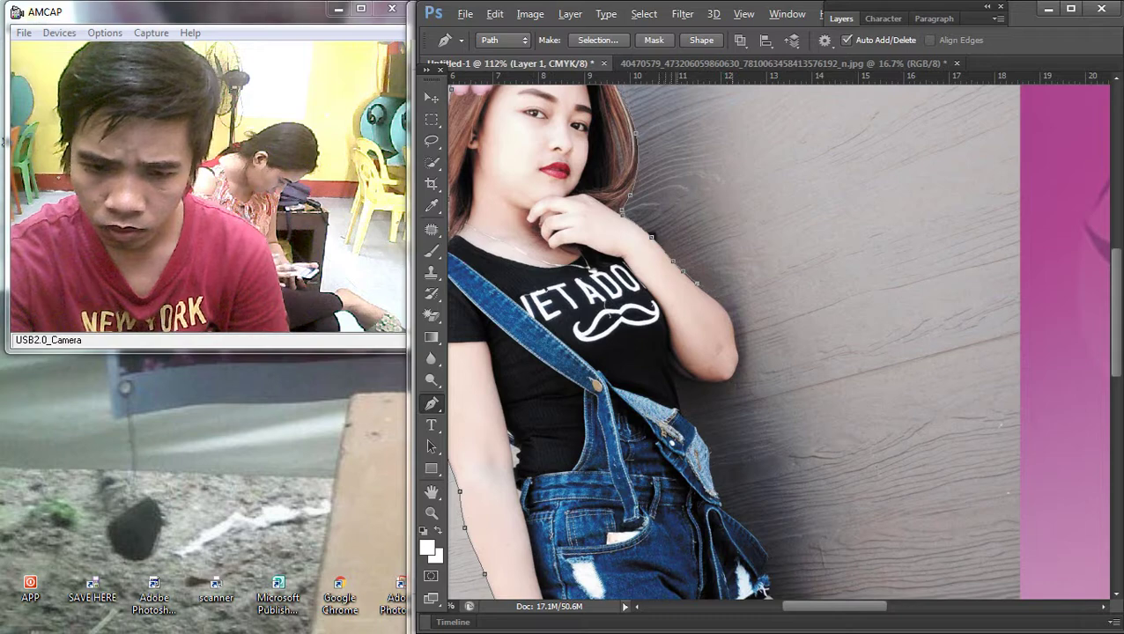
scroll(731, 291, up, 2)
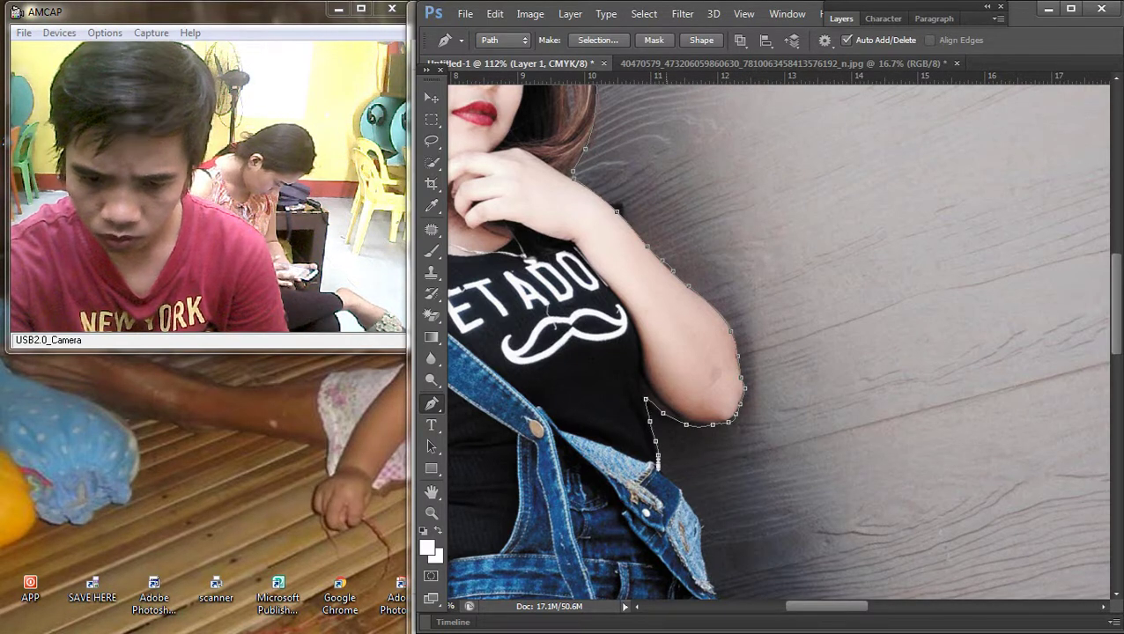
scroll(682, 355, down, 5)
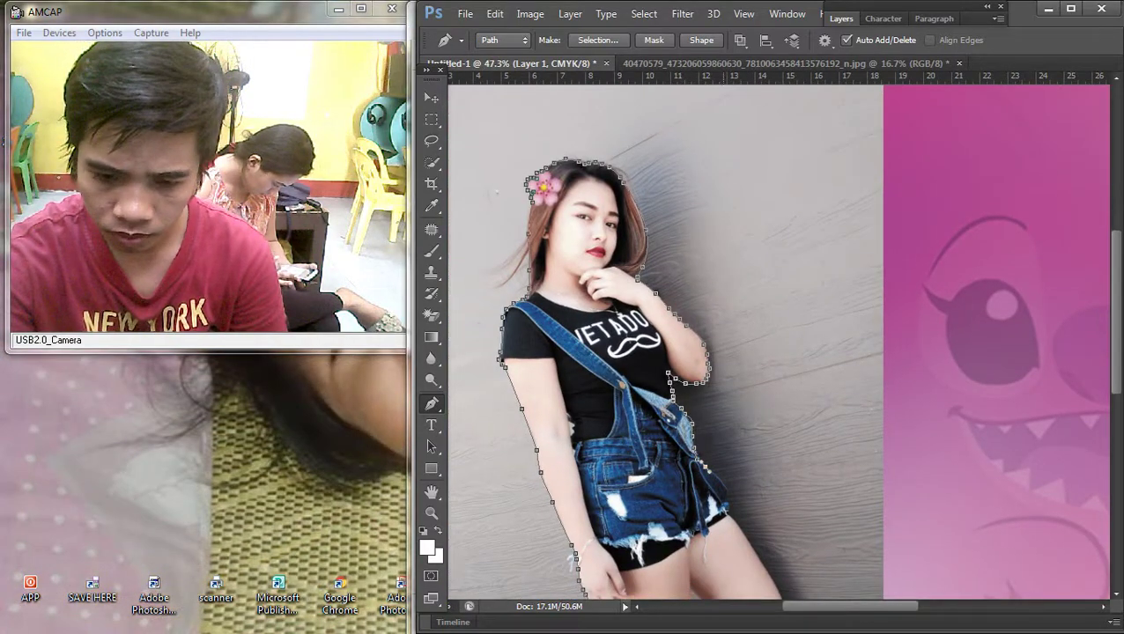
scroll(754, 507, up, 5)
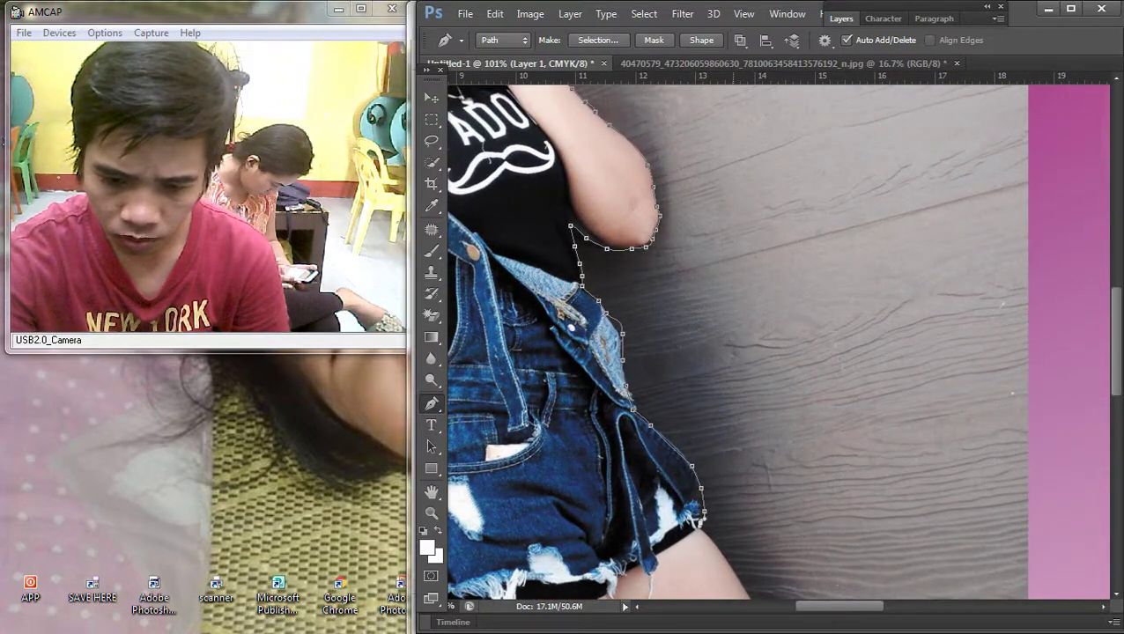
scroll(784, 335, down, 3)
scroll(880, 308, up, 3)
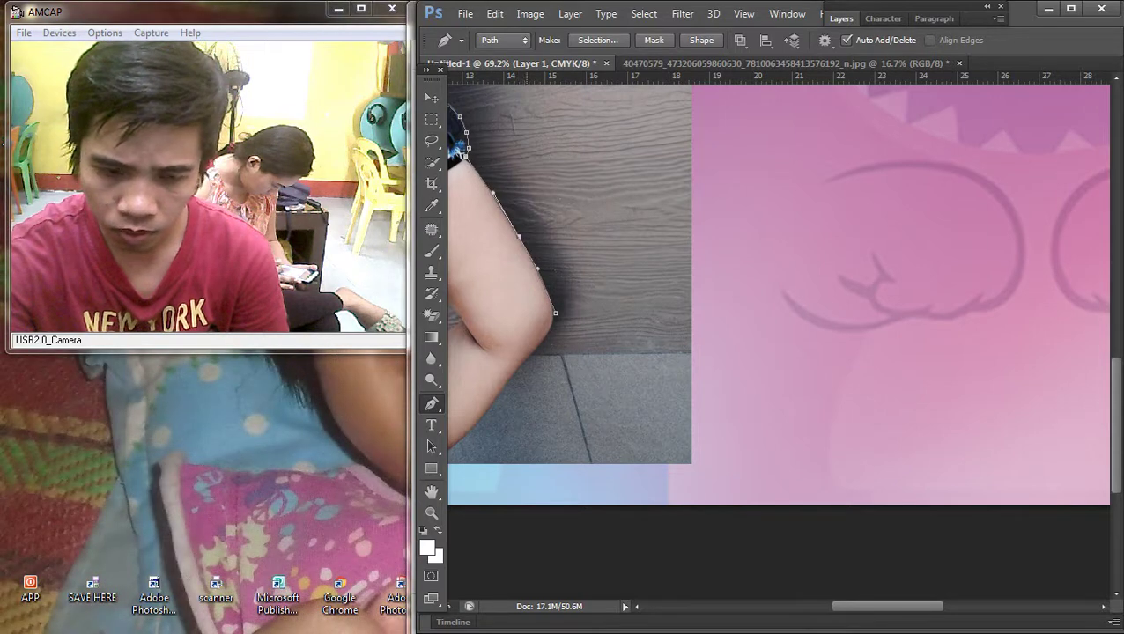
scroll(779, 291, down, 1)
scroll(779, 290, left, 1)
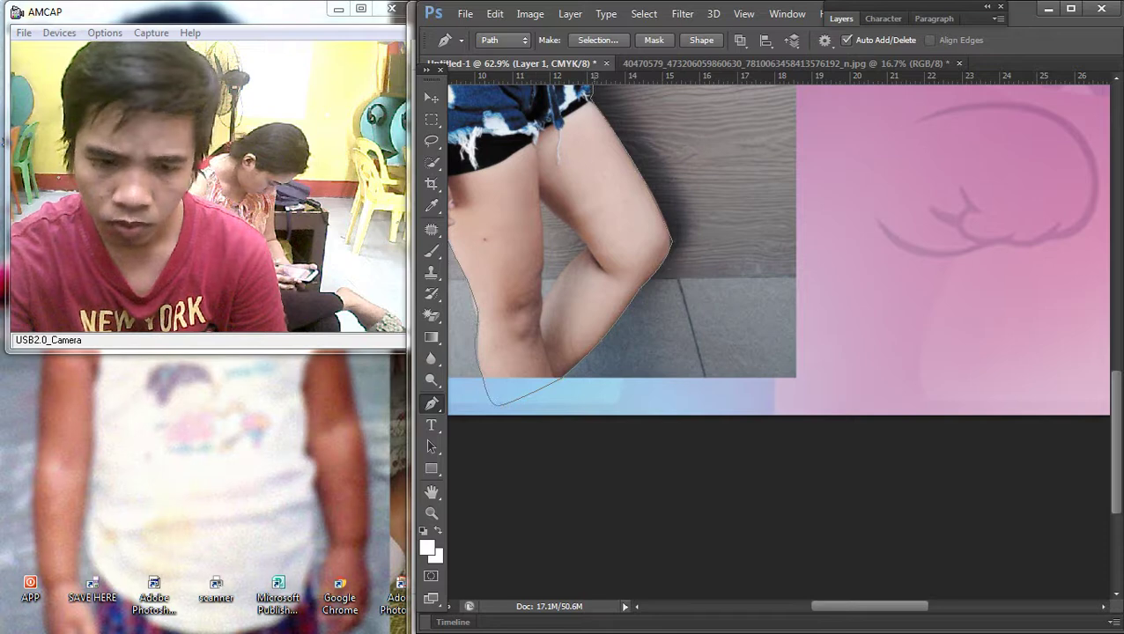
scroll(491, 400, up, 8)
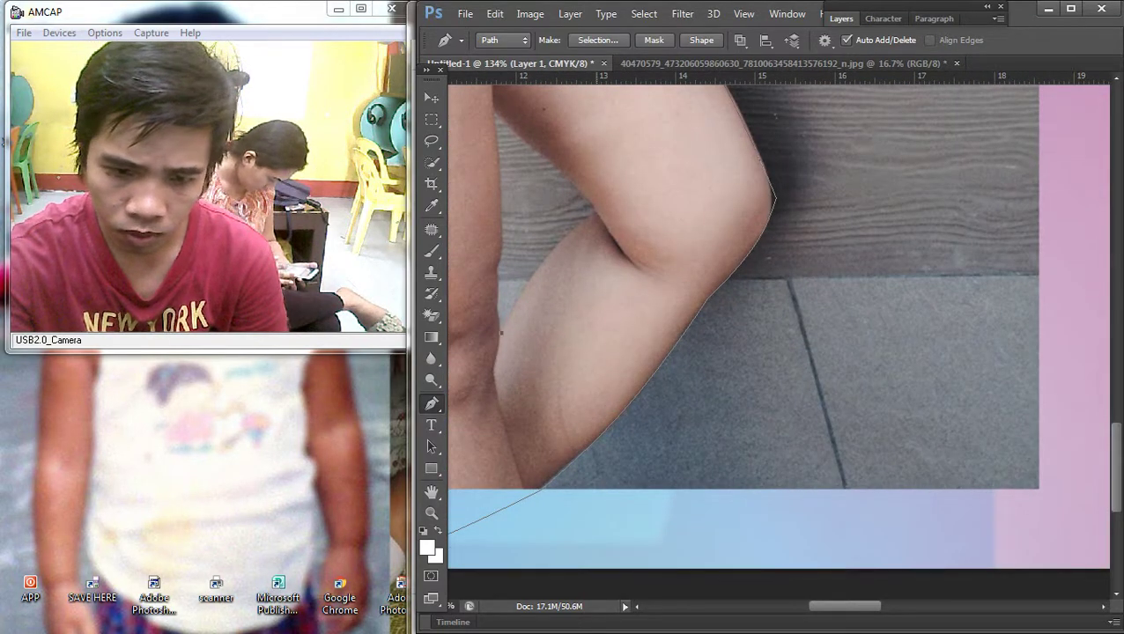
drag(500, 333, 498, 345)
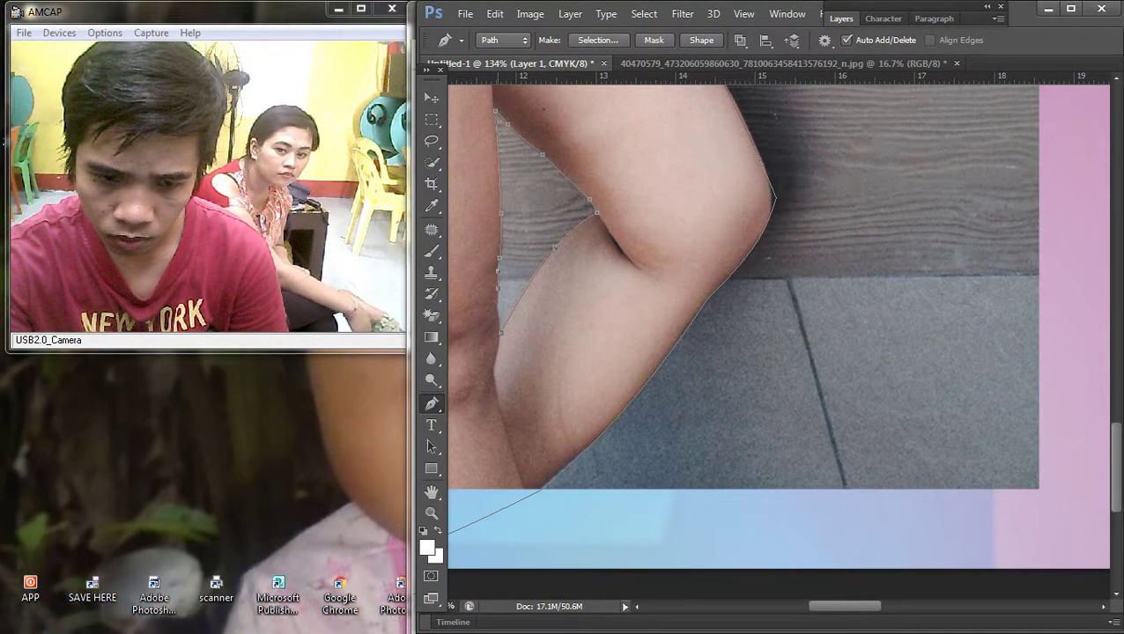
scroll(707, 252, down, 10)
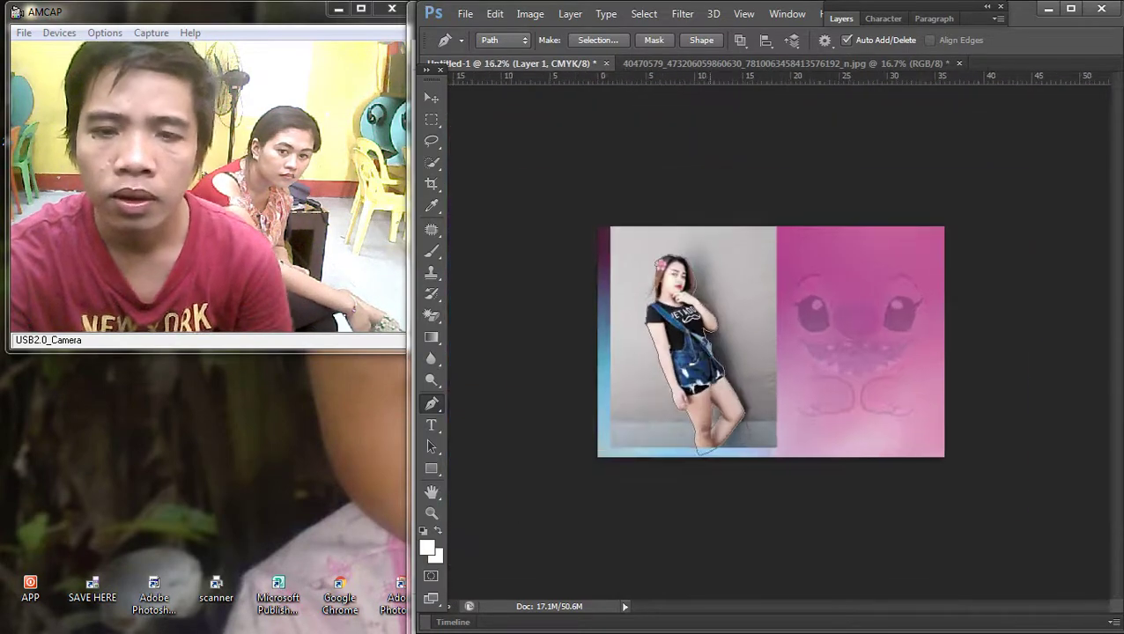
Step: Turn the traced path into a selection with a 2-pixel feather
right_click(706, 252)
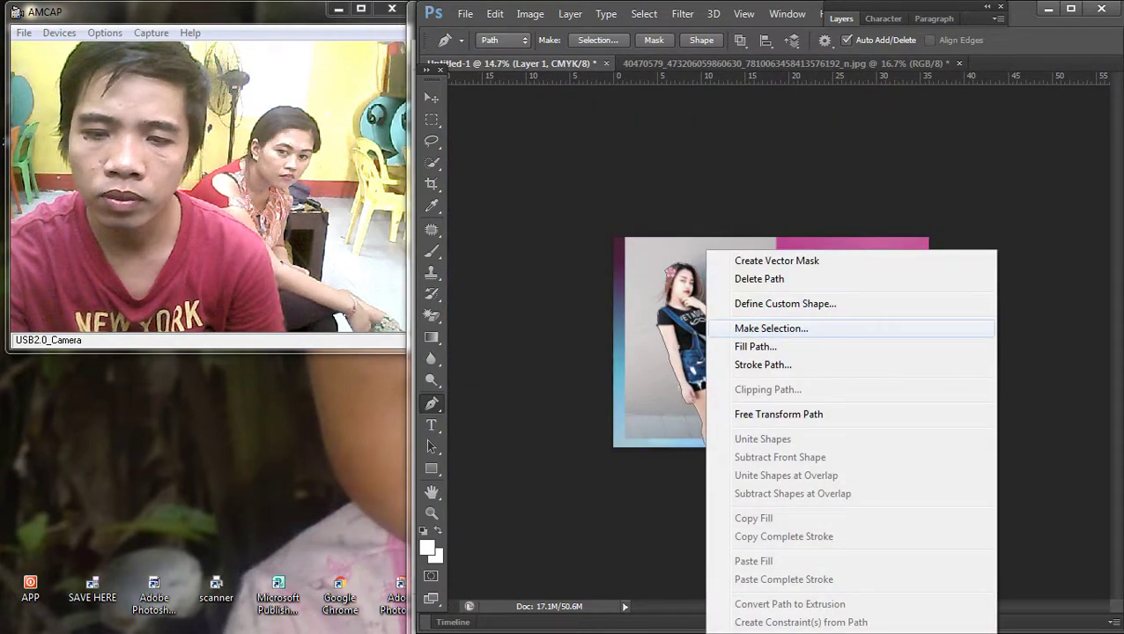
click(771, 327)
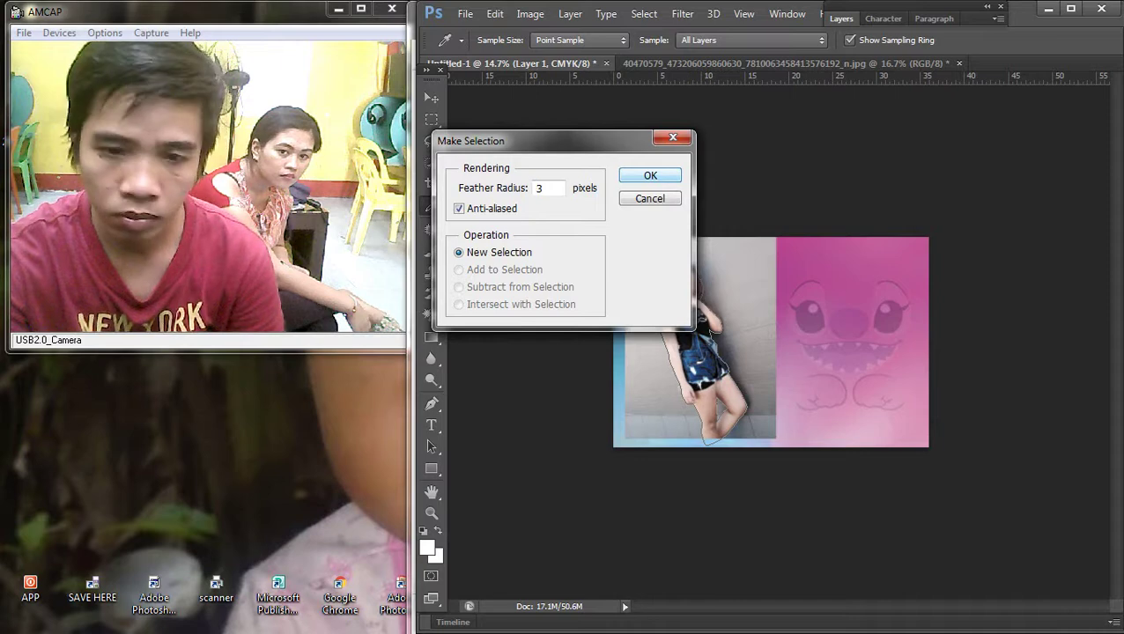
text(2)
key(Return)
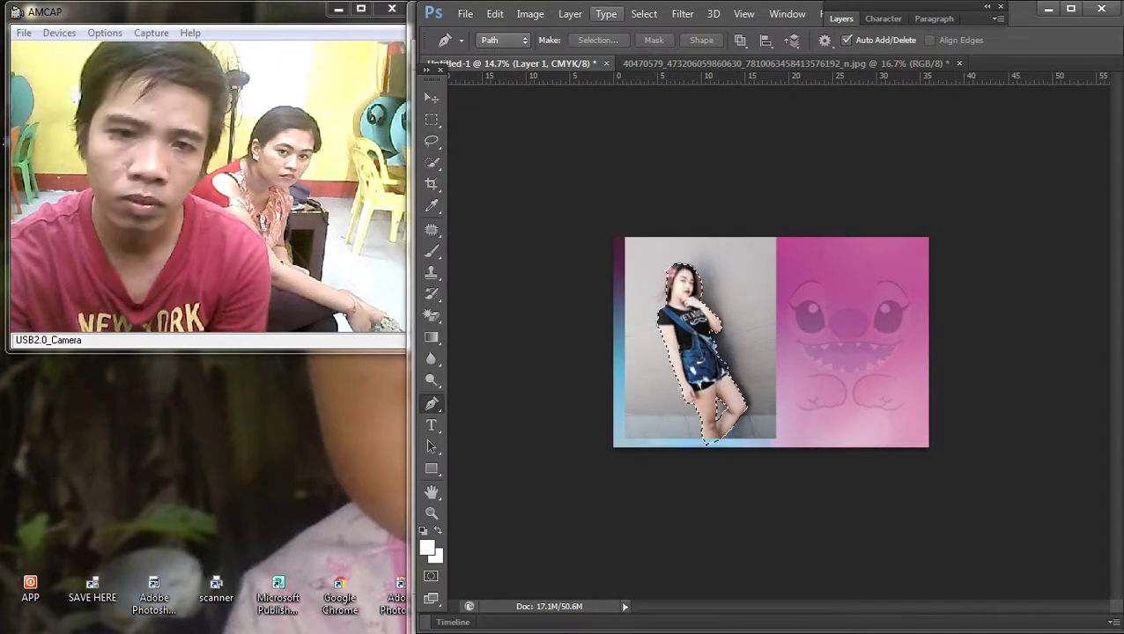
Step: Invert the selection, delete the grey backdrop, and deselect
click(643, 13)
click(669, 77)
key(Delete)
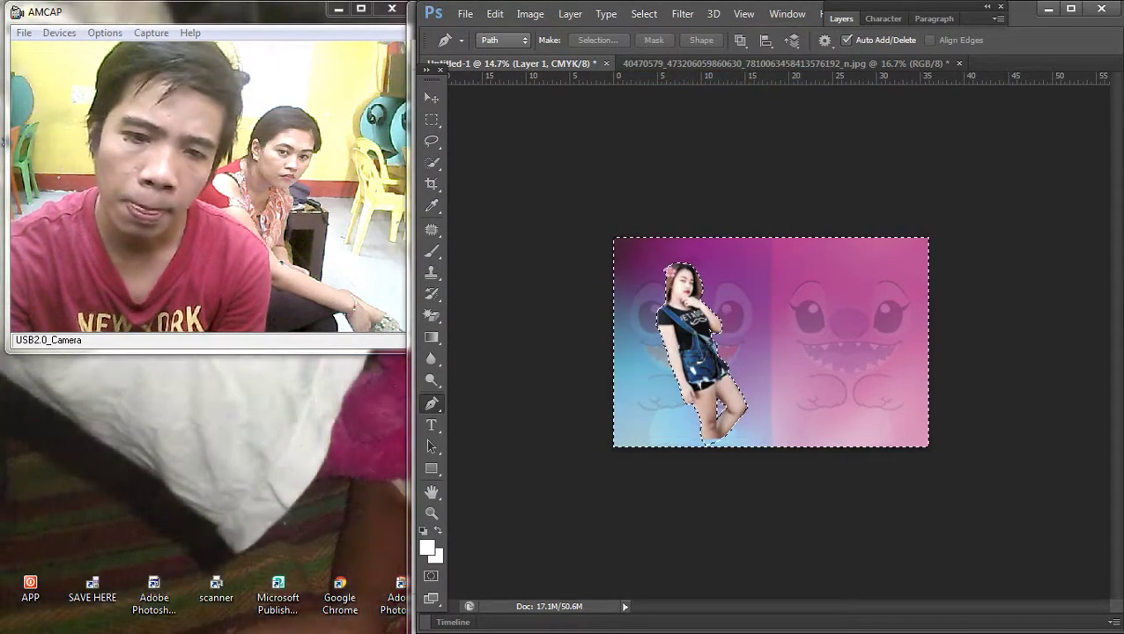
key(m)
right_click(724, 278)
click(757, 290)
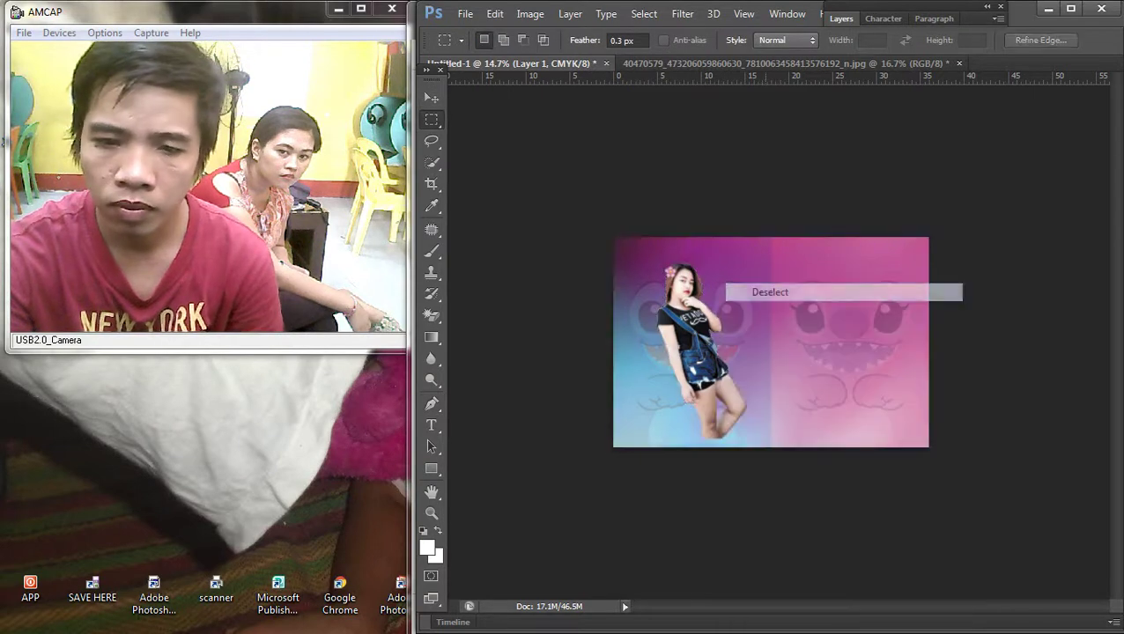
key(ctrl+plus)
key(ctrl+plus)
Step: Move the cut-out woman toward the upper left of the banner
key(v)
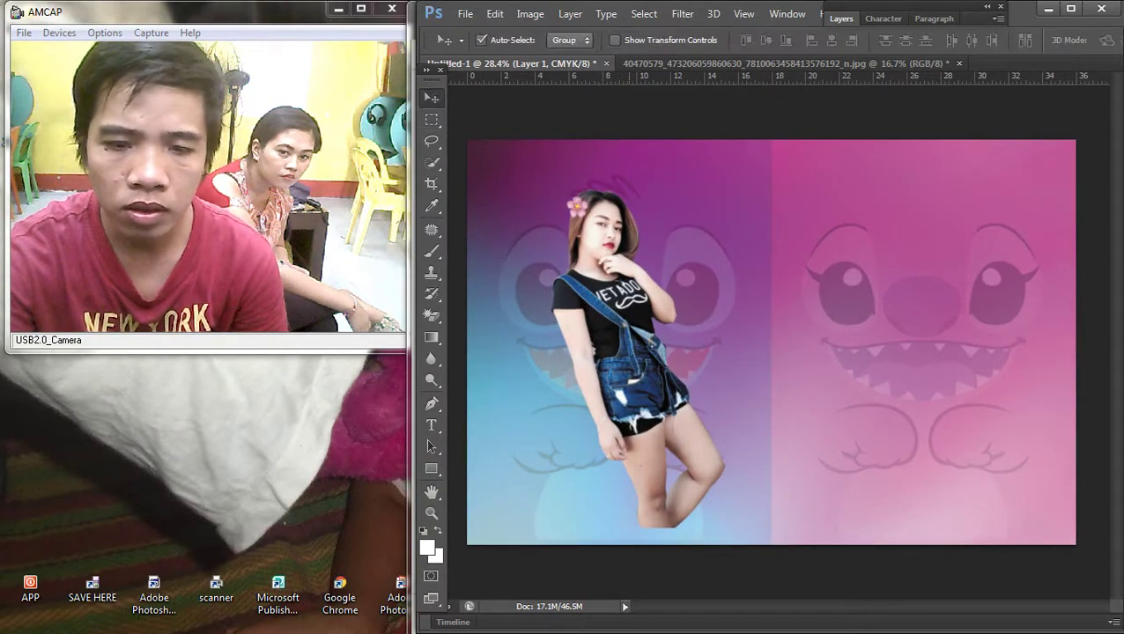
drag(647, 304, 602, 295)
key(ctrl+minus)
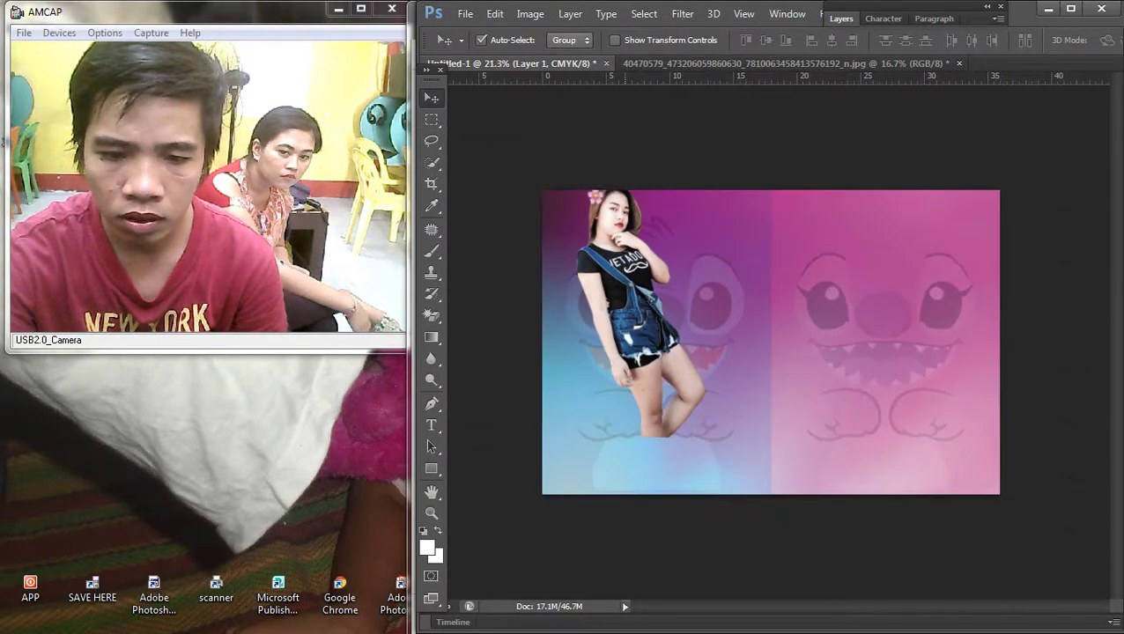
mouse_move(638, 361)
mouse_down()
mouse_move(641, 383)
mouse_move(638, 315)
mouse_move(635, 365)
mouse_move(635, 344)
mouse_up()
Step: Enlarge the woman to about 112% and nudge her up and right
key(ctrl+plus)
key(ctrl+t)
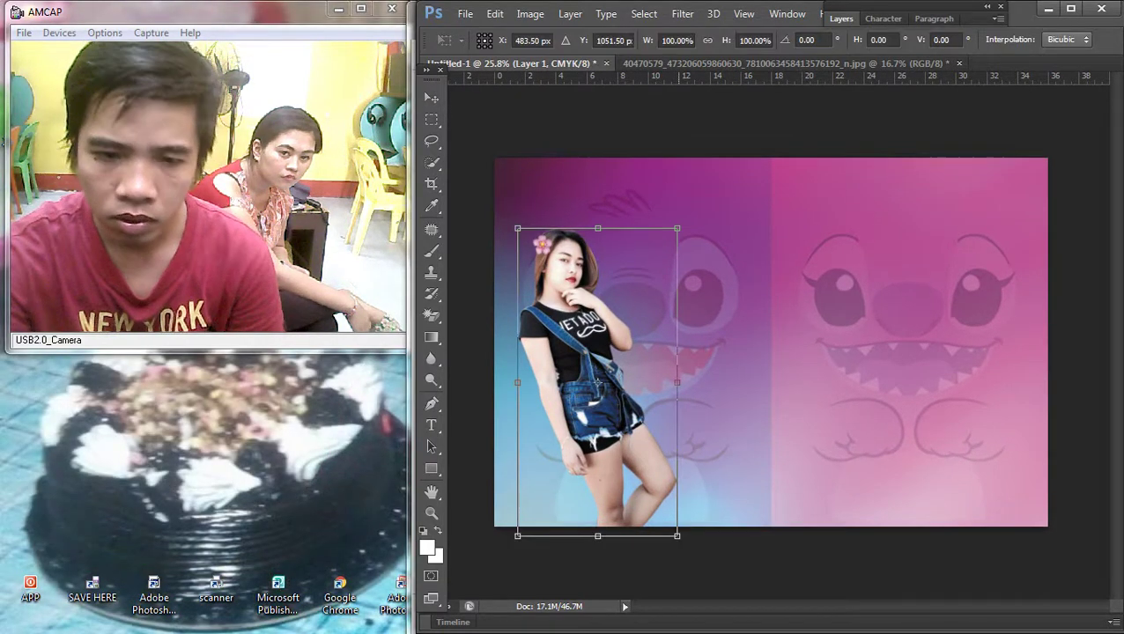
drag(677, 228, 695, 181)
drag(642, 289, 657, 285)
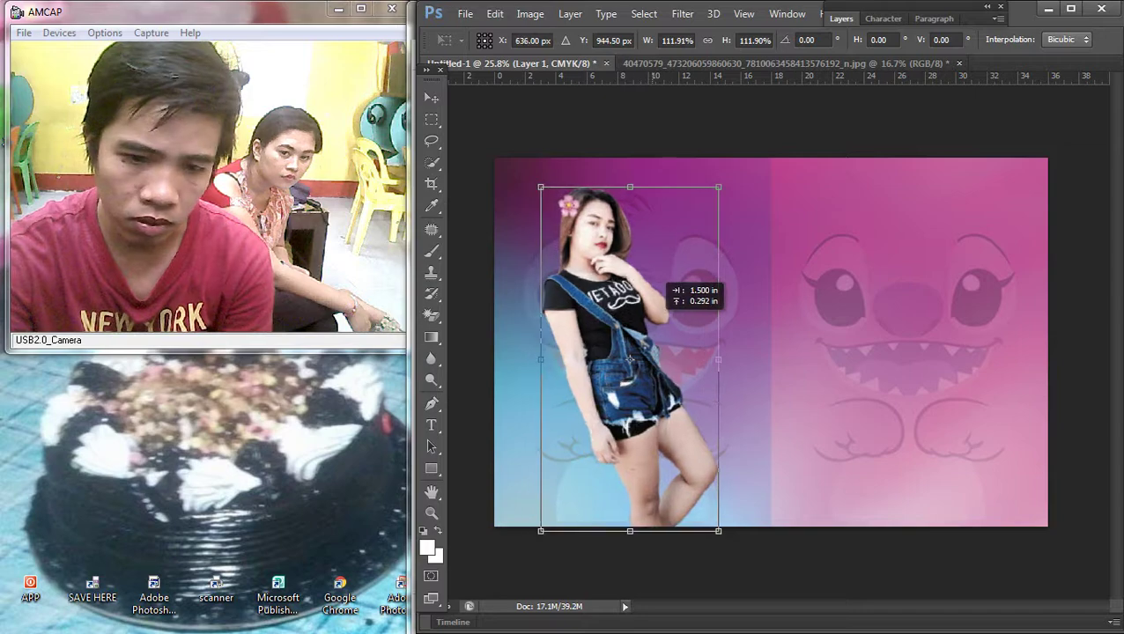
key(Return)
key(ctrl+minus)
key(ctrl+plus)
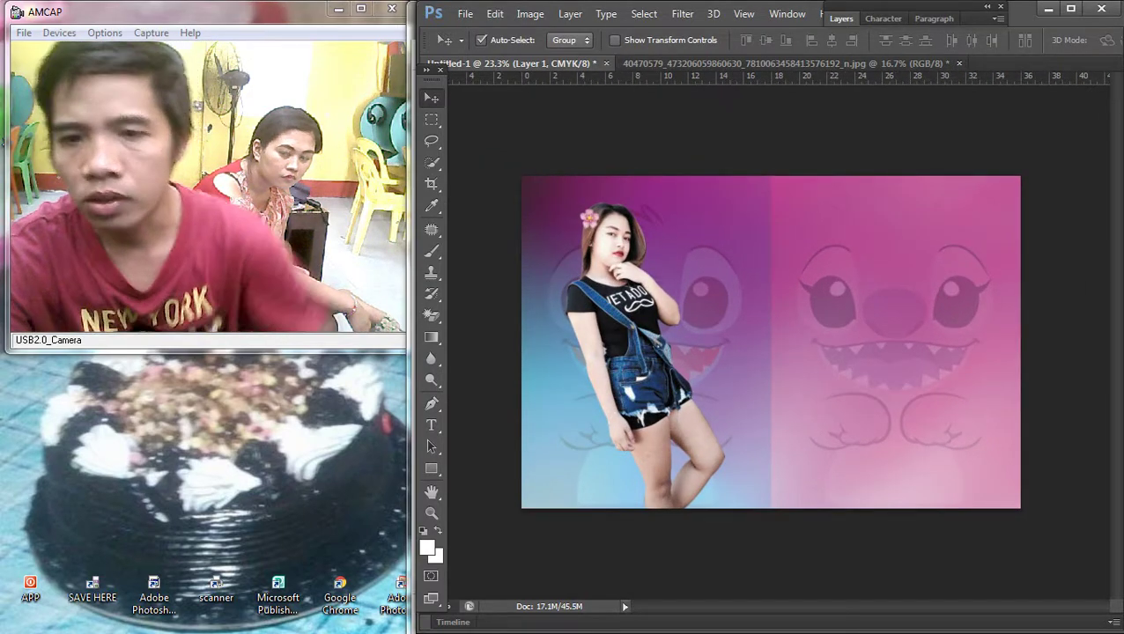
key(F7)
Step: Give the woman's layer a soft pale outer glow of about 49 px
double_click(858, 104)
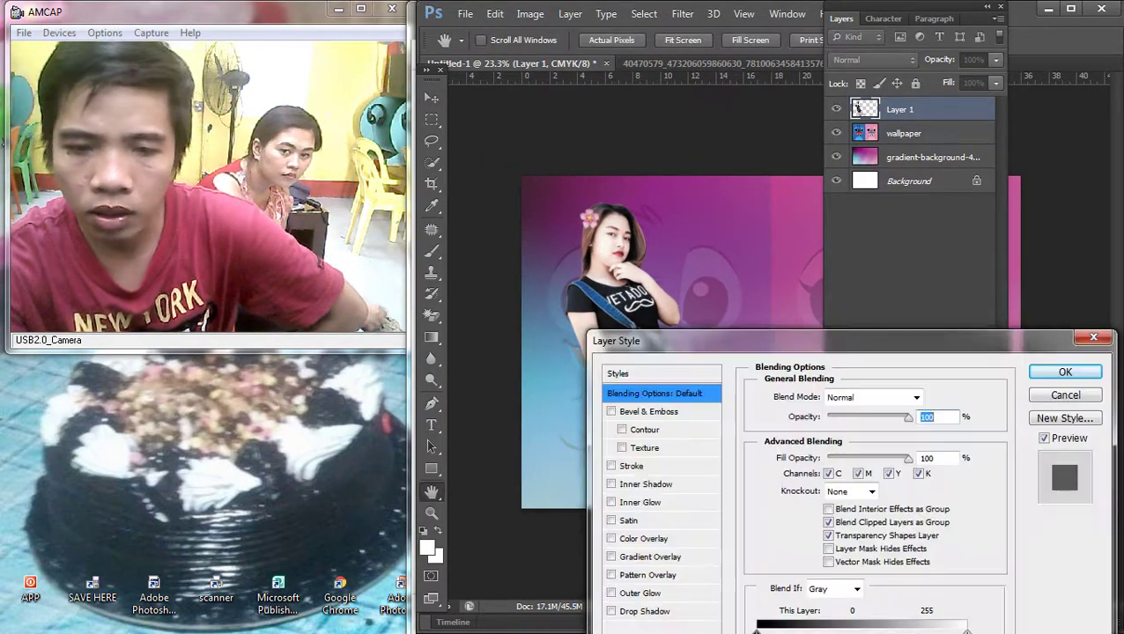
click(639, 592)
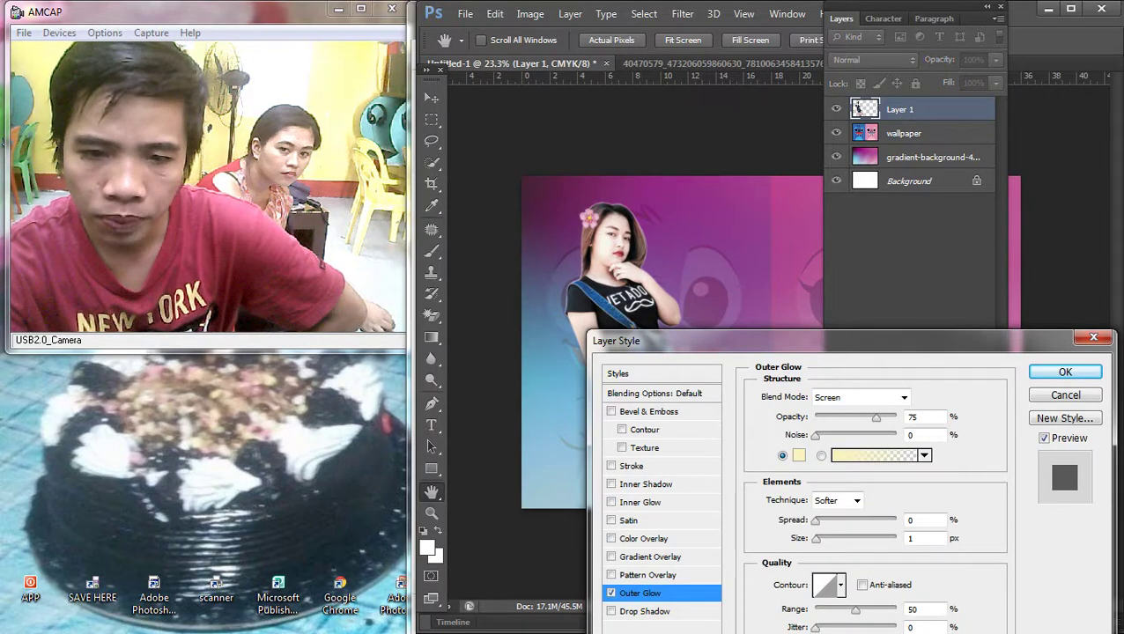
text(35)
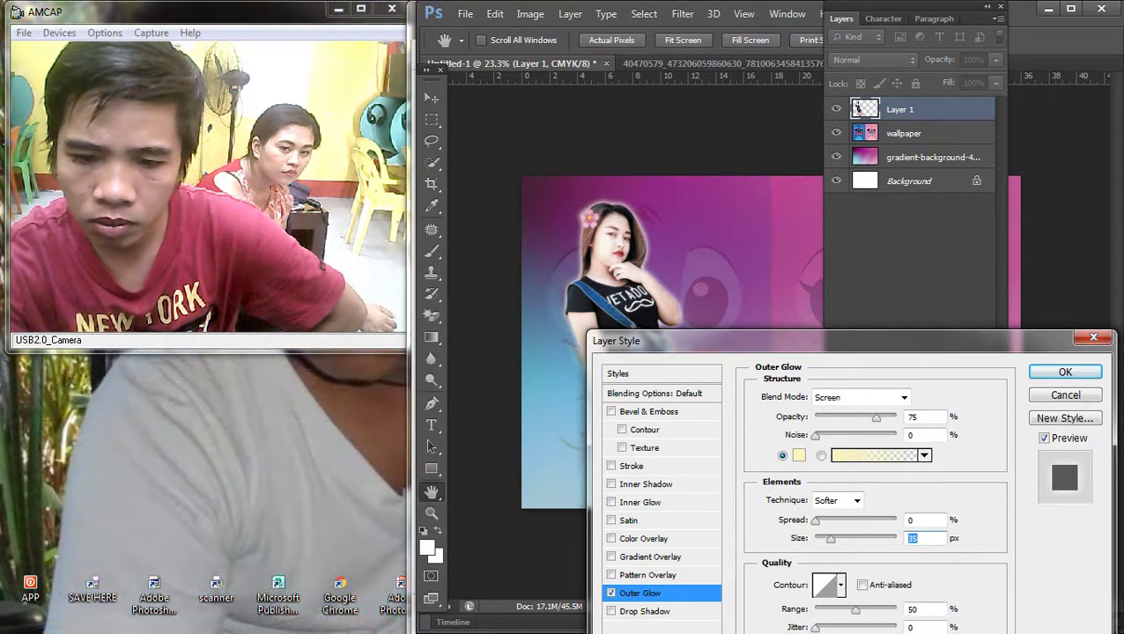
key(shift+Tab)
text(110)
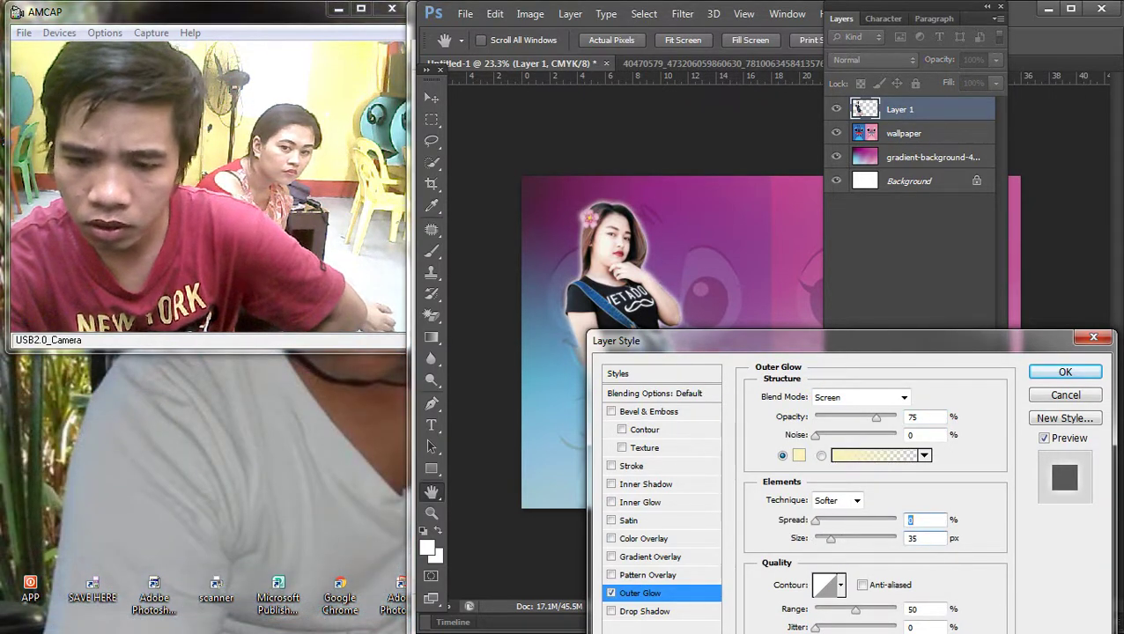
key(shift+Down)
key(shift+Down)
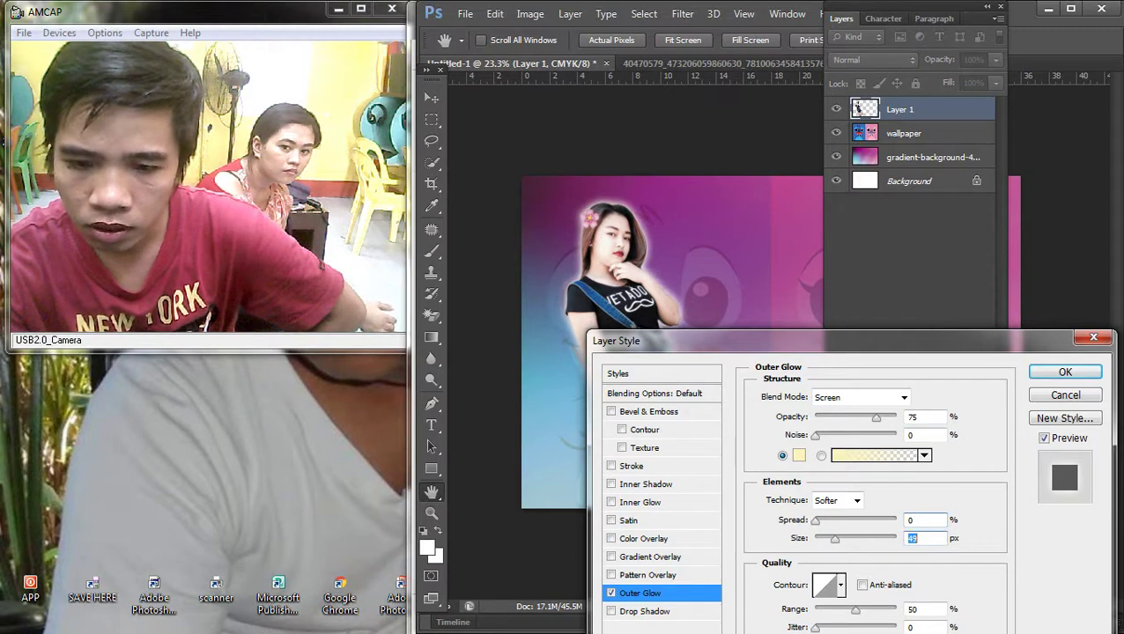
key(Return)
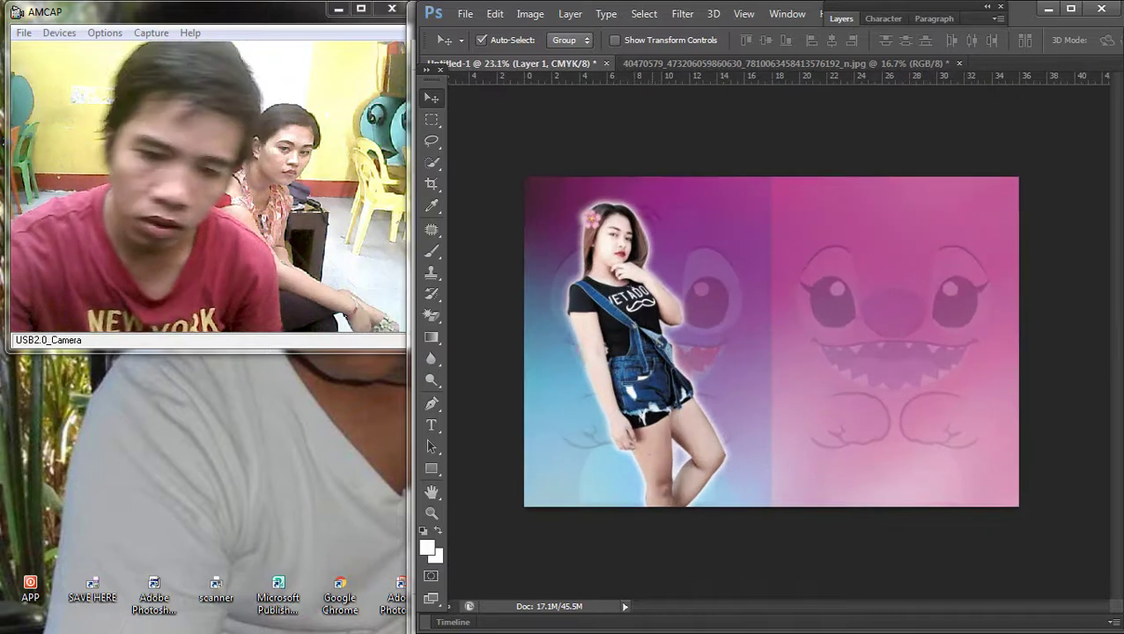
Step: Scale the woman to about 117% and shift her slightly up and left
key(alt+bracketleft)
key(ctrl+t)
key(Escape)
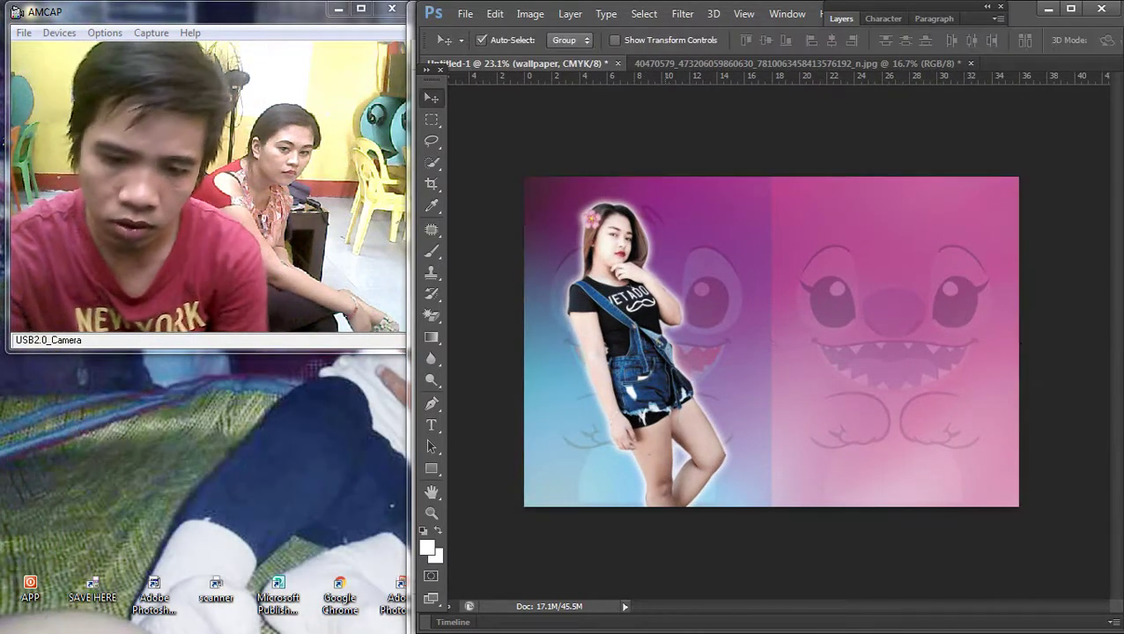
key(alt+bracketright)
key(ctrl+t)
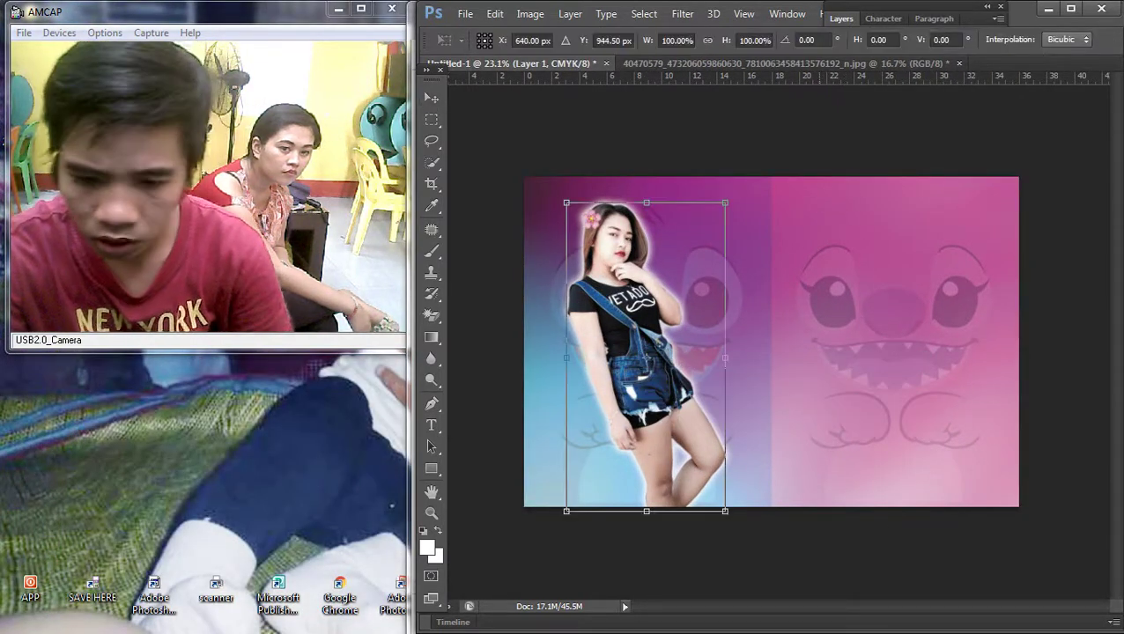
drag(725, 511, 745, 565)
drag(666, 455, 656, 451)
key(Return)
key(ctrl+minus)
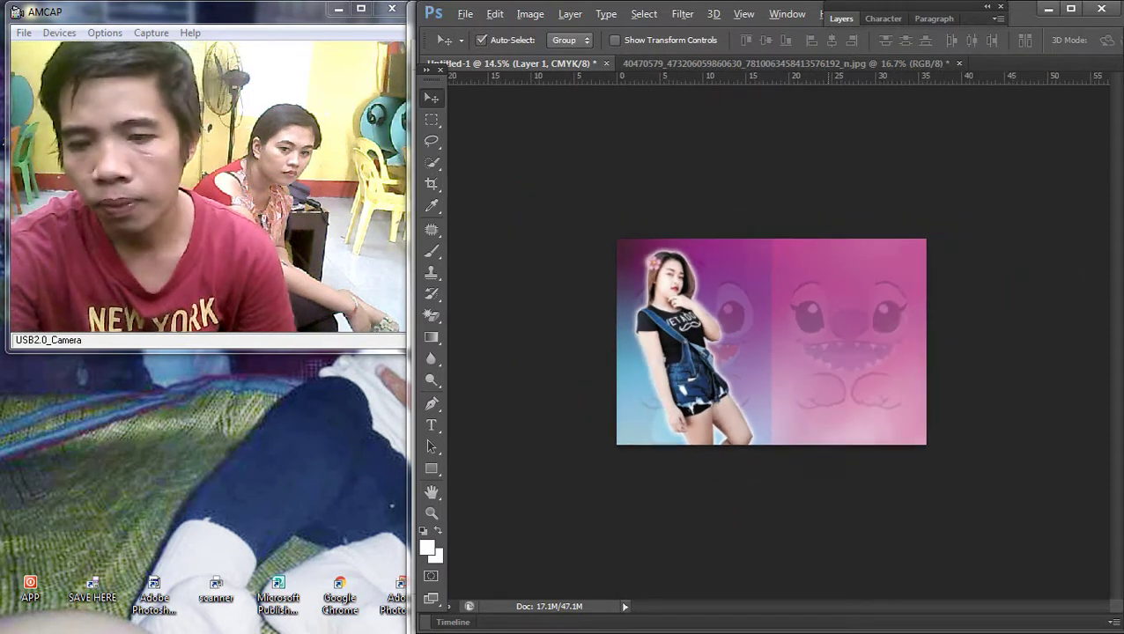
key(ctrl+plus)
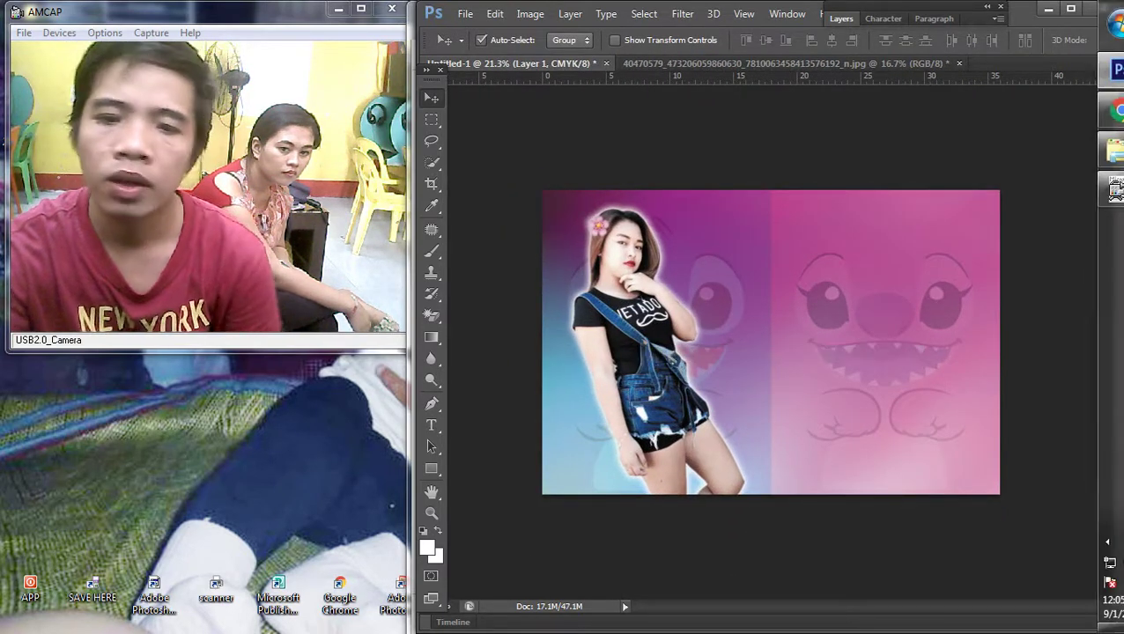
Step: Run a Google Images search for 'vector png'
click(1102, 110)
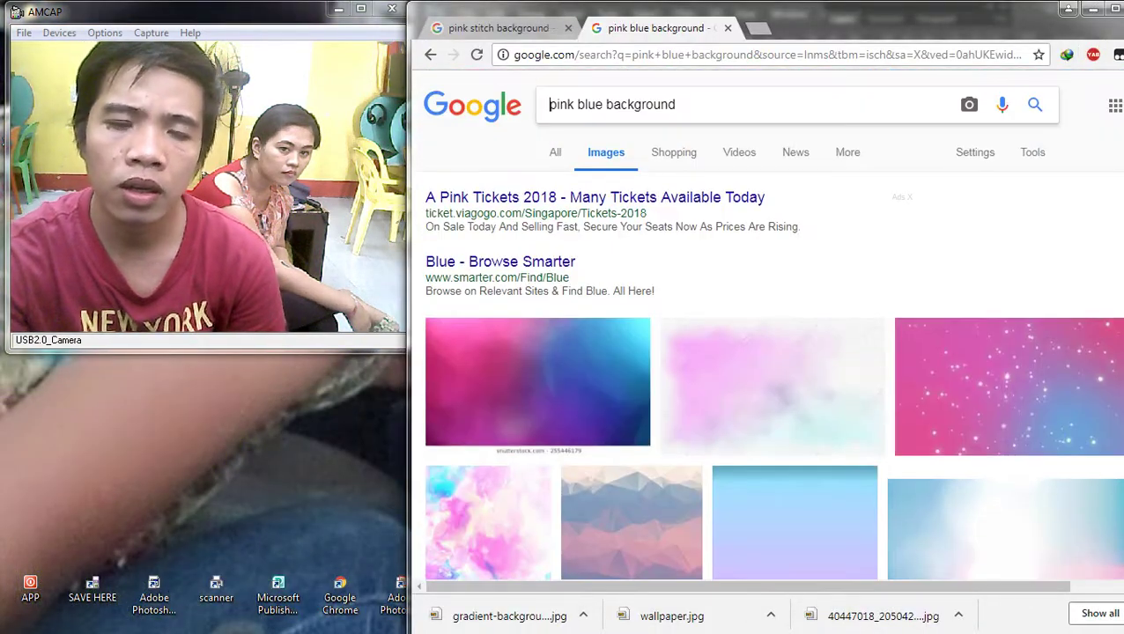
triple_click(710, 110)
text(v)
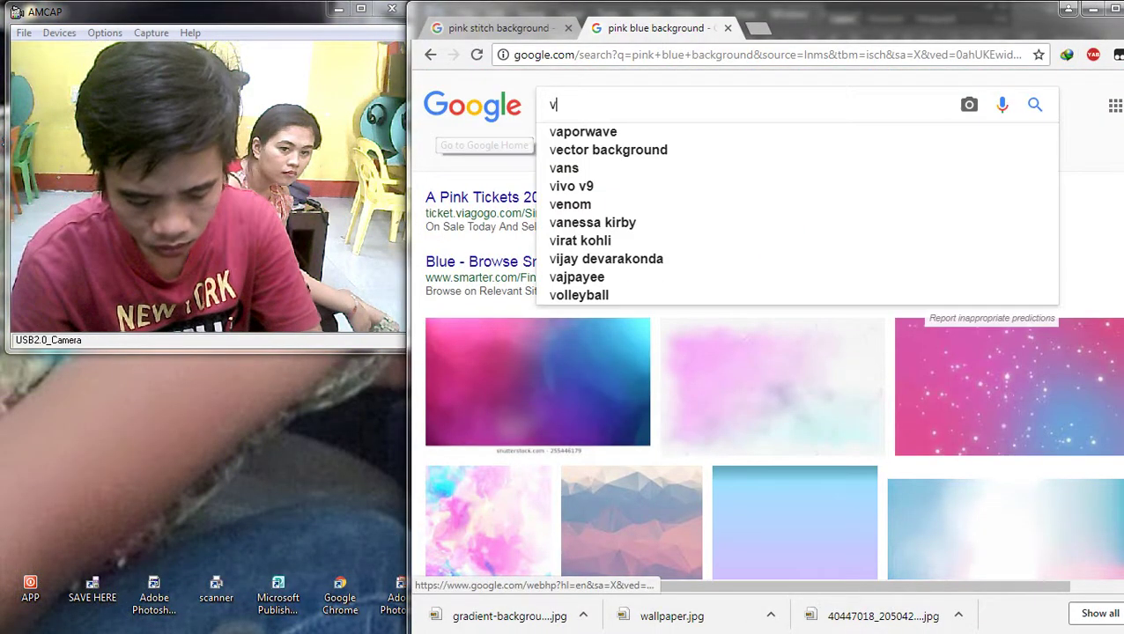
text(ector )
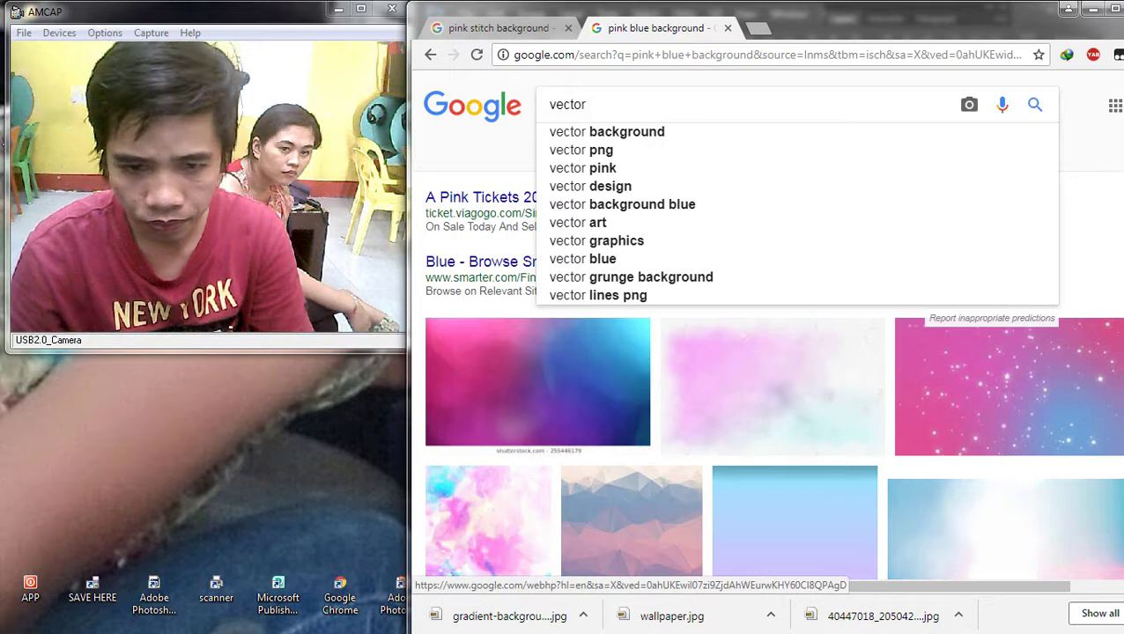
text(png)
key(Return)
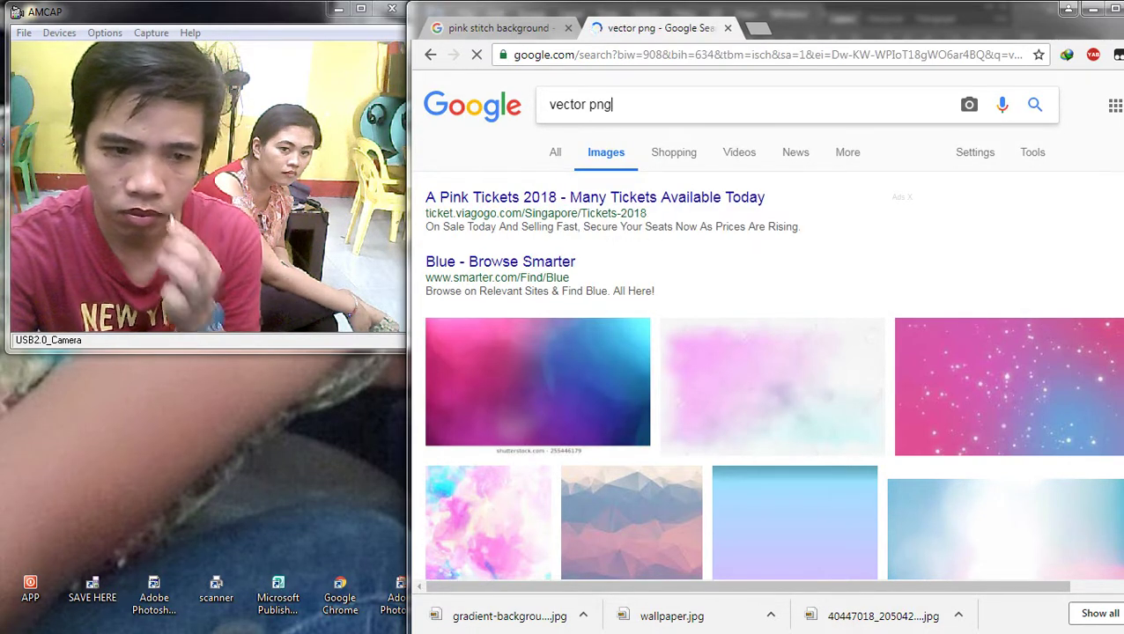
Step: Browse the results and open the blue floral corner ornament full-size in a new tab
scroll(643, 352, down, 6)
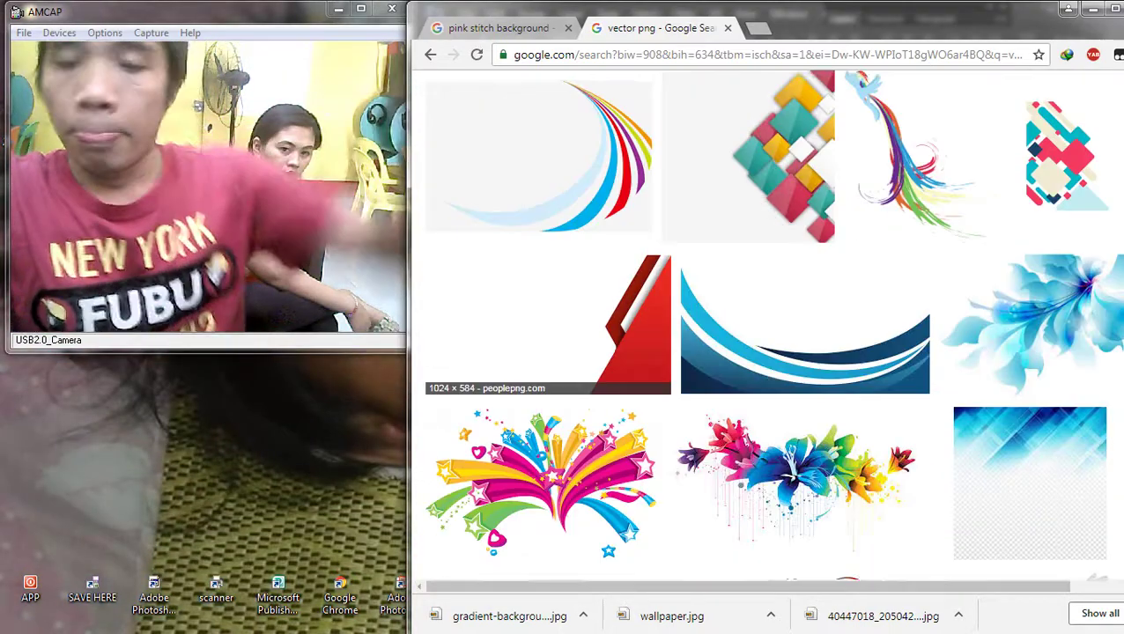
scroll(763, 334, down, 7)
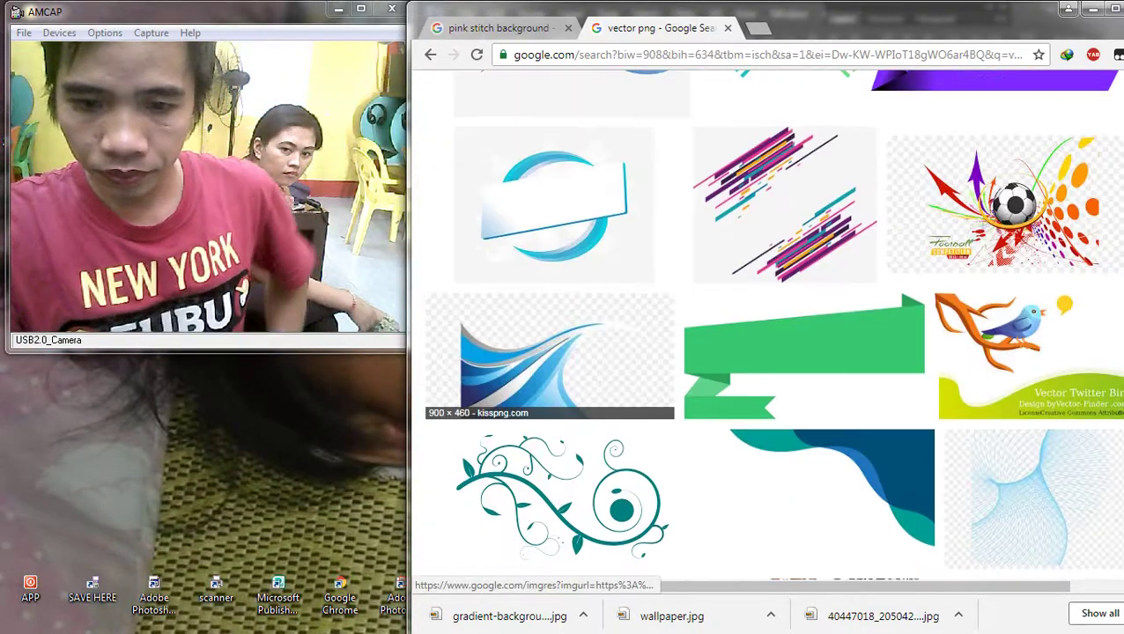
click(555, 132)
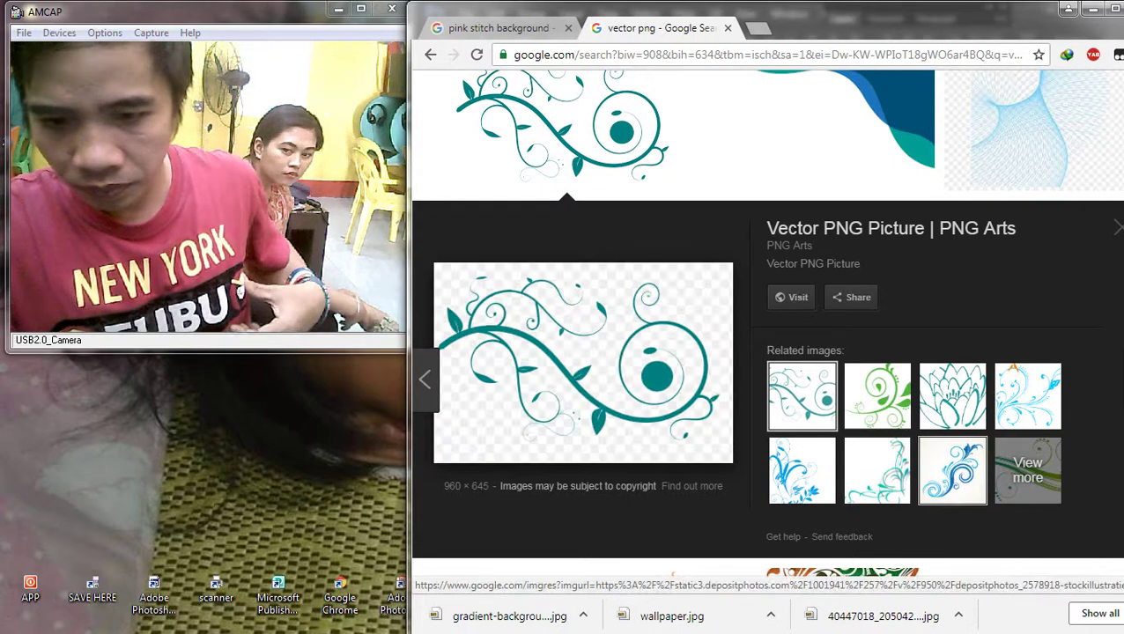
click(876, 470)
click(952, 470)
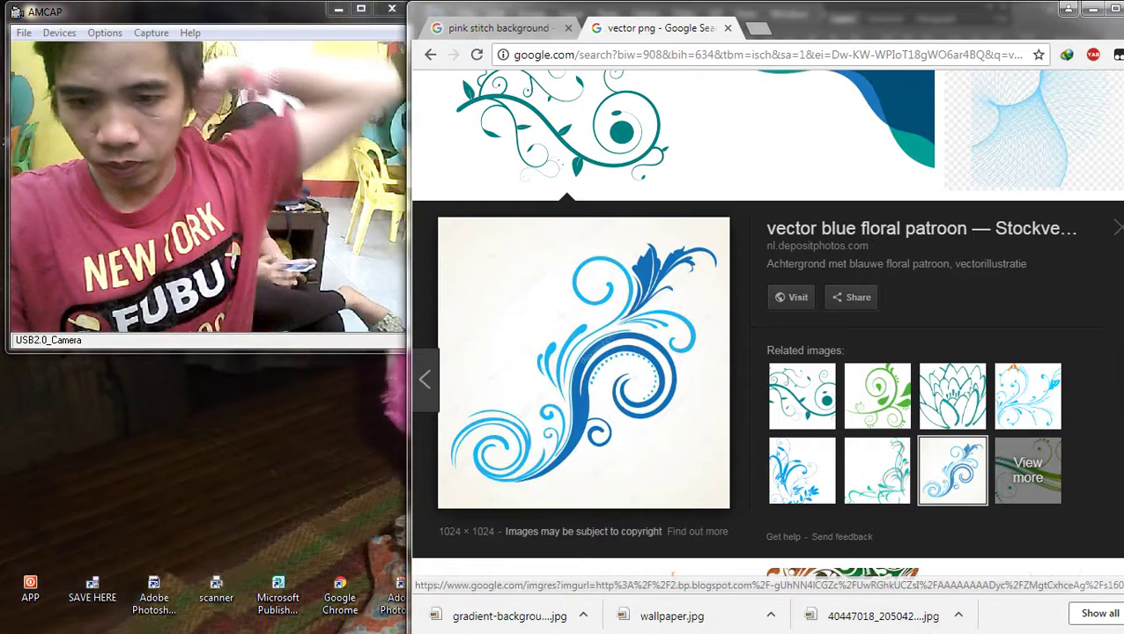
click(801, 470)
right_click(634, 342)
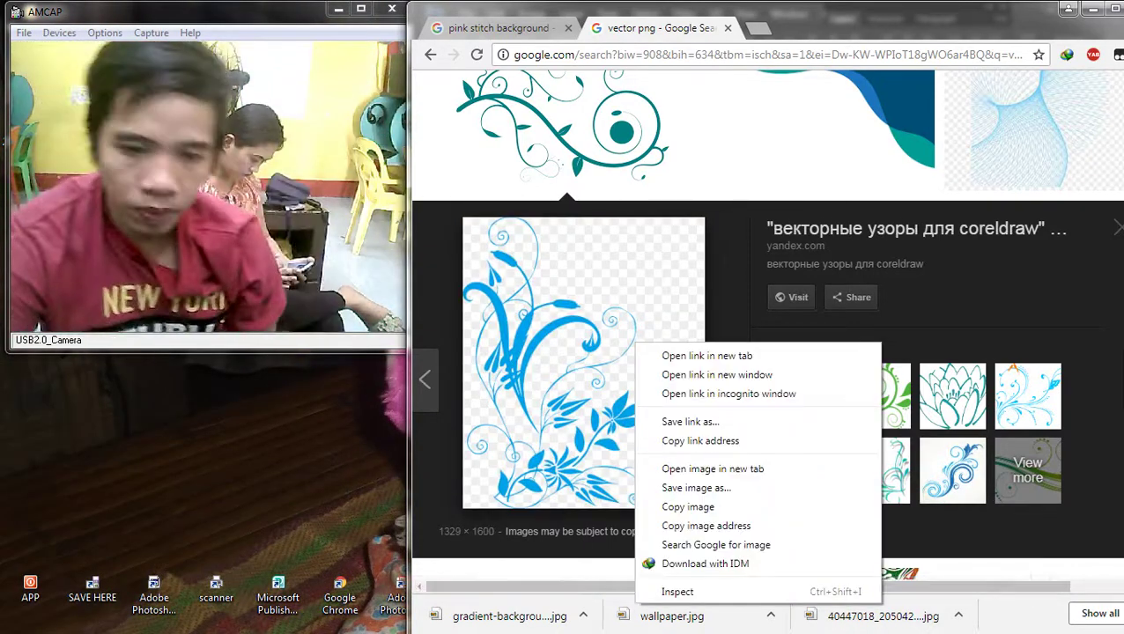
key(Escape)
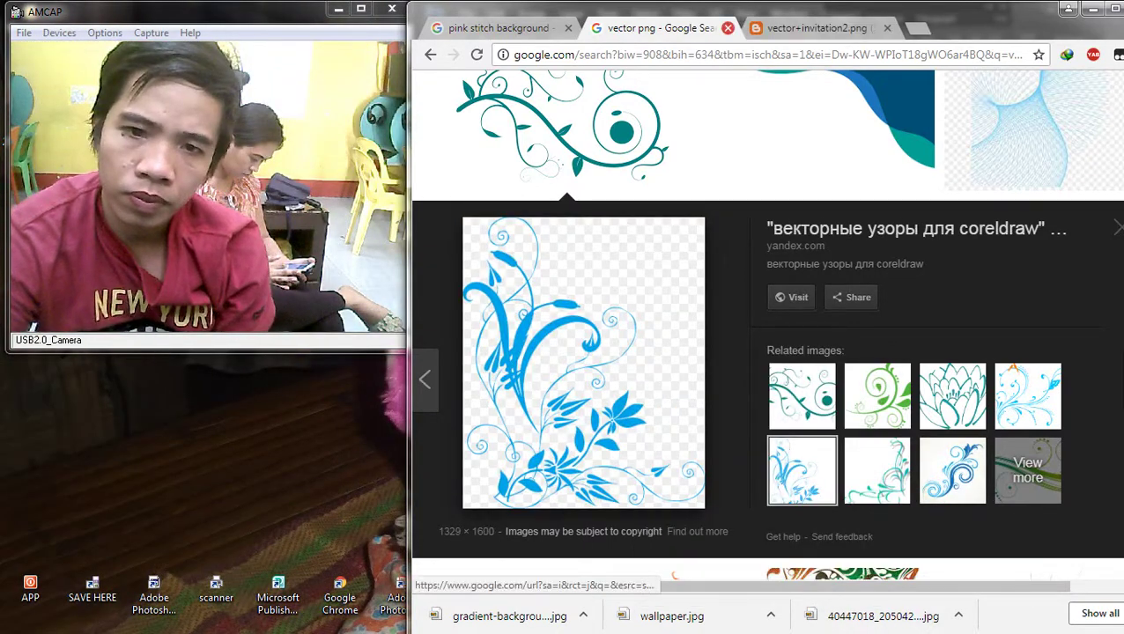
Step: Save the ornament as vector invitation2.png and drag it into Photoshop
click(727, 27)
right_click(666, 209)
click(705, 241)
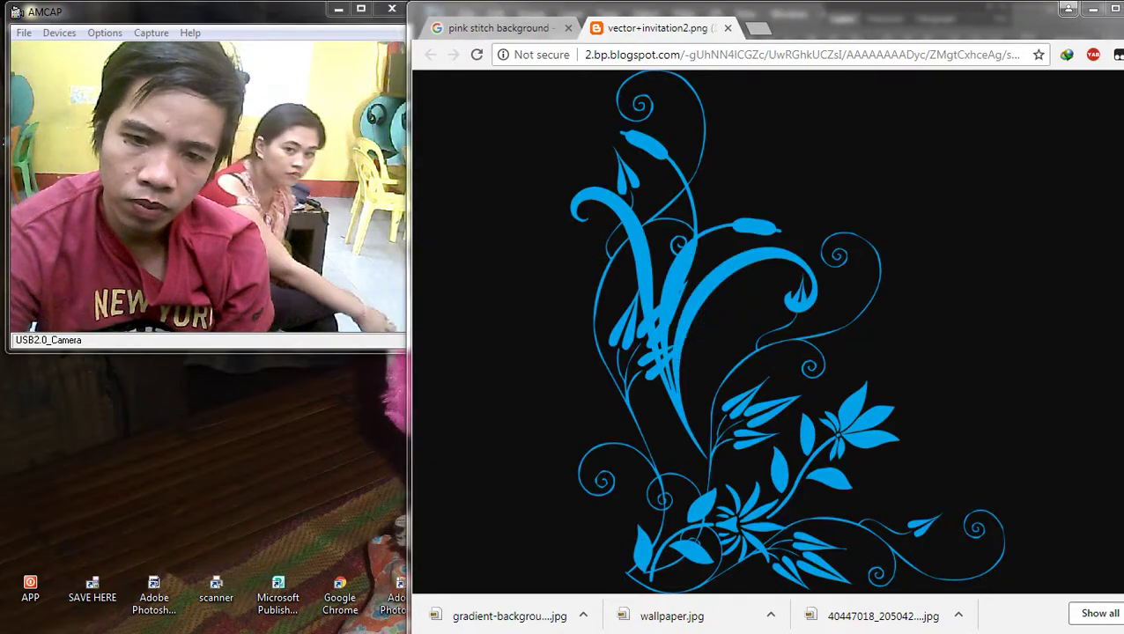
key(Return)
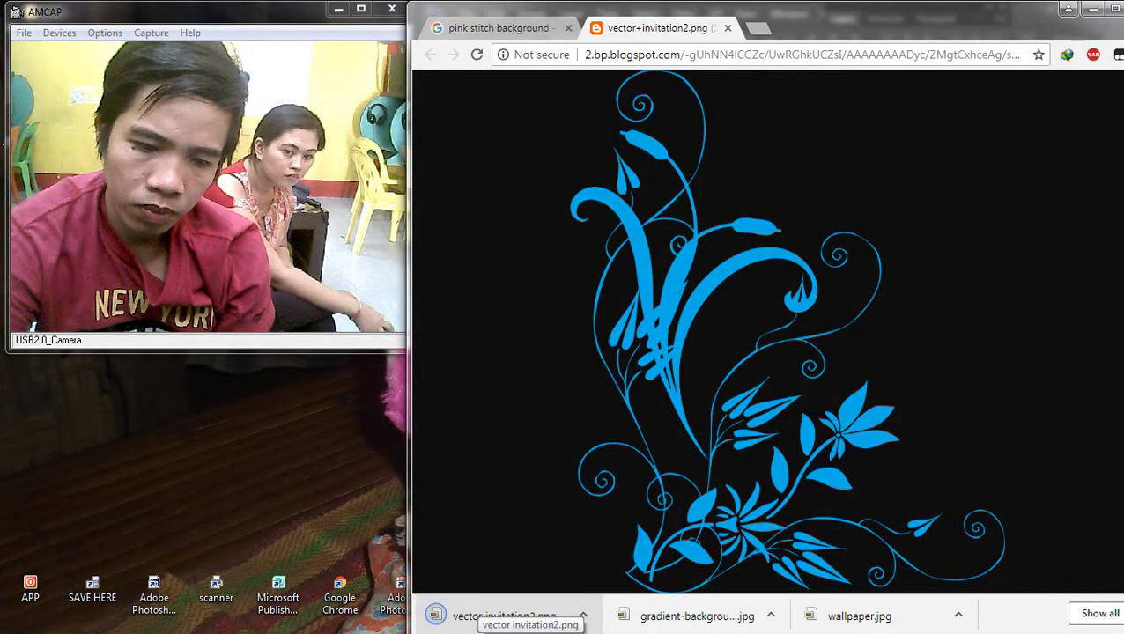
drag(520, 614, 659, 319)
Step: Place the floral ornament and bring the woman's layer in front of it
key(Return)
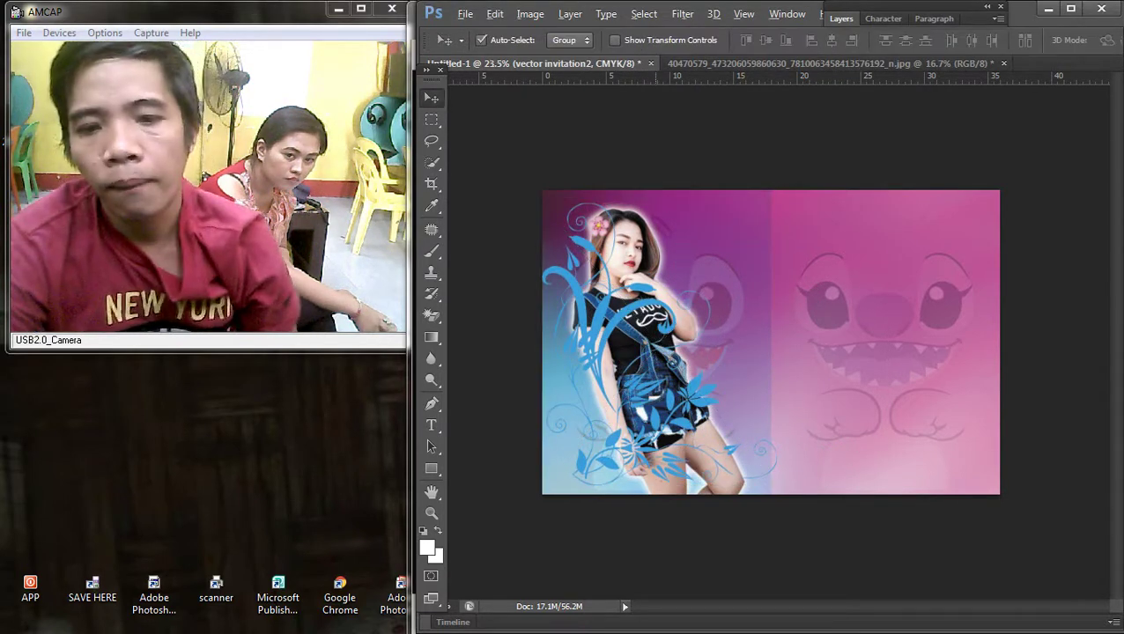
key(ctrl+0)
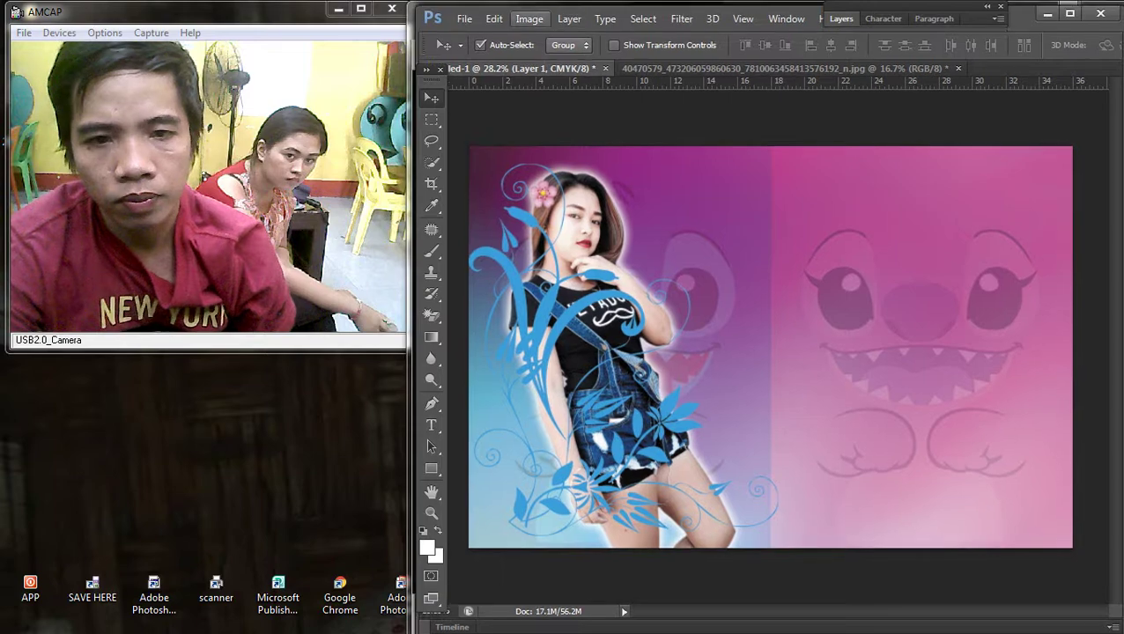
click(570, 13)
mouse_move(585, 387)
click(793, 387)
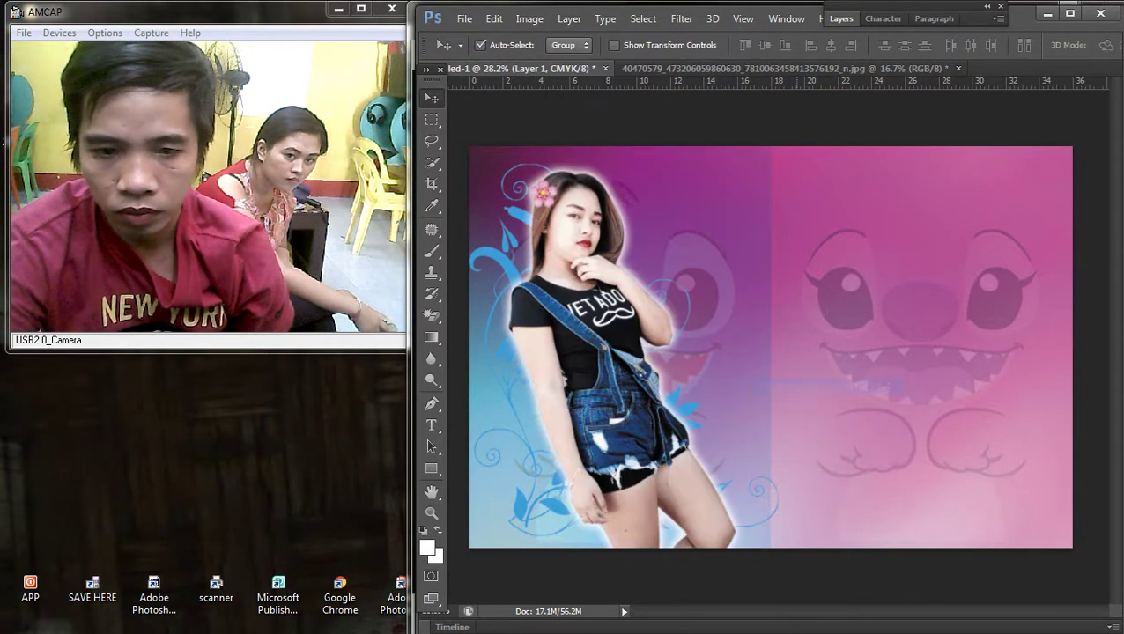
key(ctrl+minus)
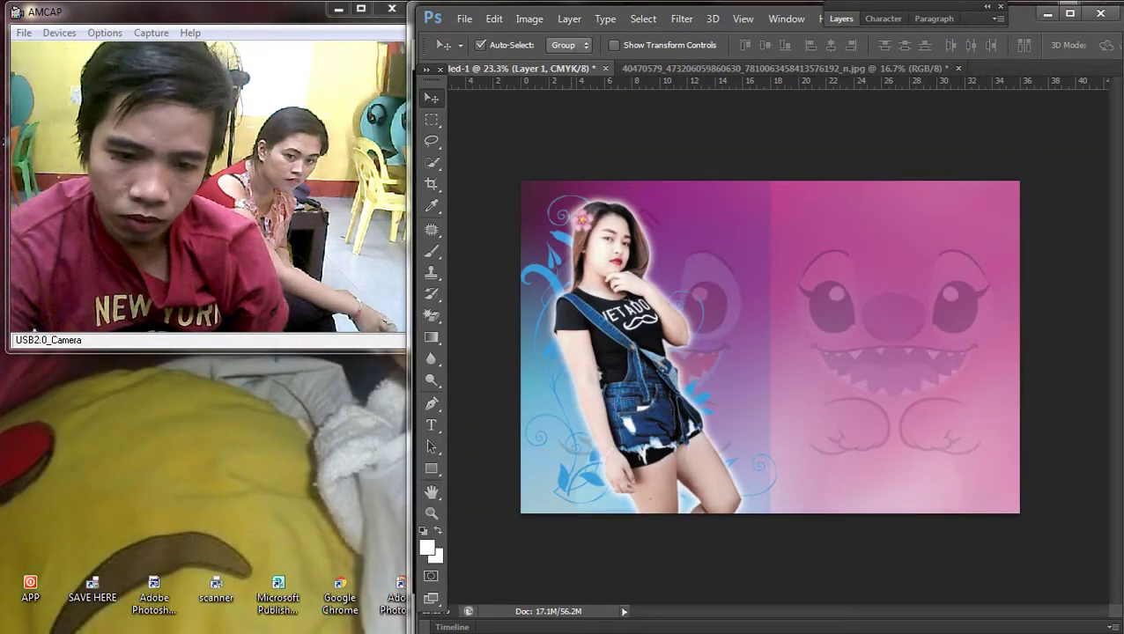
Step: Try enlarging, moving and rotating the ornament, then cancel the transform
key(ctrl+t)
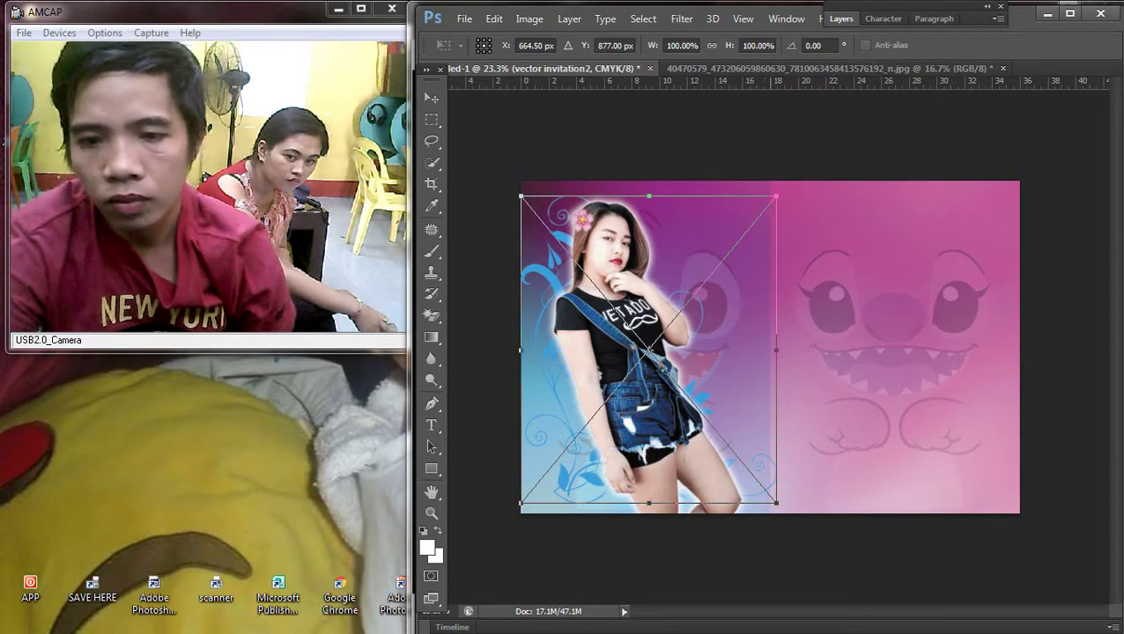
drag(776, 196, 762, 119)
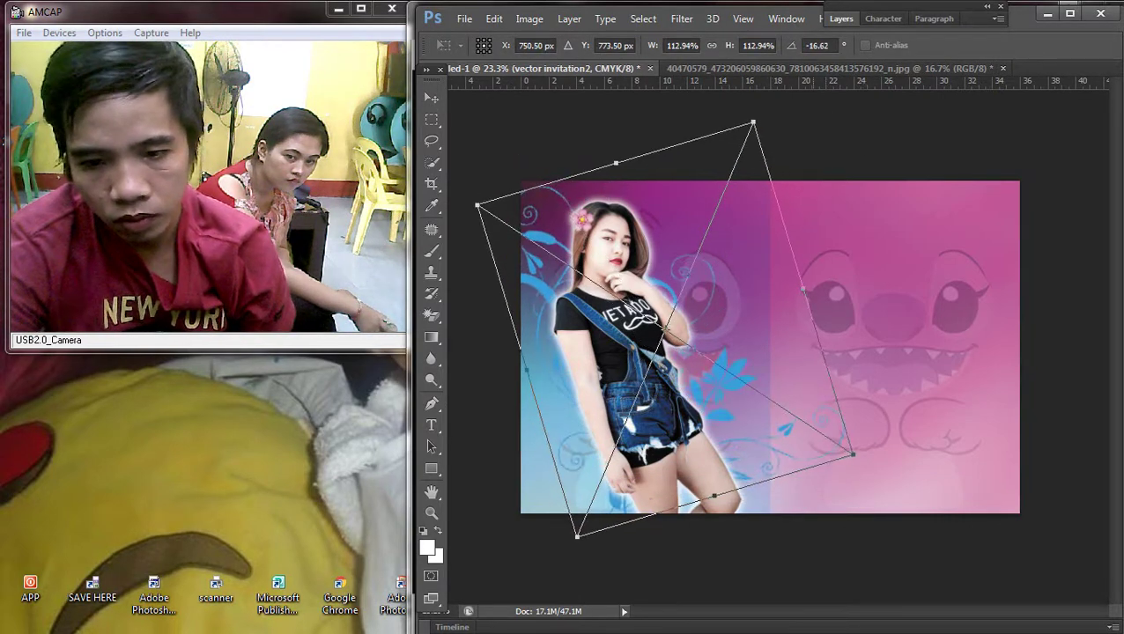
drag(735, 326, 752, 331)
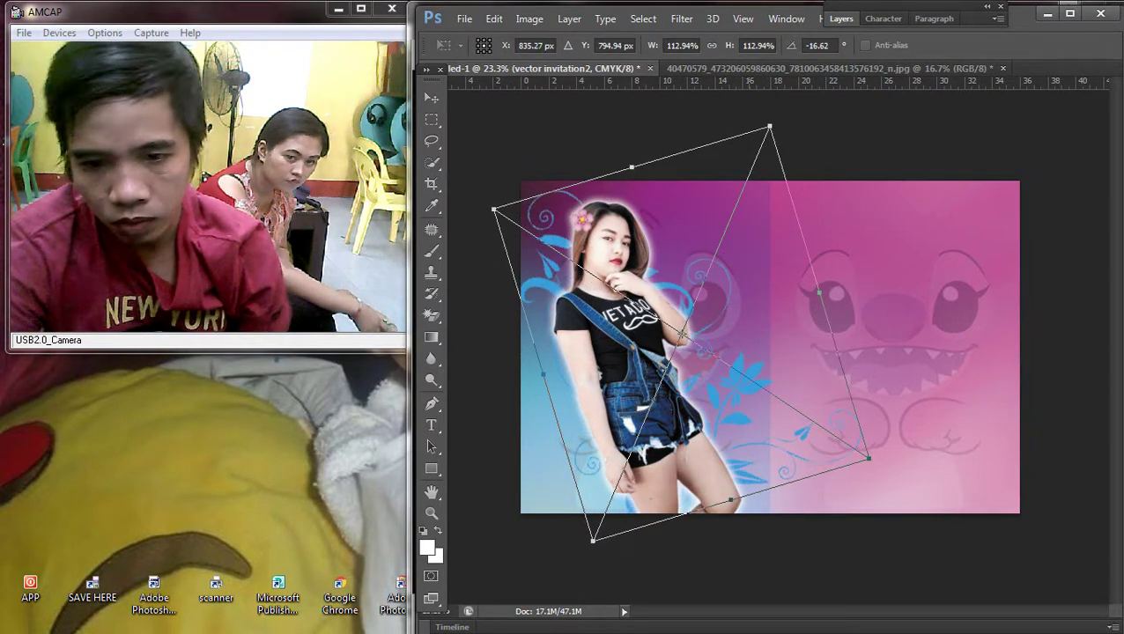
drag(872, 387, 920, 356)
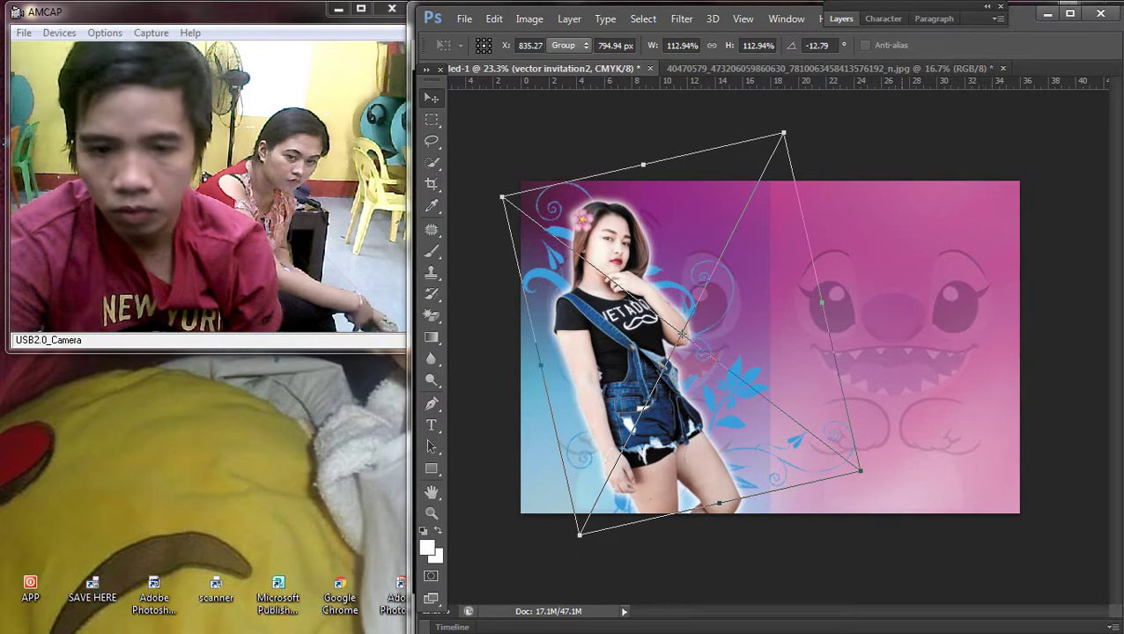
key(Escape)
key(ctrl+0)
Step: Try tilting the woman about 10 degrees, then cancel the transform
right_click(725, 293)
click(749, 303)
key(ctrl+t)
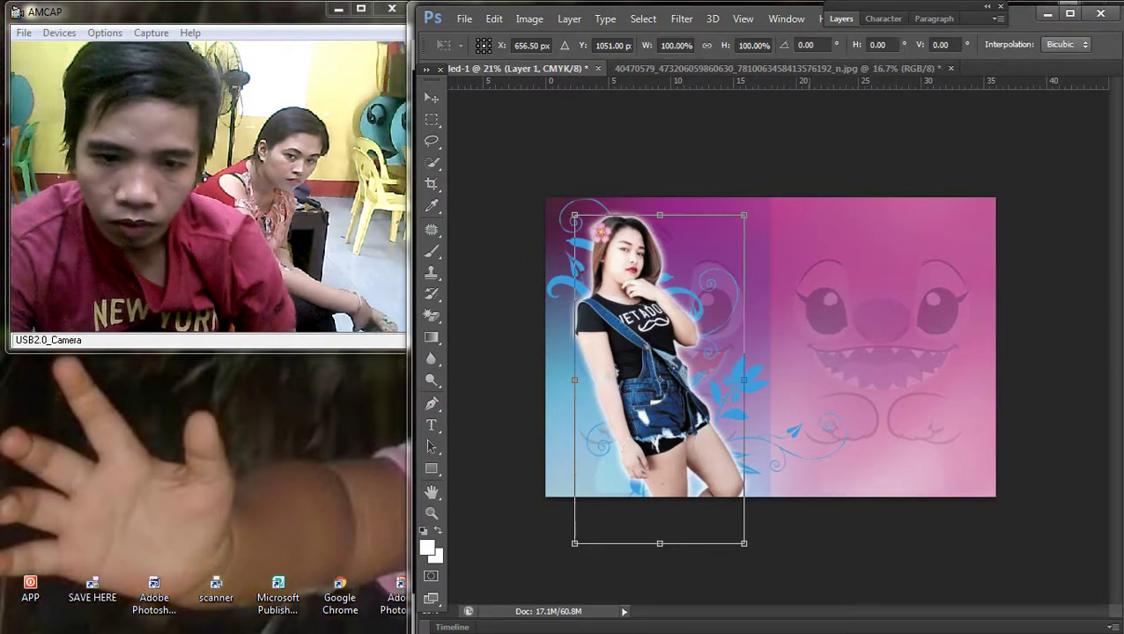
drag(775, 211, 840, 227)
drag(670, 388, 667, 387)
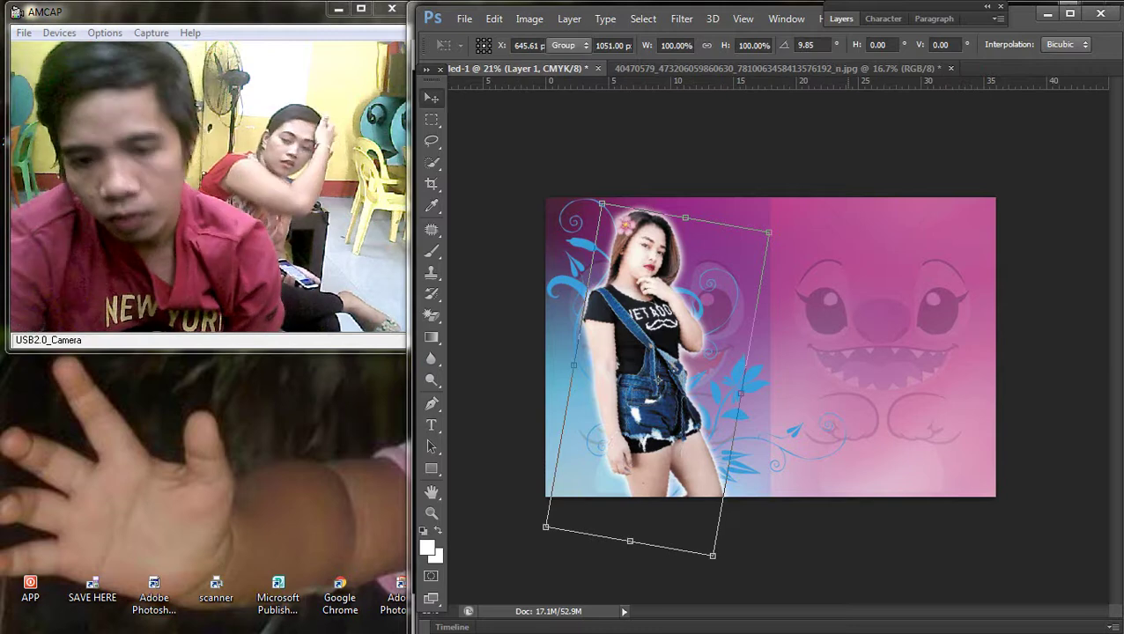
key(Escape)
Step: Select the vector invitation2 layer, then reselect the woman's Layer 1
scroll(770, 346, up, 2)
right_click(542, 227)
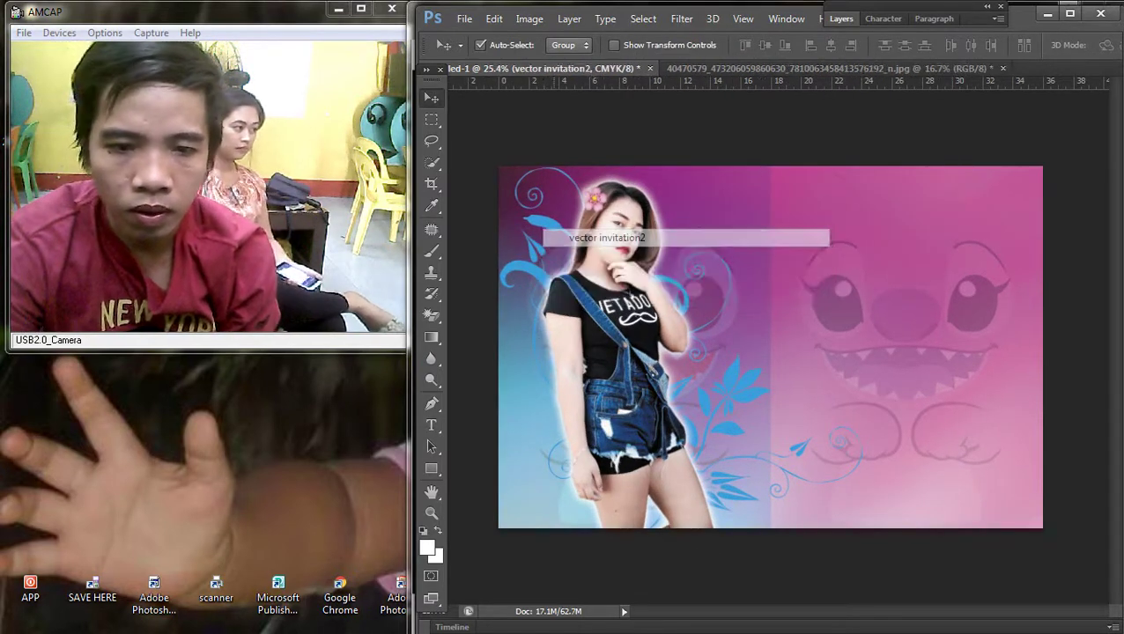
click(599, 238)
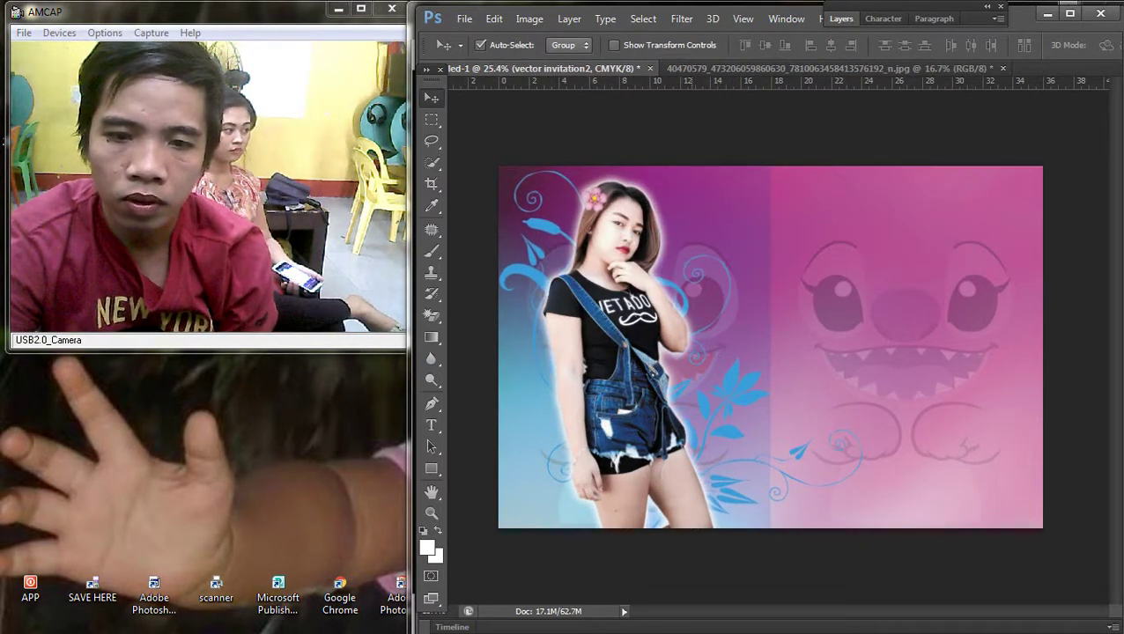
scroll(616, 299, up, 1)
right_click(603, 288)
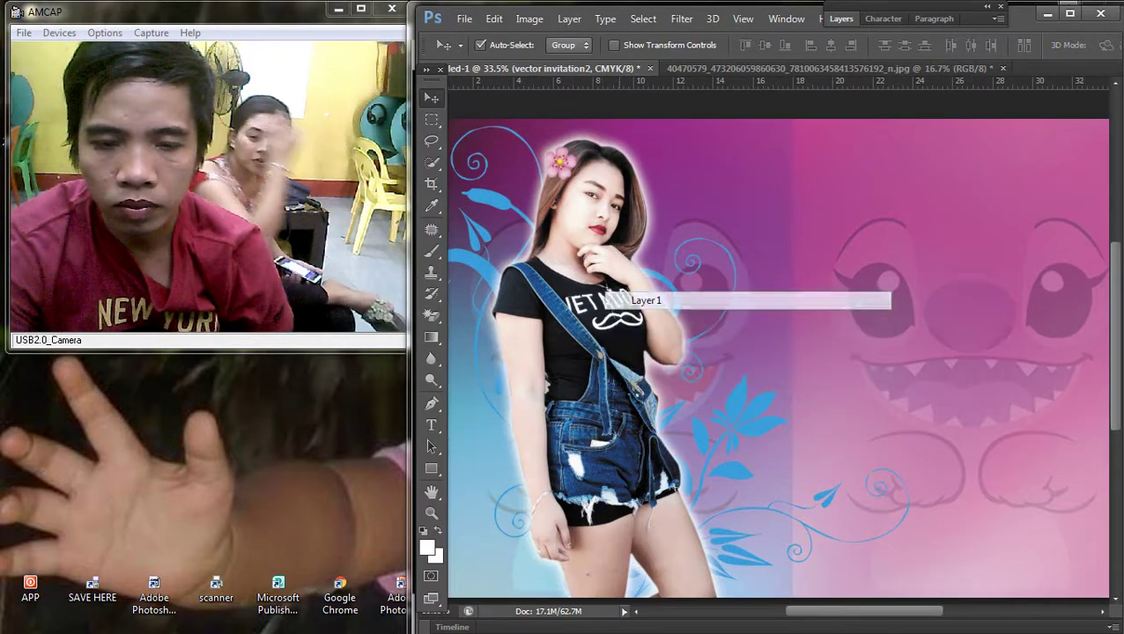
click(634, 296)
scroll(634, 296, down, 1)
scroll(634, 296, up, 1)
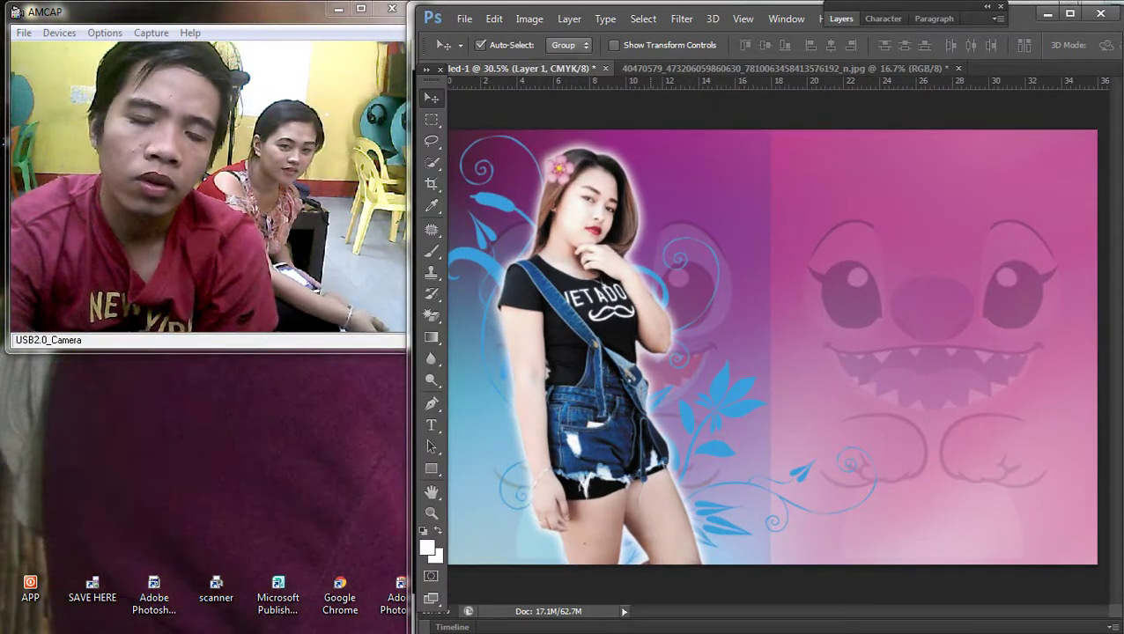
Step: Apply a Curves adjustment to the woman with a point at input 51
key(ctrl+m)
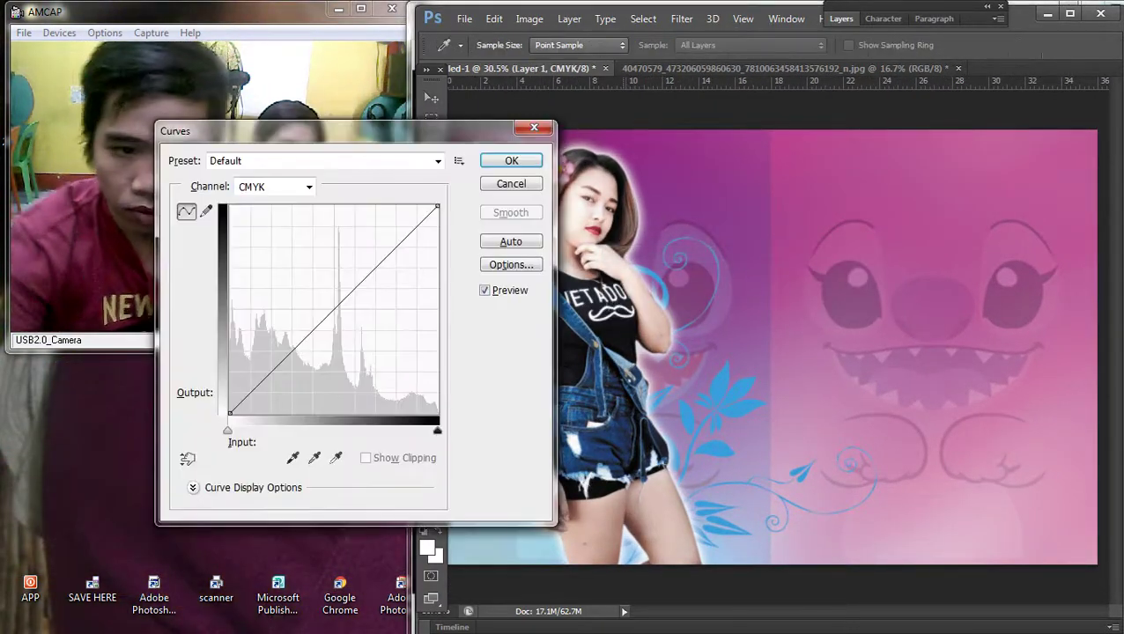
click(342, 313)
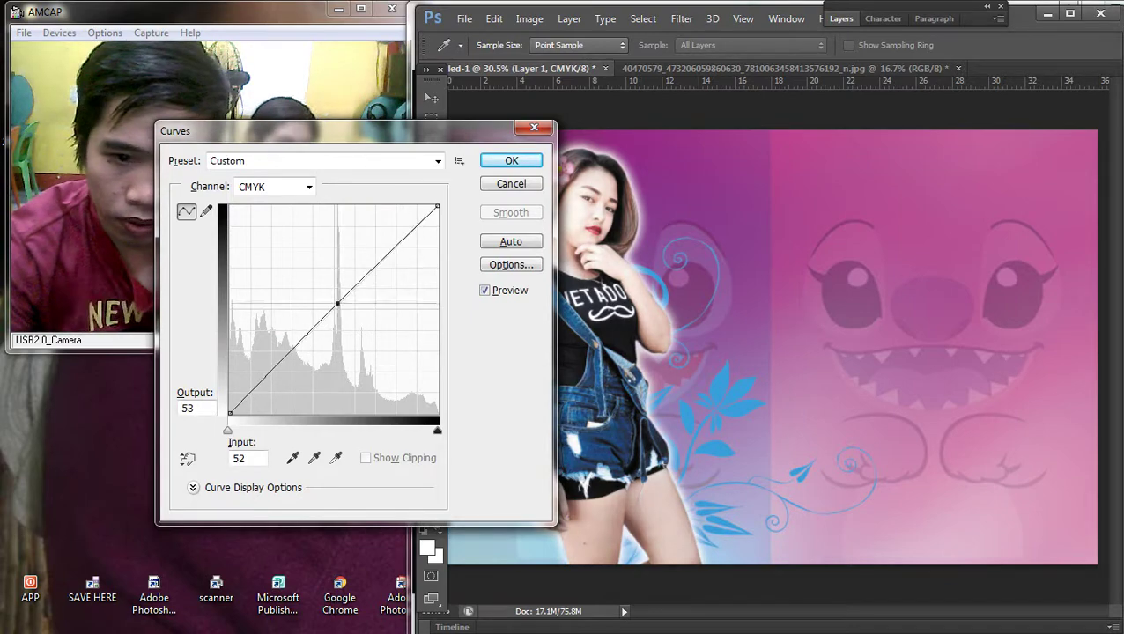
key(Left)
key(Return)
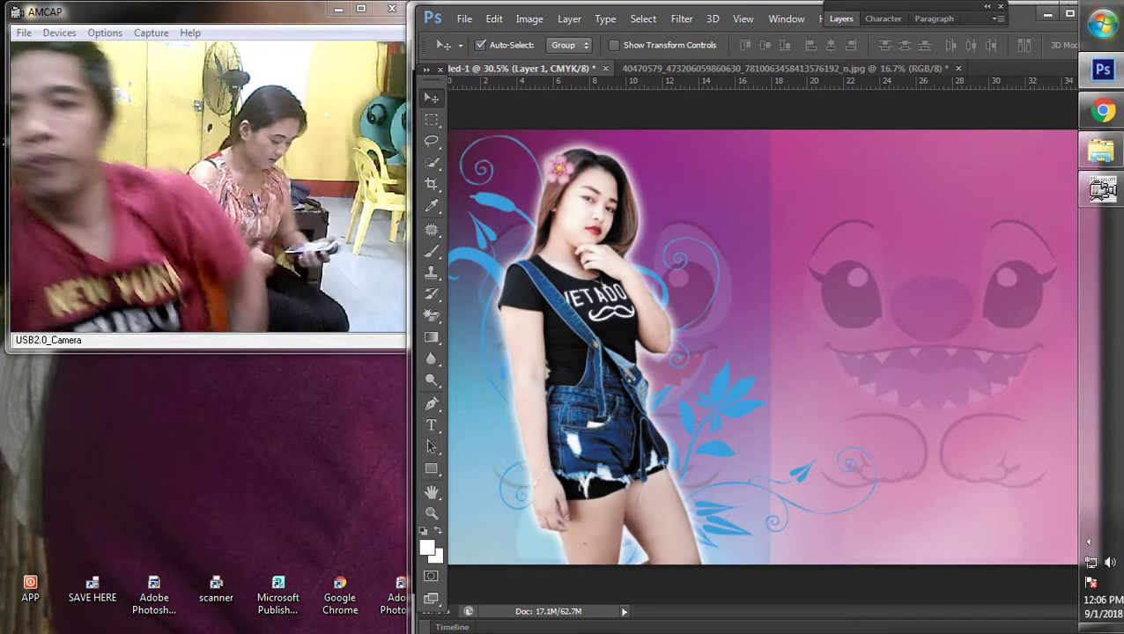
click(1102, 110)
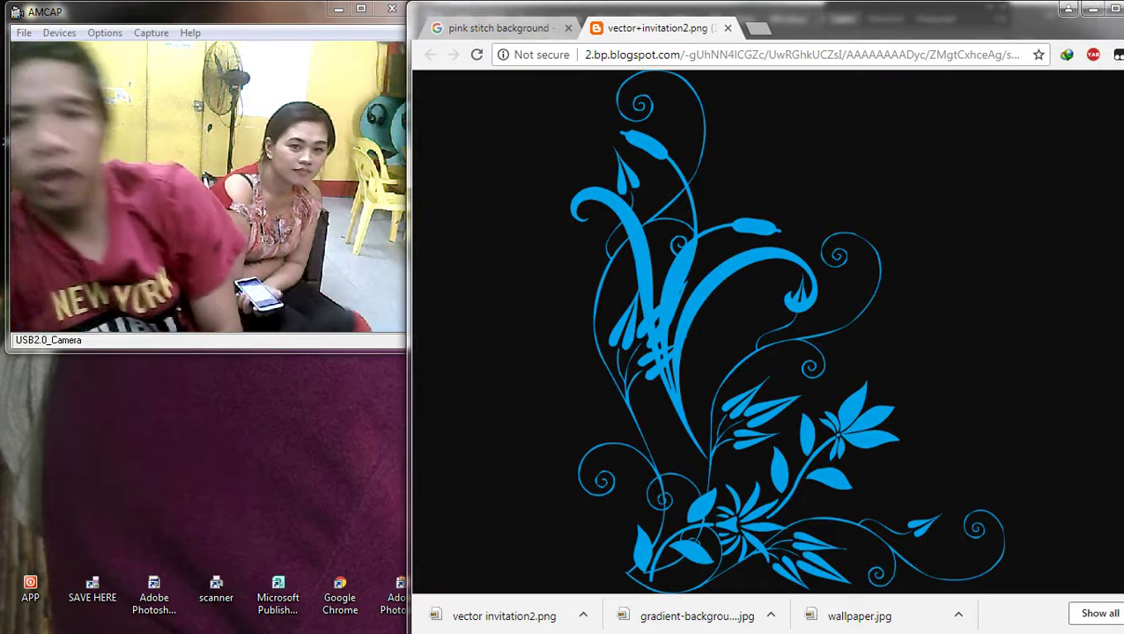
Step: Open google.com in a new tab and search for 'happy birthday png'
key(ctrl+t)
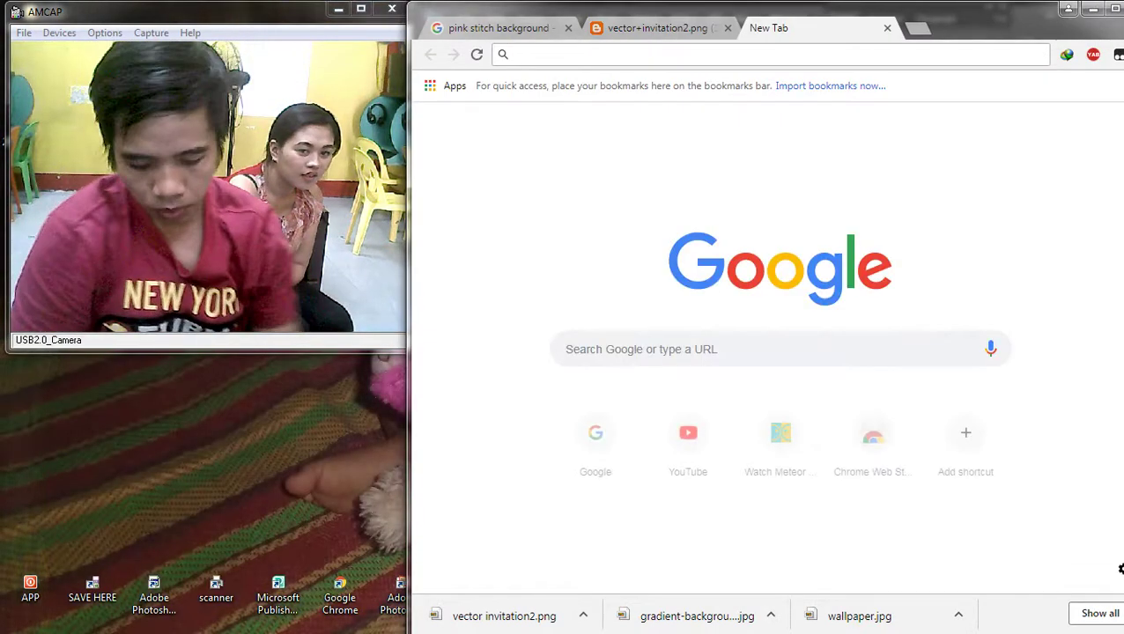
text(go)
key(Return)
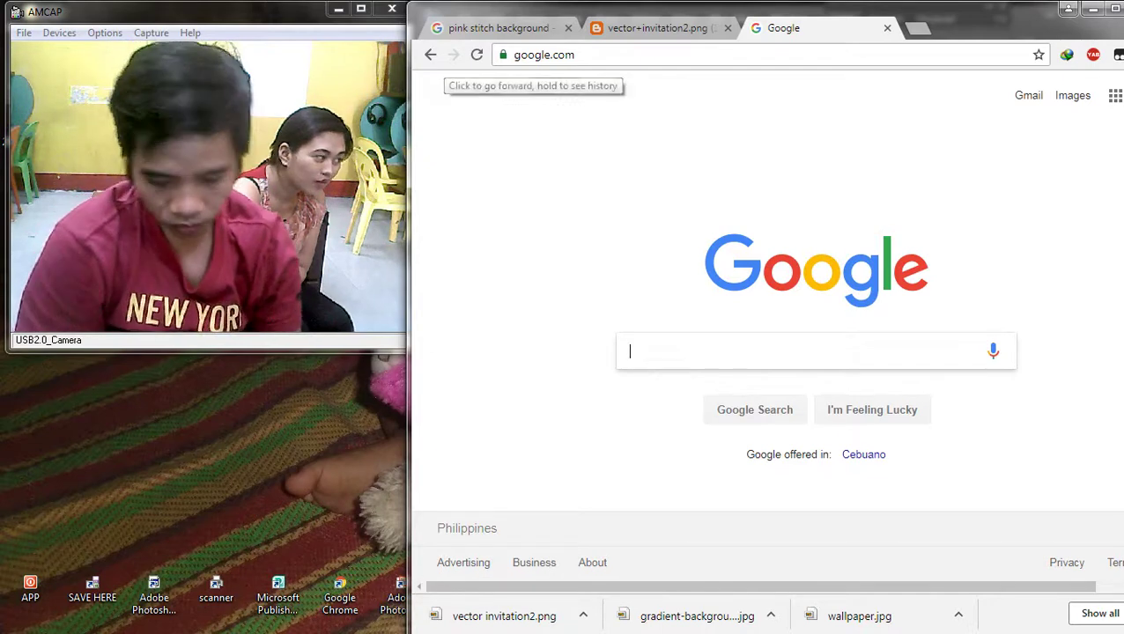
text(happy)
key(Down)
key(Return)
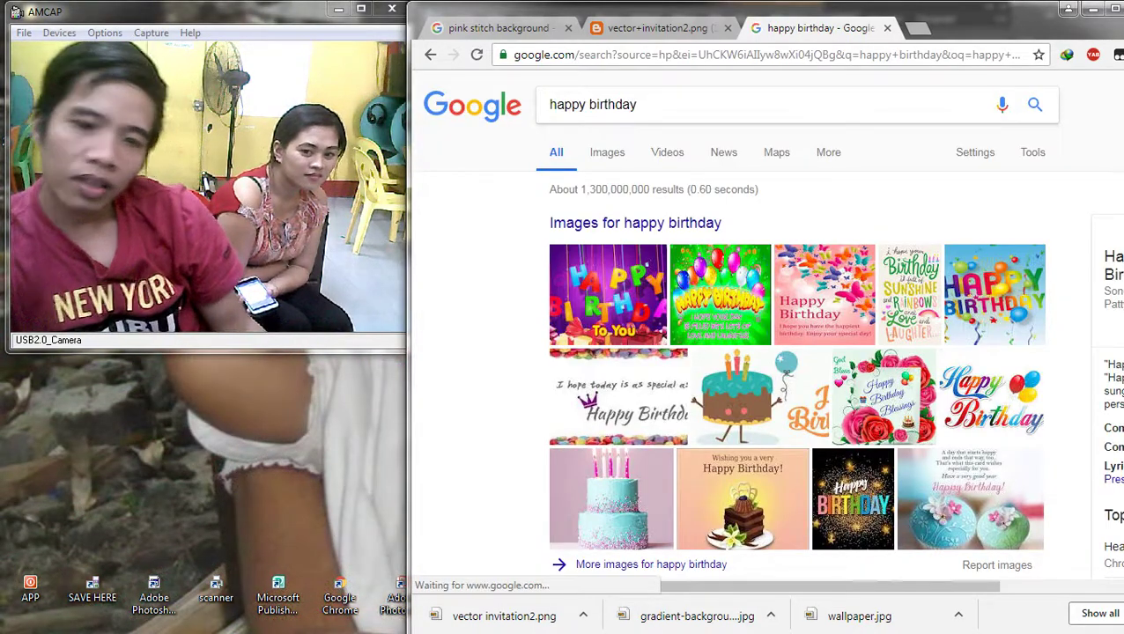
click(638, 104)
text(png)
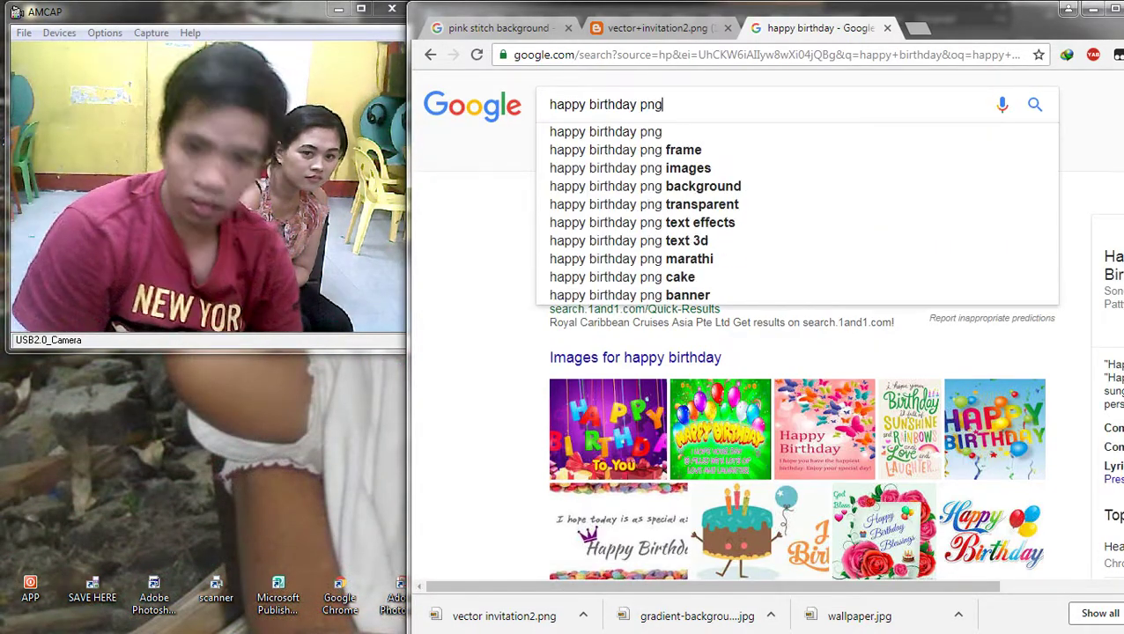
key(Return)
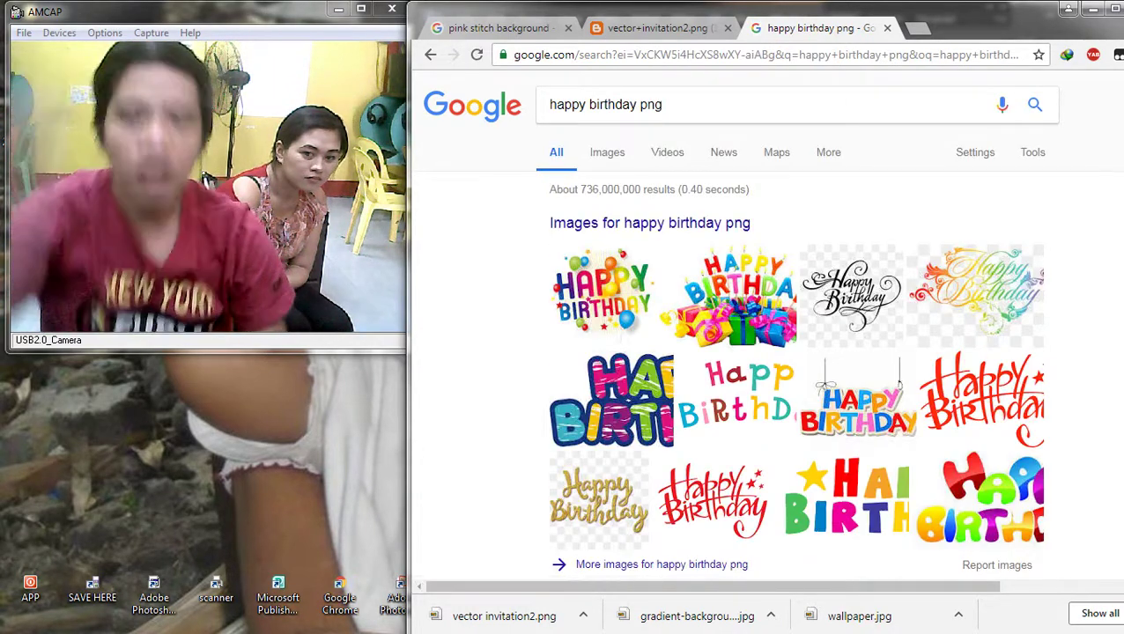
Step: Switch to Image results and preview the colourful HAPPY BIRTHDAY graphic
click(649, 223)
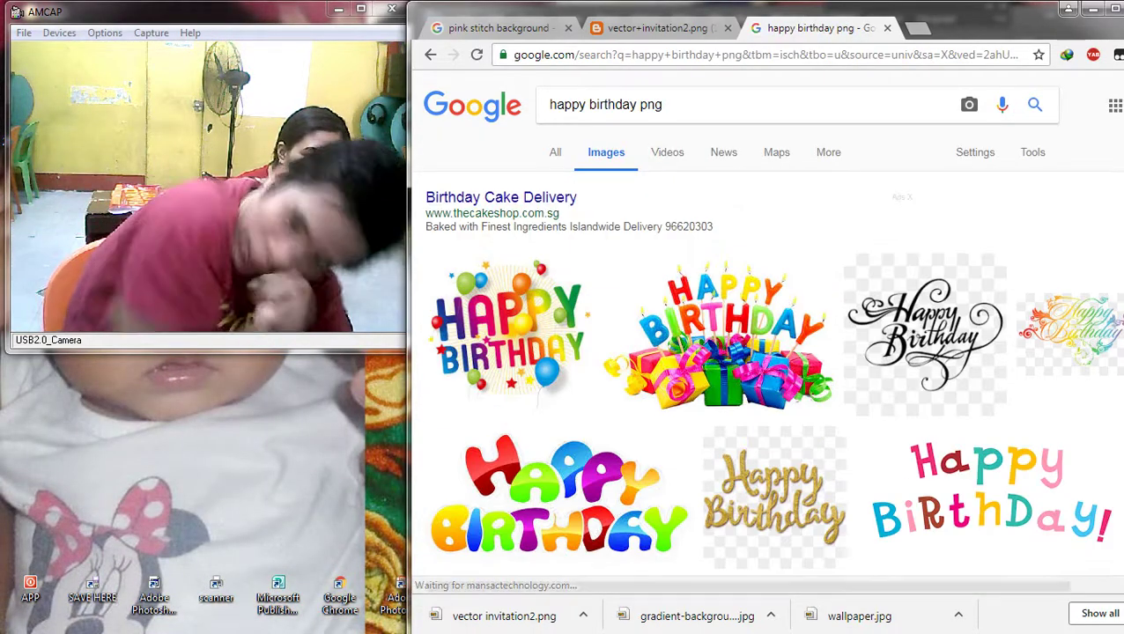
scroll(717, 352, down, 5)
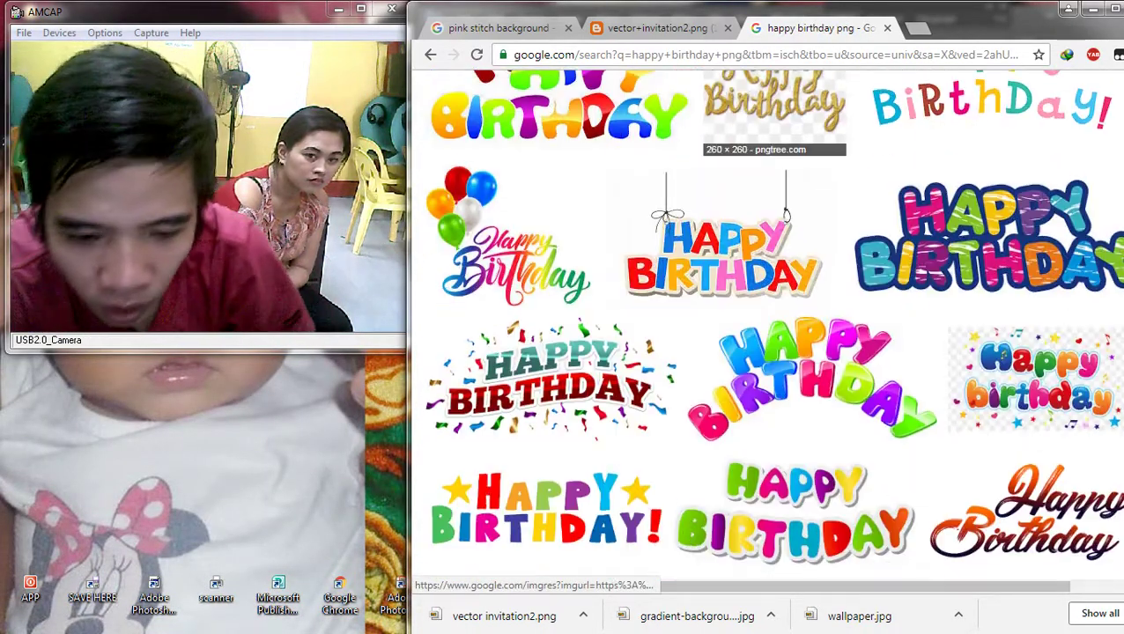
scroll(749, 264, down, 3)
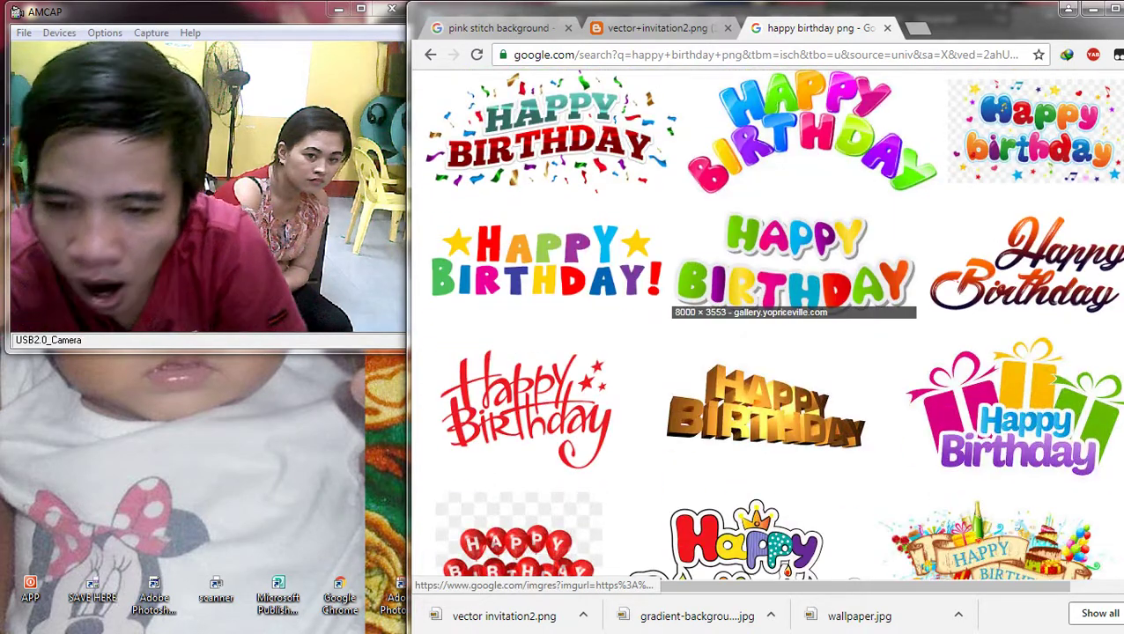
scroll(748, 335, down, 3)
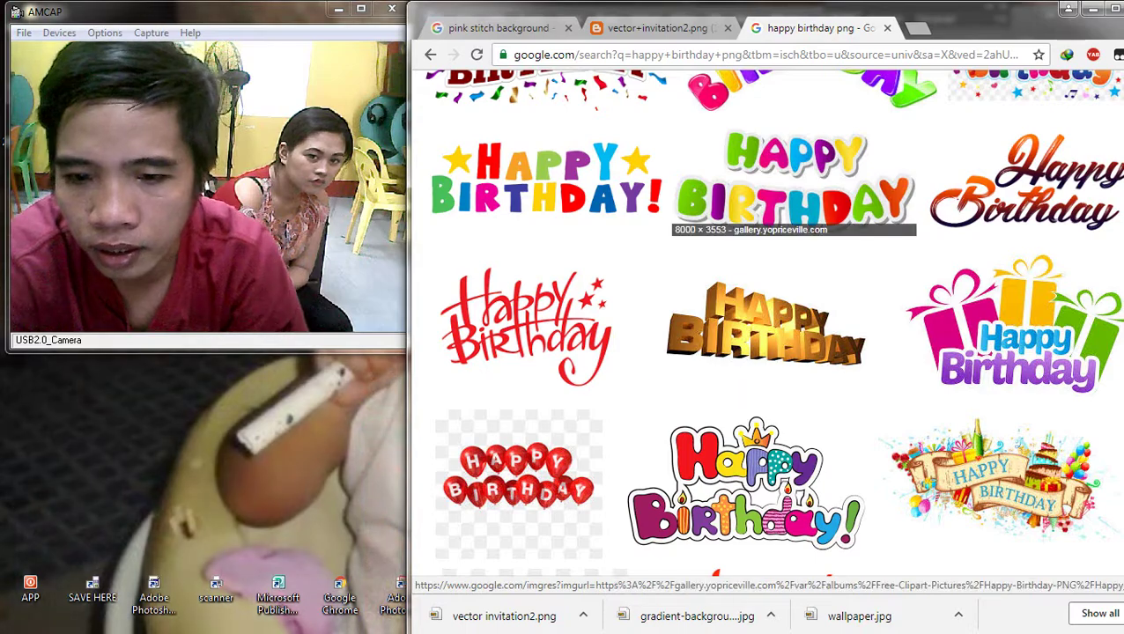
click(793, 180)
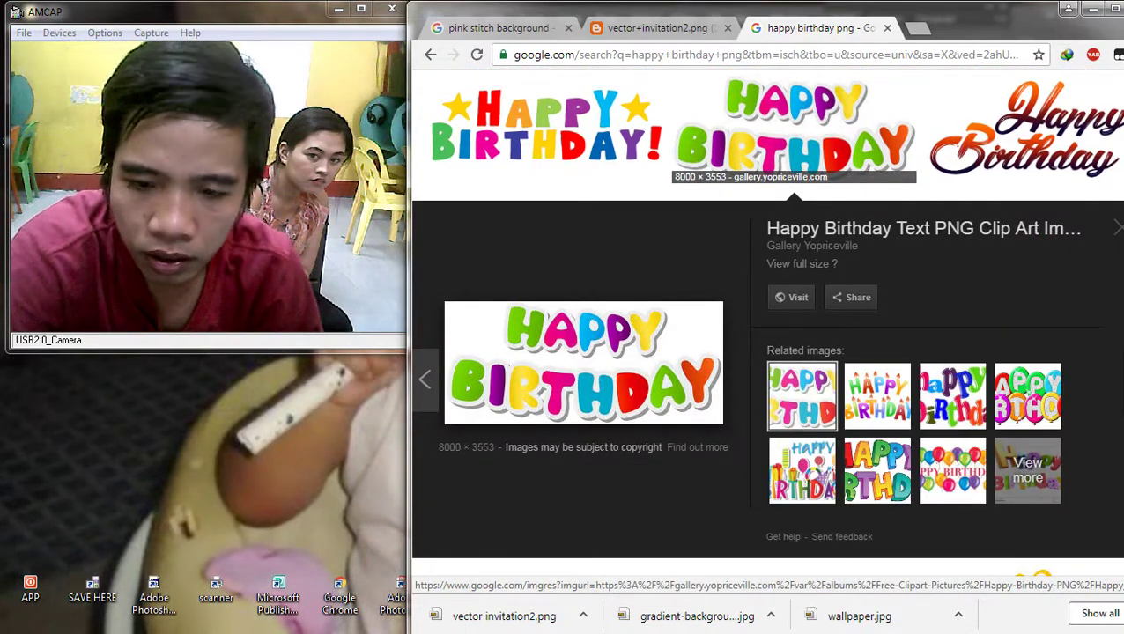
Step: Preview the blue script Happy Birthday result and browse images similar to it
scroll(767, 211, down, 10)
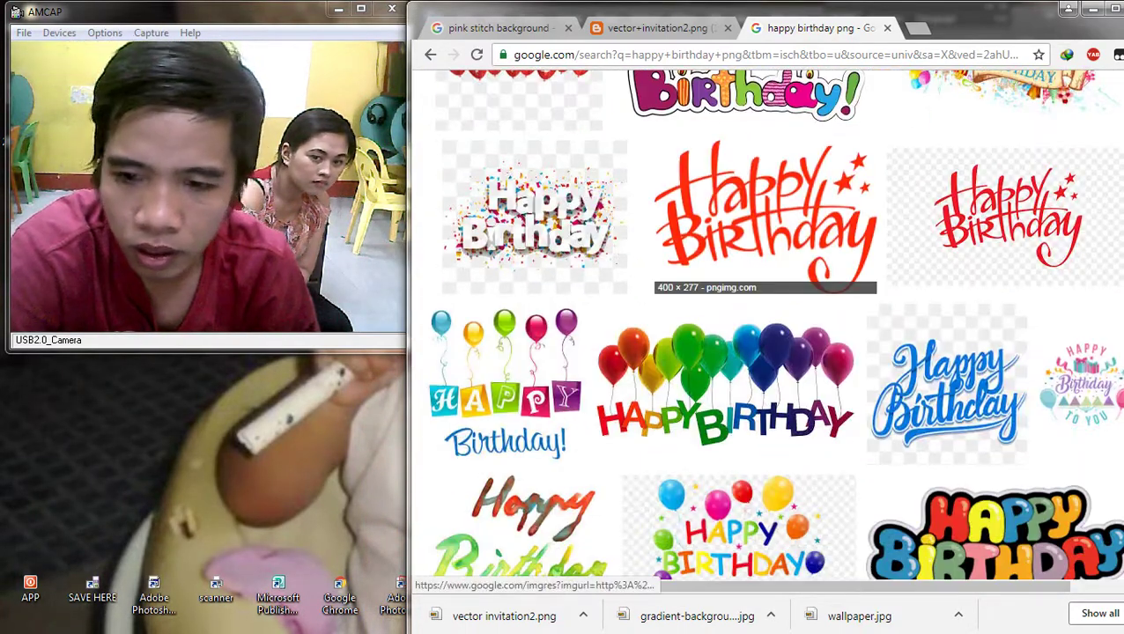
click(946, 388)
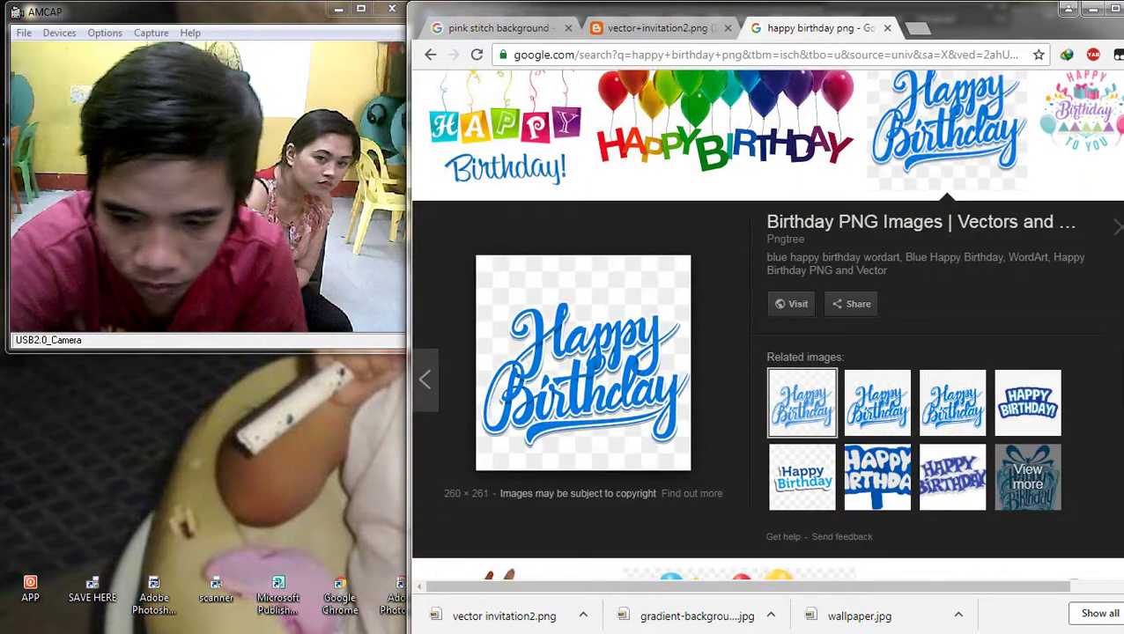
click(1027, 477)
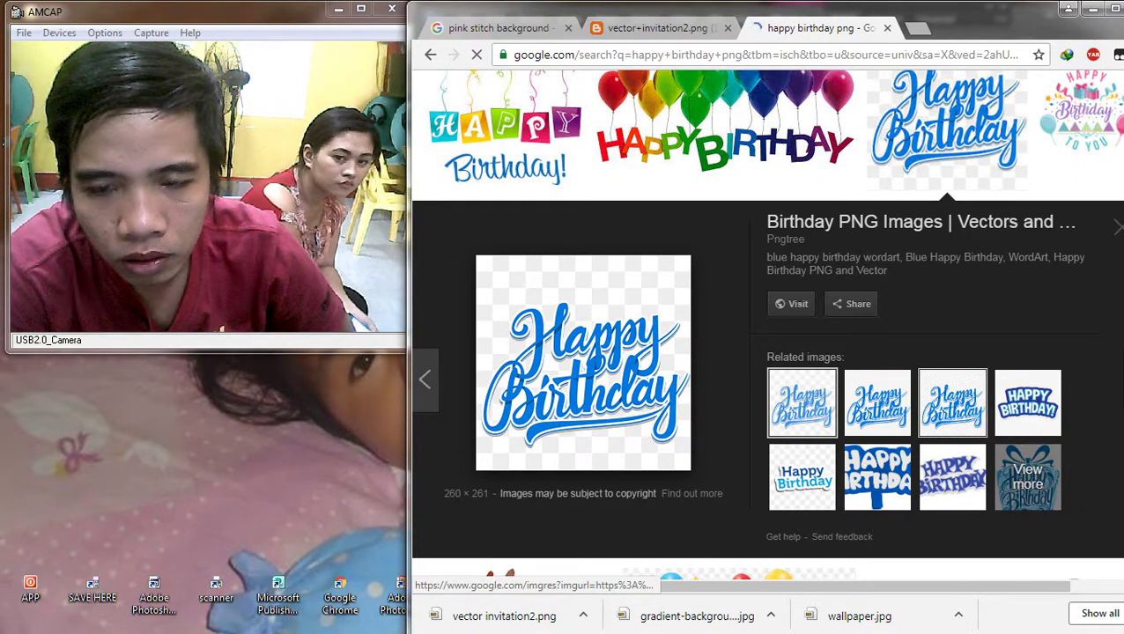
scroll(952, 402, down, 2)
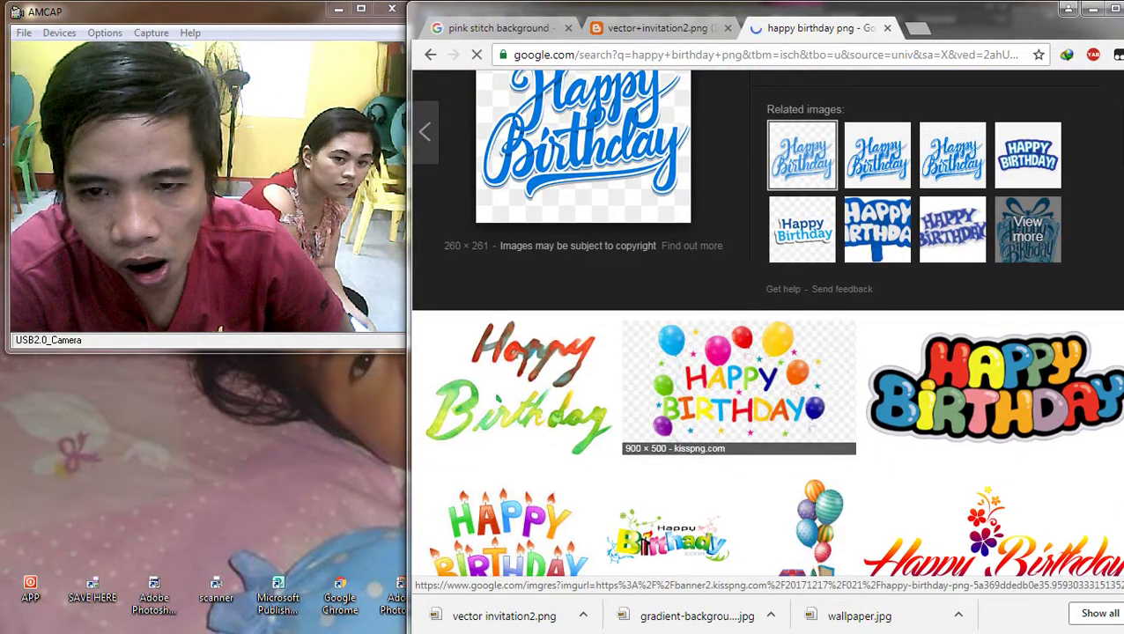
scroll(780, 370, down, 3)
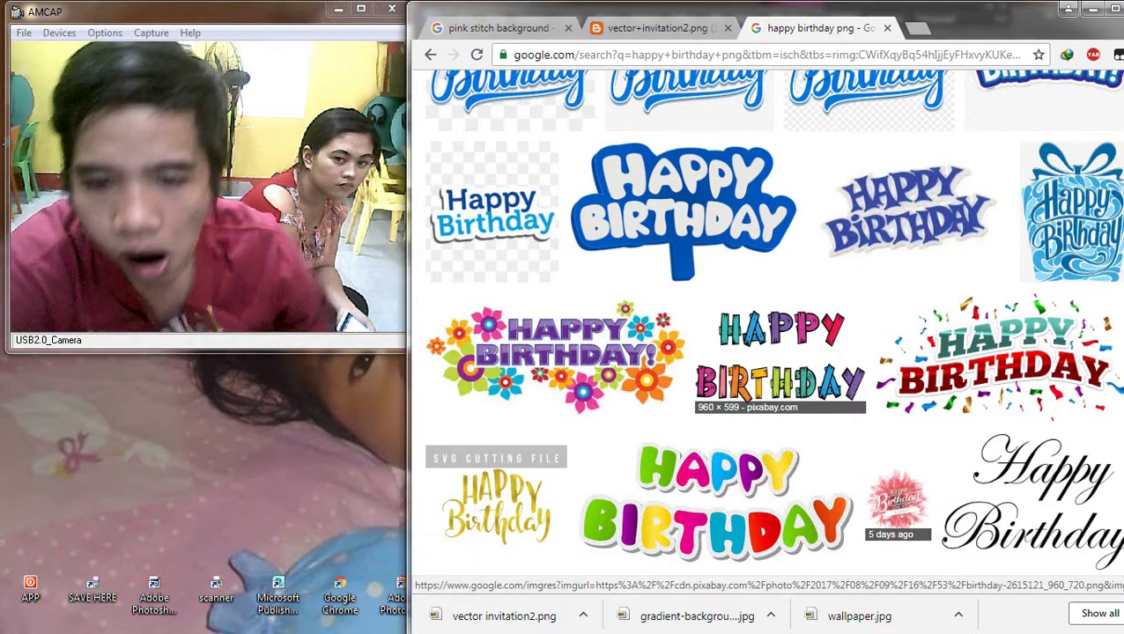
scroll(781, 369, up, 2)
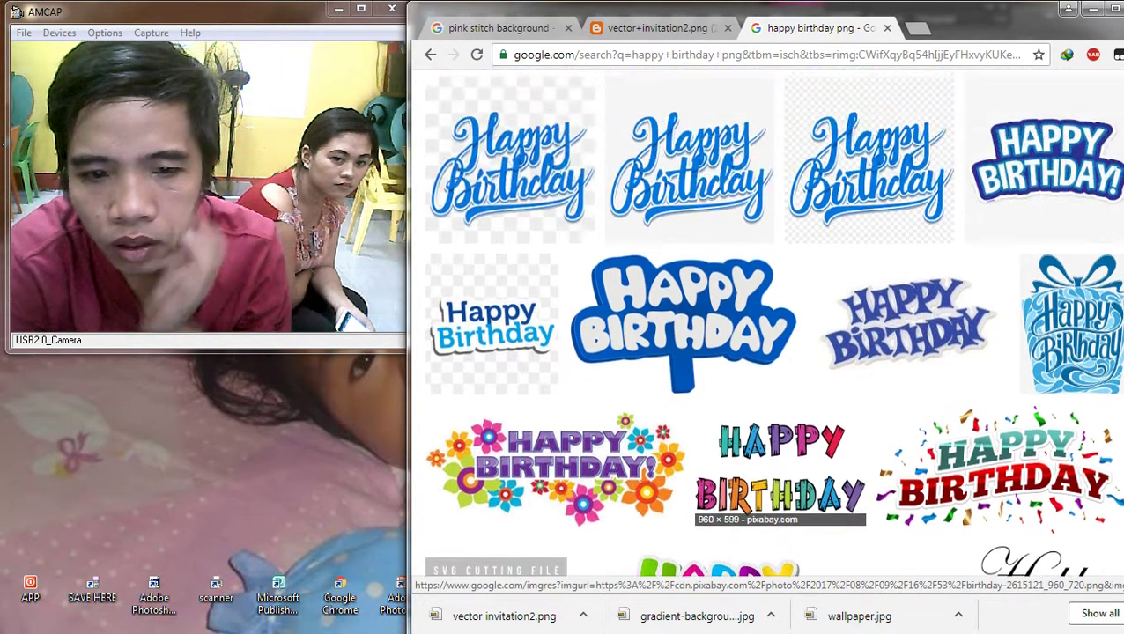
scroll(780, 370, down, 5)
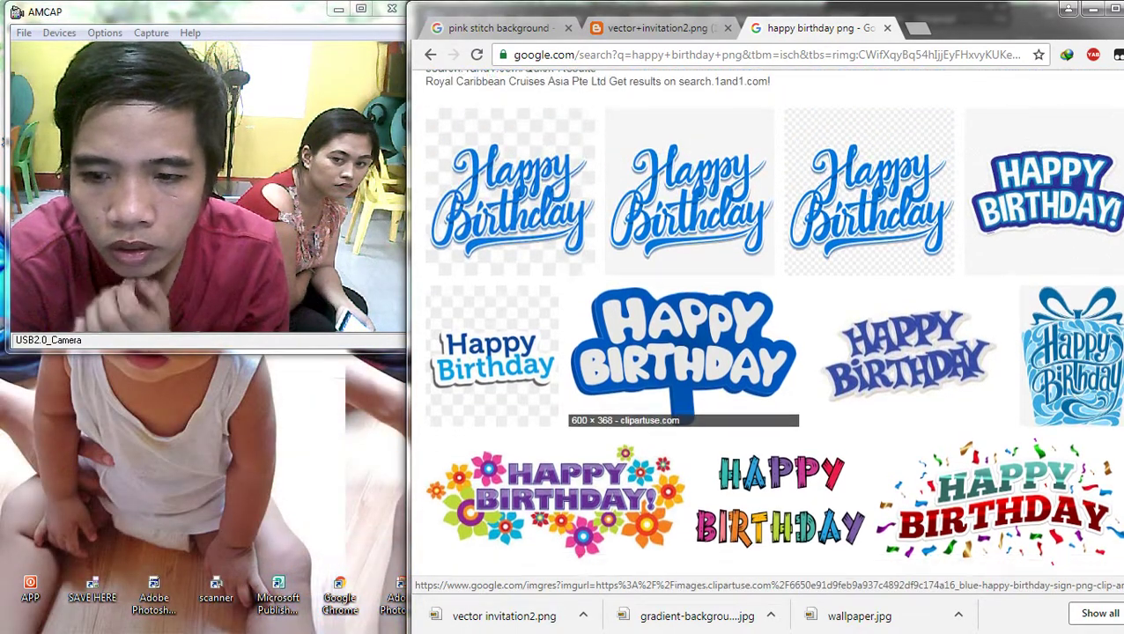
scroll(780, 387, down, 4)
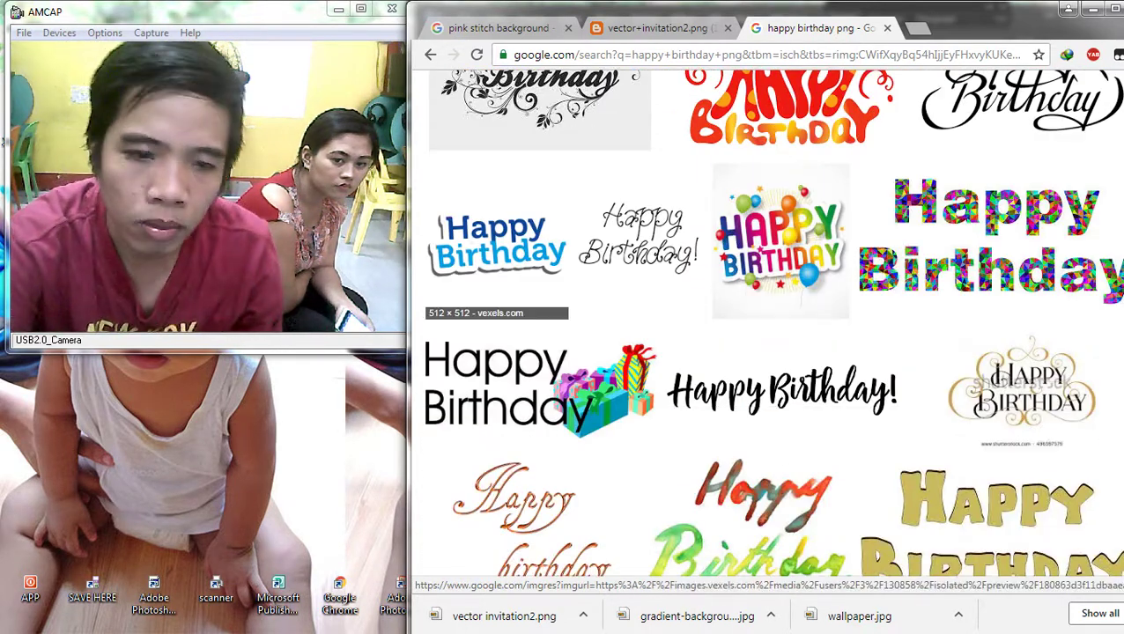
Step: Save the blue Happy Birthday sticker image to Downloads
click(497, 242)
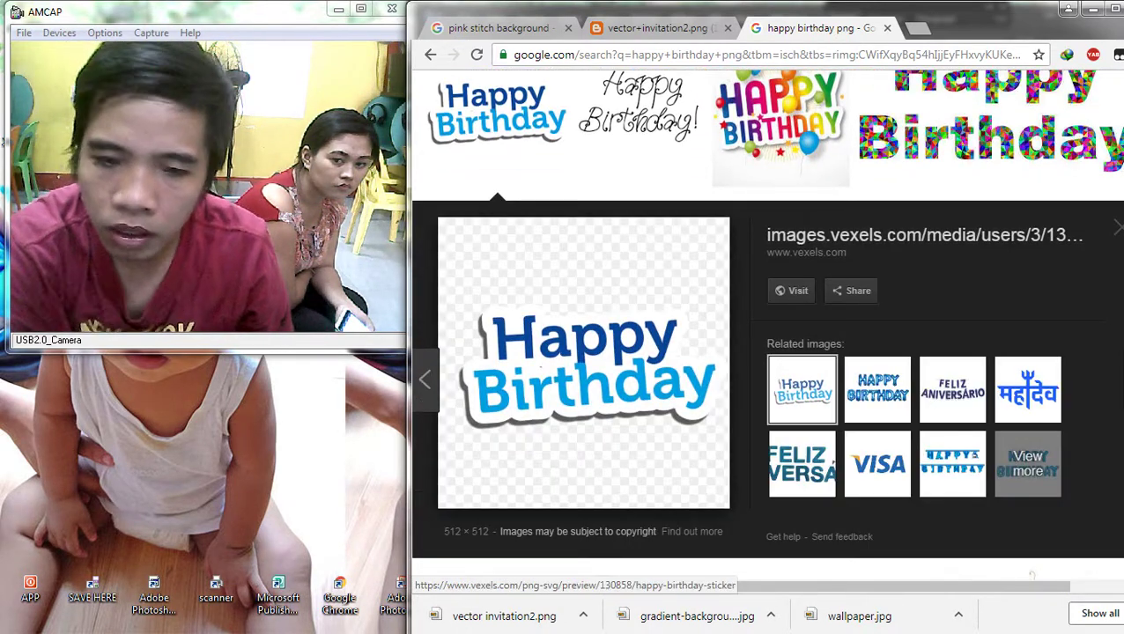
scroll(764, 326, down, 2)
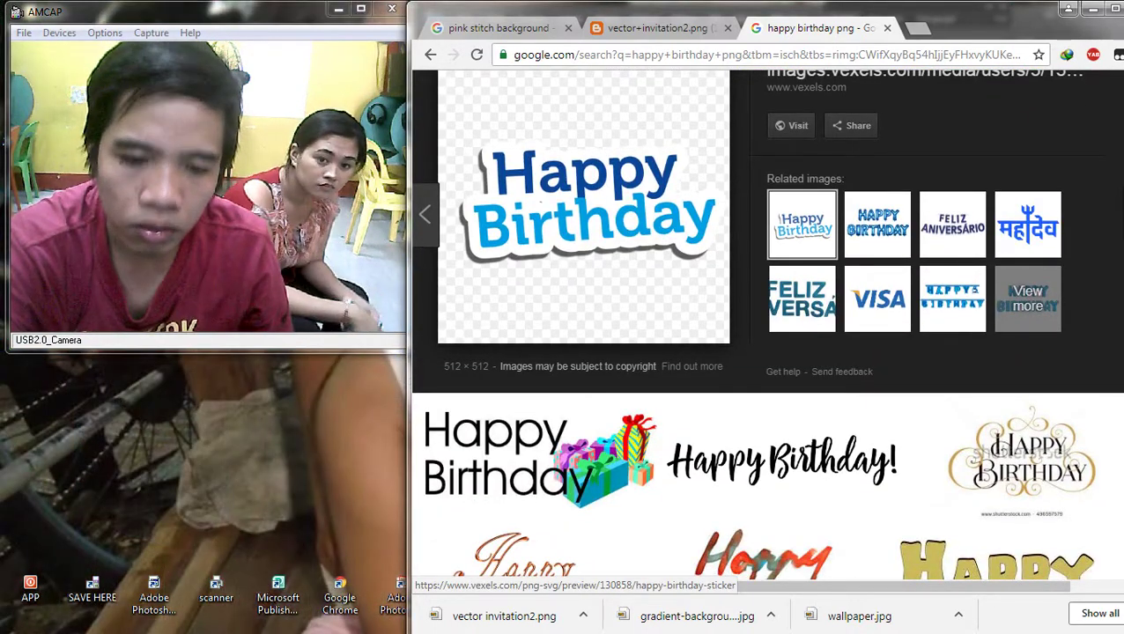
right_click(613, 214)
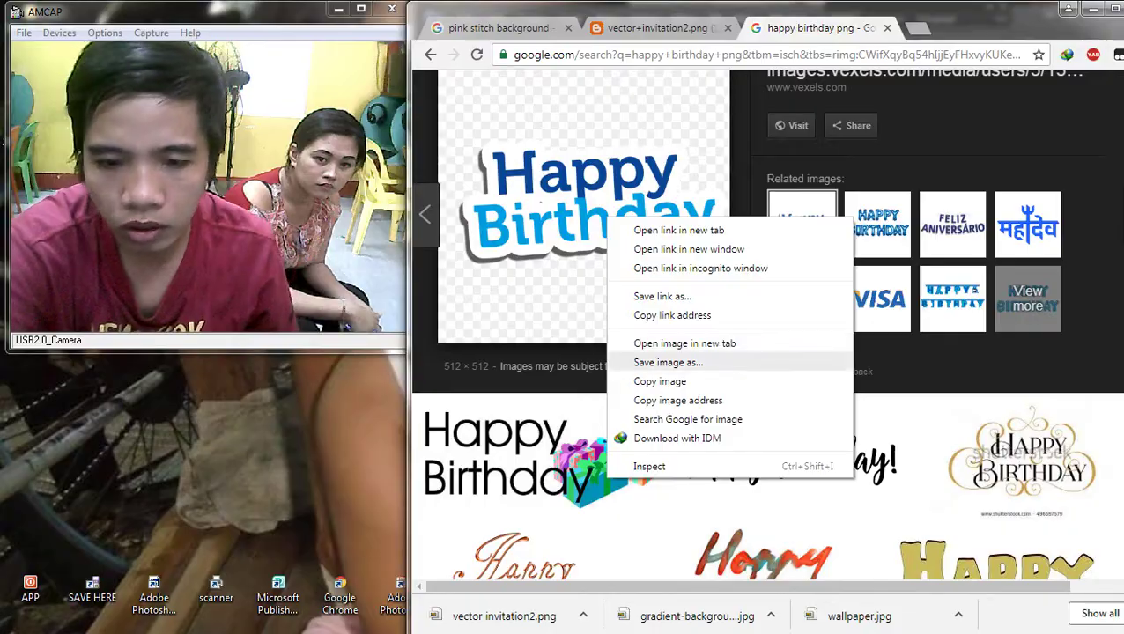
click(669, 364)
key(Return)
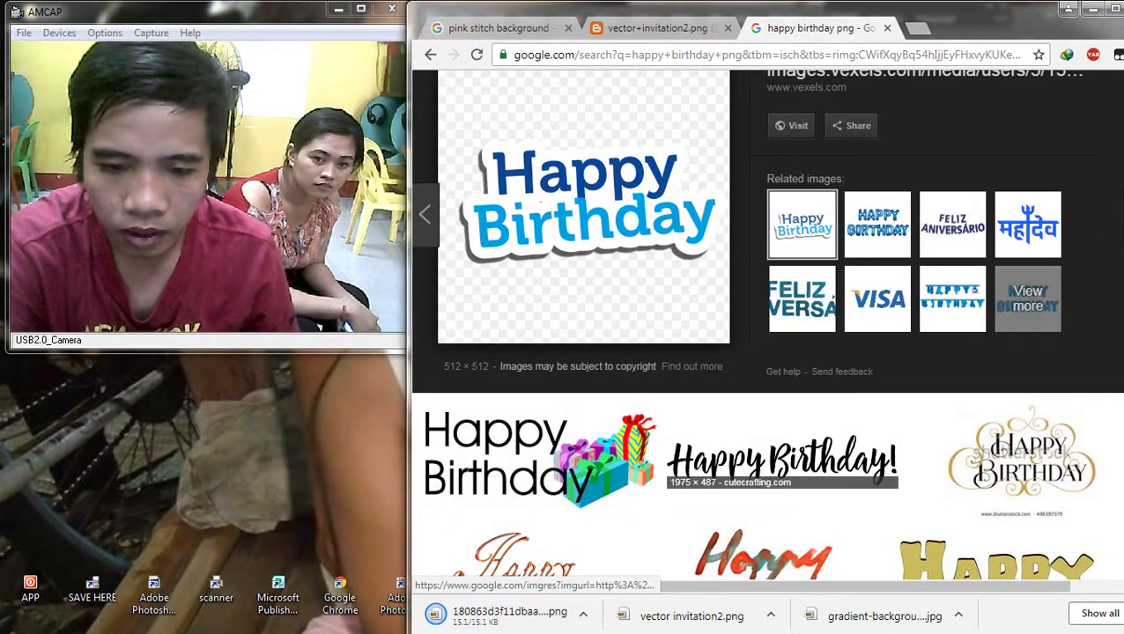
Step: Save the black script image as ChameliaScriptHappyB-dayBlk.png
click(782, 458)
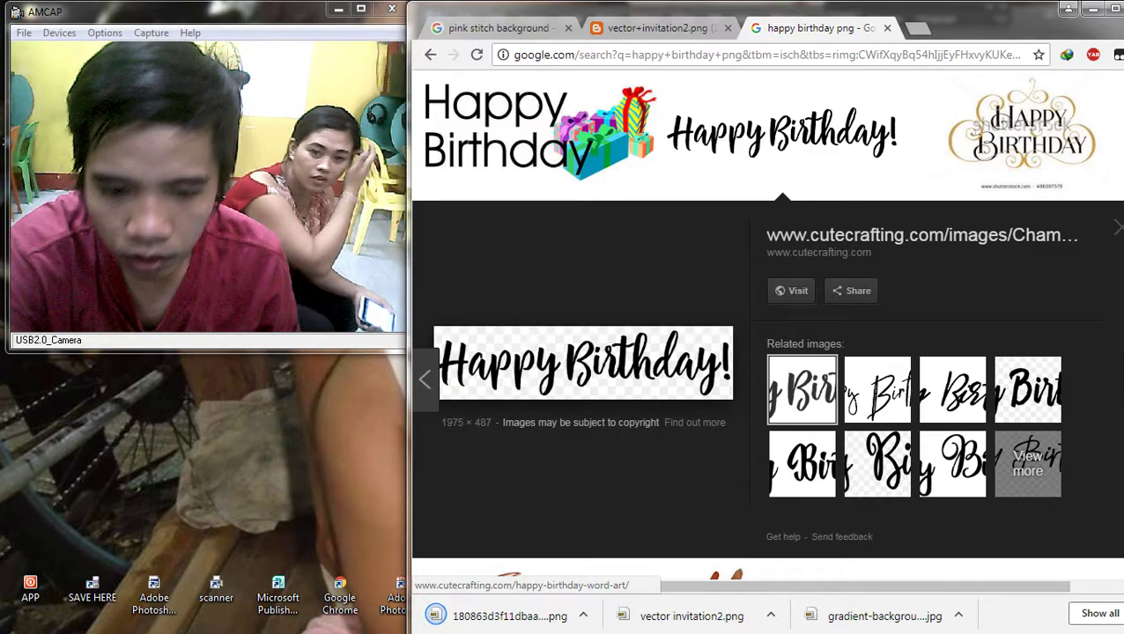
right_click(527, 358)
click(572, 505)
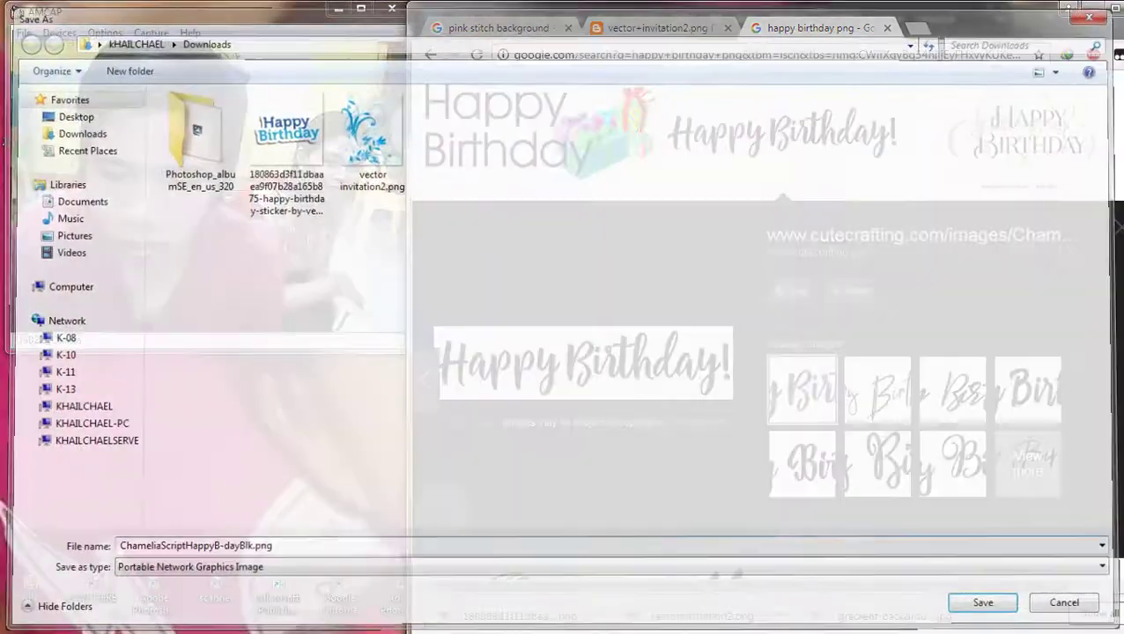
key(Return)
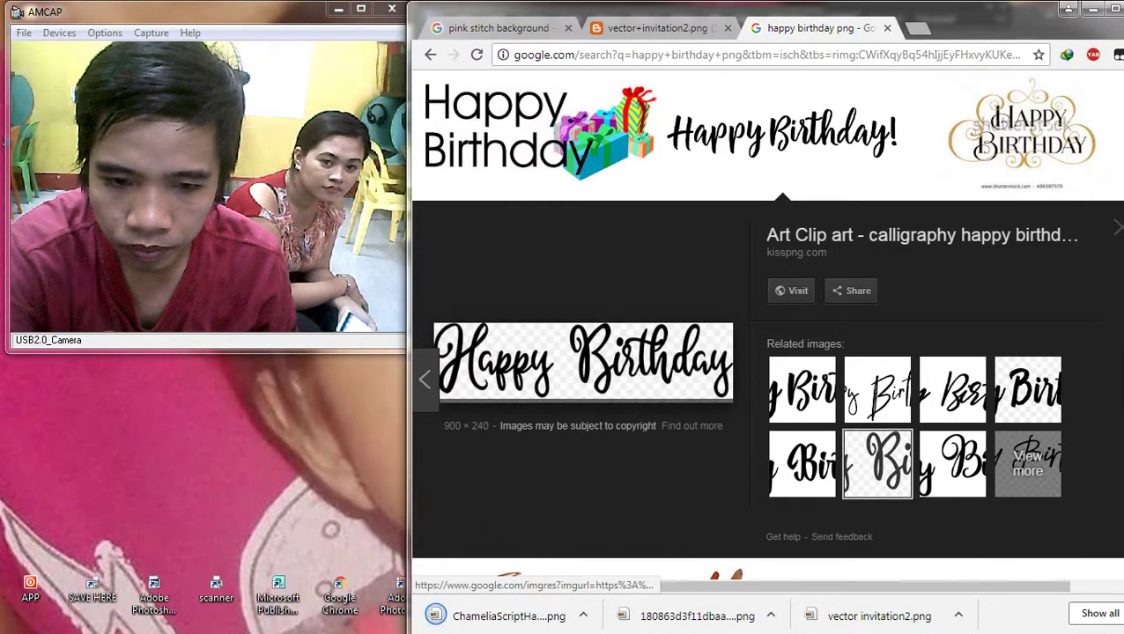
Step: Open the CuteCrafting script preview and save its Happy Birthday PNG
click(952, 464)
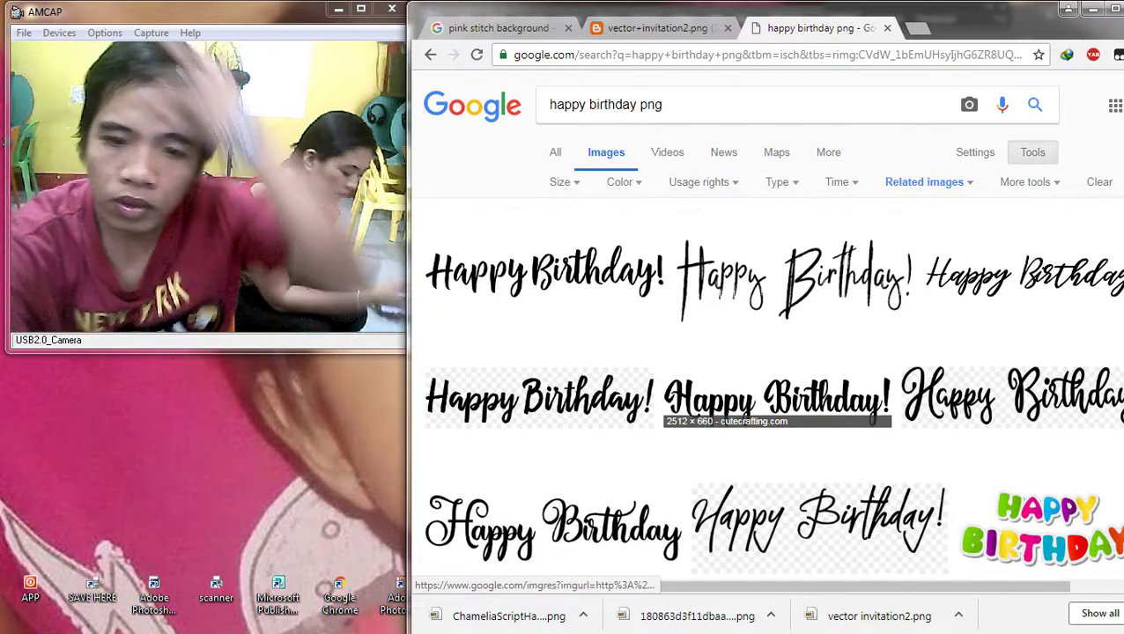
scroll(766, 353, down, 5)
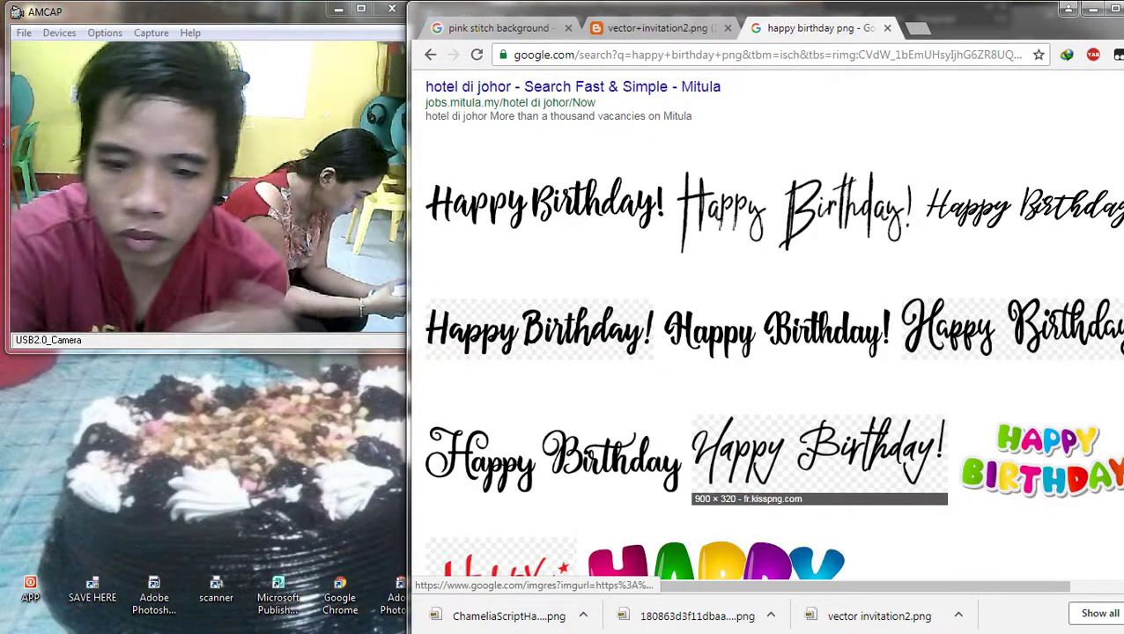
click(775, 330)
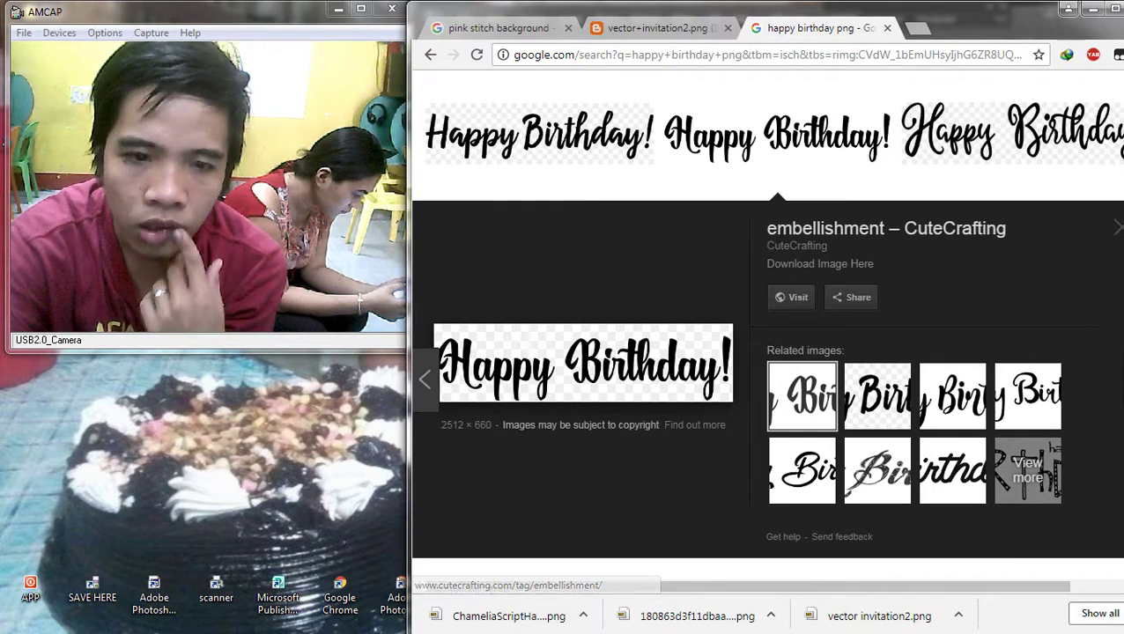
click(1013, 132)
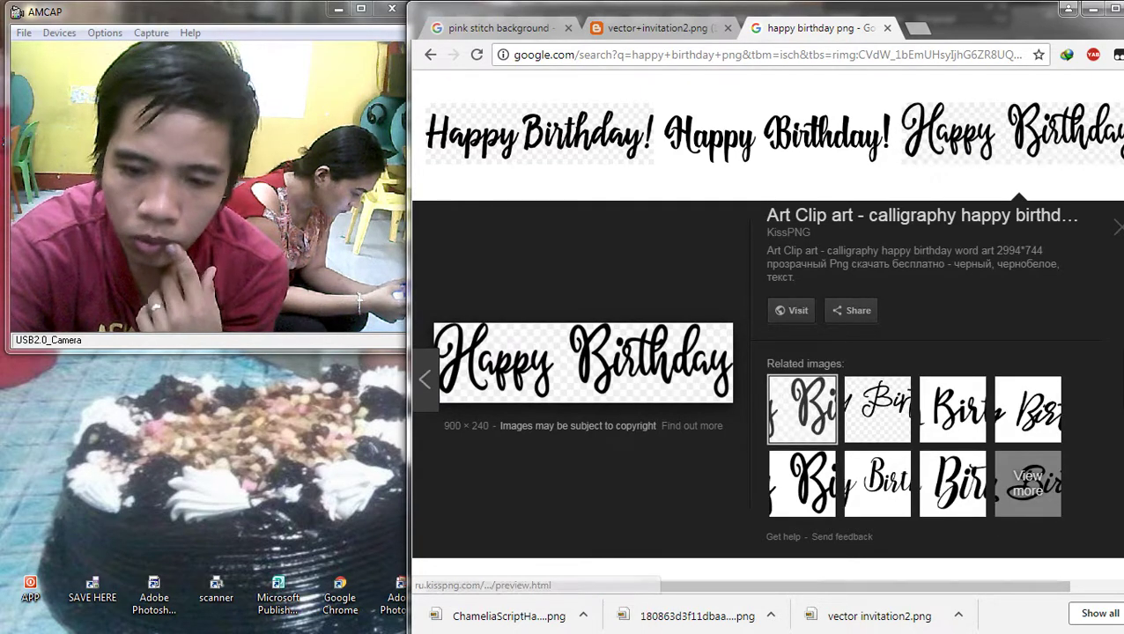
scroll(555, 370, down, 3)
click(553, 379)
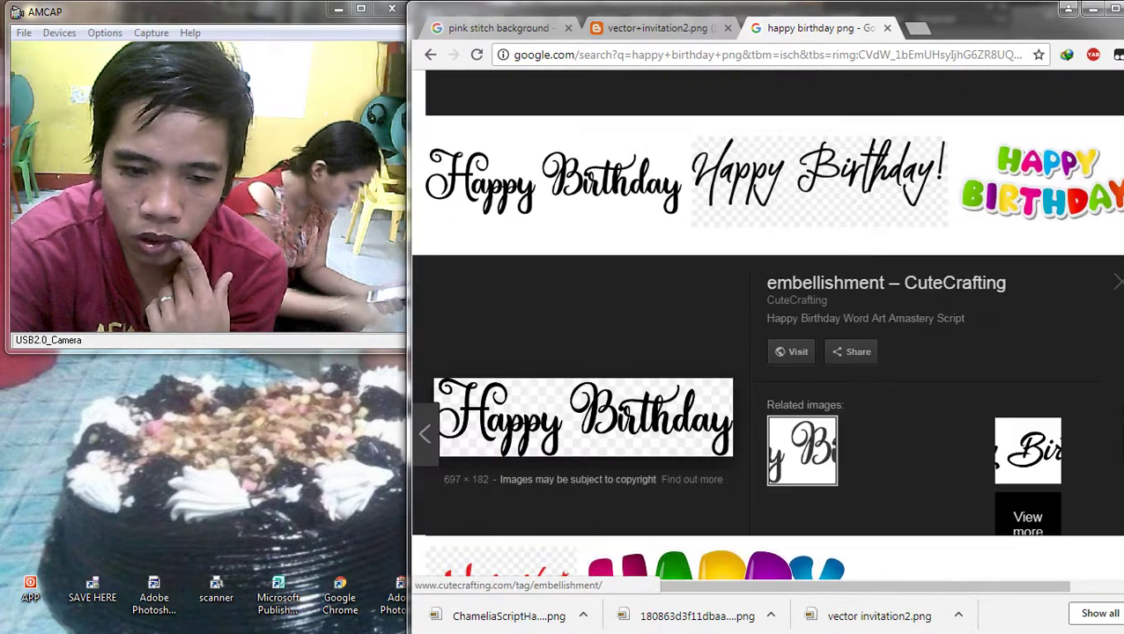
right_click(554, 350)
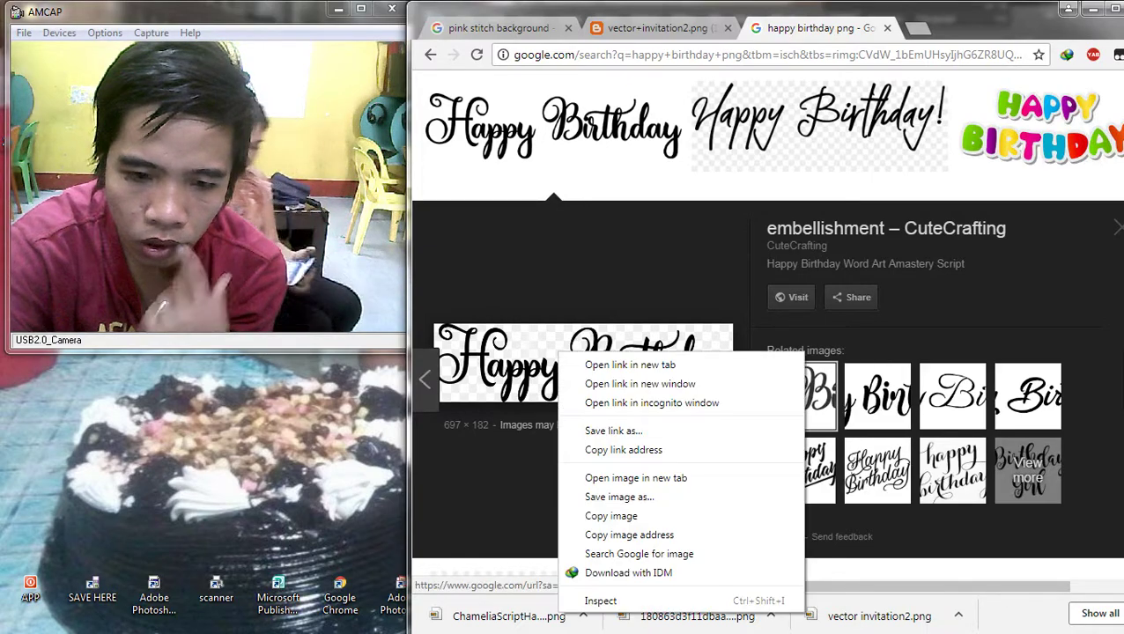
click(608, 495)
key(Return)
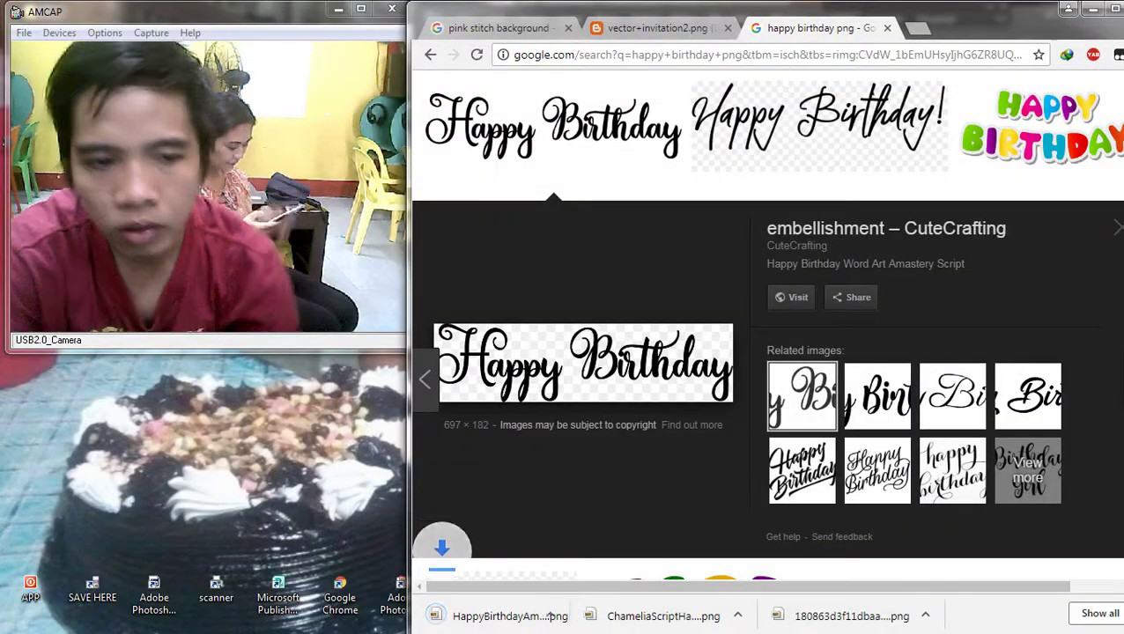
Step: Place the downloaded Happy Birthday PNG, enlarged across the banner's top right
drag(511, 616, 964, 181)
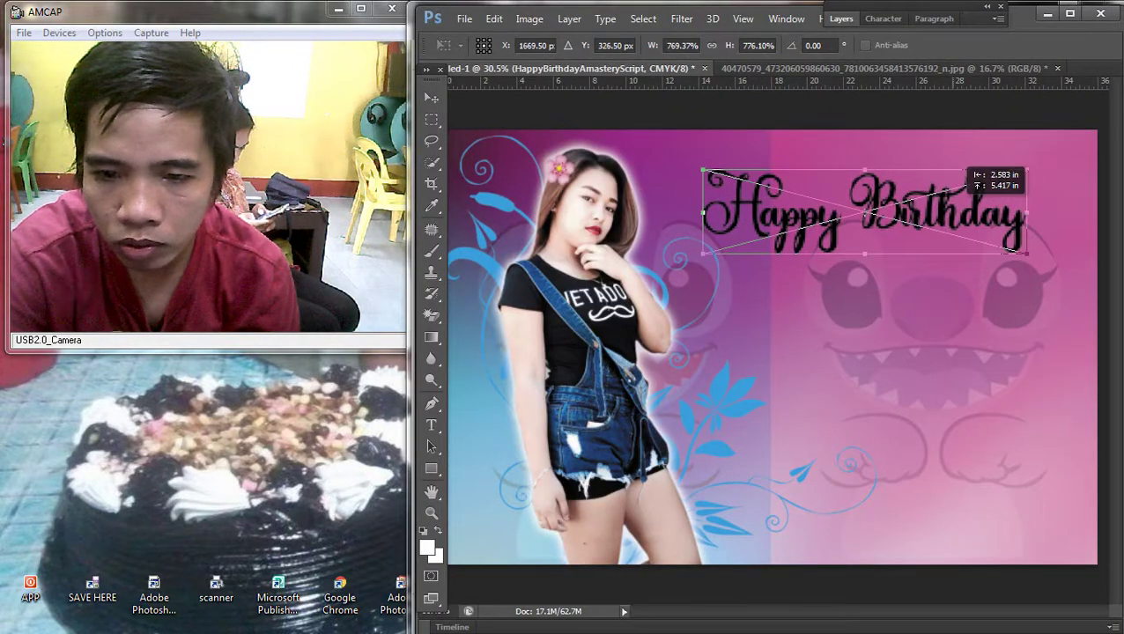
drag(1024, 254, 1098, 271)
drag(1076, 202, 1056, 181)
key(Return)
scroll(771, 346, down, 3)
scroll(770, 347, up, 2)
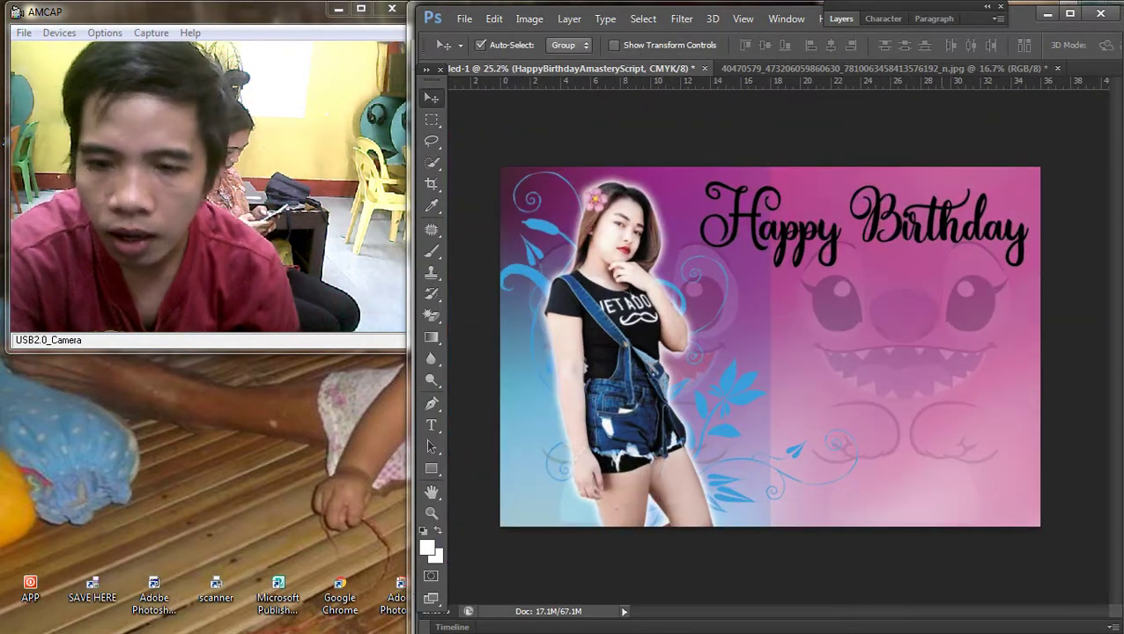
key(shift+Left)
Step: Give the title a magenta ff00de Color Overlay
key(F7)
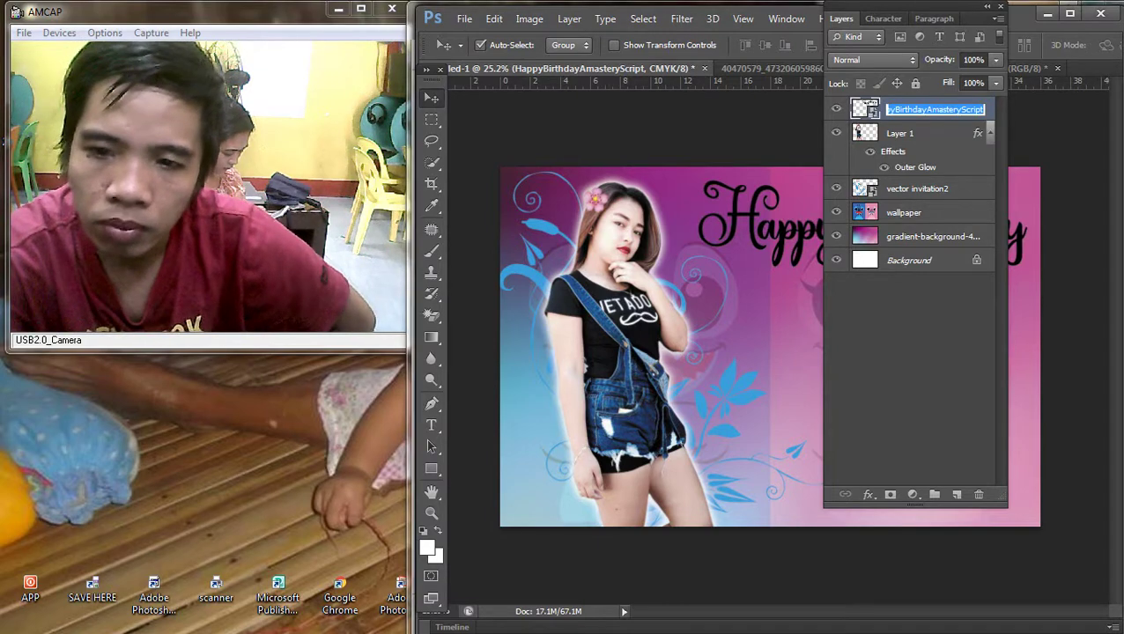
key(Return)
click(643, 538)
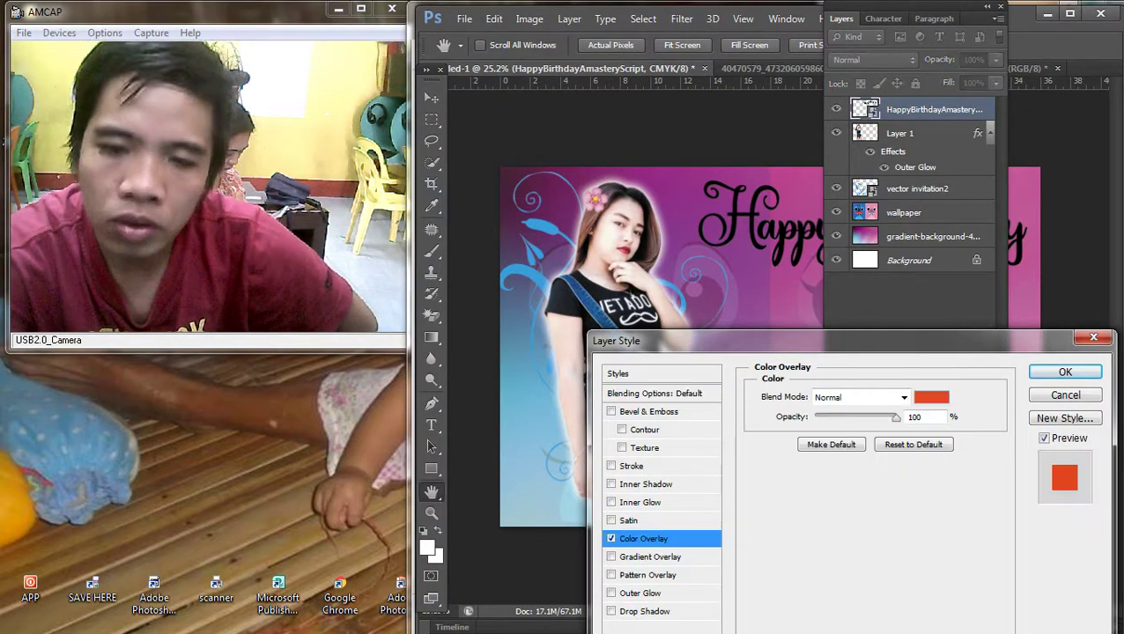
click(931, 397)
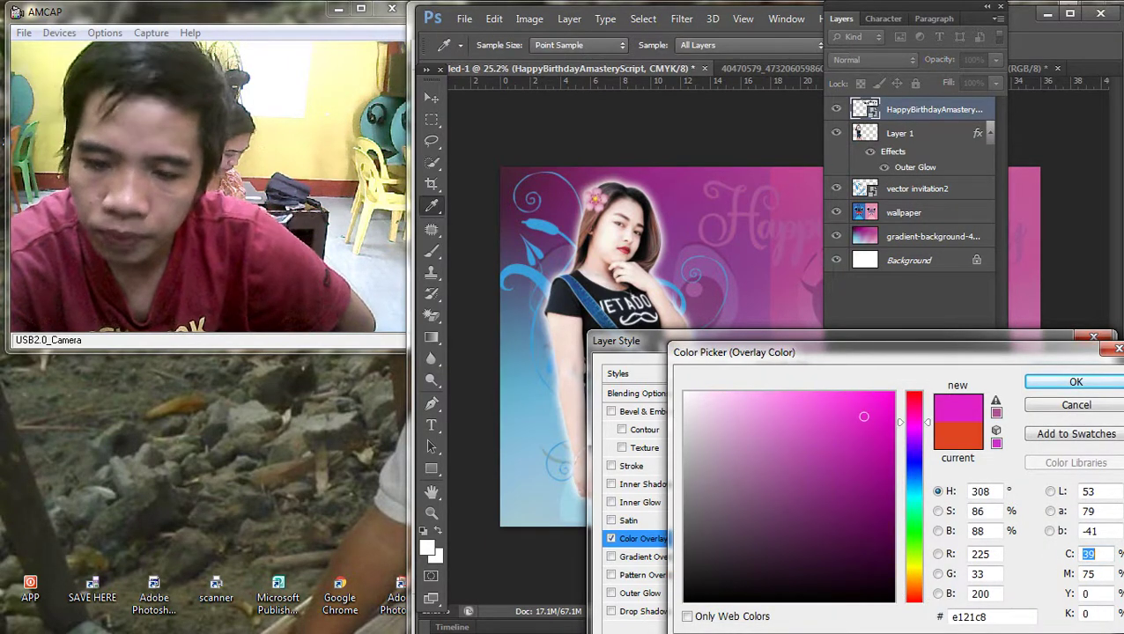
key(Return)
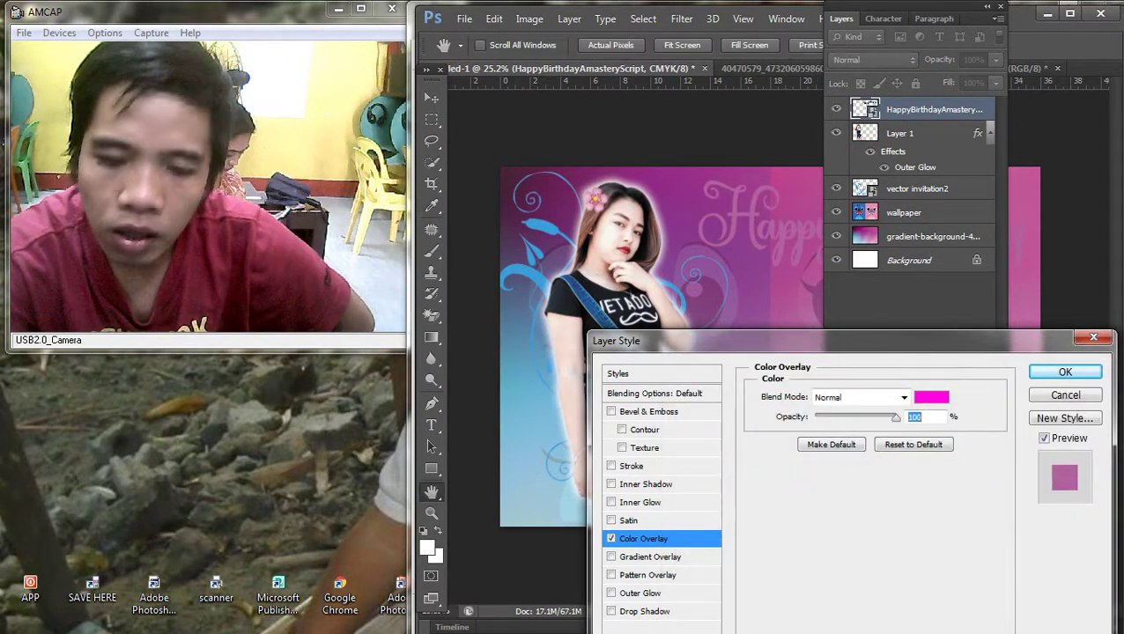
Step: Add a solid white (ffffff) 38 px Stroke to the title and apply the styles
click(630, 464)
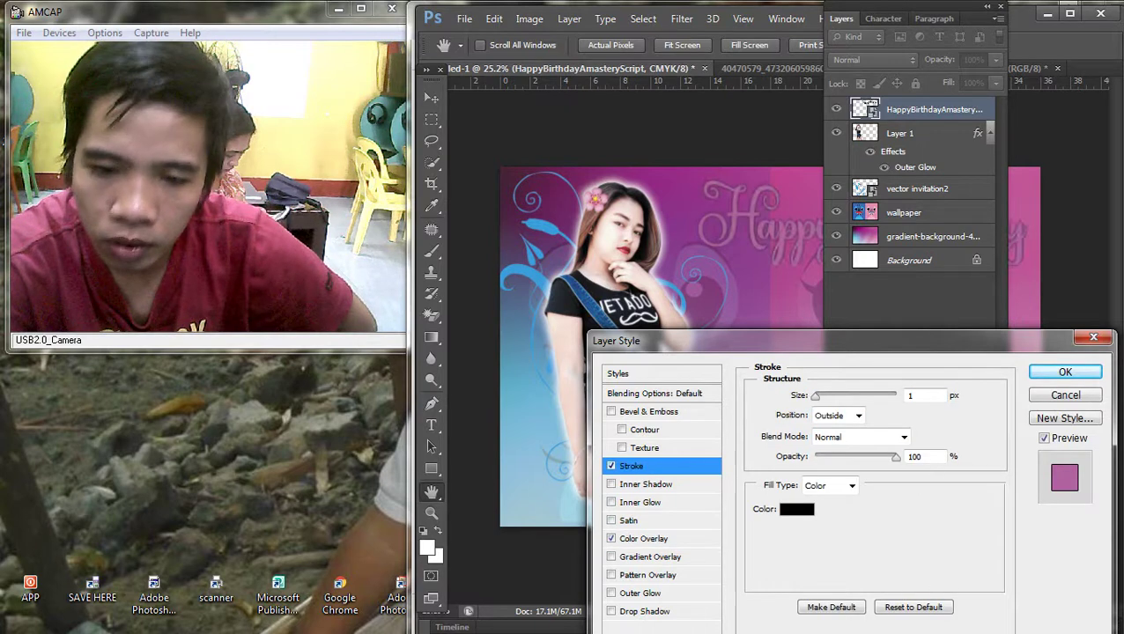
click(828, 485)
click(823, 497)
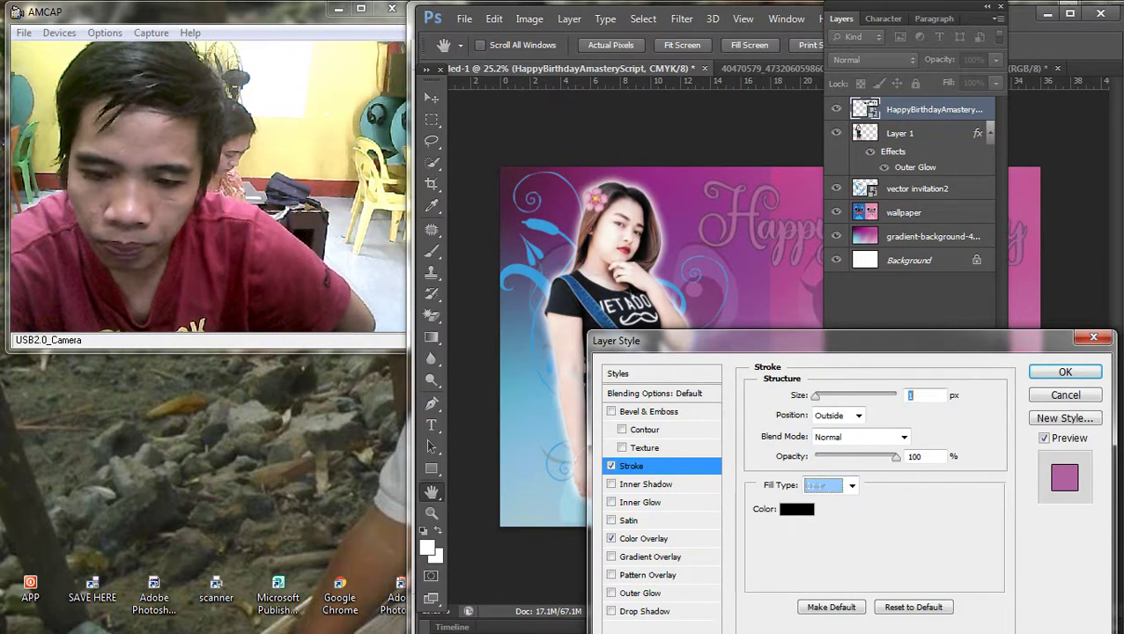
click(796, 508)
text(ffffff)
key(Tab)
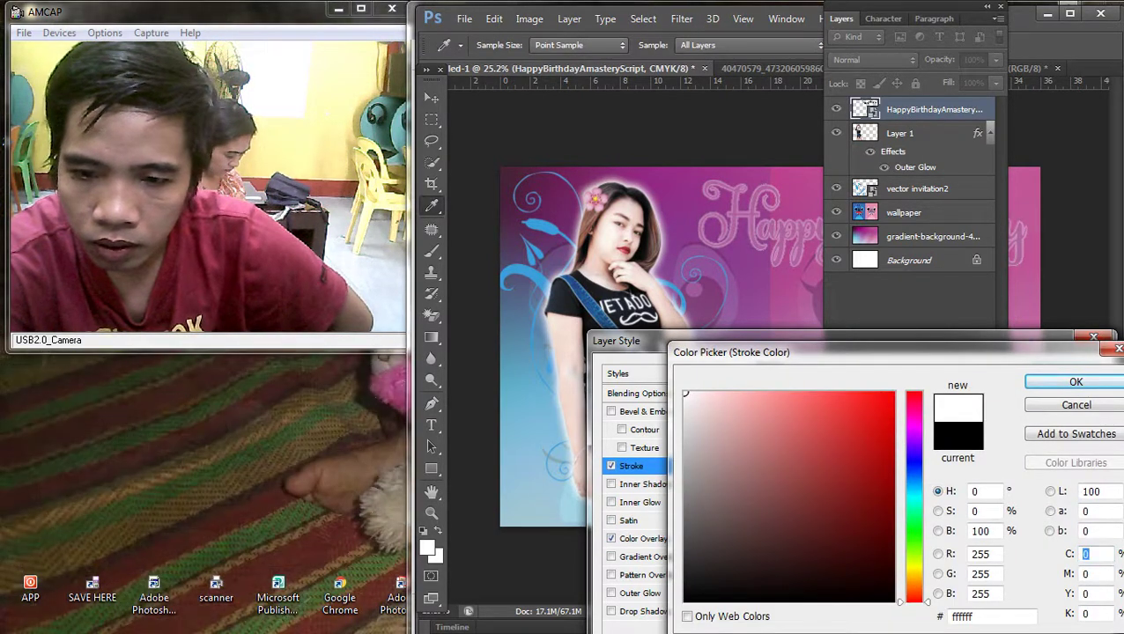
key(Return)
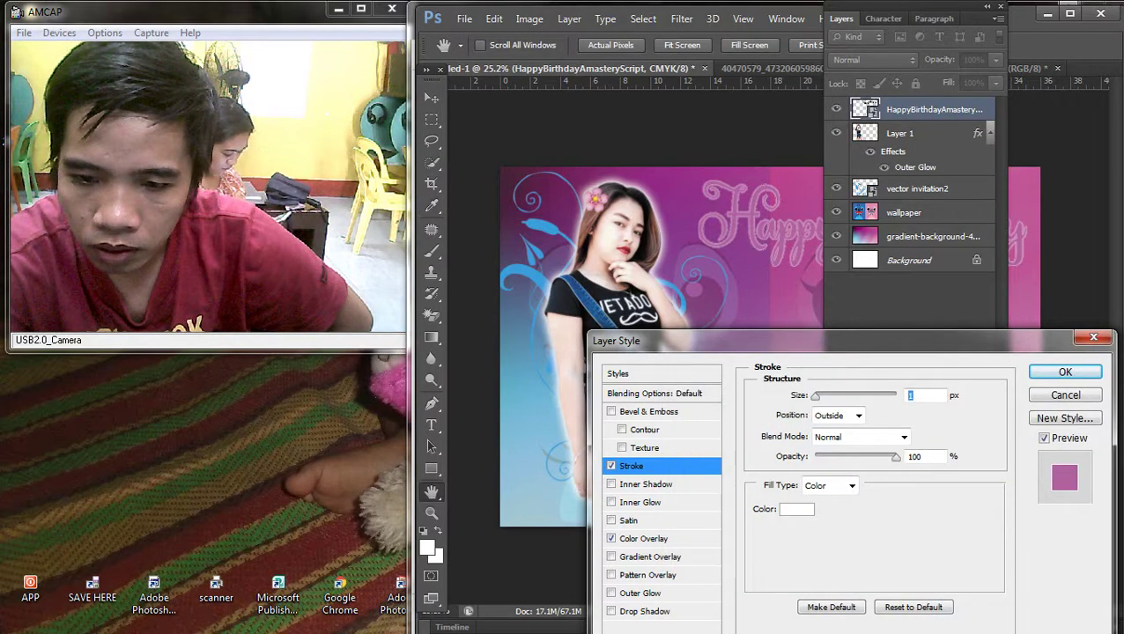
text(24)
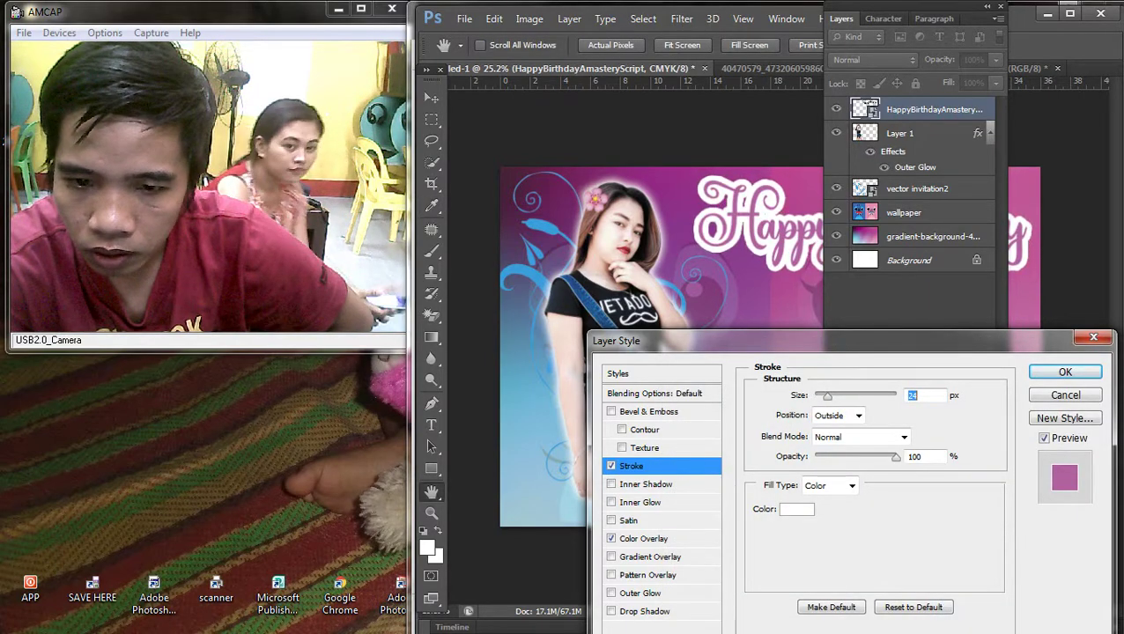
text(65)
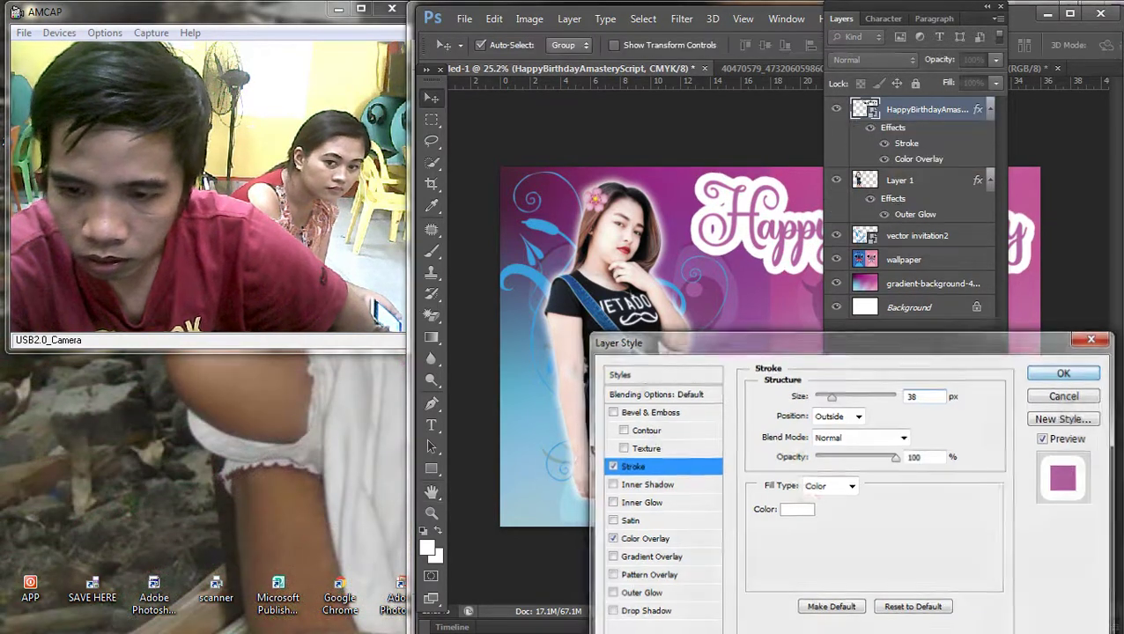
key(Return)
key(ctrl+plus)
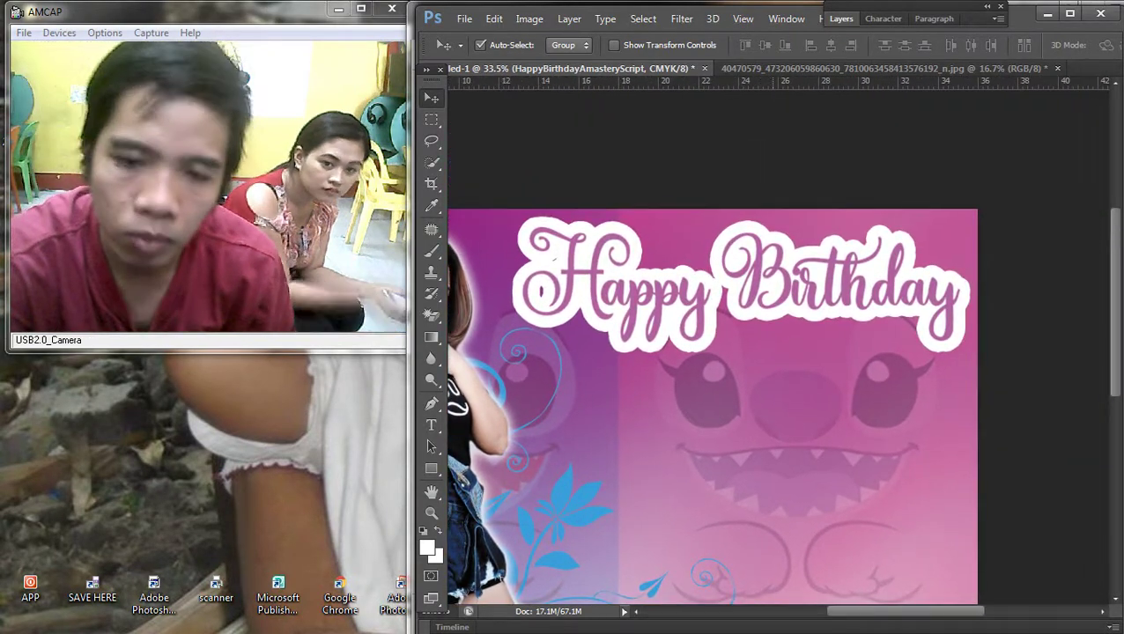
Step: Undo the title's stroke and colour overlay, returning it to plain black
right_click(743, 288)
key(Escape)
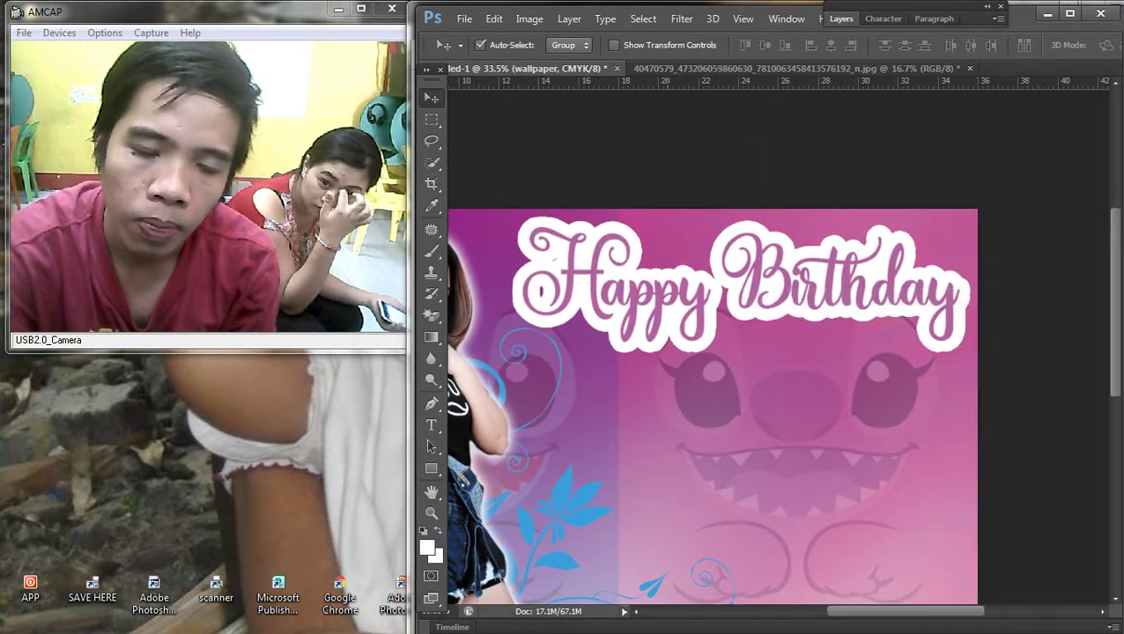
right_click(640, 304)
key(Escape)
key(ctrl+z)
key(ctrl+0)
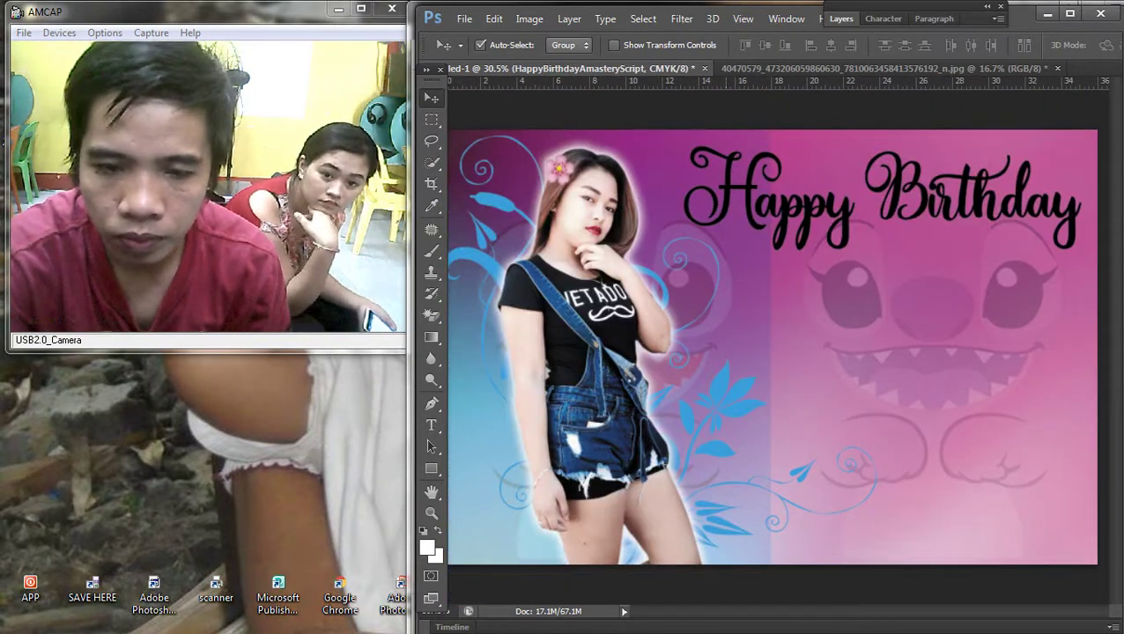
Step: Select all of the HappyBirthdayAmasteryScript layer for copying
key(alt+bracketleft)
key(ctrl+a)
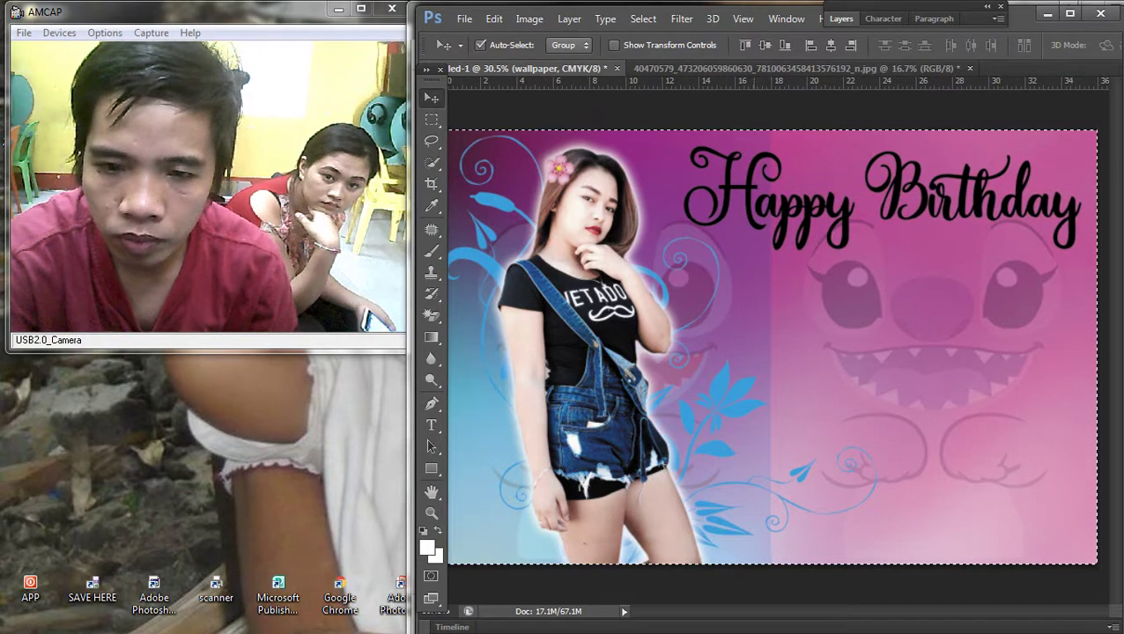
key(m)
right_click(801, 261)
click(837, 268)
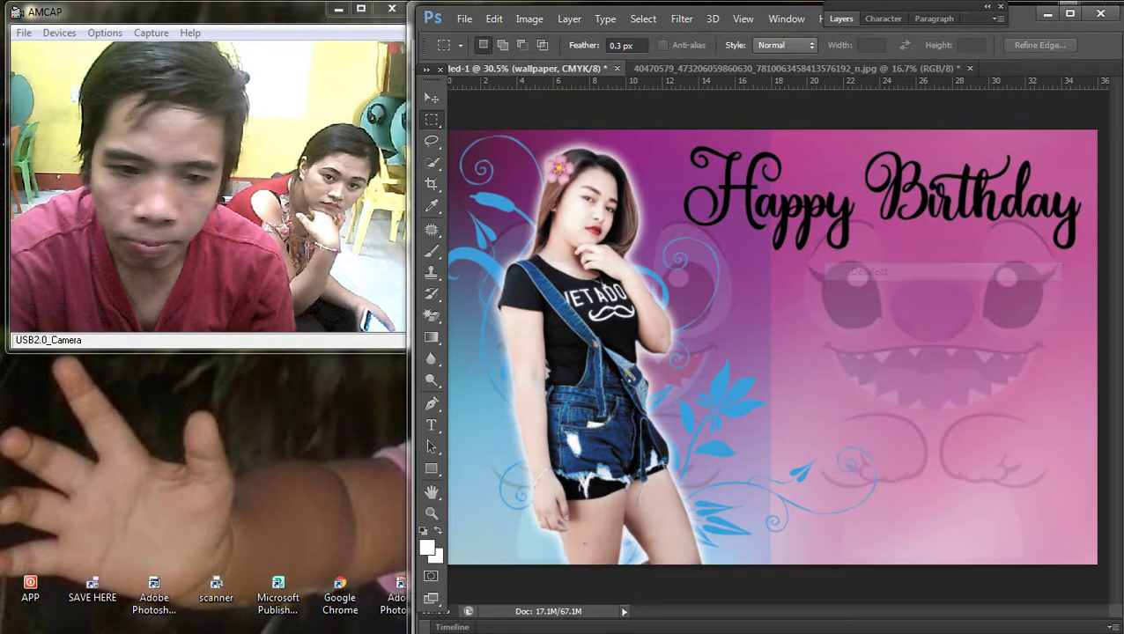
key(v)
key(alt+bracketright)
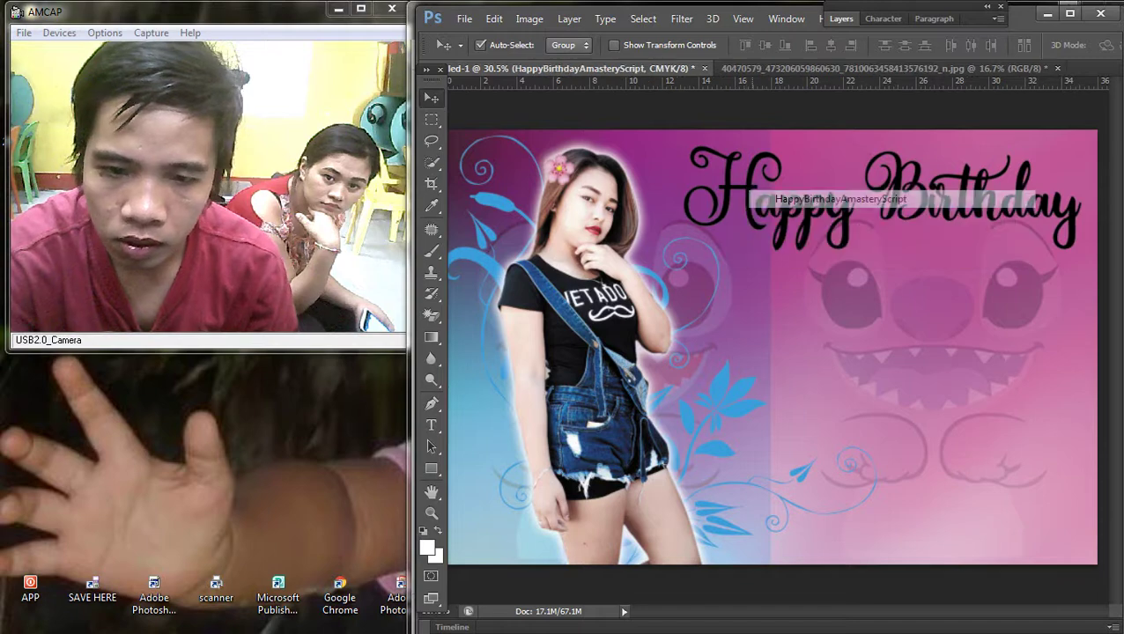
key(ctrl+a)
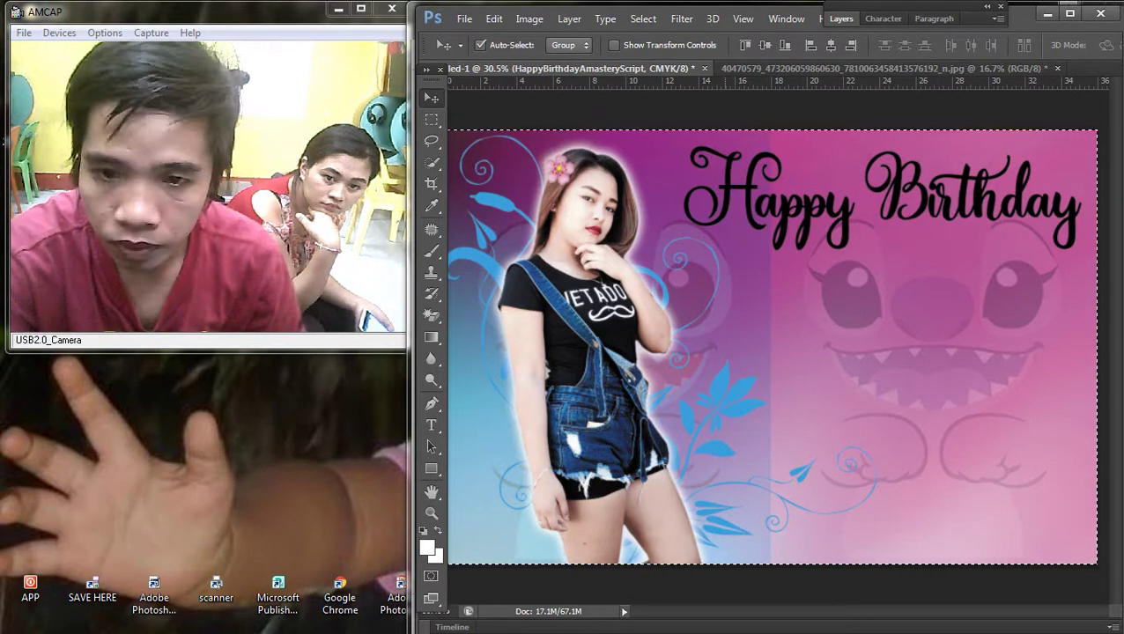
Step: Create a new clipboard-sized document for the script
key(alt+f)
key(n)
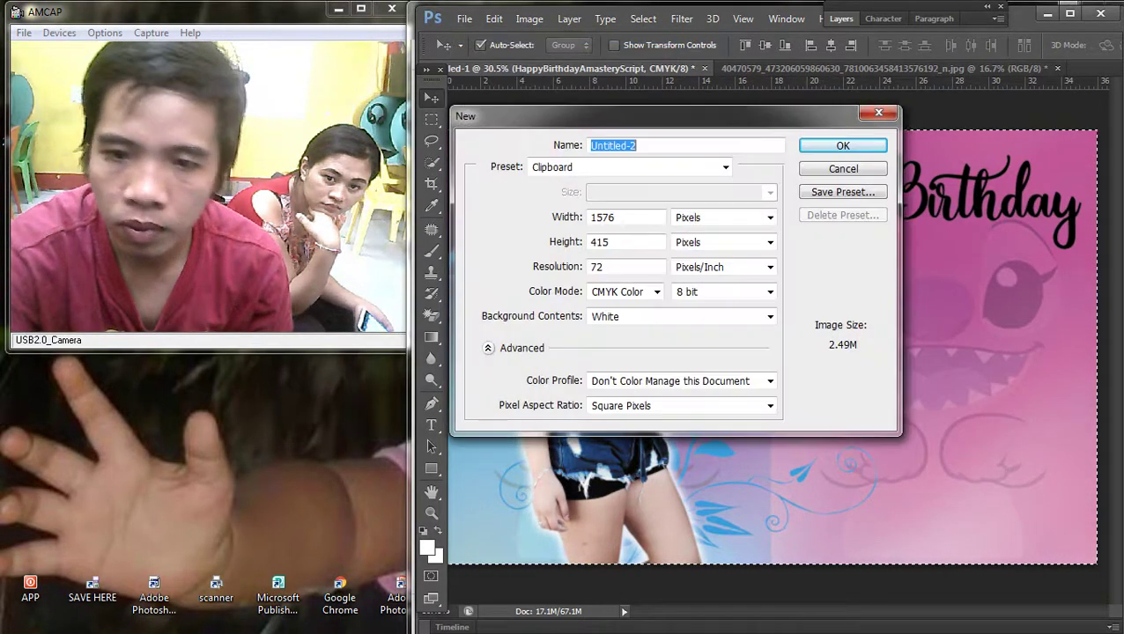
key(Return)
key(ctrl+v)
key(ctrl+0)
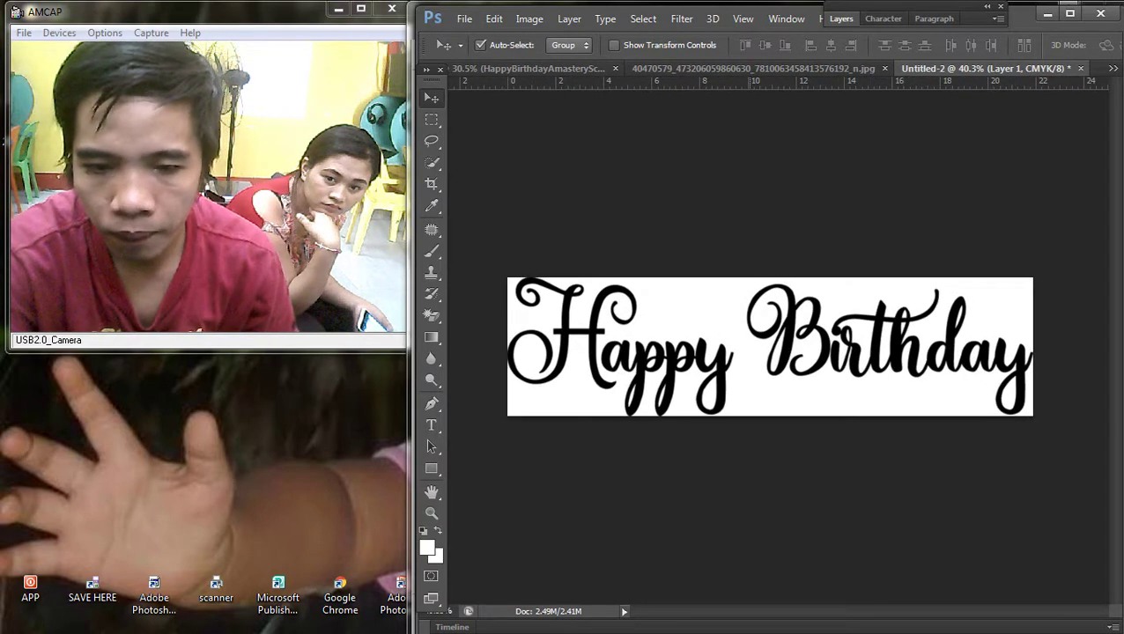
key(ctrl+z)
Step: Set the new document's resolution to 100 pixels per inch and paste the script
key(alt+i)
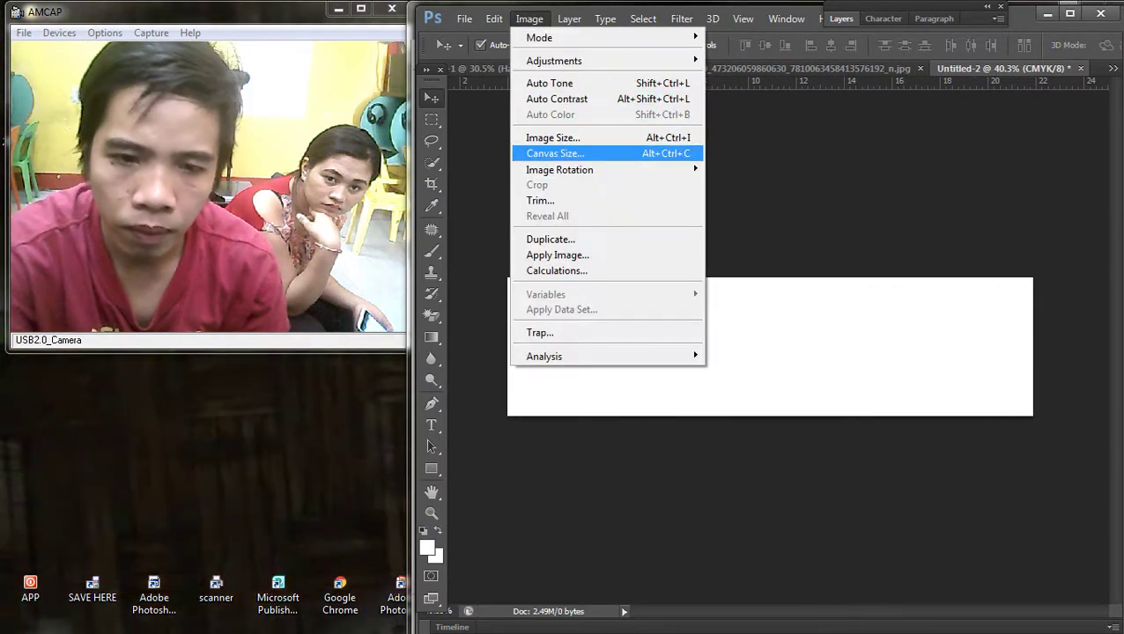
key(Return)
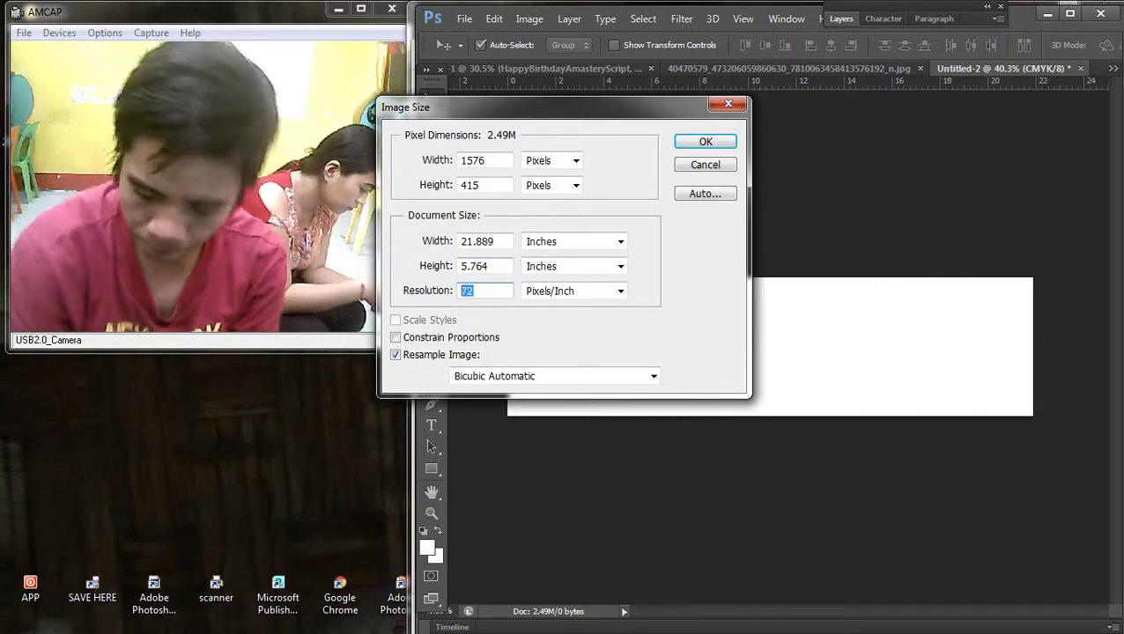
text(0)
key(Return)
key(ctrl+v)
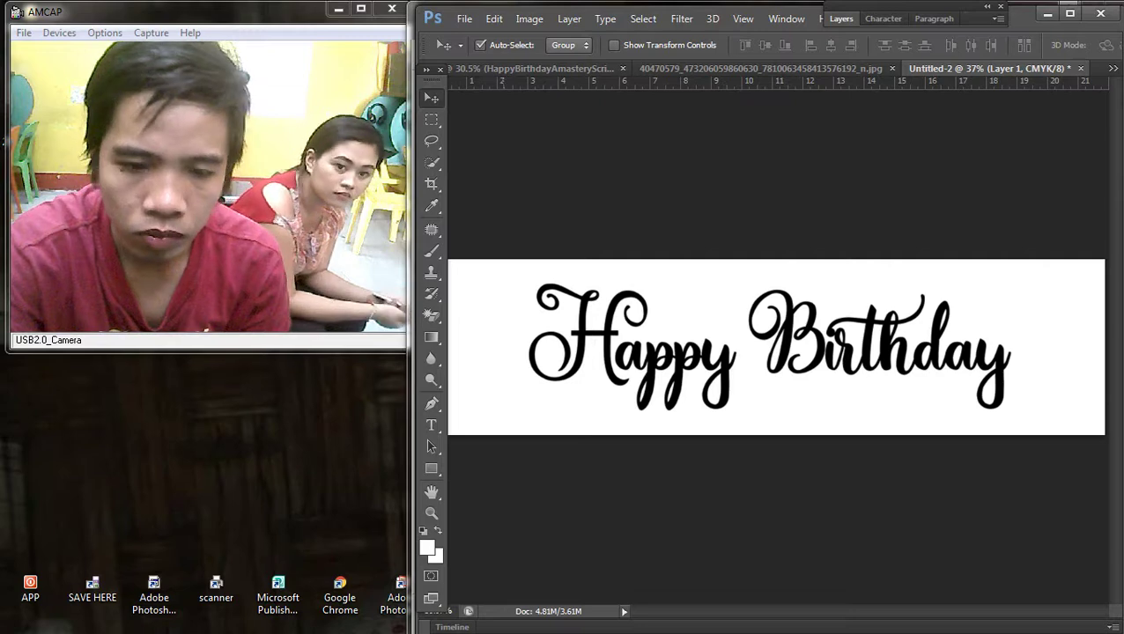
Step: Flatten the image and Magic Eraser the white background around the script
key(F7)
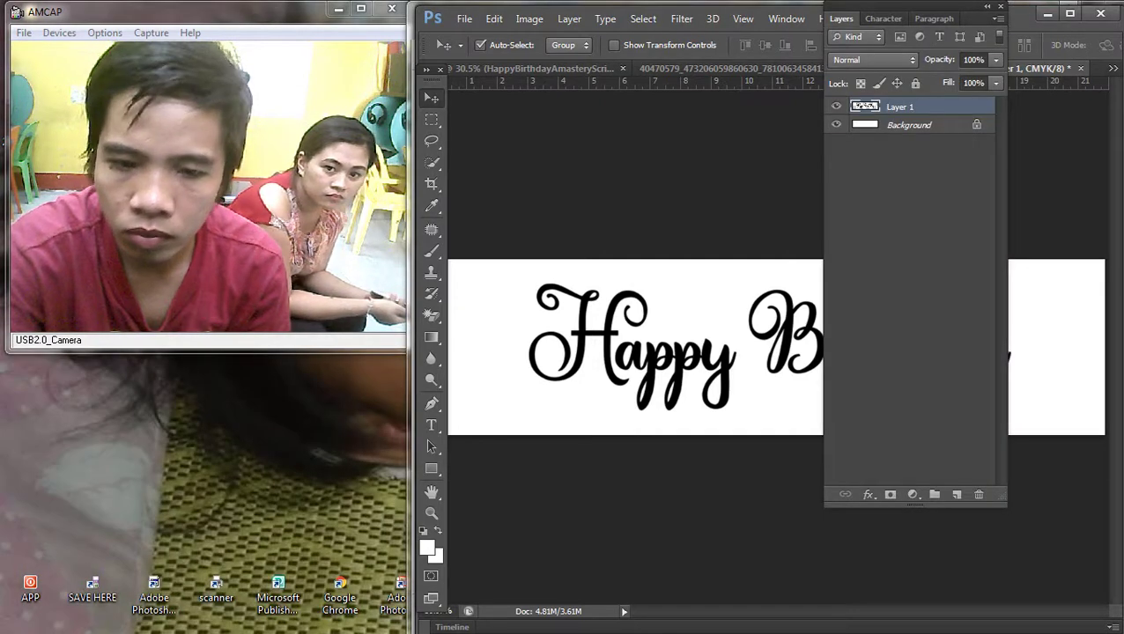
right_click(890, 126)
click(945, 270)
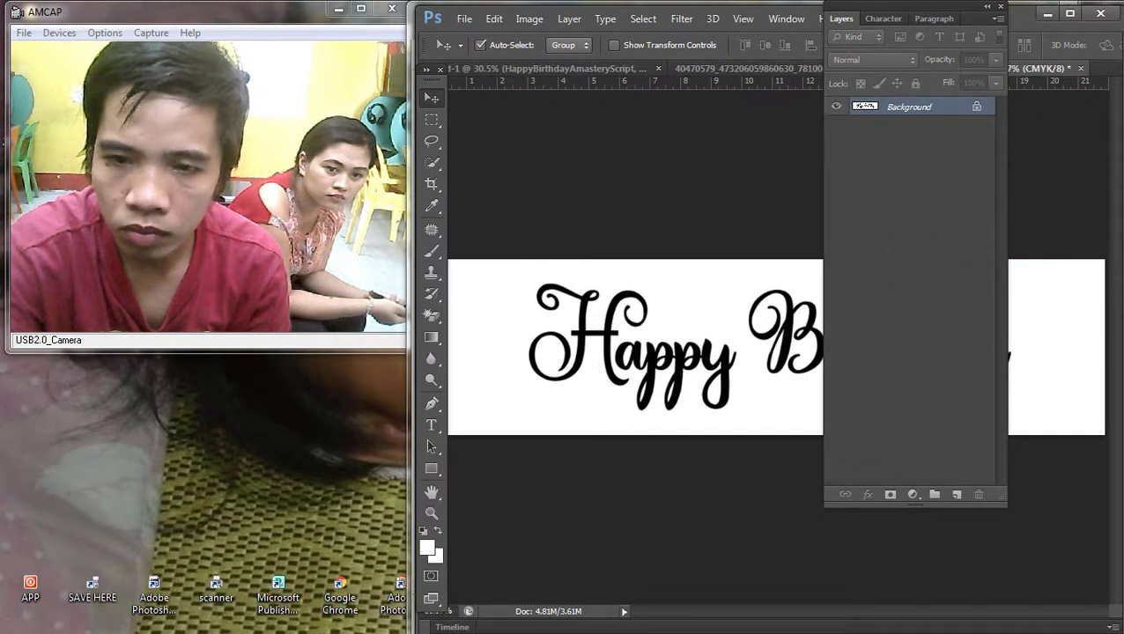
key(F7)
key(ctrl+0)
key(shift+e)
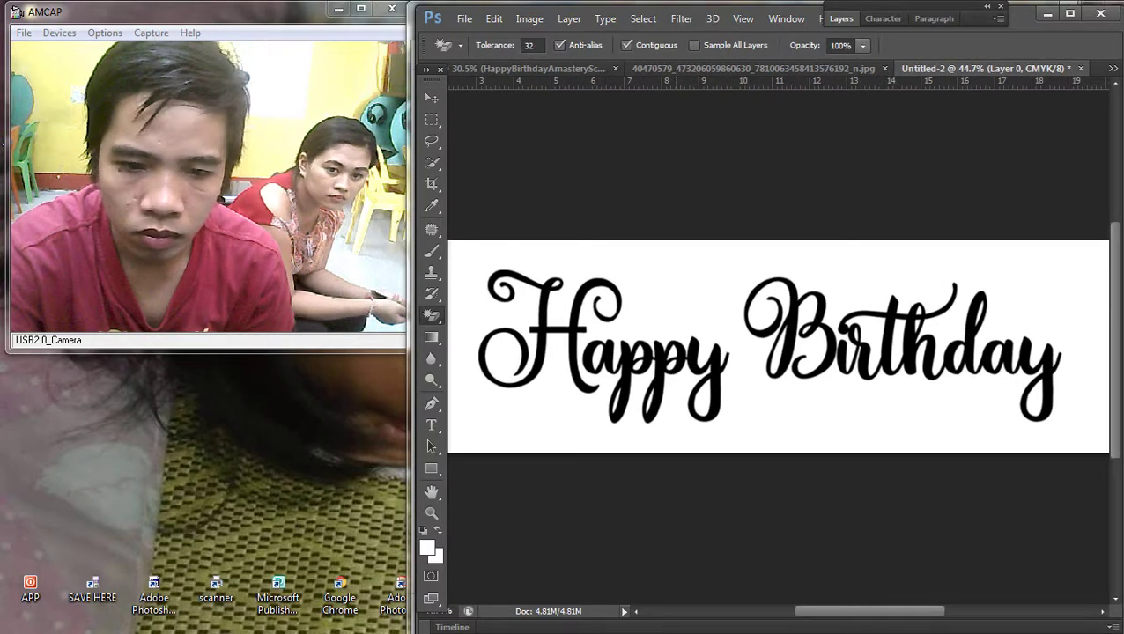
click(775, 246)
scroll(583, 341, up, 3)
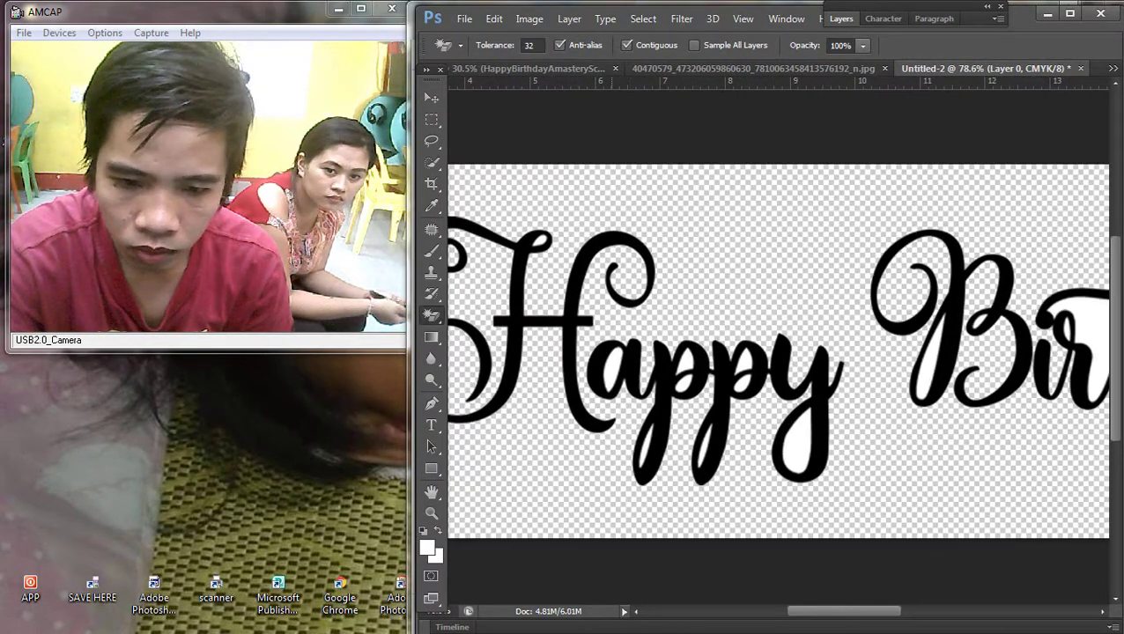
scroll(690, 432, up, 3)
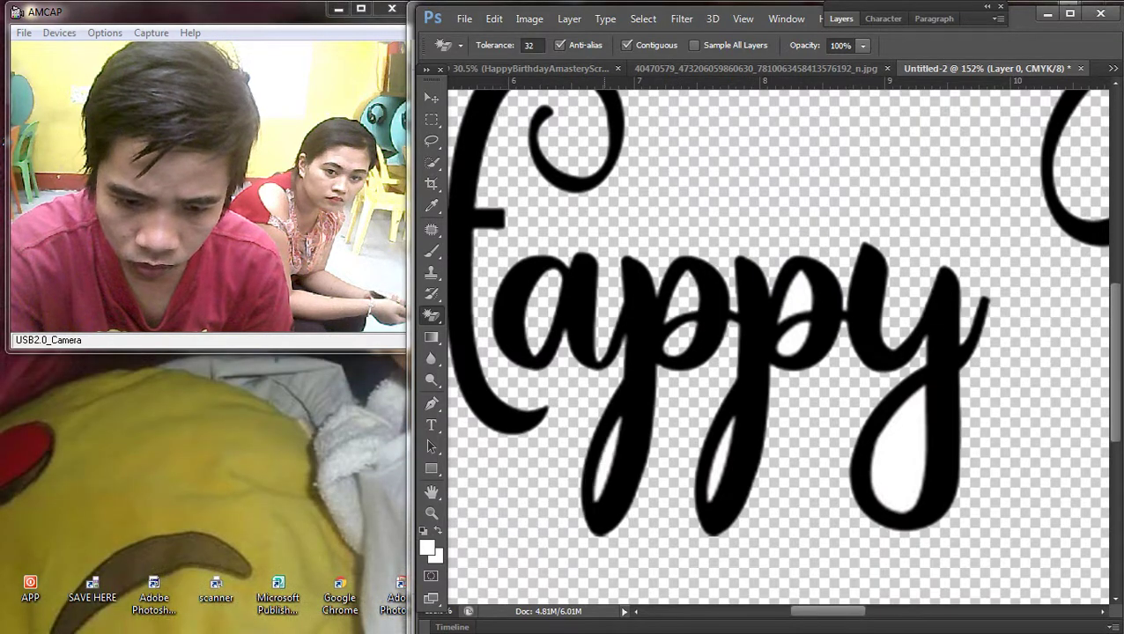
scroll(647, 471, up, 2)
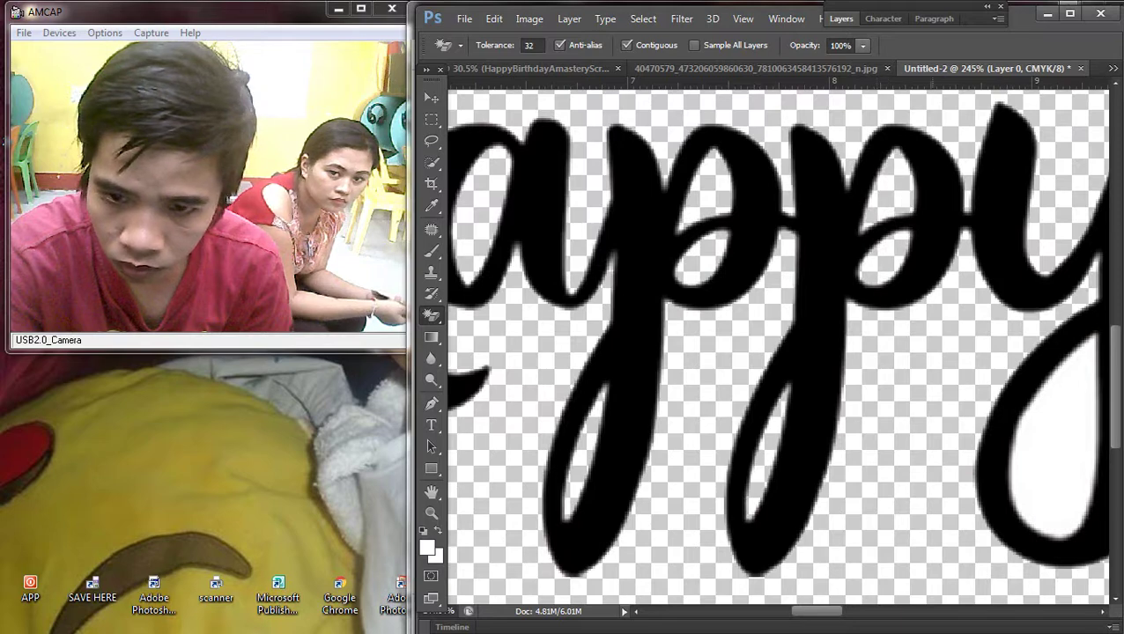
scroll(775, 343, down, 2)
scroll(775, 343, down, 2)
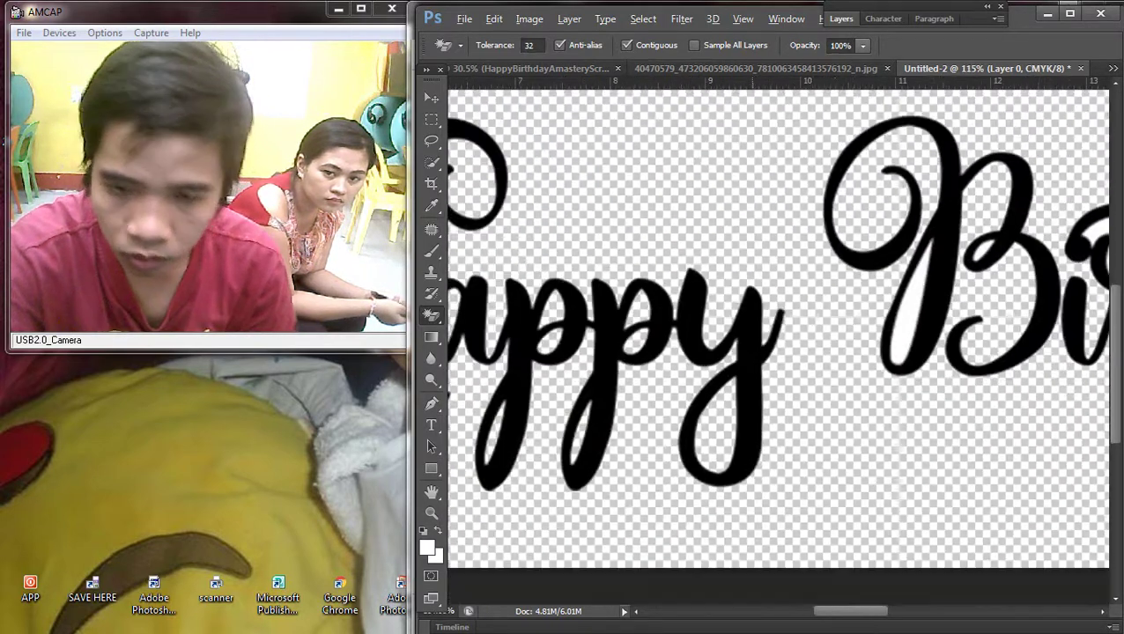
scroll(765, 369, down, 1)
scroll(779, 308, right, 5)
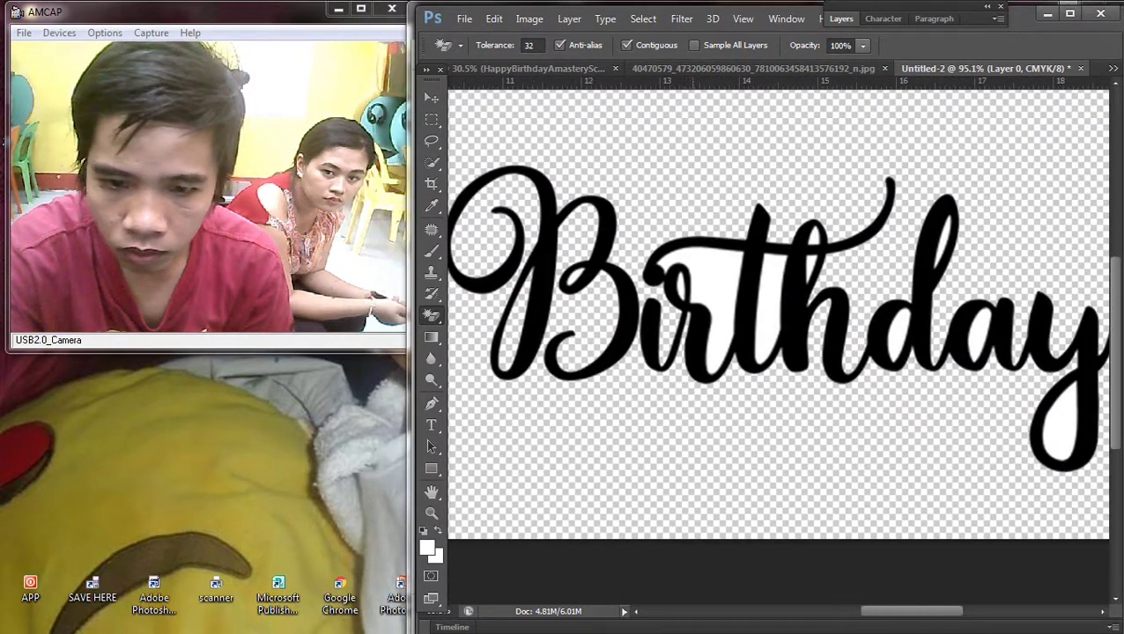
click(775, 344)
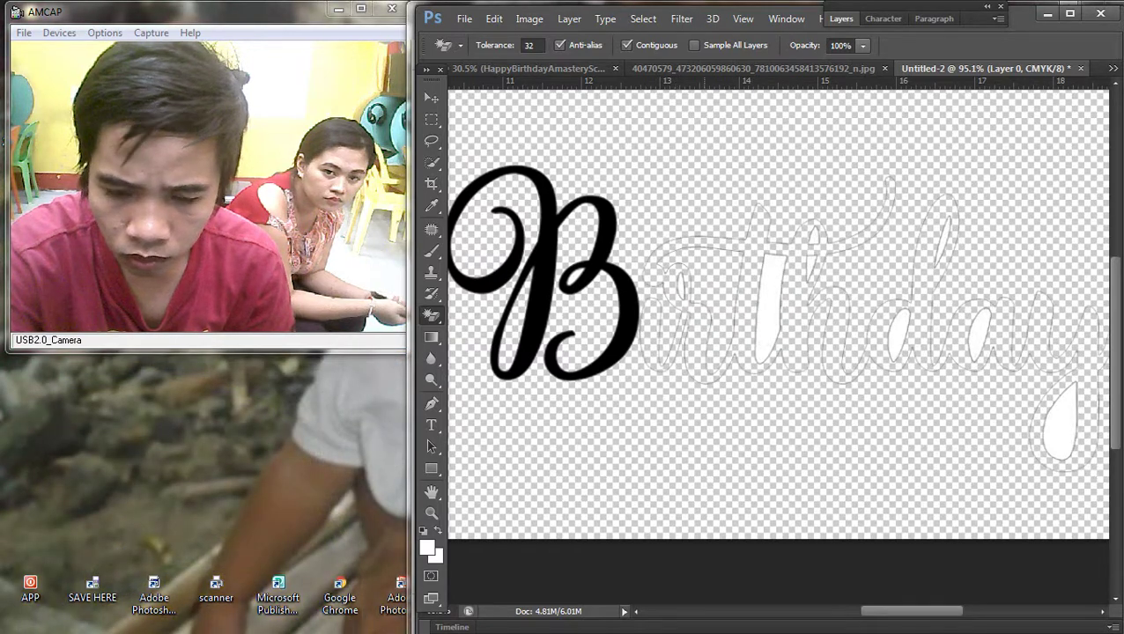
key(ctrl+z)
scroll(710, 310, up, 1)
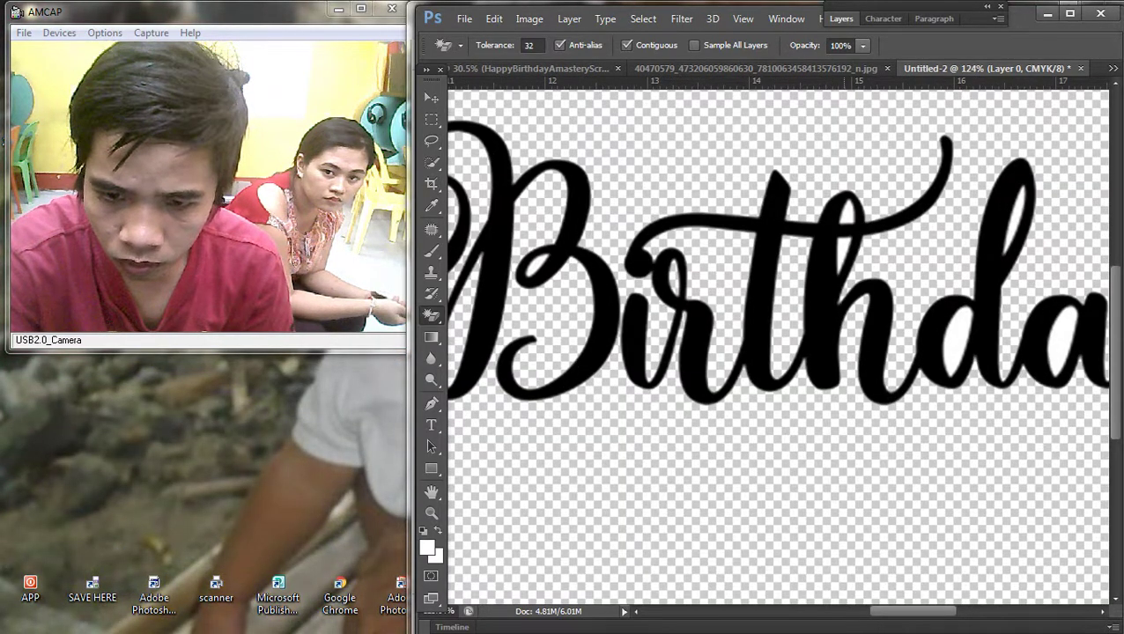
click(828, 267)
scroll(827, 268, up, 2)
key(ctrl+z)
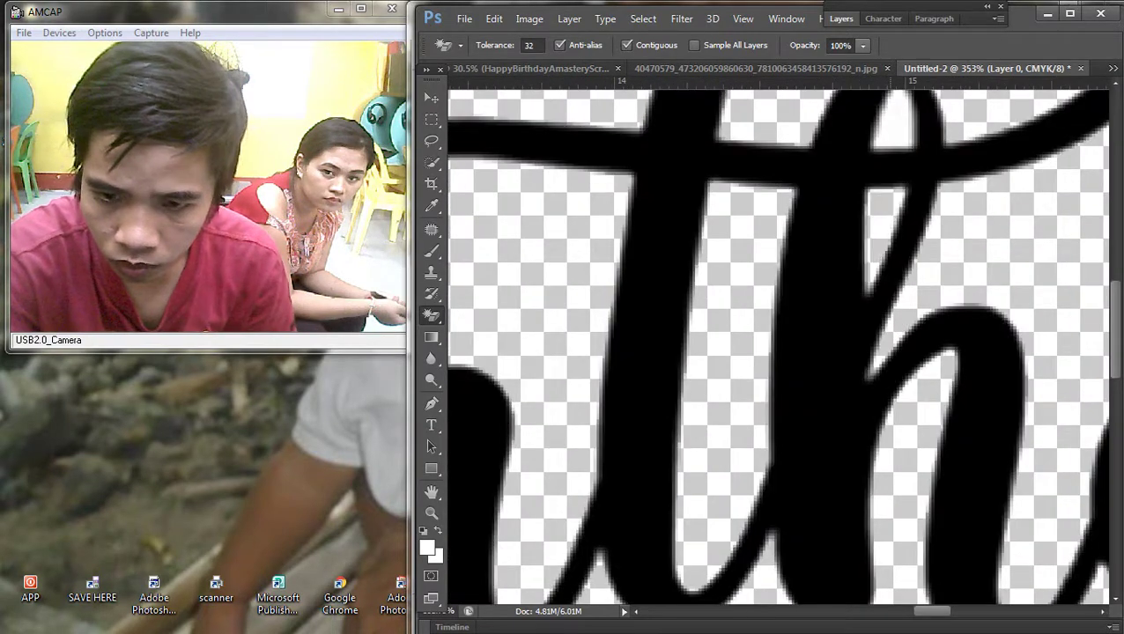
scroll(779, 344, down, 3)
scroll(779, 343, up, 1)
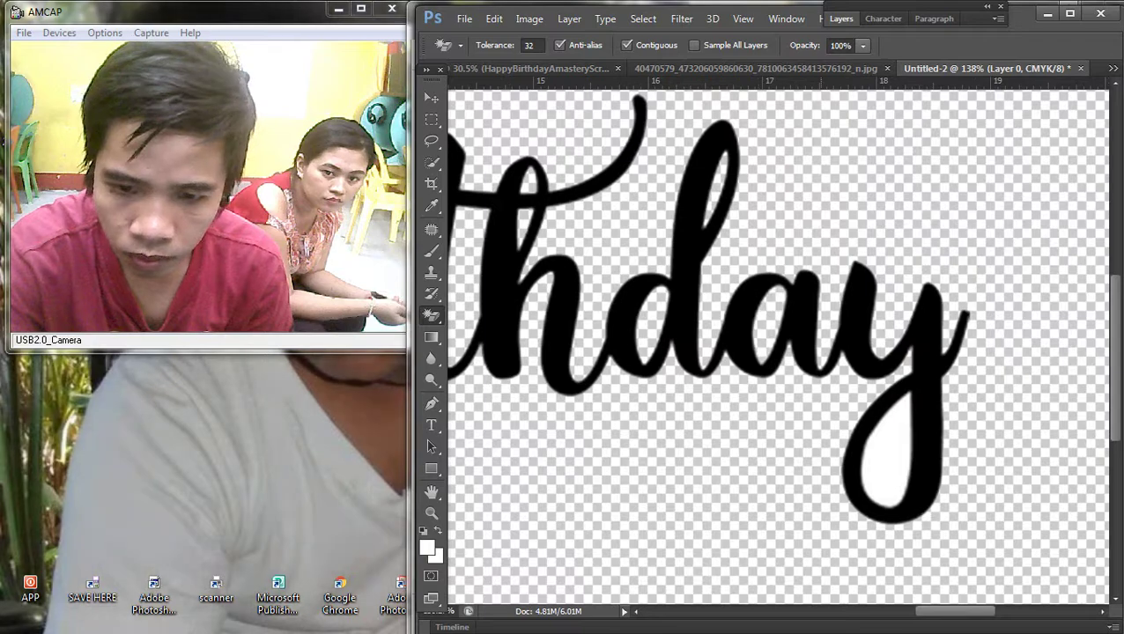
scroll(779, 344, down, 4)
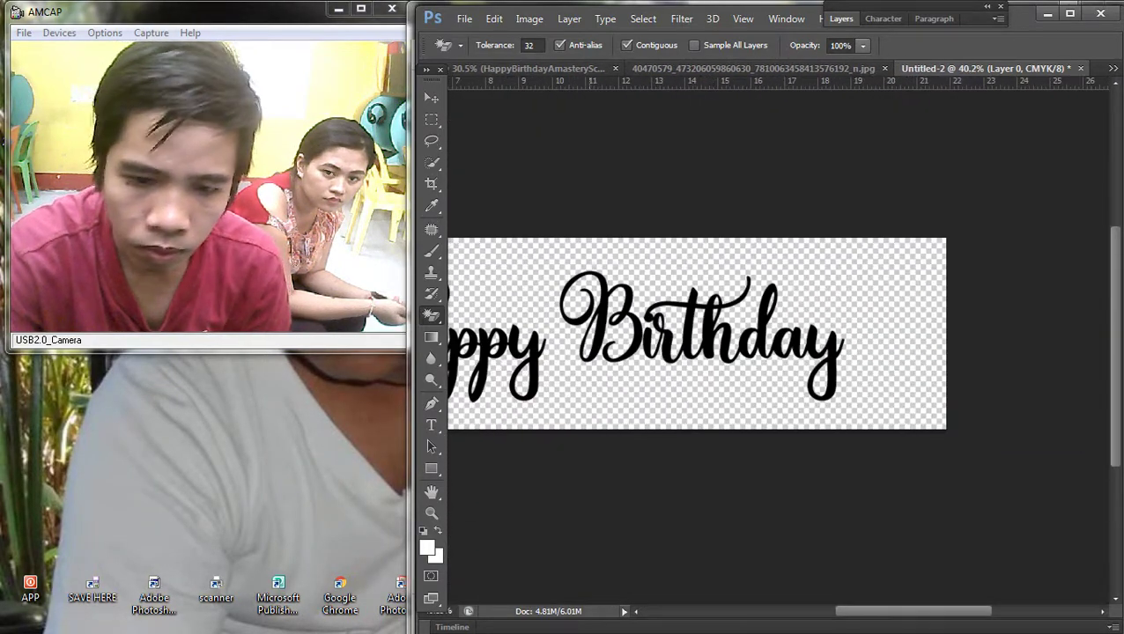
scroll(728, 348, up, 4)
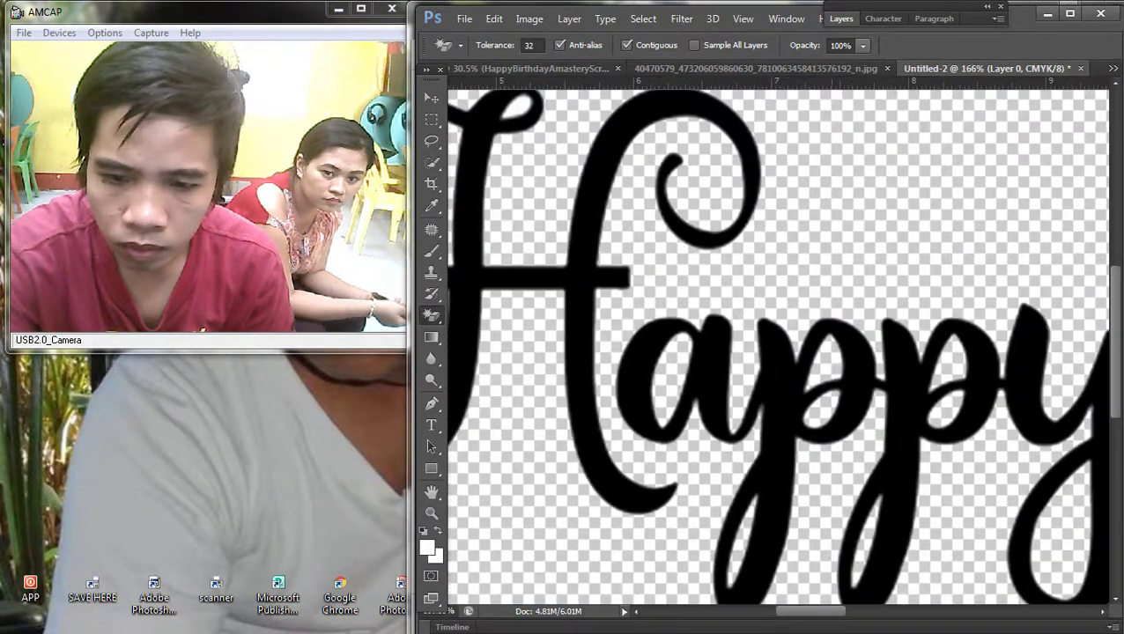
scroll(779, 344, down, 3)
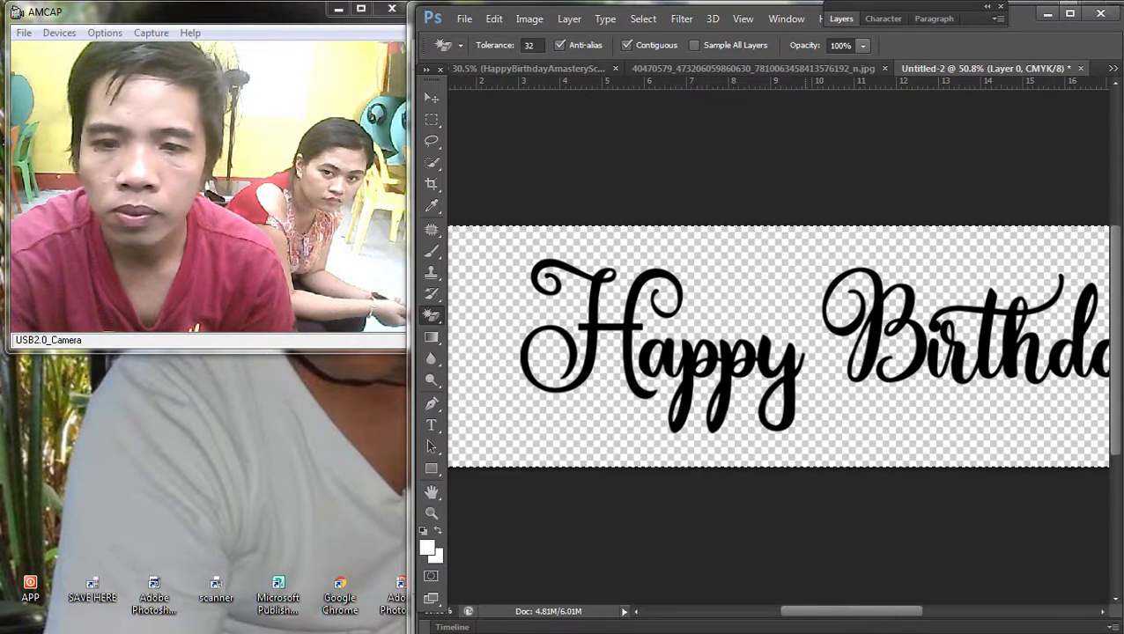
Step: Cut the black lettering and paste it into the banner document
key(Delete)
key(ctrl+Tab)
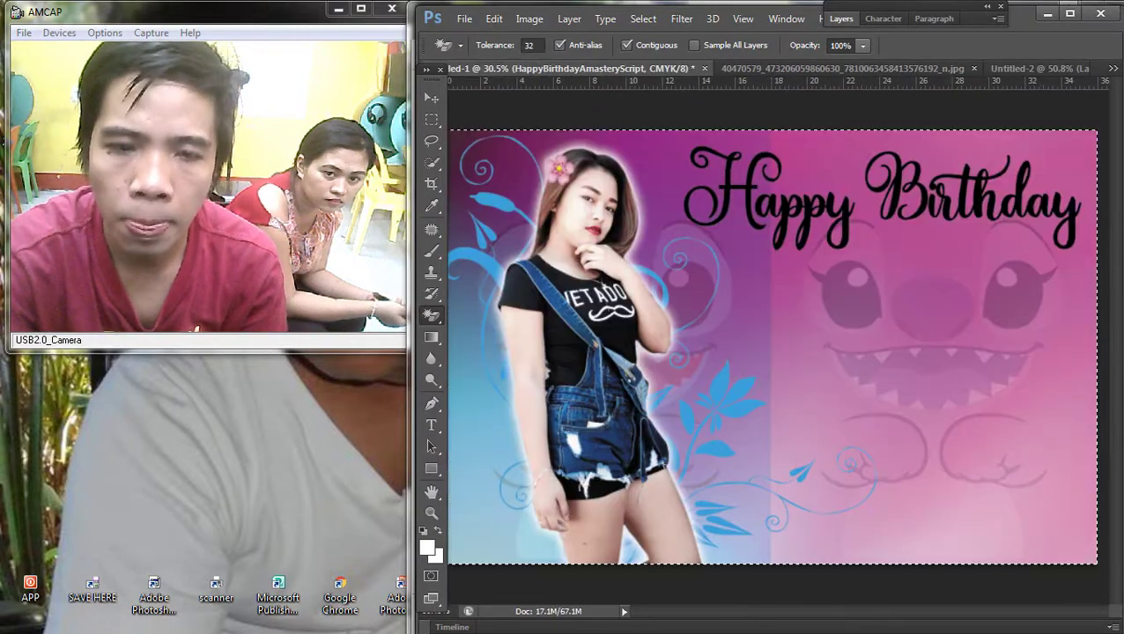
key(ctrl+v)
key(v)
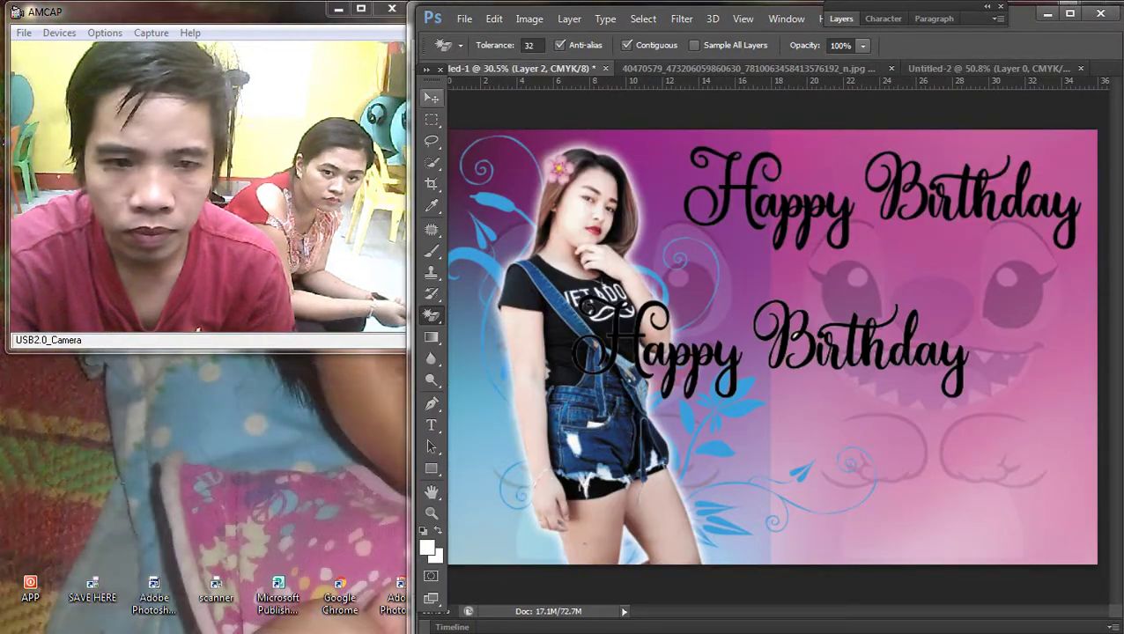
key(Delete)
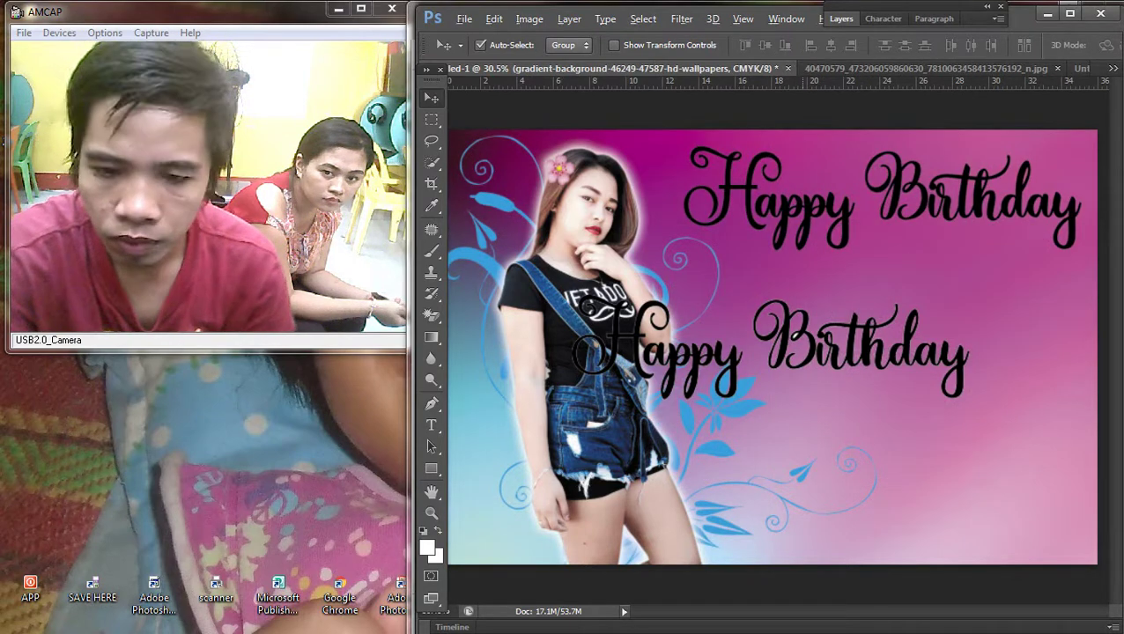
key(ctrl+z)
Step: Target the old HappyBirthdayAmasteryScript title layer on the banner
right_click(793, 204)
key(ctrl+z)
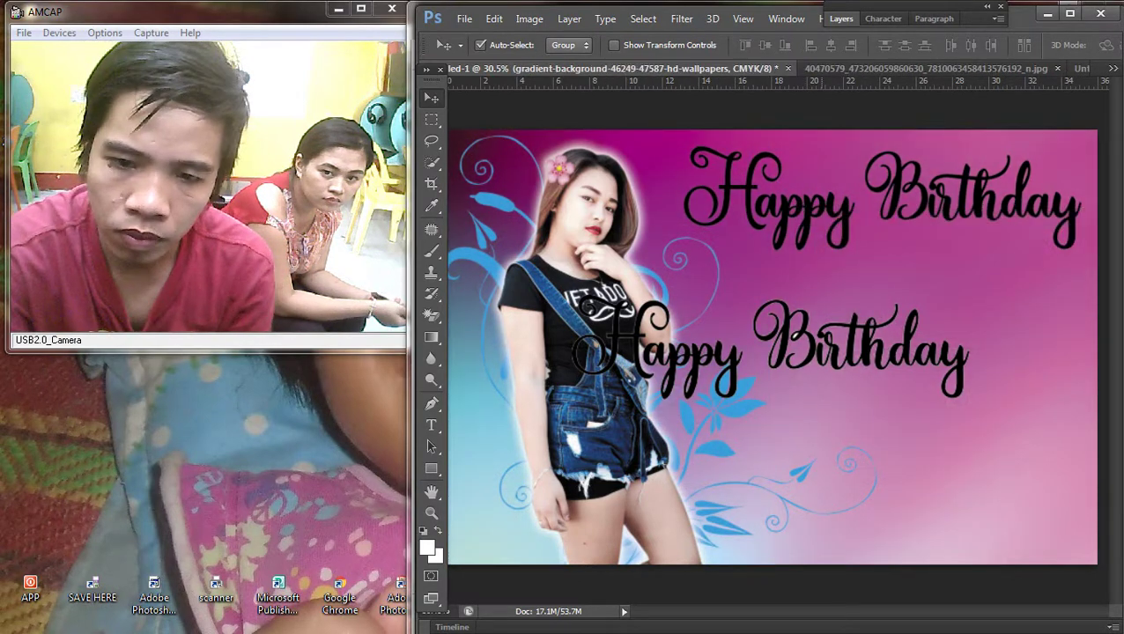
key(ctrl+alt+z)
key(ctrl+alt+z)
right_click(821, 208)
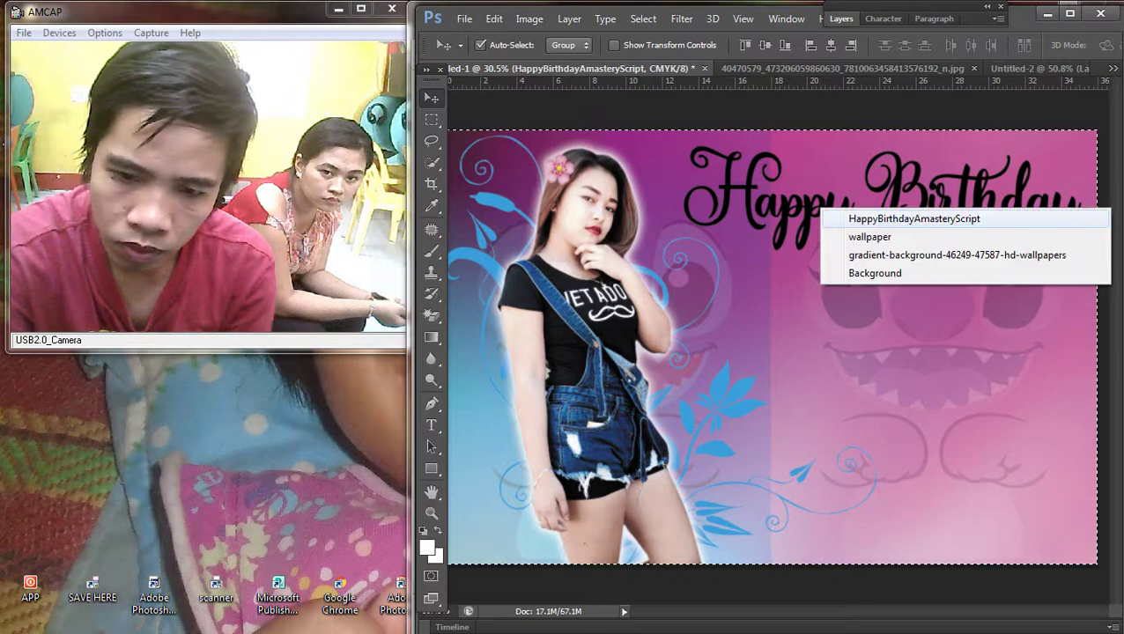
click(859, 223)
key(ctrl+a)
key(Delete)
key(Return)
Step: Clear the selection and delete the old script title layer
key(m)
right_click(819, 220)
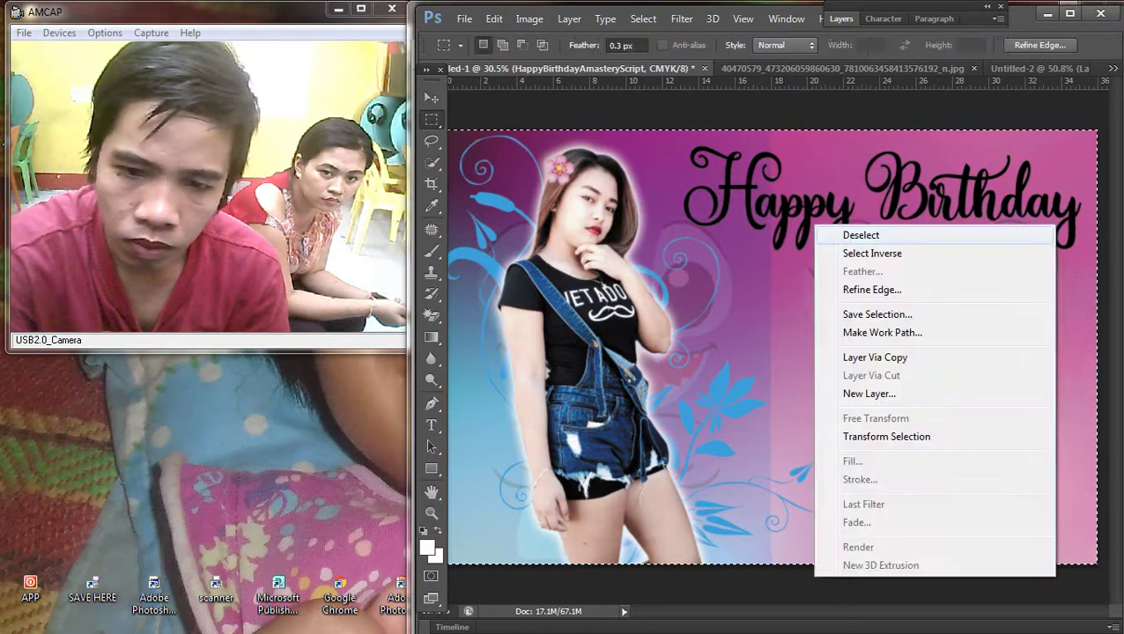
click(845, 230)
key(v)
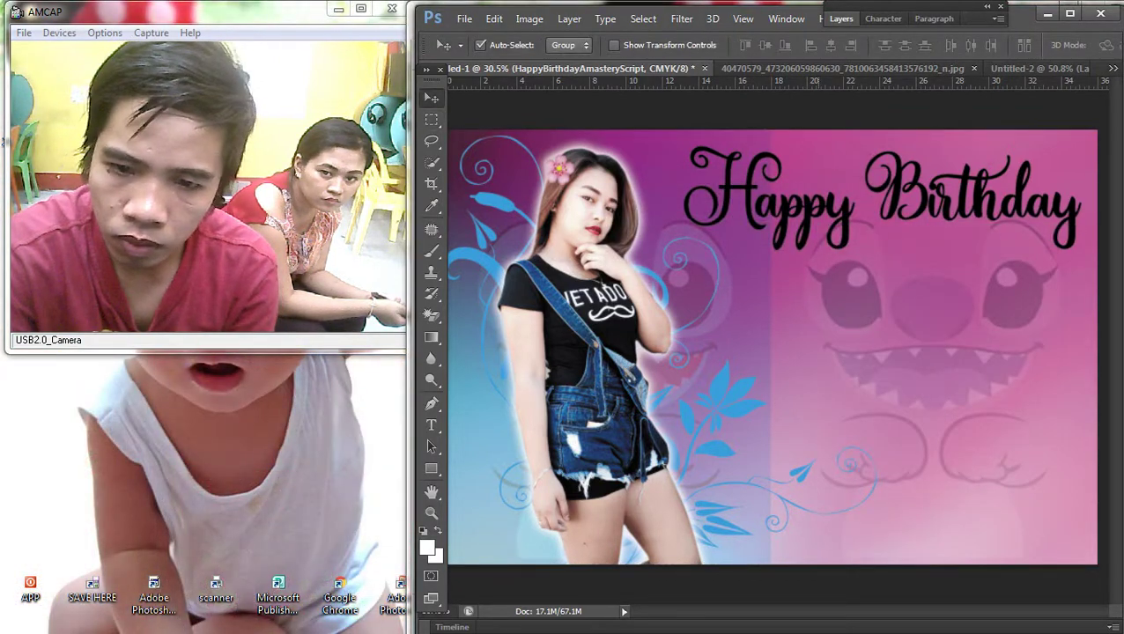
key(Delete)
Step: Paste the black lettering back and move it to the banner's top right
key(ctrl+v)
drag(884, 346, 933, 183)
scroll(732, 133, up, 3)
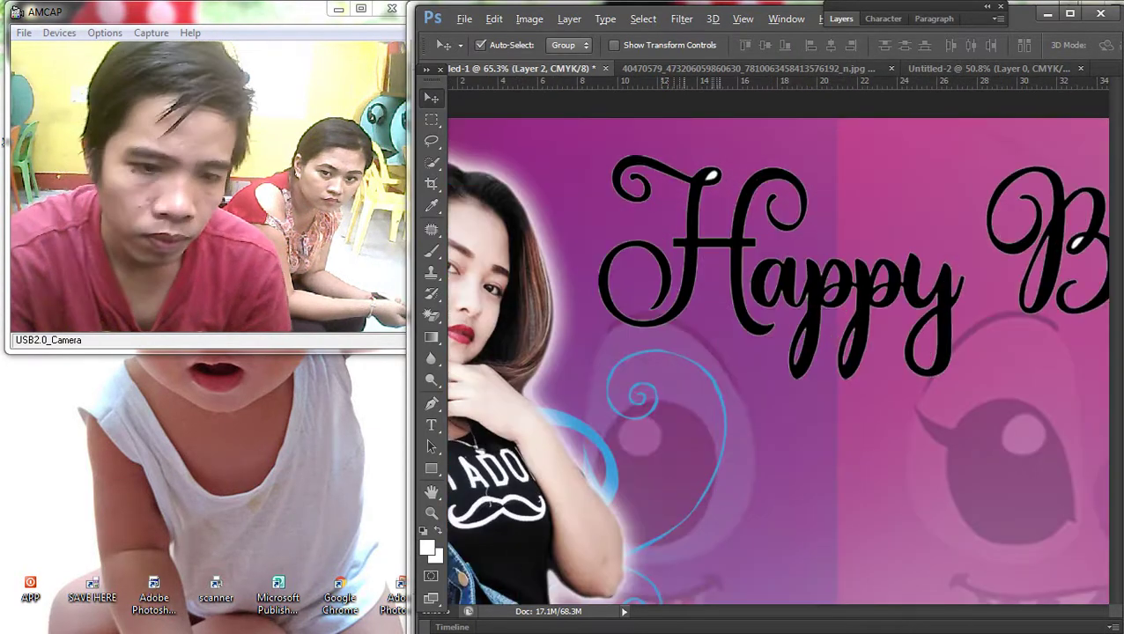
key(e)
scroll(722, 172, up, 1)
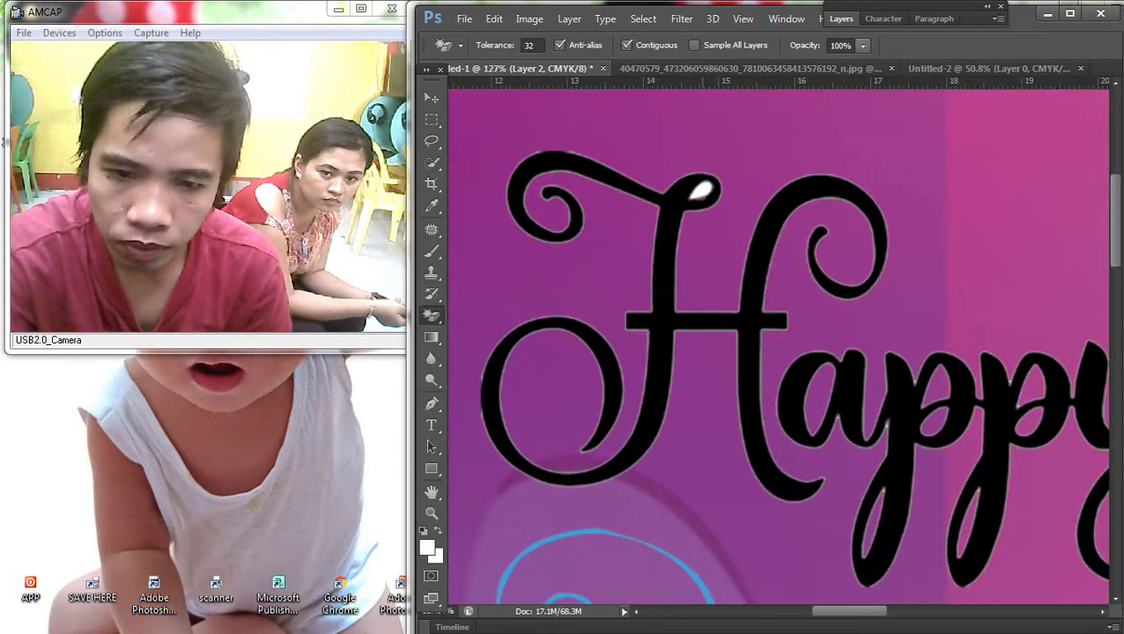
scroll(775, 343, down, 2)
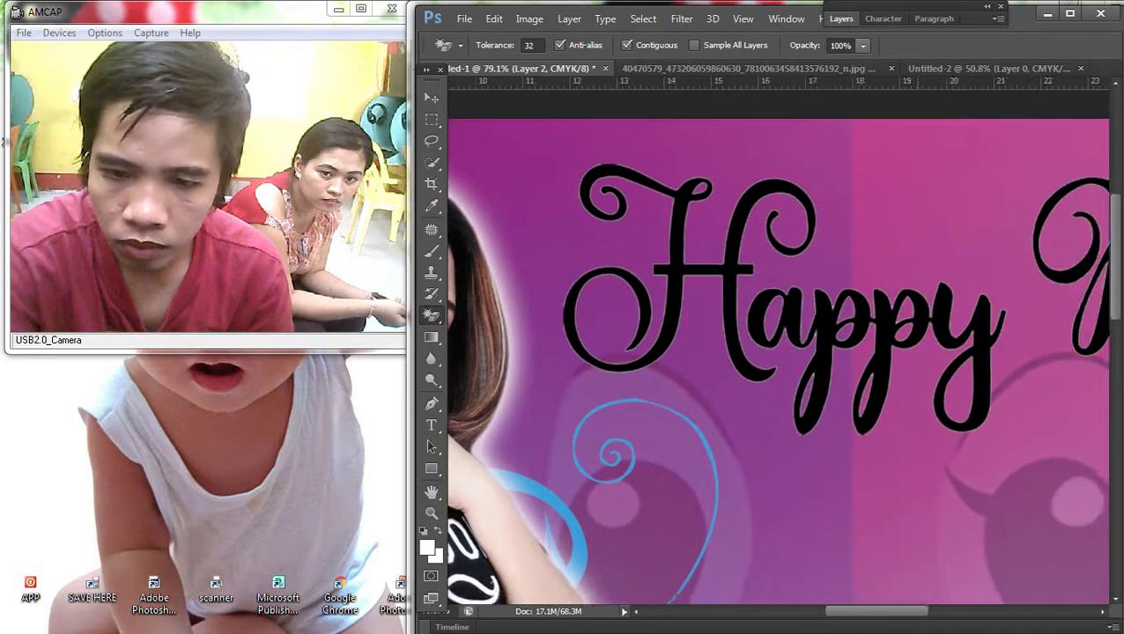
scroll(775, 343, right, 3)
click(936, 264)
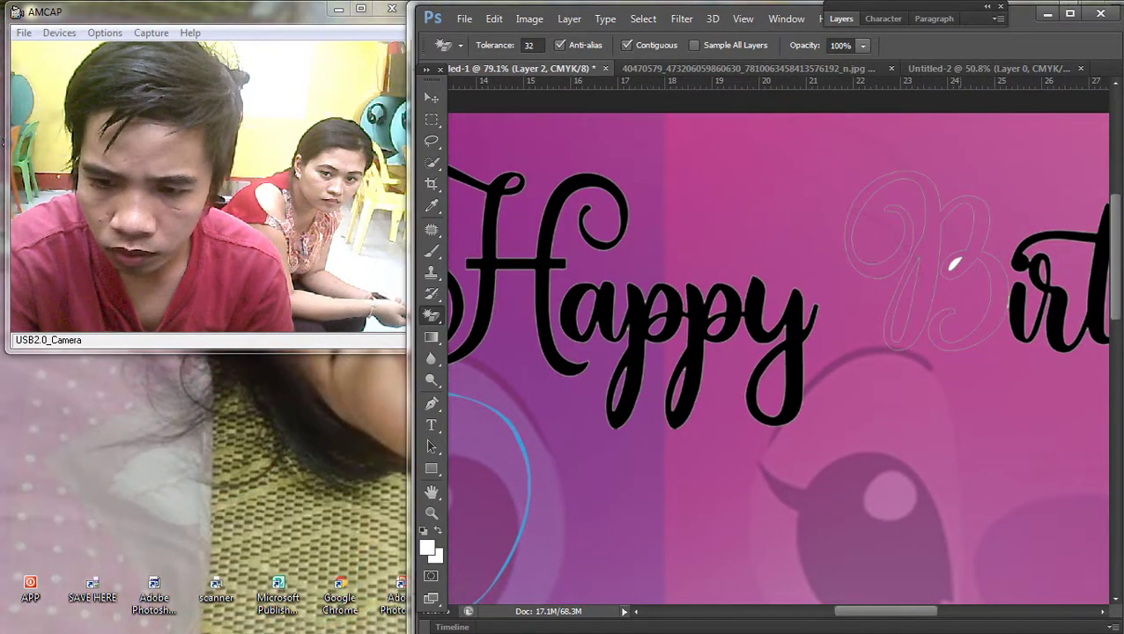
key(ctrl+z)
scroll(936, 271, up, 2)
scroll(775, 344, down, 3)
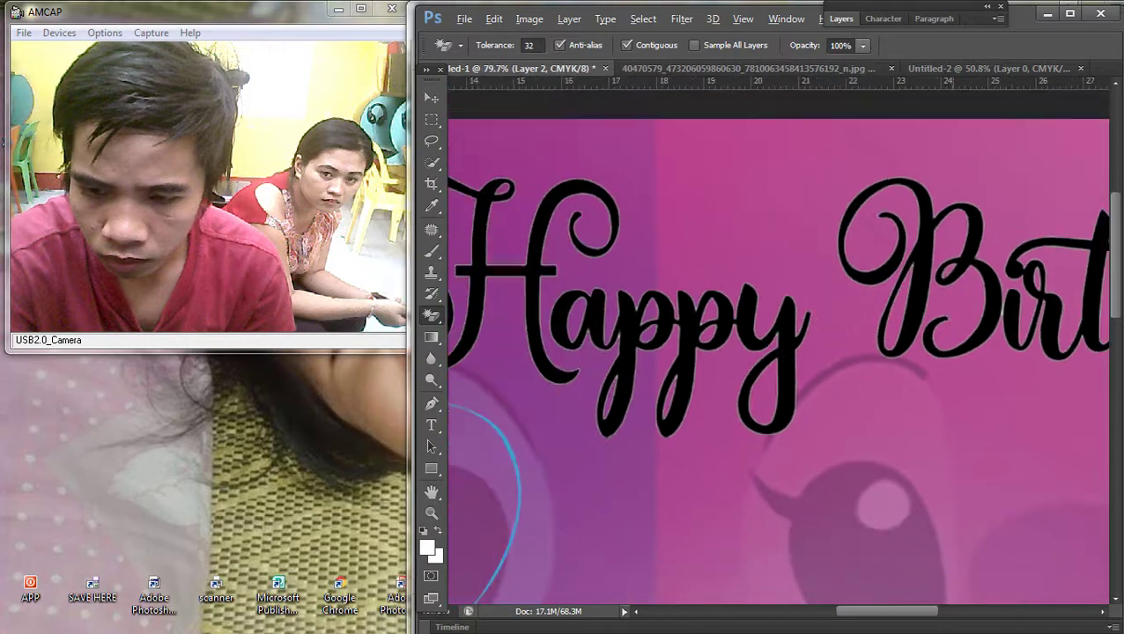
scroll(775, 352, down, 1)
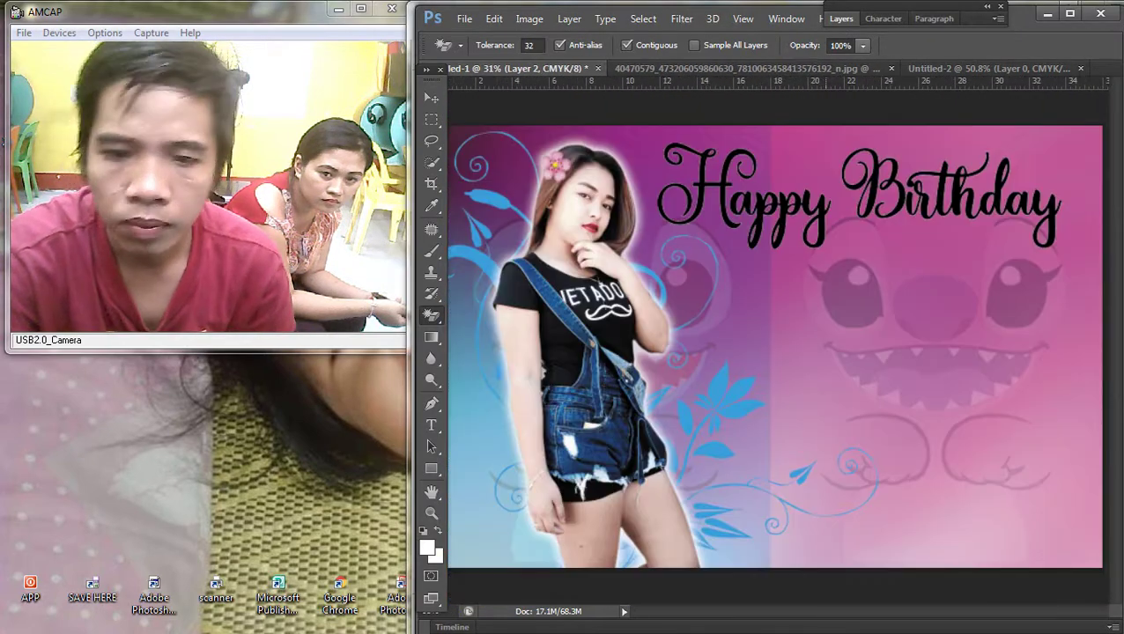
key(F7)
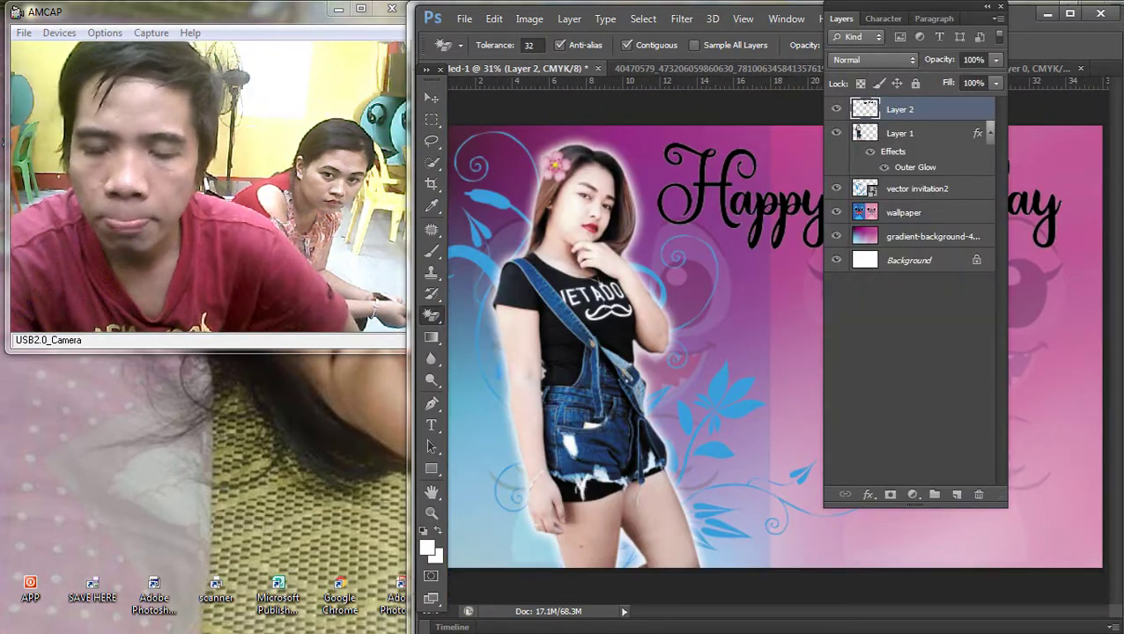
Step: Add a pink Color Overlay to the Layer 2 lettering
double_click(951, 109)
click(643, 538)
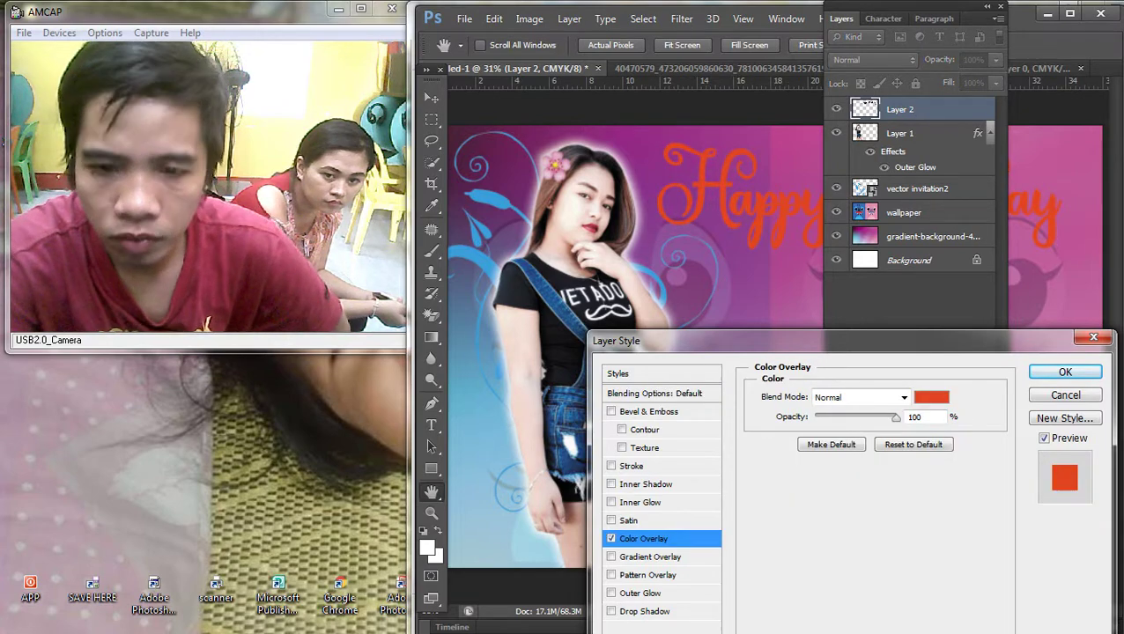
click(930, 397)
mouse_move(914, 595)
mouse_down()
mouse_move(914, 392)
mouse_move(914, 425)
mouse_move(914, 407)
mouse_up()
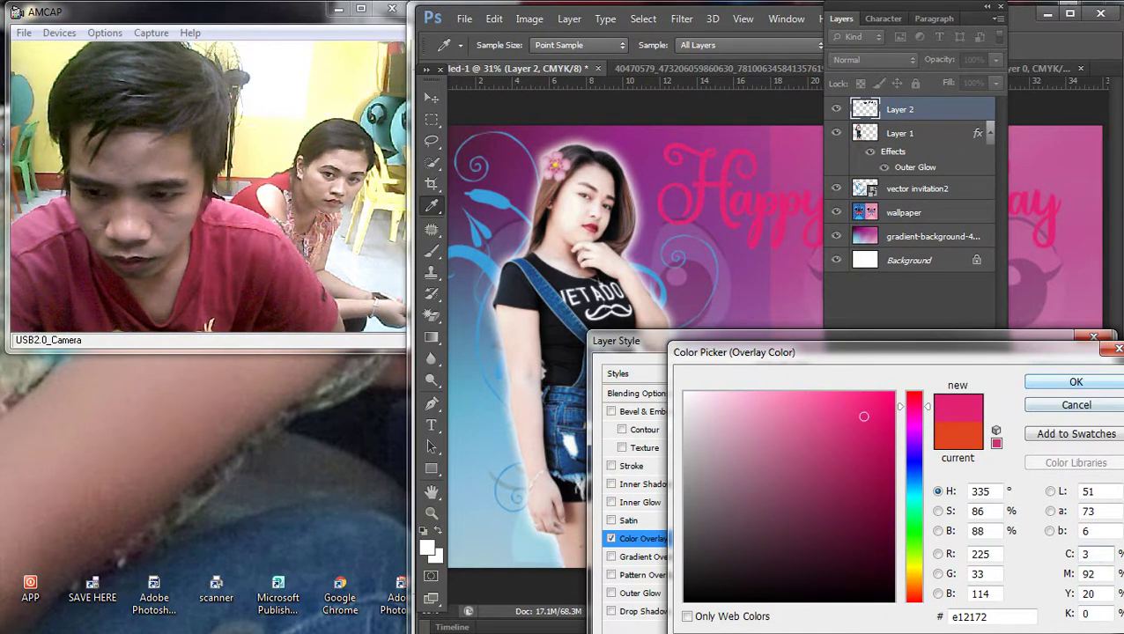
key(Return)
Step: Add a white Stroke to the lettering, thickened to 7 px
click(631, 465)
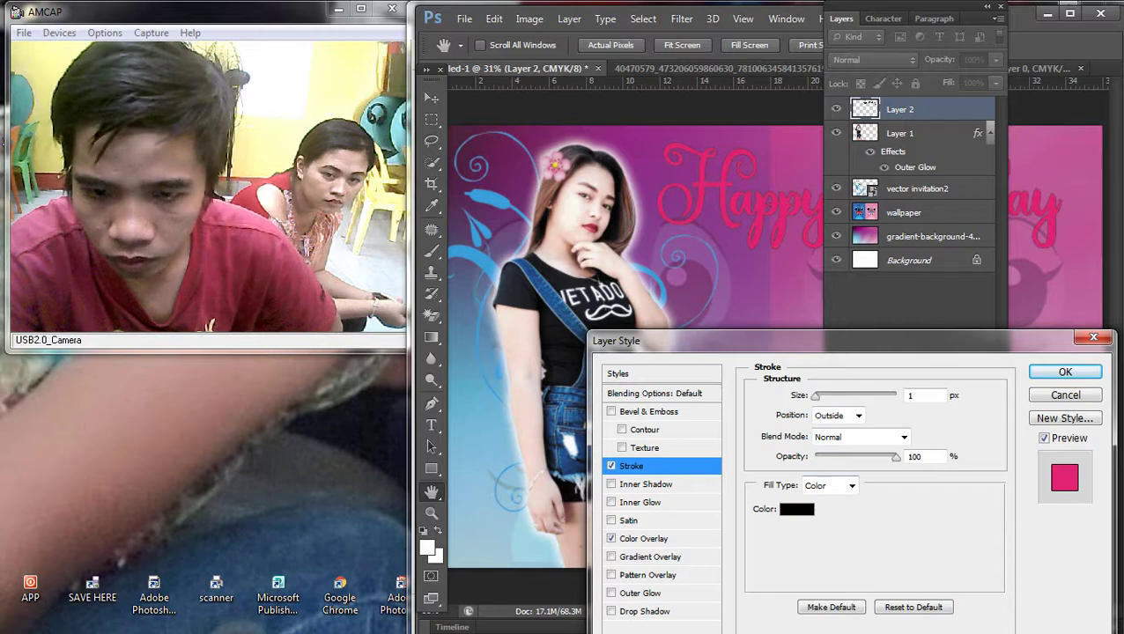
click(796, 509)
click(685, 394)
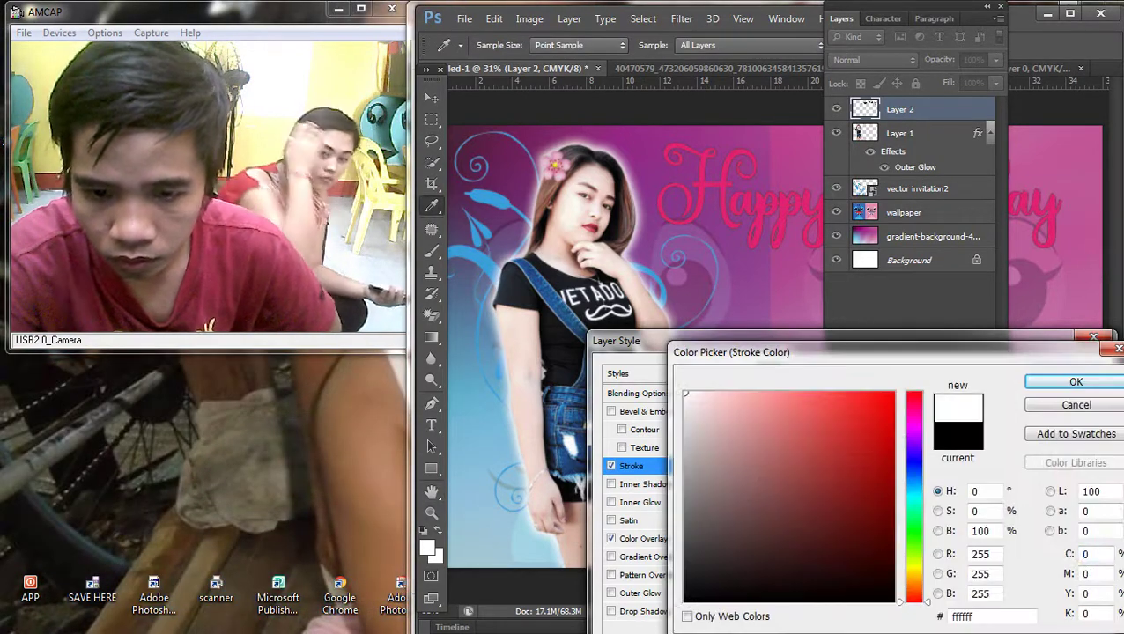
key(Return)
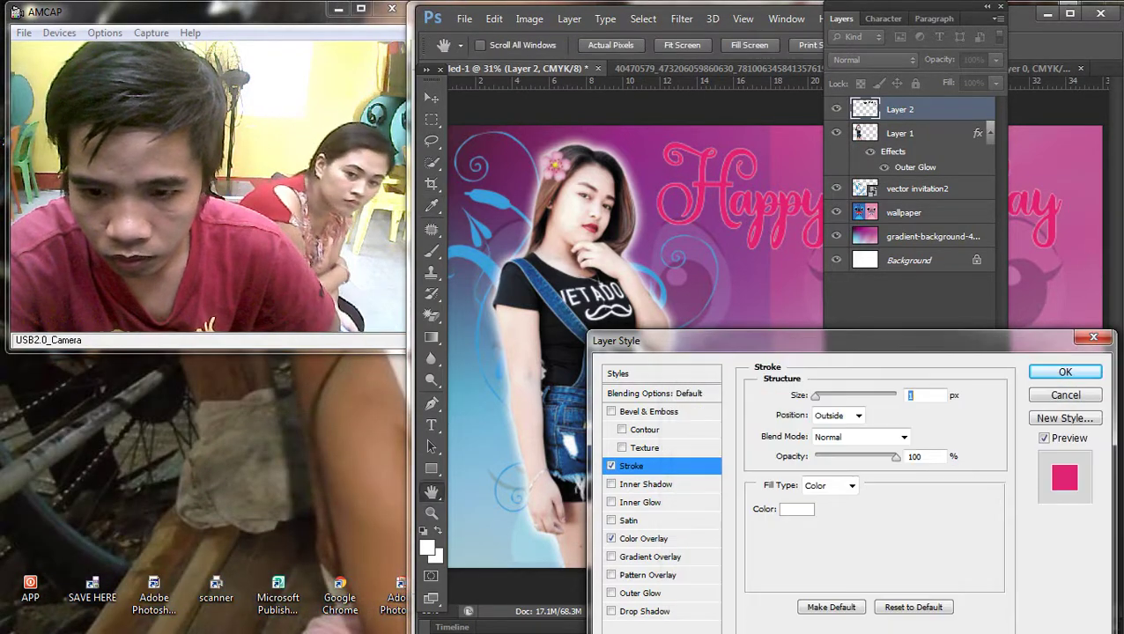
key(Up)
key(Up)
key(Up)
key(Up)
key(Up)
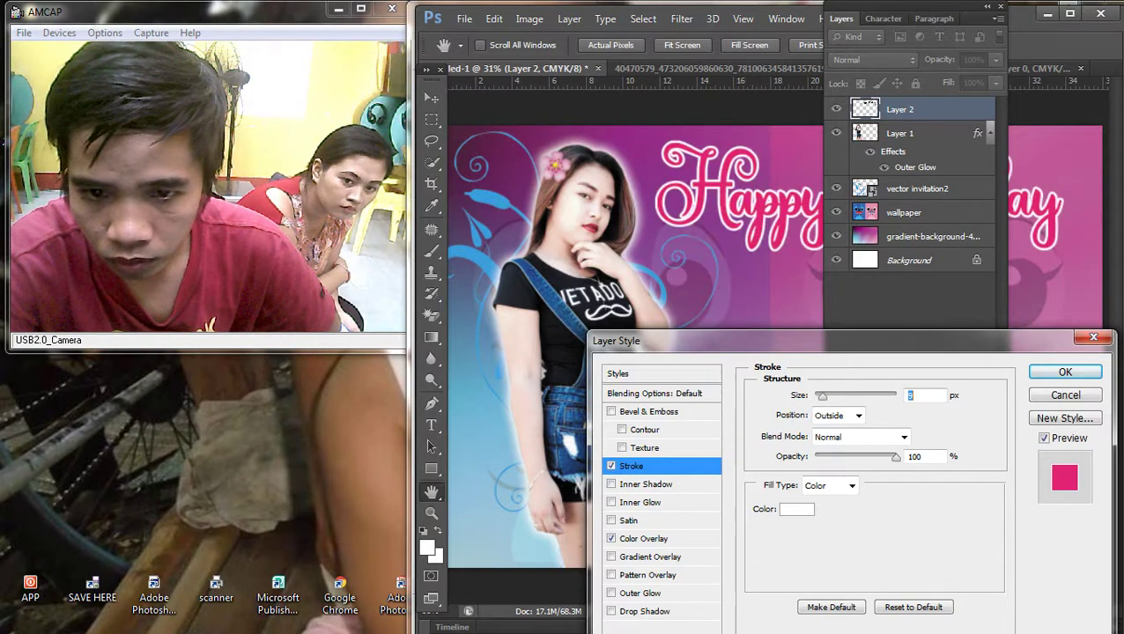
key(Up)
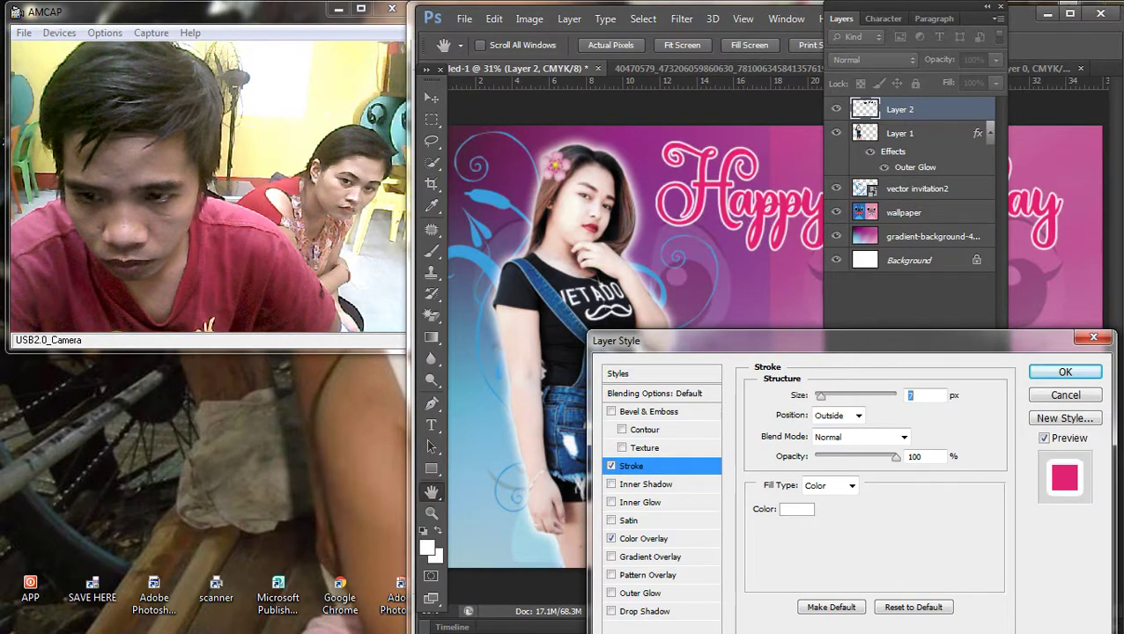
key(Return)
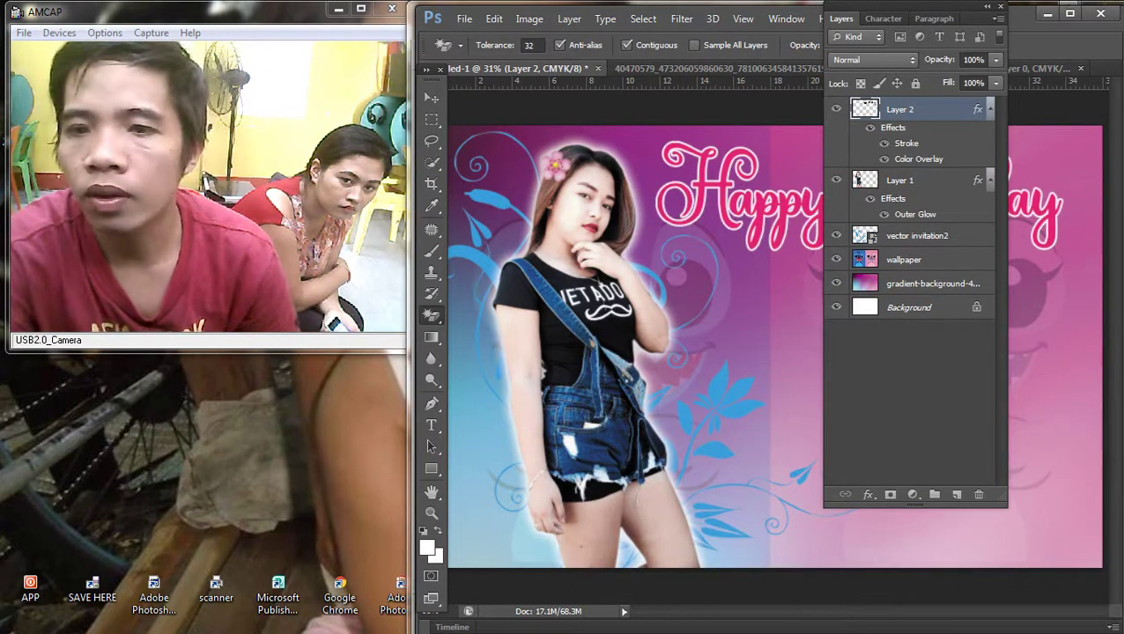
Step: Nudge the Happy Birthday title slightly right and scale it up across the top
key(F7)
key(ctrl+minus)
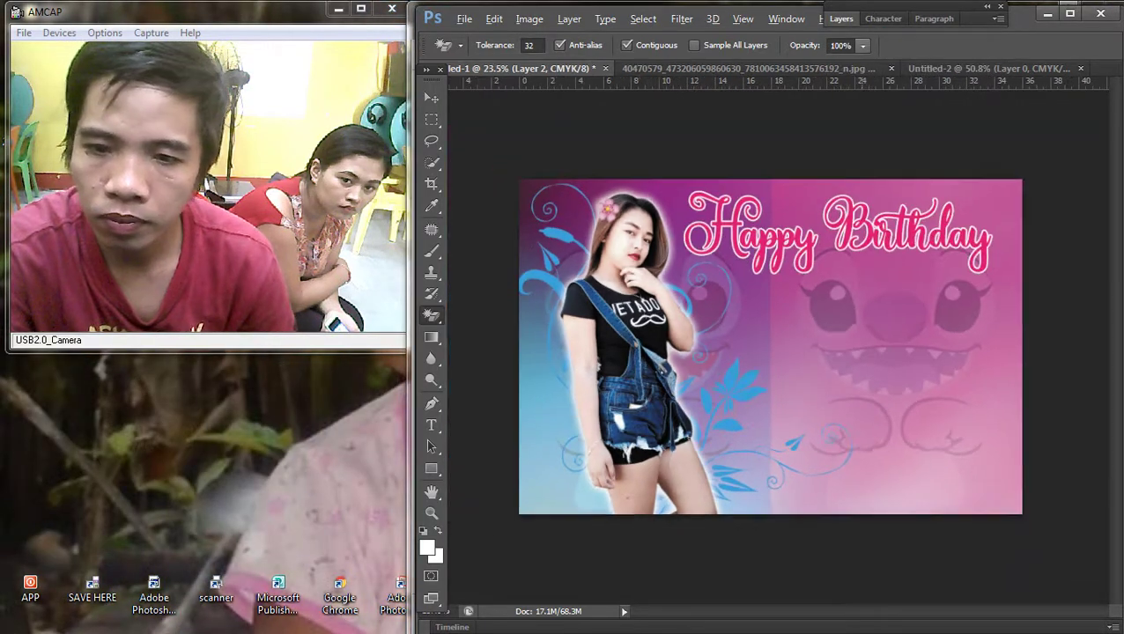
key(ctrl+plus)
key(v)
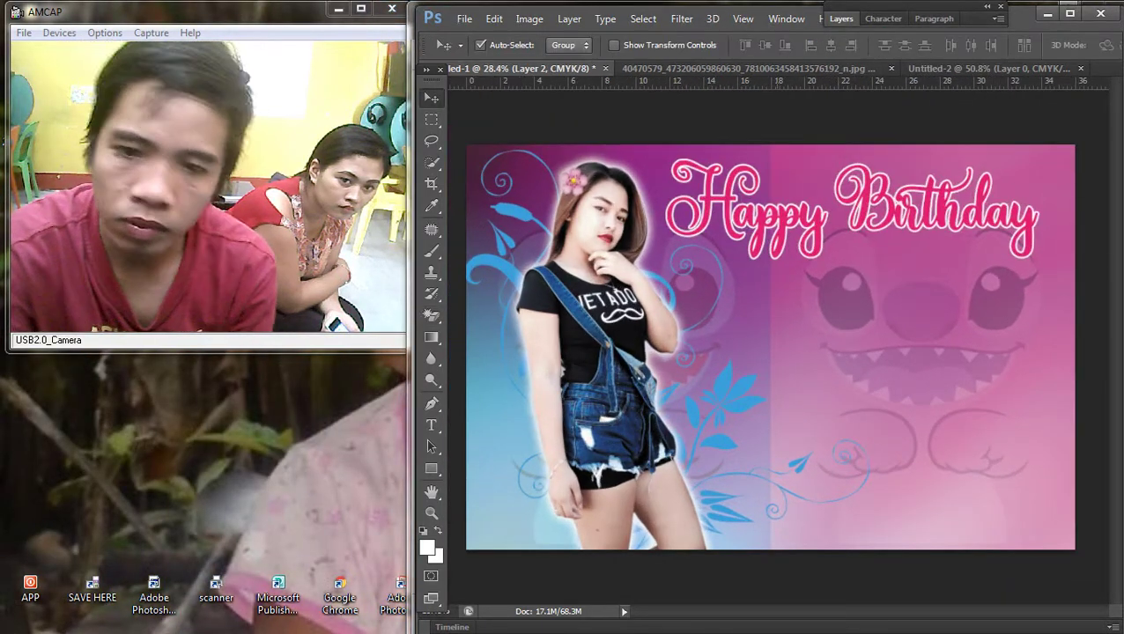
drag(793, 215, 799, 216)
key(ctrl+minus)
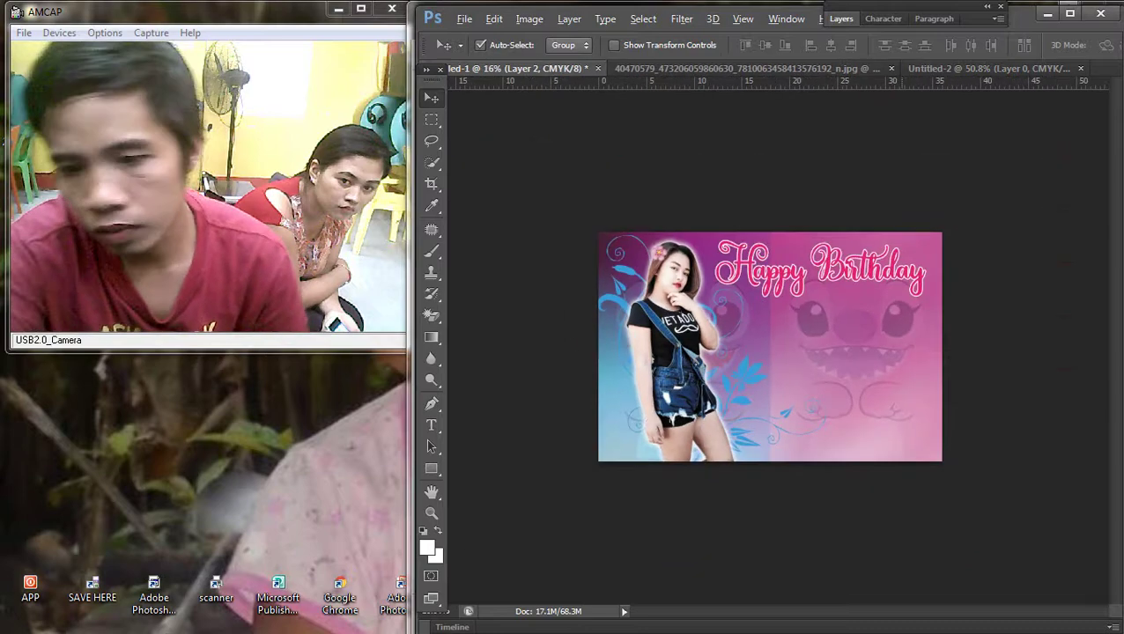
key(ctrl+plus)
key(ctrl+t)
key(ctrl+minus)
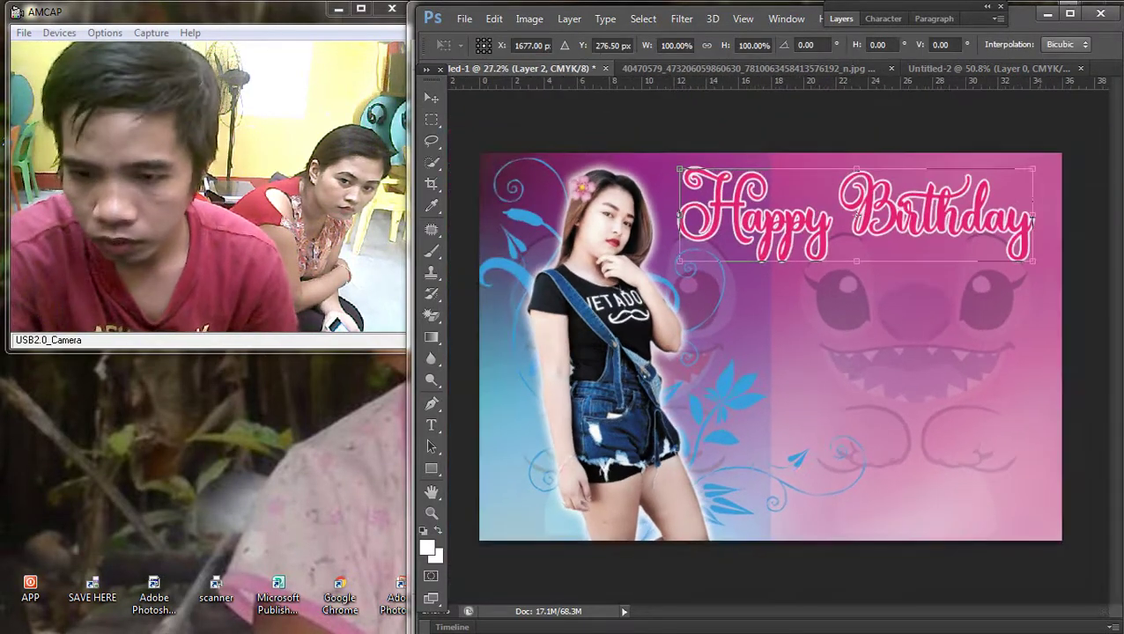
drag(1076, 259, 1097, 263)
key(Return)
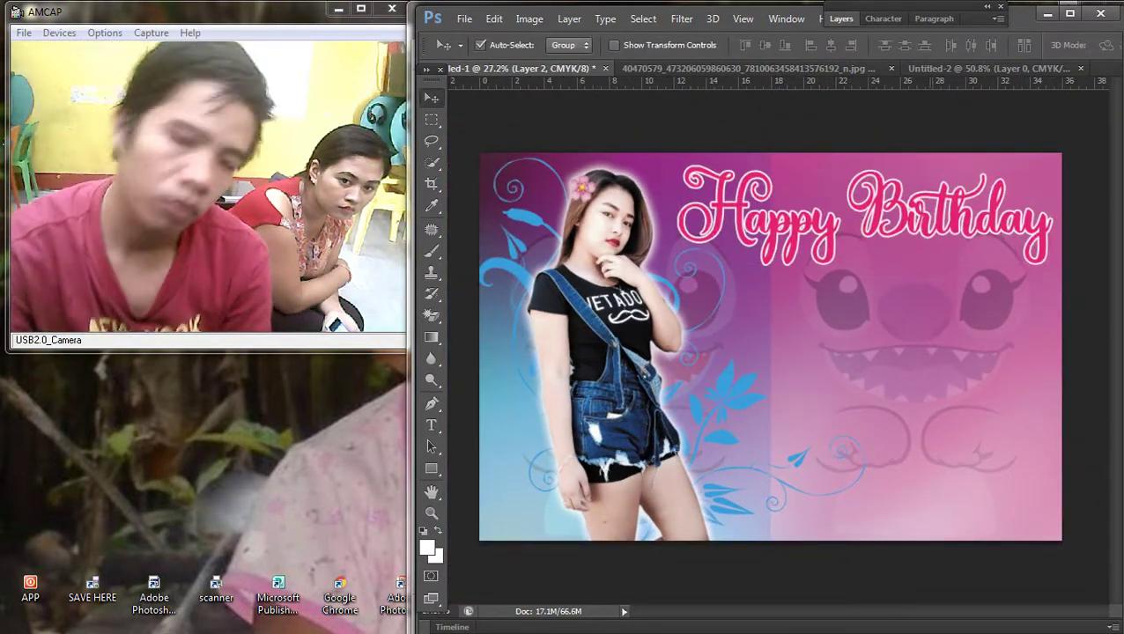
Step: Pick Layer 1 from the layers under the cursor on the banner
key(ctrl+minus)
key(ctrl+plus)
right_click(837, 320)
click(881, 331)
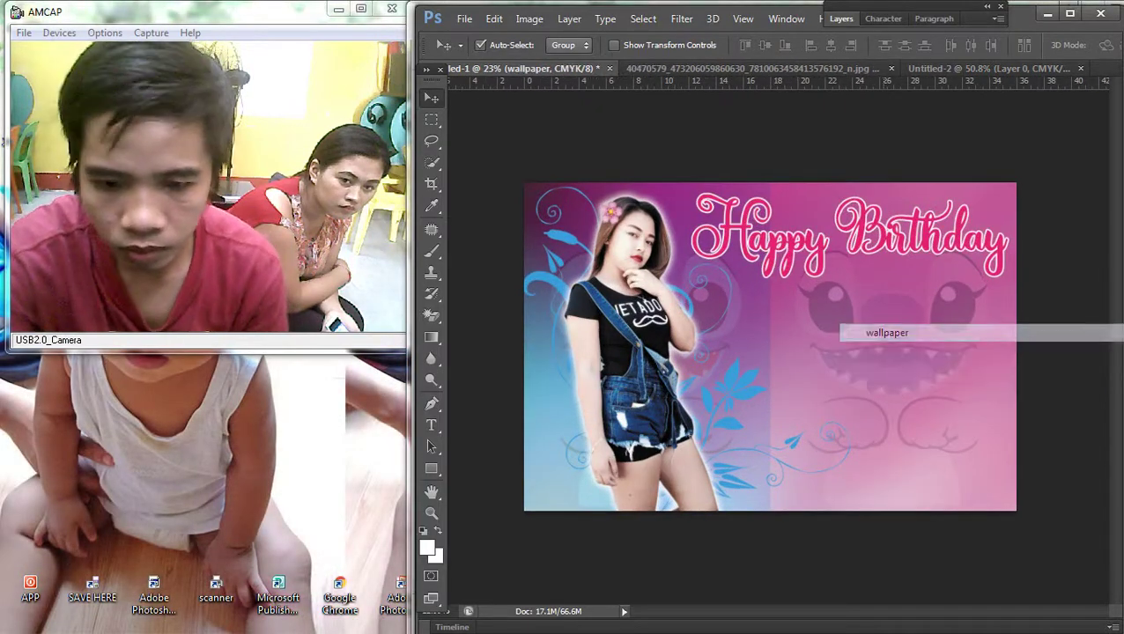
key(ctrl+plus)
right_click(735, 304)
click(749, 311)
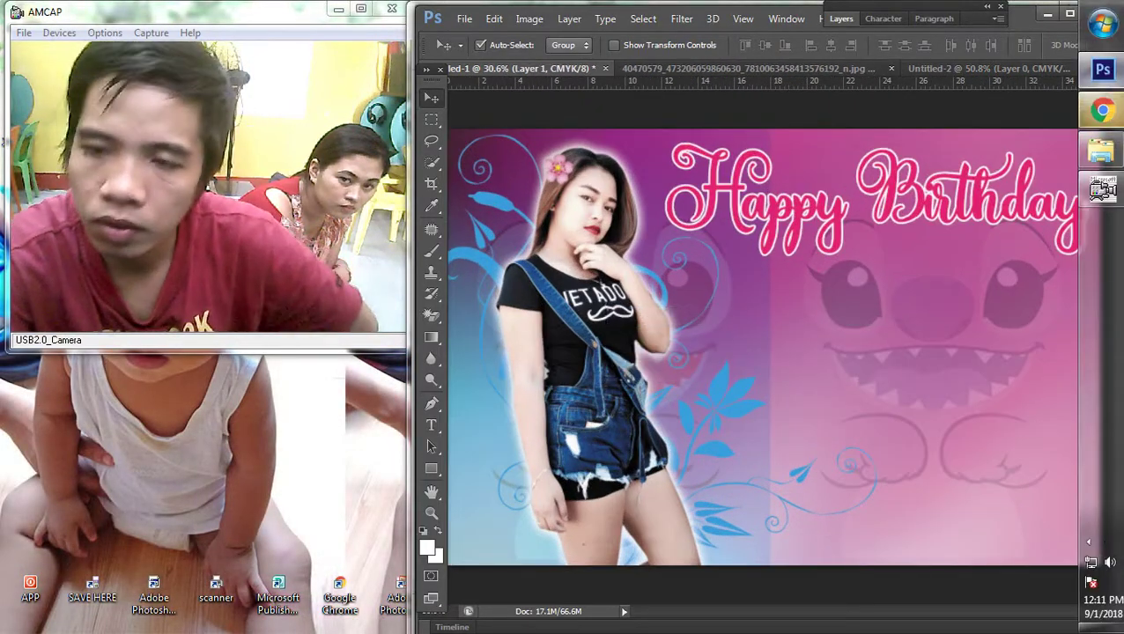
click(1101, 110)
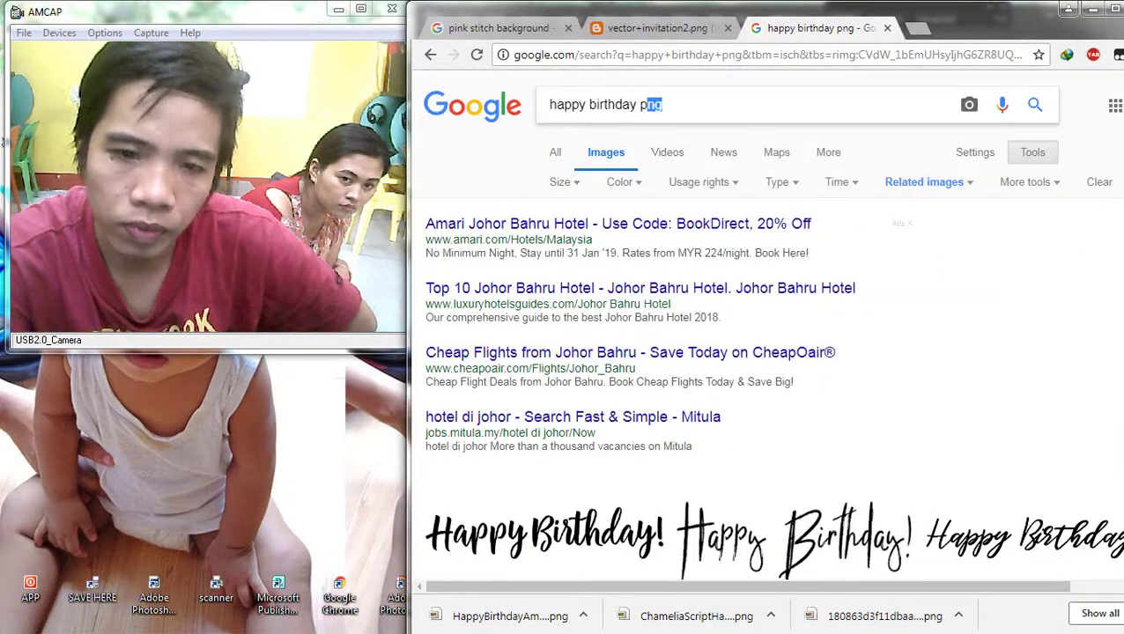
Step: Open the Downloads folder and select the photo of the seated woman in red
click(1101, 151)
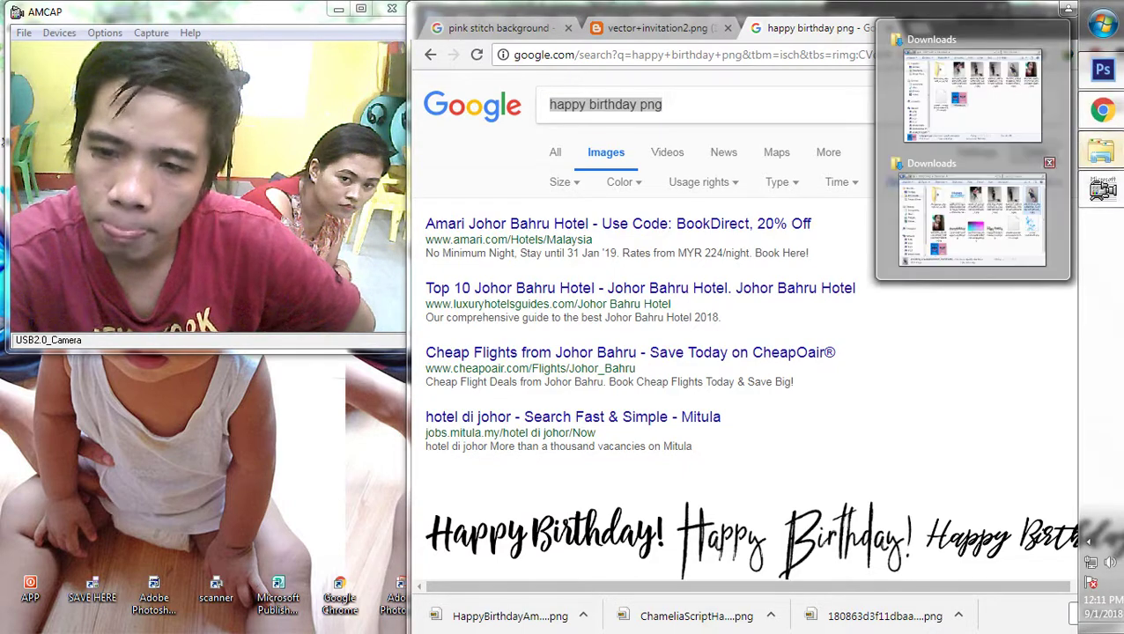
click(971, 218)
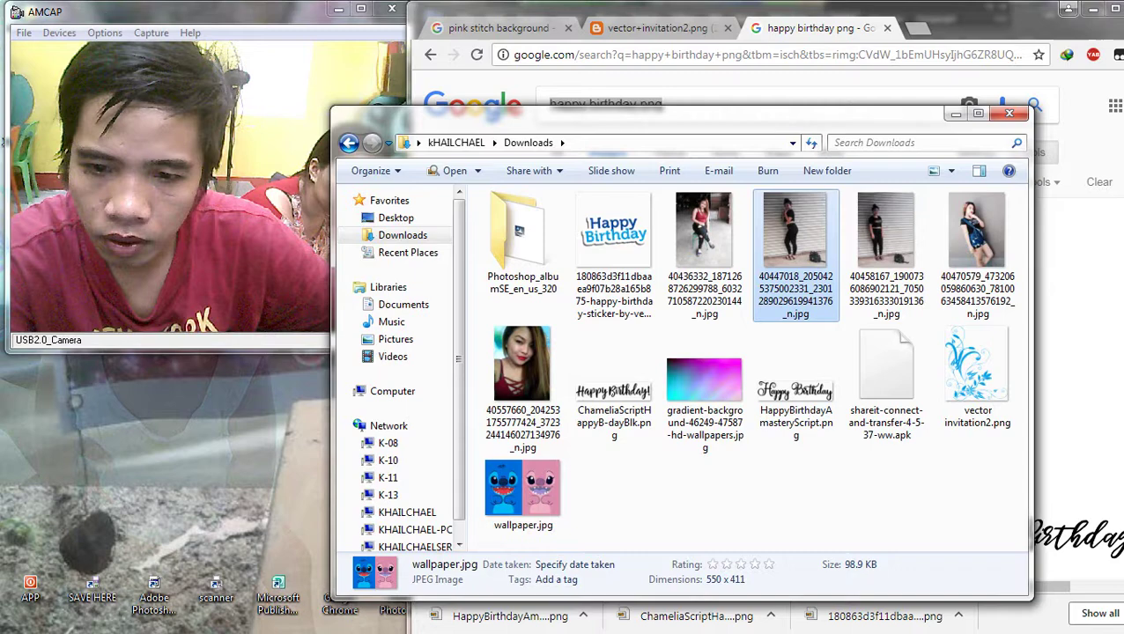
click(705, 255)
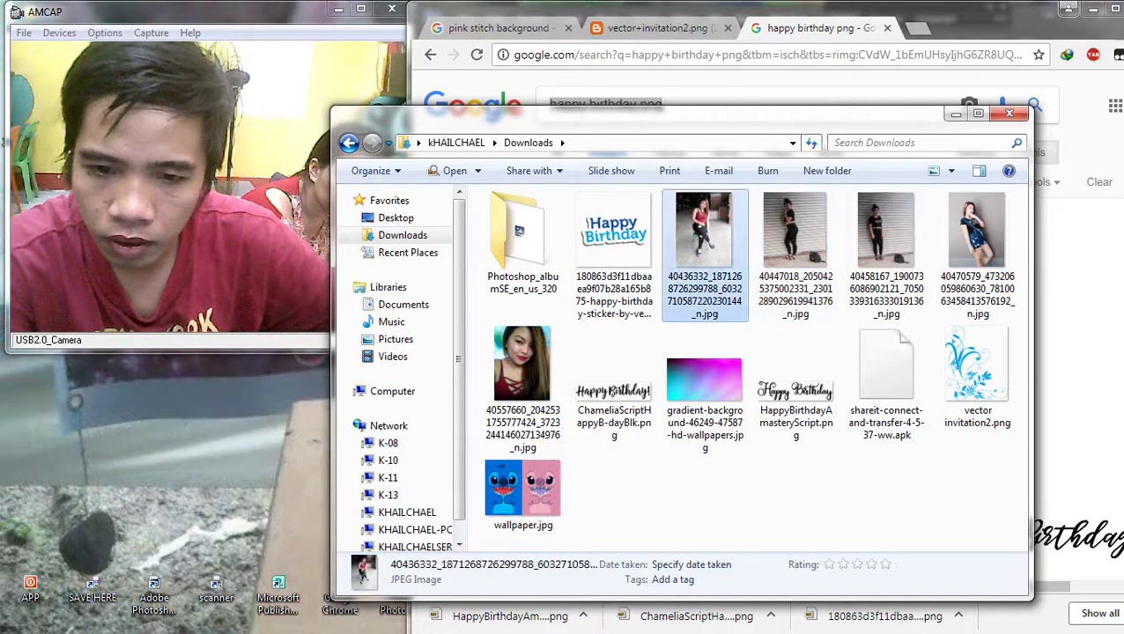
click(1102, 69)
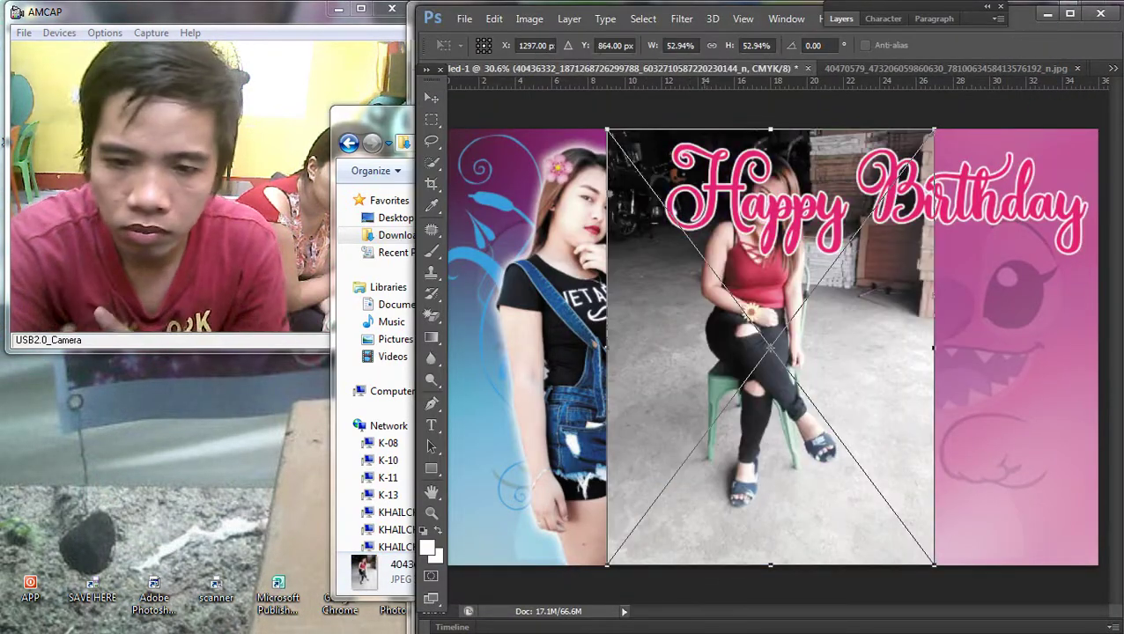
Step: Place the woman's photo on the banner, shifted left, and fit the view
drag(753, 286, 630, 291)
key(Return)
key(ctrl+0)
scroll(770, 347, down, 2)
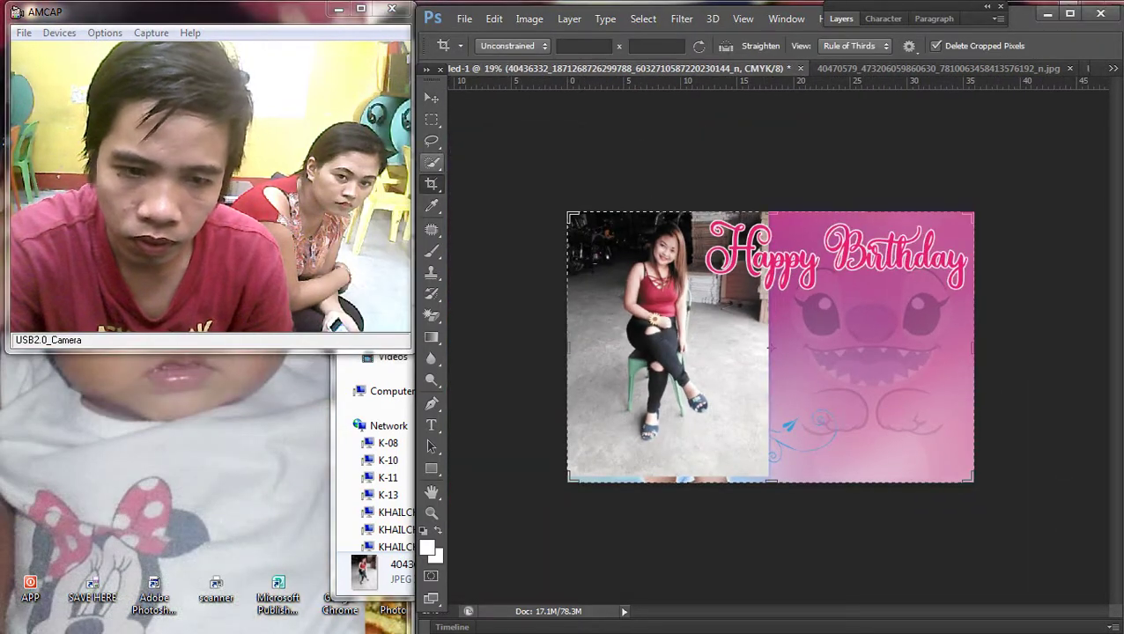
Step: Marquee-select the woman's upper body in the placed photo
click(432, 119)
scroll(771, 347, up, 1)
drag(588, 191, 689, 370)
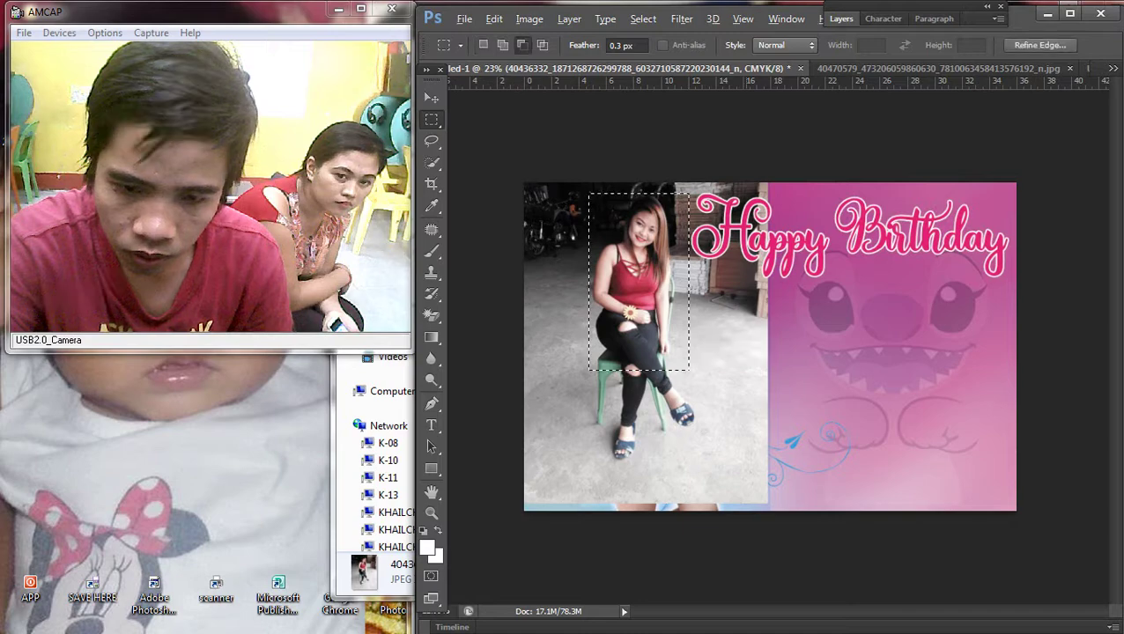
scroll(773, 350, up, 1)
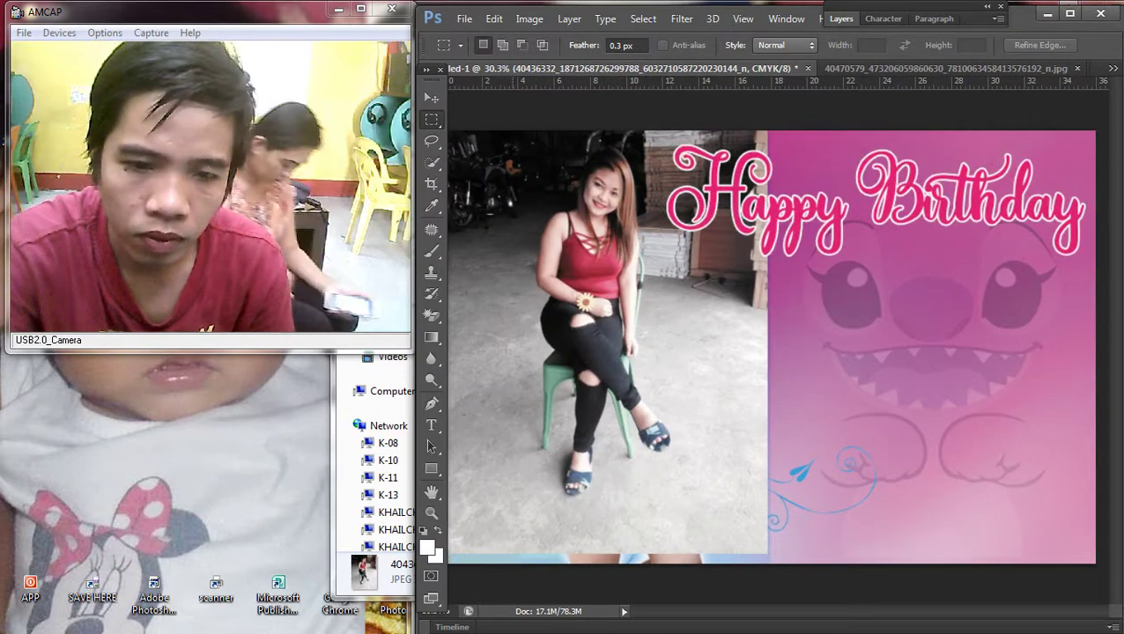
drag(502, 143, 662, 311)
drag(615, 196, 639, 155)
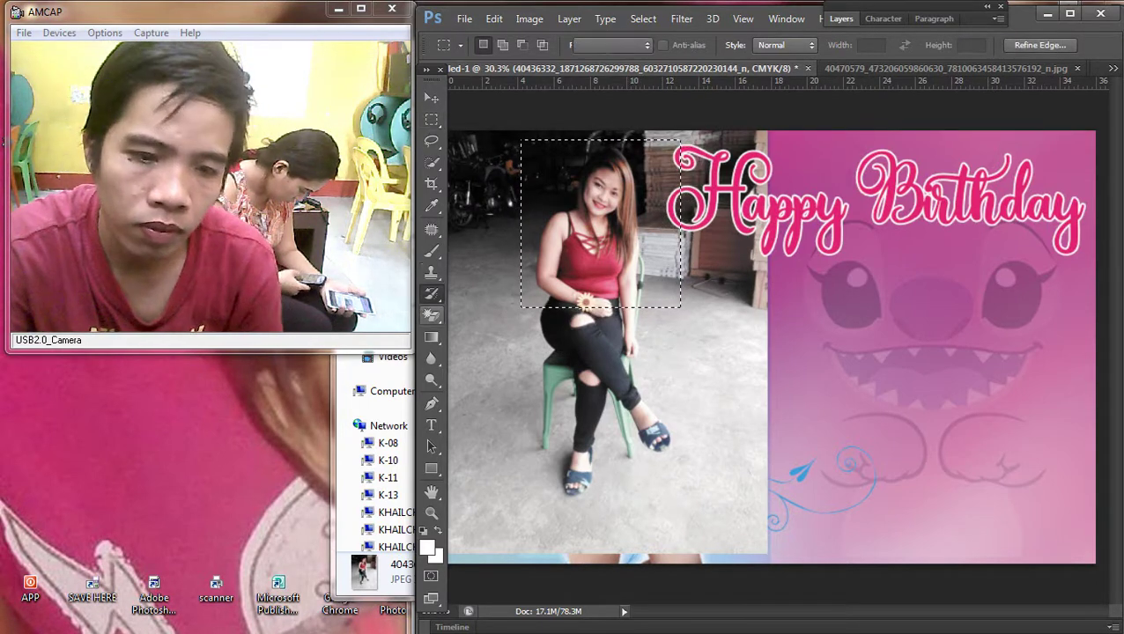
Step: Replace the full-size photo with the pasted upper-body crop, moved onto the pink area
click(431, 315)
click(616, 221)
click(742, 262)
key(ctrl+shift+alt+v)
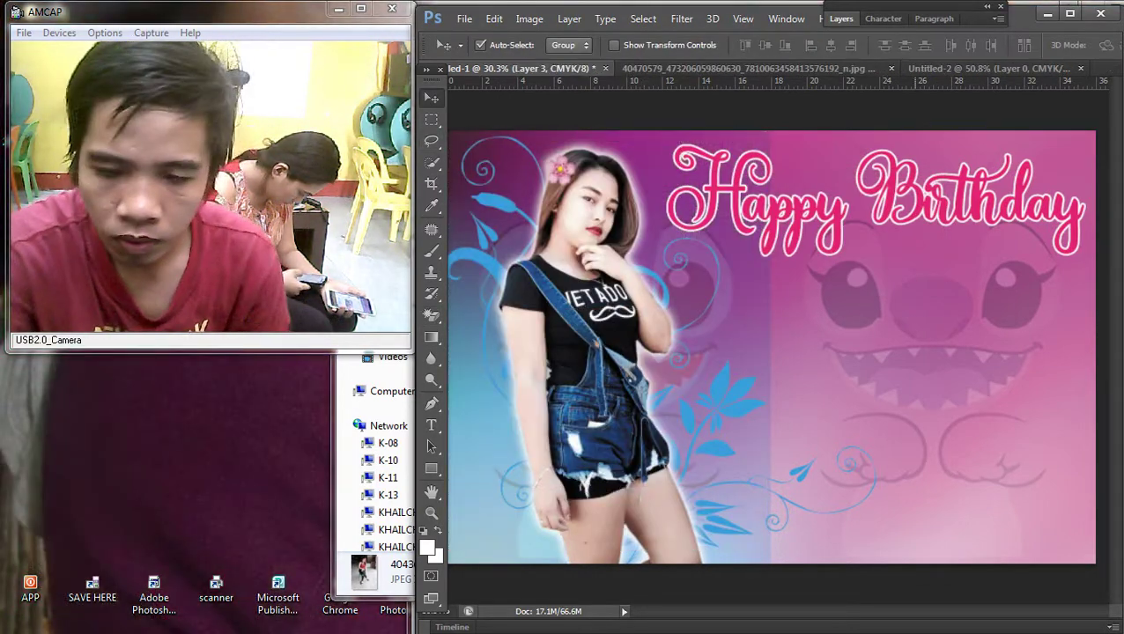
key(ctrl+v)
key(ctrl+minus)
drag(753, 294, 815, 352)
scroll(815, 343, up, 3)
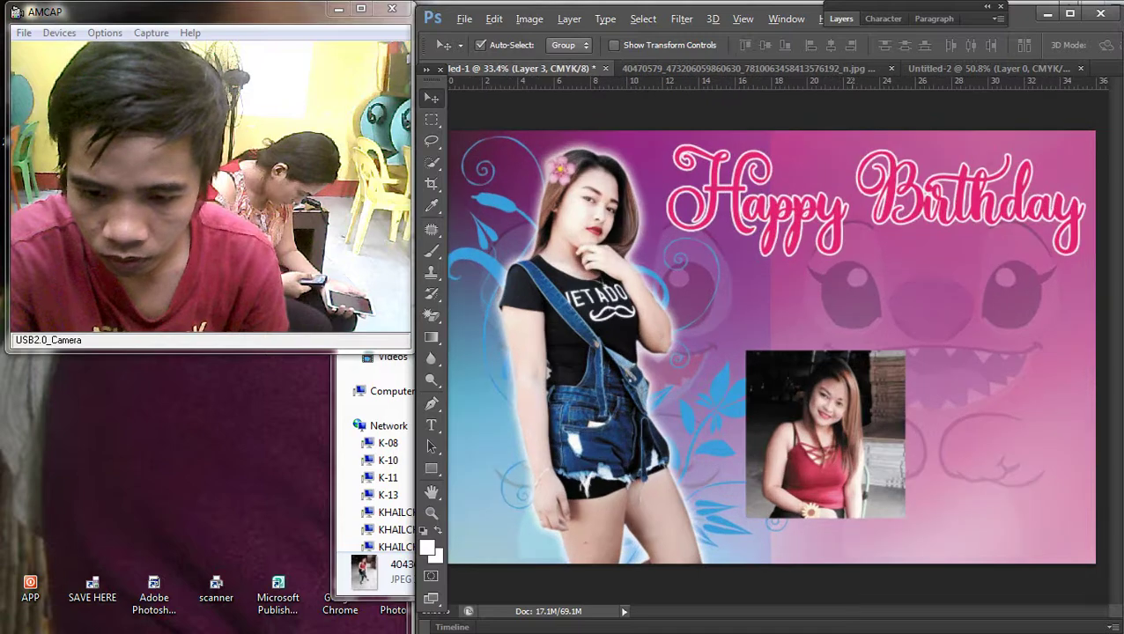
Step: Delete a rectangular area of the inset photo to tighten its frame
scroll(780, 344, down, 3)
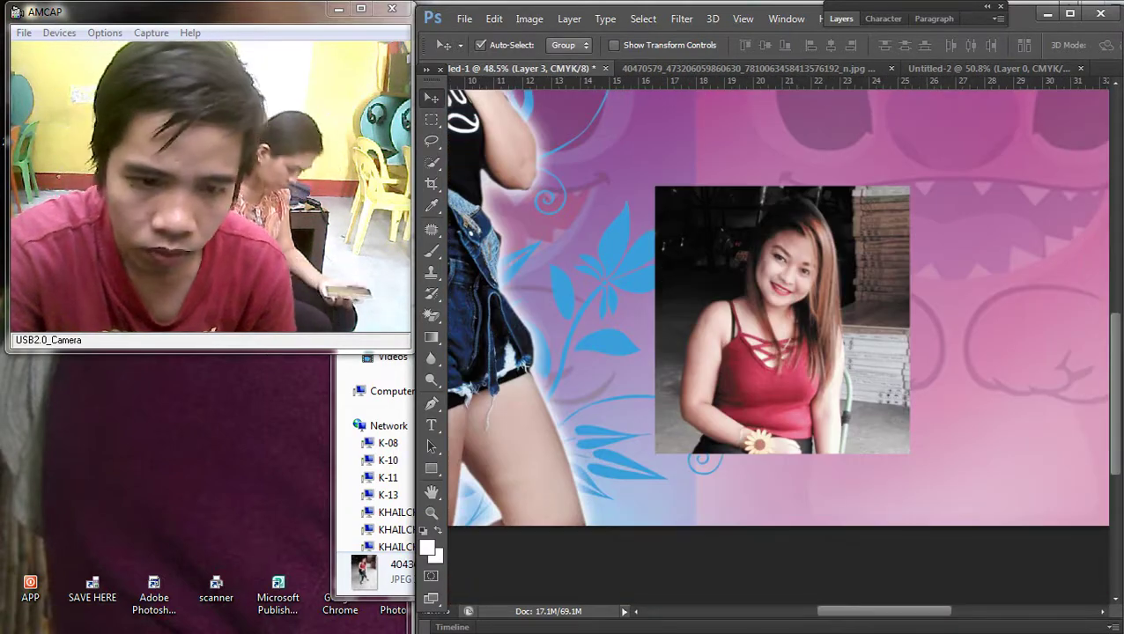
click(430, 184)
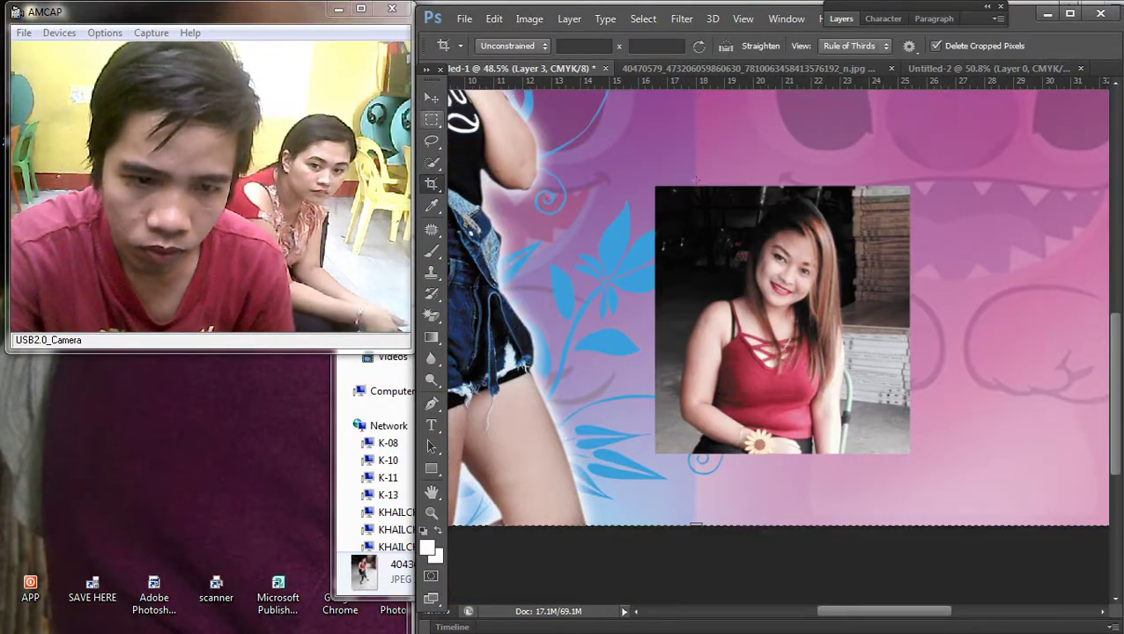
key(m)
drag(665, 191, 879, 432)
key(Delete)
Step: Move the trimmed inset into place and make Layer 3 active with Layers shown
key(v)
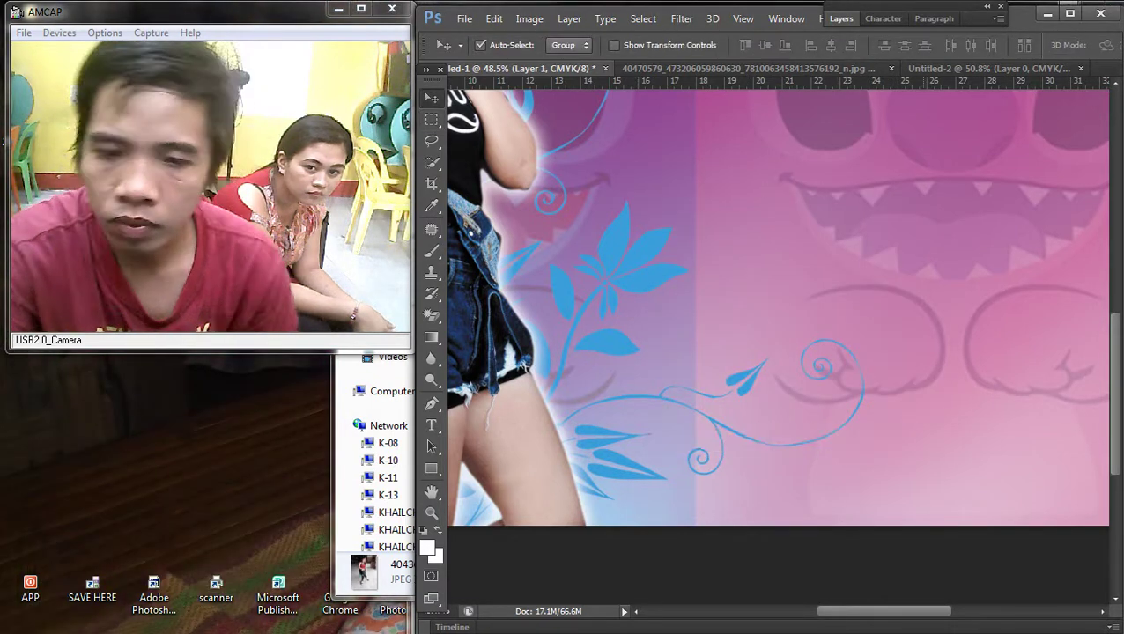
key(ctrl+minus)
drag(761, 317, 733, 305)
scroll(756, 387, up, 3)
right_click(732, 306)
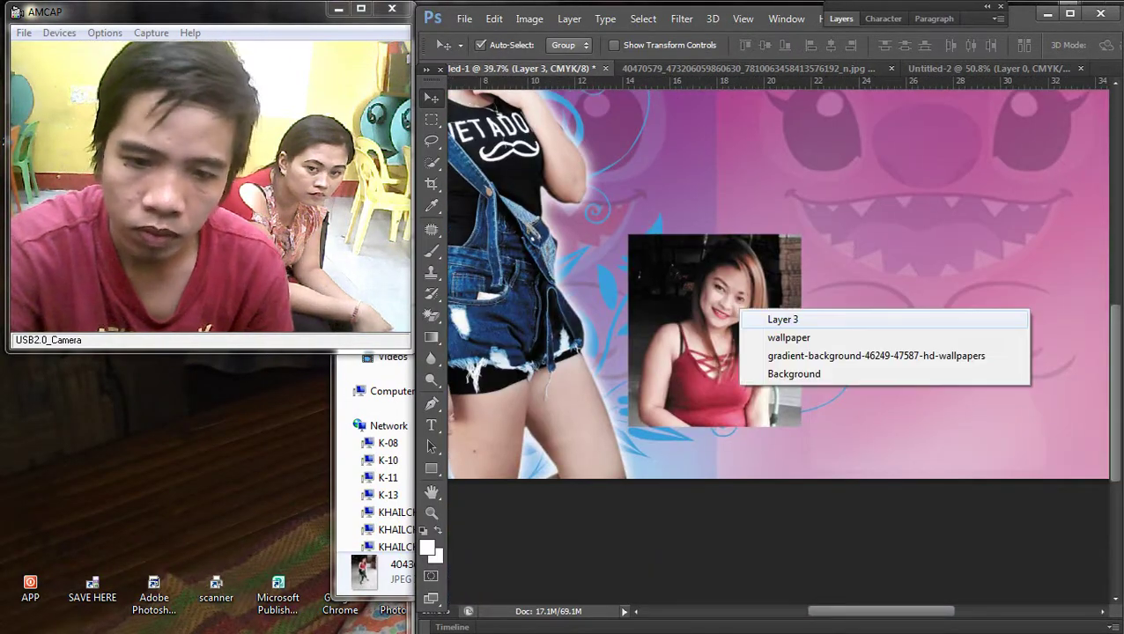
click(748, 319)
key(F7)
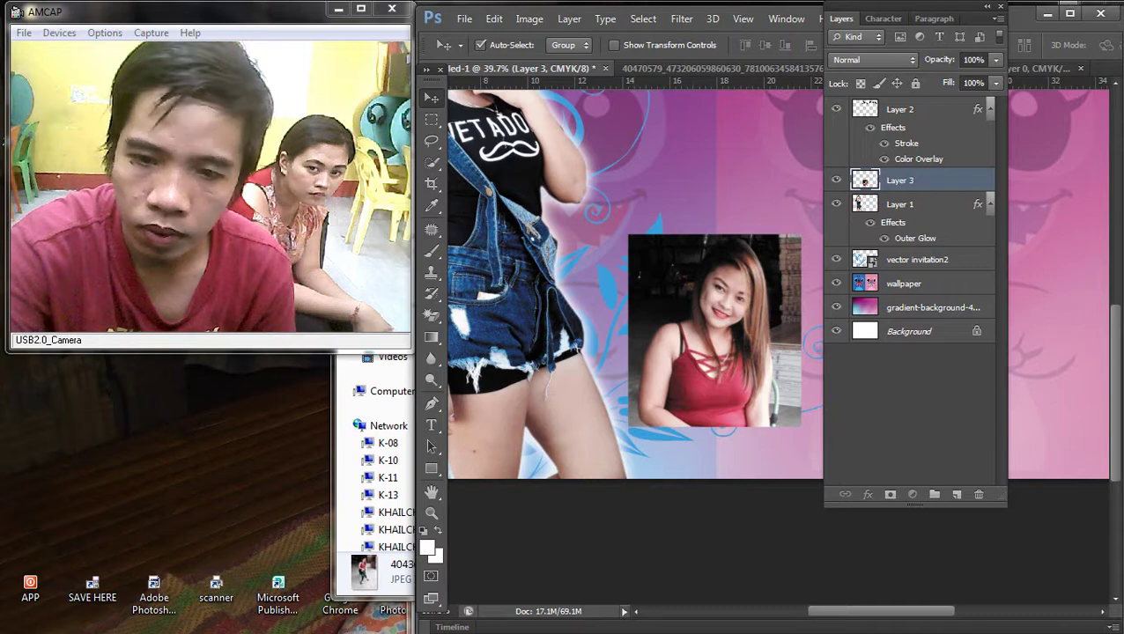
Step: Give Layer 3 a thick inside stroke in bright pink #ea087d
double_click(942, 180)
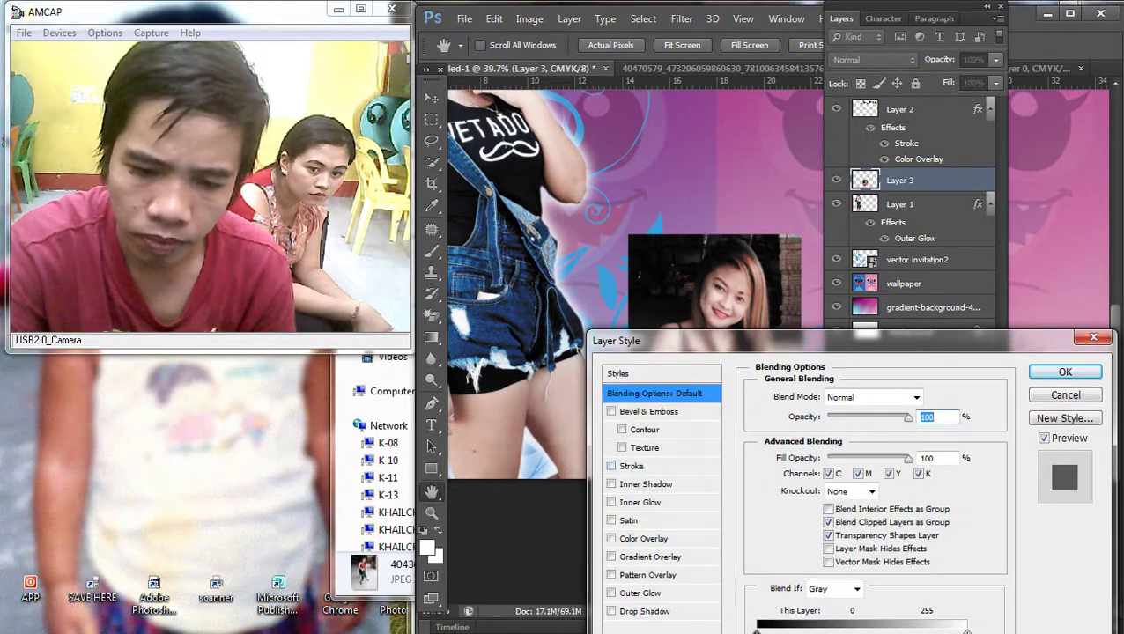
click(631, 465)
click(842, 414)
click(828, 439)
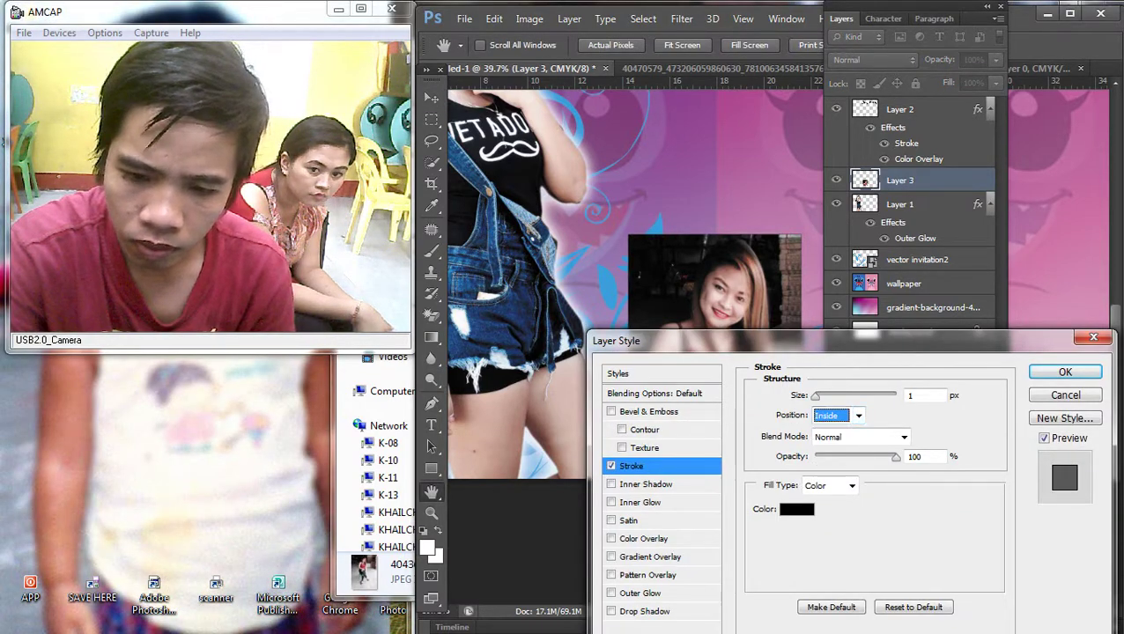
drag(816, 395, 832, 396)
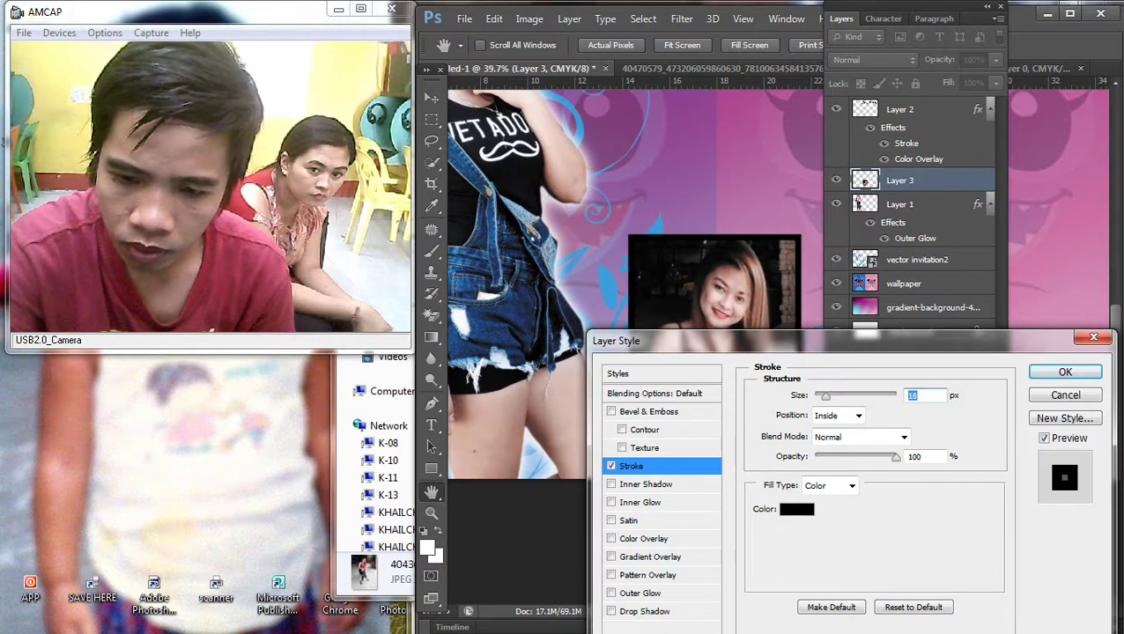
click(796, 509)
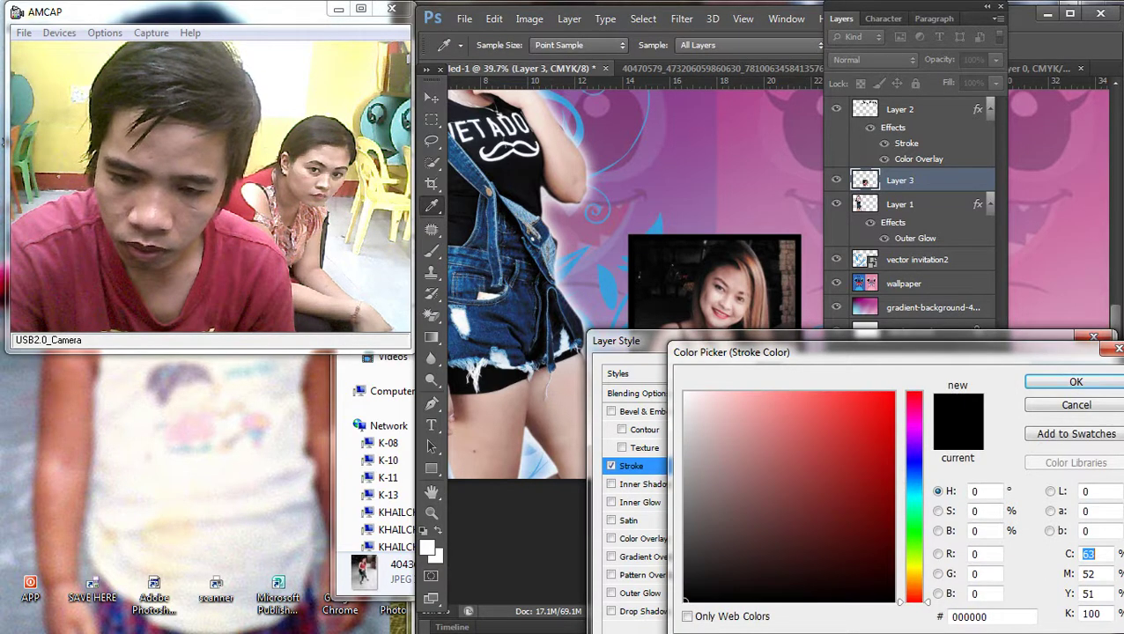
click(914, 409)
click(887, 409)
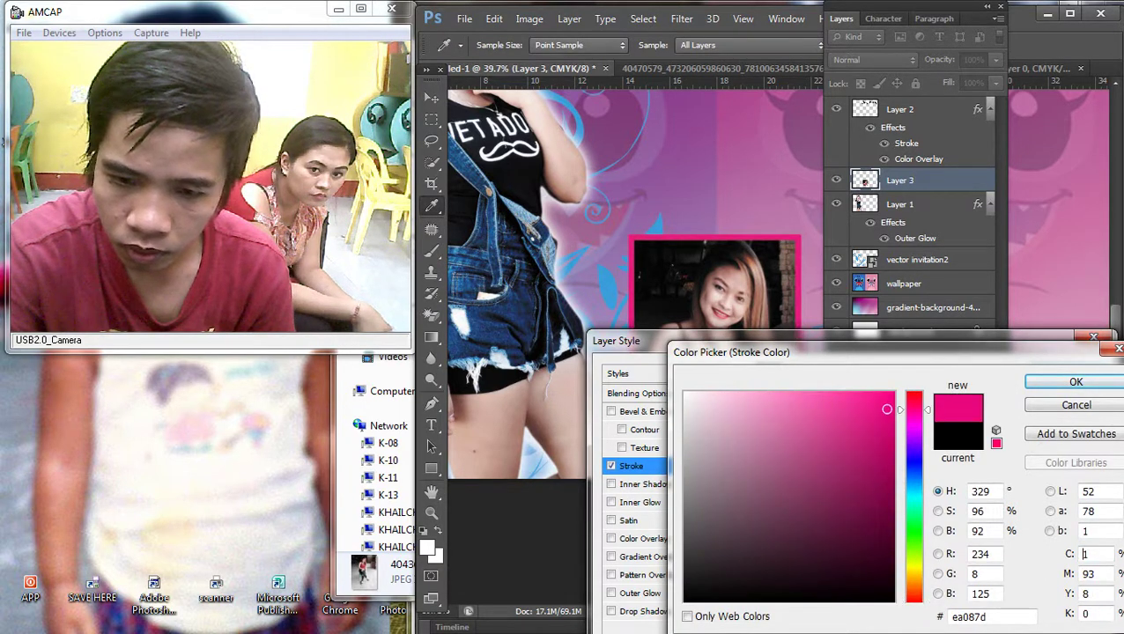
key(Return)
key(Return)
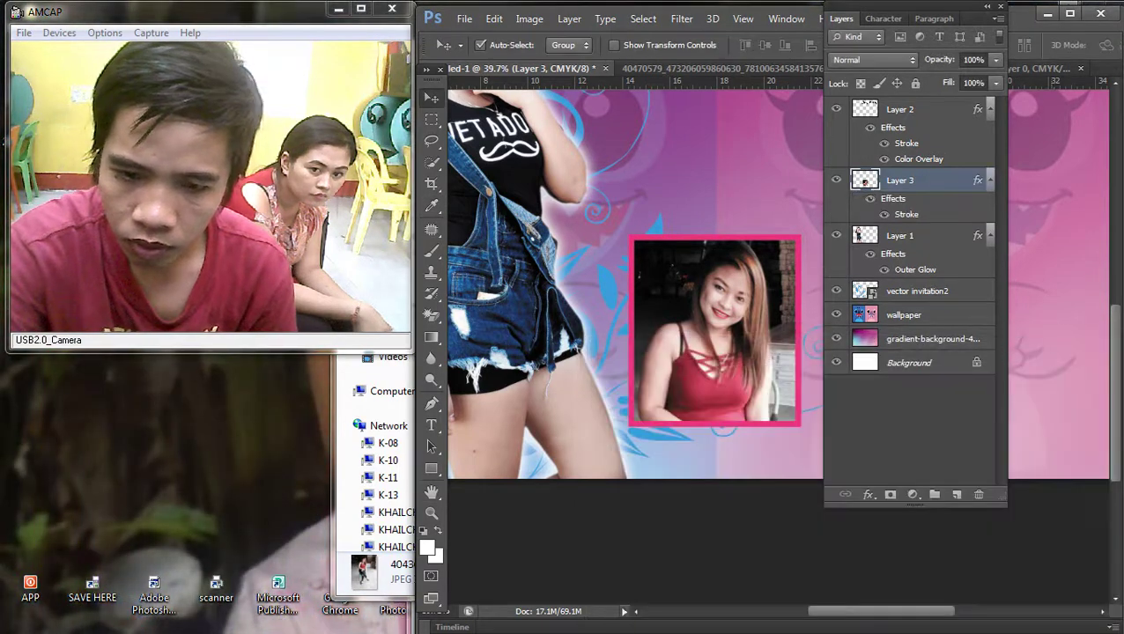
click(842, 19)
key(ctrl+minus)
key(ctrl+minus)
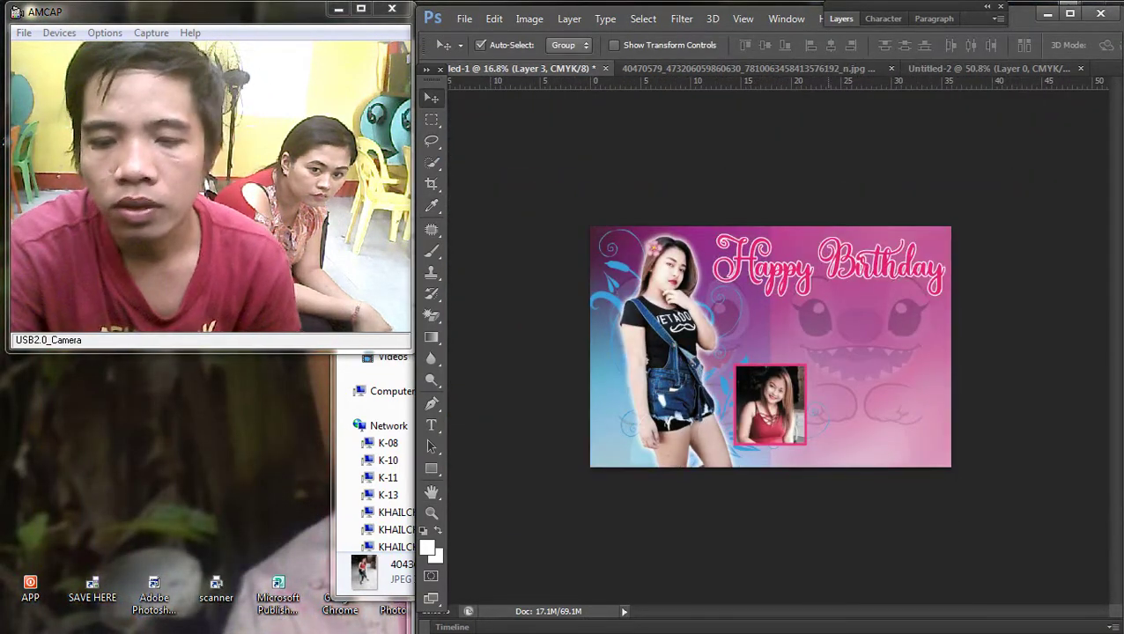
Step: Tilt the inset photo about 11.5 degrees and nudge it right and down
right_click(762, 394)
click(793, 405)
key(ctrl+t)
drag(866, 349, 876, 369)
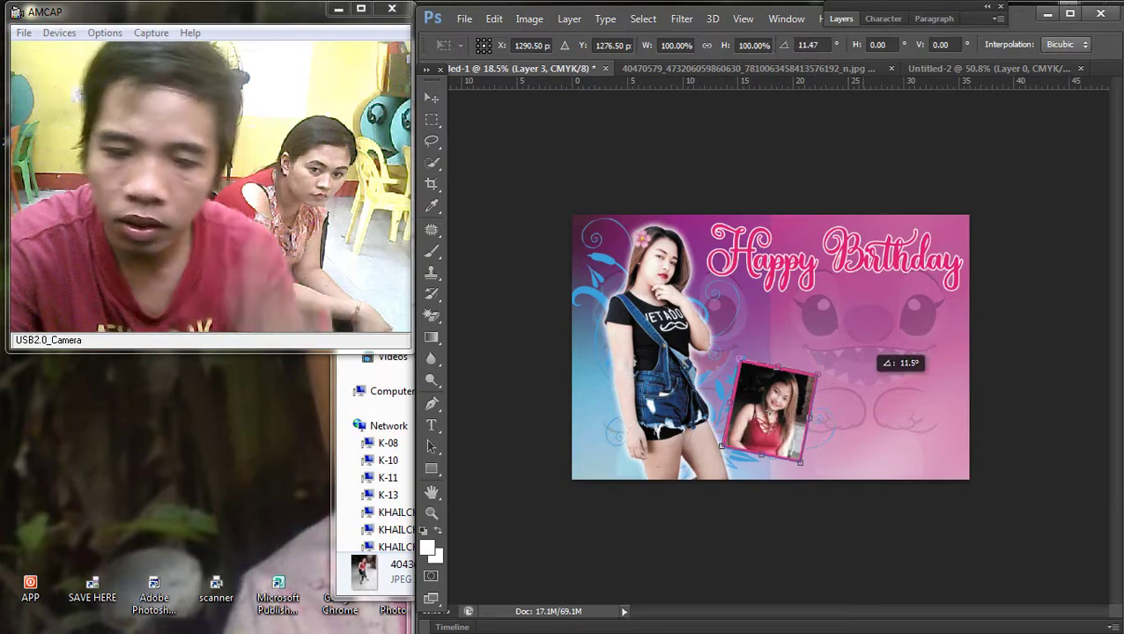
drag(769, 378, 786, 388)
key(ctrl+plus)
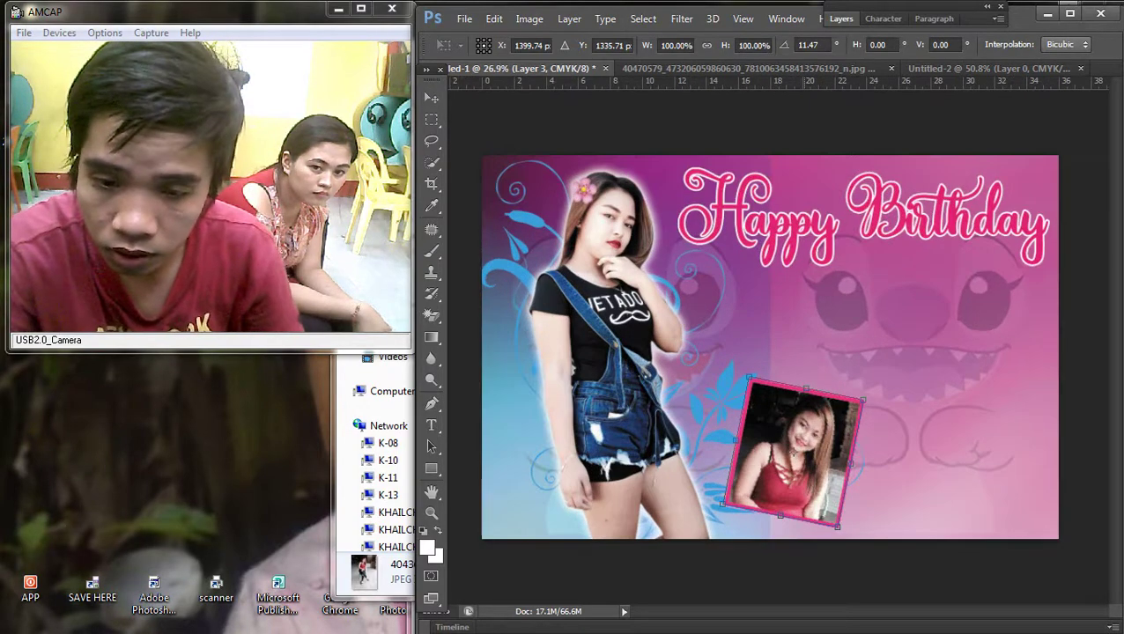
key(Return)
Step: Undo the tilt, pink border and earlier move of the inset photo
scroll(770, 347, up, 2)
scroll(769, 347, down, 3)
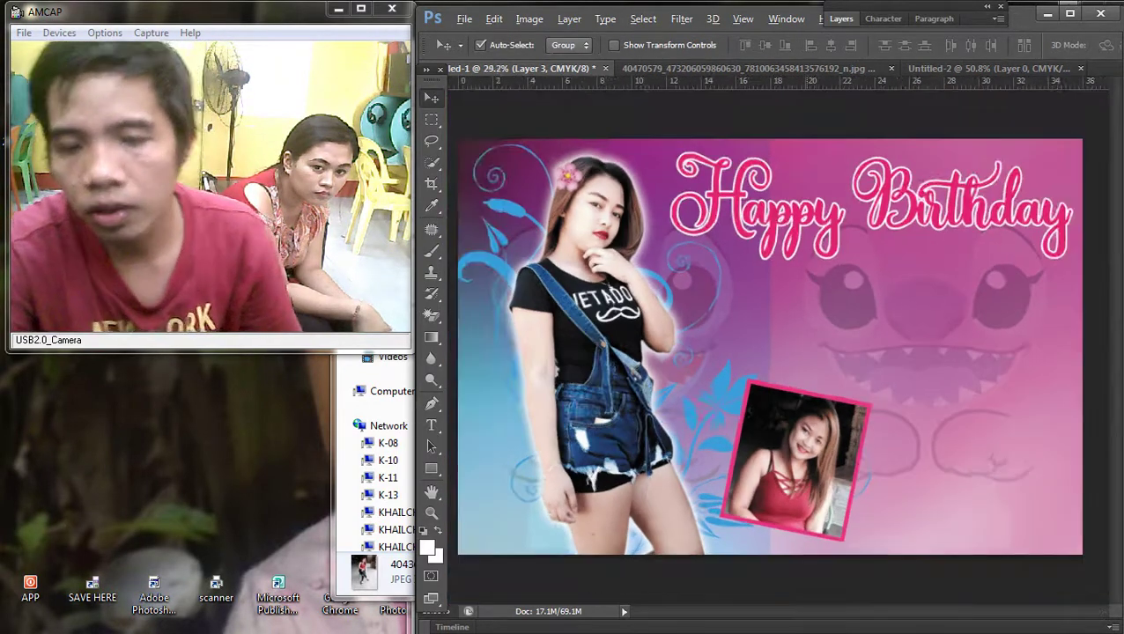
scroll(770, 347, up, 1)
key(ctrl+alt+z)
key(ctrl+alt+z)
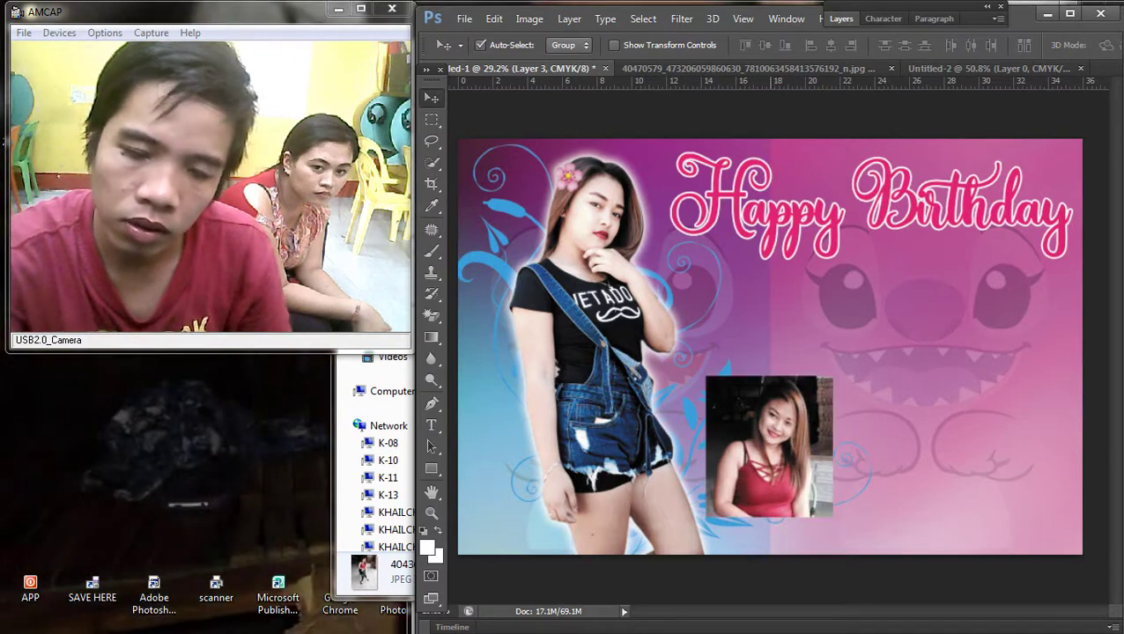
key(ctrl+alt+z)
key(ctrl+alt+z)
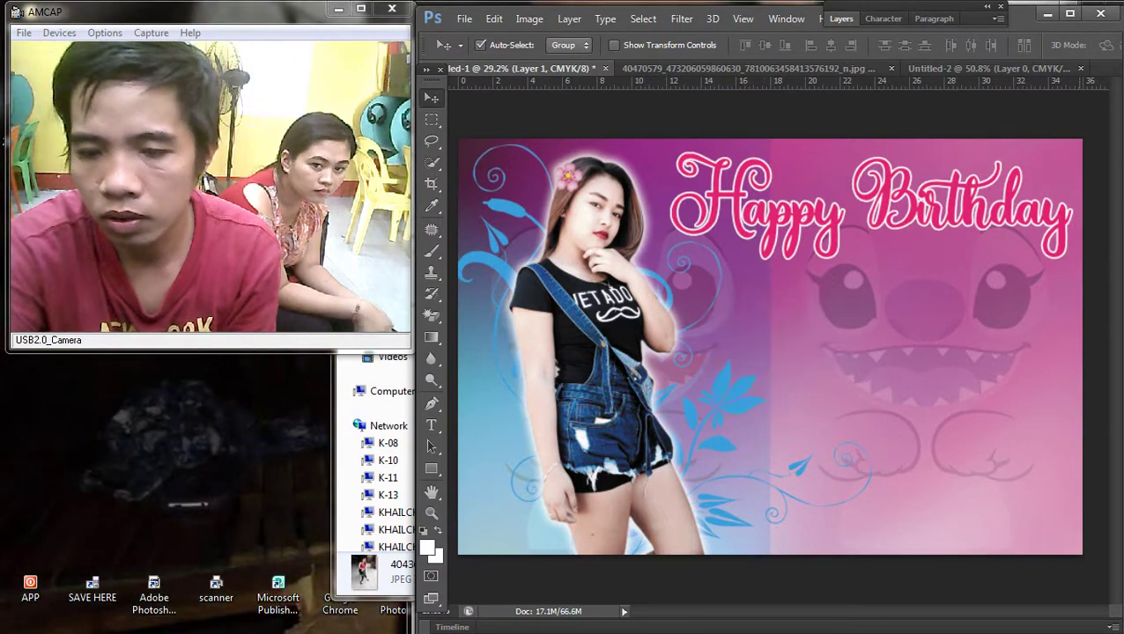
Step: Bring the Downloads folder window forward and move it mostly out of the way
click(1105, 565)
click(1106, 565)
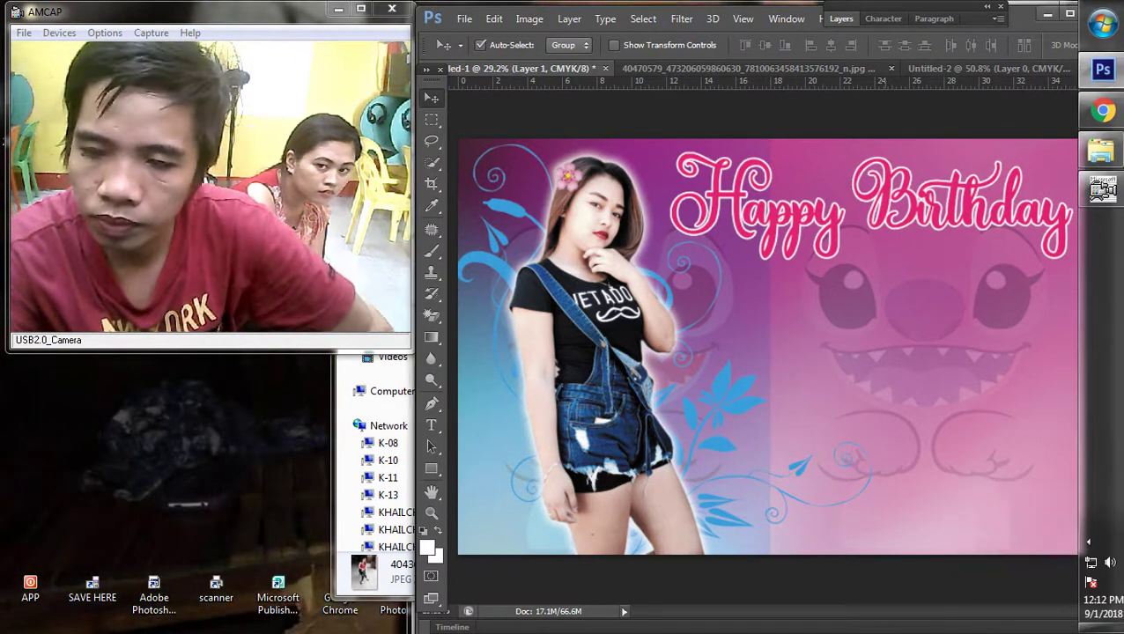
mouse_move(1103, 152)
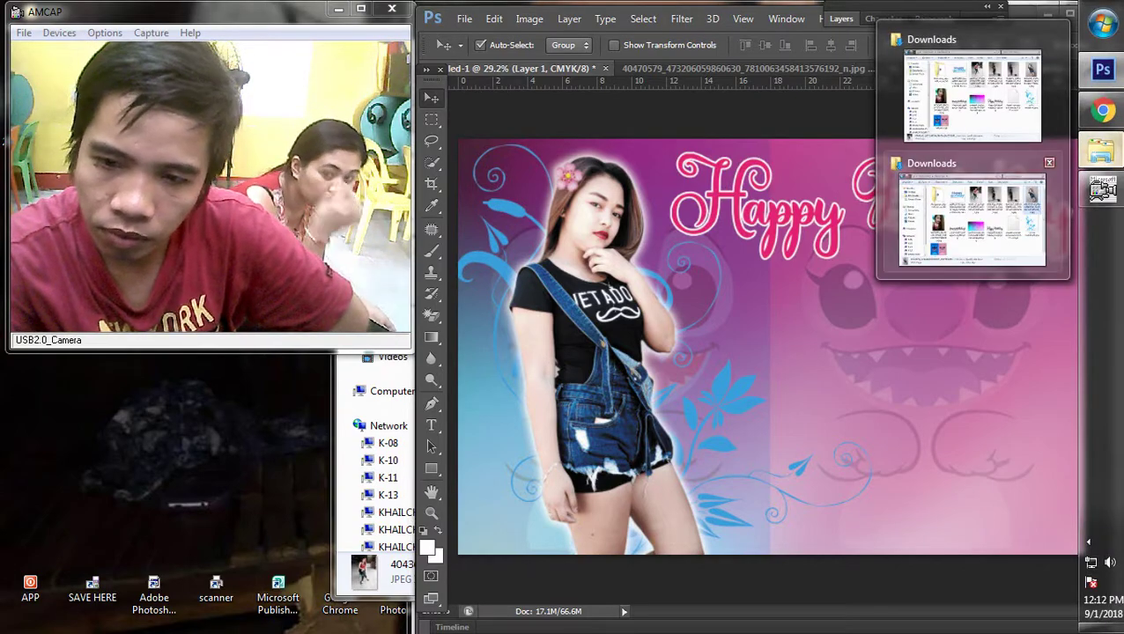
click(969, 84)
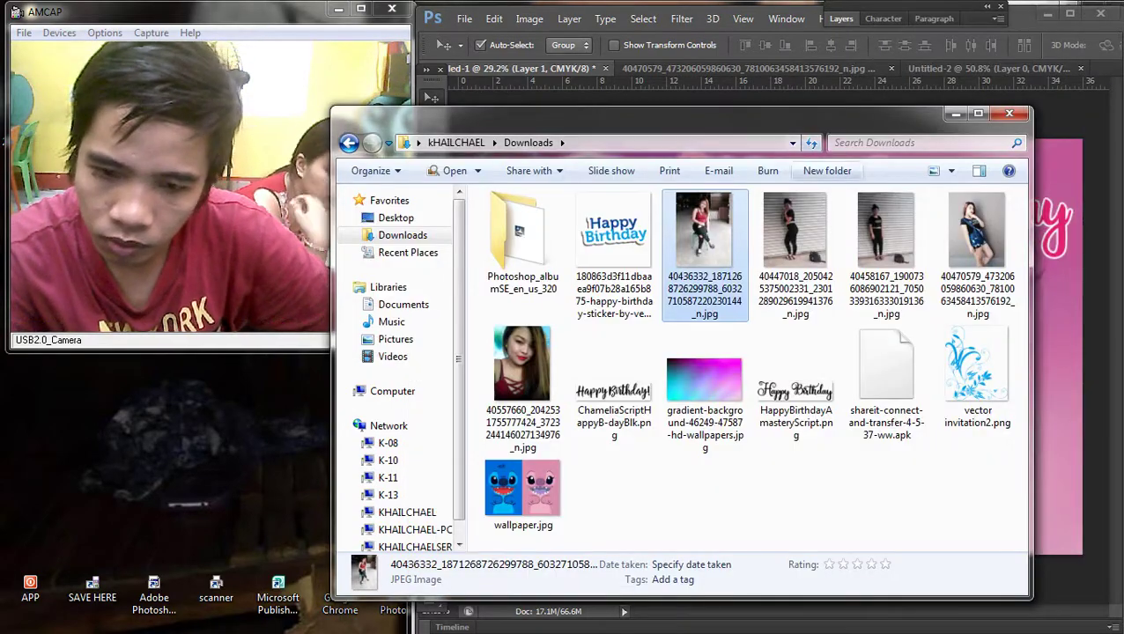
drag(704, 113, 883, 515)
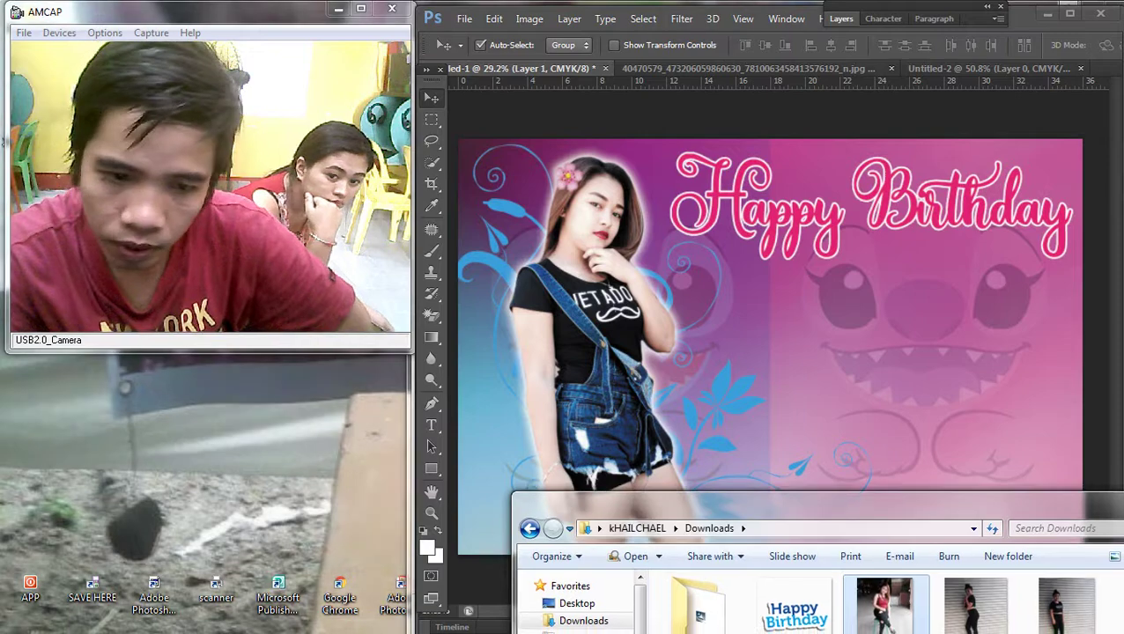
Step: Give the vector invitation2 ornament layer a pink (e02272) Color Overlay
click(880, 485)
right_click(489, 264)
click(527, 272)
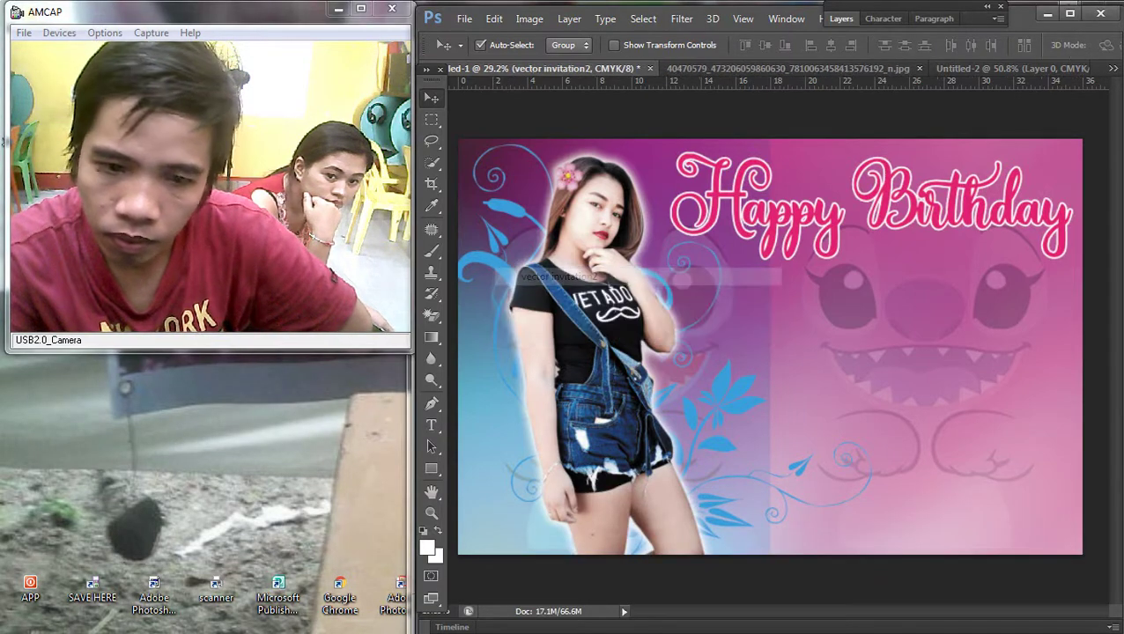
key(F7)
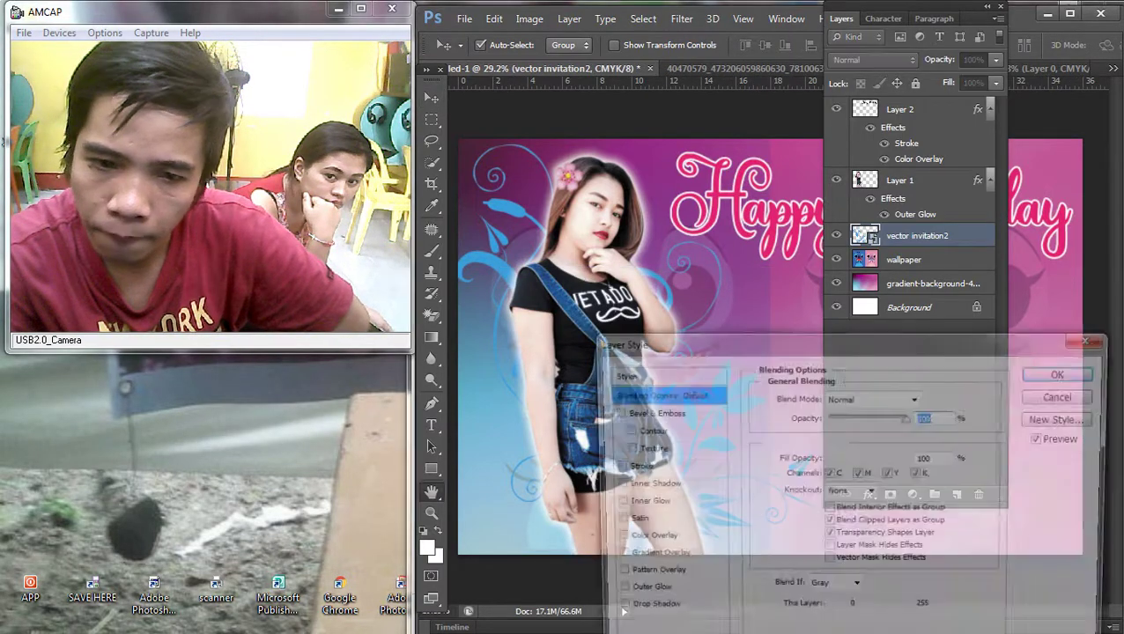
click(643, 538)
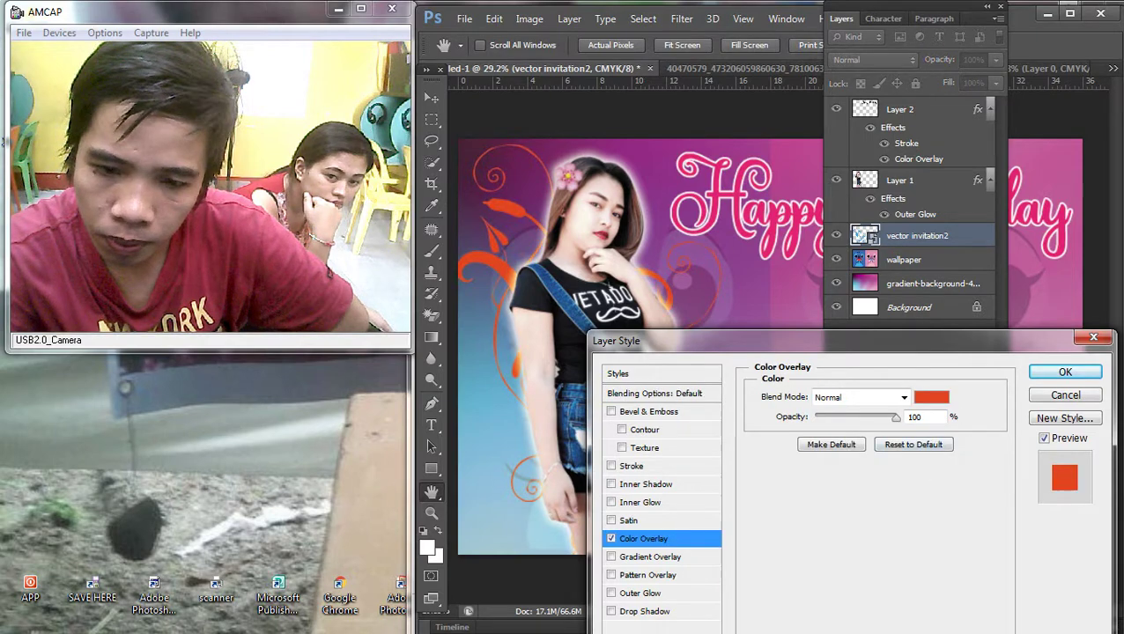
click(931, 397)
click(914, 406)
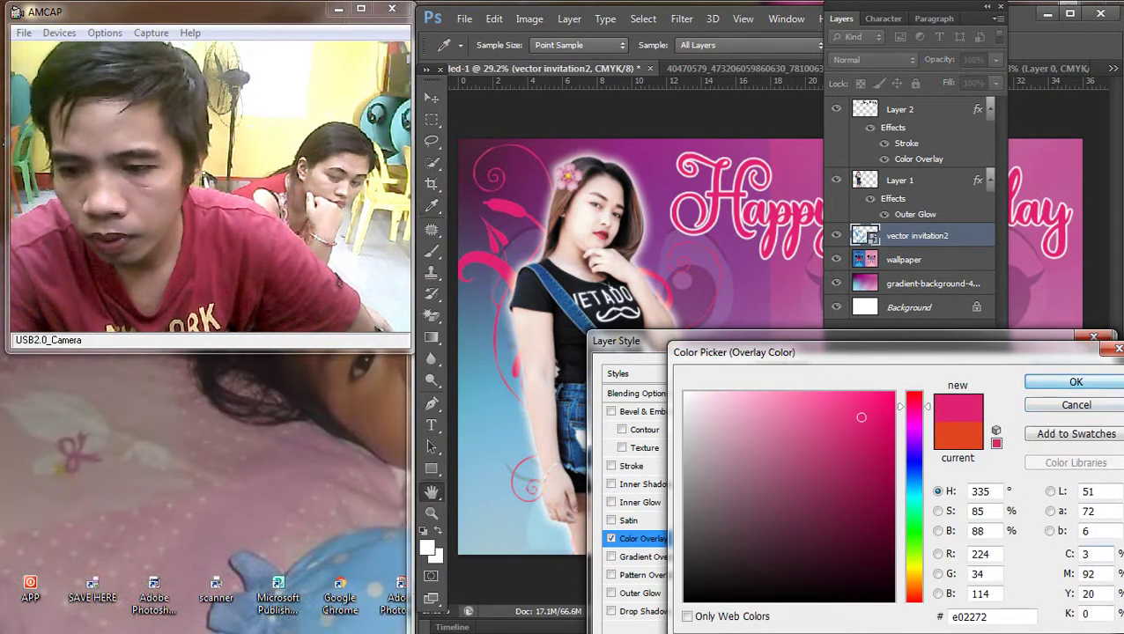
key(Return)
key(Return)
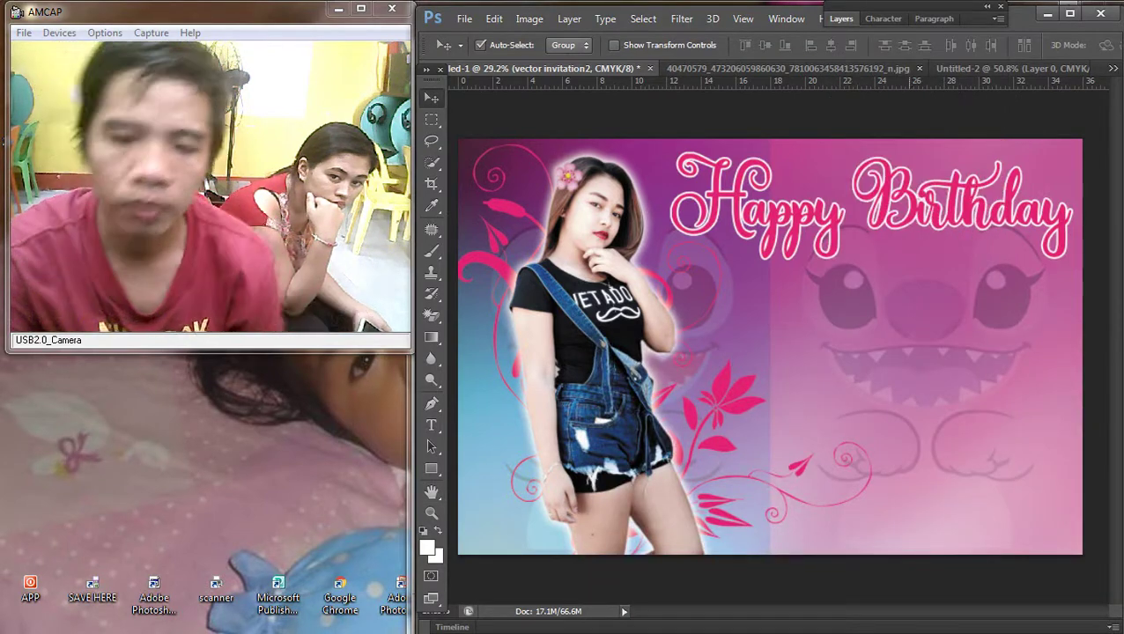
Step: Drag the seated portrait photo from the Downloads folder onto the banner
key(ctrl+minus)
key(ctrl+0)
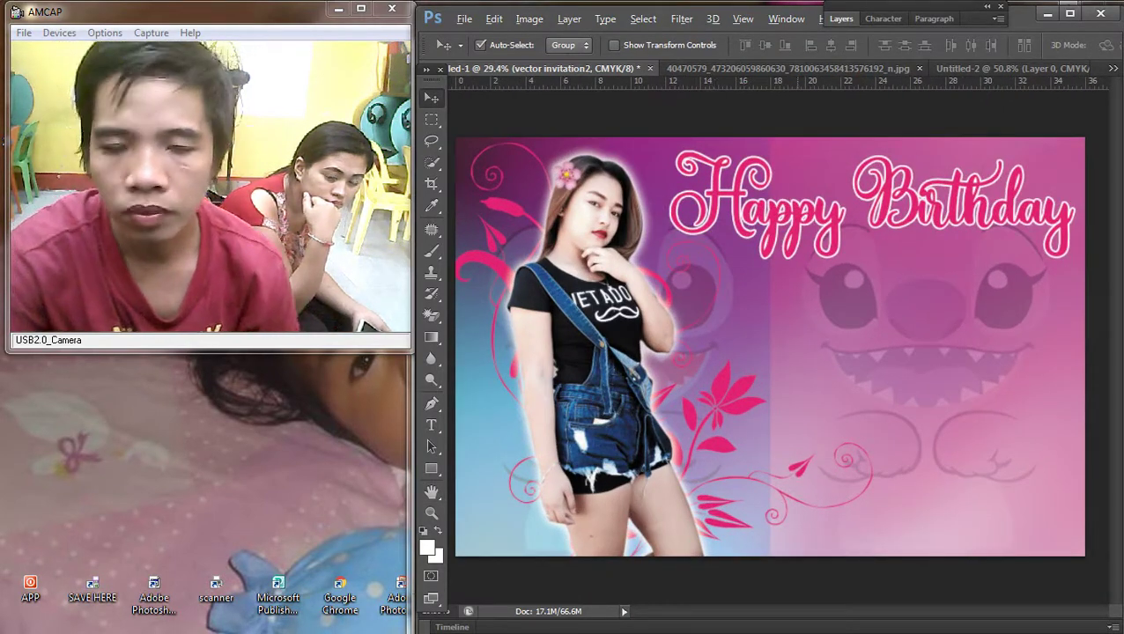
key(ctrl+minus)
mouse_move(1100, 151)
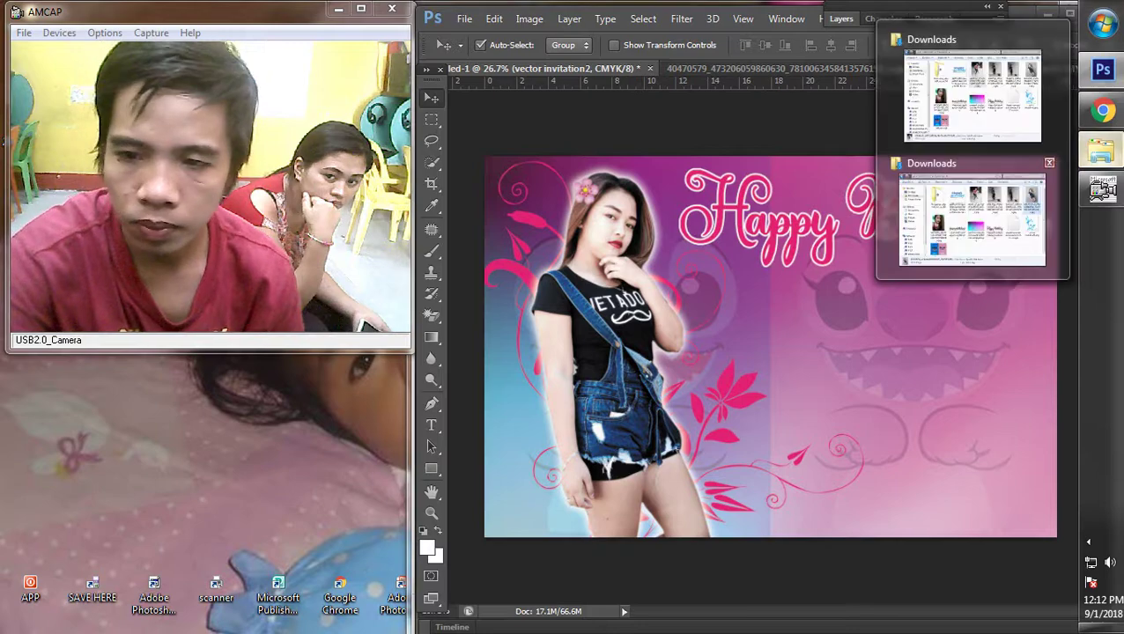
click(972, 216)
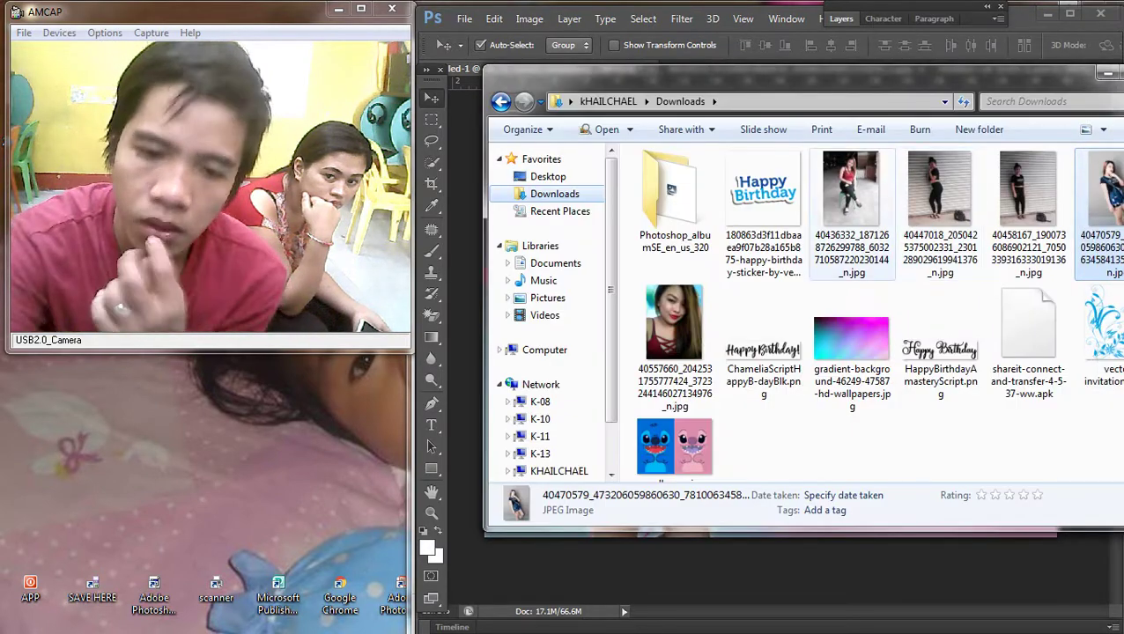
drag(748, 73, 656, 93)
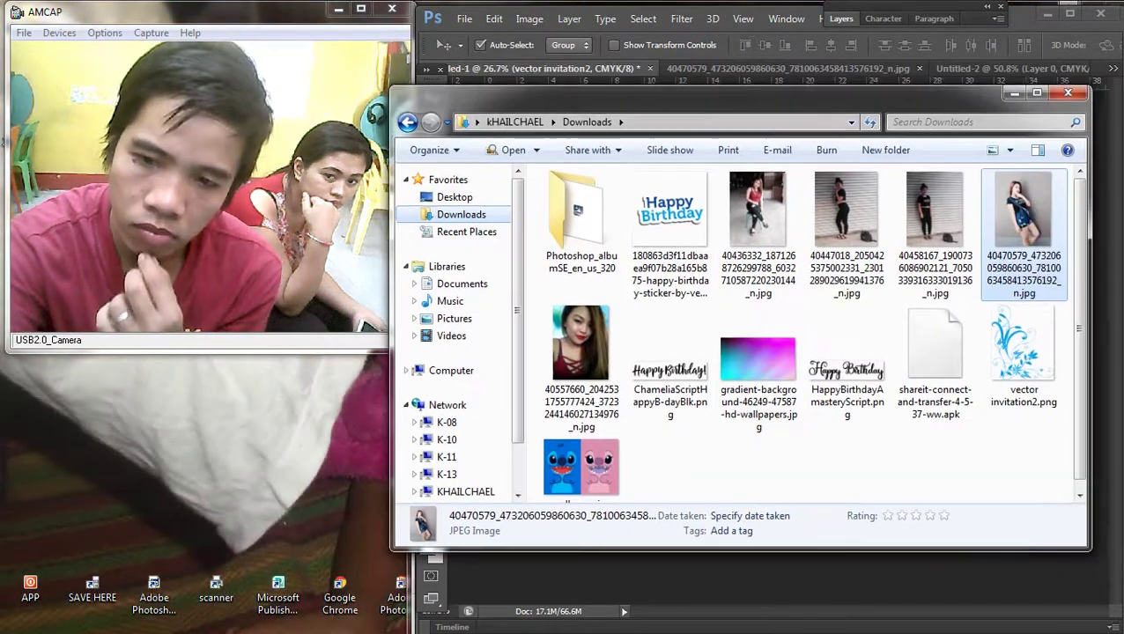
drag(757, 216, 766, 353)
Step: Commit the placed seated photo shifted right and down, then revert to the small inset version
drag(785, 289, 867, 319)
key(Return)
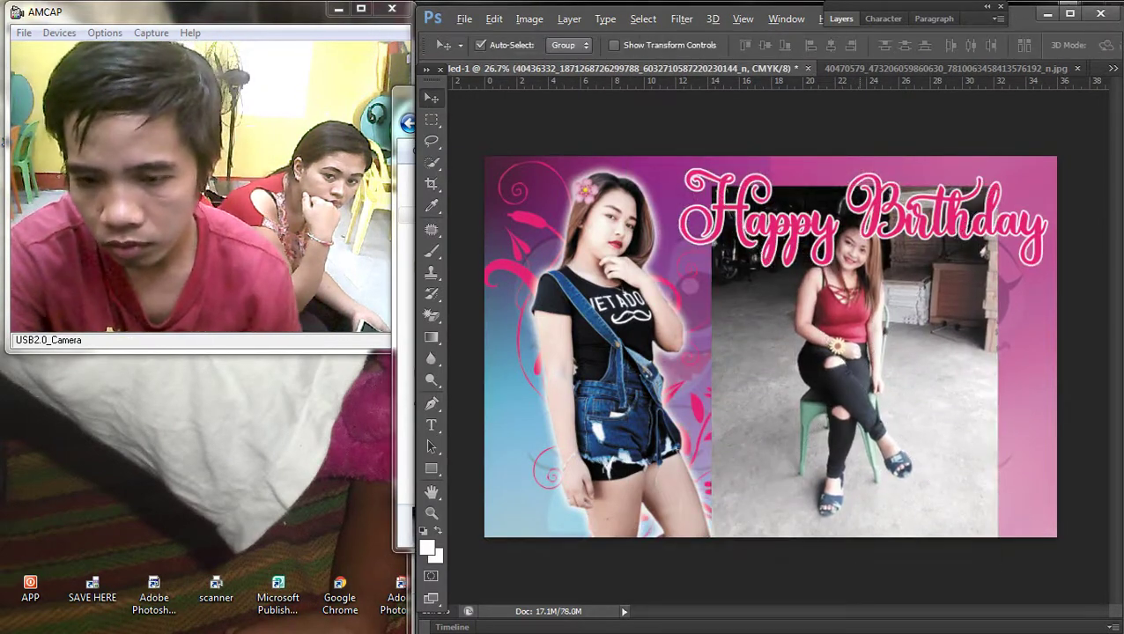
scroll(834, 375, up, 4)
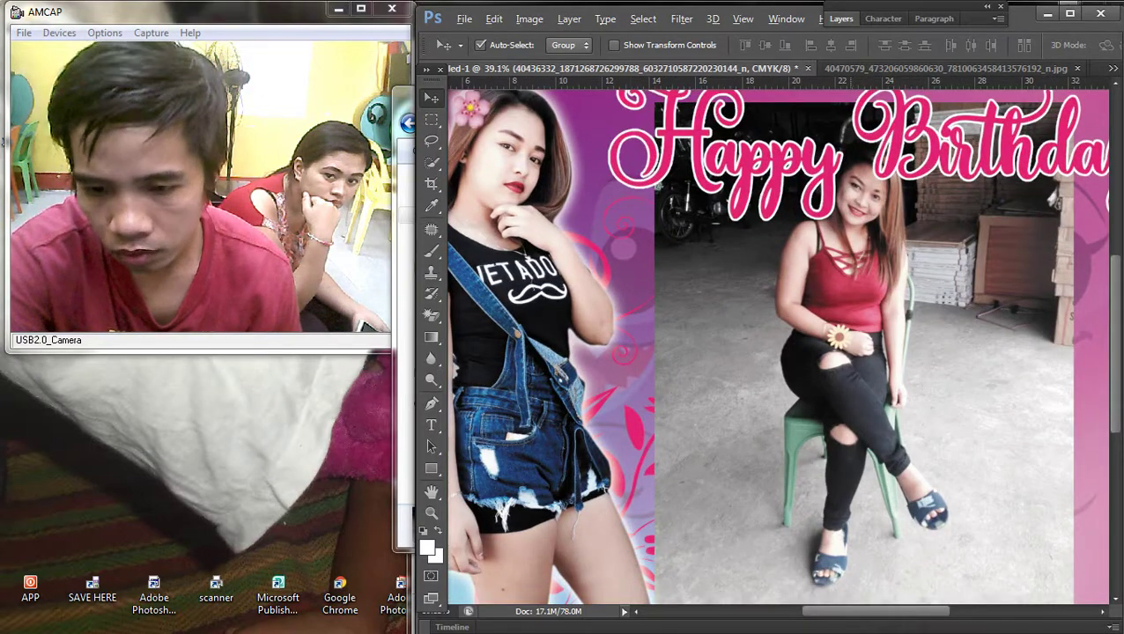
scroll(854, 348, down, 3)
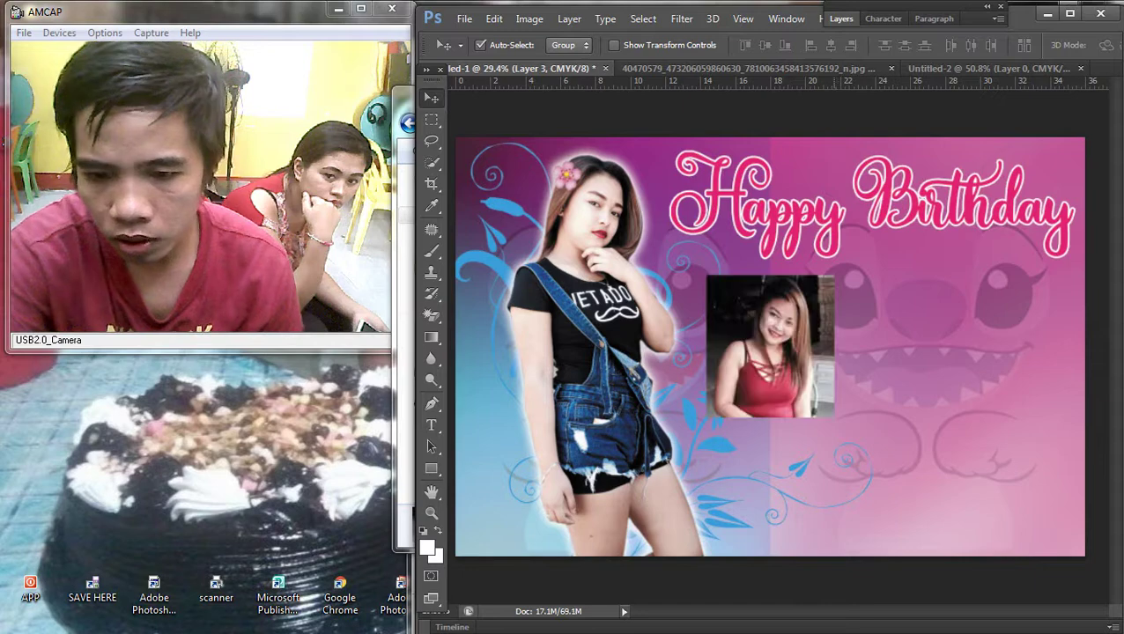
scroll(458, 370, up, 1)
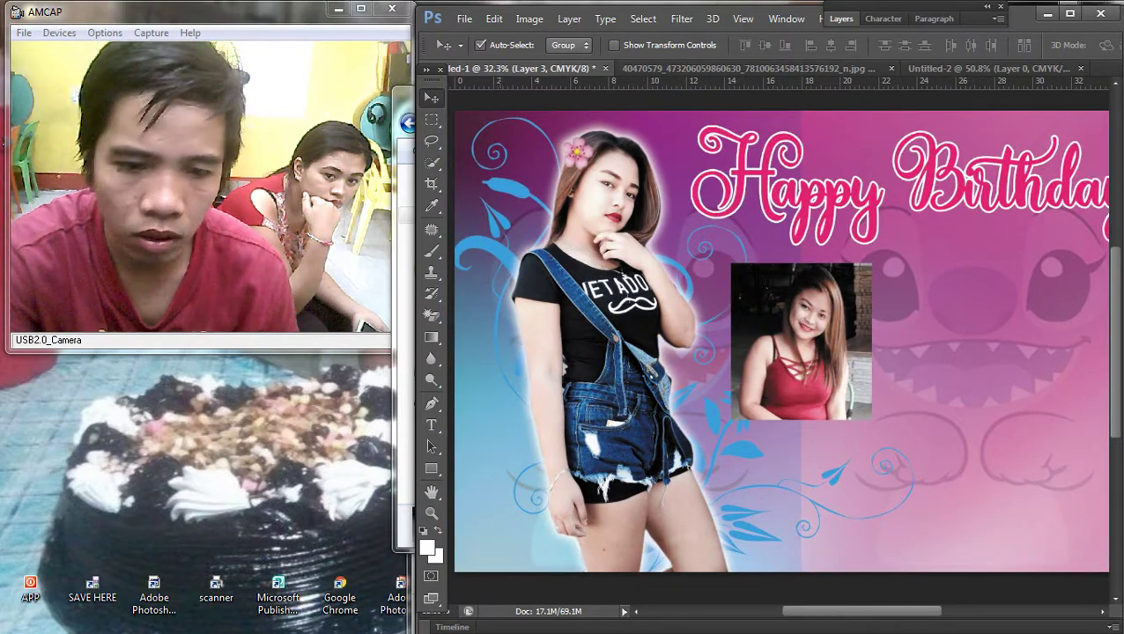
Step: Rasterize vector invitation2 and apply a pink e02272 Color Overlay to it
key(F7)
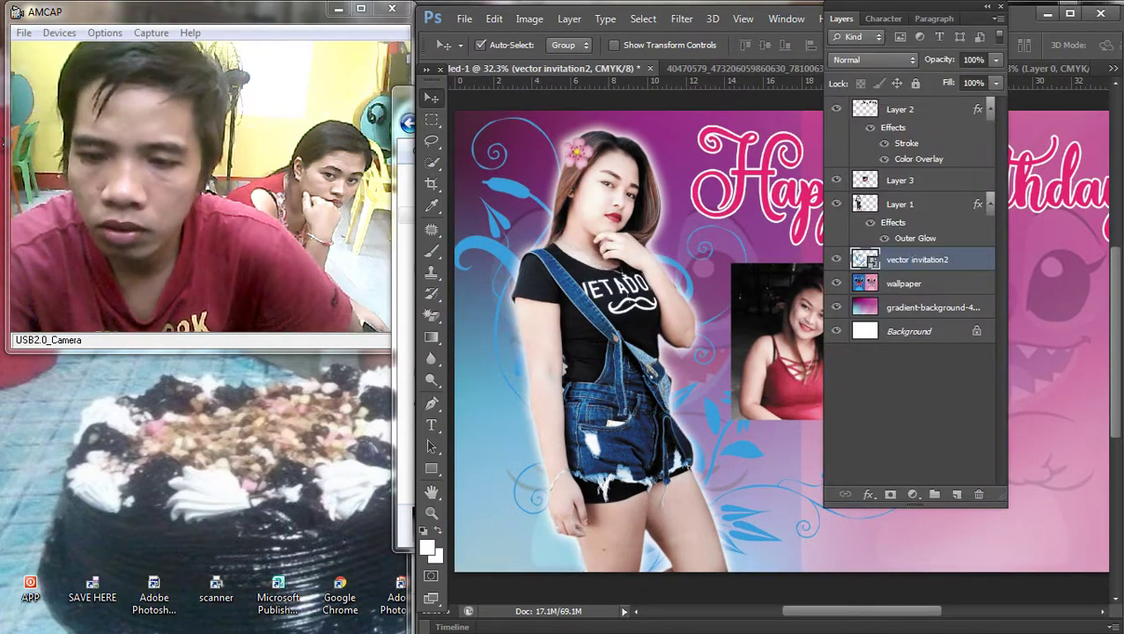
key(shift+e)
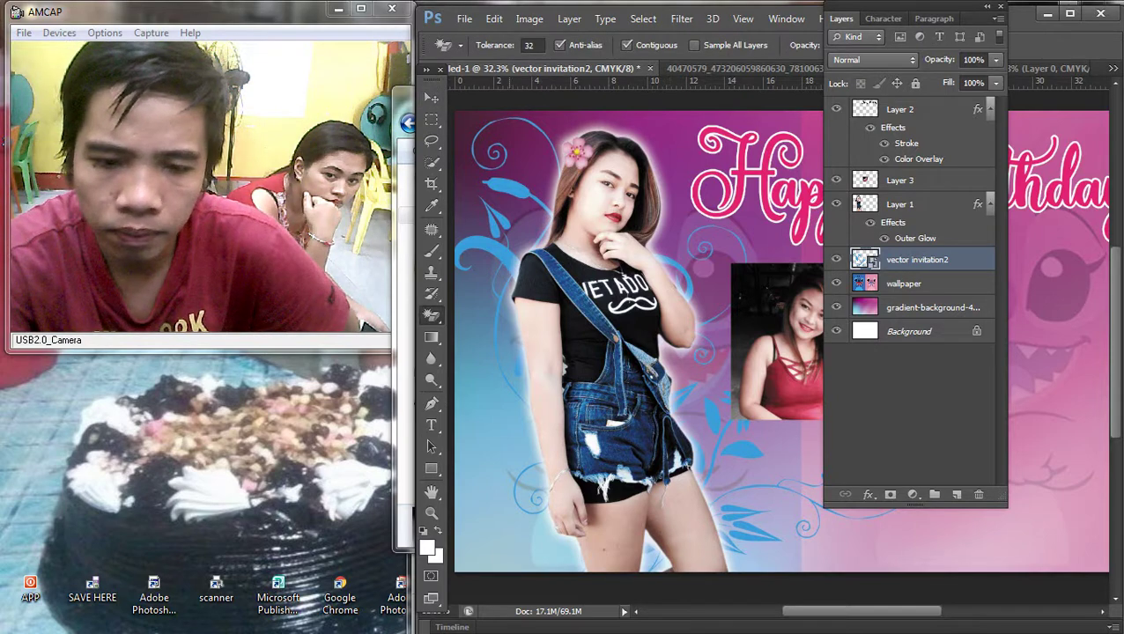
click(622, 276)
key(Return)
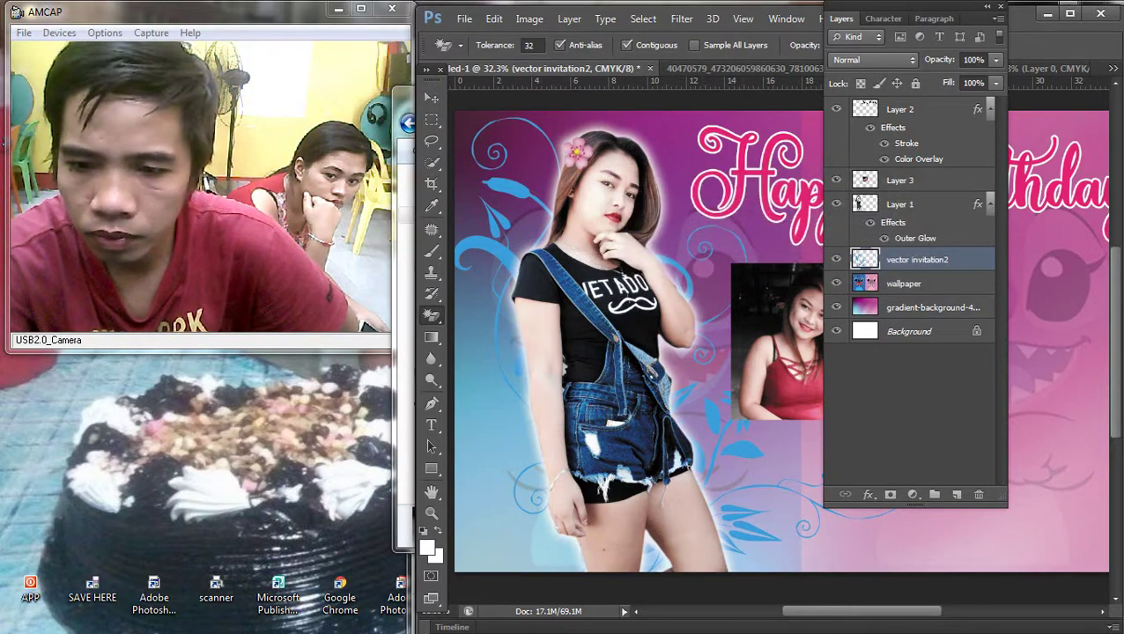
double_click(969, 258)
click(643, 538)
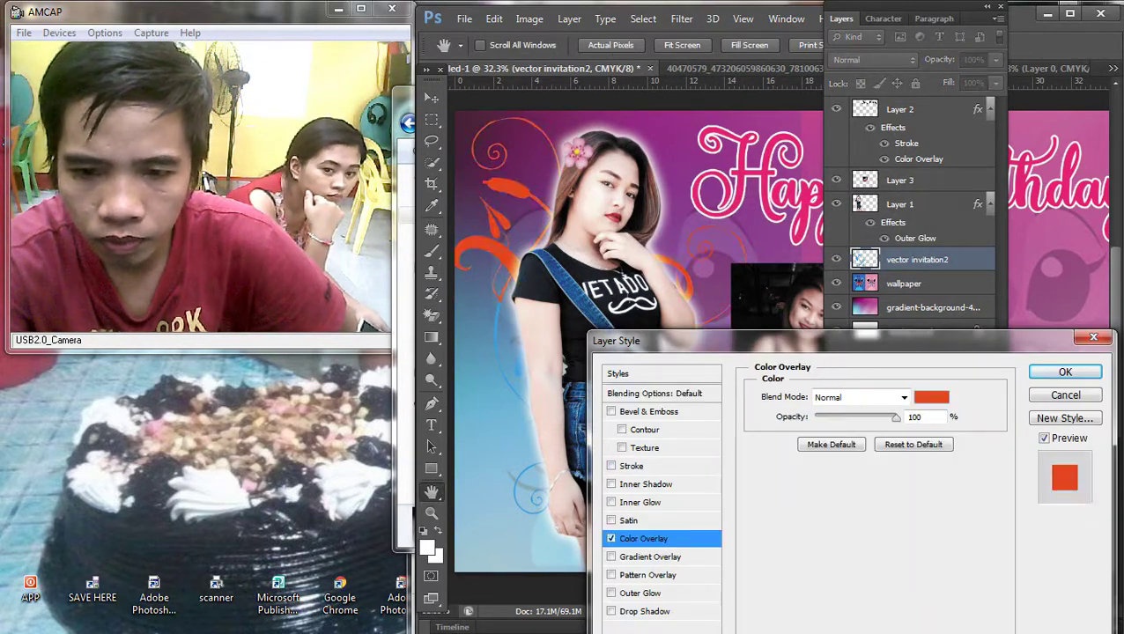
click(930, 397)
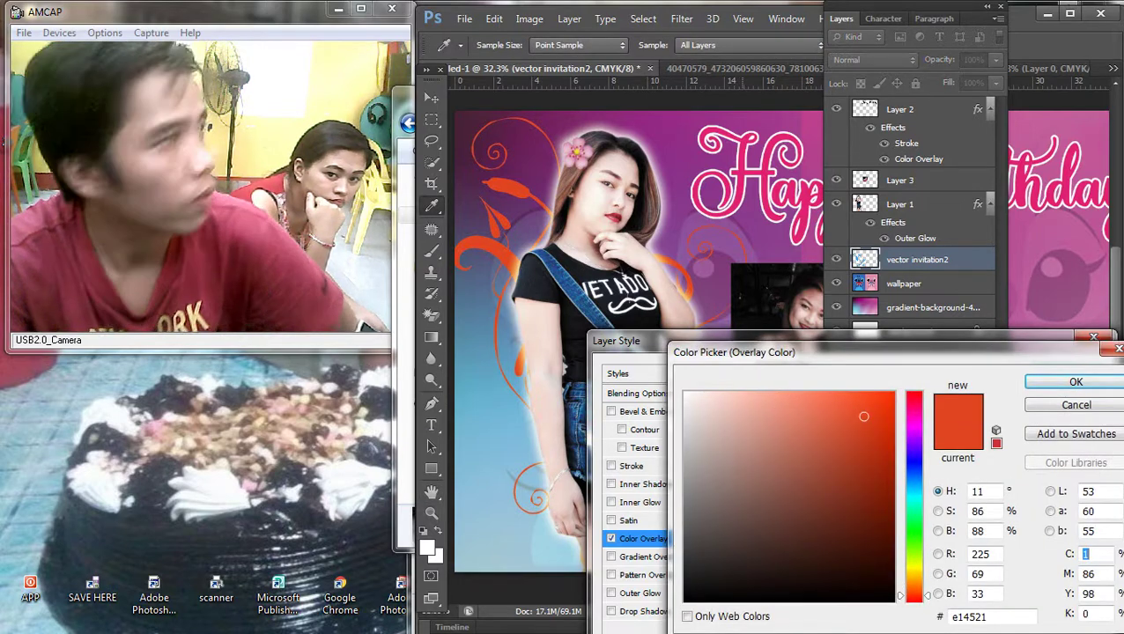
click(914, 406)
key(Return)
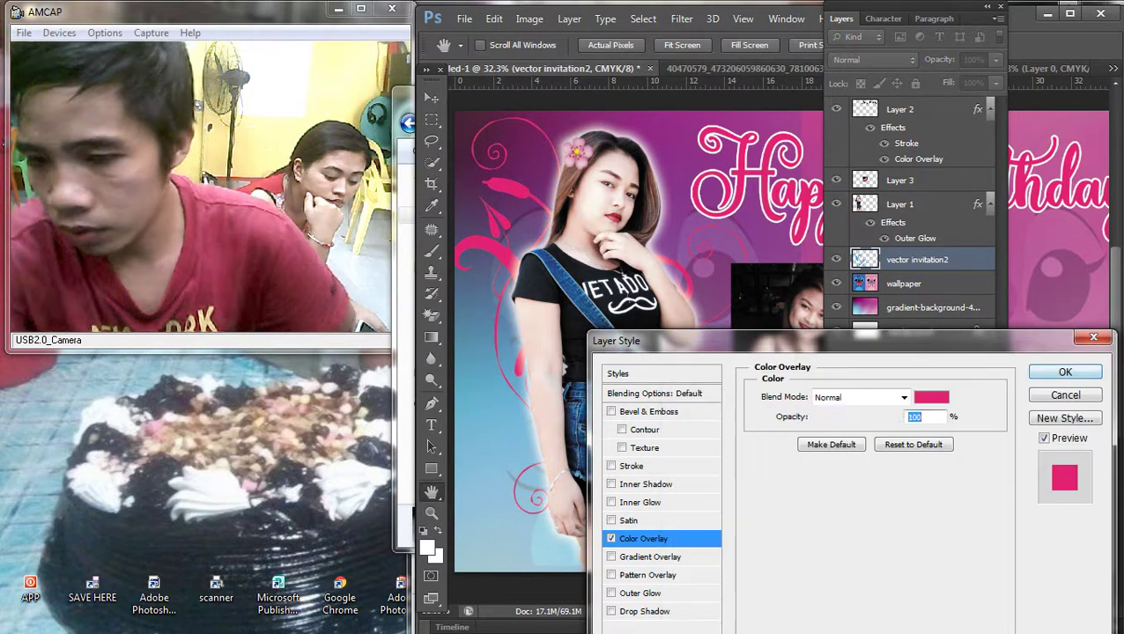
key(Return)
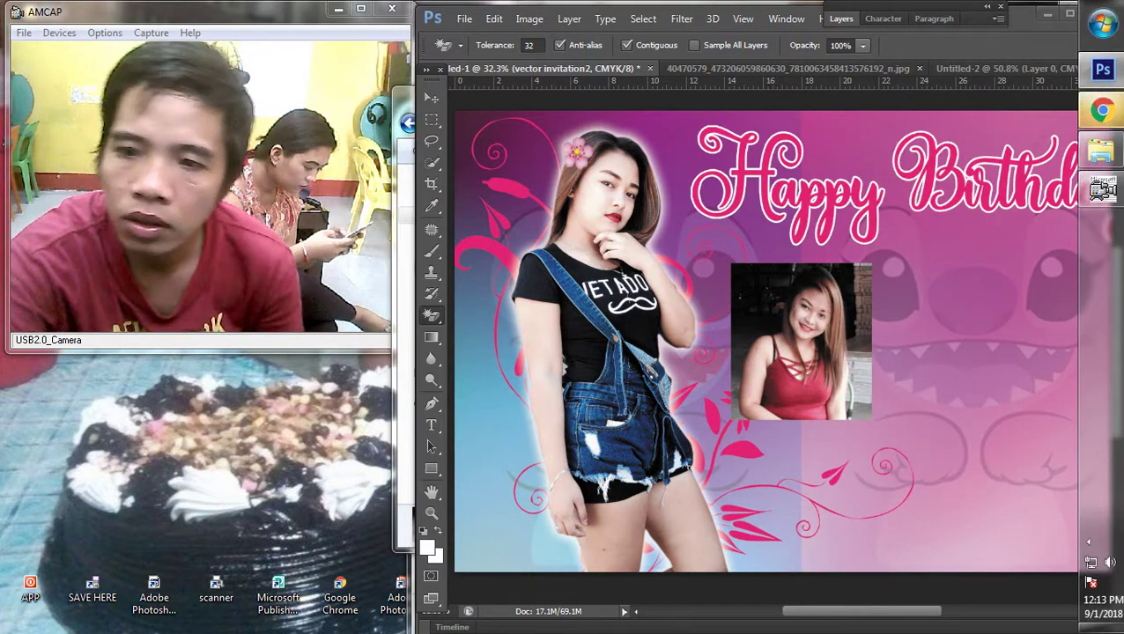
Step: Search Google Images for 'stitch frame', correcting the 'sttich' typo
click(1105, 112)
text(st)
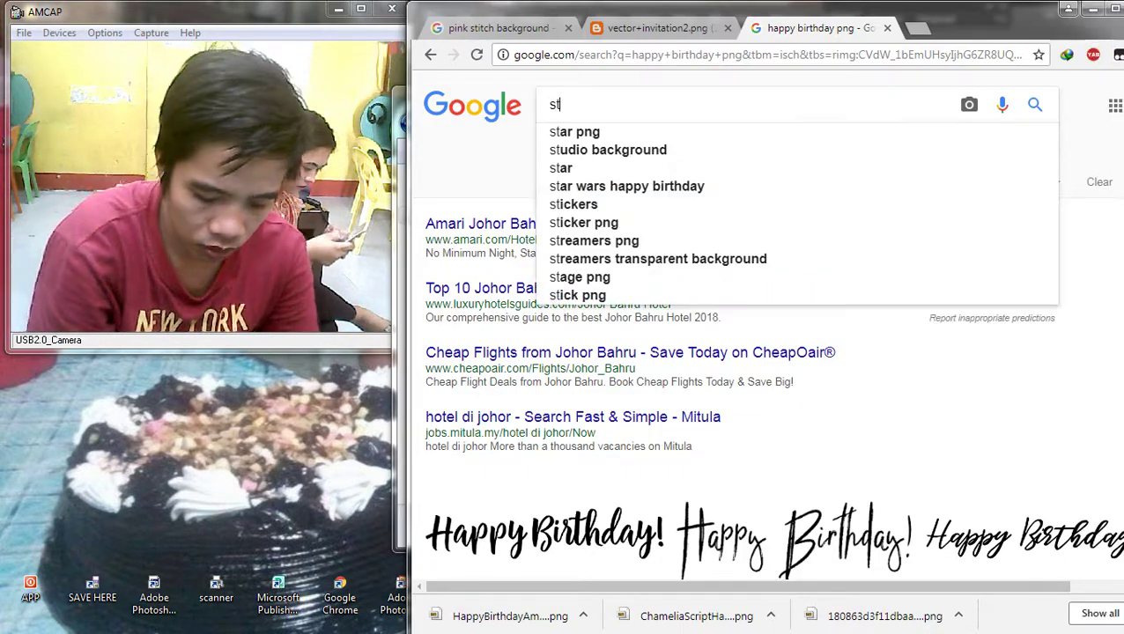
text(tich)
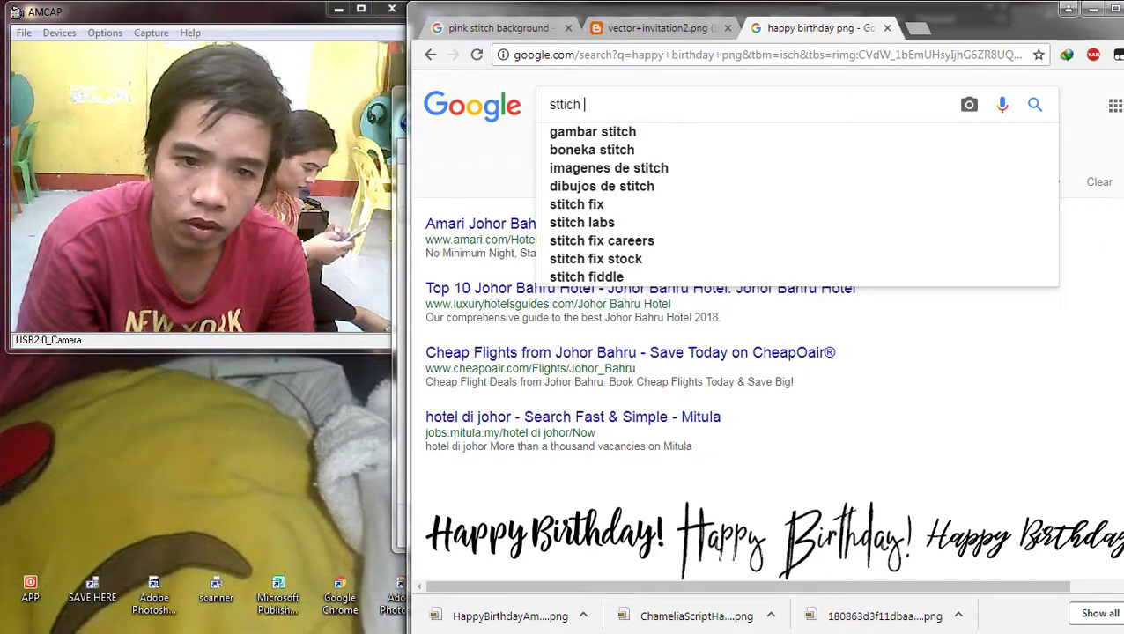
key(Down)
text(frame)
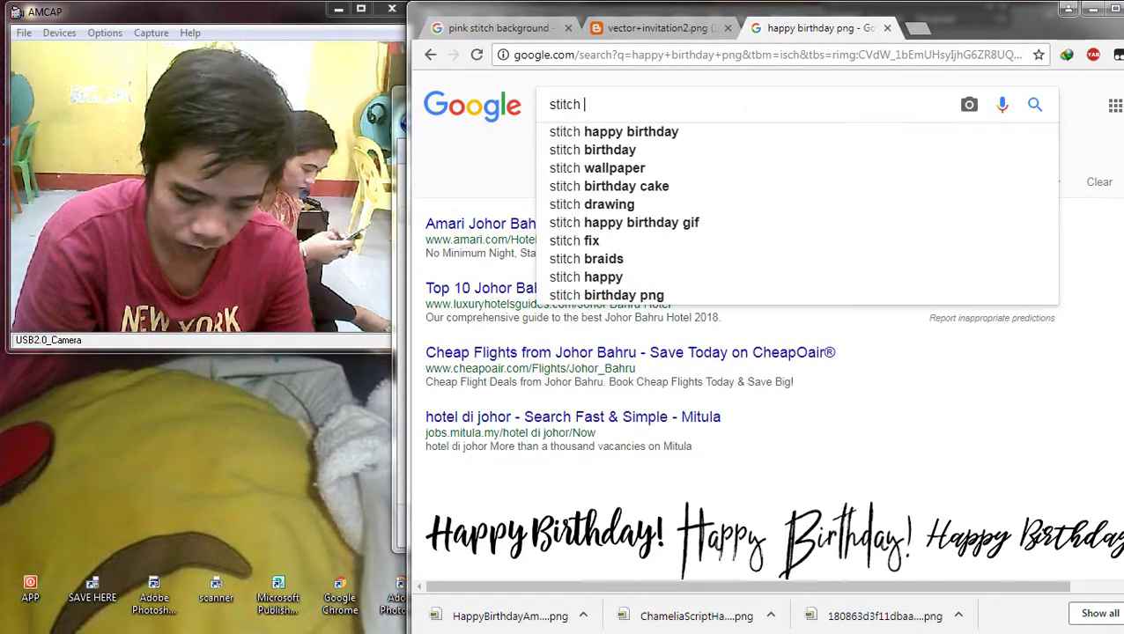
key(Return)
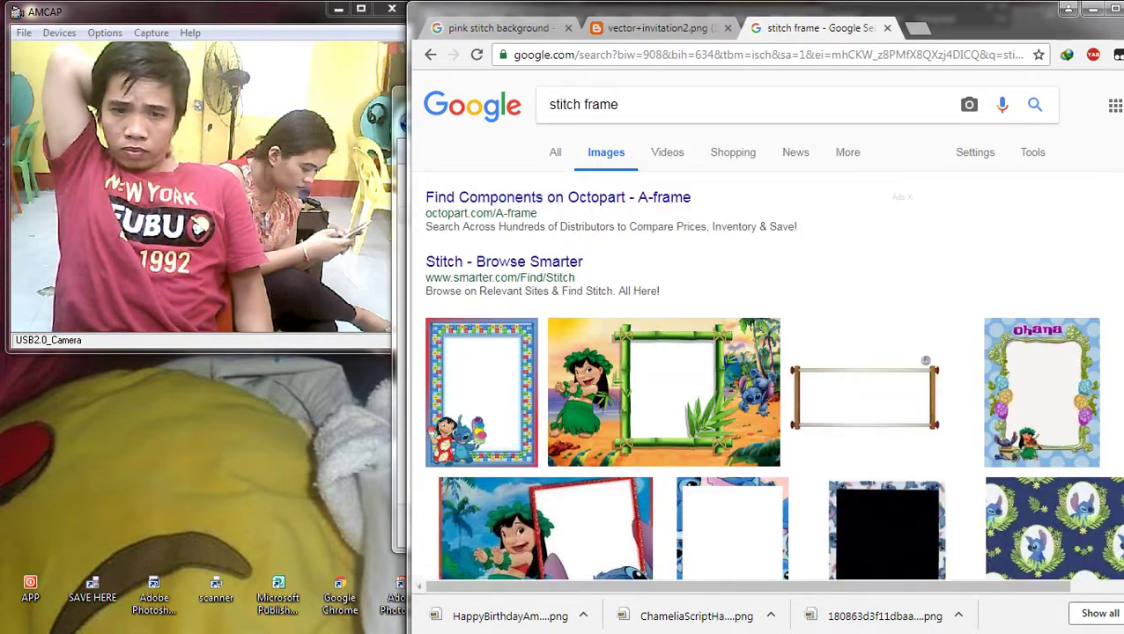
Step: Maximize Chrome and browse the stitch frame image results
scroll(731, 304, down, 3)
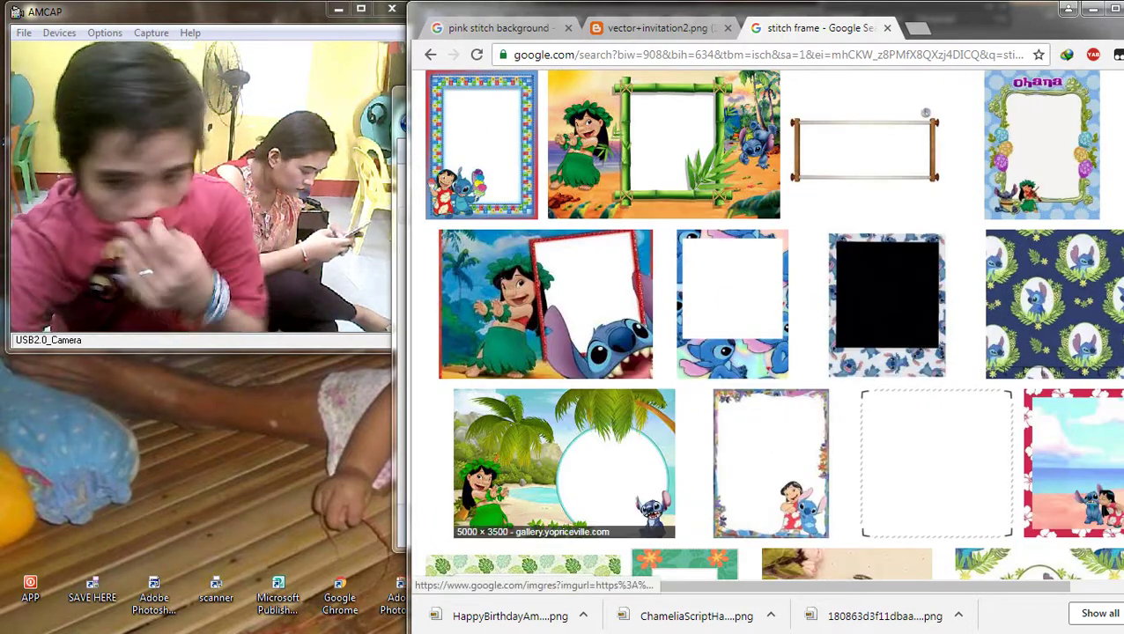
scroll(880, 344, down, 3)
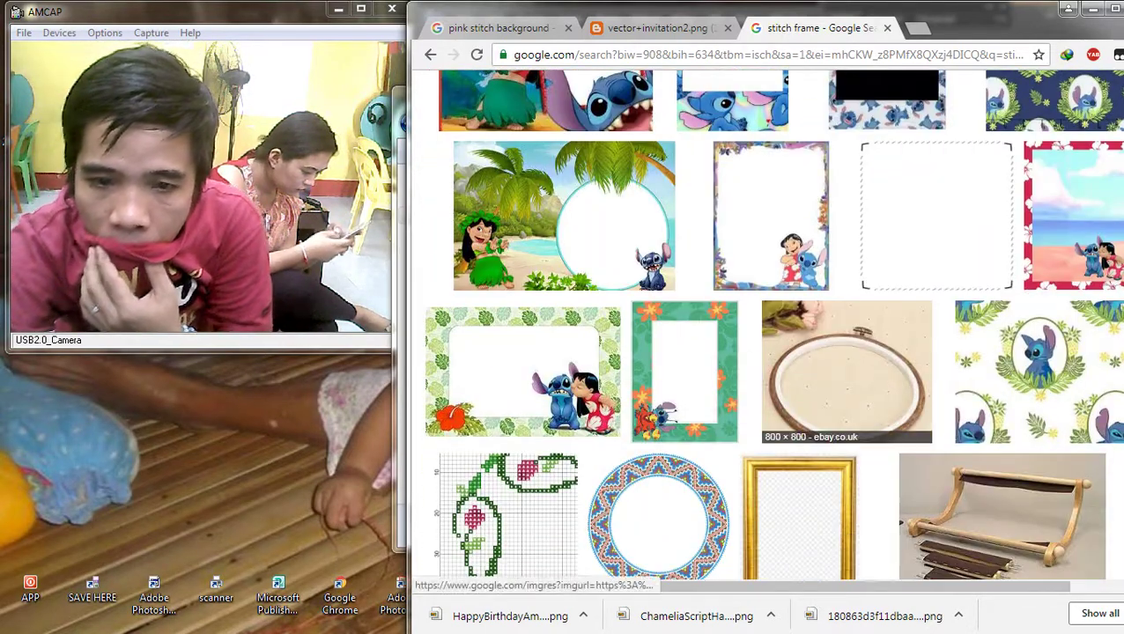
scroll(810, 343, down, 6)
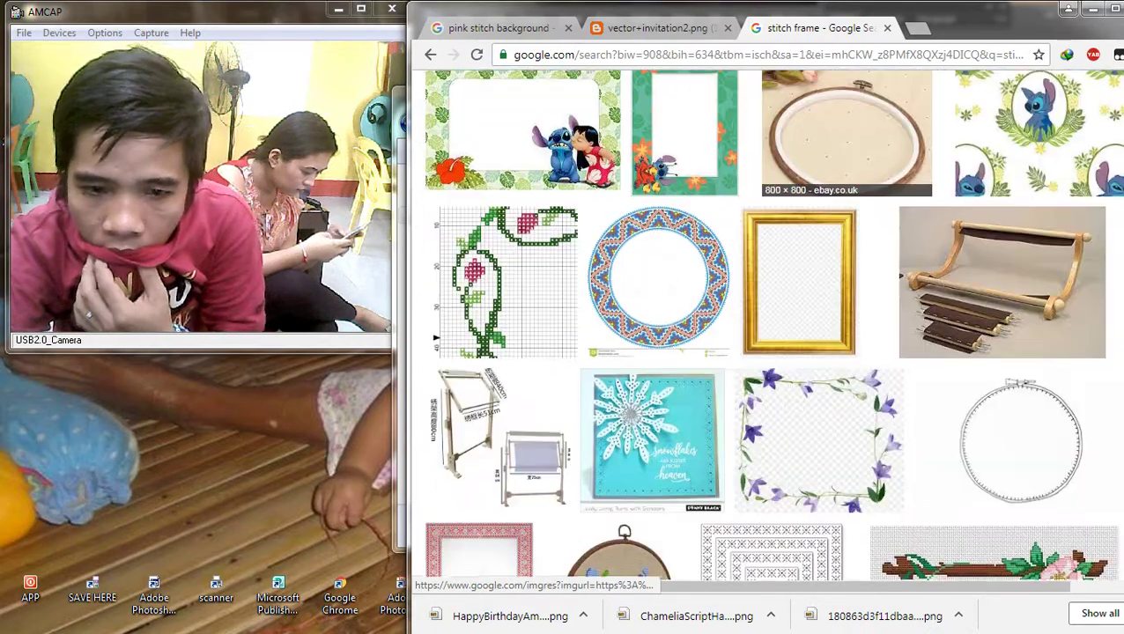
scroll(771, 344, down, 6)
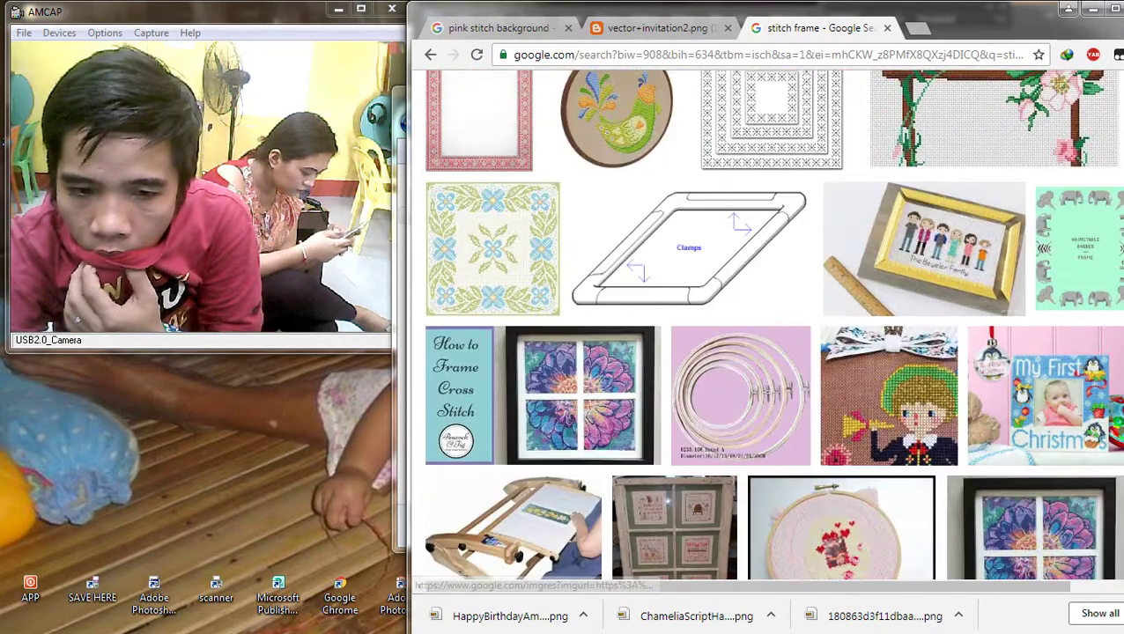
scroll(771, 344, up, 11)
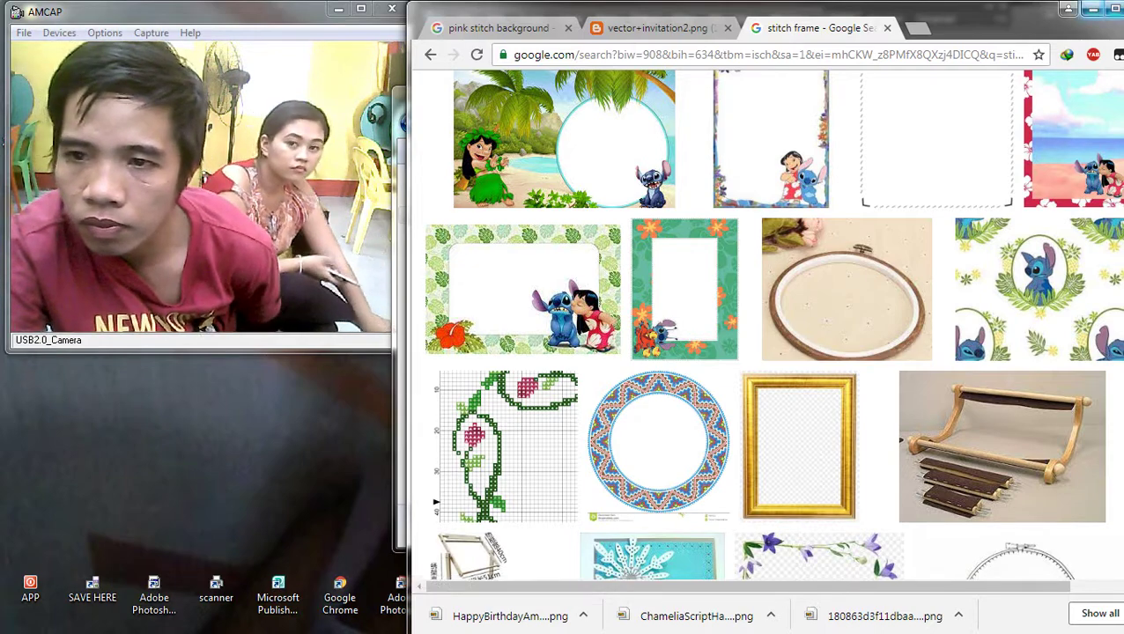
click(1092, 9)
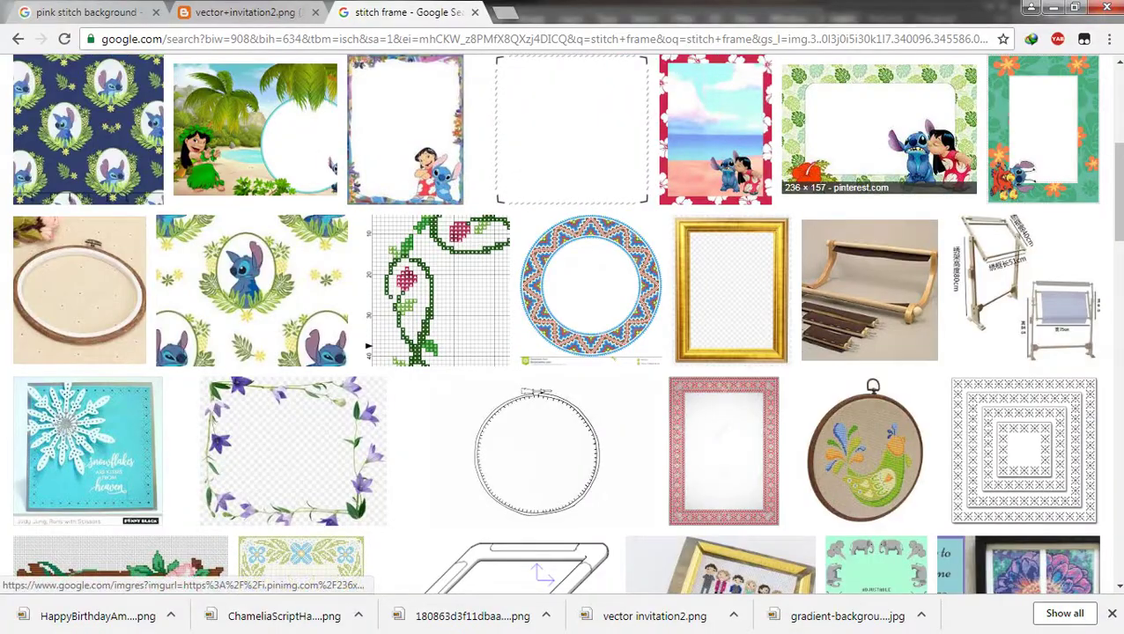
scroll(872, 141, up, 5)
scroll(872, 141, down, 6)
scroll(870, 176, up, 4)
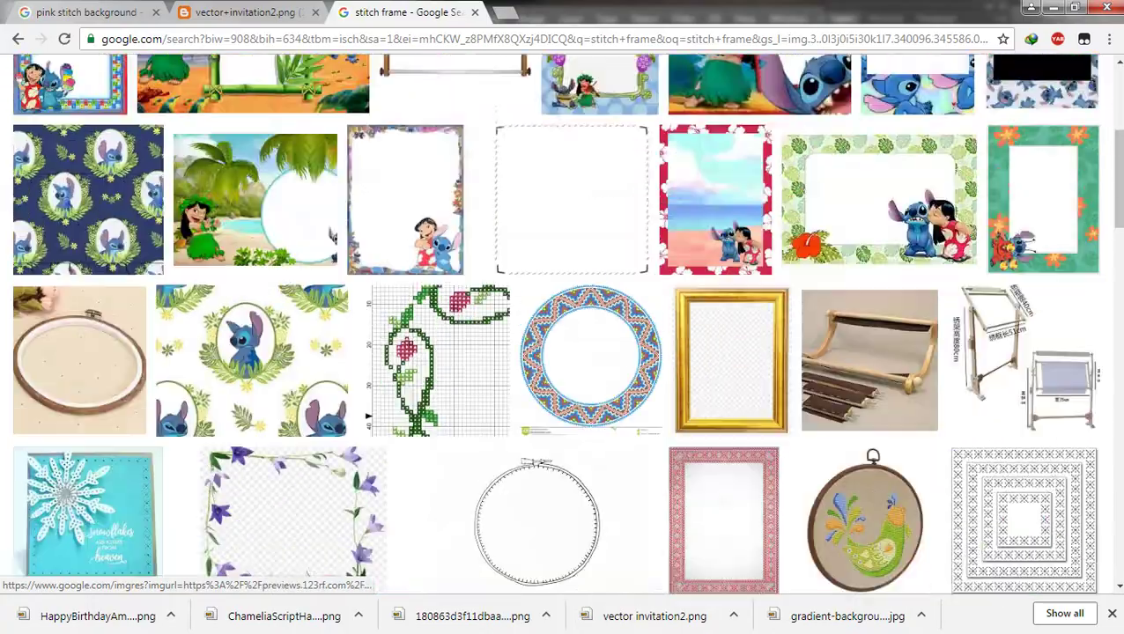
scroll(722, 352, down, 4)
scroll(670, 396, down, 10)
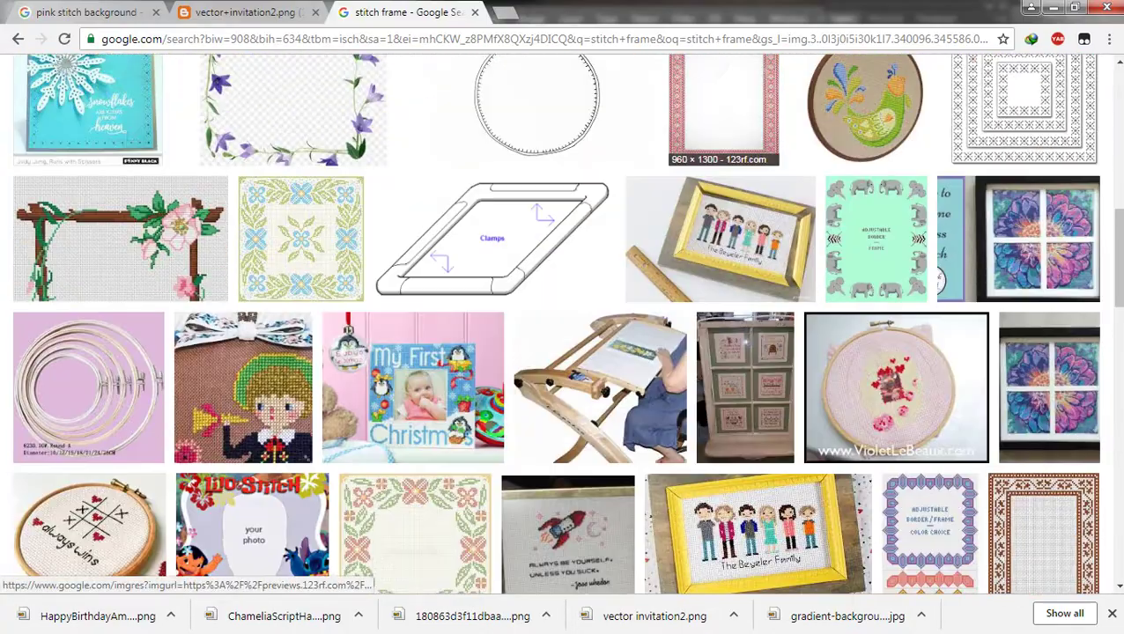
scroll(561, 323, down, 4)
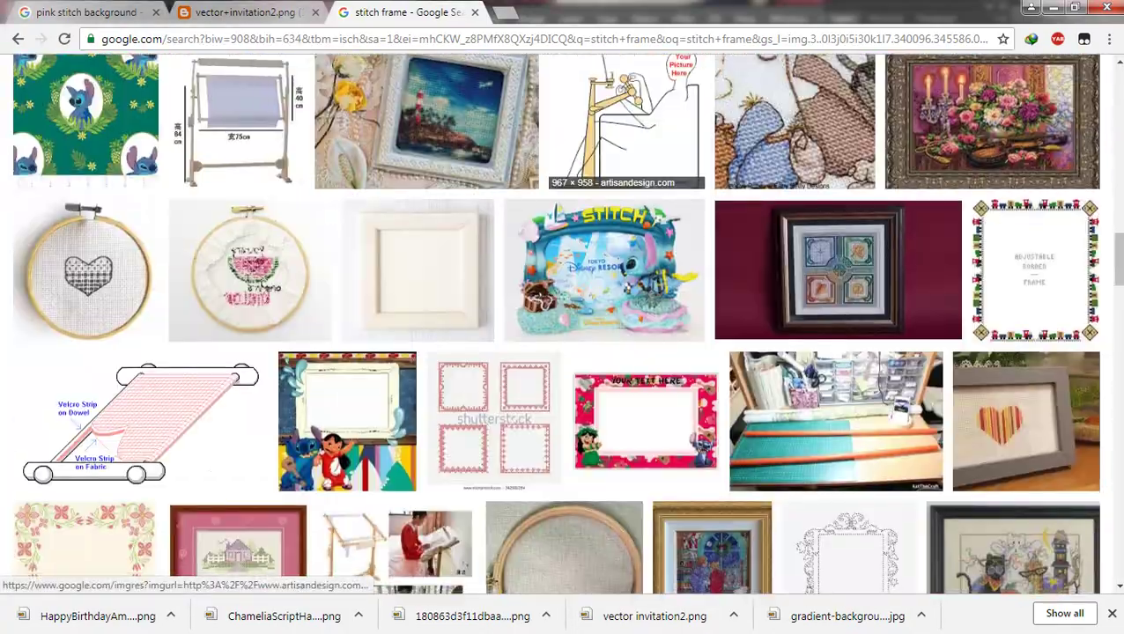
scroll(561, 324, down, 2)
scroll(562, 323, up, 2)
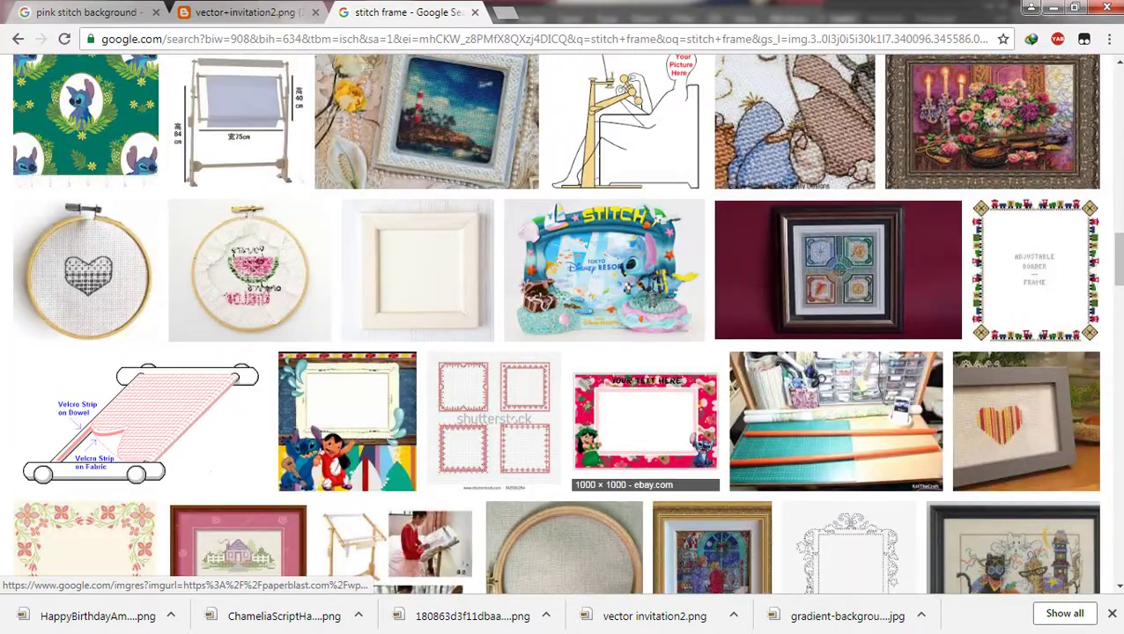
scroll(562, 323, up, 2)
Step: Save the green Stitch tropical fabric image from its Google Images preview
click(86, 280)
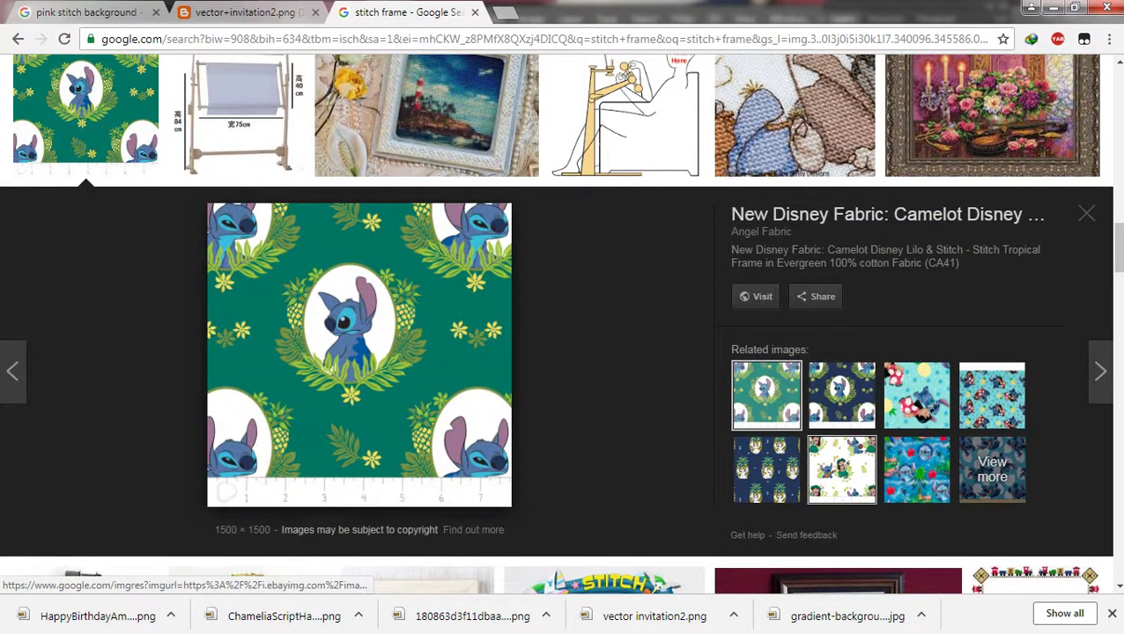
mouse_move(1120, 352)
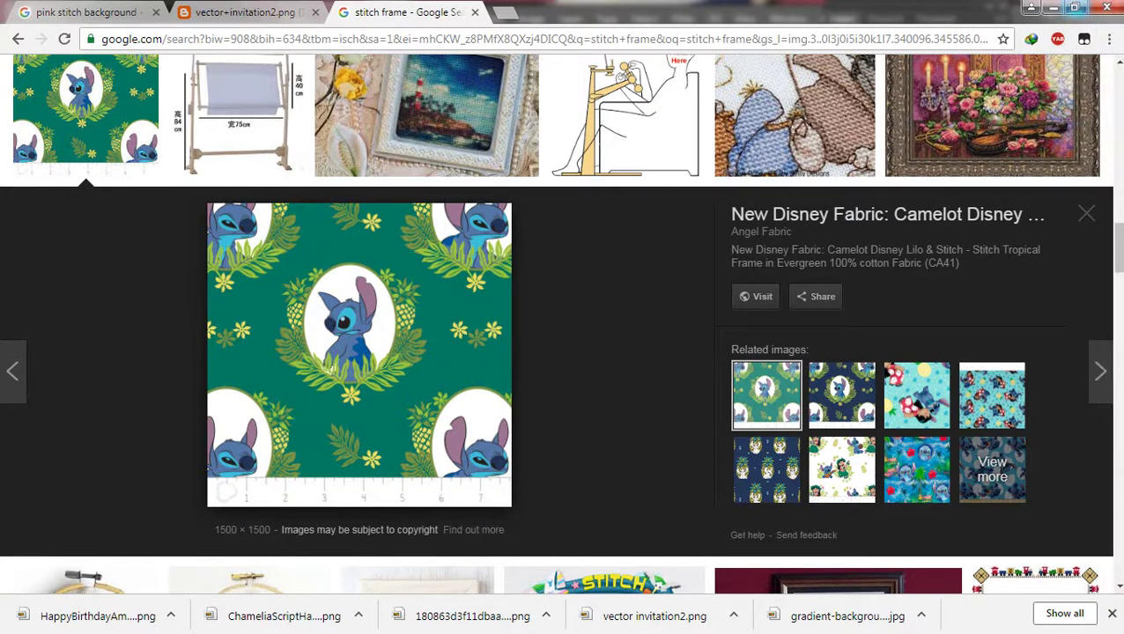
key(super+Down)
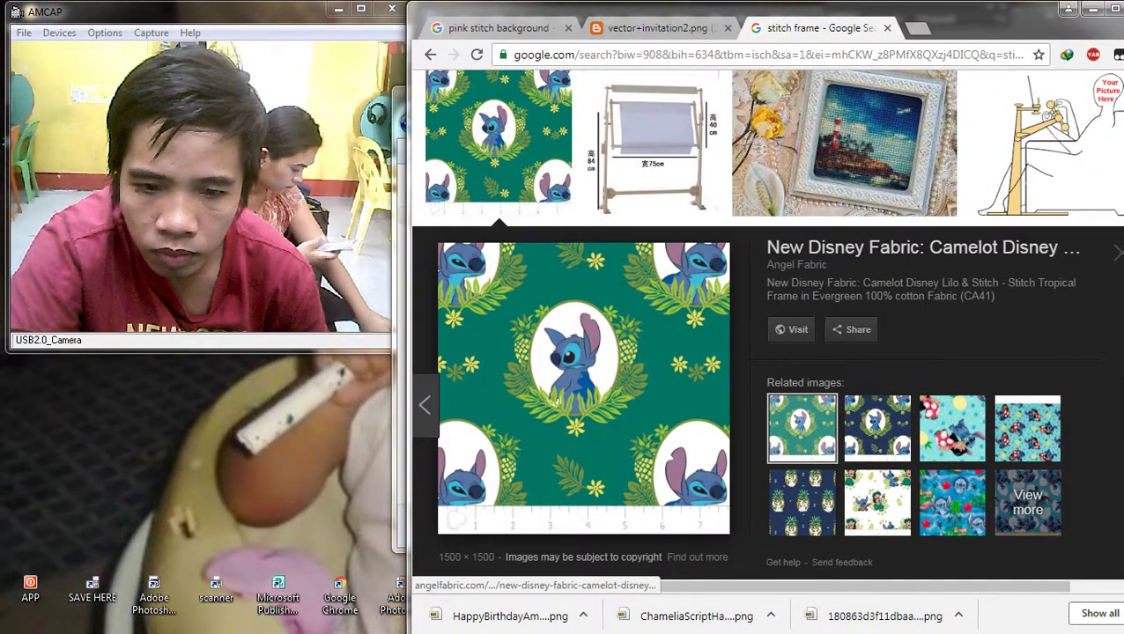
right_click(601, 305)
click(662, 449)
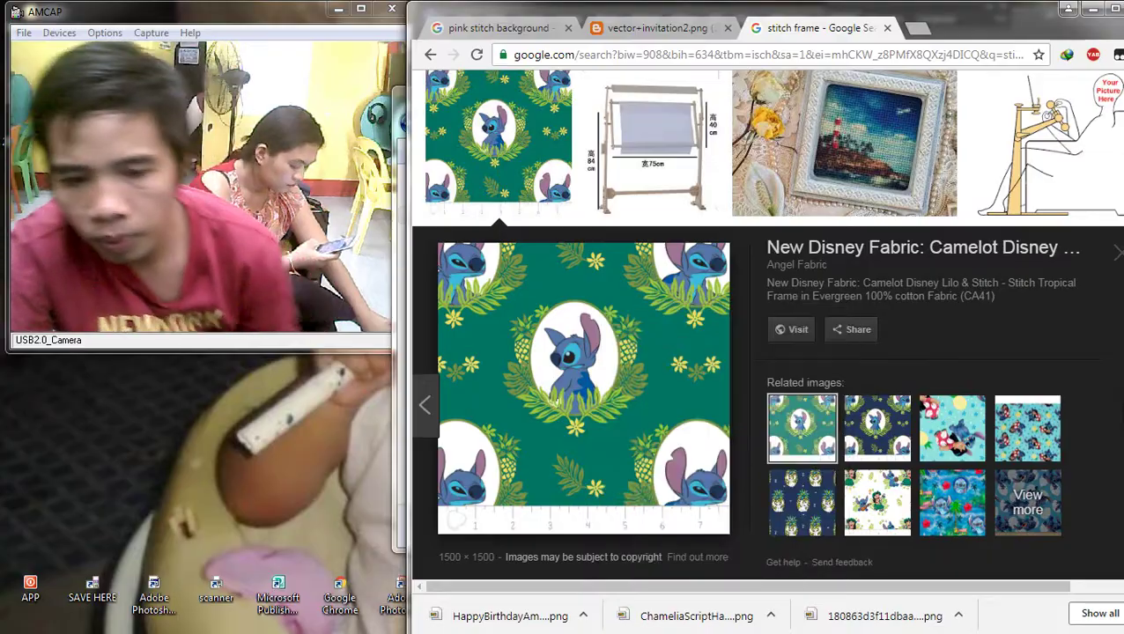
key(Return)
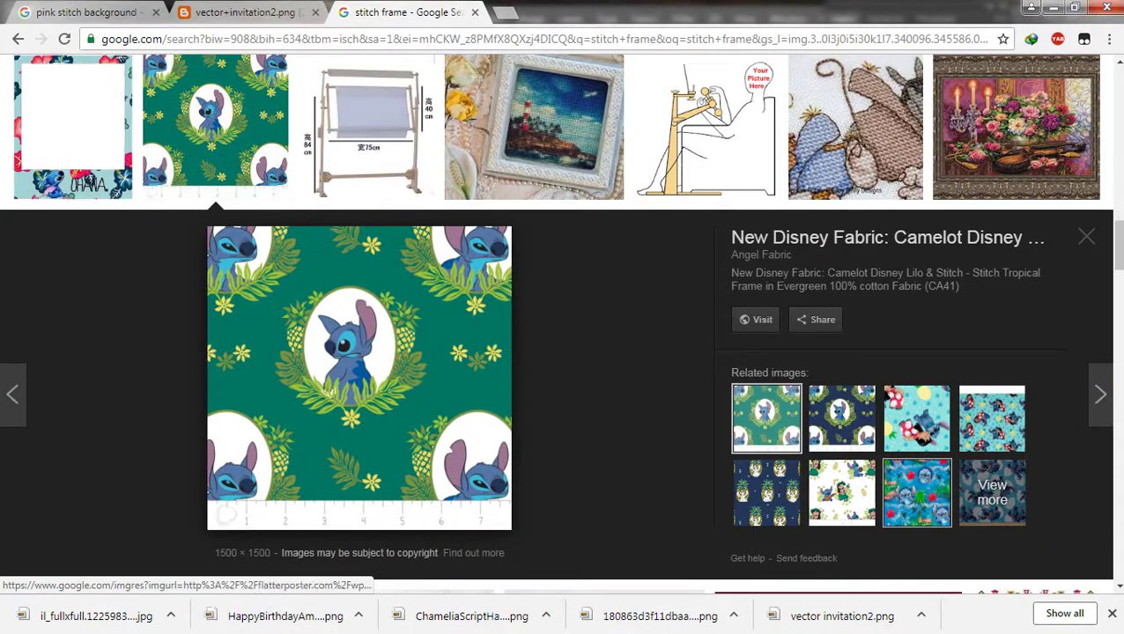
Step: Browse related previews: navy and aqua Stitch fabrics, the Stitch photo stand, and several Stitch frames
click(841, 419)
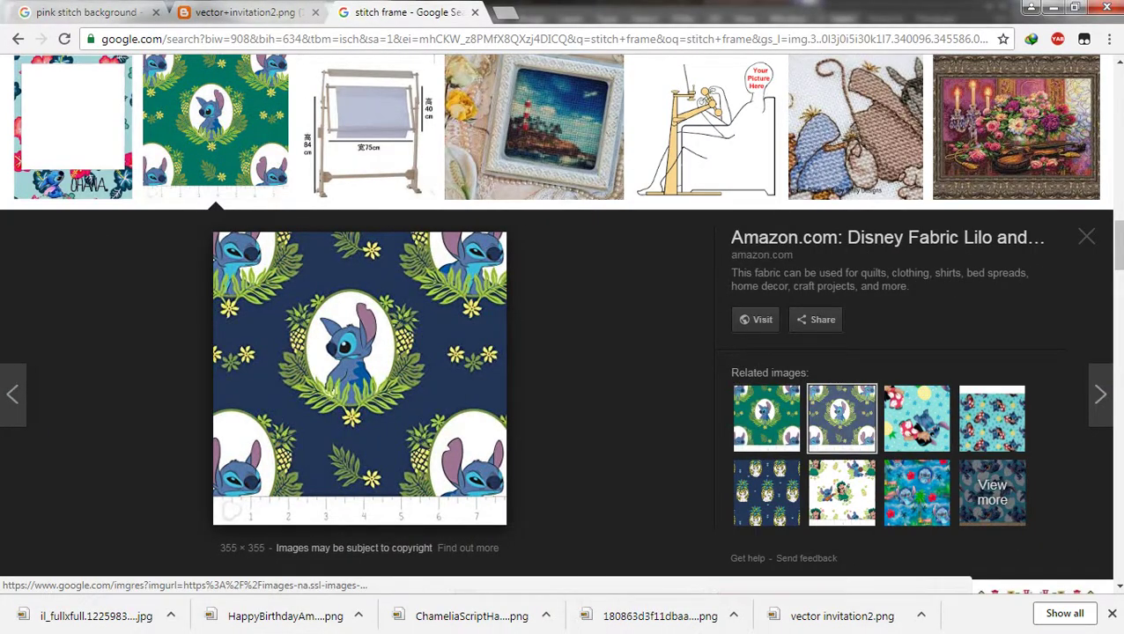
click(992, 419)
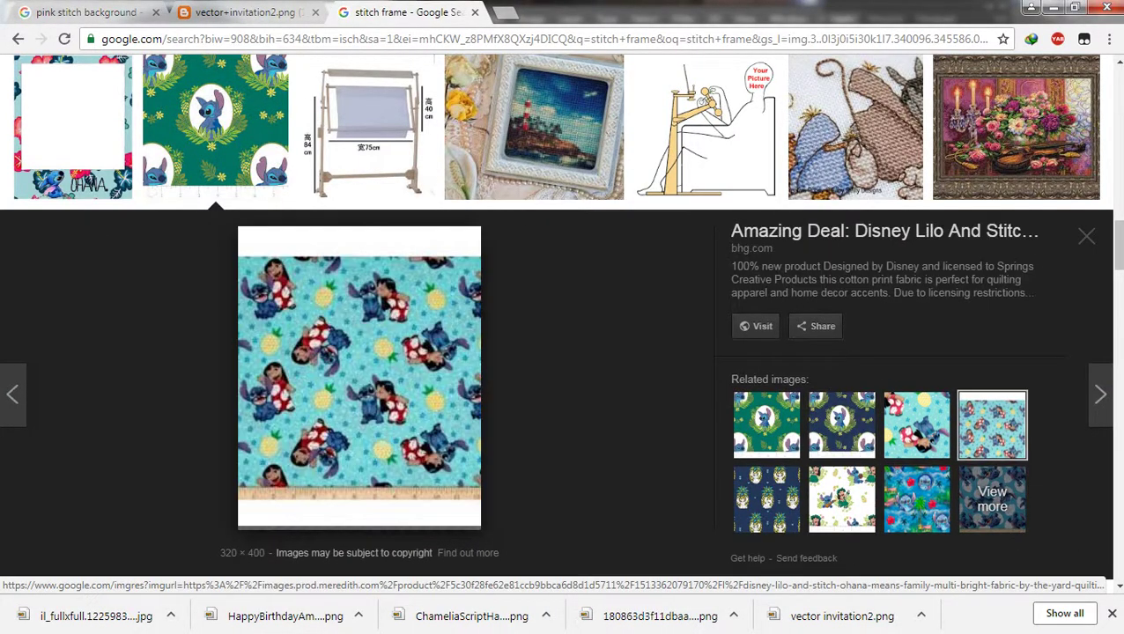
scroll(992, 419, down, 3)
scroll(604, 396, down, 2)
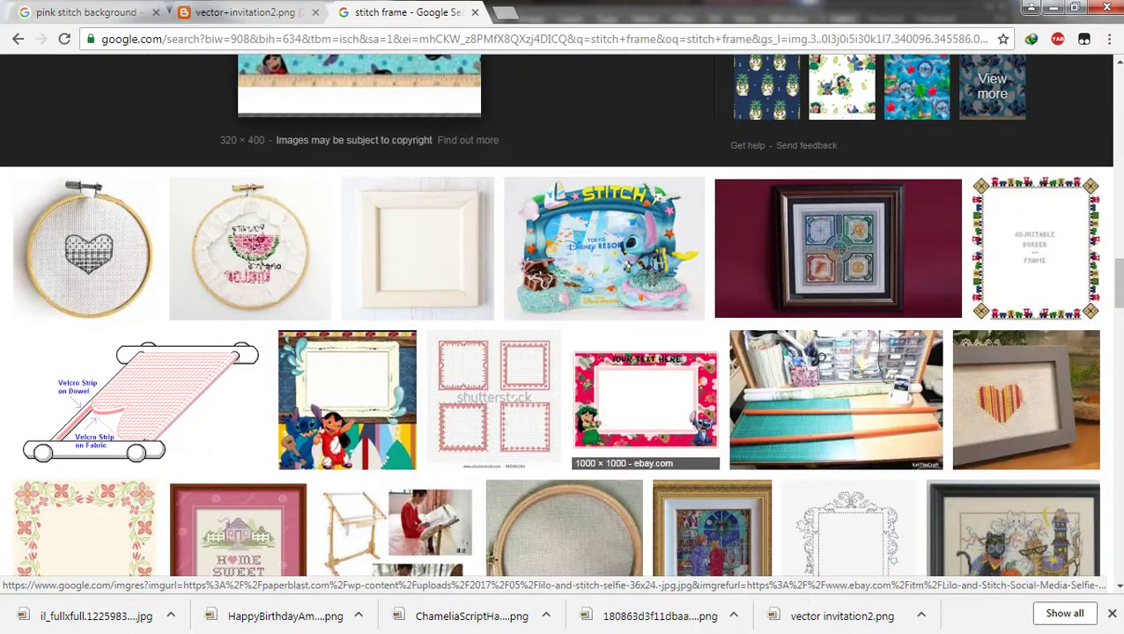
click(541, 264)
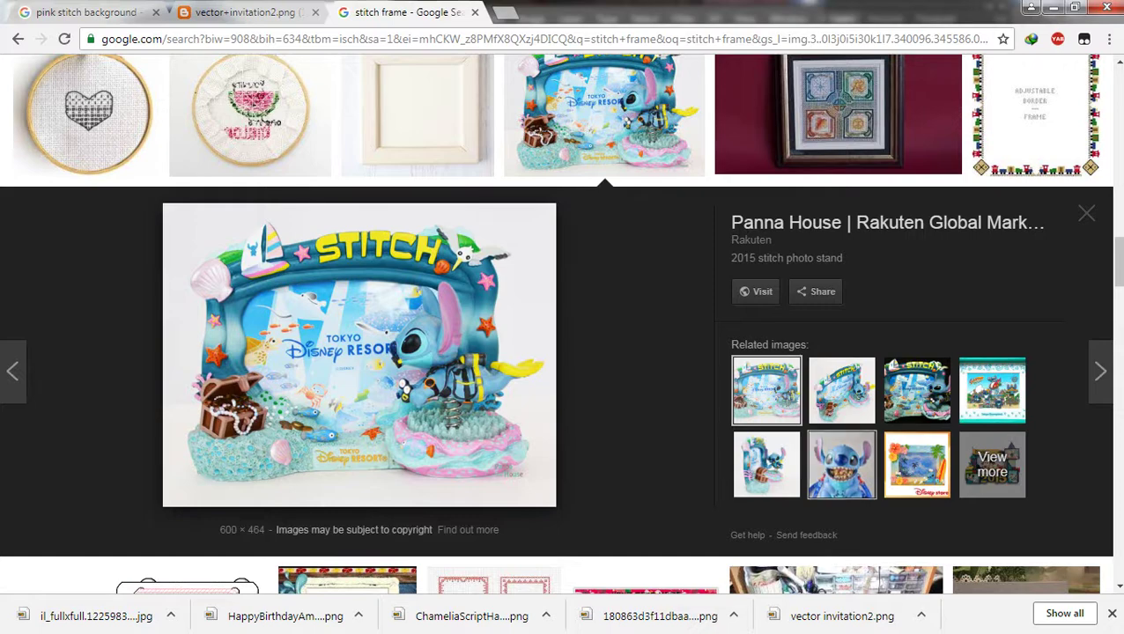
click(842, 390)
click(917, 398)
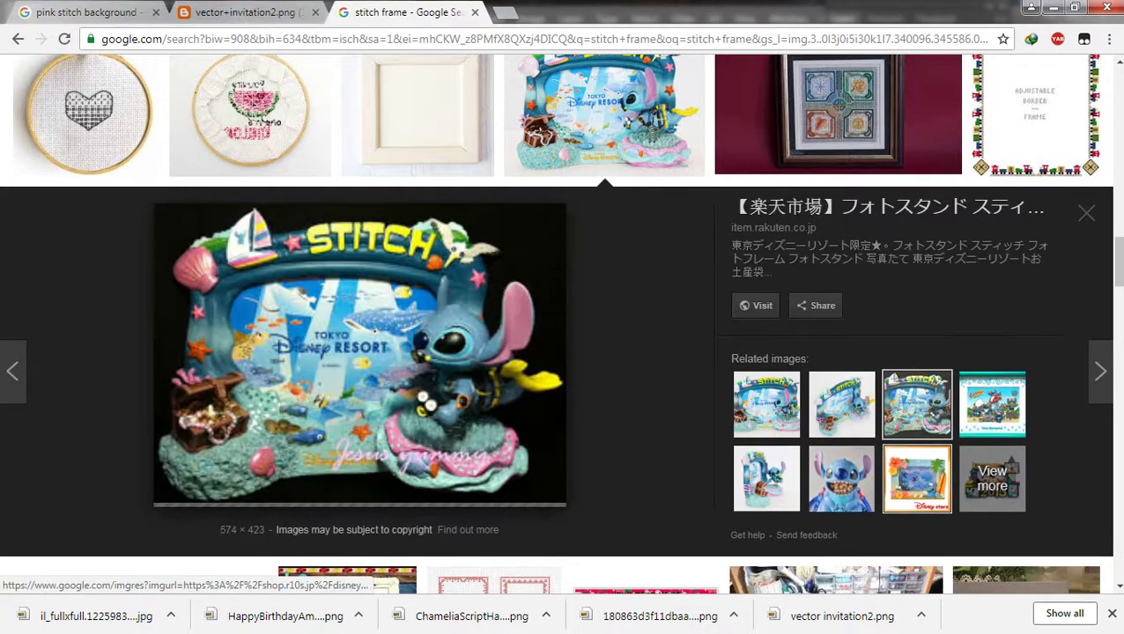
click(917, 472)
click(842, 472)
Step: Open the preview of the Stitch polaroid frame in the 'stitch frame' results
scroll(562, 323, down, 10)
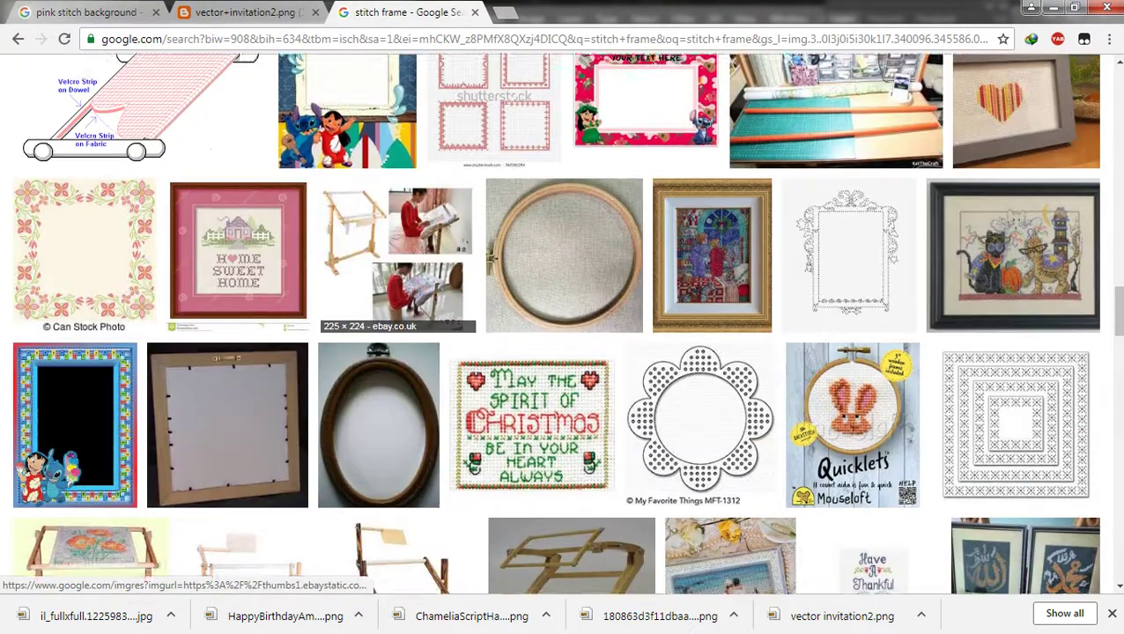
scroll(396, 387, down, 3)
scroll(396, 387, up, 10)
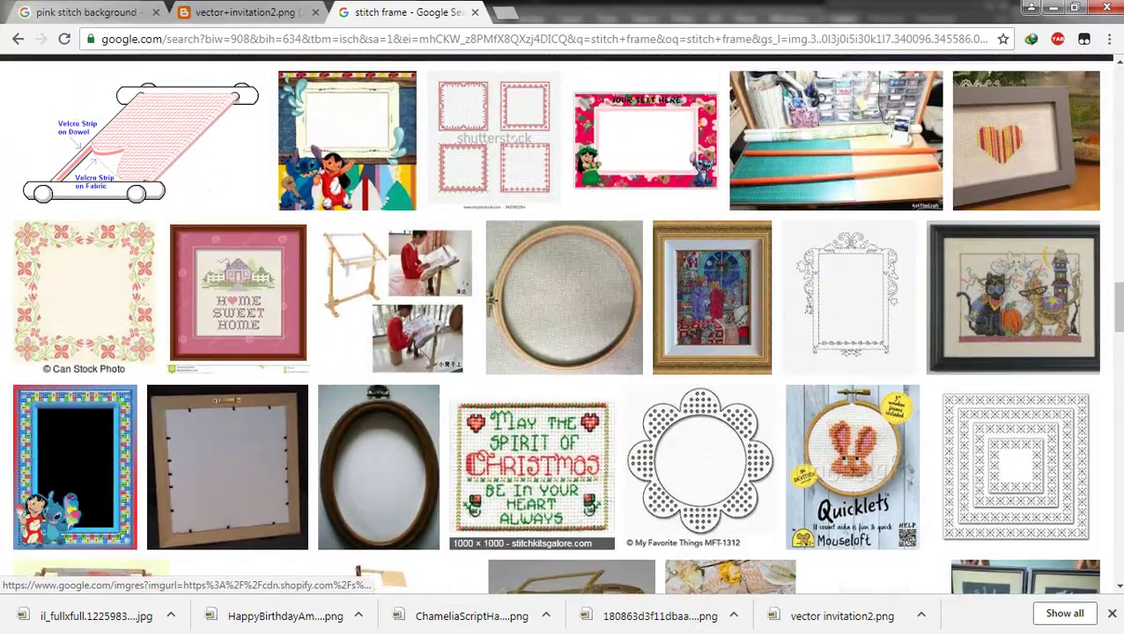
scroll(414, 440, up, 7)
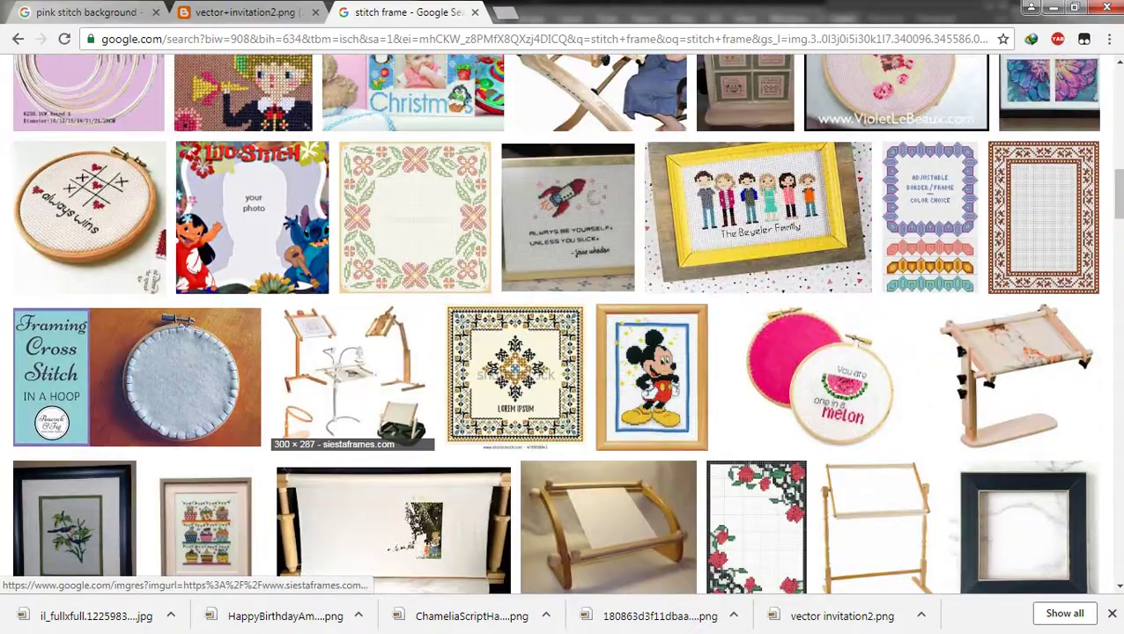
scroll(458, 441, up, 5)
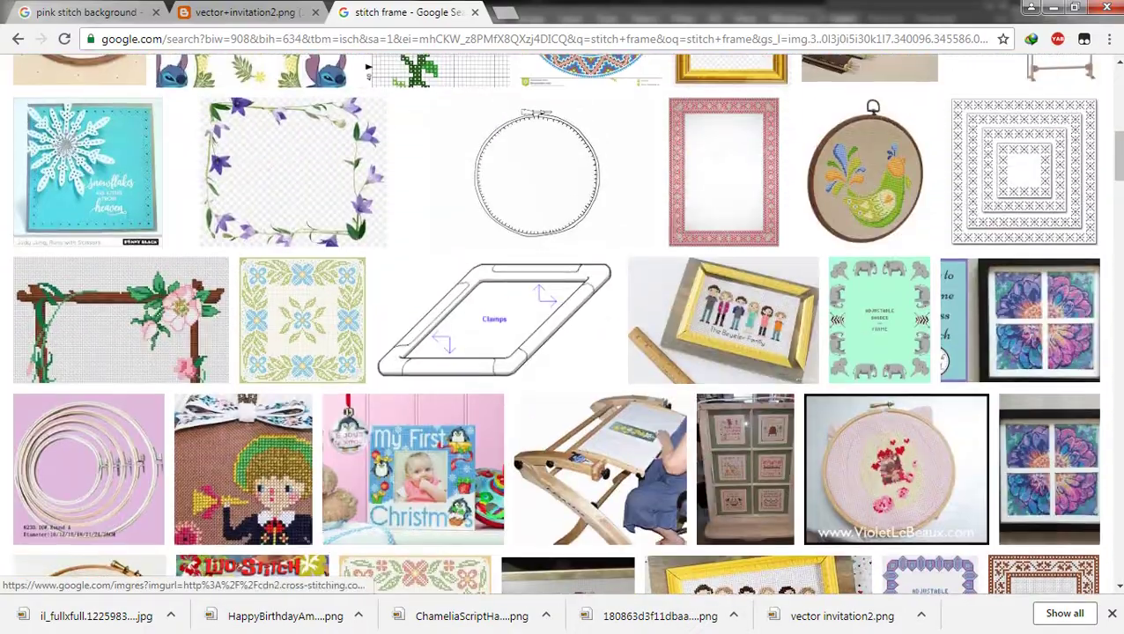
scroll(564, 326, up, 3)
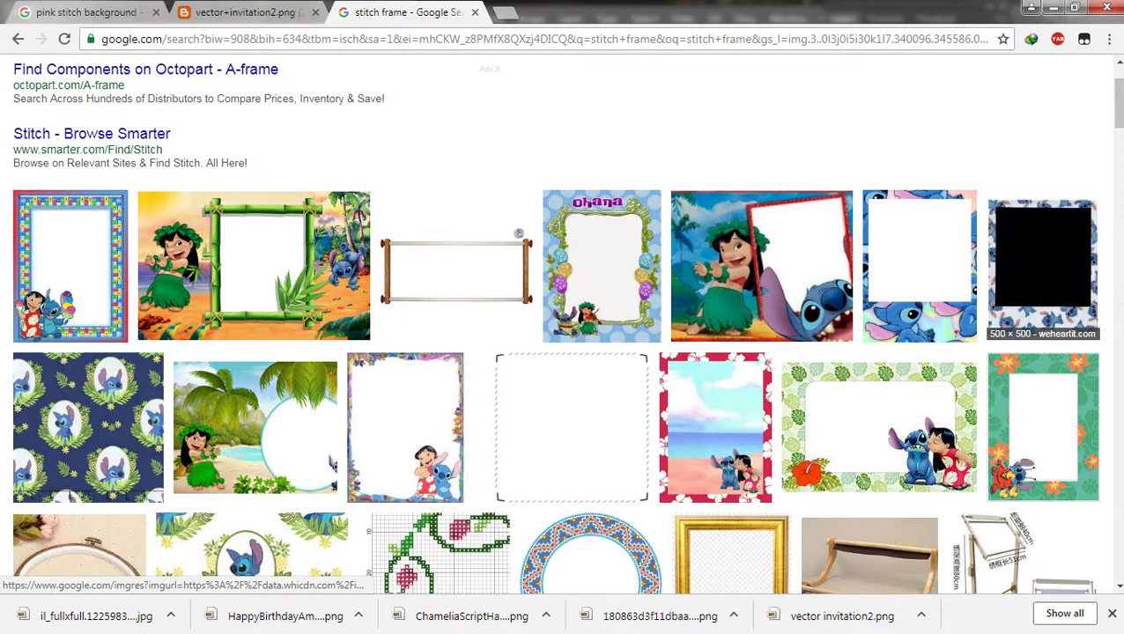
click(1042, 264)
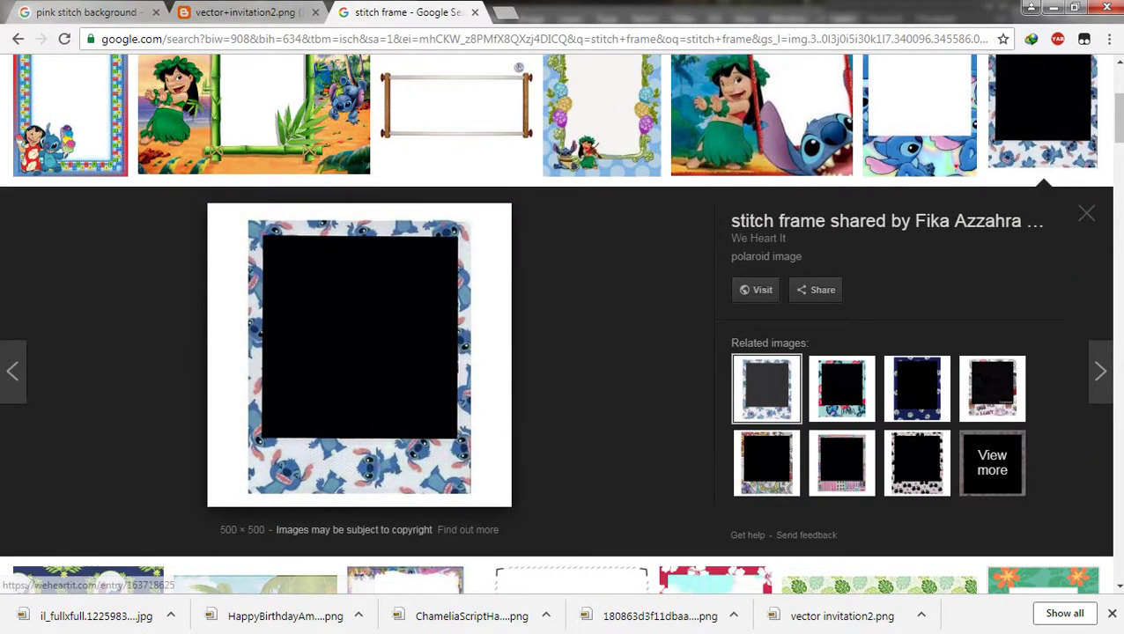
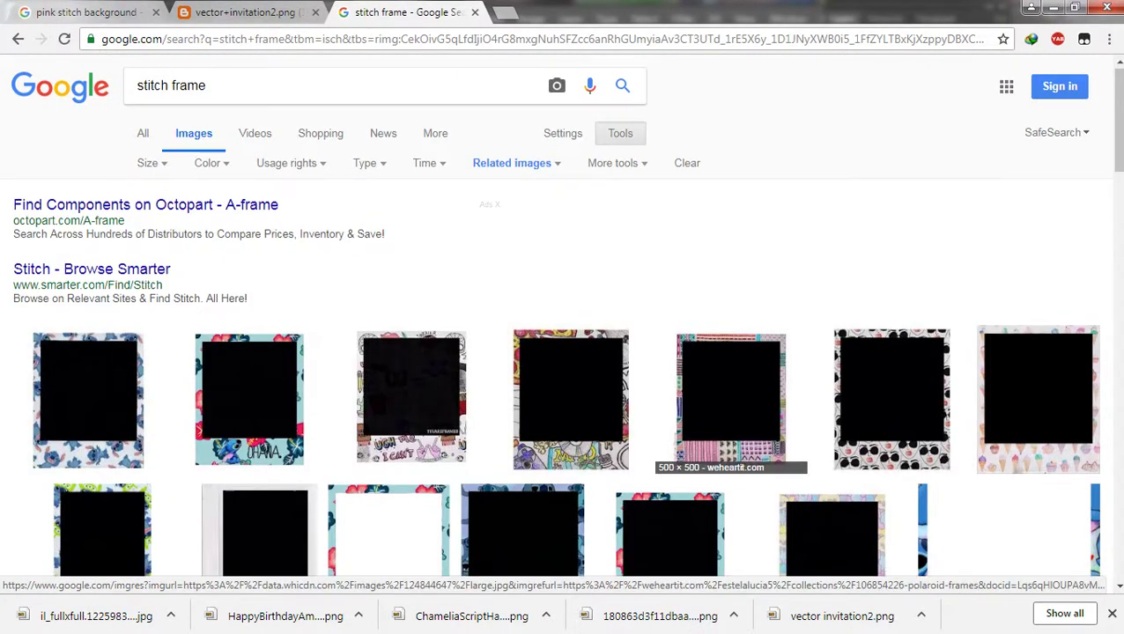
Step: Copy the Stitch-bordered polaroid frame image from the Chrome image results and return to Photoshop
scroll(891, 401, down, 3)
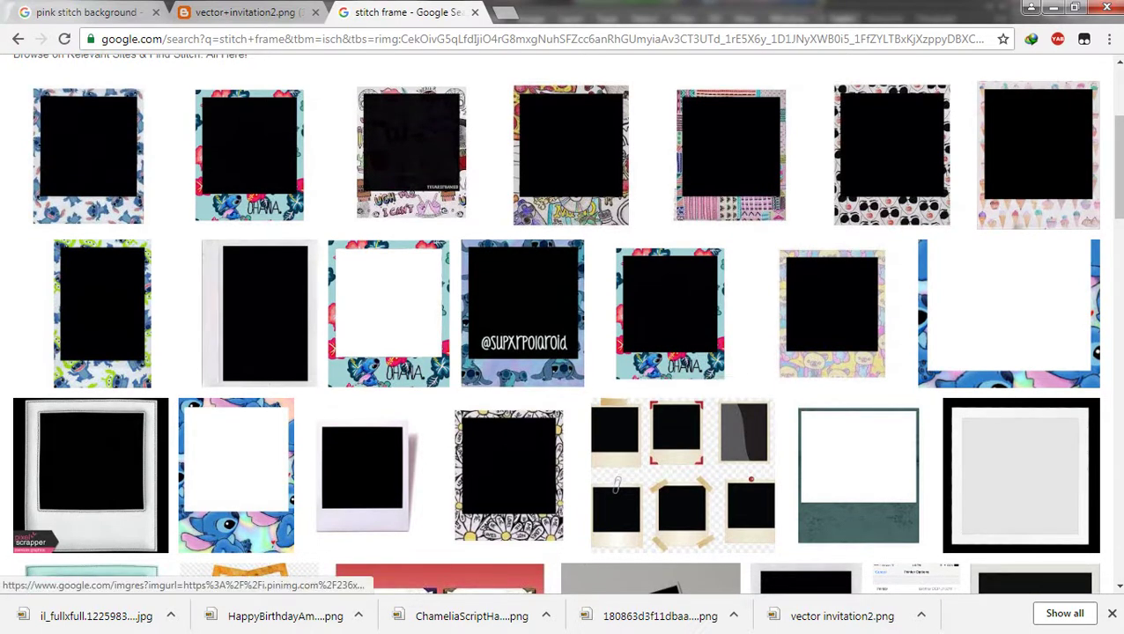
click(101, 308)
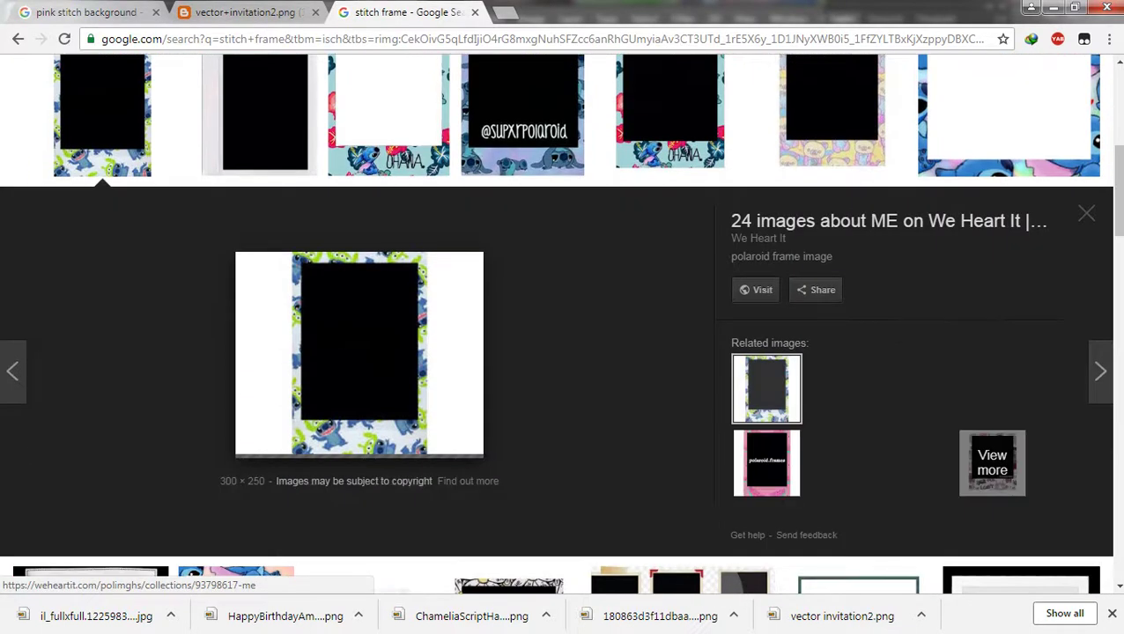
right_click(364, 320)
click(416, 483)
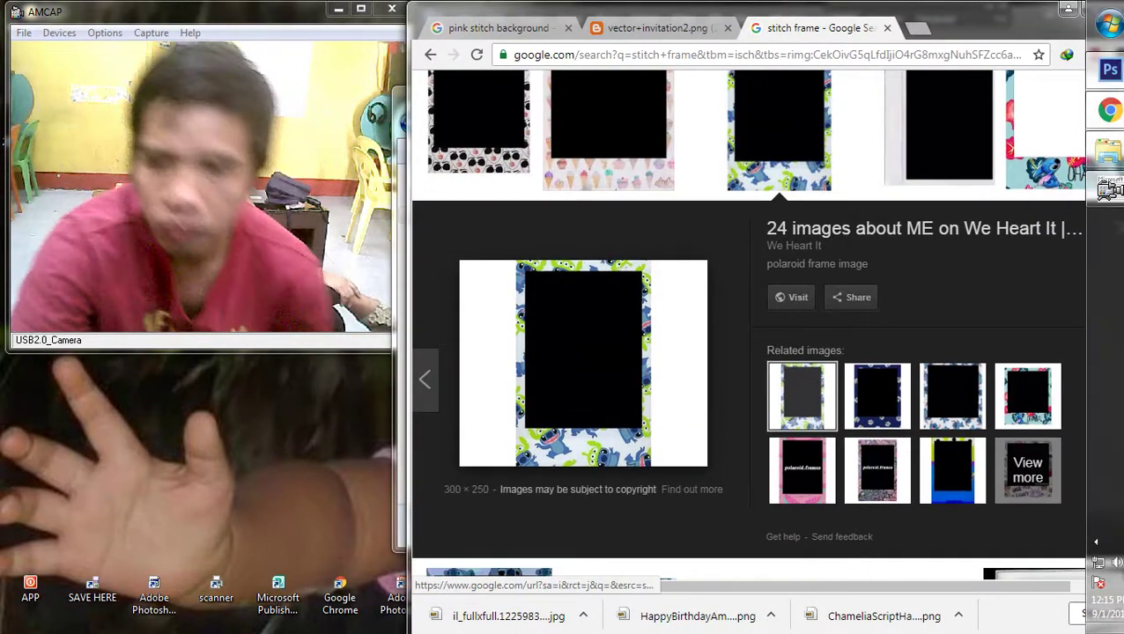
click(1102, 68)
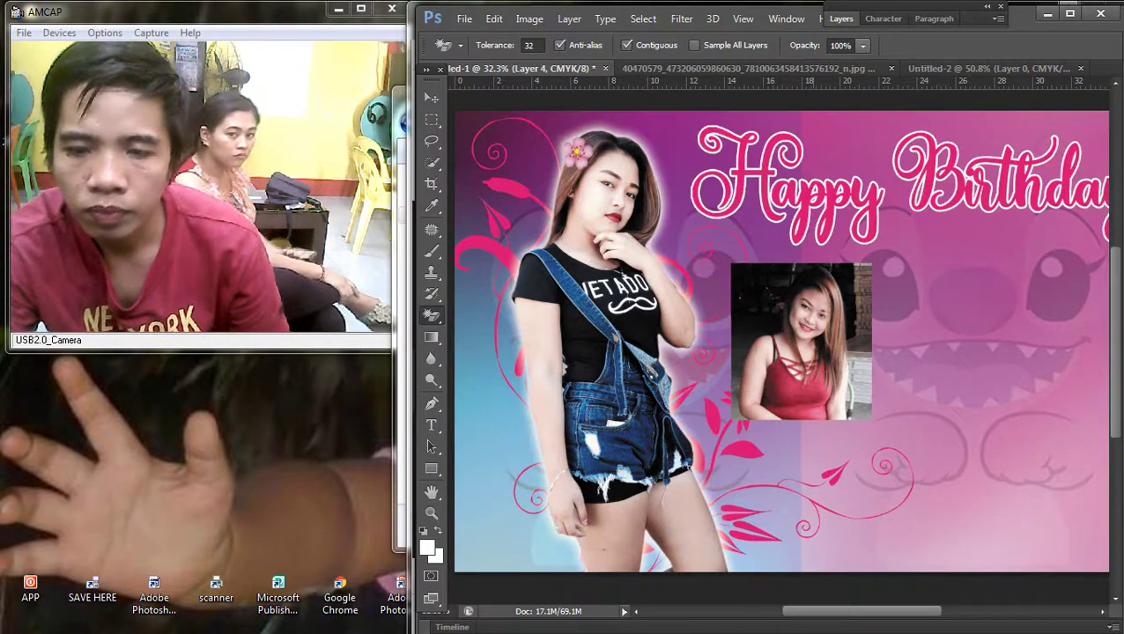
Step: Bring the pasted Stitch frame layer to the front, above the red-top photo
scroll(810, 389, up, 2)
click(569, 19)
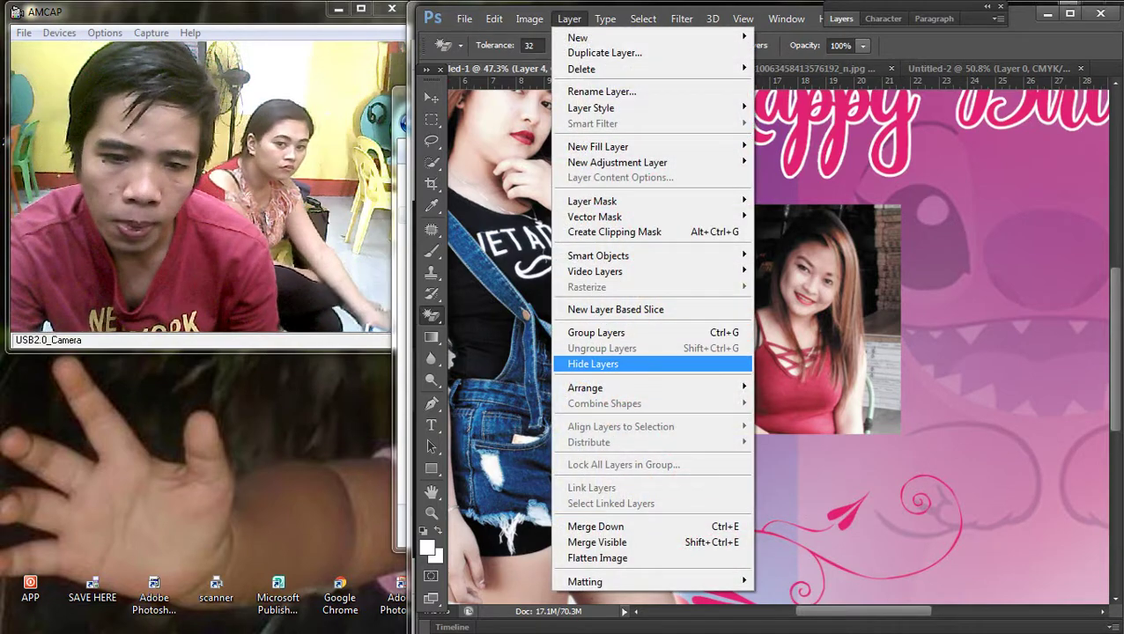
mouse_move(584, 387)
click(795, 387)
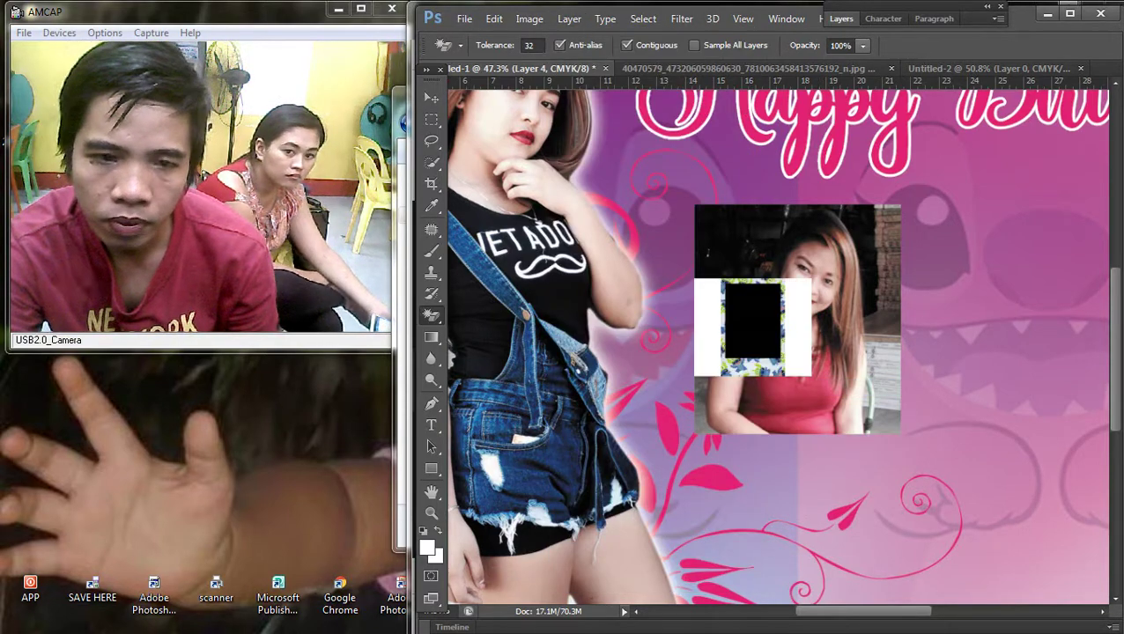
Step: Delete the frame's white areas over the face and along the left edge
key(v)
key(m)
scroll(817, 239, up, 2)
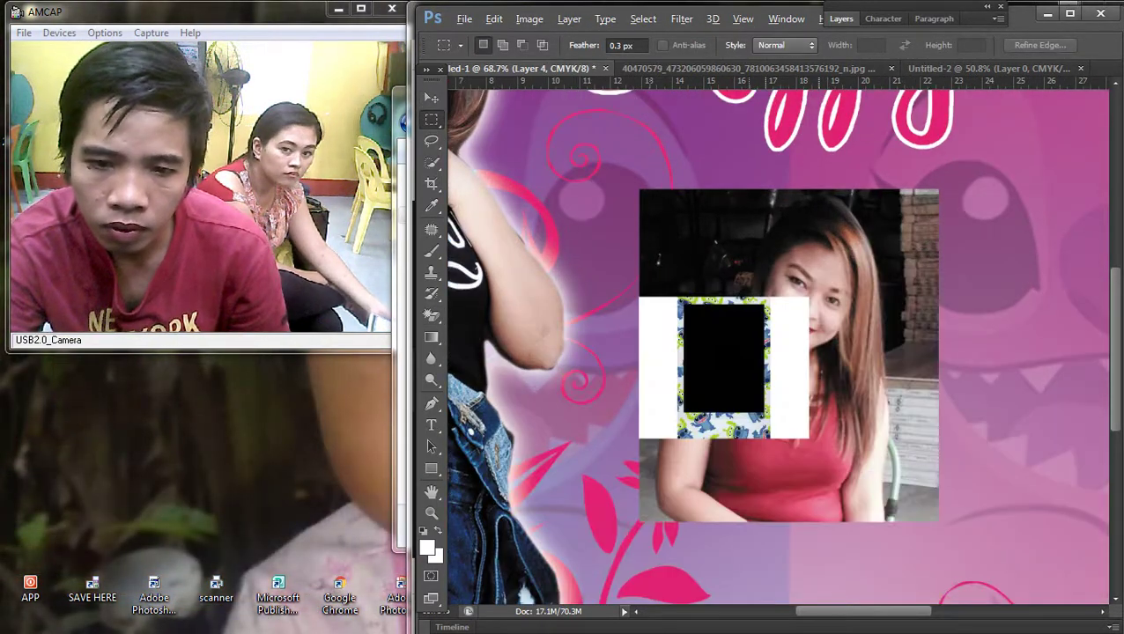
scroll(802, 258, up, 2)
drag(744, 286, 841, 471)
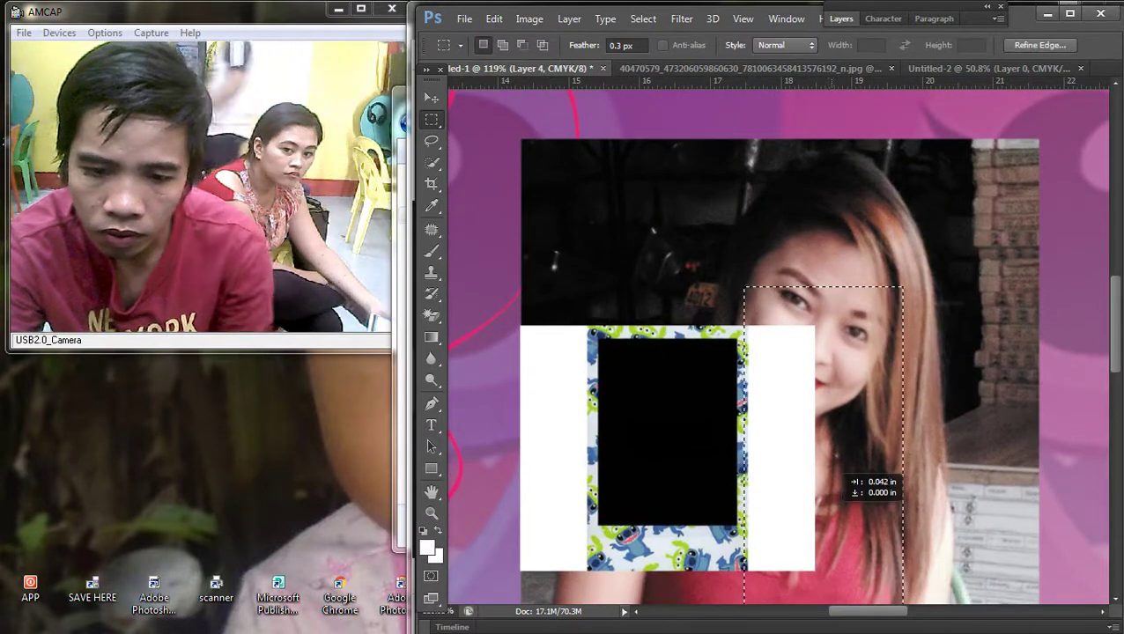
key(Delete)
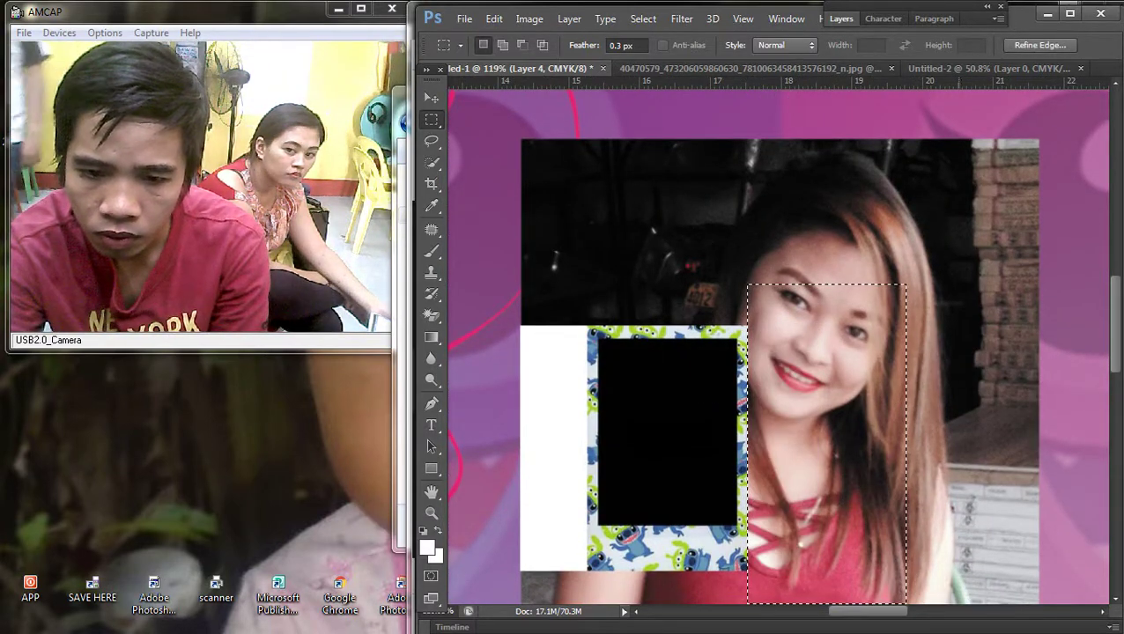
drag(477, 262, 589, 587)
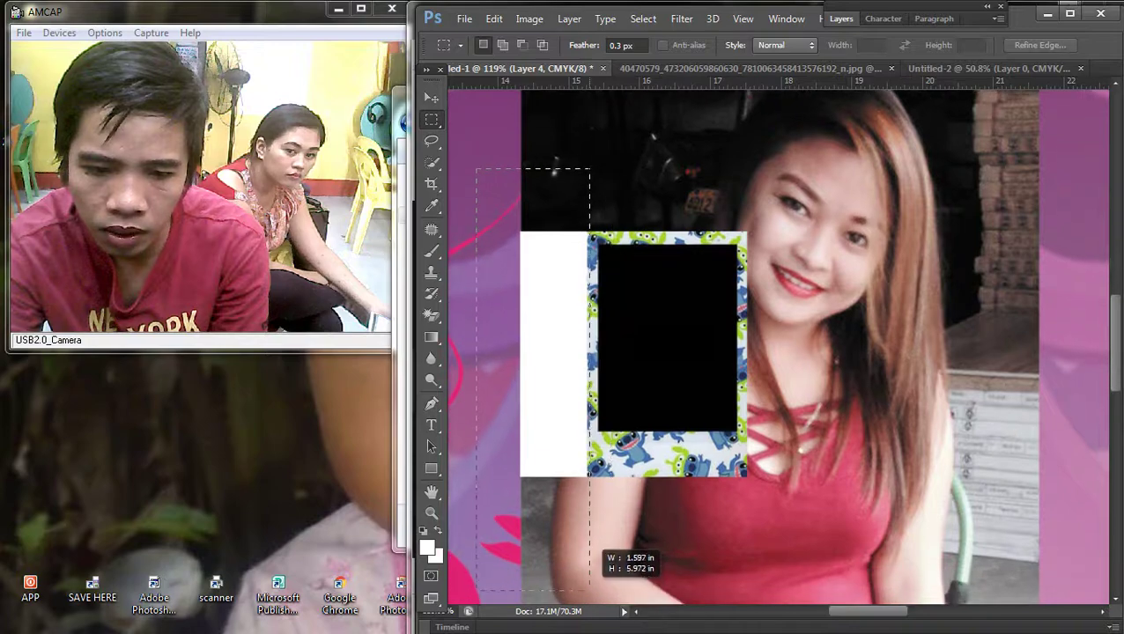
key(Delete)
key(ctrl+d)
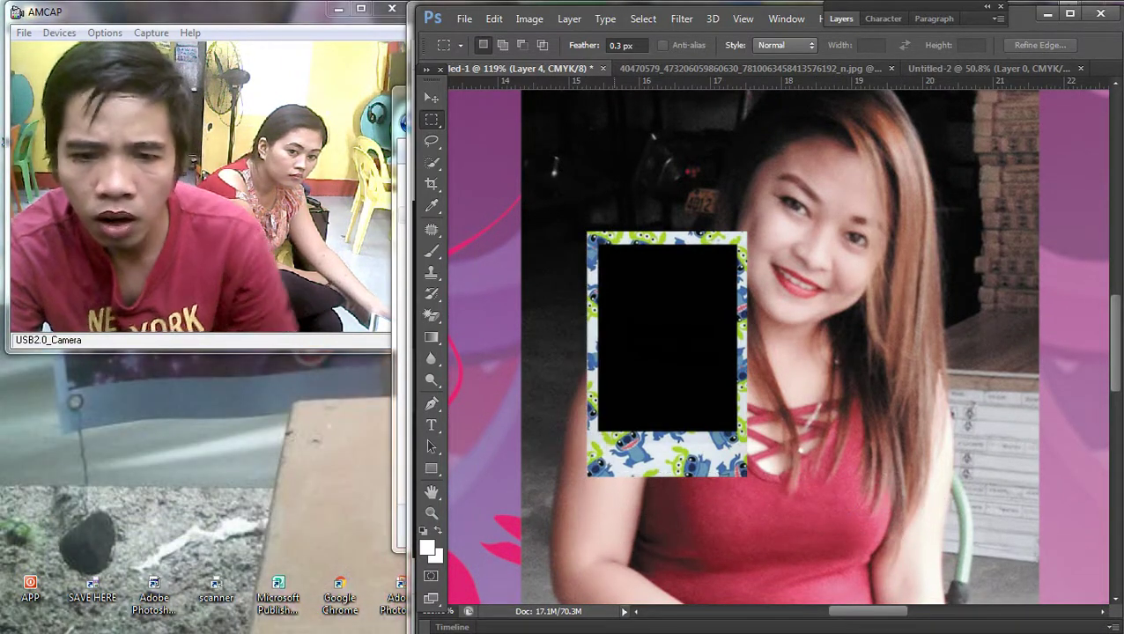
Step: Delete the black window inside the Stitch frame so the portrait shows through
scroll(604, 238, up, 3)
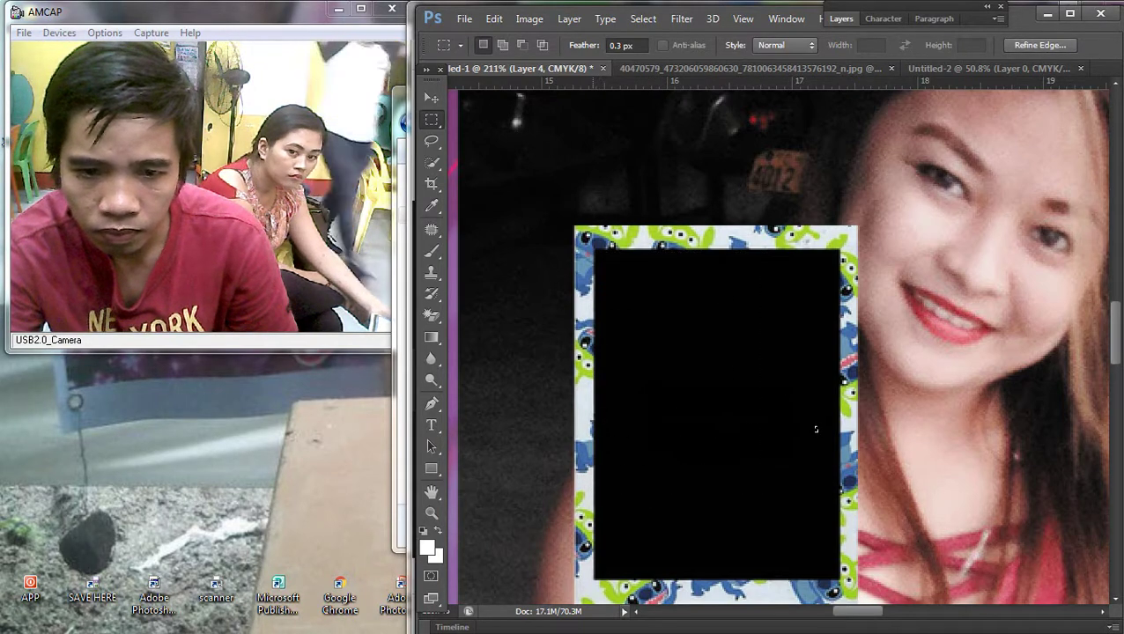
drag(594, 249, 839, 575)
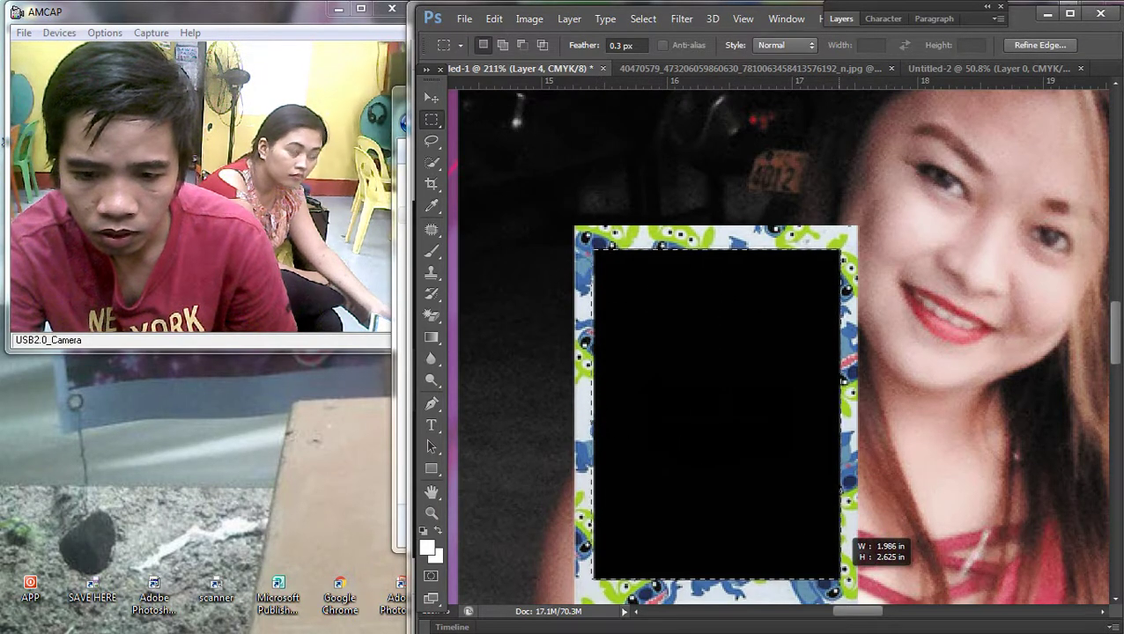
key(Delete)
key(ctrl+d)
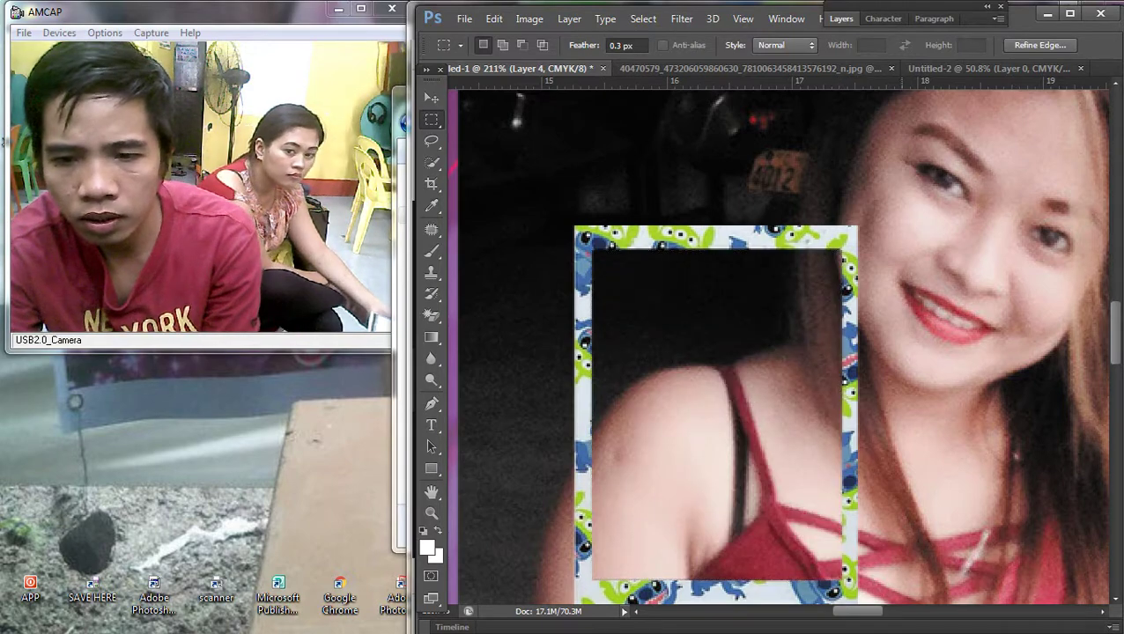
scroll(774, 229, down, 6)
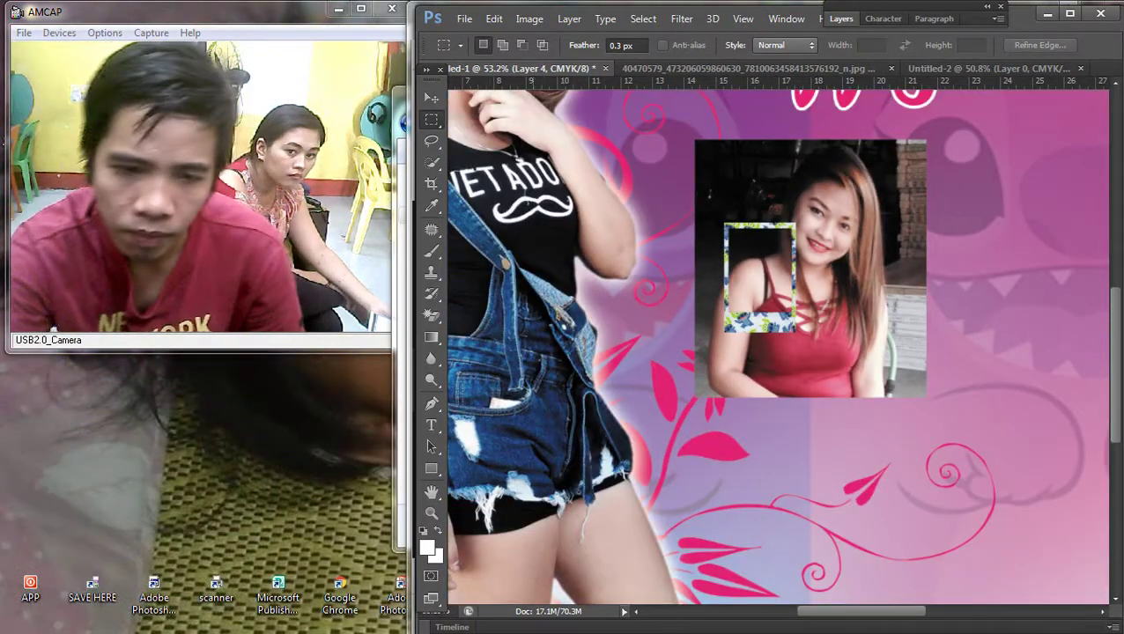
Step: Scale the Stitch frame up over the photo and shift the photo to centre it
drag(790, 216, 762, 130)
key(ctrl+t)
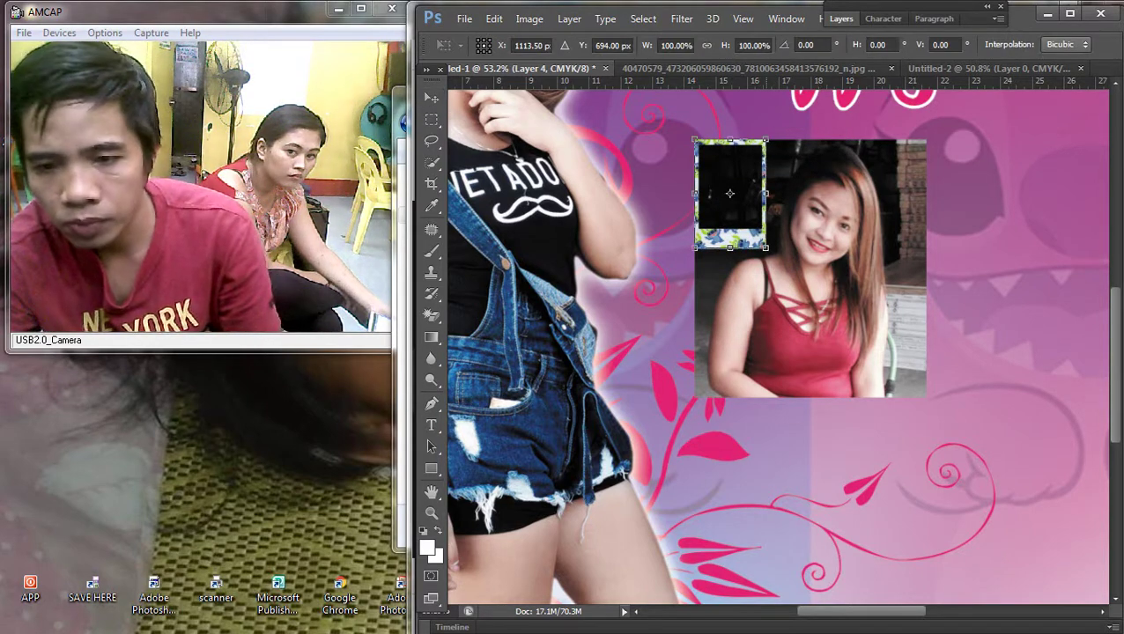
drag(765, 246, 897, 446)
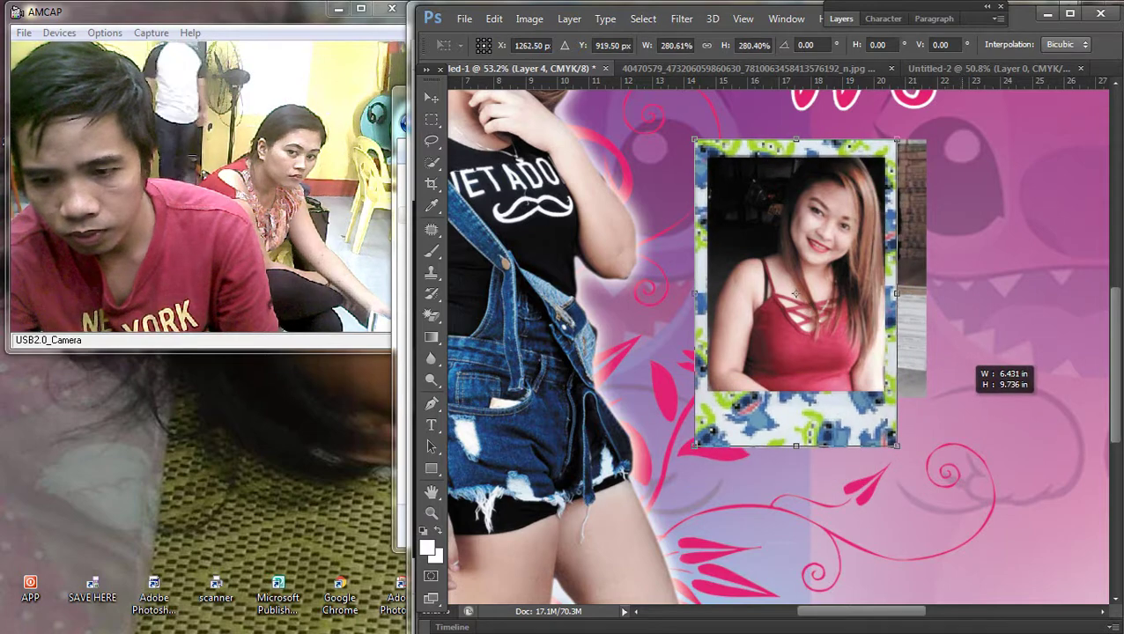
key(Return)
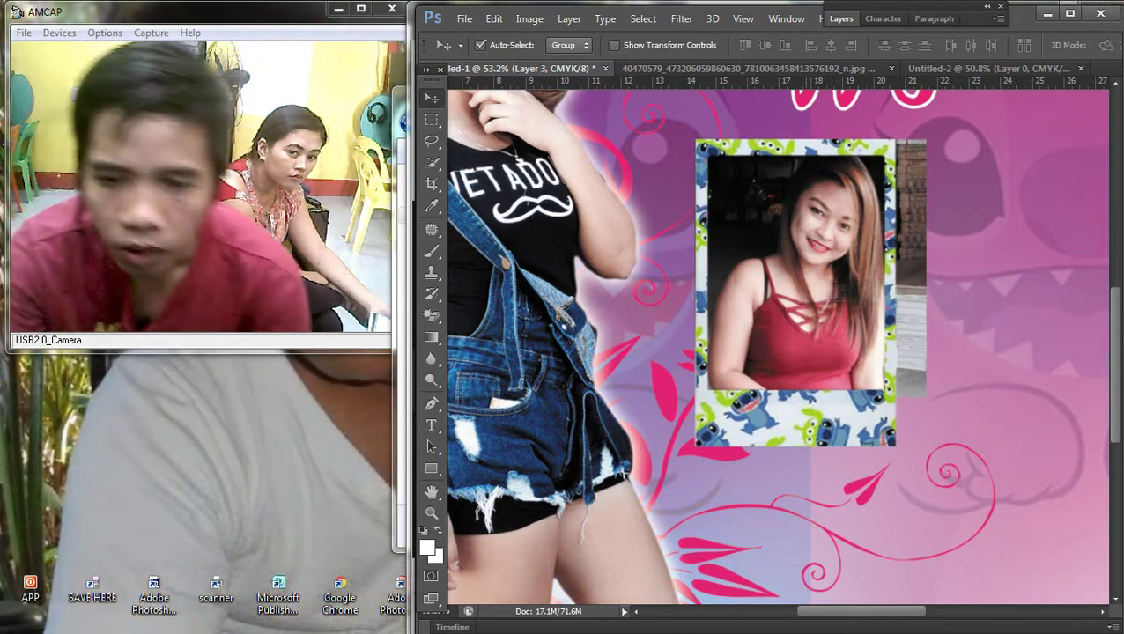
mouse_move(825, 258)
mouse_down()
mouse_move(794, 264)
mouse_move(813, 272)
mouse_up()
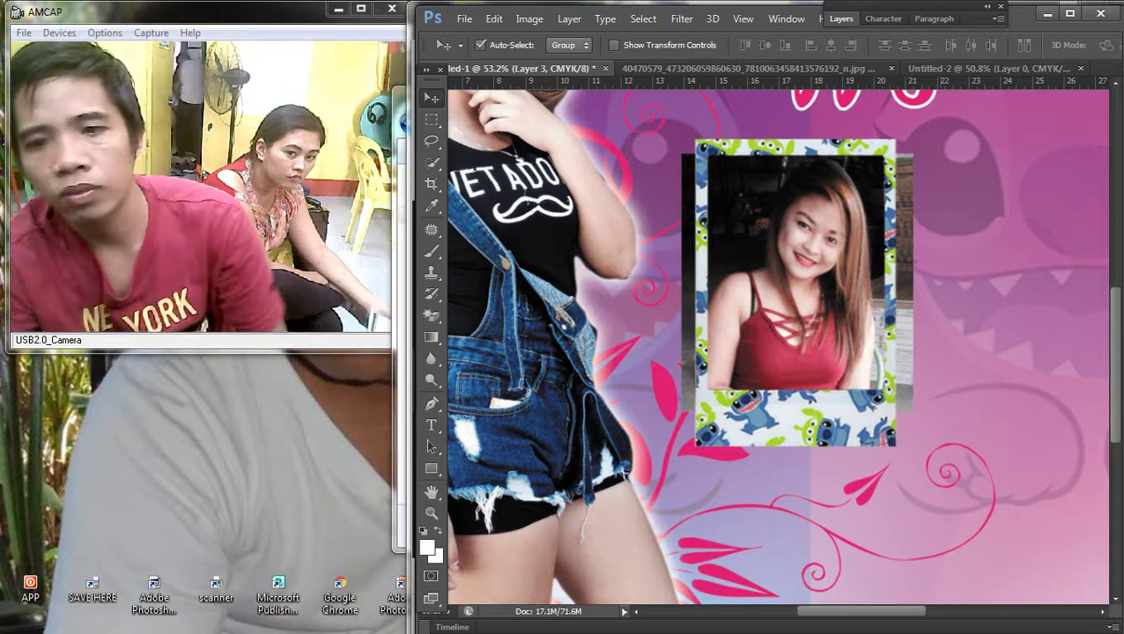
Step: Delete the photo edges outside the frame window using an inverted selection, then deselect
key(m)
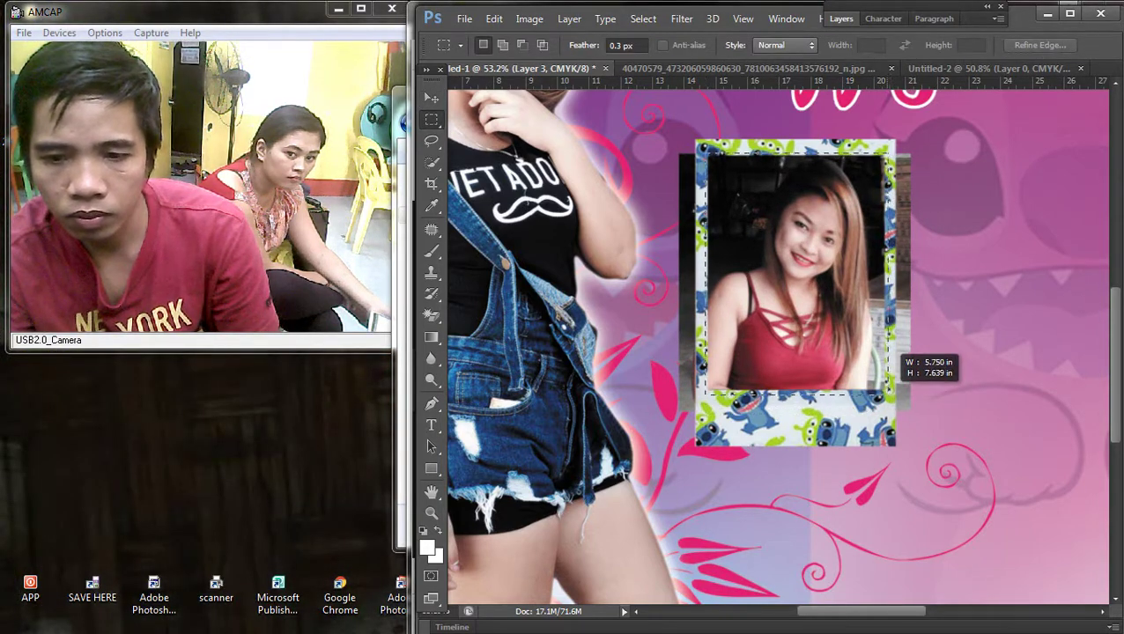
click(643, 19)
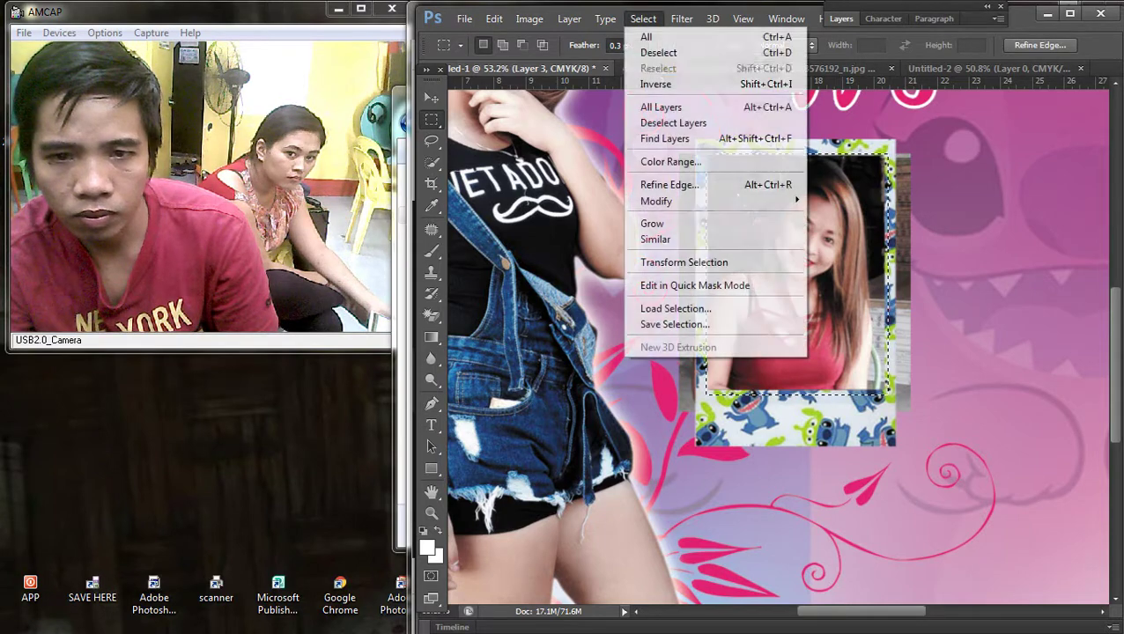
click(661, 83)
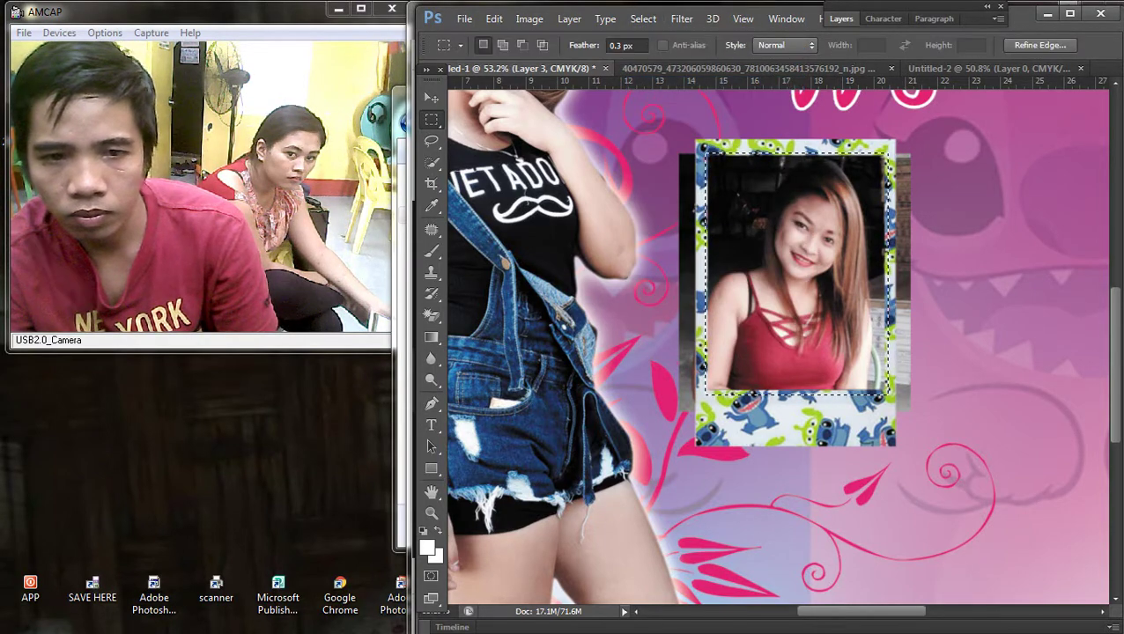
key(v)
right_click(925, 204)
click(938, 211)
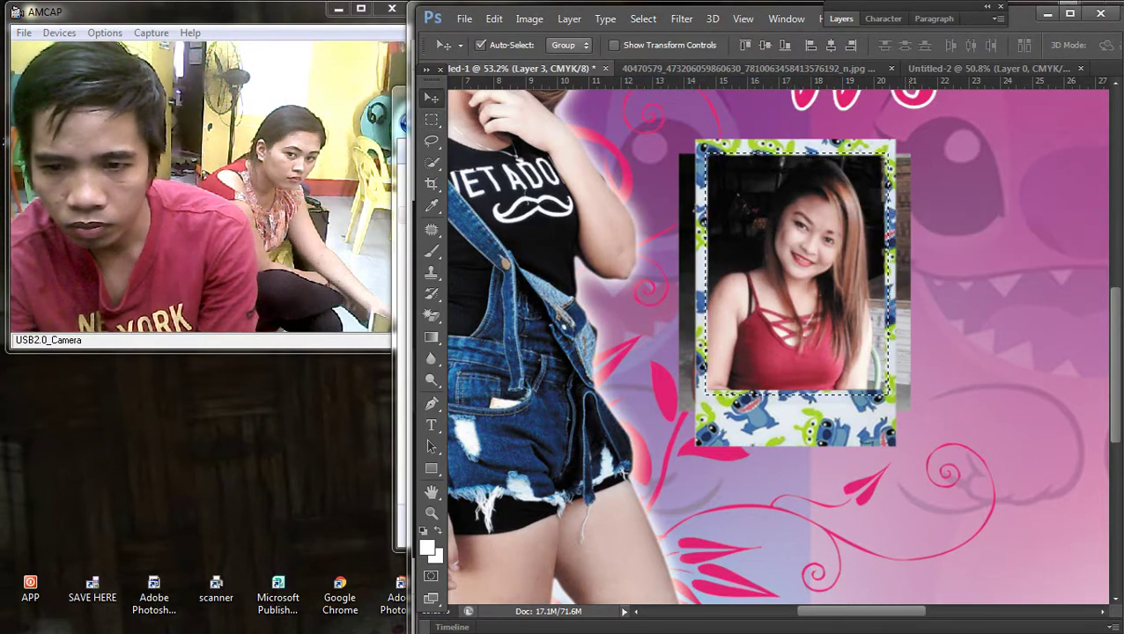
key(Delete)
key(m)
right_click(816, 204)
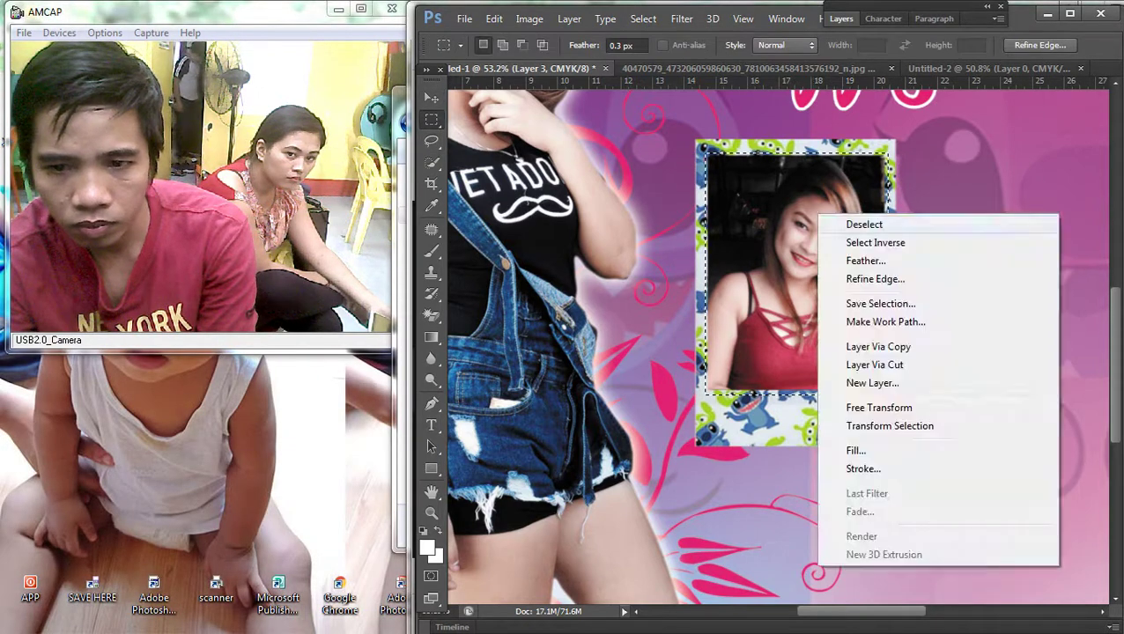
click(855, 214)
scroll(854, 214, down, 1)
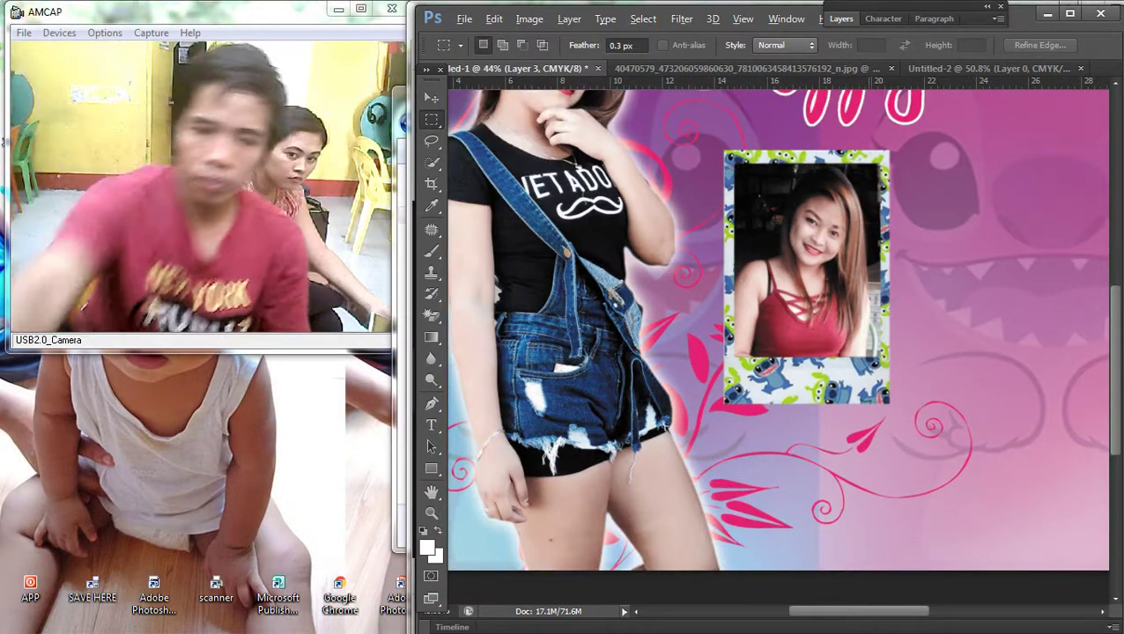
scroll(720, 437, down, 2)
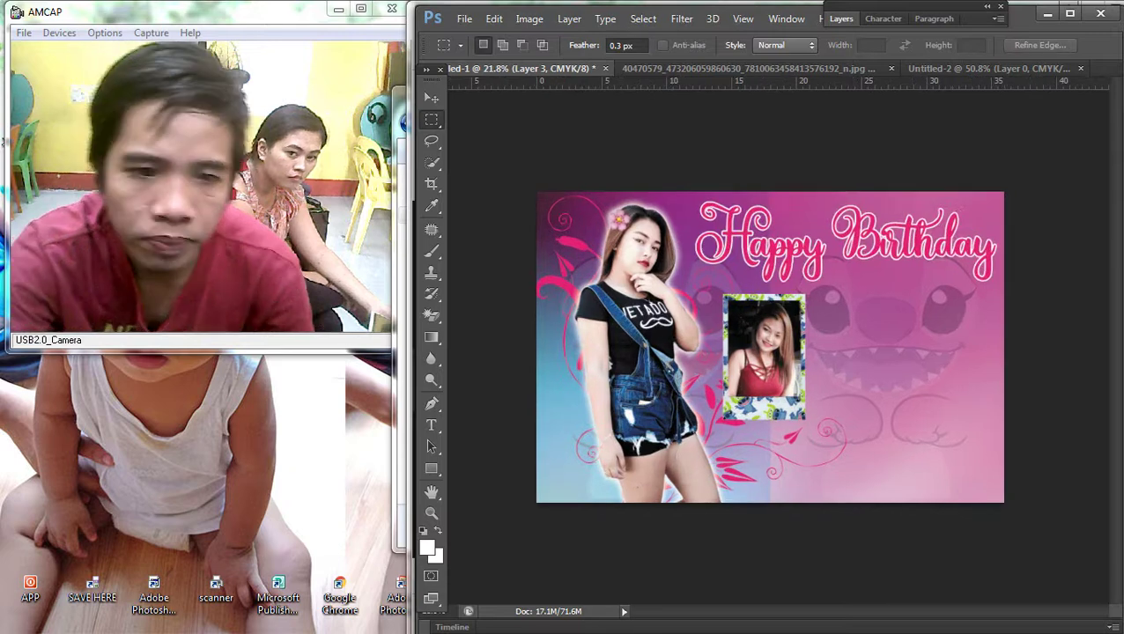
key(v)
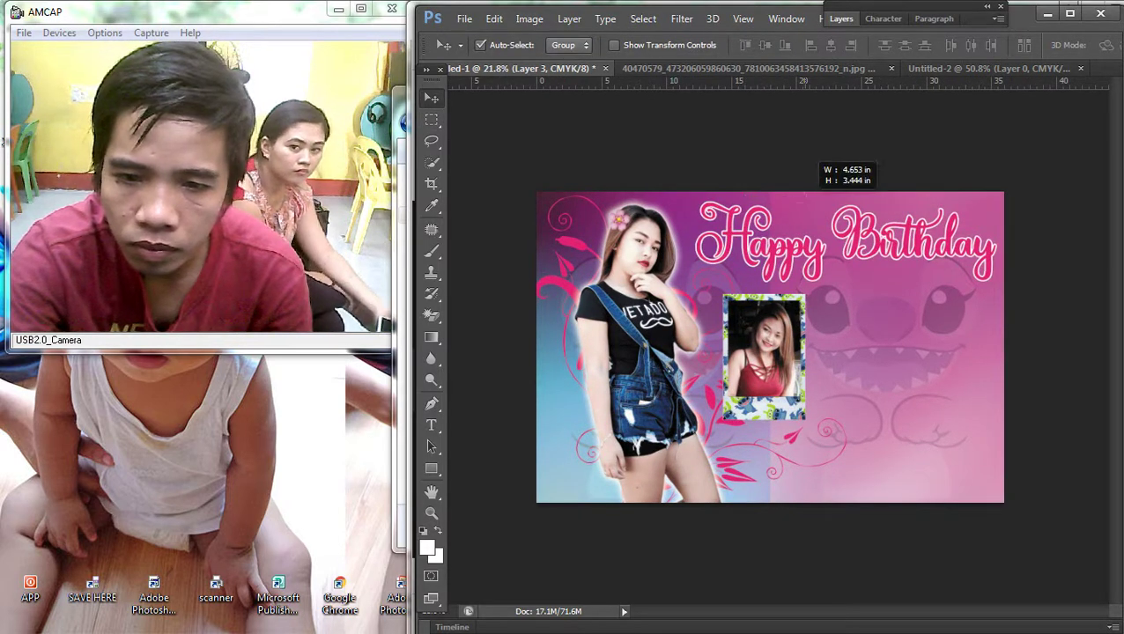
Step: Lock the background and invitation layers and move the inset photo right and down
click(883, 19)
click(841, 18)
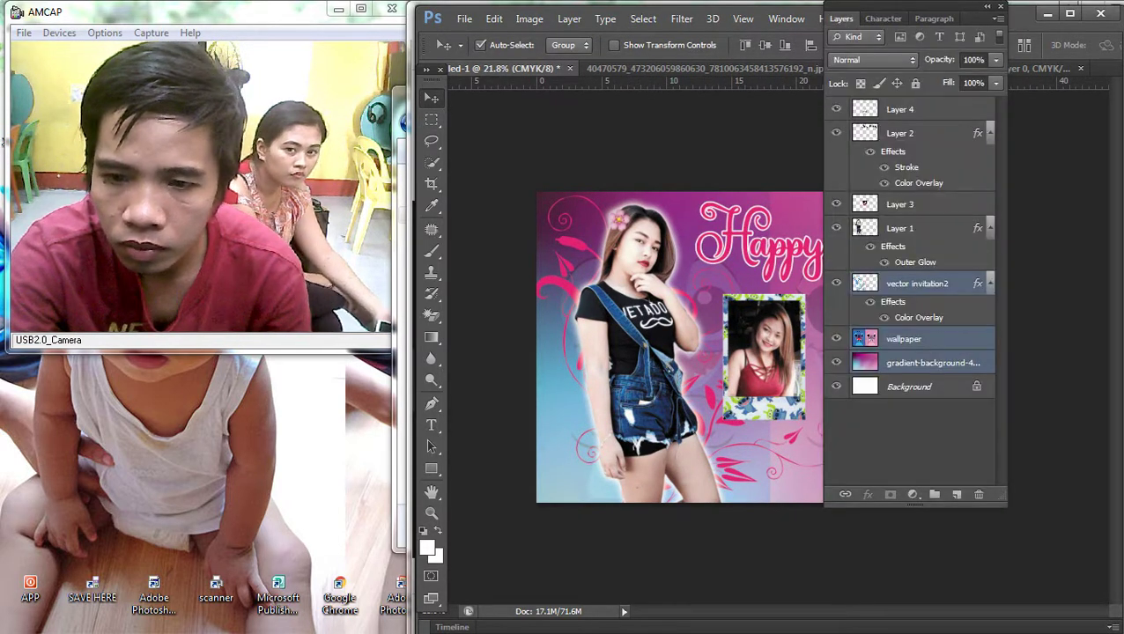
key(ctrl+/)
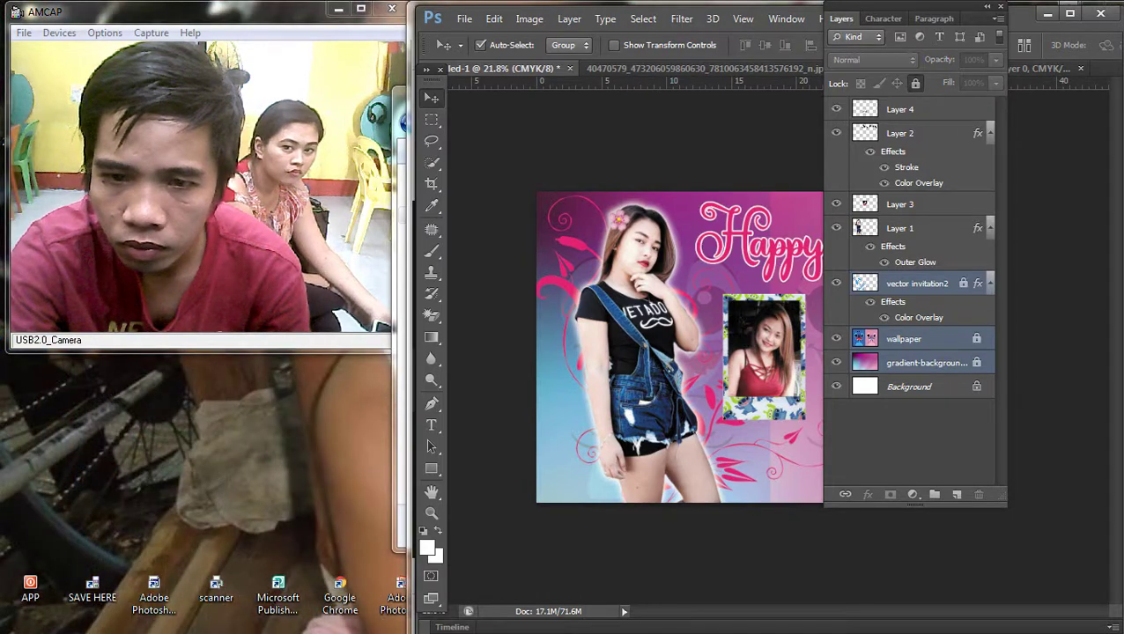
click(832, 19)
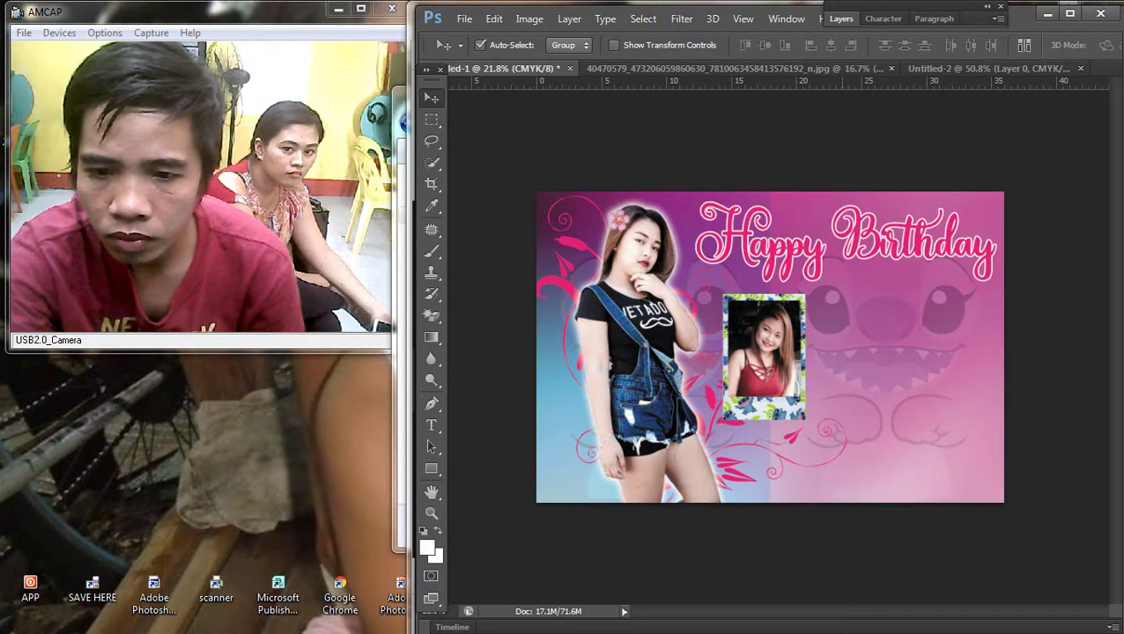
scroll(794, 357, up, 2)
drag(753, 357, 815, 391)
scroll(814, 391, up, 1)
scroll(815, 391, down, 1)
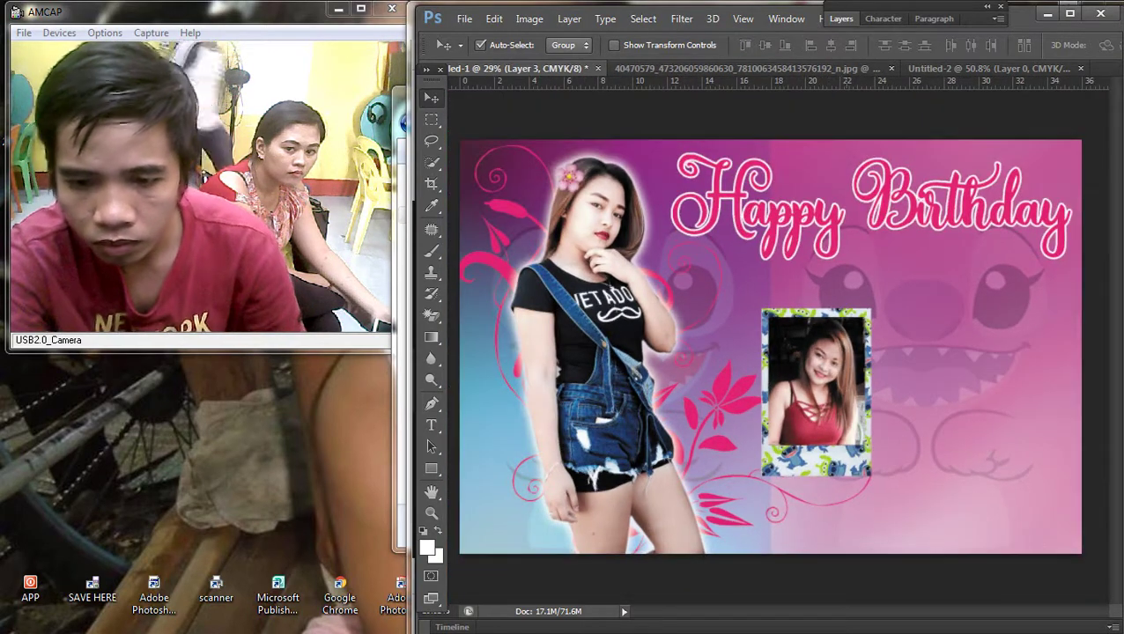
key(ctrl+t)
key(Return)
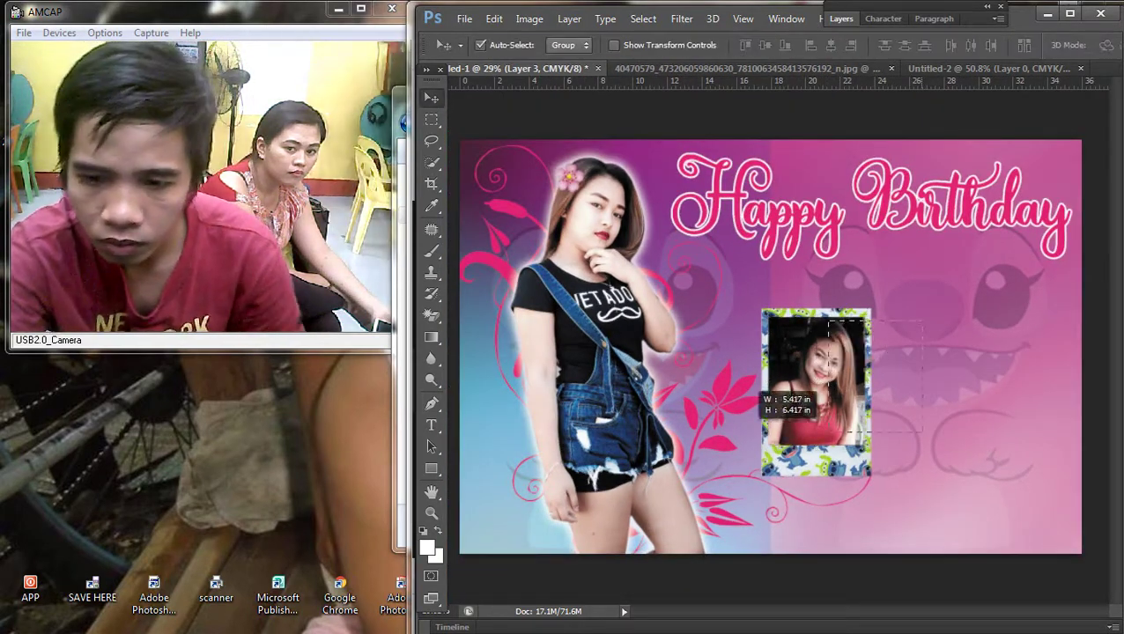
Step: Link Layer 4 with Layer 3, tilt the framed photo about 8°, and move it right
key(F7)
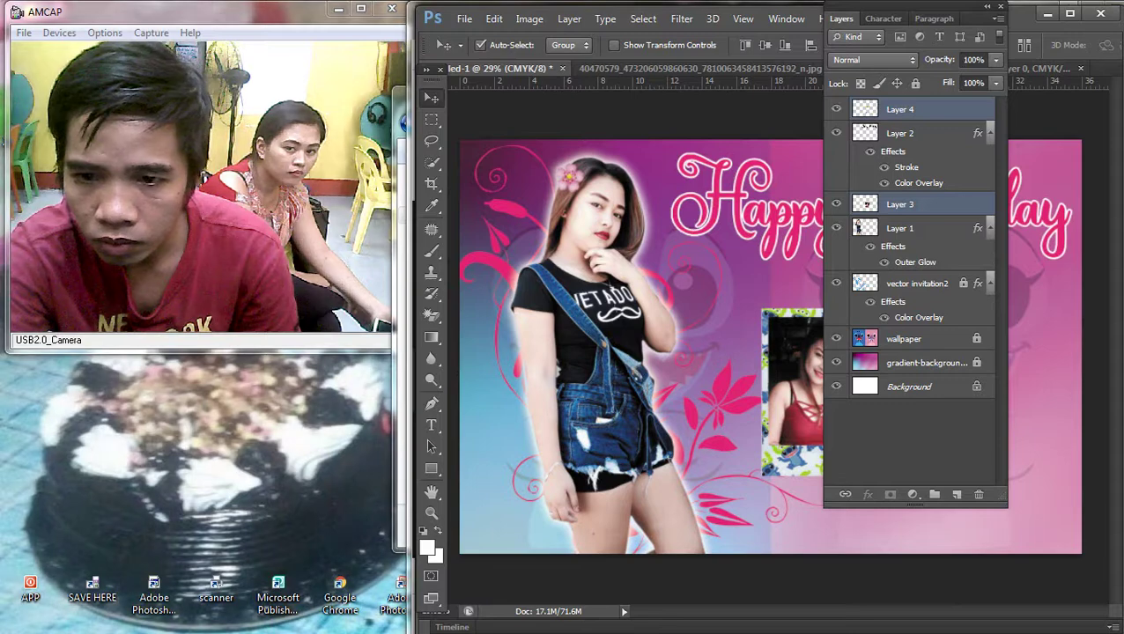
right_click(899, 110)
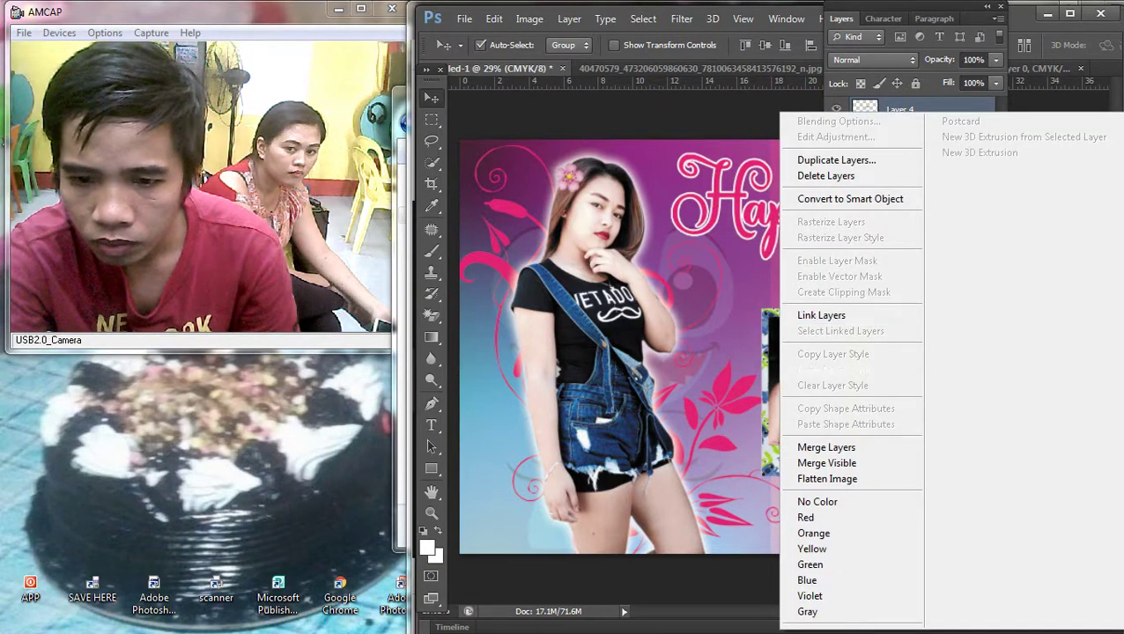
click(836, 315)
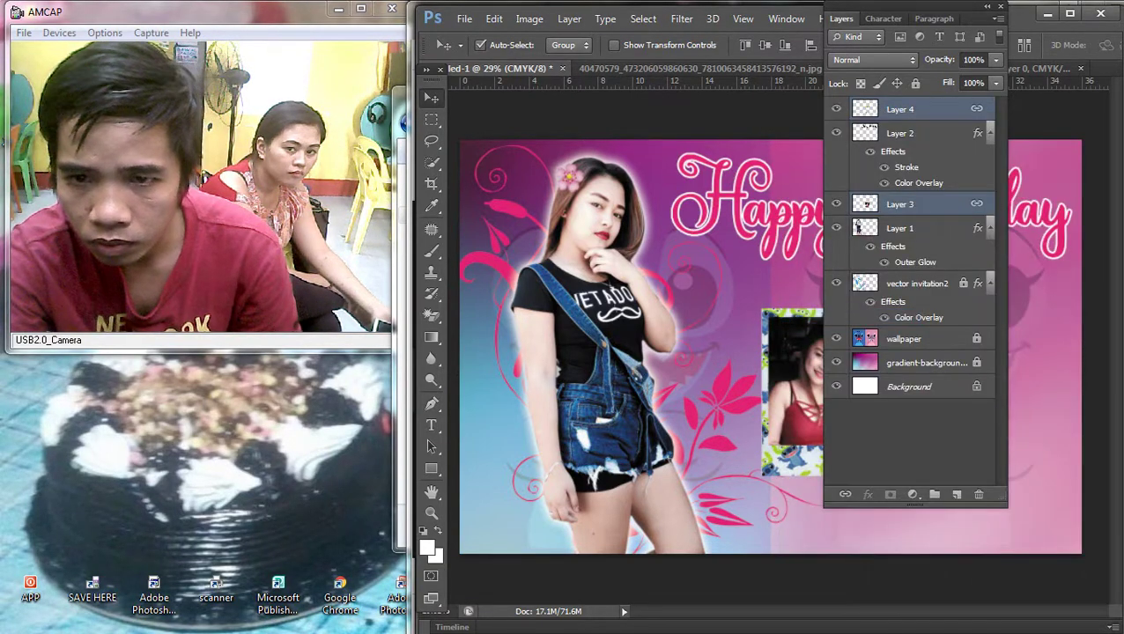
key(F7)
key(ctrl+t)
drag(933, 304, 951, 322)
drag(818, 392, 995, 405)
key(Return)
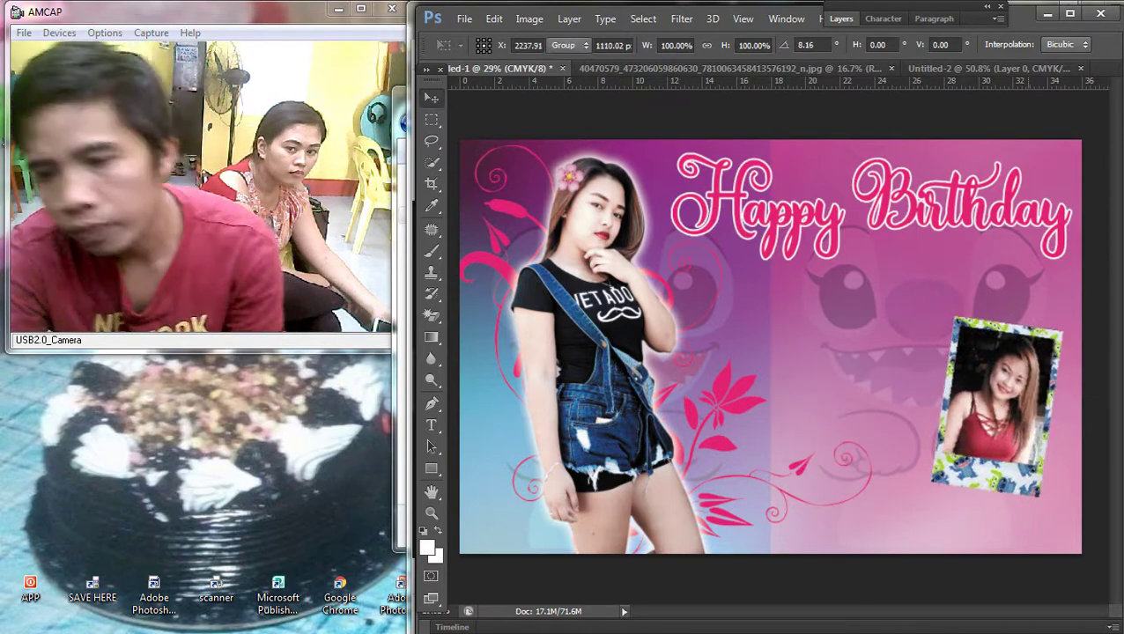
Step: Fit the banner in view and fine-tune the framed photo's vertical position
key(ctrl+minus)
key(ctrl+minus)
key(ctrl+0)
drag(1012, 362, 1013, 389)
scroll(771, 348, up, 1)
drag(995, 432, 999, 410)
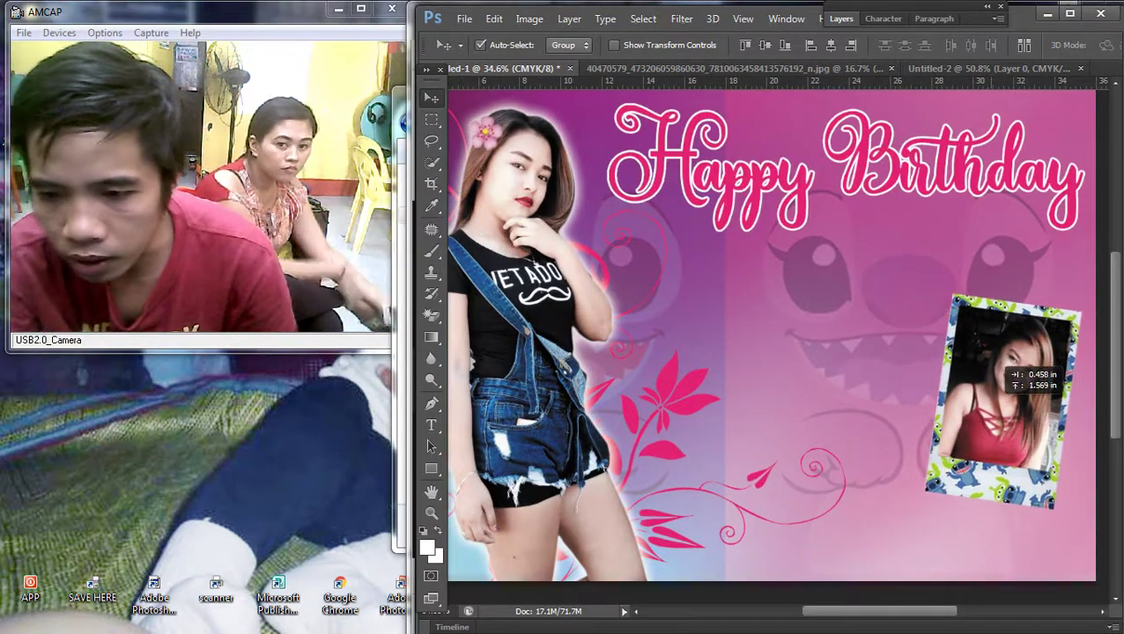
scroll(771, 347, down, 2)
scroll(770, 347, up, 2)
Step: Place the second celebrant photo from Downloads onto the middle of the banner
click(1096, 113)
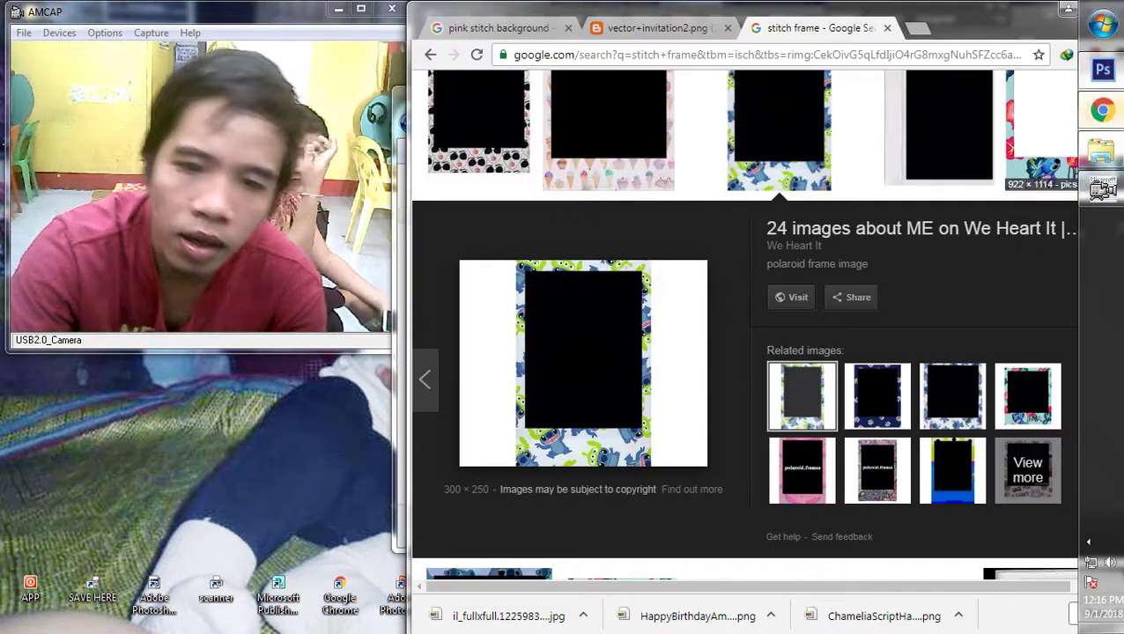
mouse_move(1099, 159)
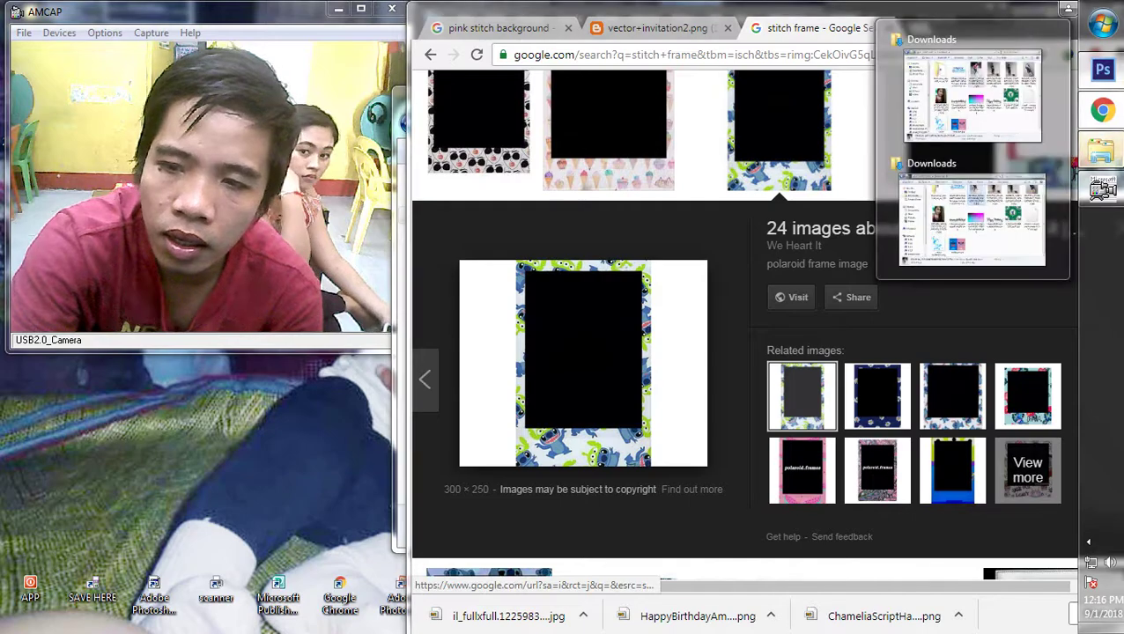
click(984, 211)
drag(792, 506, 727, 110)
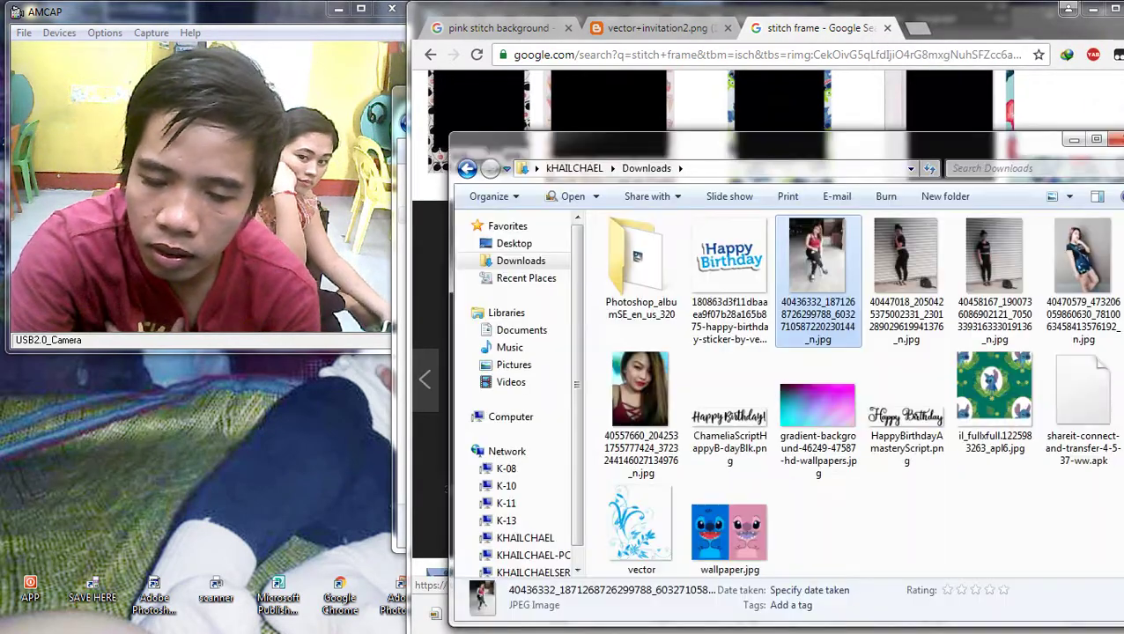
click(637, 352)
click(1100, 70)
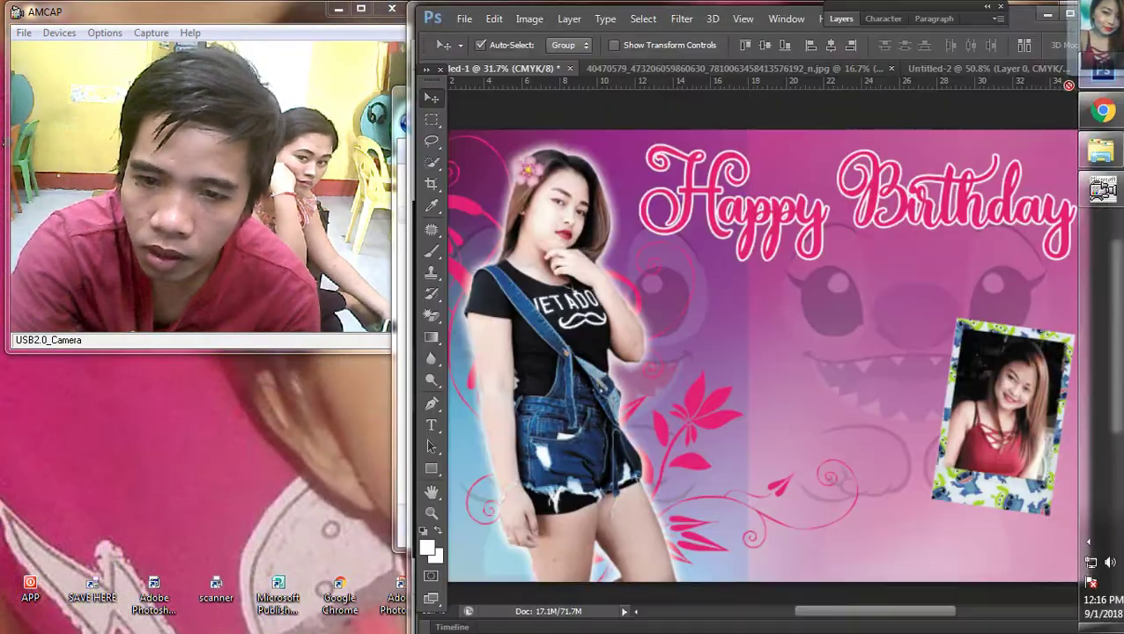
drag(1101, 71, 748, 352)
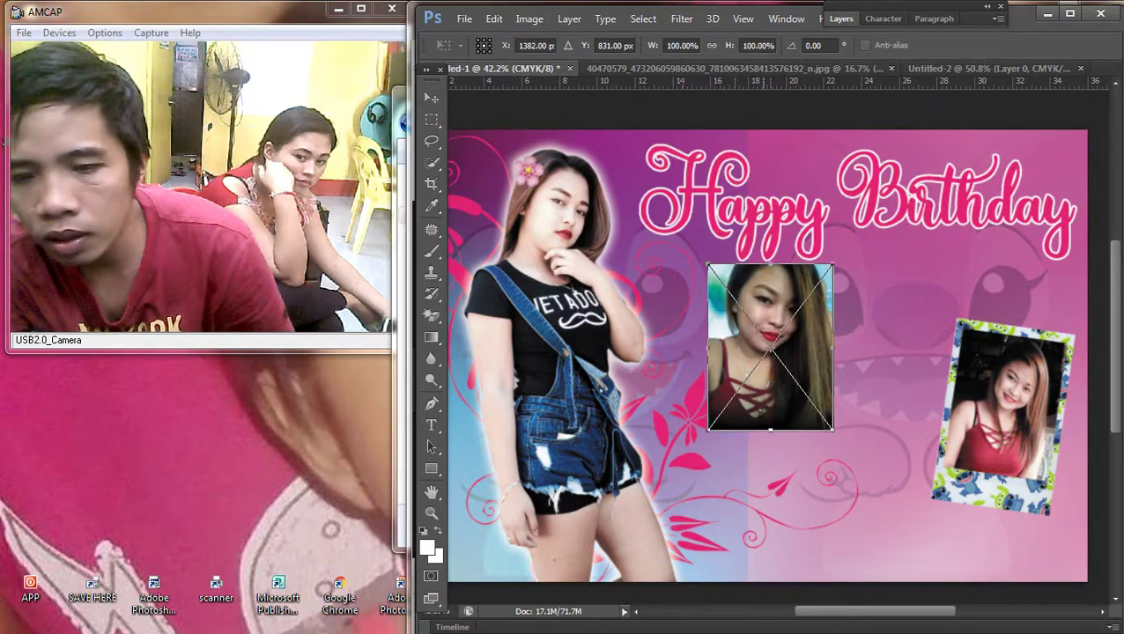
key(Return)
scroll(748, 352, up, 1)
Step: Copy the blue-patterned Stitch polaroid frame image from the Google Images results
click(1100, 107)
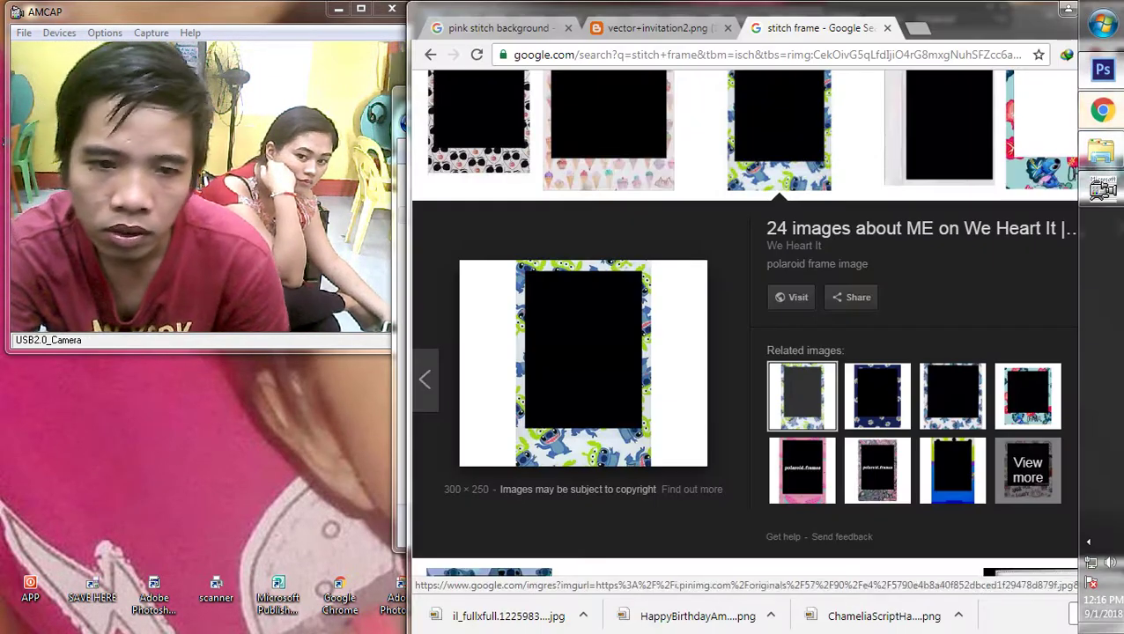
scroll(608, 370, up, 3)
scroll(779, 396, down, 1)
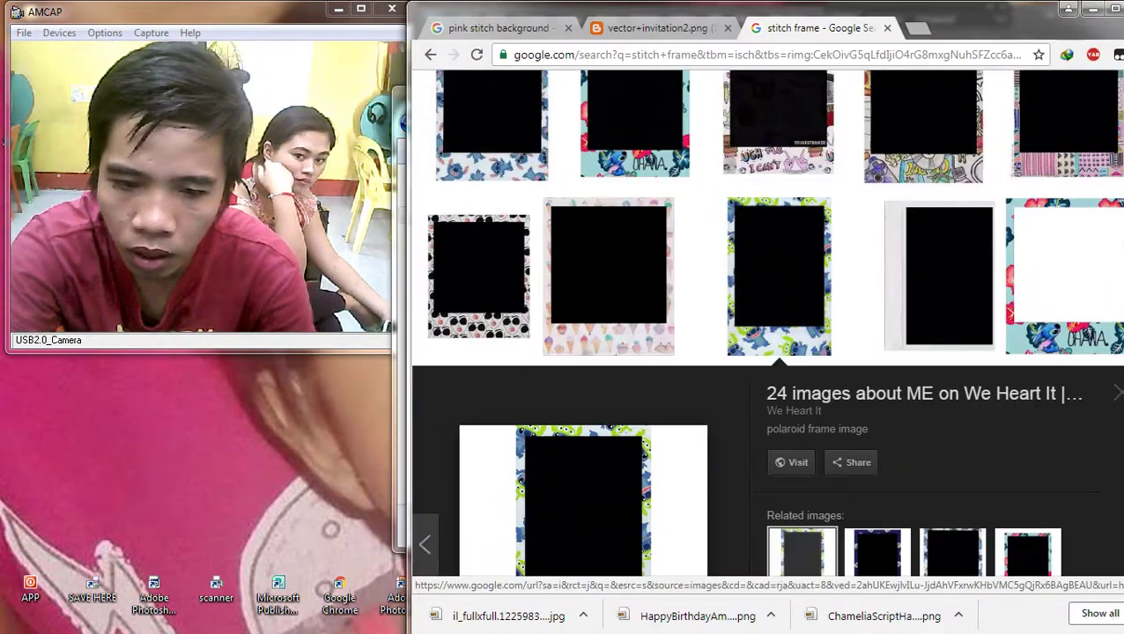
click(491, 150)
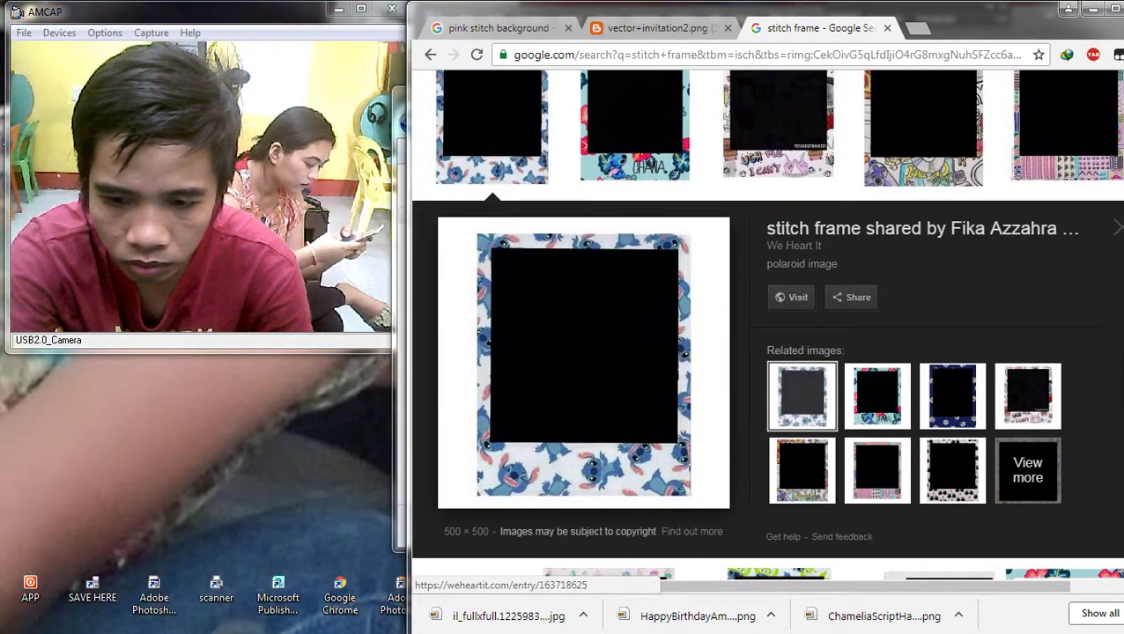
click(951, 396)
click(801, 403)
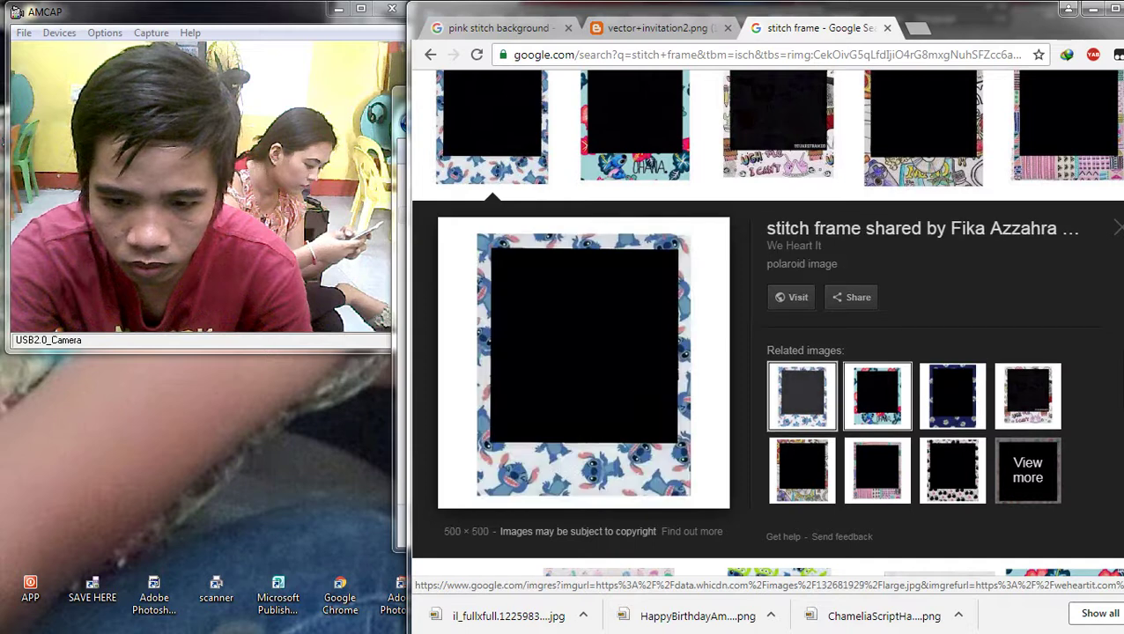
click(877, 408)
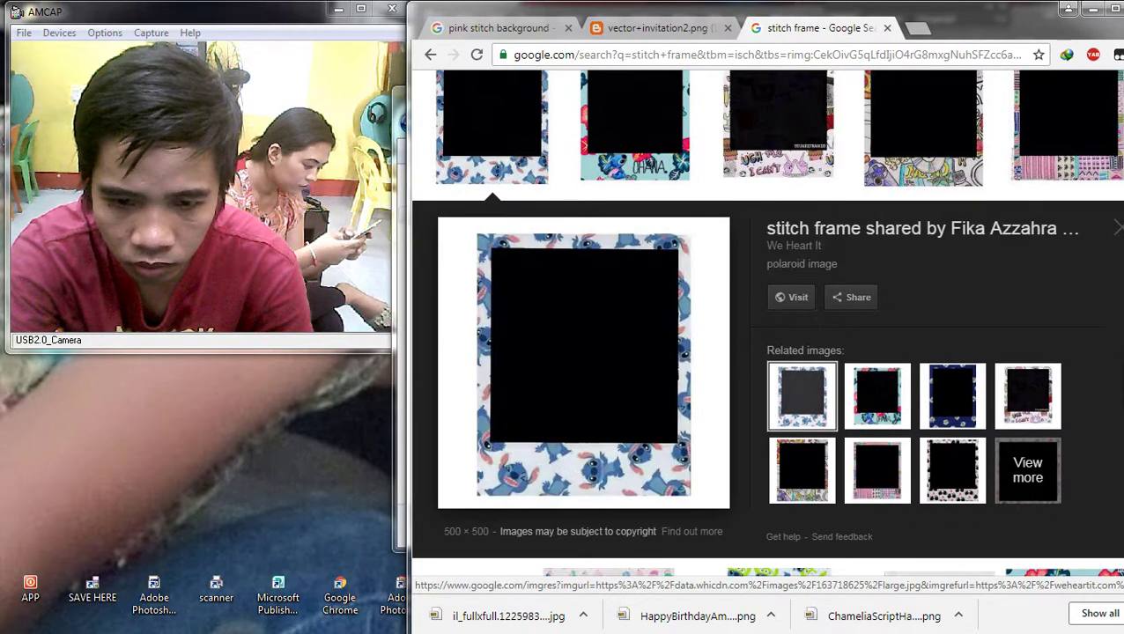
right_click(606, 296)
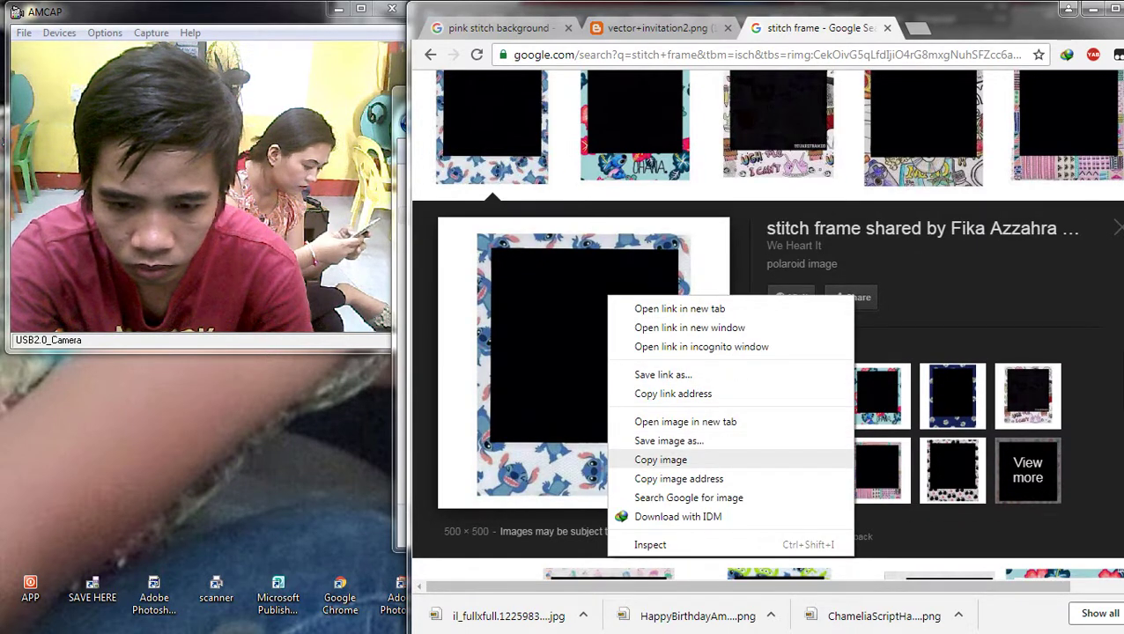
click(660, 460)
click(1102, 71)
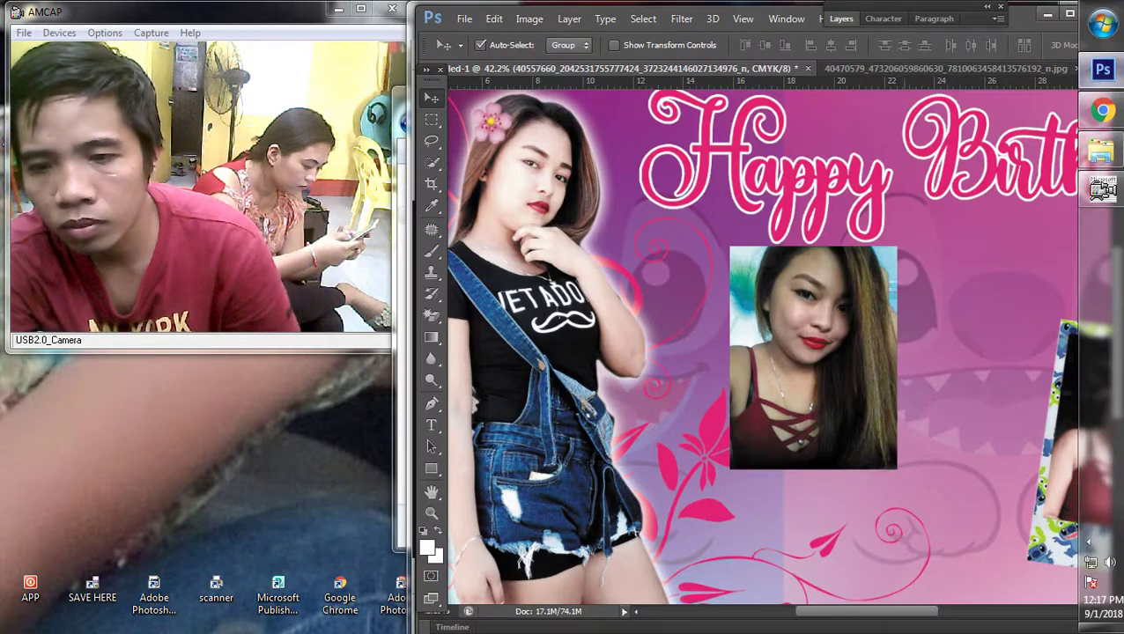
Step: Paste the blue Stitch frame onto the banner and delete its left white margin
key(ctrl+v)
scroll(809, 315, up, 2)
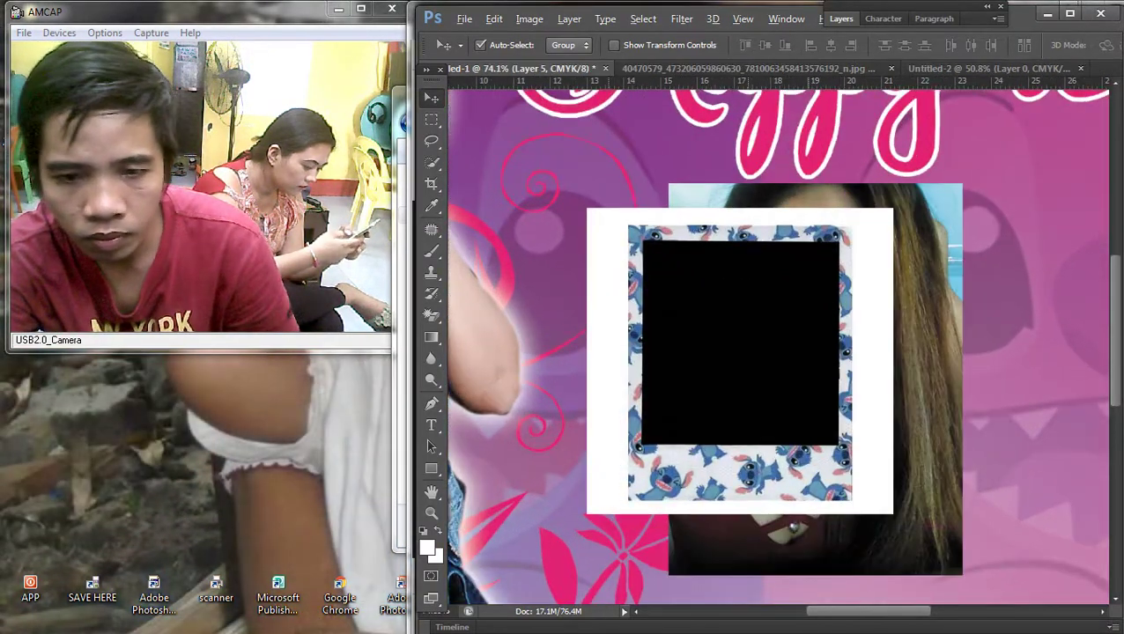
key(m)
drag(490, 113, 628, 588)
key(Delete)
key(ctrl+d)
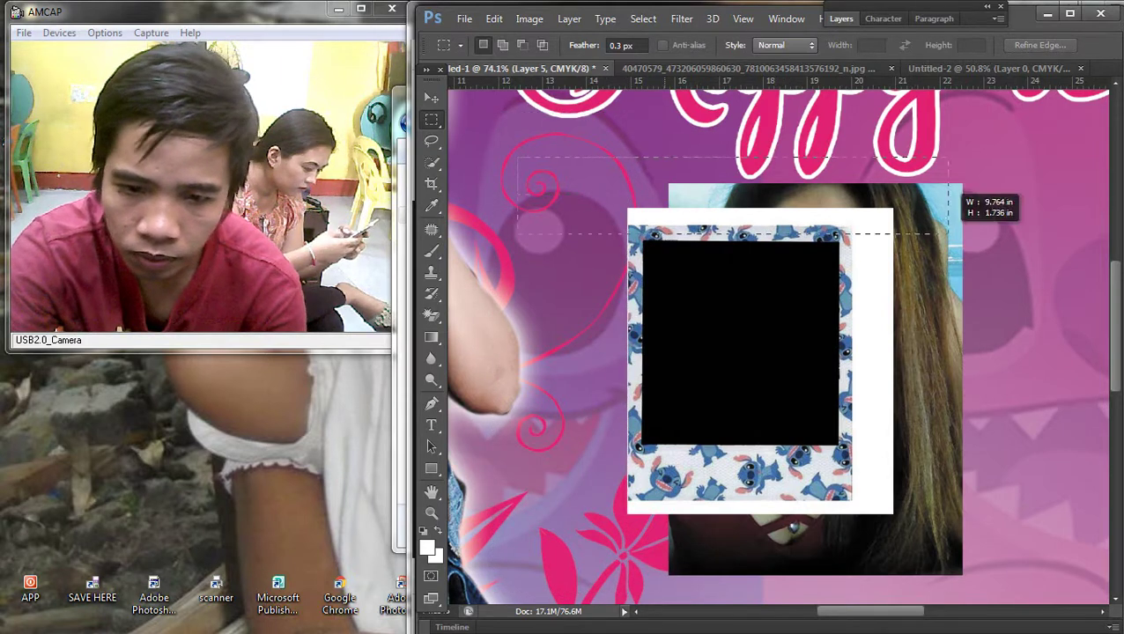
Step: Delete the frame's top, right and bottom white margins
drag(950, 234, 952, 227)
key(Delete)
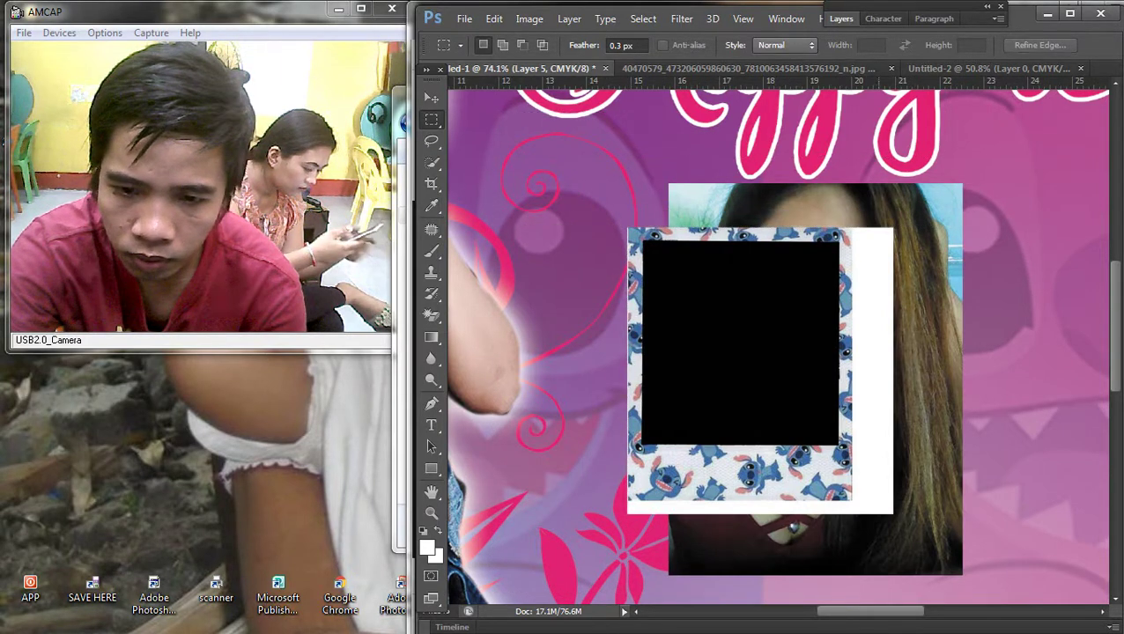
drag(845, 211, 1011, 608)
key(Right)
key(Right)
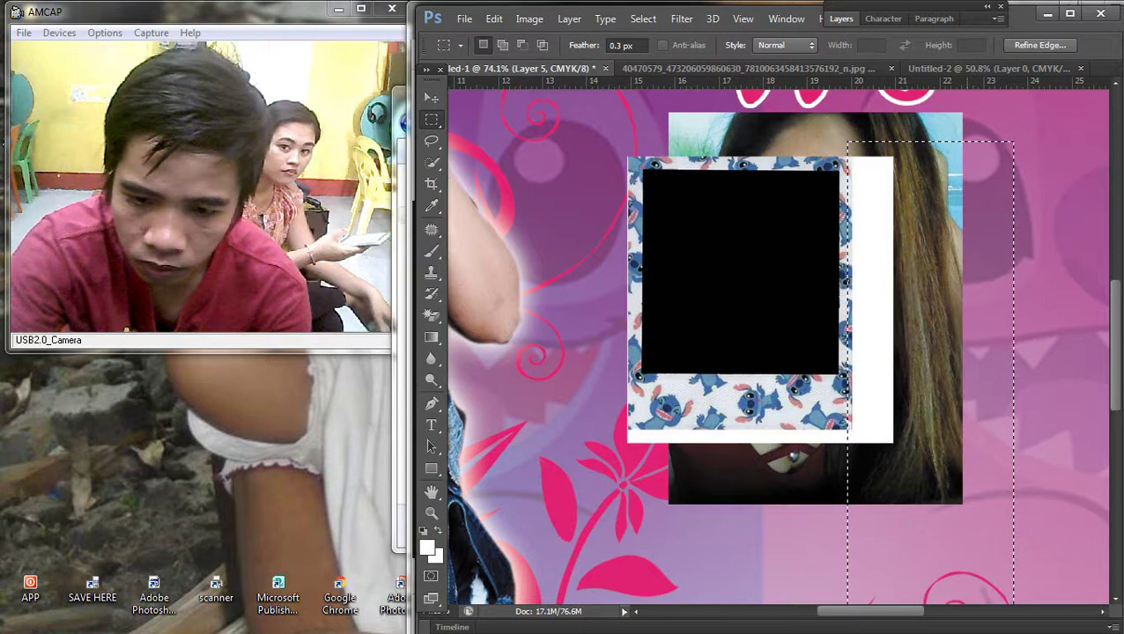
key(Delete)
drag(999, 454, 519, 429)
key(ctrl+d)
key(Delete)
key(ctrl+d)
Step: Delete the frame's black centre to reveal the photo, then select a thin left-edge strip
scroll(774, 344, down, 3)
scroll(775, 343, up, 3)
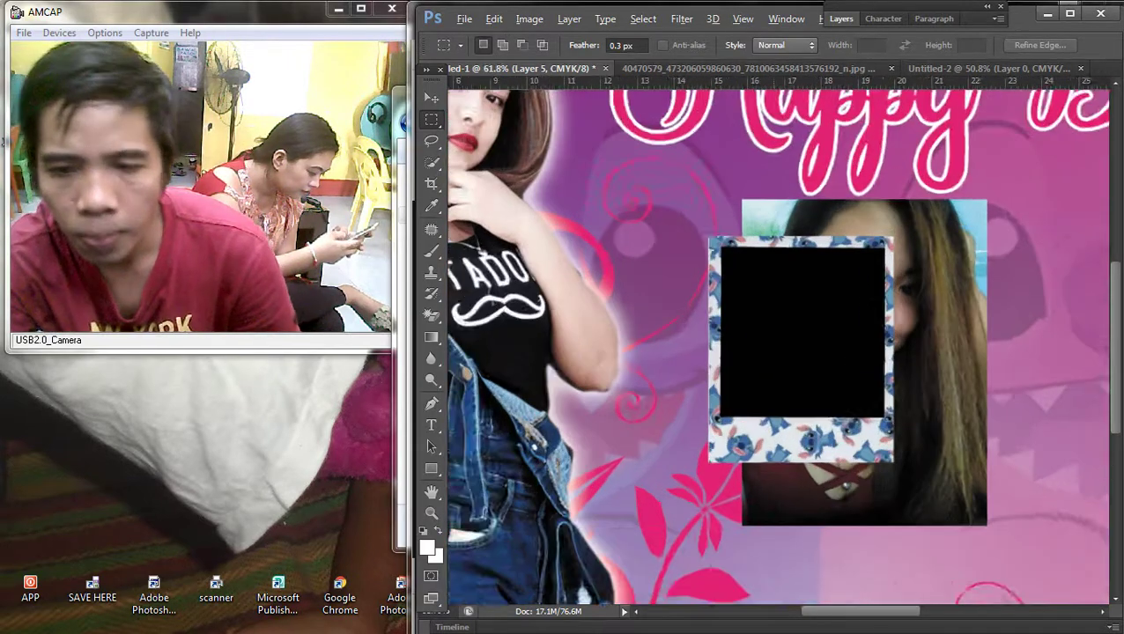
drag(715, 260, 916, 475)
key(Delete)
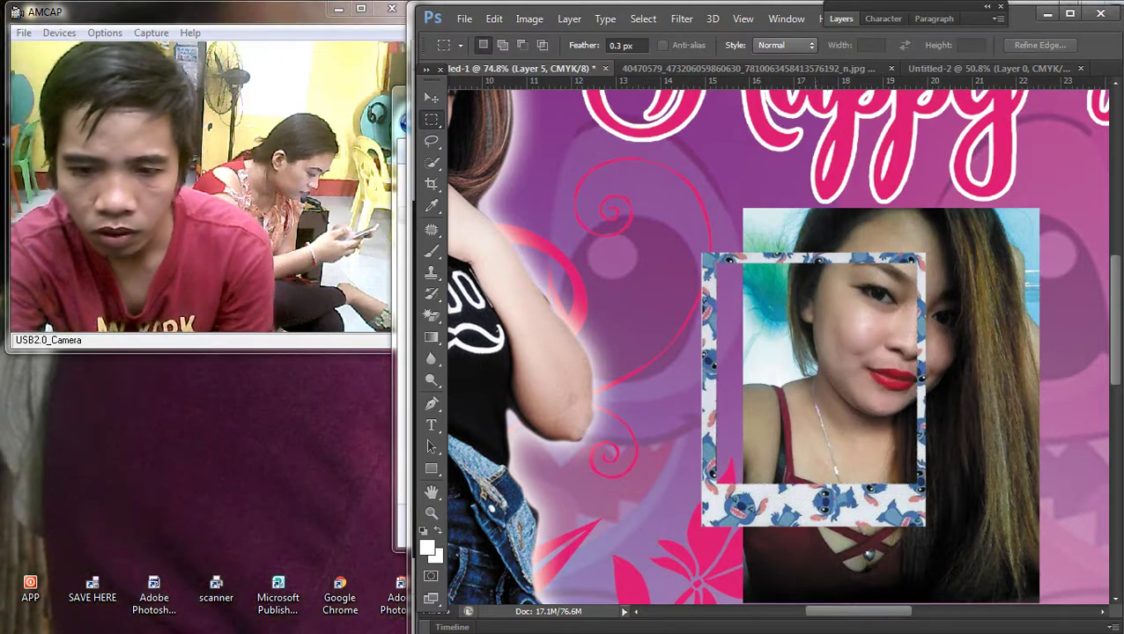
scroll(701, 285, up, 2)
drag(662, 207, 702, 589)
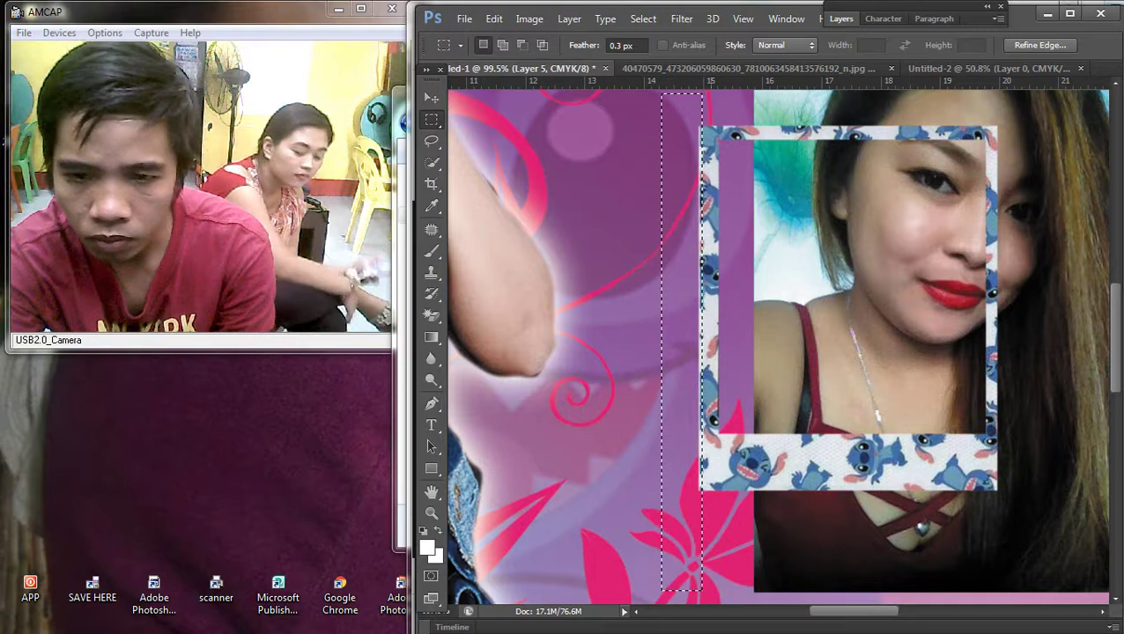
drag(676, 97, 705, 507)
scroll(792, 392, down, 3)
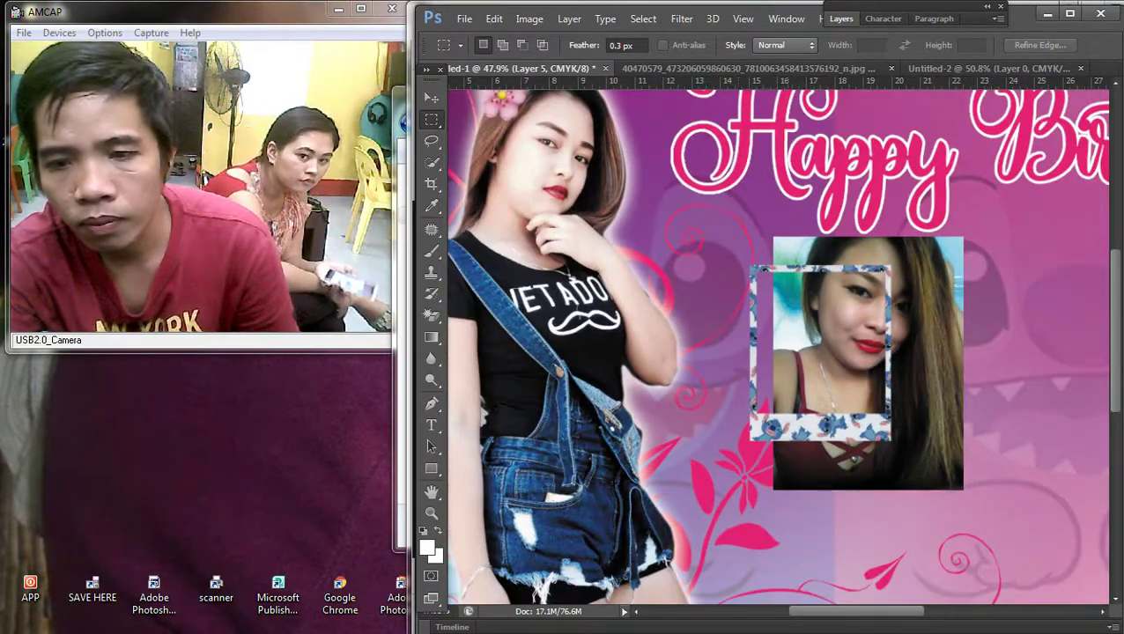
Step: Resize the blue Stitch frame to about 141.90% by 154.26% around the second photo
key(v)
key(ctrl+t)
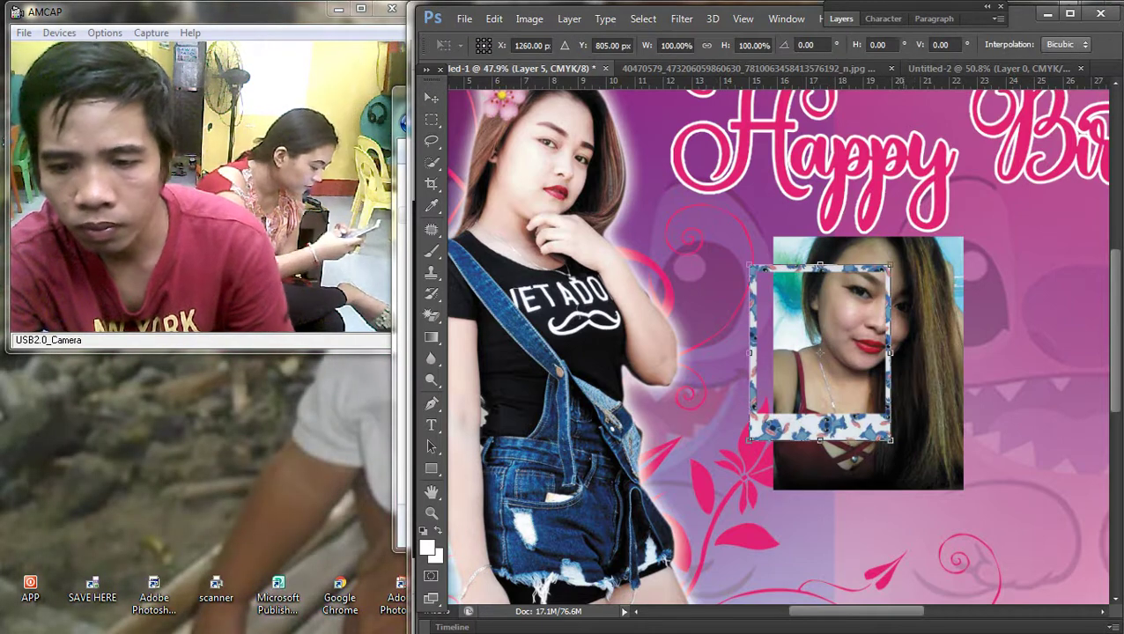
drag(890, 439, 966, 534)
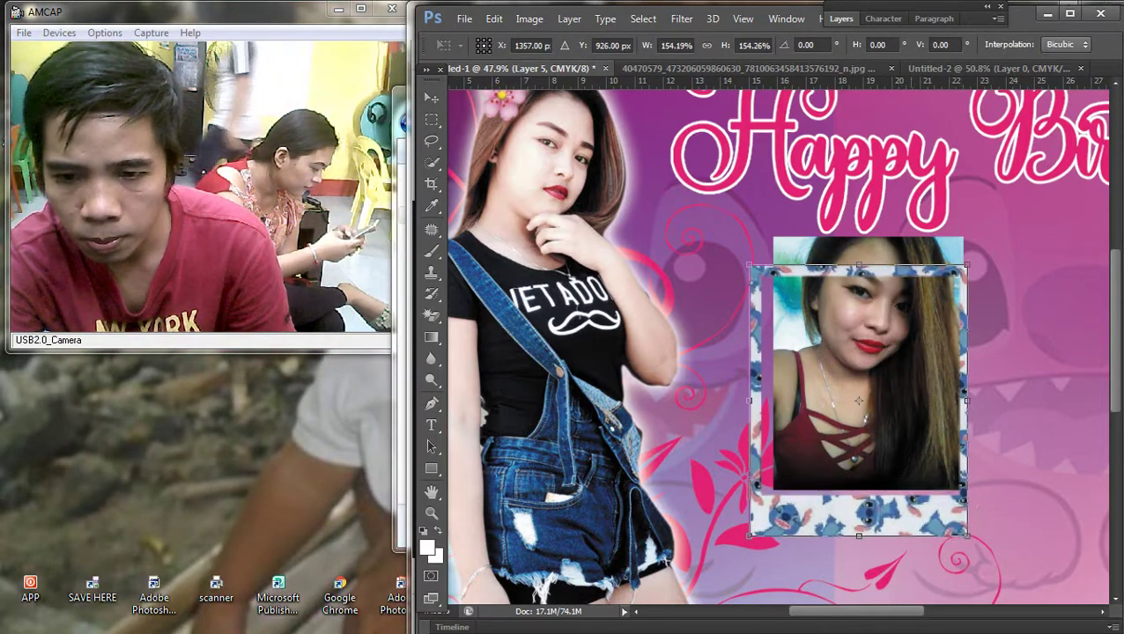
drag(914, 425, 925, 405)
drag(869, 381, 871, 362)
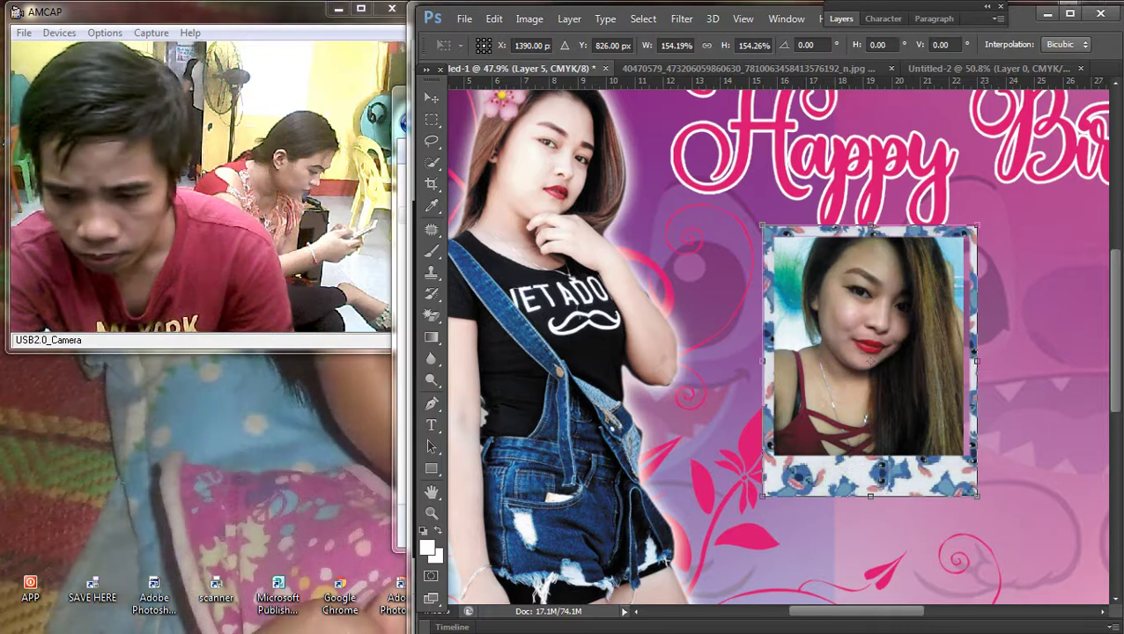
drag(975, 361, 962, 361)
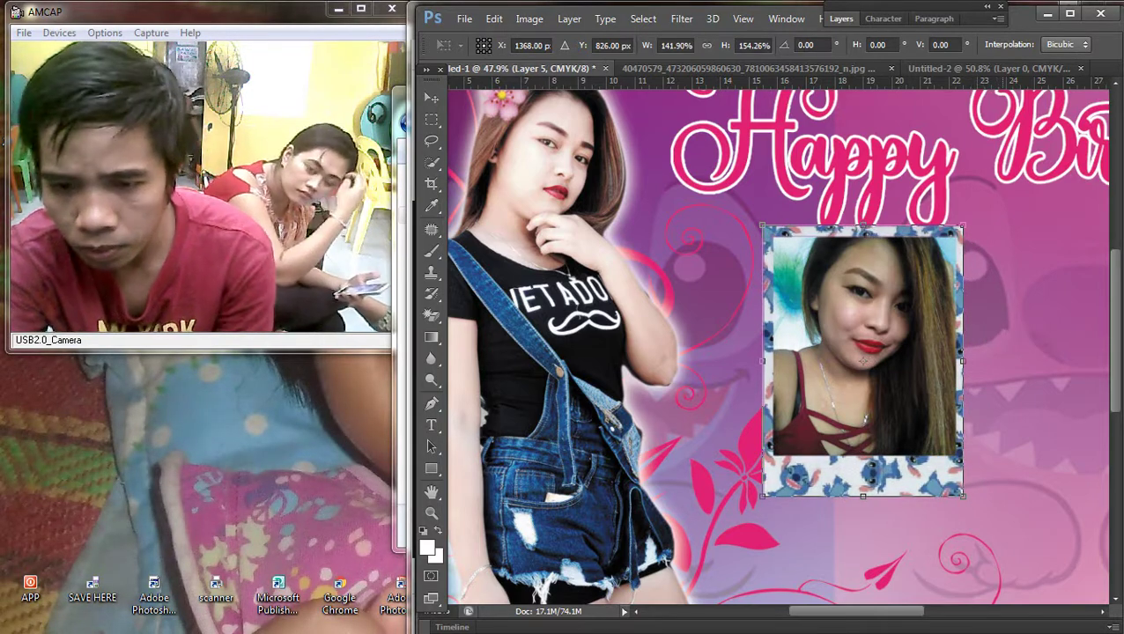
key(Return)
scroll(987, 387, down, 2)
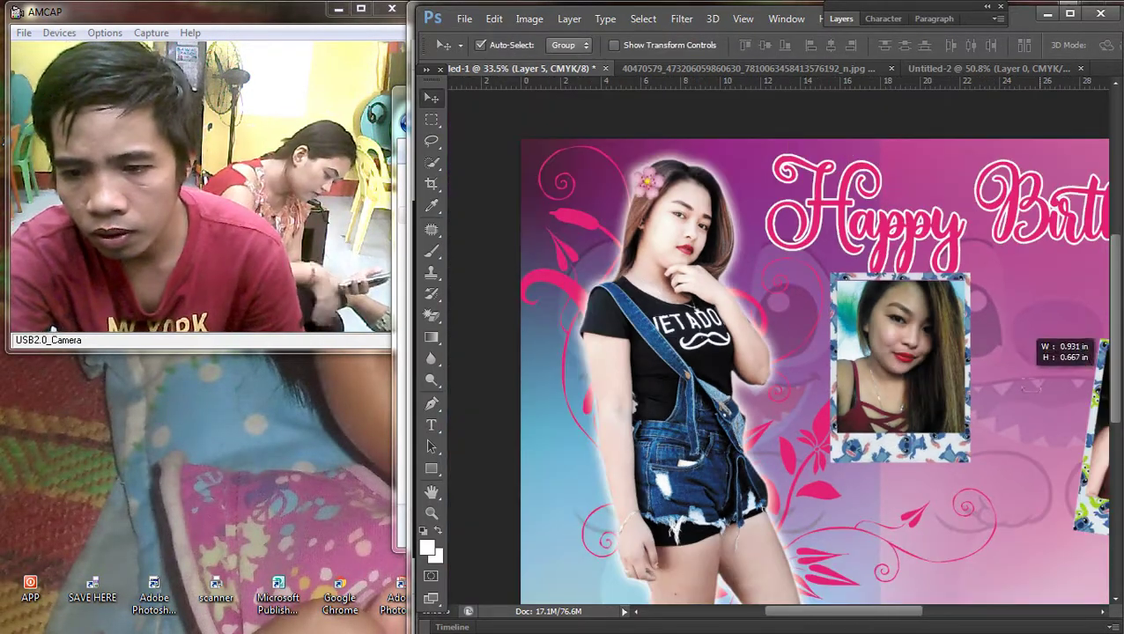
scroll(973, 357, up, 2)
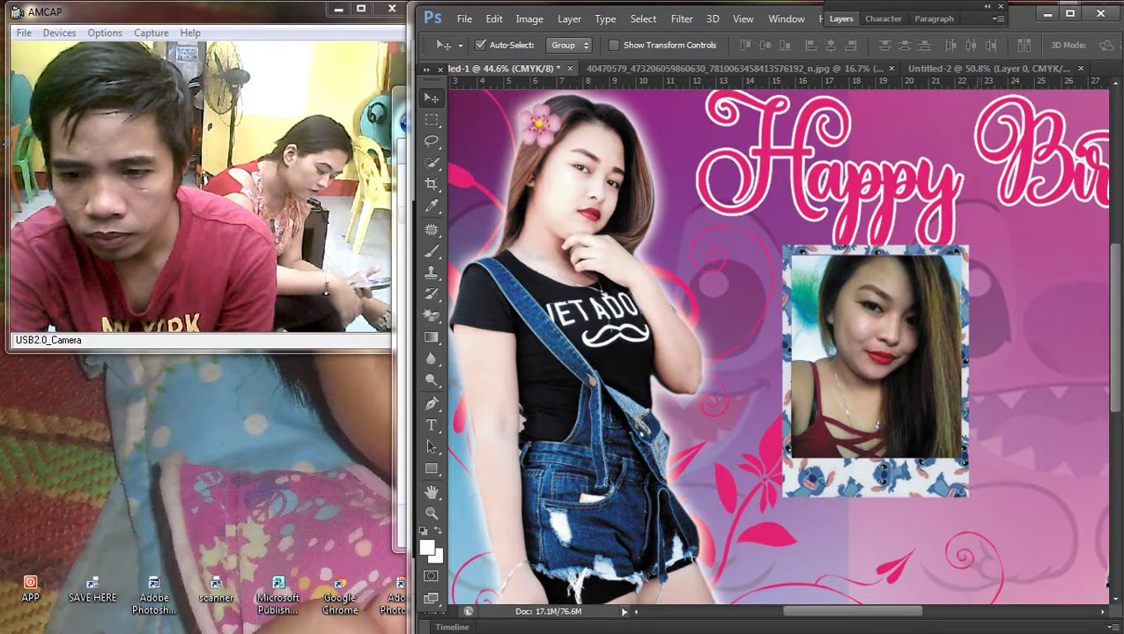
Step: Select Layer 5, the Stitch frame layer, and show the Layers panel
right_click(817, 474)
click(843, 482)
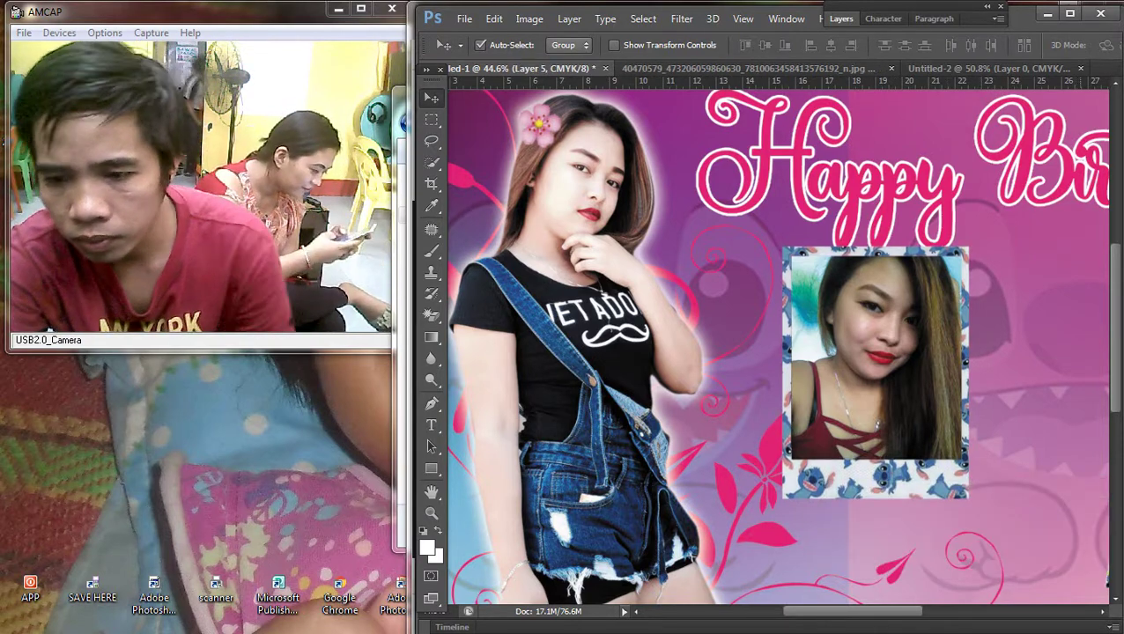
scroll(951, 344, down, 3)
key(F7)
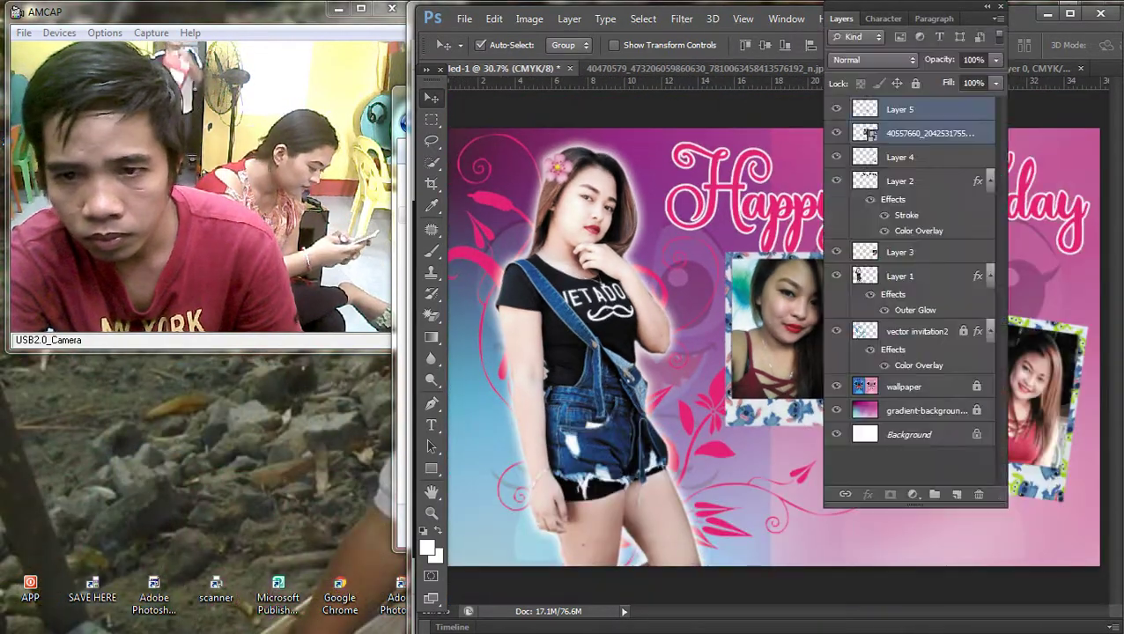
Step: Link Layer 5 with the photo layer and move the framed photo down and right
right_click(891, 132)
click(573, 357)
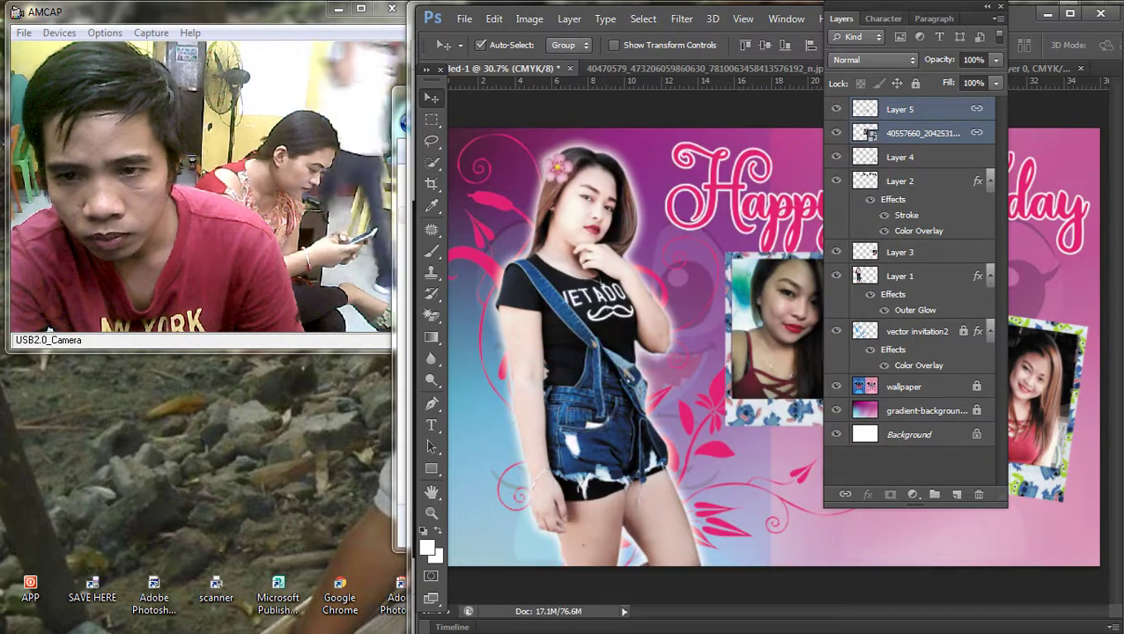
key(F7)
drag(794, 321, 882, 389)
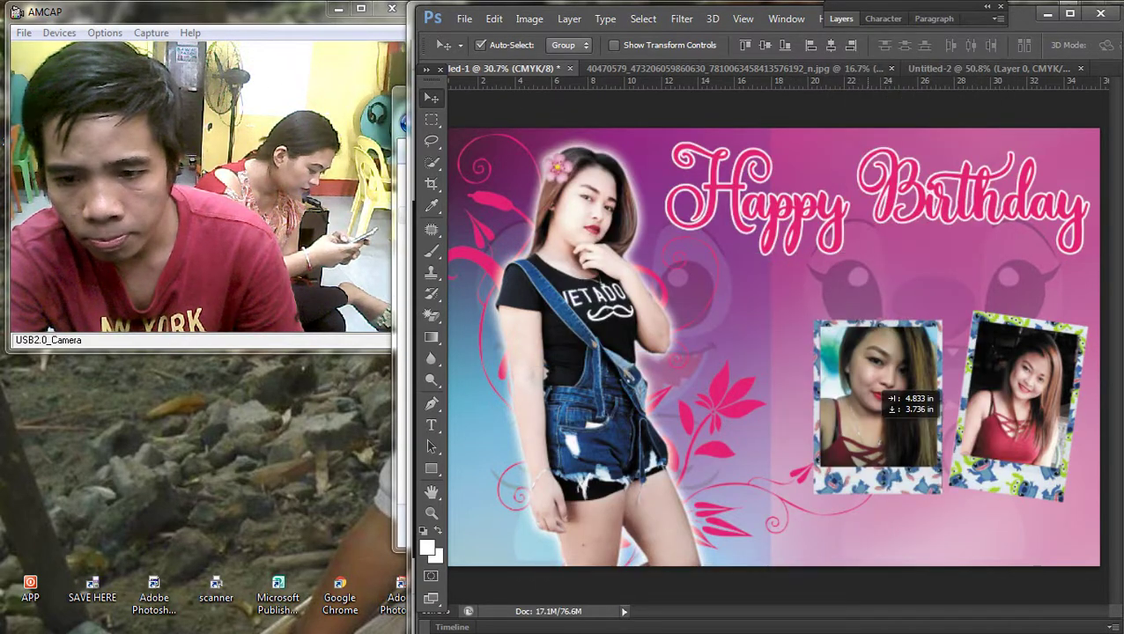
scroll(881, 317, up, 2)
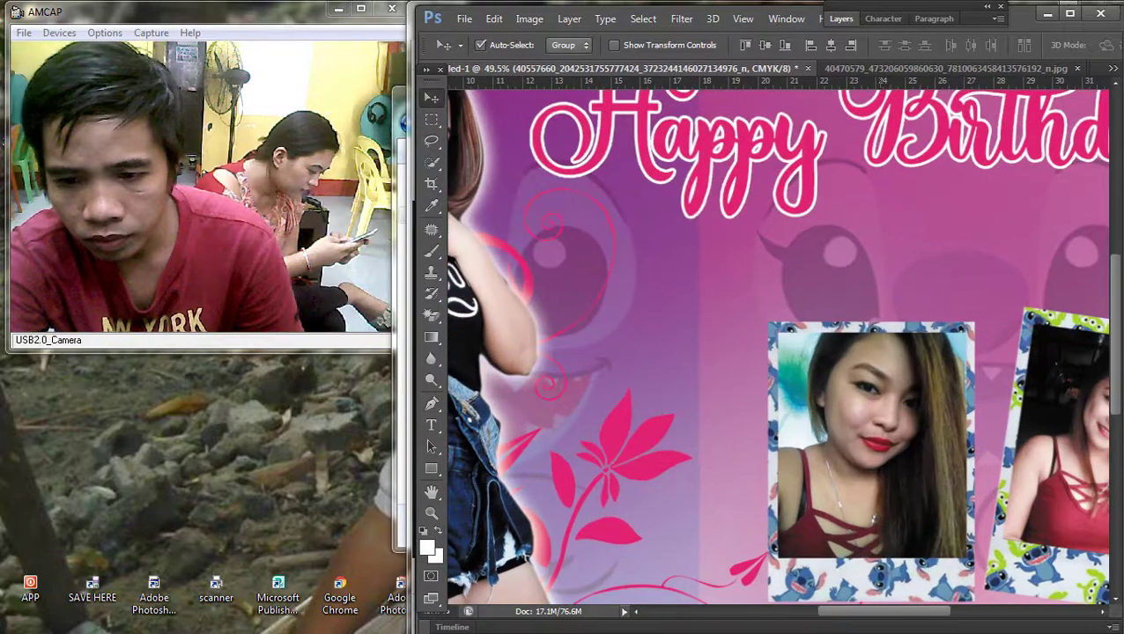
Step: Unlink the Stitch frame from the photo layer
key(F7)
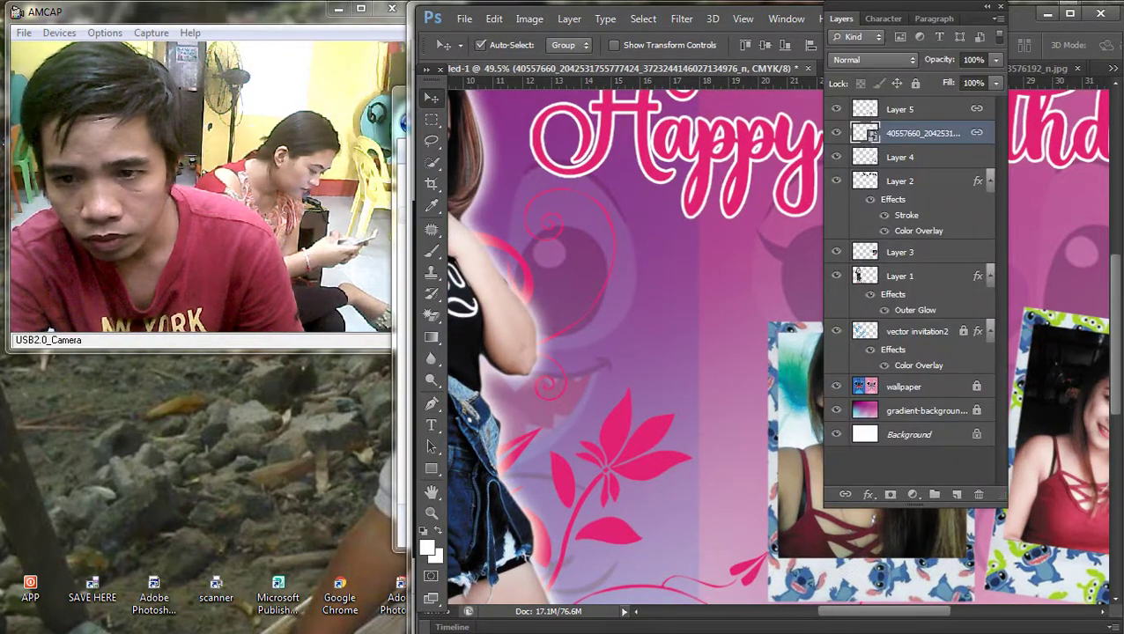
ctrl+click(899, 108)
right_click(900, 109)
click(846, 306)
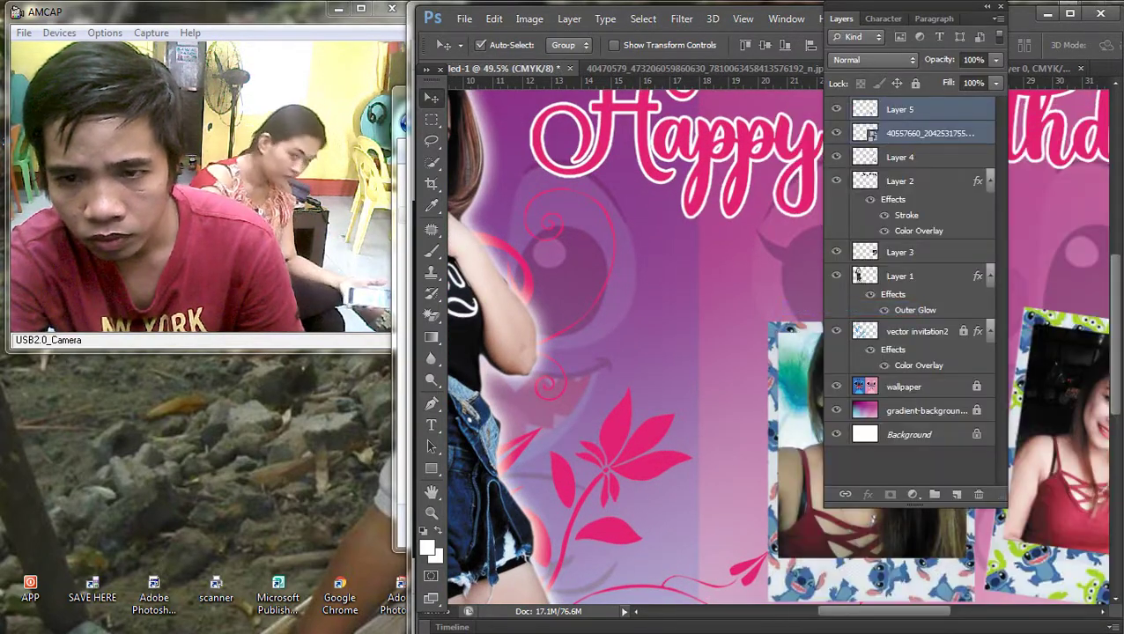
key(F7)
Step: Widen the close-up photo slightly from its left edge inside the frame
scroll(872, 423, up, 2)
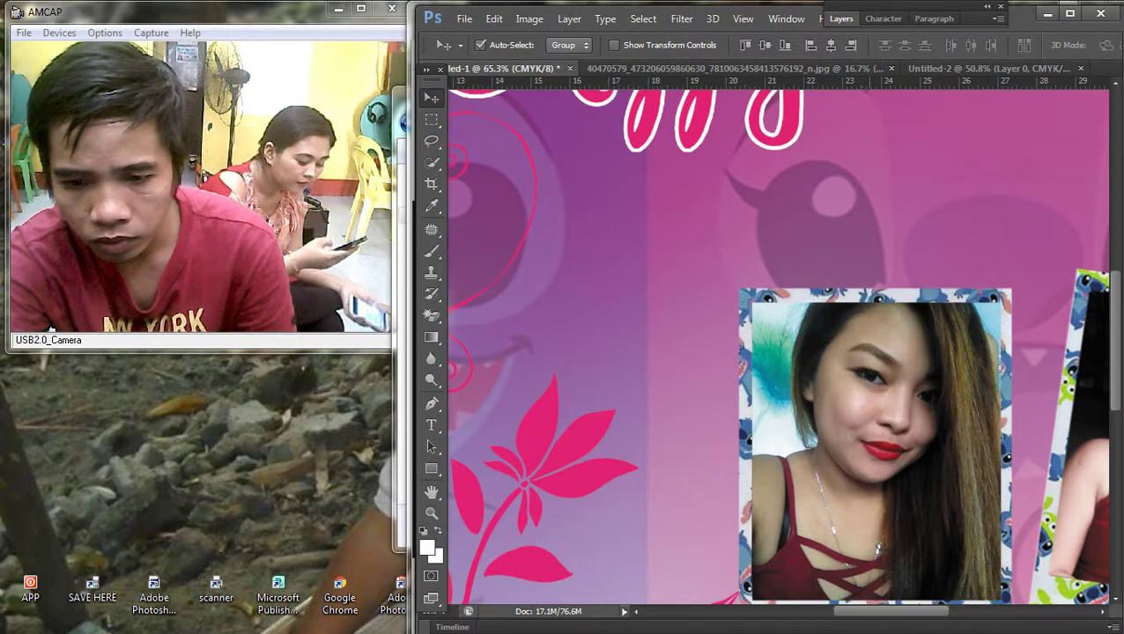
right_click(821, 417)
click(846, 426)
key(ctrl+t)
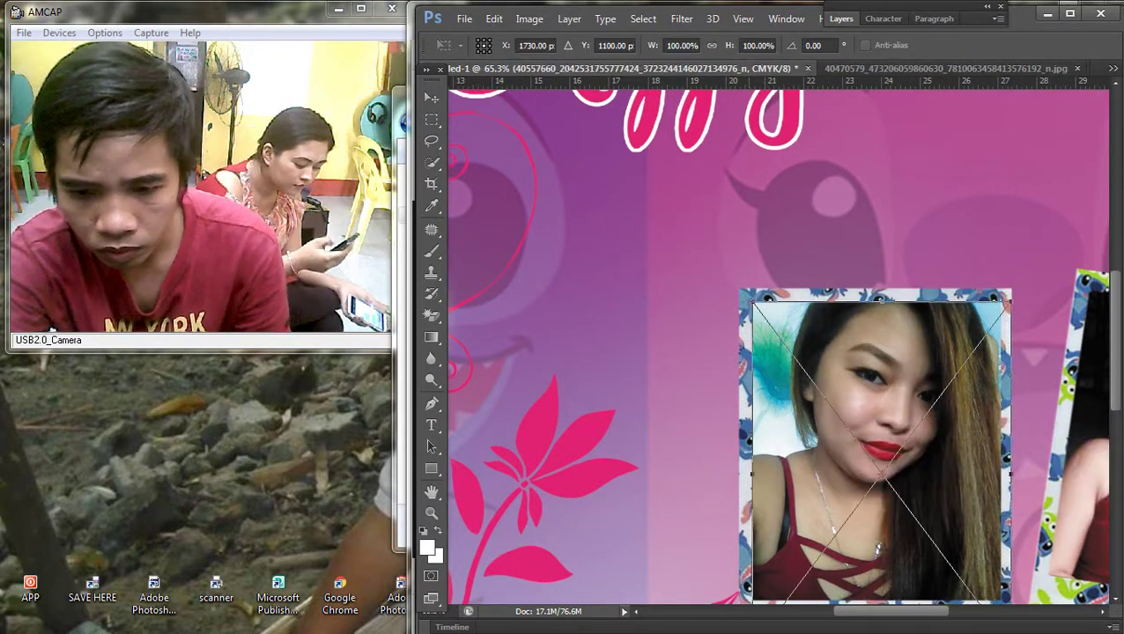
drag(748, 449, 745, 449)
key(Return)
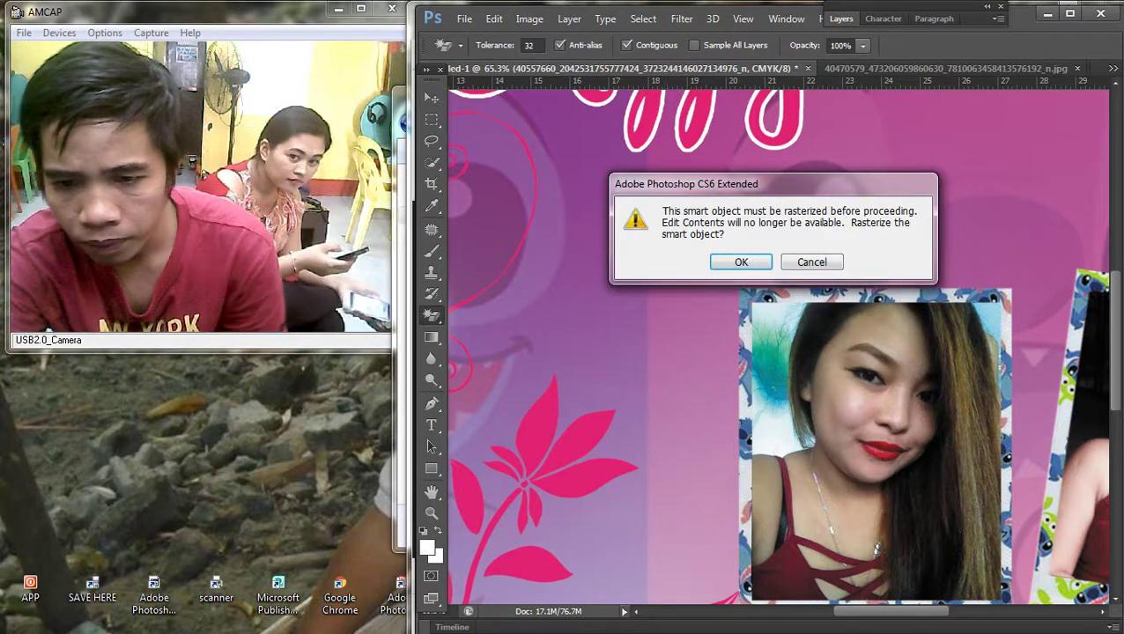
Step: Select the close-up photo layer beneath the Stitch frame
key(Escape)
scroll(889, 132, down, 1)
scroll(784, 343, down, 2)
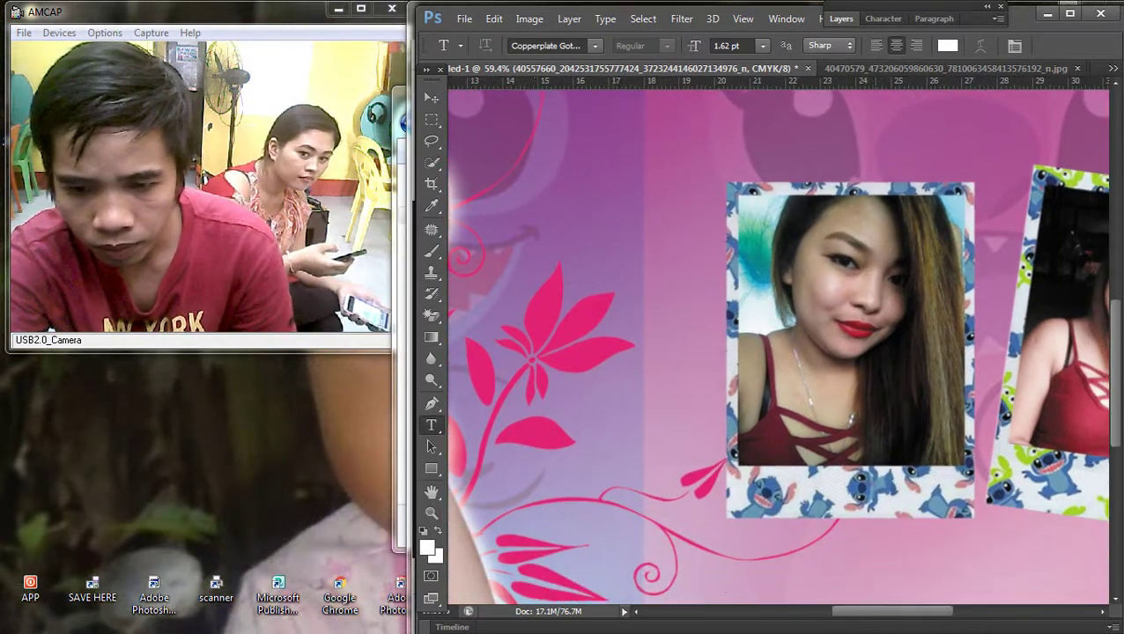
key(v)
right_click(812, 261)
click(846, 276)
key(ctrl+t)
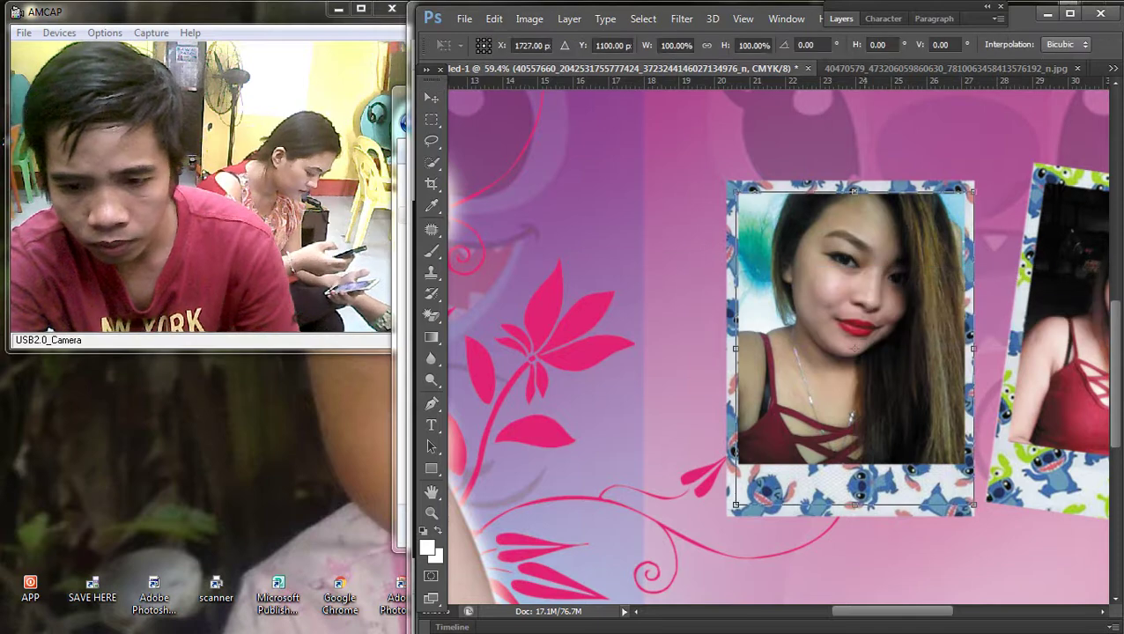
key(Return)
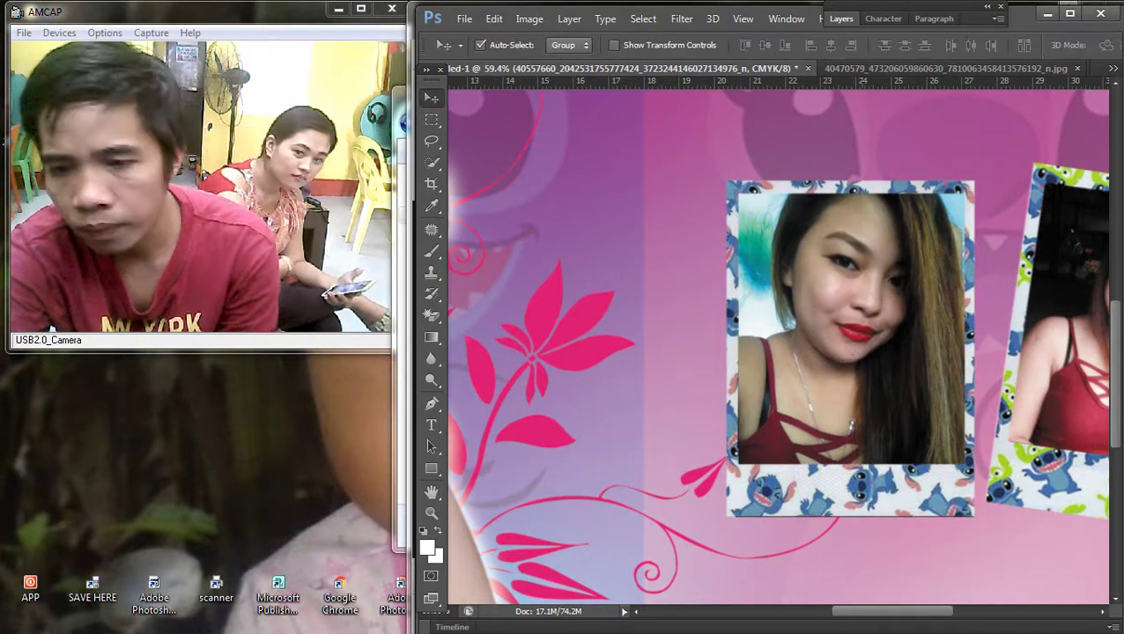
right_click(819, 294)
click(853, 301)
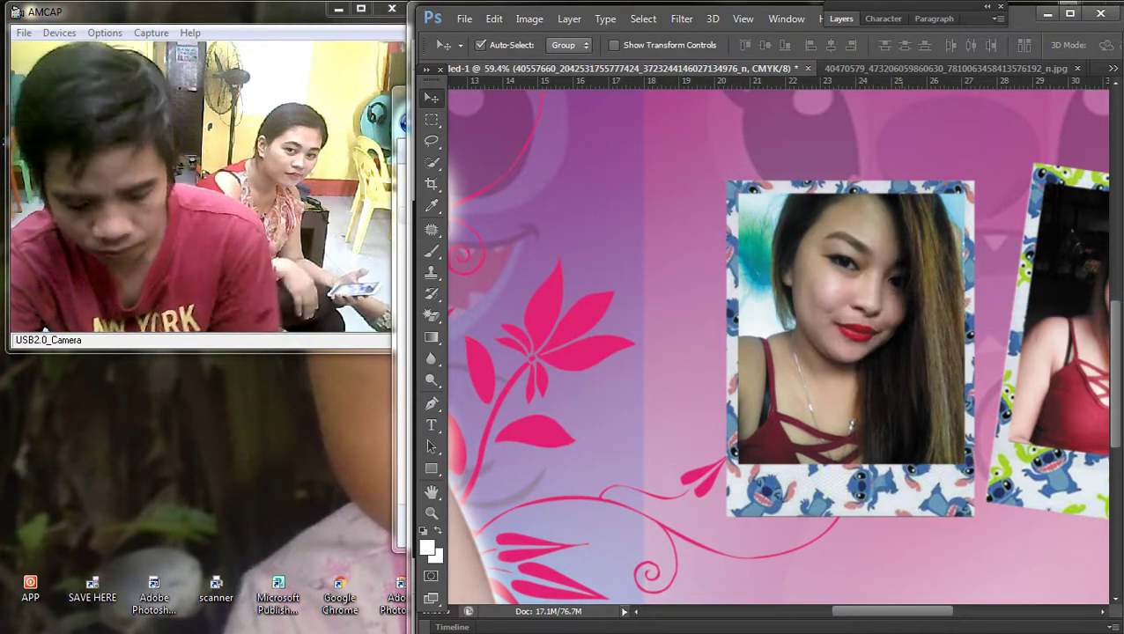
Step: Brighten the close-up photo with a Curves adjustment
key(ctrl+m)
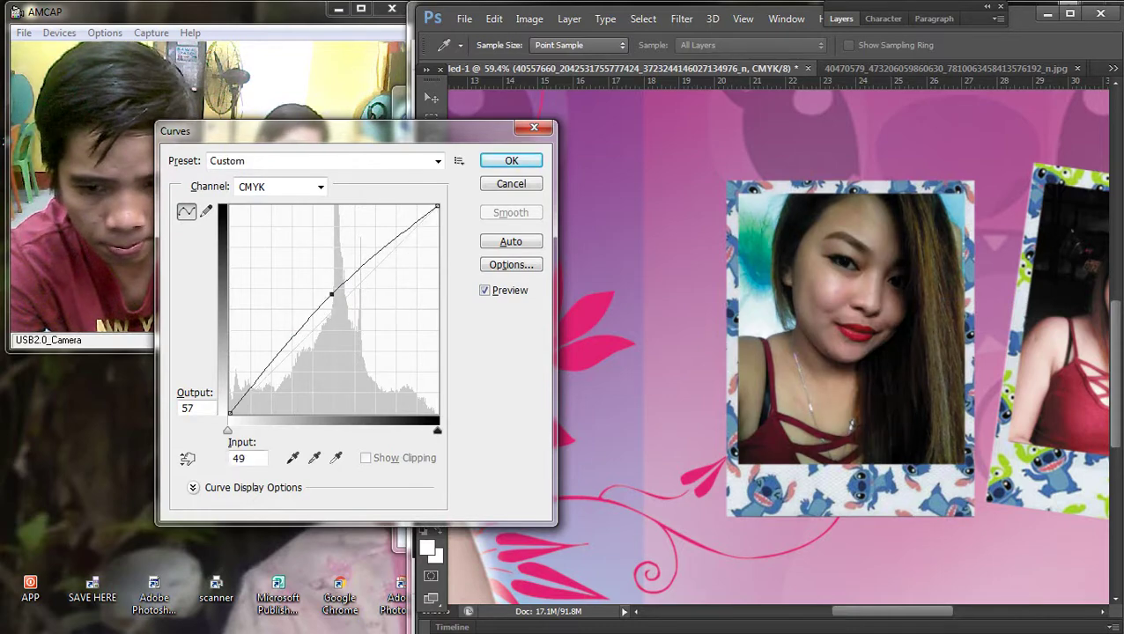
key(Right)
key(Right)
key(Right)
key(Down)
key(Down)
key(Down)
key(Down)
key(Return)
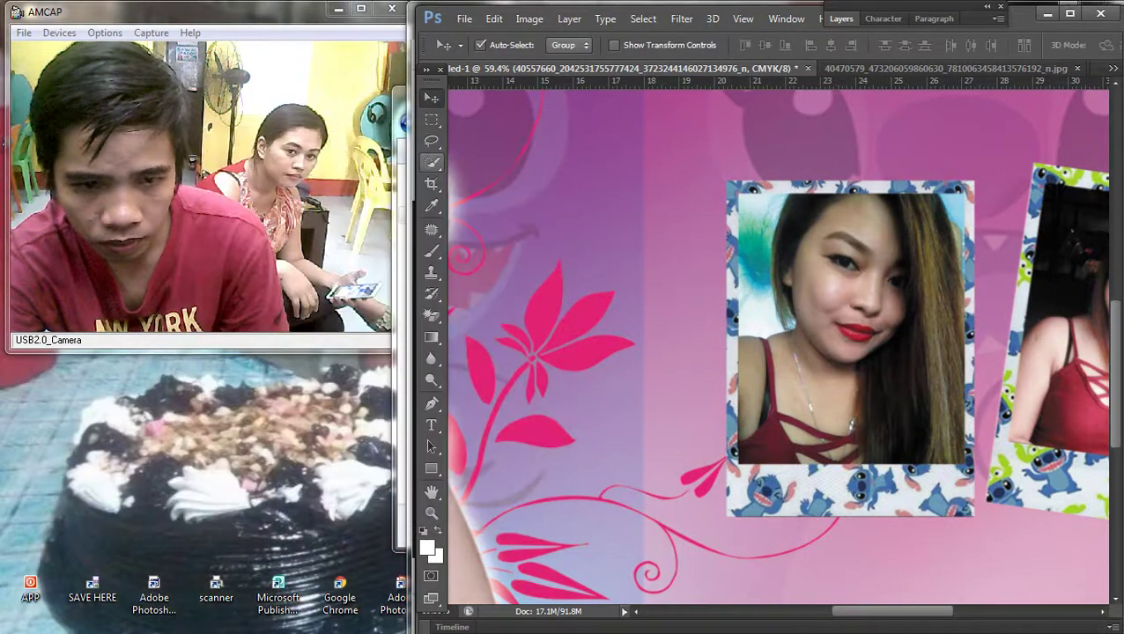
Step: Link Layer 5 (the Stitch frame) with the close-up photo layer again
key(ctrl+alt+a)
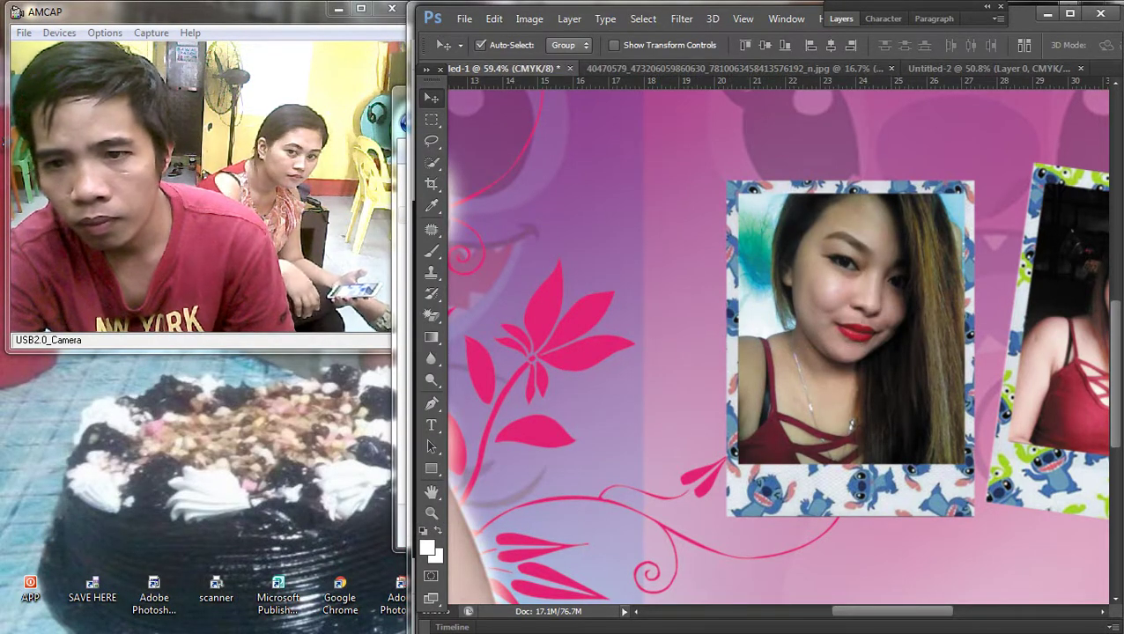
click(840, 19)
right_click(908, 116)
click(599, 320)
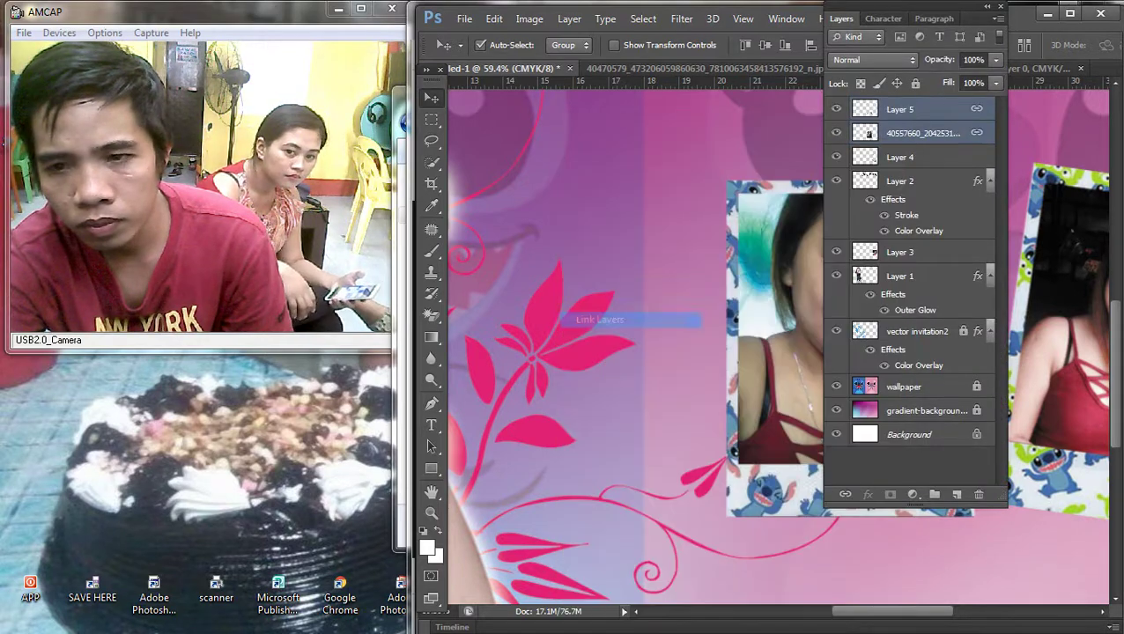
key(ctrl+0)
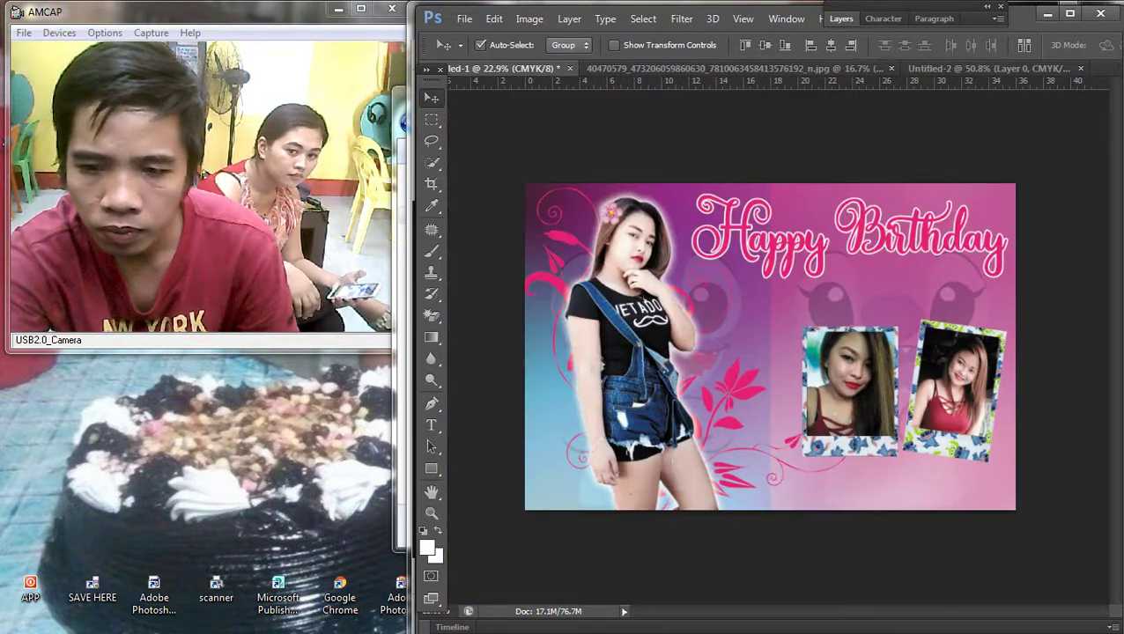
Step: Shift the framed photo left and rotate it about -1.6°
scroll(801, 349, up, 6)
drag(895, 393, 797, 419)
key(ctrl+t)
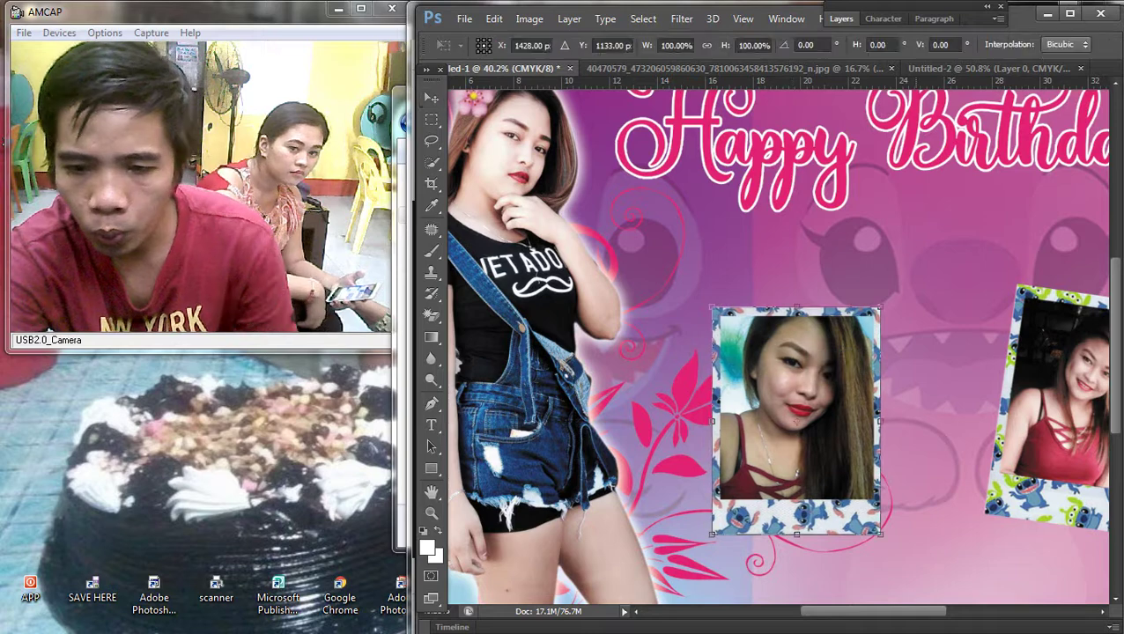
drag(949, 299, 944, 291)
key(Return)
Step: Position the tilted photo left of the second polaroid, below the title
drag(849, 411, 915, 378)
scroll(962, 416, down, 4)
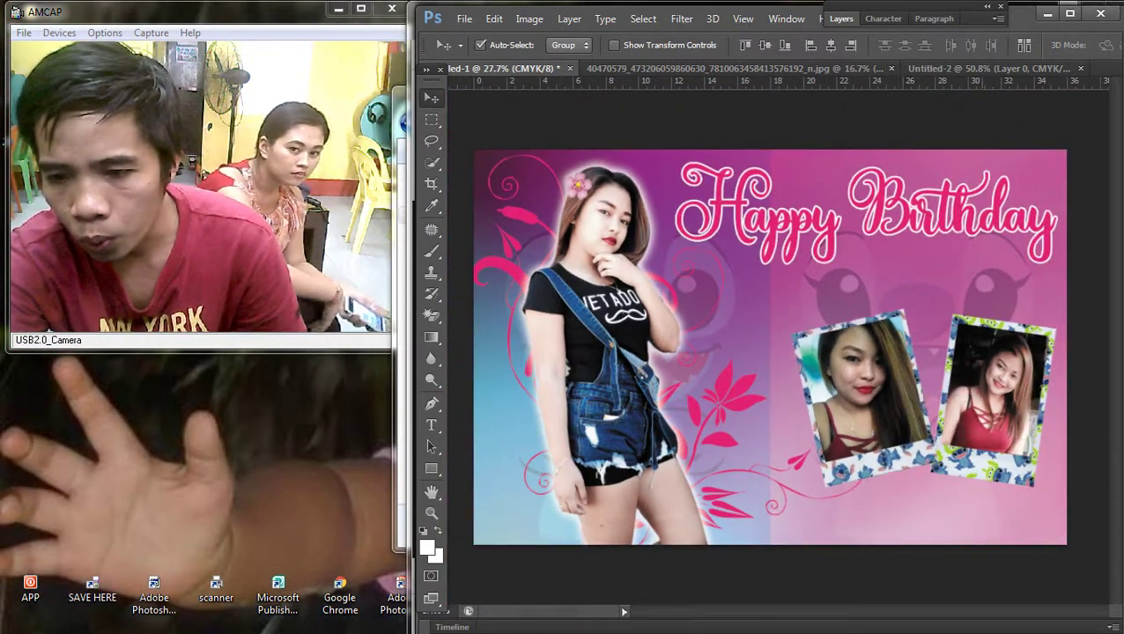
scroll(770, 347, up, 1)
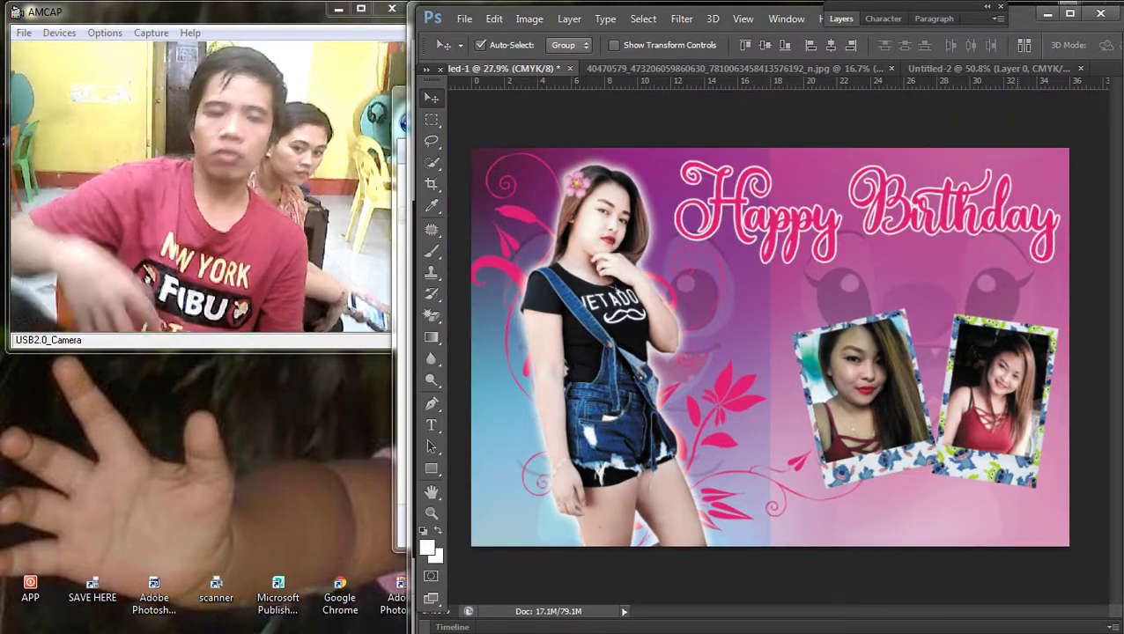
scroll(977, 388, up, 2)
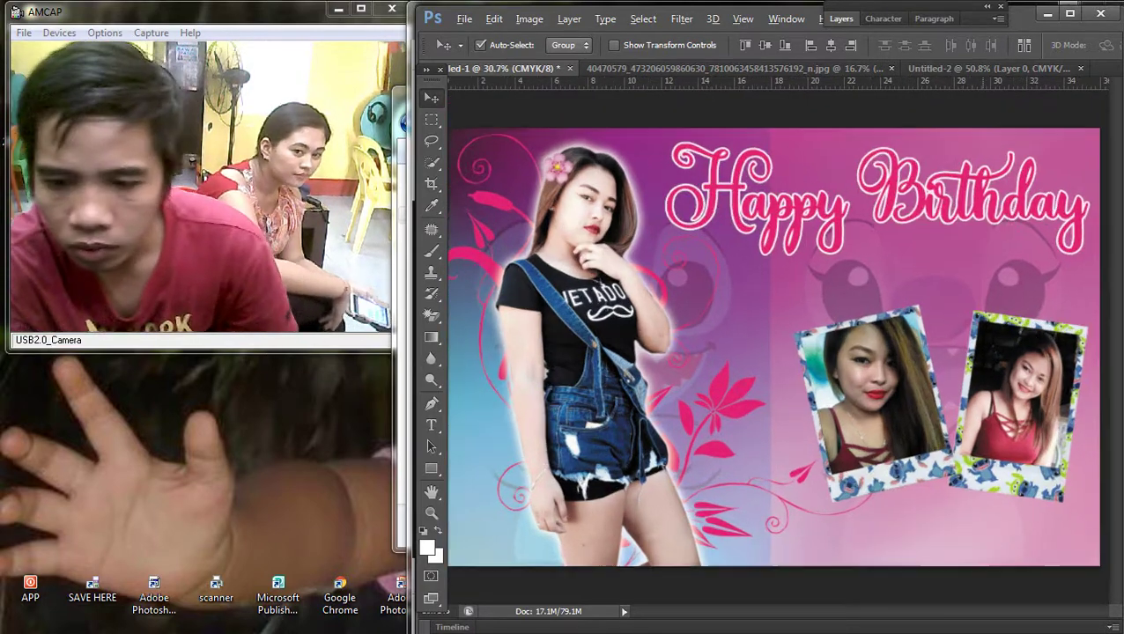
drag(911, 314, 797, 371)
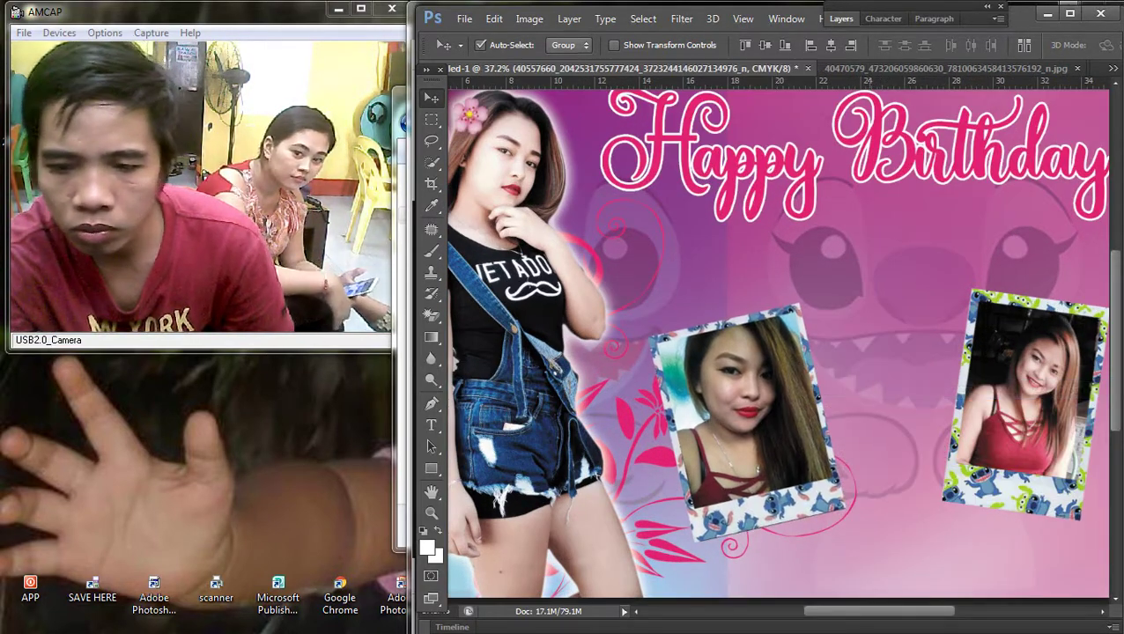
scroll(797, 372, up, 1)
scroll(797, 372, down, 3)
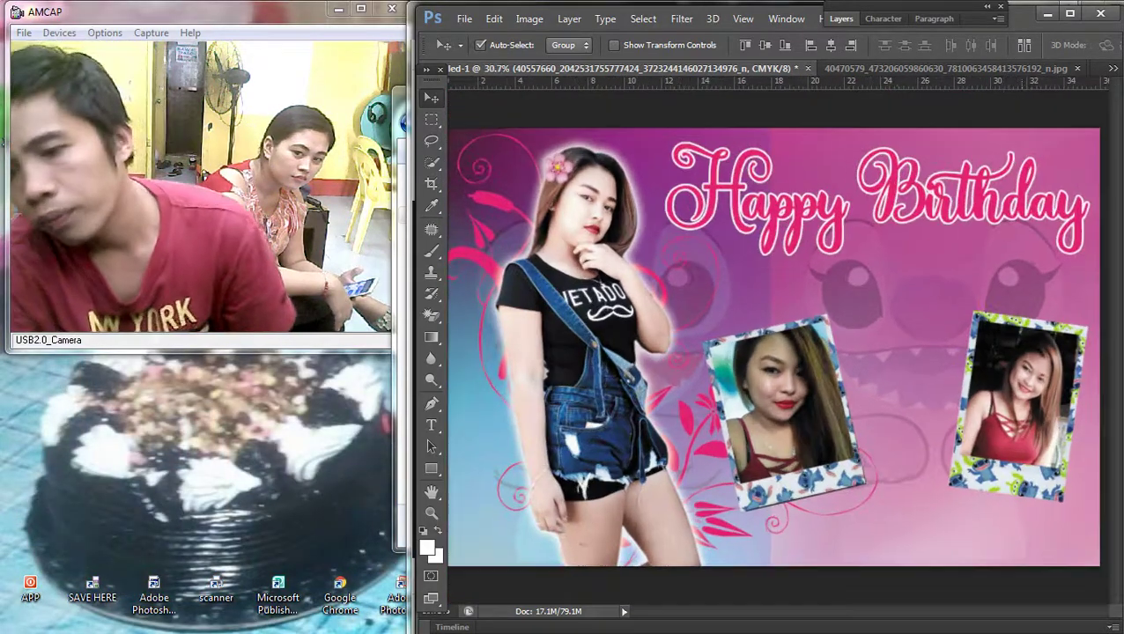
Step: Glance at the Stitch frame image search in Chrome, then return to the banner
click(1101, 110)
scroll(744, 326, up, 2)
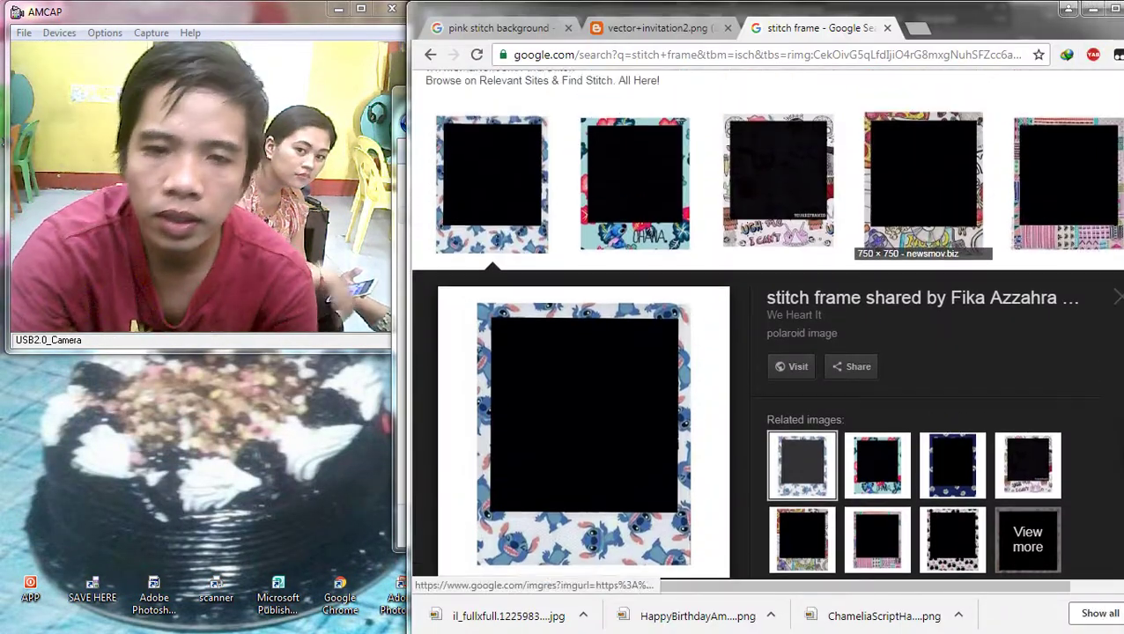
click(1088, 11)
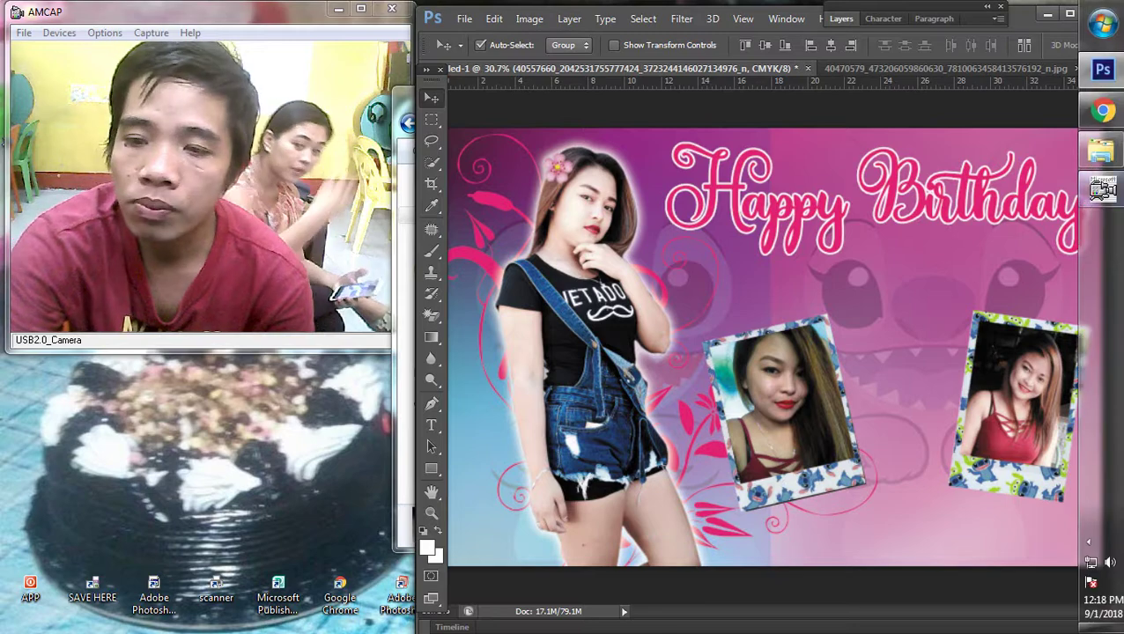
Step: Open the full-length shutter photo from the Downloads folder
click(952, 101)
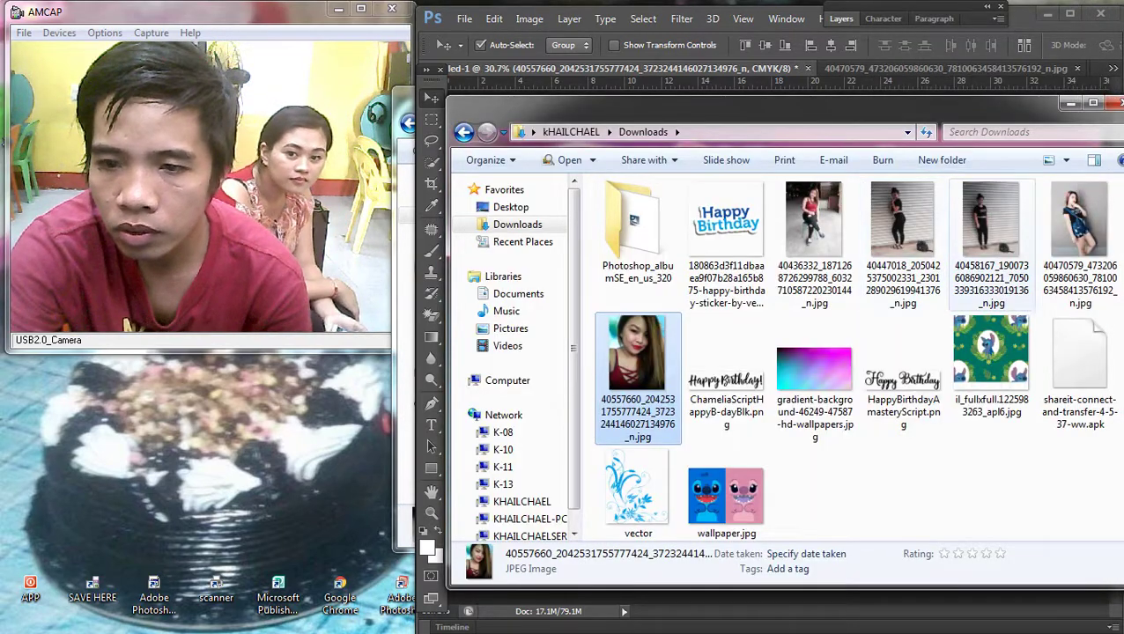
click(991, 224)
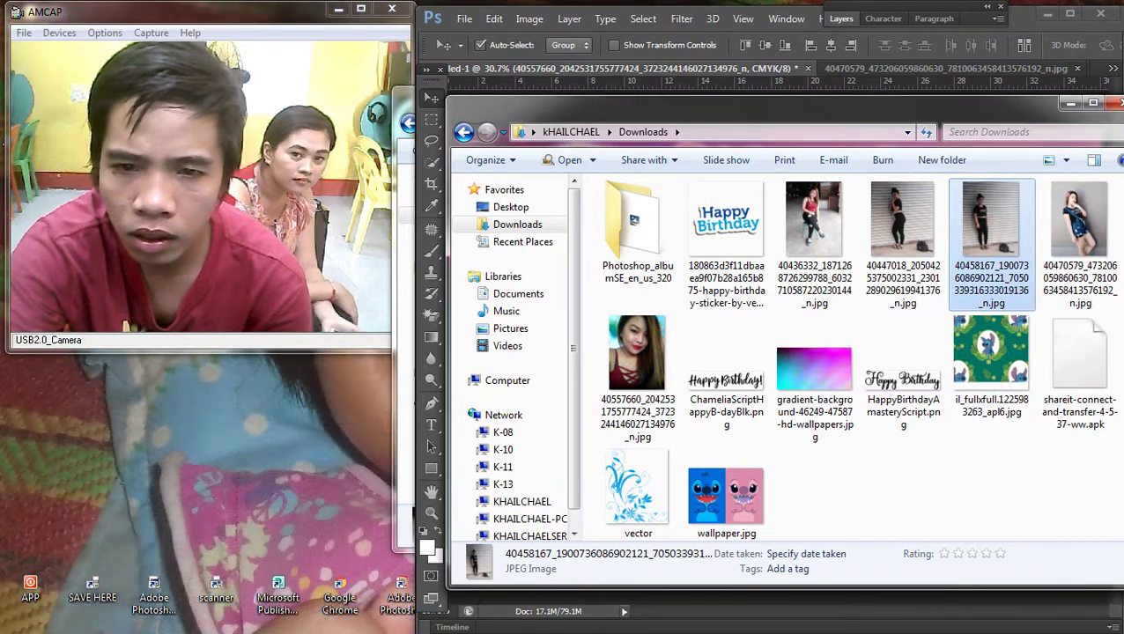
key(alt+F4)
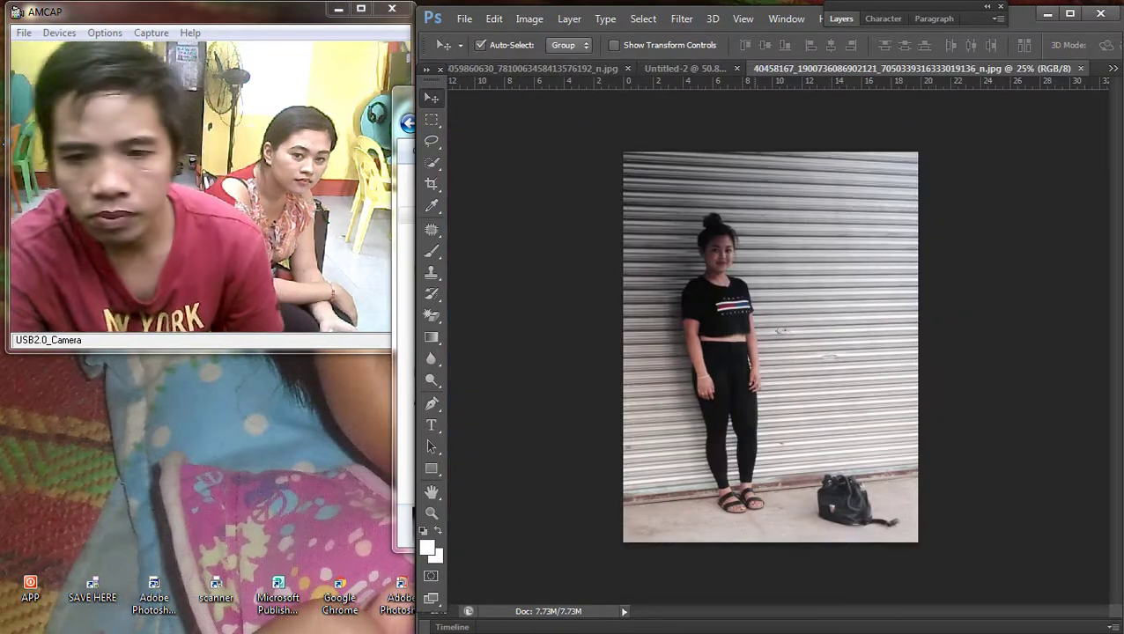
scroll(691, 308, up, 2)
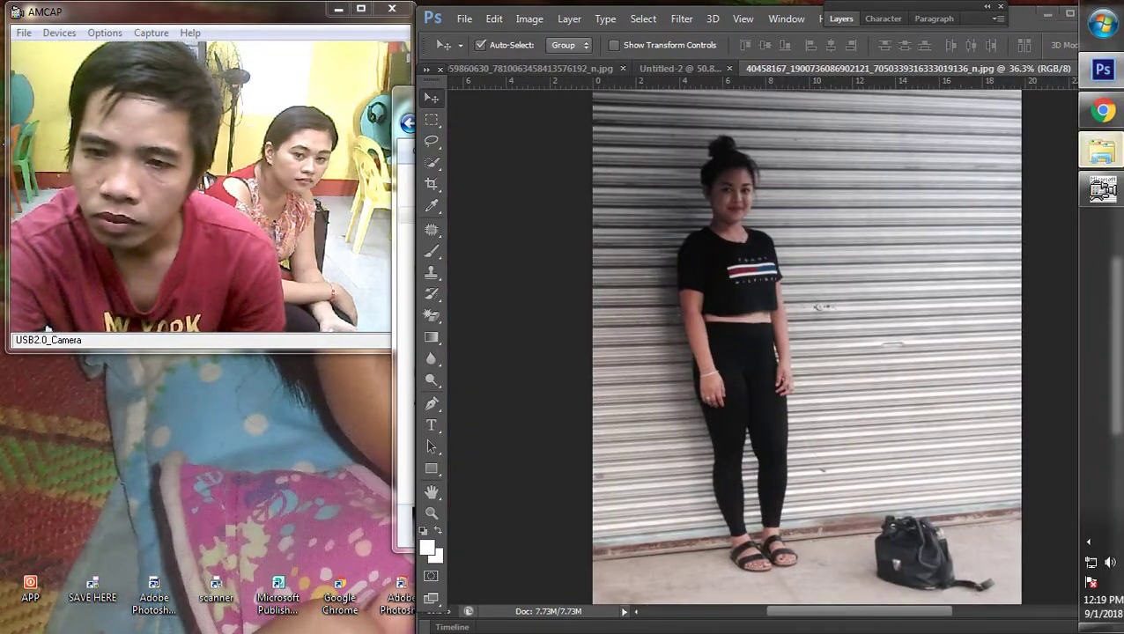
mouse_move(1100, 151)
click(971, 218)
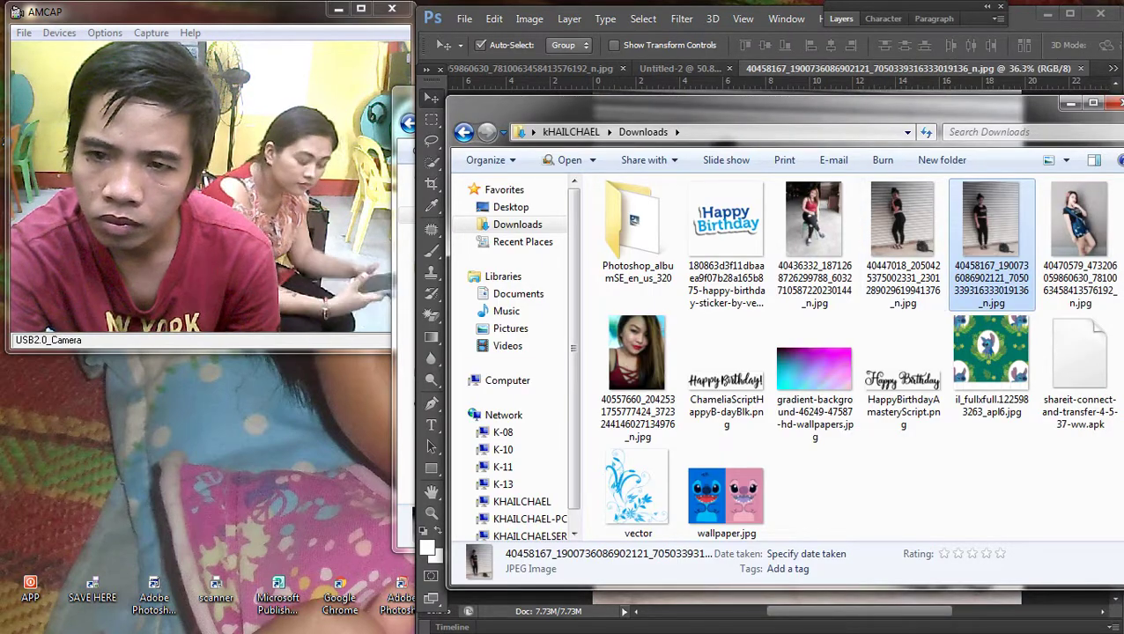
key(alt+Tab)
scroll(748, 493, up, 2)
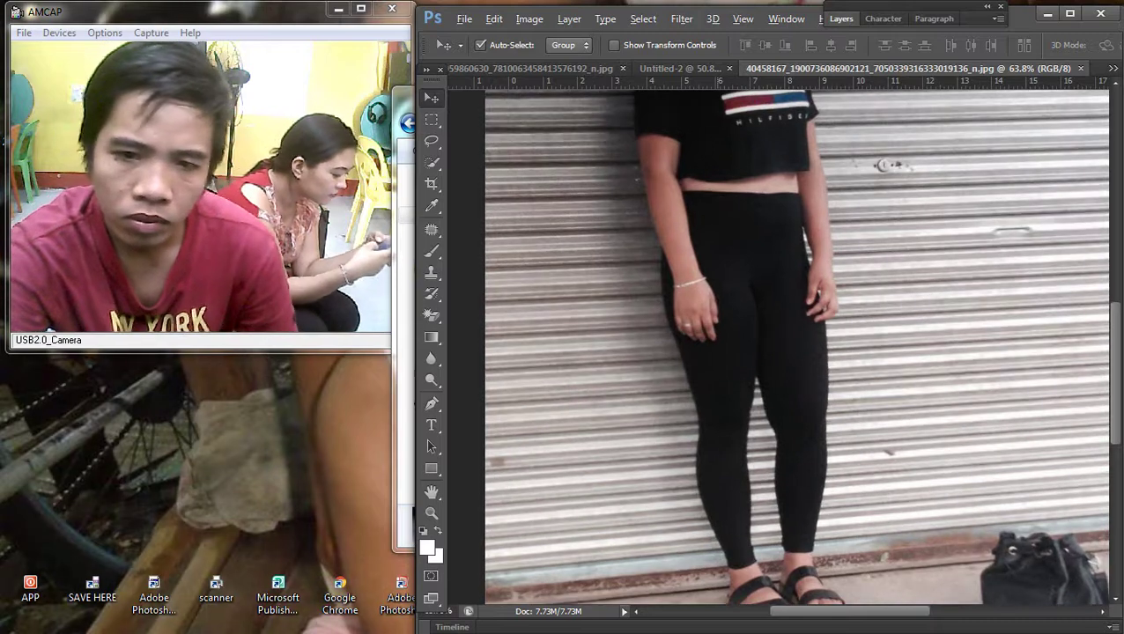
scroll(749, 493, down, 3)
Step: Select all of the shutter photo and switch back to the Happy Birthday design
key(ctrl+a)
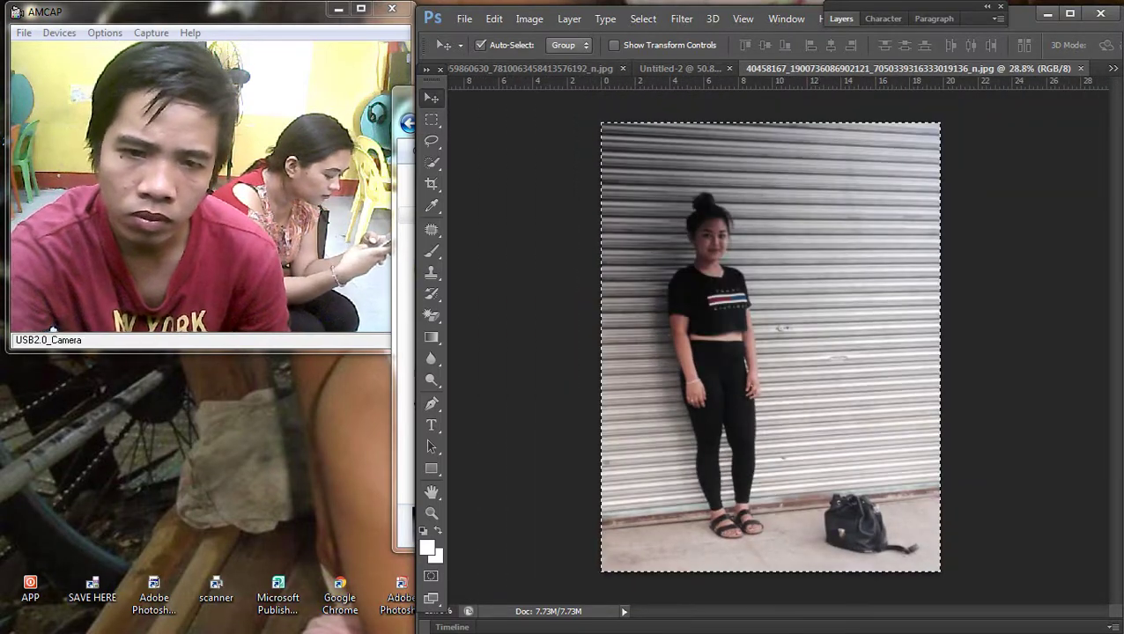
key(ctrl+Tab)
key(ctrl+Tab)
key(ctrl+Tab)
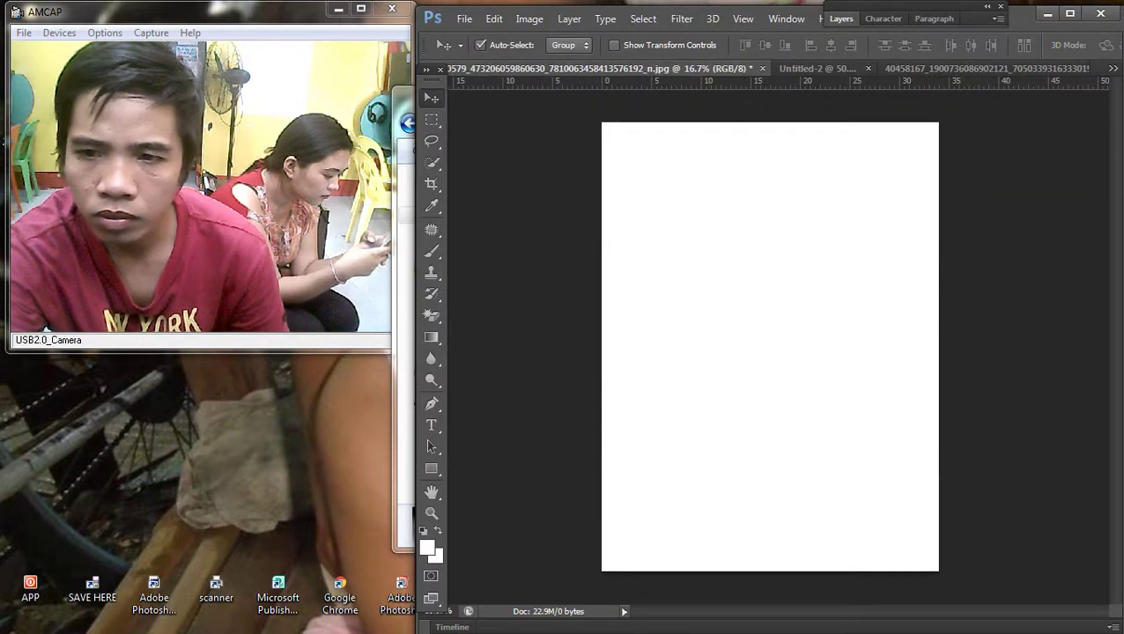
click(1114, 68)
click(810, 74)
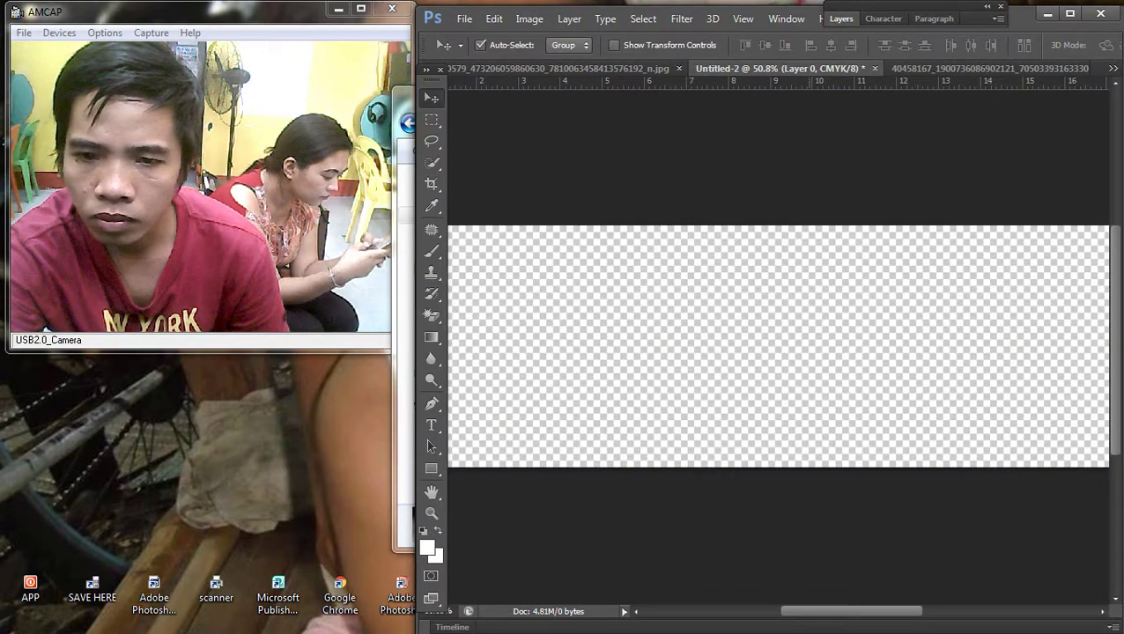
click(1113, 67)
click(827, 76)
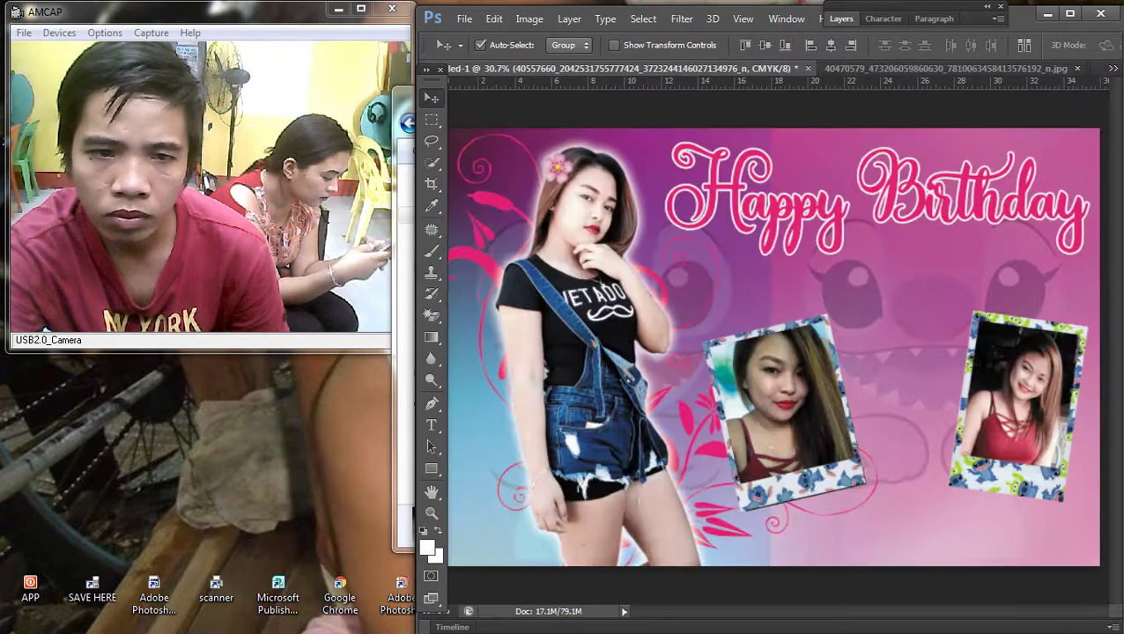
click(464, 18)
Step: Save the banner as 'stictch 17th birthday.psd' in the 2018 folder on Local Disk (D:)
click(502, 215)
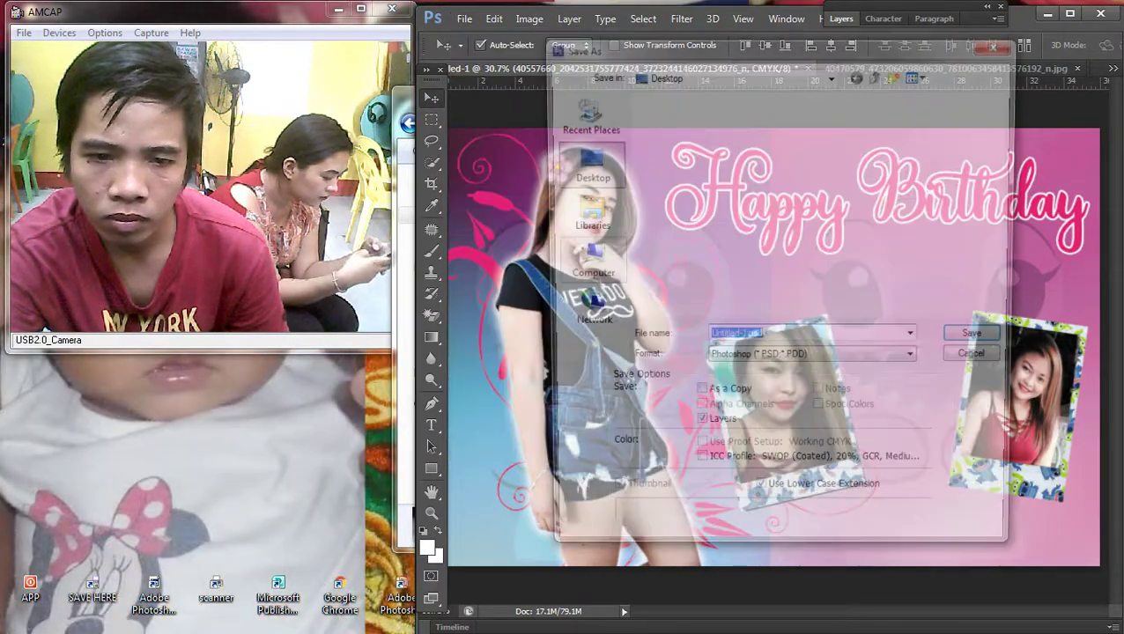
click(583, 264)
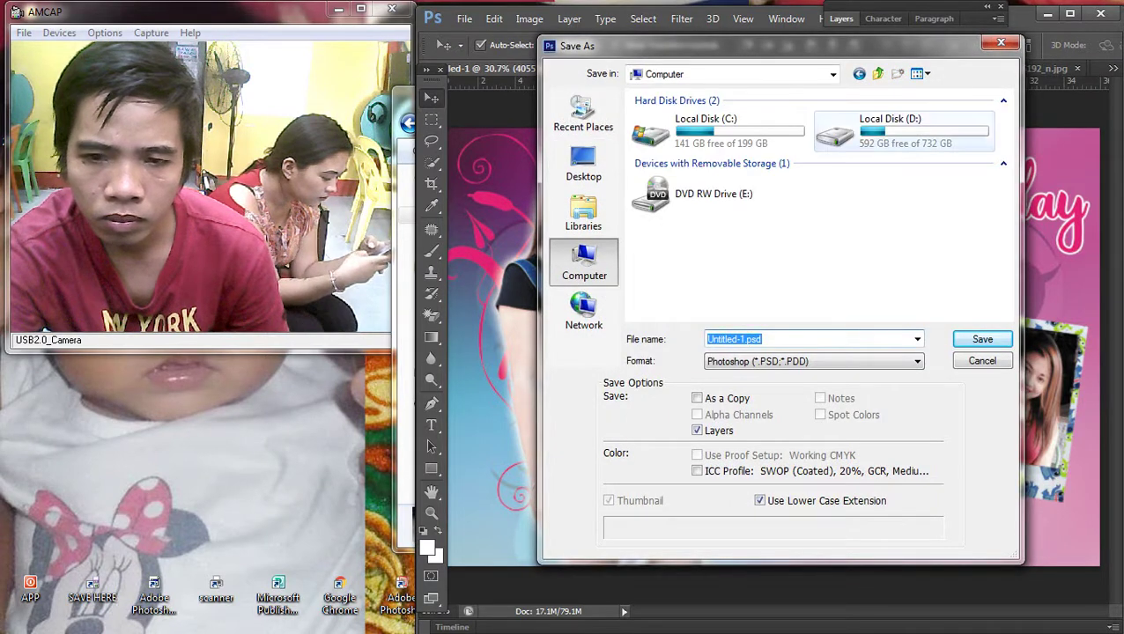
double_click(881, 124)
double_click(749, 117)
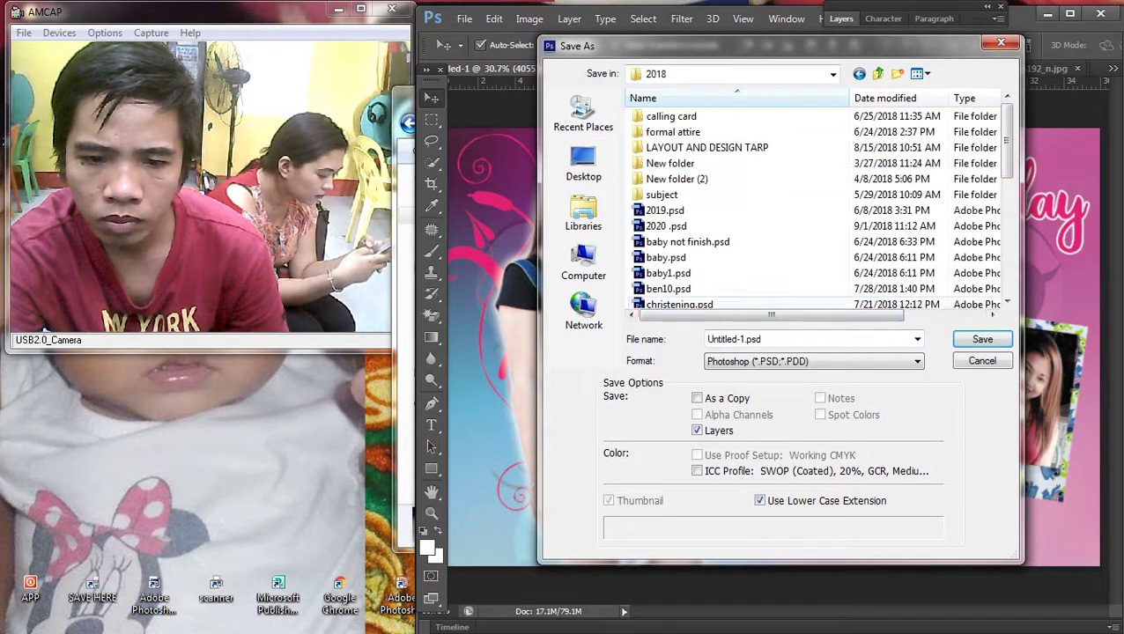
text(stict b)
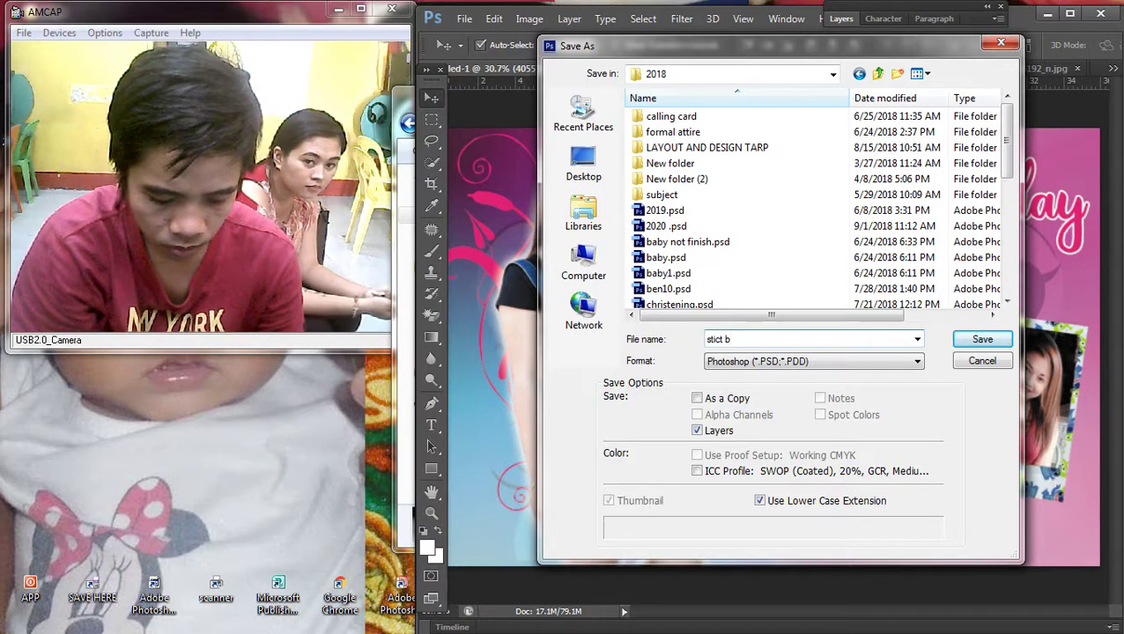
key(BackSpace)
key(BackSpace)
key(BackSpace)
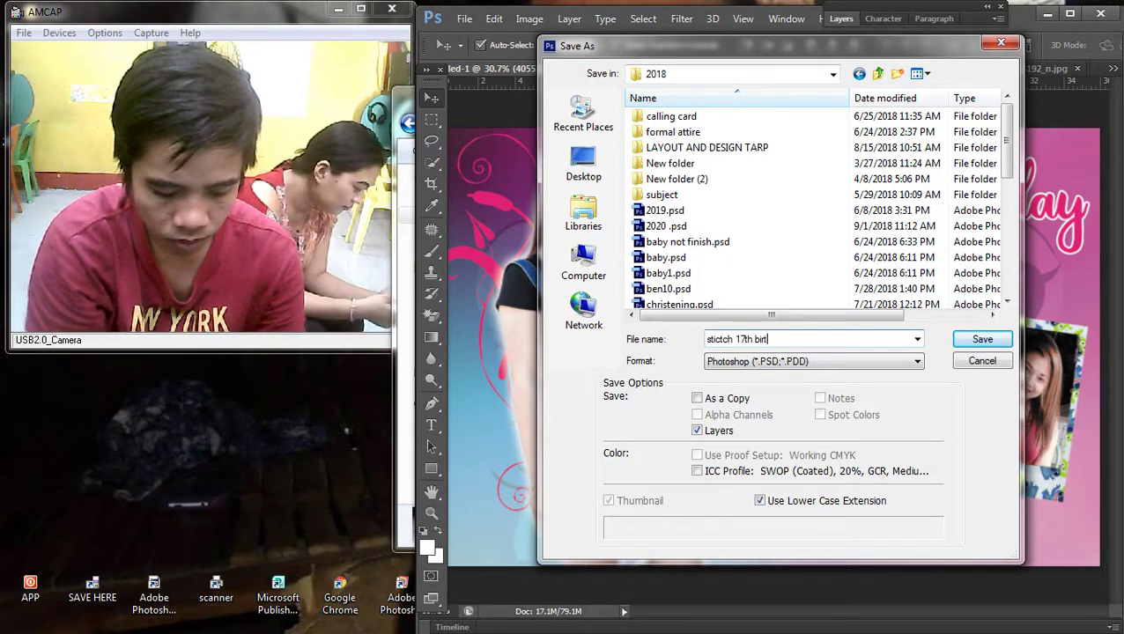
key(Return)
key(Return)
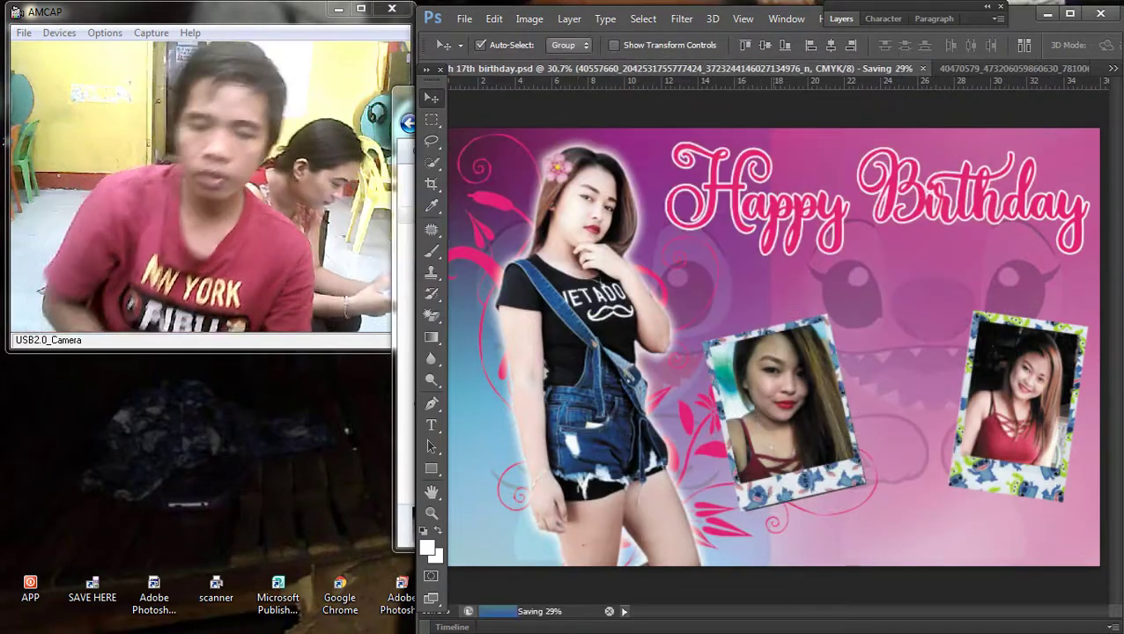
Step: Bring the shutter photo into the banner and move it to the right half
scroll(770, 348, up, 1)
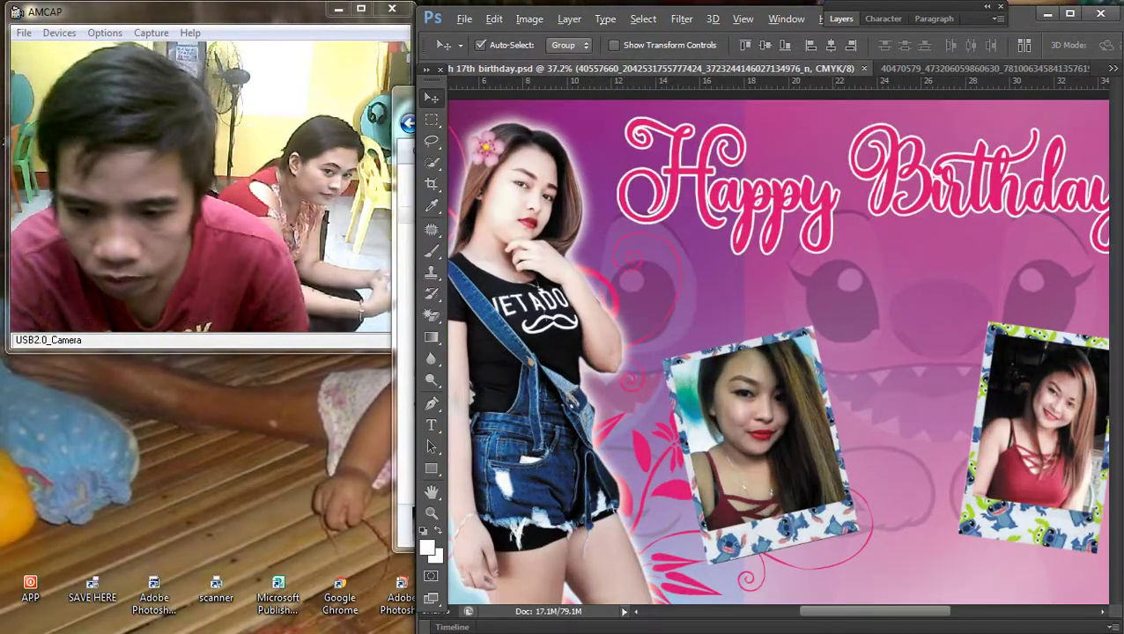
scroll(770, 348, down, 2)
mouse_move(1120, 352)
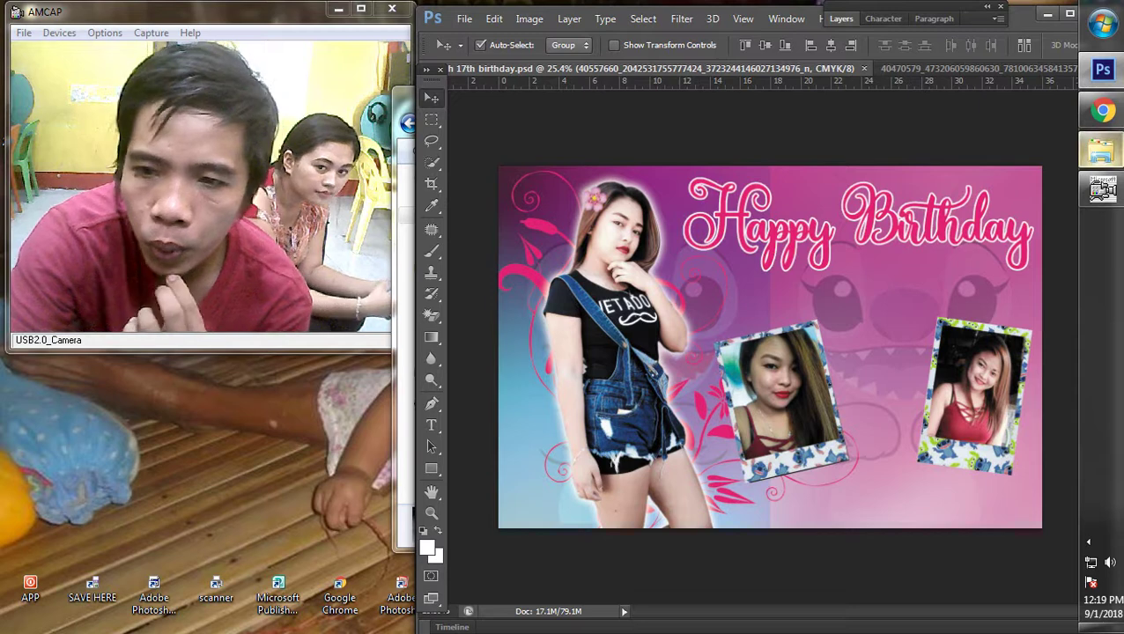
mouse_move(1101, 152)
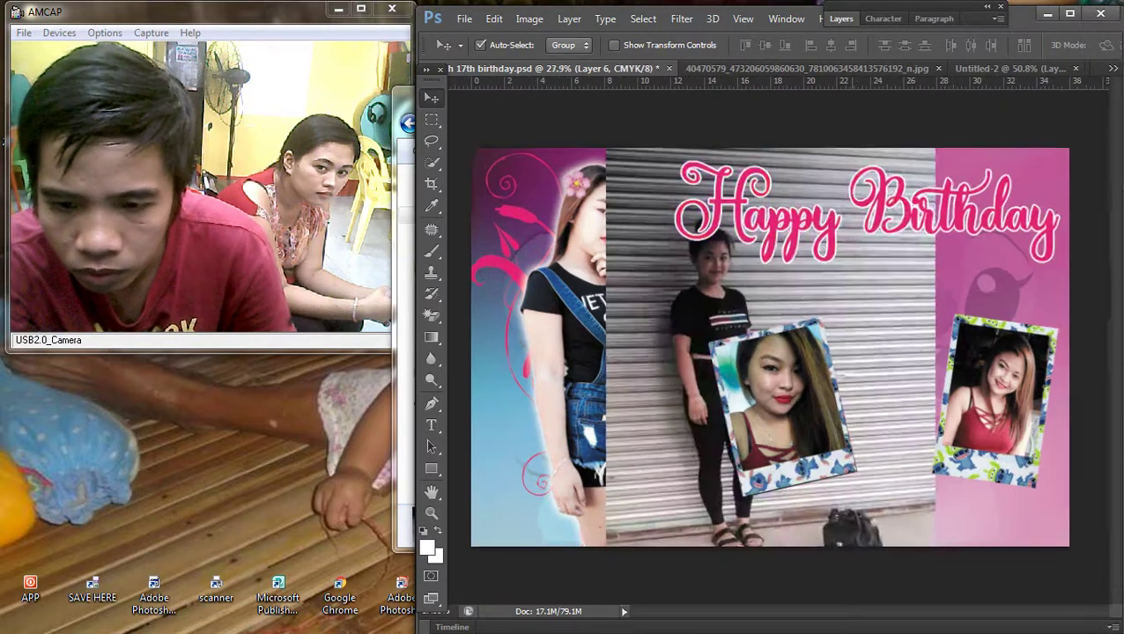
scroll(799, 405, up, 1)
drag(700, 273, 910, 236)
scroll(909, 236, down, 1)
scroll(767, 348, down, 3)
Step: Scale the shutter photo to about 85% and nudge it up and right
key(ctrl+t)
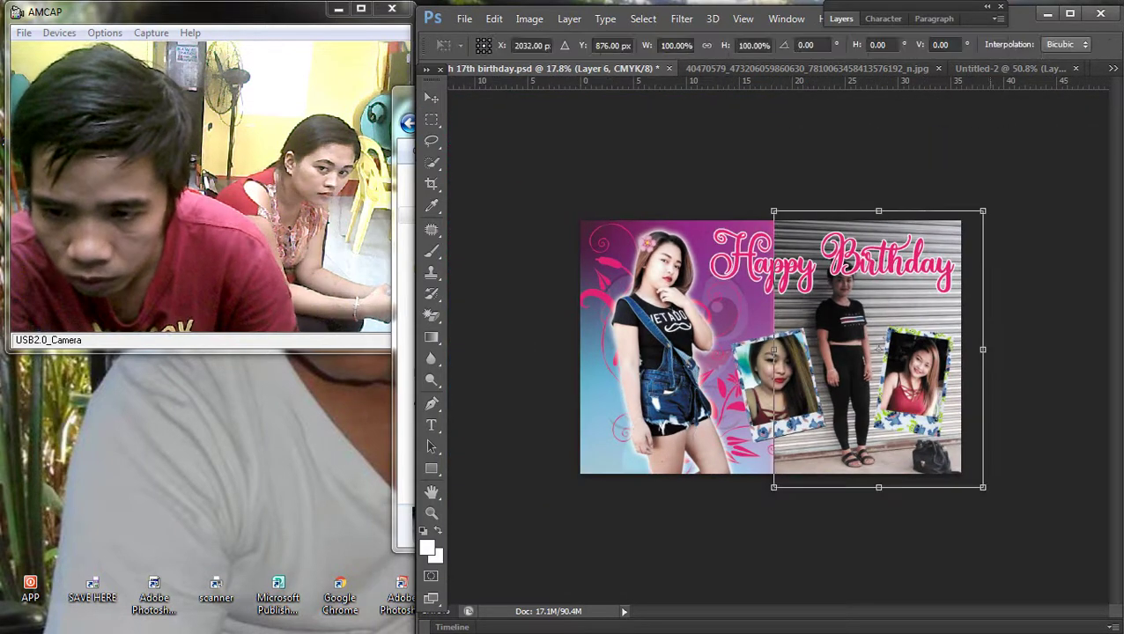
drag(983, 211, 951, 253)
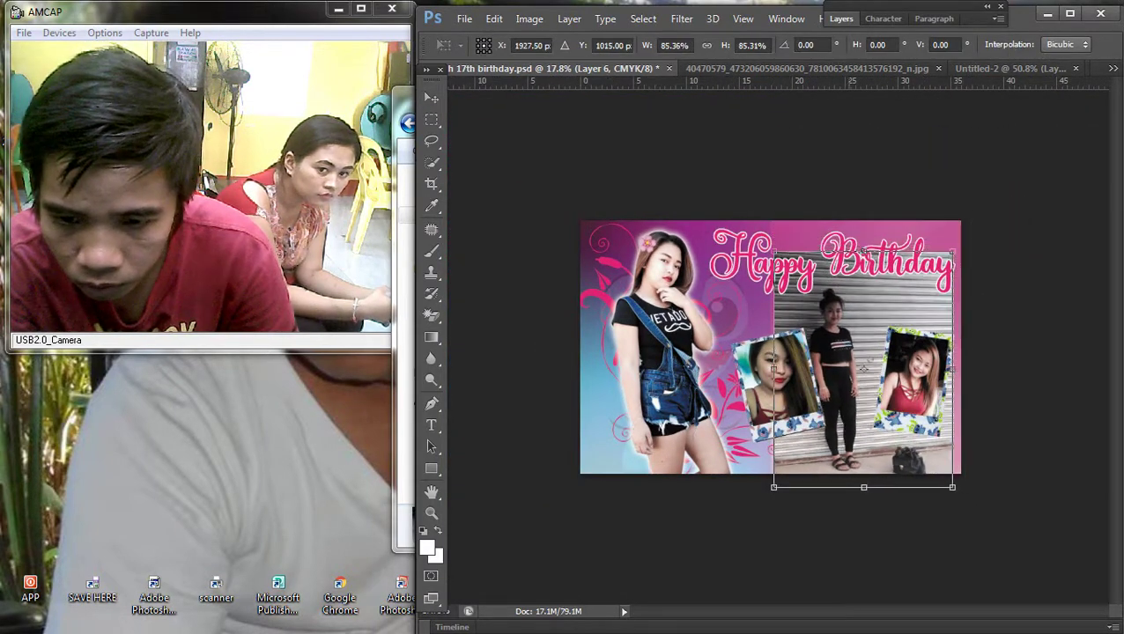
drag(863, 367, 879, 363)
key(Return)
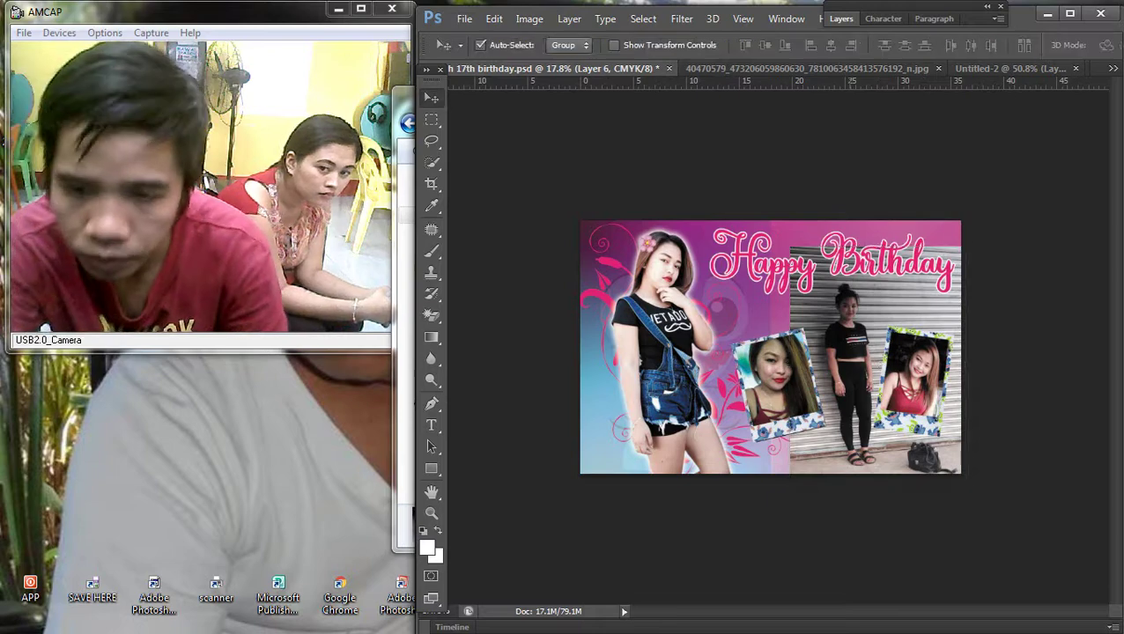
scroll(879, 363, up, 2)
key(p)
scroll(881, 397, up, 8)
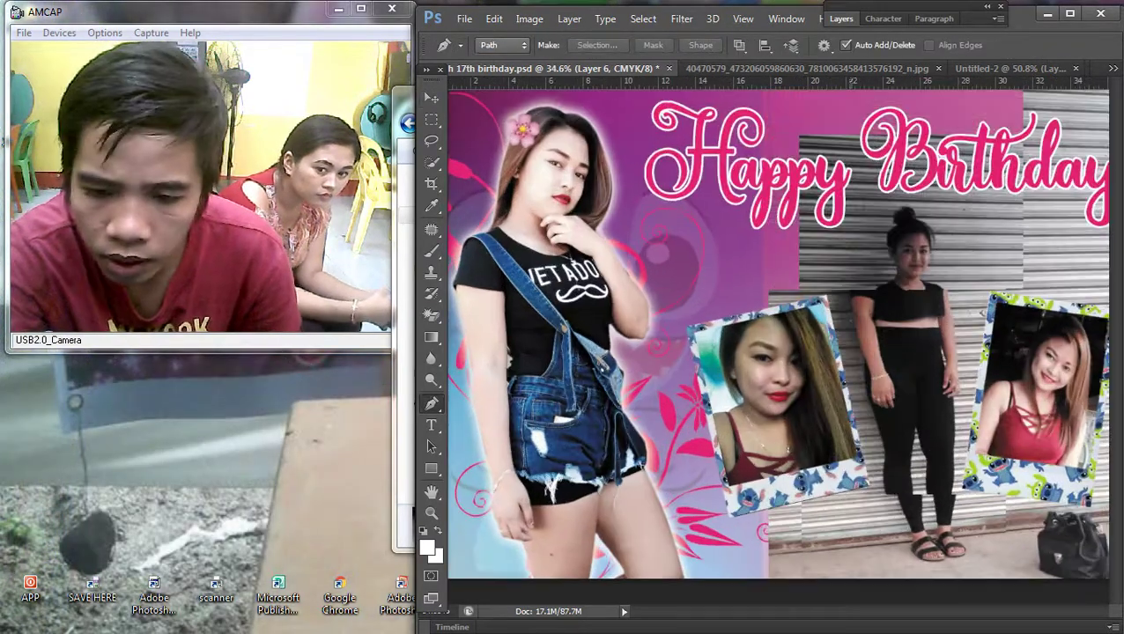
Step: Add Pen anchors beside the girl's left ankle and up her left leg
scroll(775, 352, up, 1)
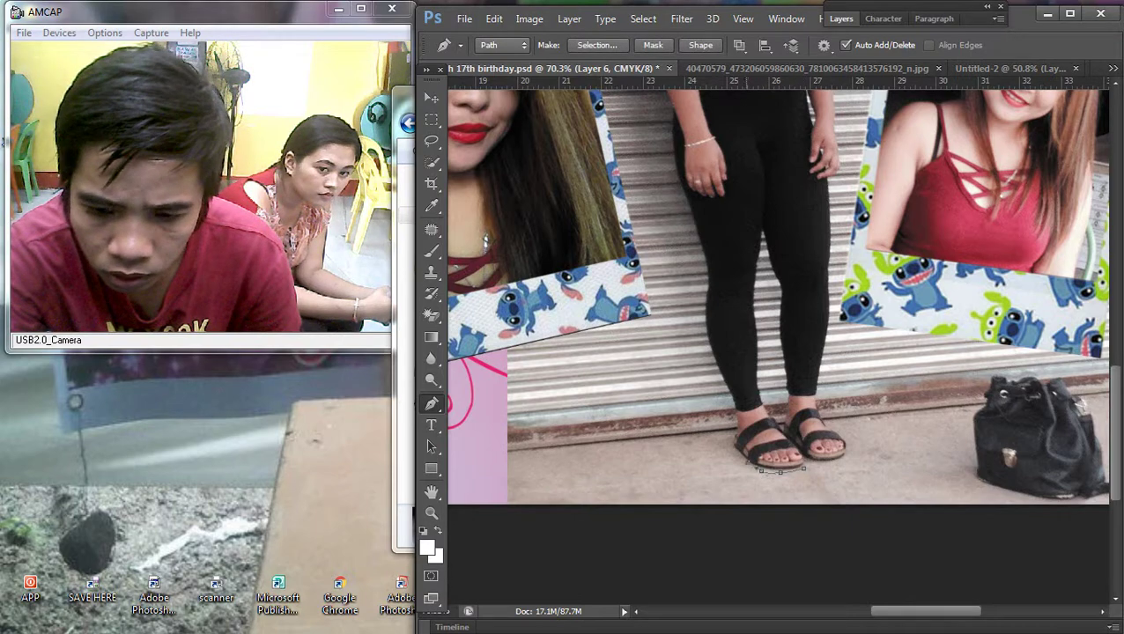
scroll(781, 469, up, 4)
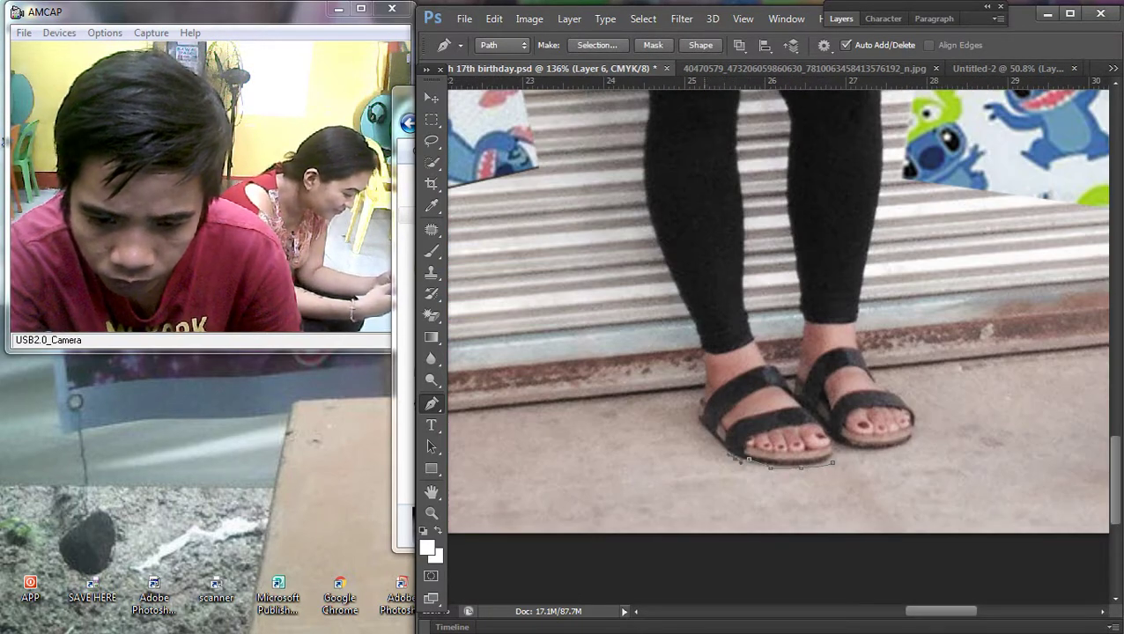
click(702, 384)
click(701, 346)
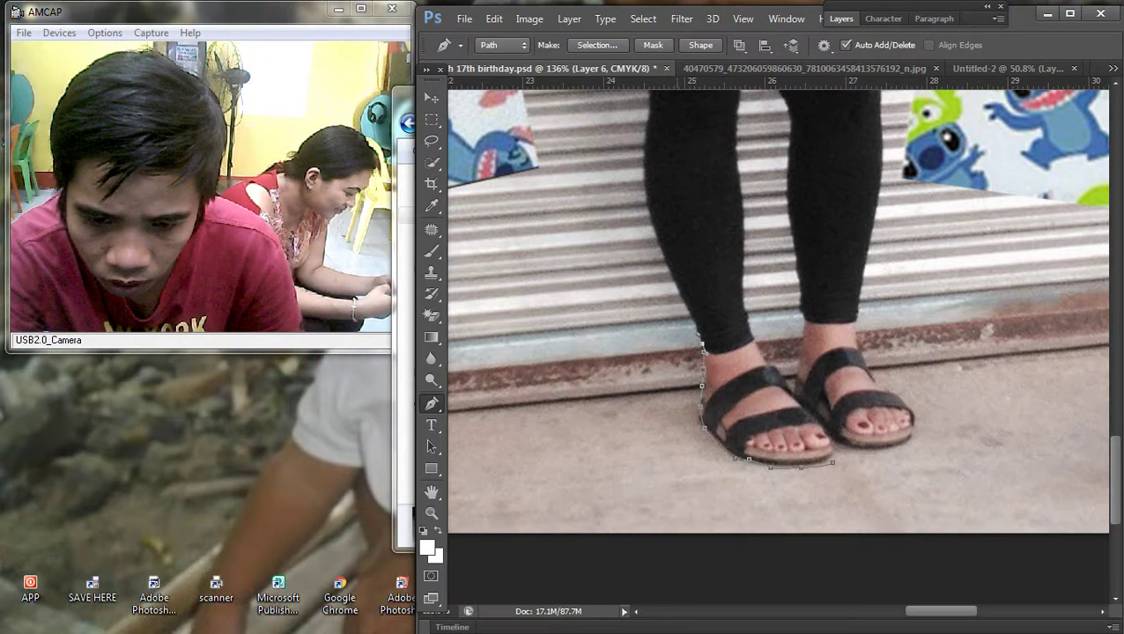
scroll(748, 281, down, 3)
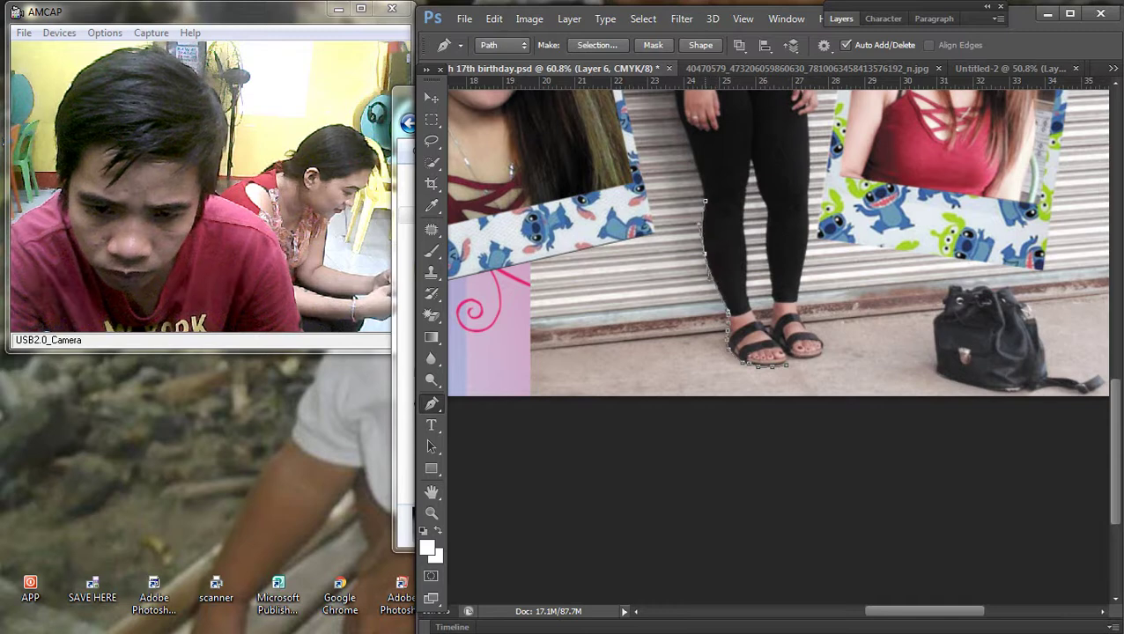
Step: Undo the misplaced anchor and extend the path over her hair bun
scroll(780, 308, up, 3)
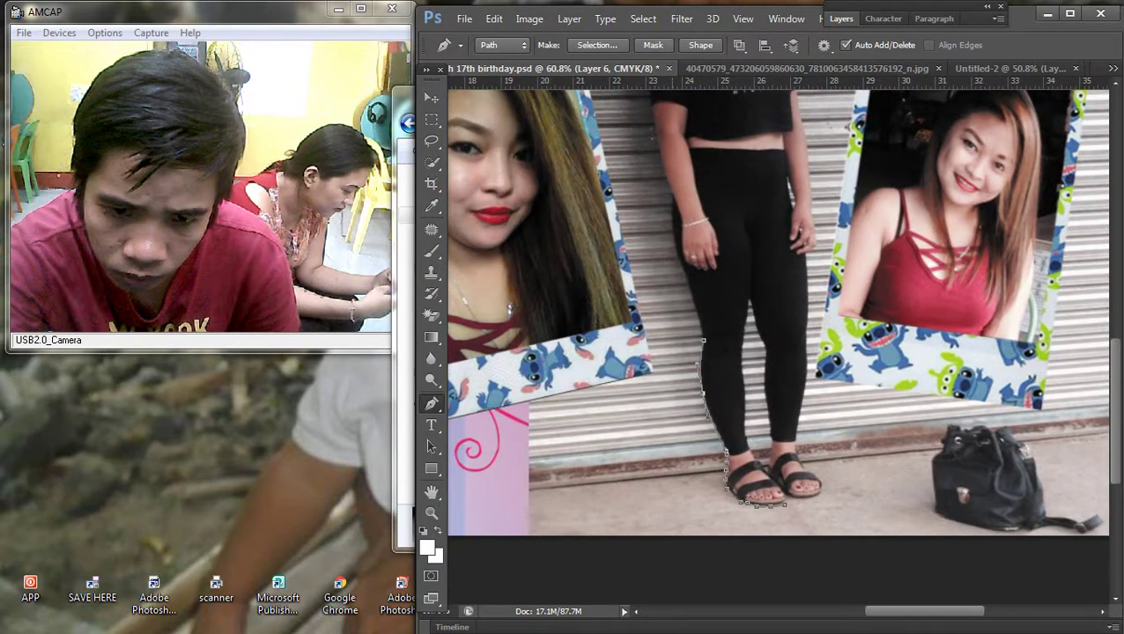
scroll(780, 308, up, 4)
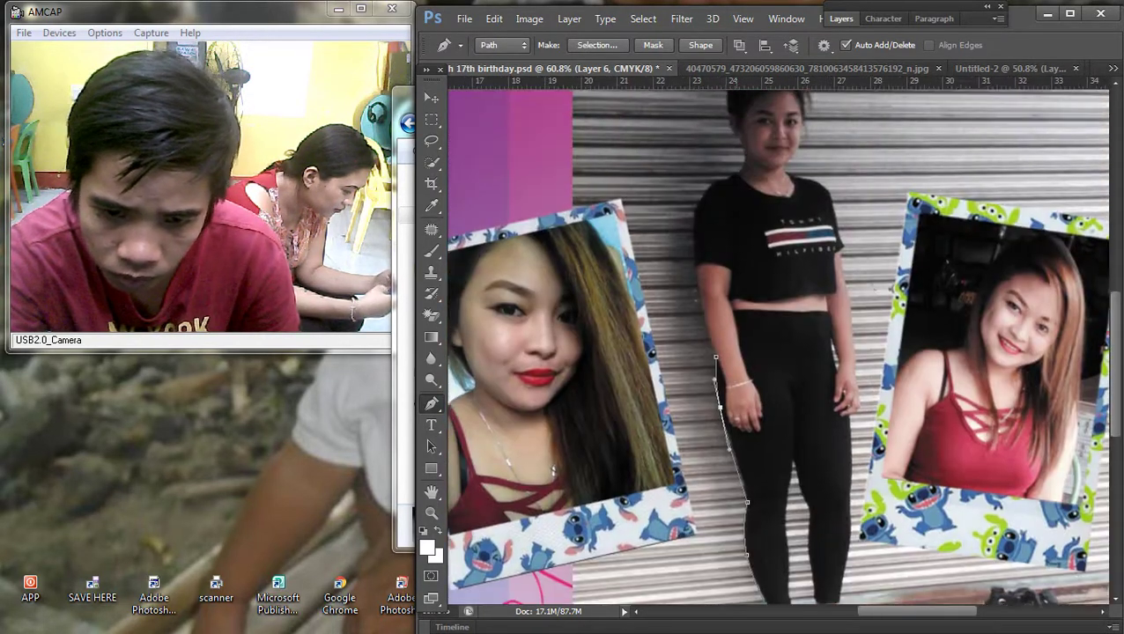
scroll(781, 341, up, 1)
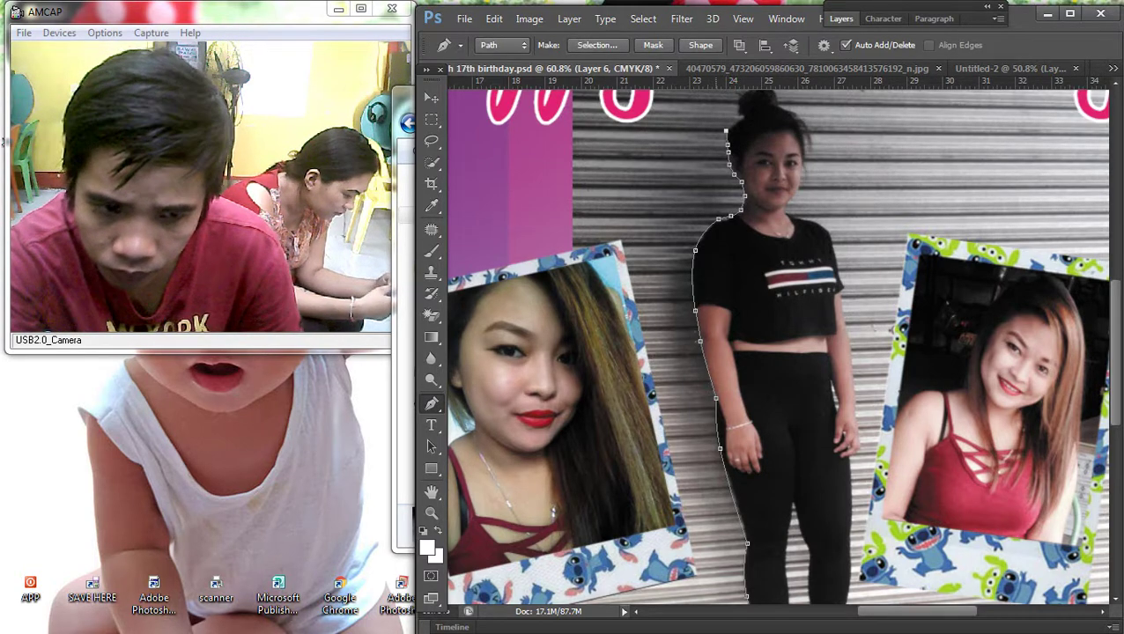
scroll(736, 106, up, 4)
key(ctrl+z)
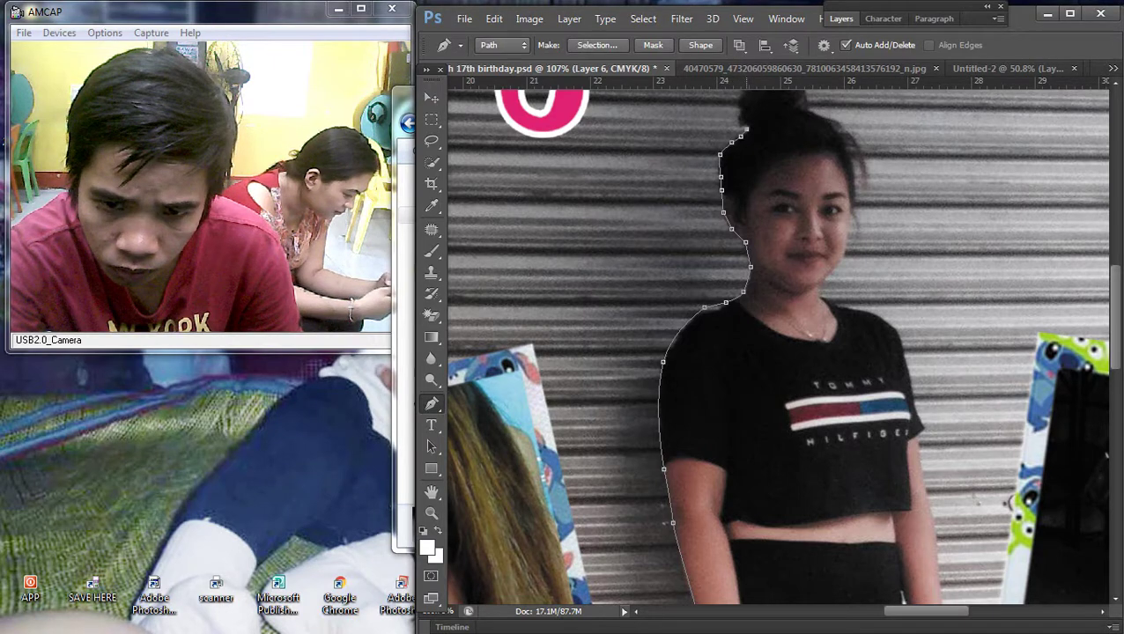
drag(740, 110, 736, 258)
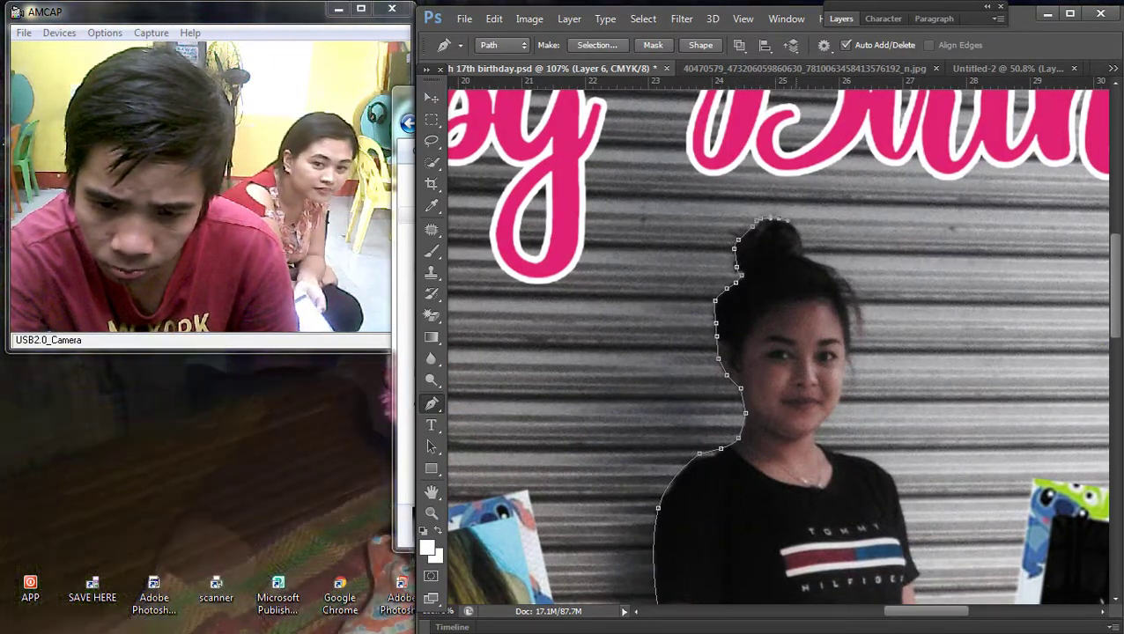
drag(797, 229, 801, 236)
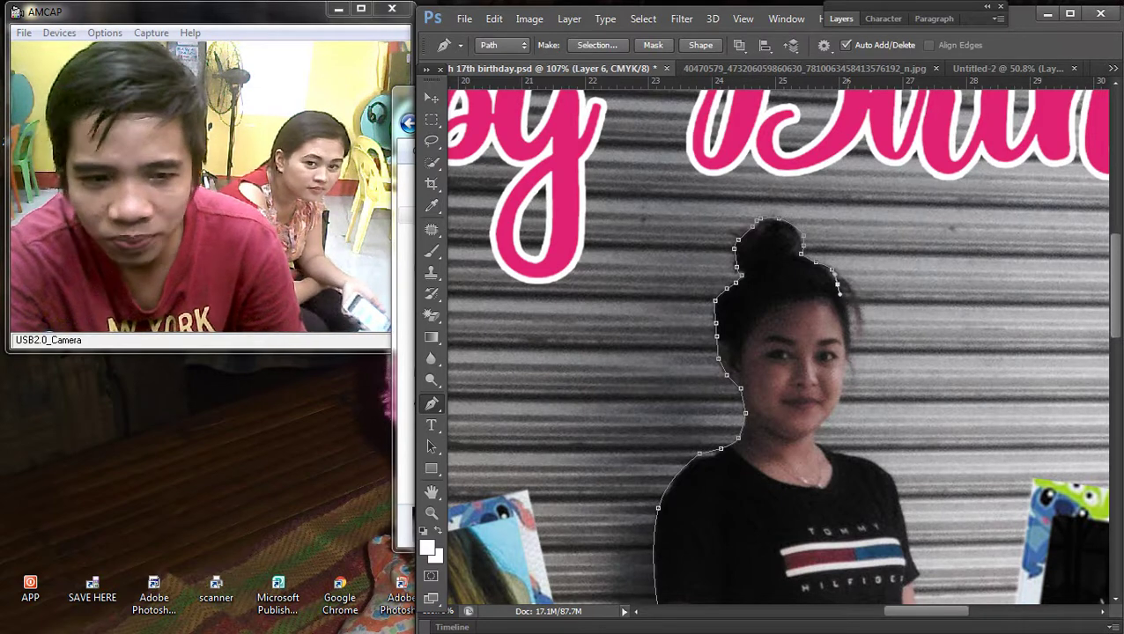
Step: Continue the pen outline down the right of her hair and along the leggings
click(849, 333)
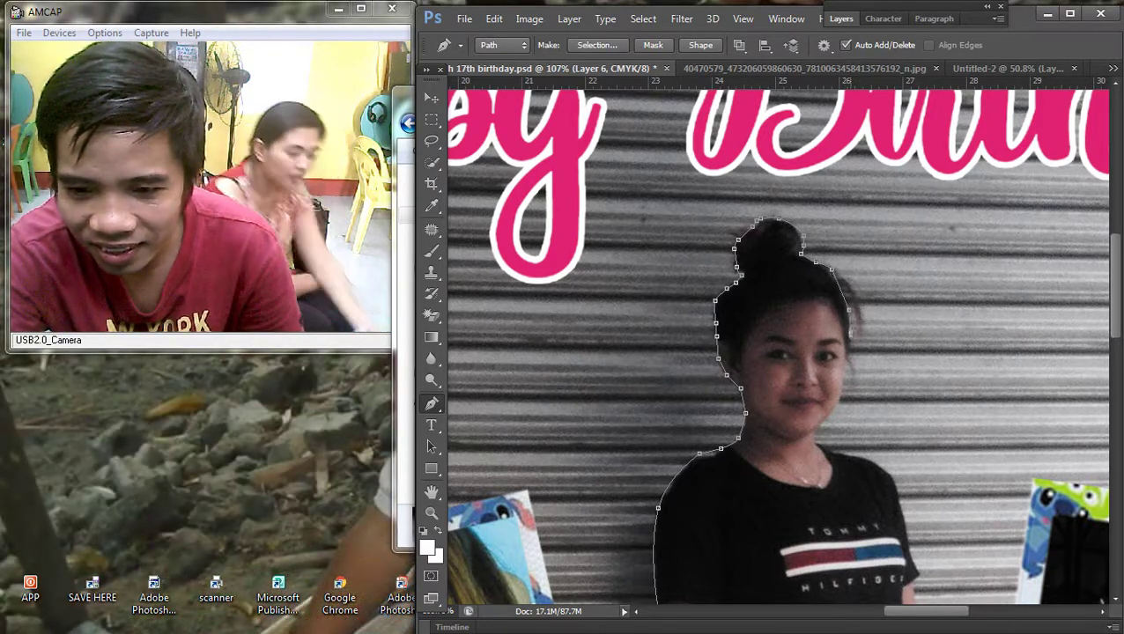
scroll(859, 424, up, 3)
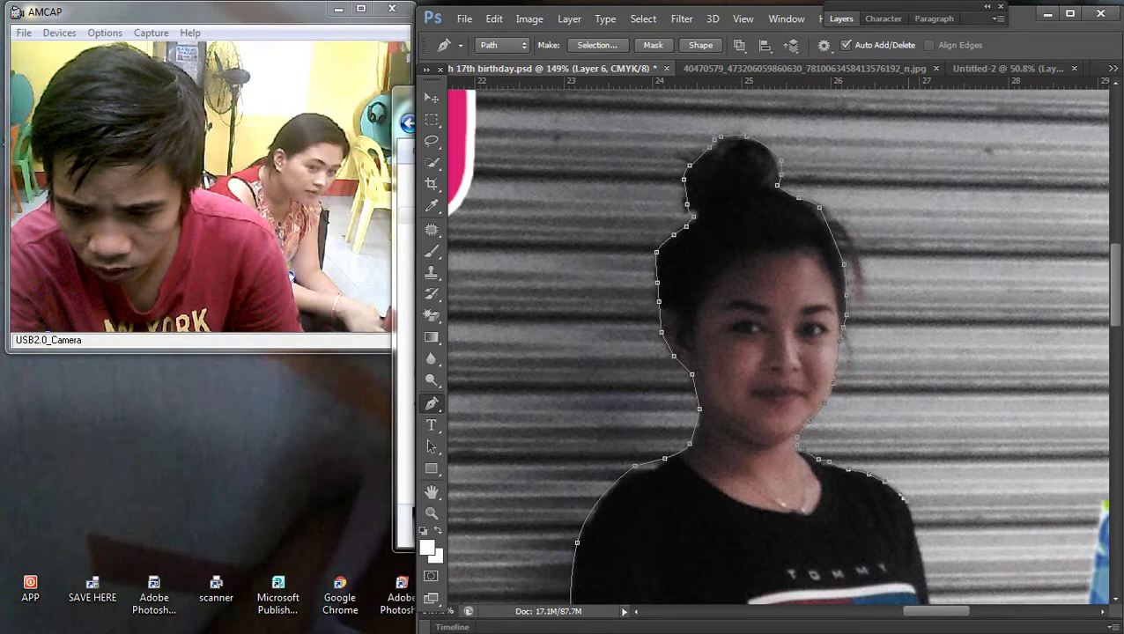
scroll(775, 344, down, 5)
scroll(775, 344, up, 3)
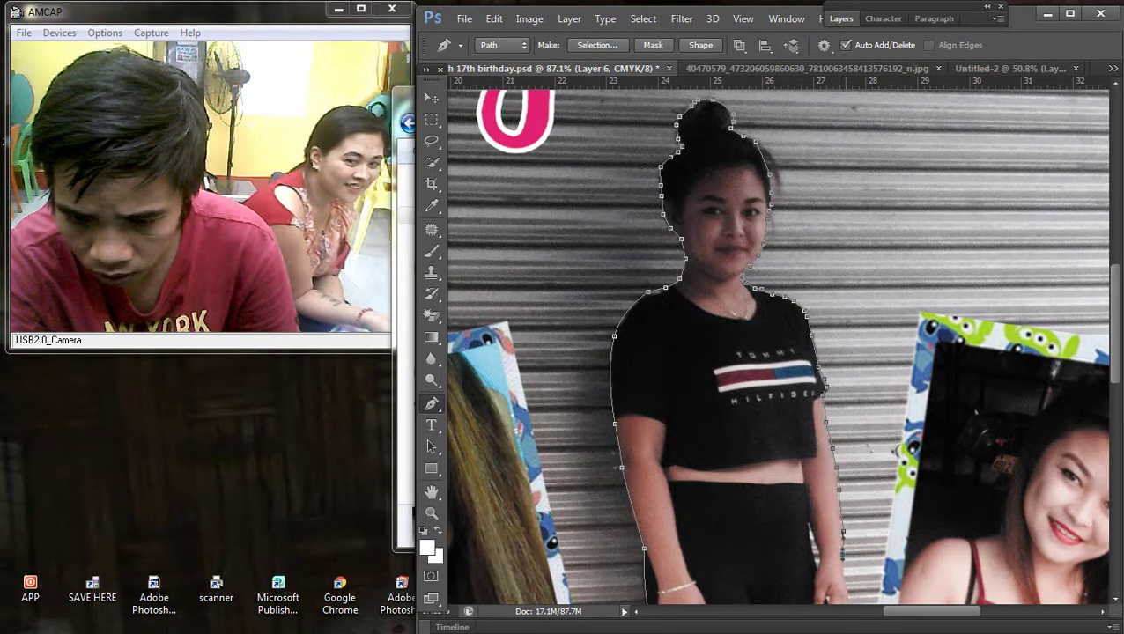
drag(896, 450, 883, 264)
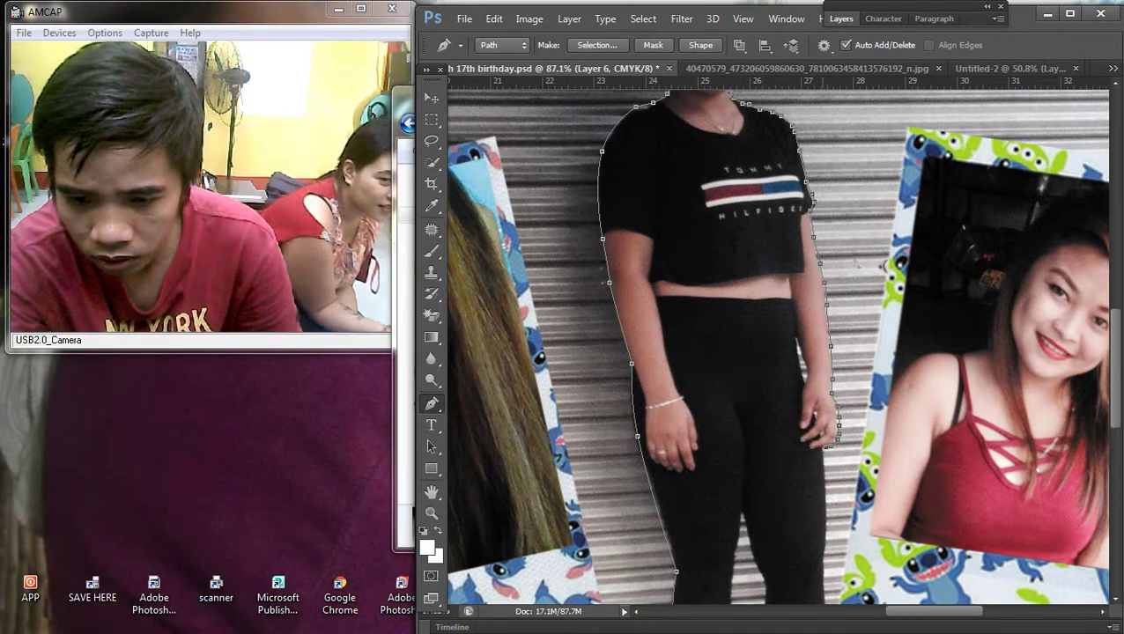
scroll(810, 440, down, 1)
scroll(810, 440, up, 3)
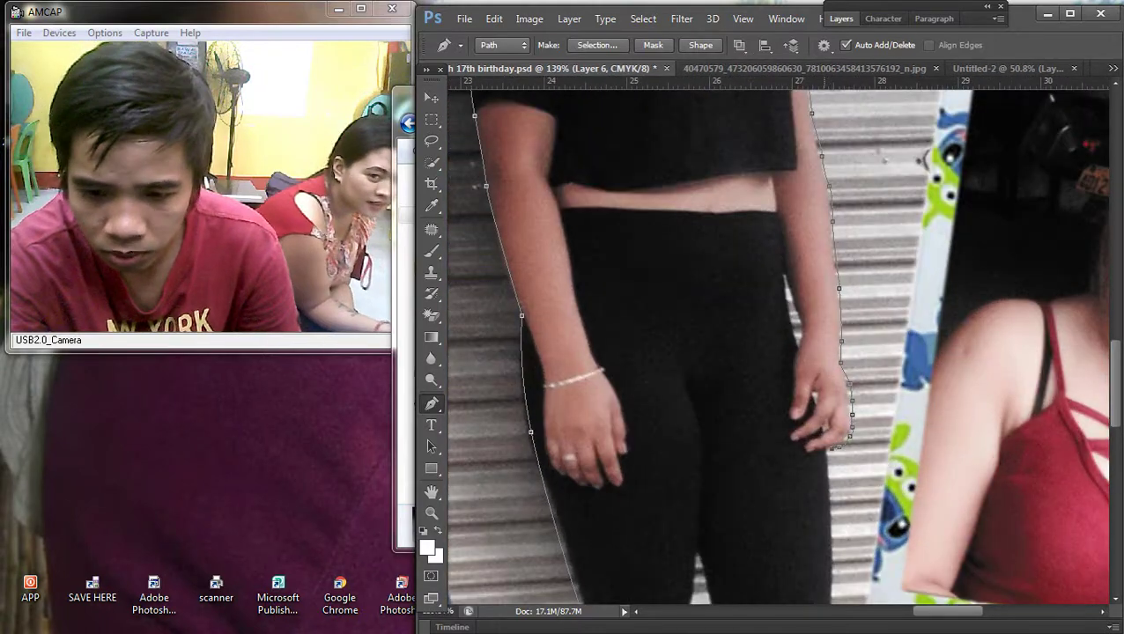
scroll(775, 353, down, 1)
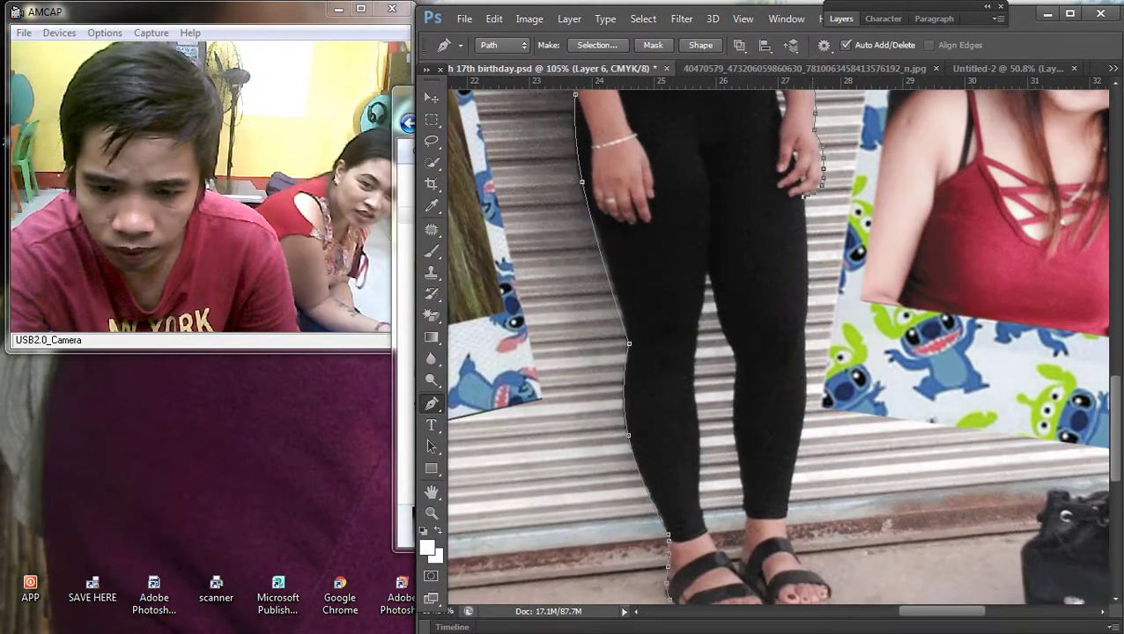
click(804, 329)
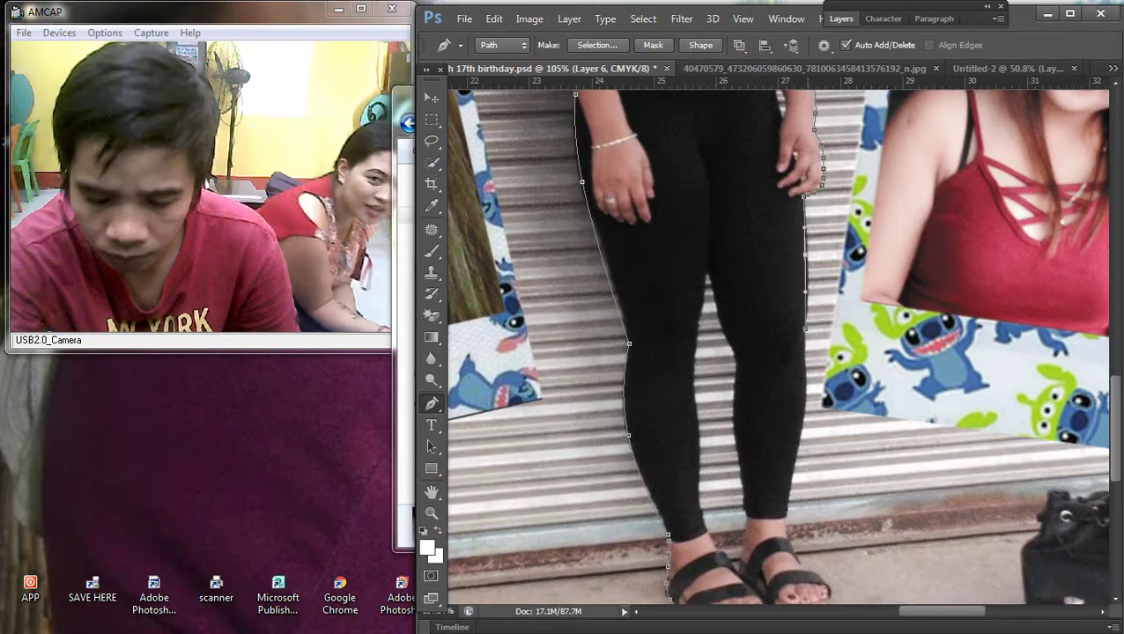
scroll(704, 529, up, 3)
Step: Close the stray info panel group
click(1088, 542)
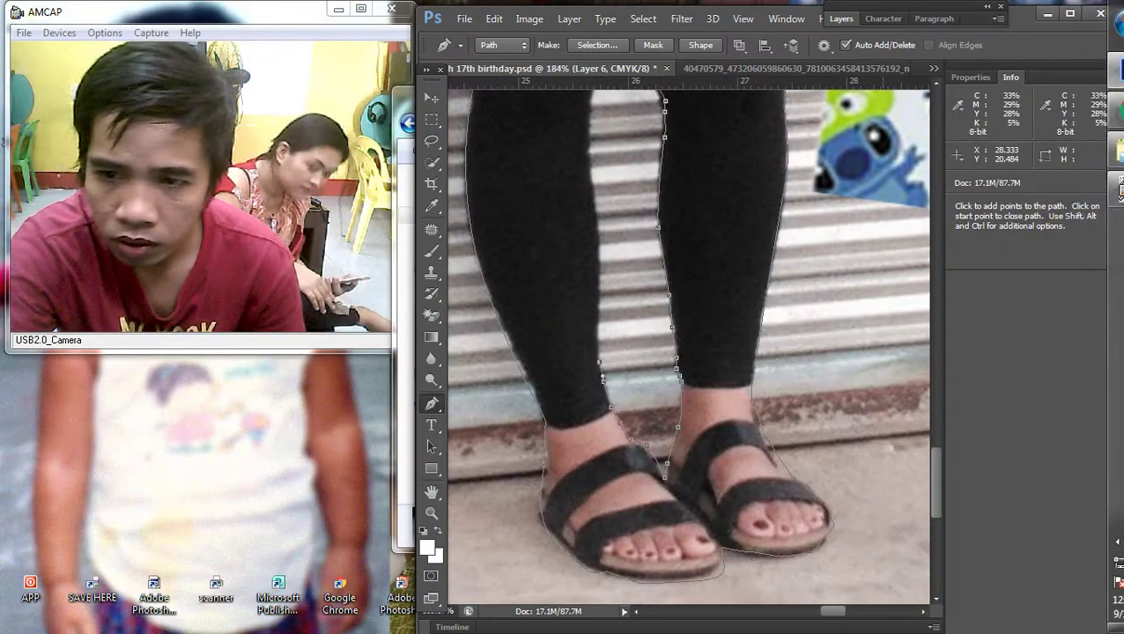
click(1113, 78)
click(1059, 144)
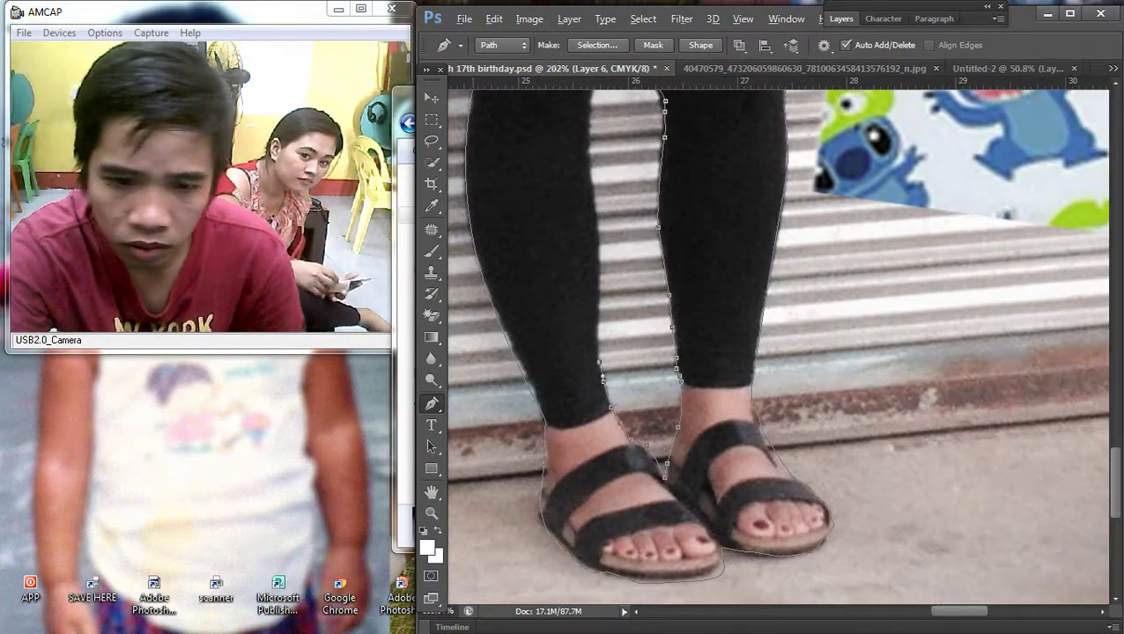
scroll(687, 343, up, 2)
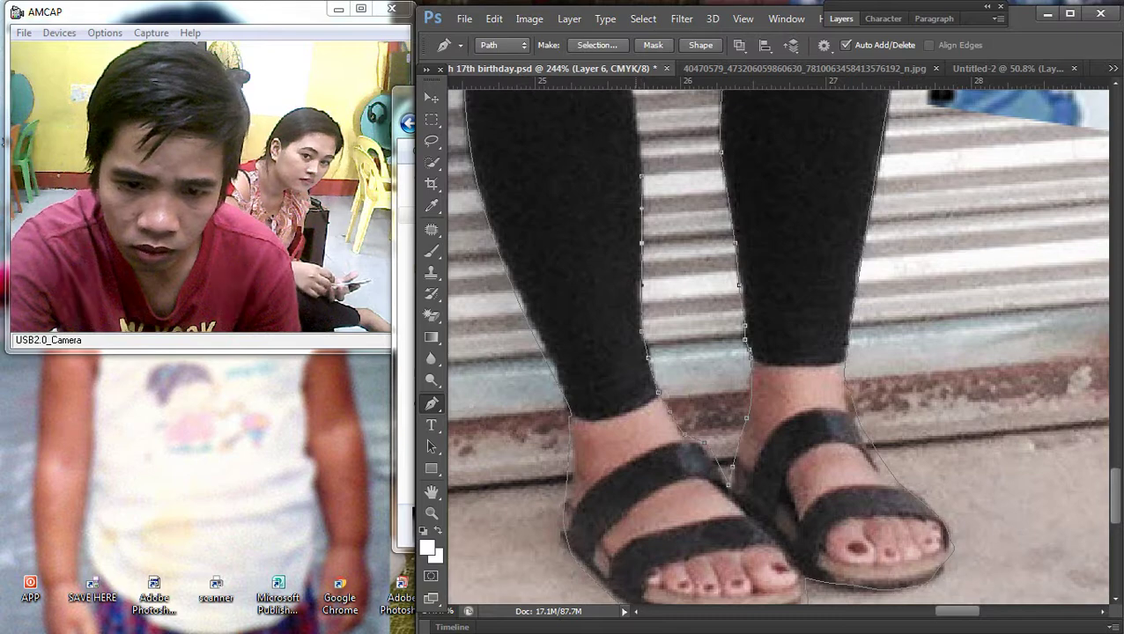
scroll(775, 343, up, 5)
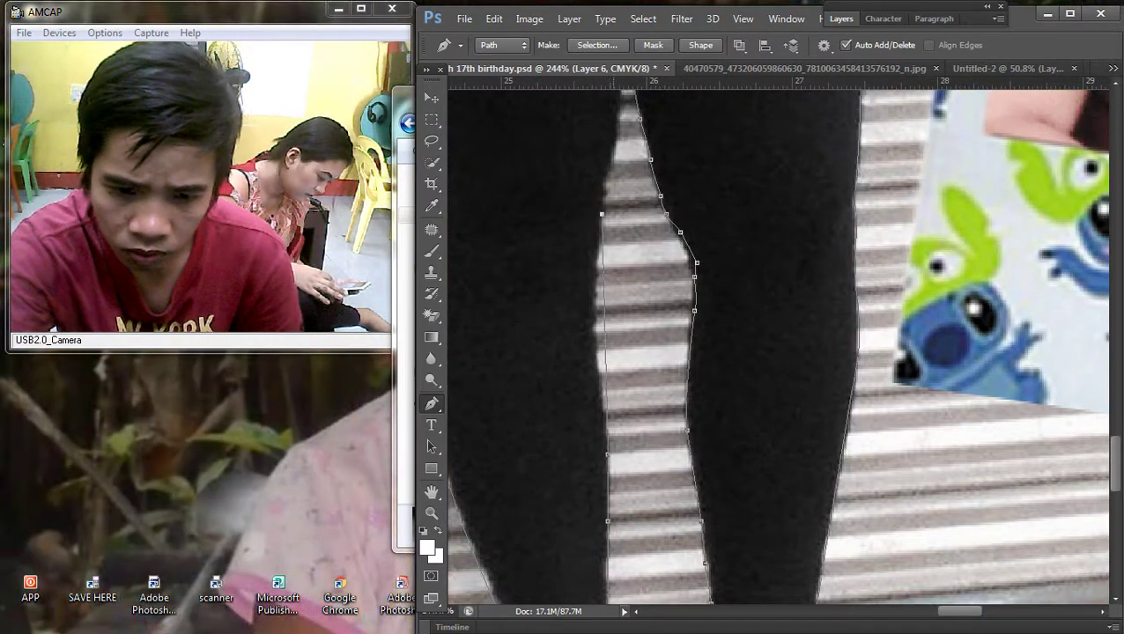
Step: Trace the inner leg edge and close the outline around the arm-hip gap
drag(604, 325, 595, 321)
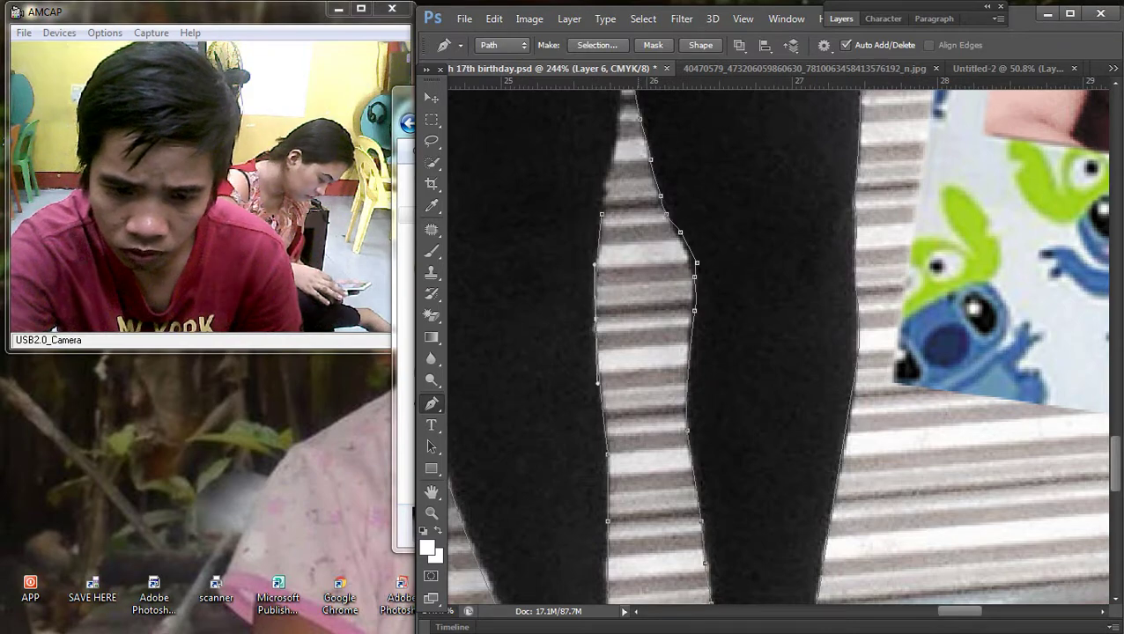
scroll(775, 343, up, 4)
click(605, 274)
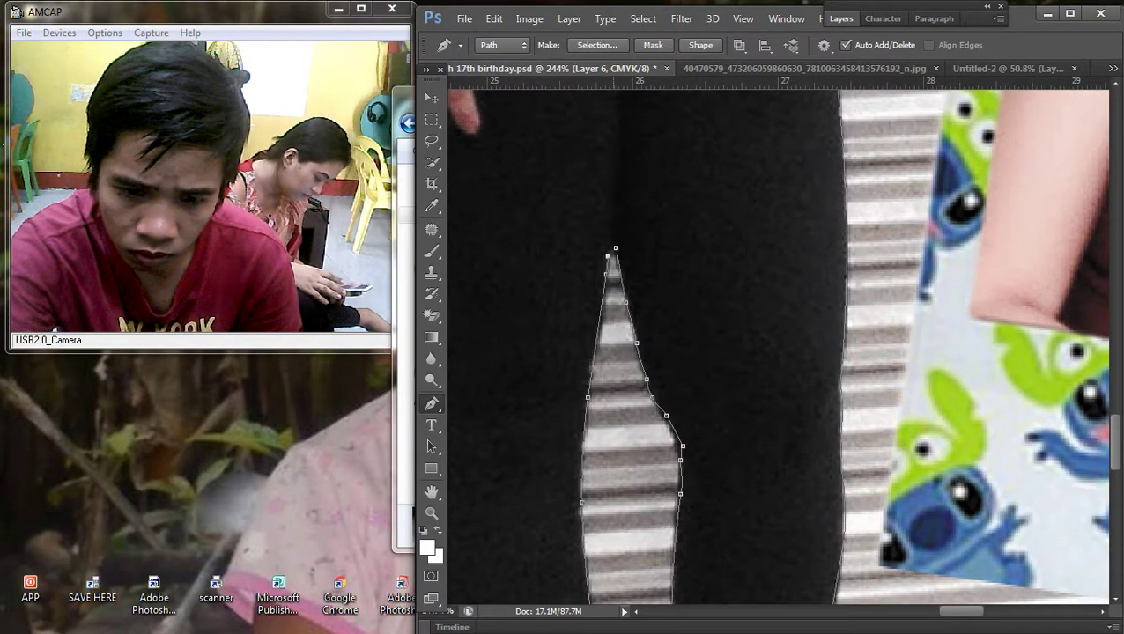
scroll(700, 290, down, 8)
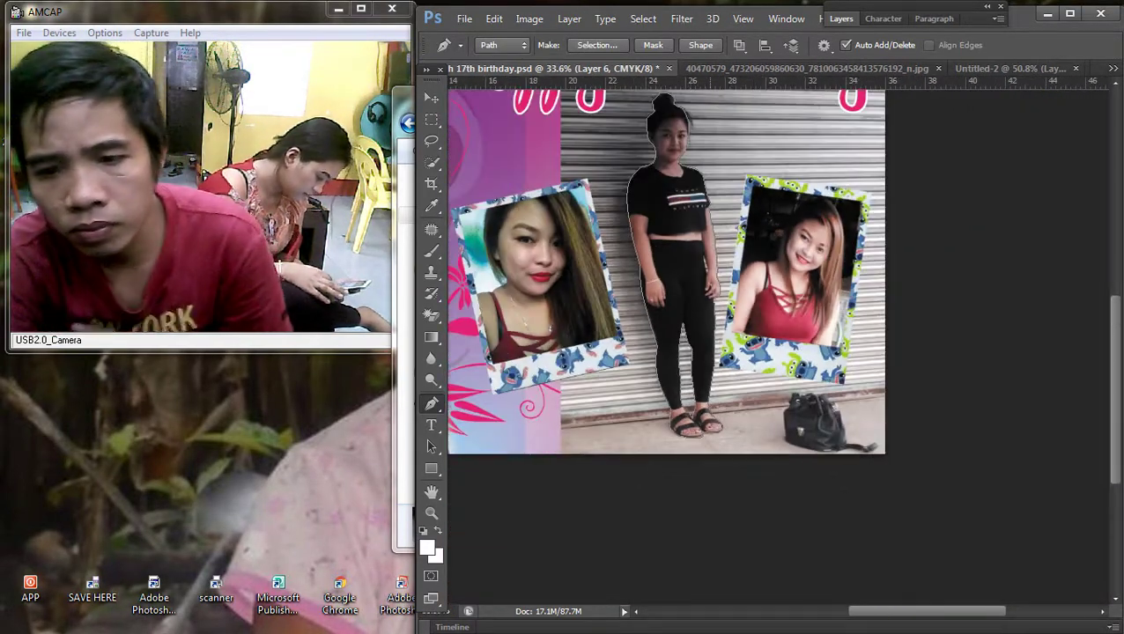
scroll(720, 250, up, 8)
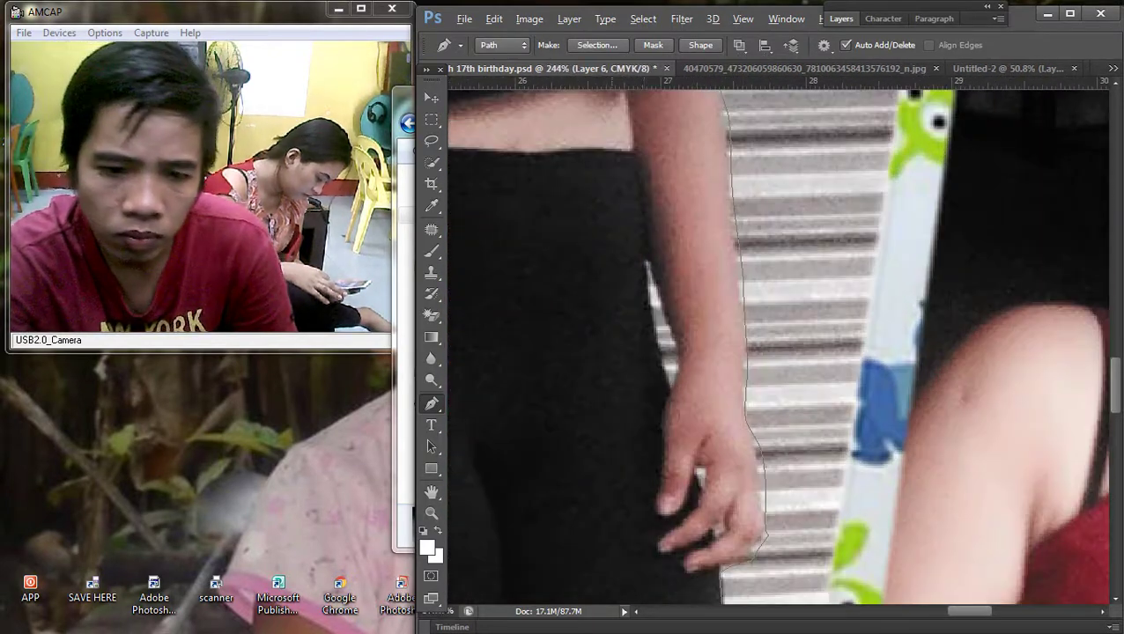
click(646, 259)
click(666, 312)
click(676, 374)
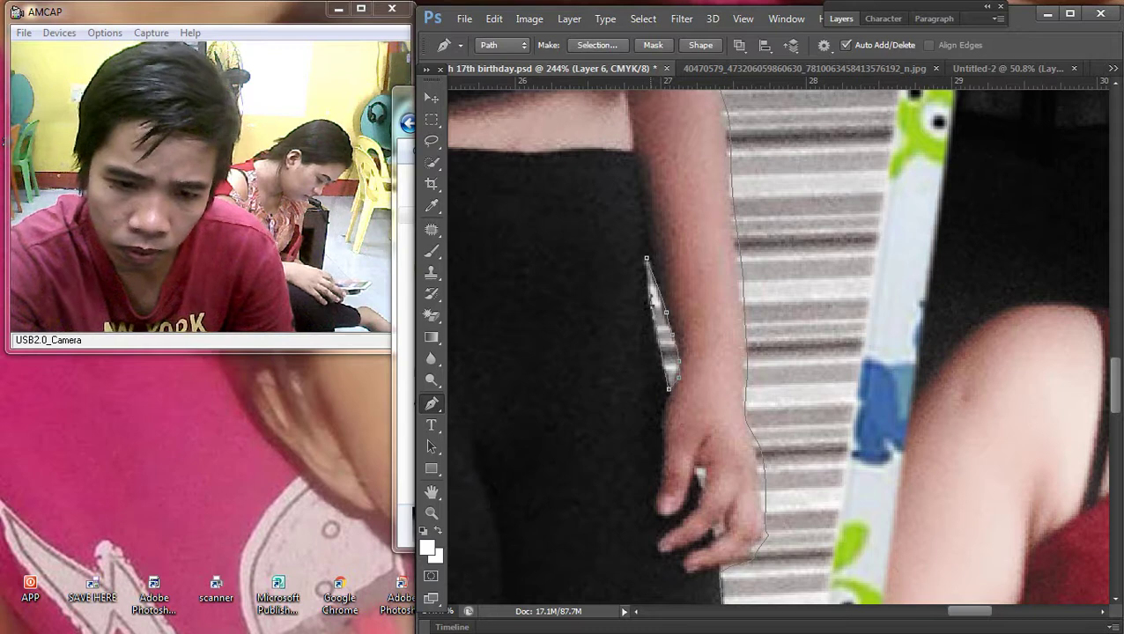
Step: Make a 2 px feathered selection from the path, invert it and delete the grey backdrop
right_click(673, 248)
click(740, 325)
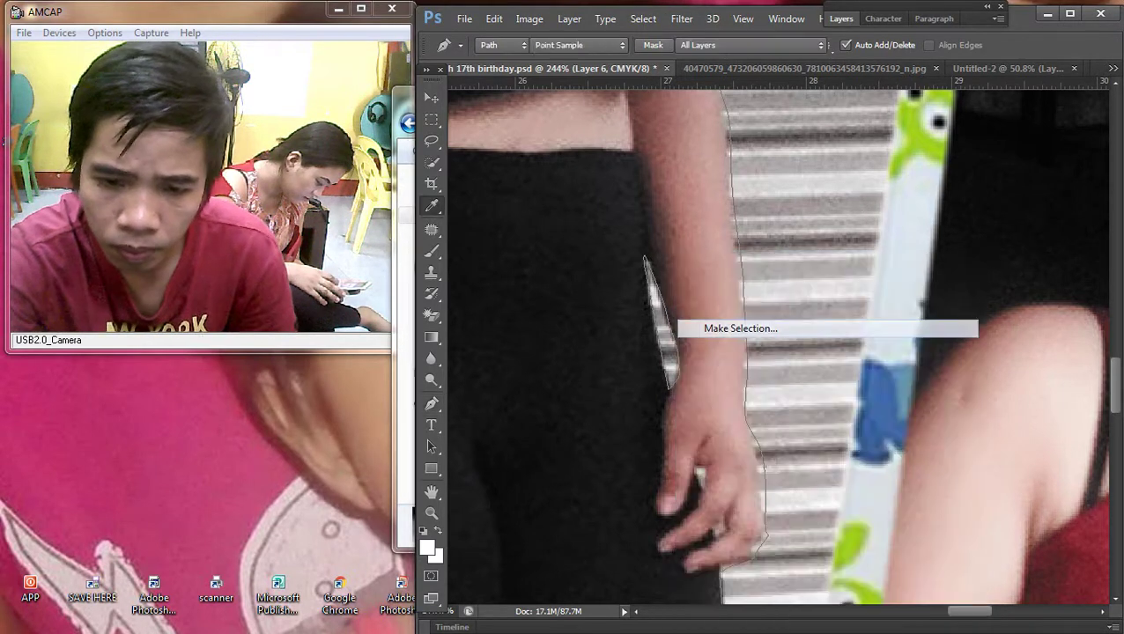
text(2)
key(Return)
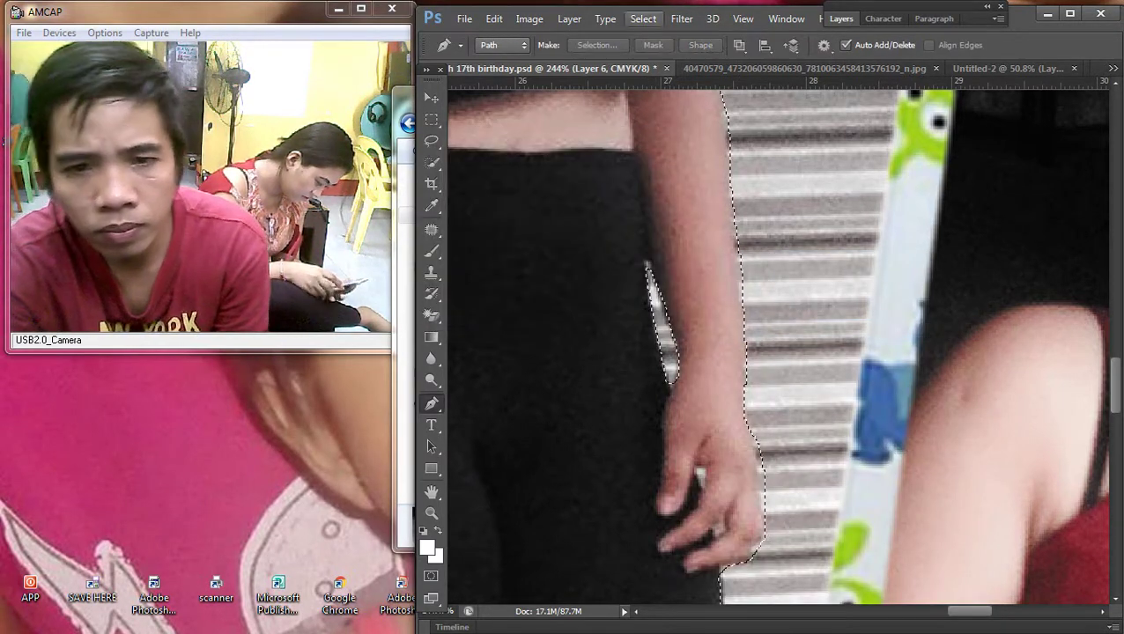
key(q)
key(q)
click(643, 18)
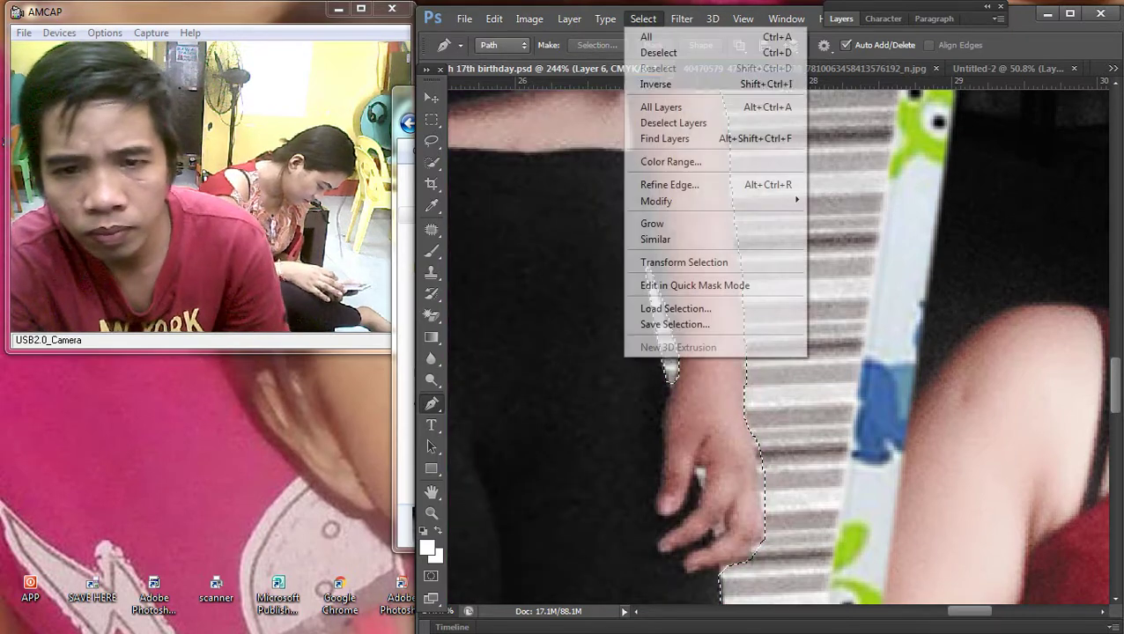
click(670, 83)
key(Delete)
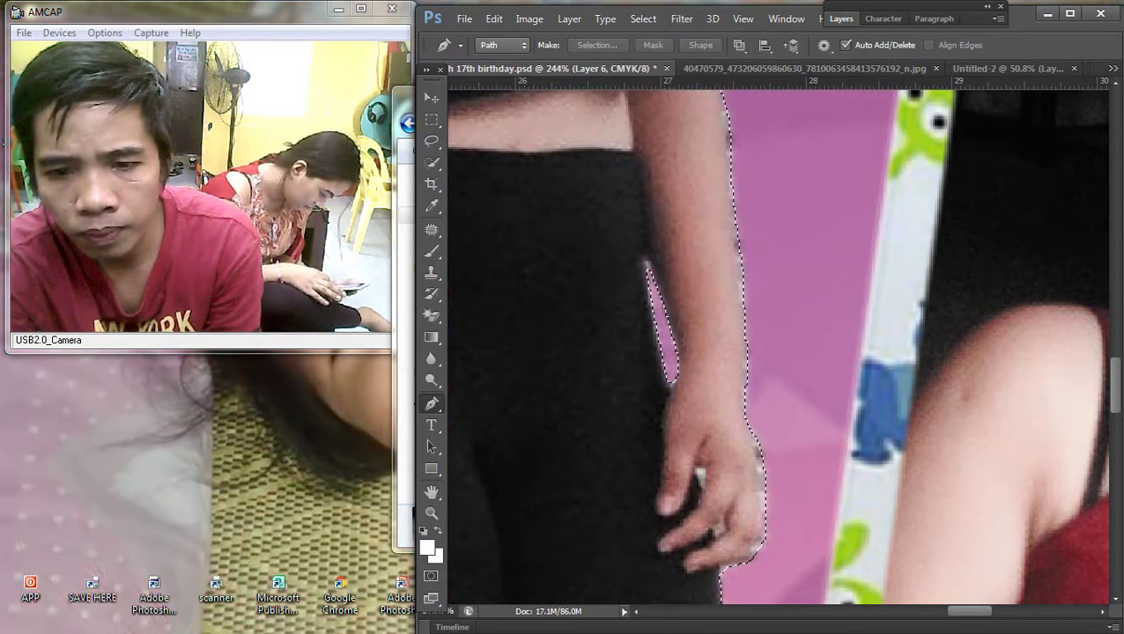
scroll(774, 343, down, 5)
scroll(775, 343, down, 5)
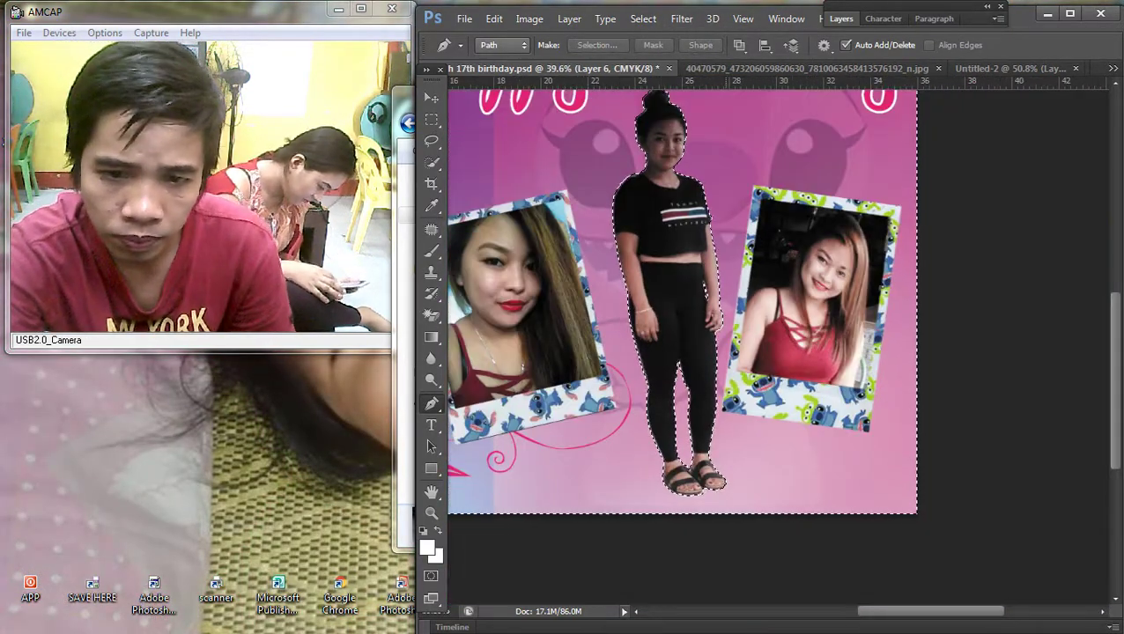
Step: Deselect the current selection
key(v)
key(m)
right_click(604, 162)
click(640, 181)
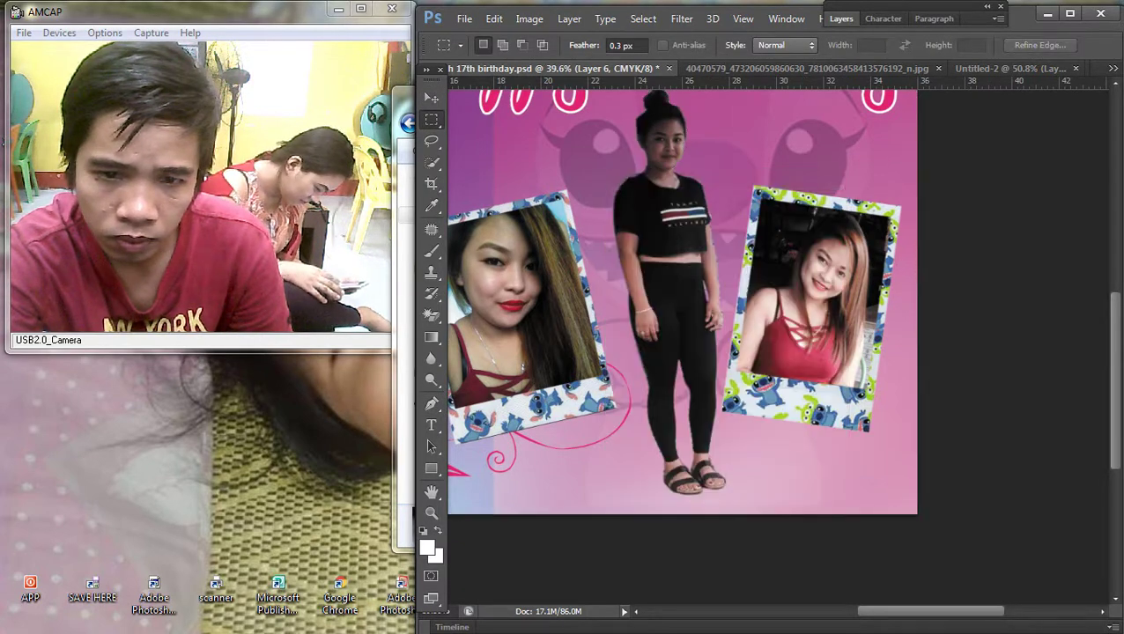
key(v)
scroll(775, 343, up, 3)
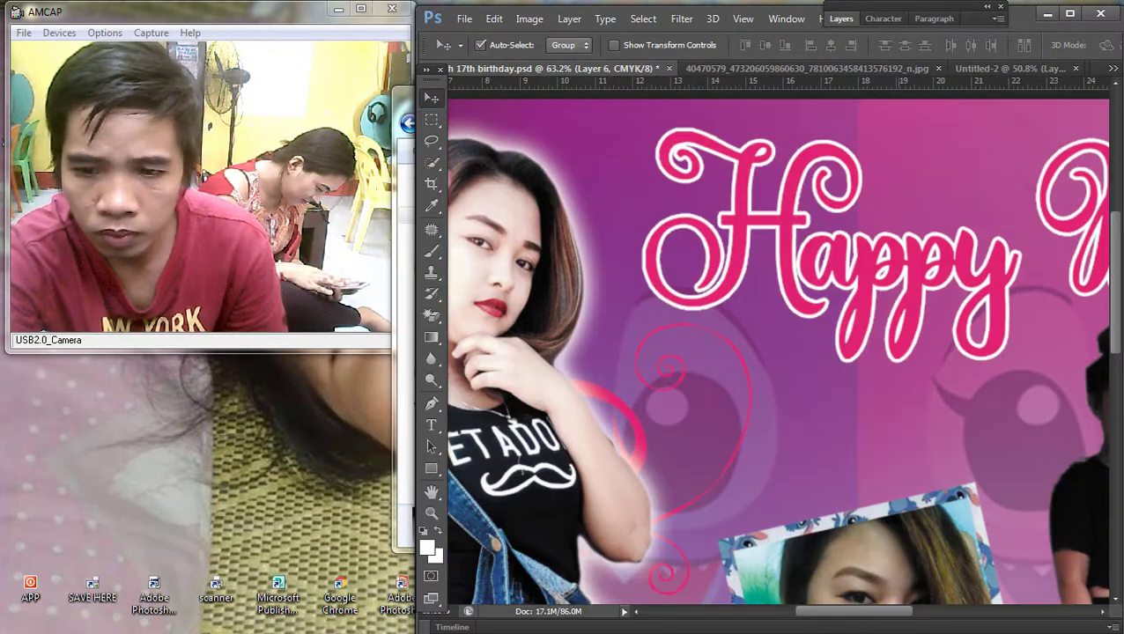
scroll(775, 344, right, 5)
Step: Trace a new pen path over the top of her hair bun and make it a selection
key(p)
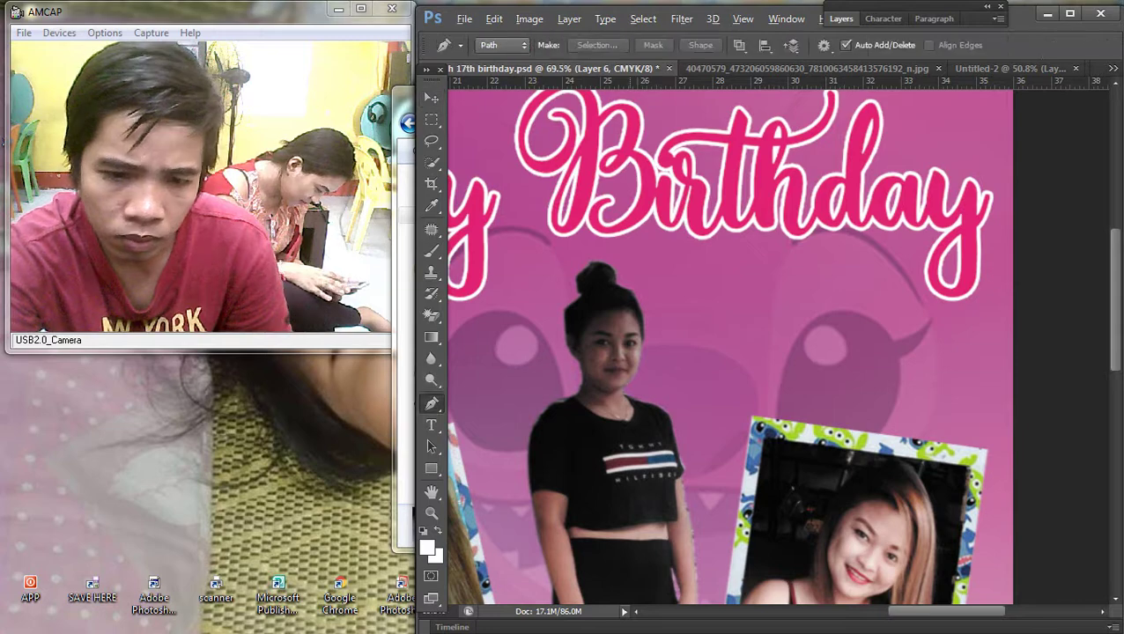
scroll(775, 344, up, 3)
click(525, 346)
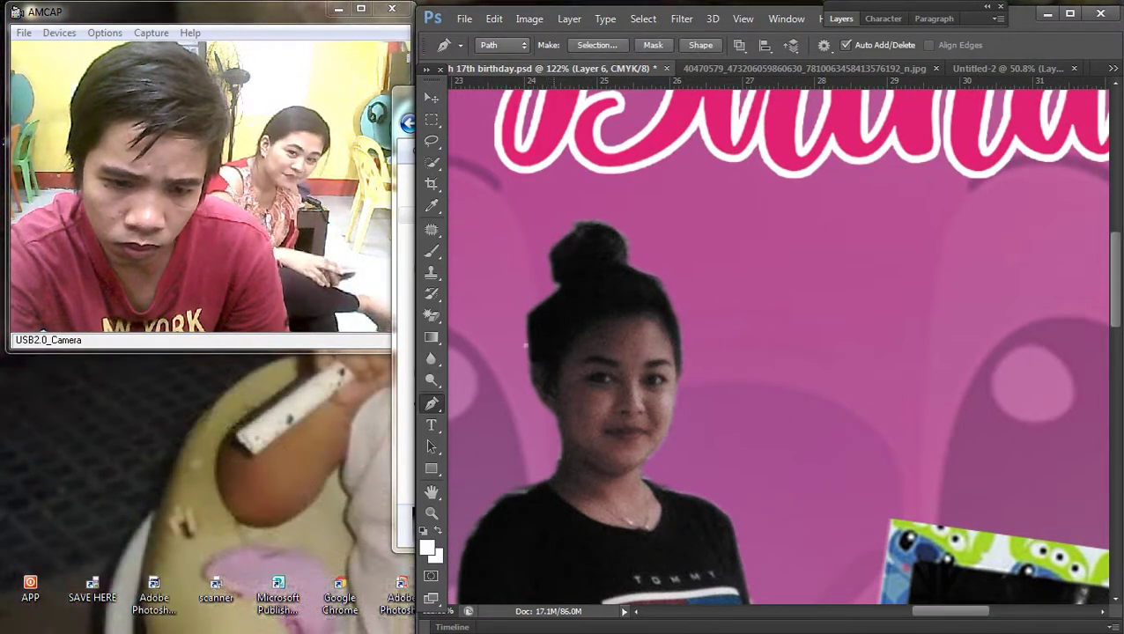
drag(538, 322, 533, 310)
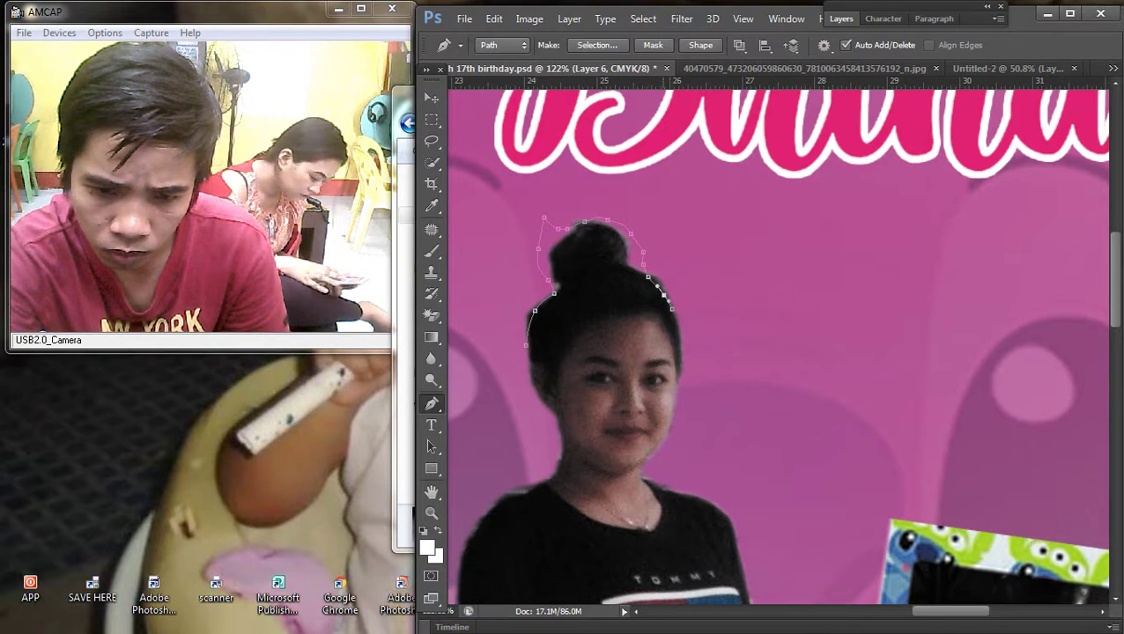
drag(451, 280, 455, 374)
right_click(569, 248)
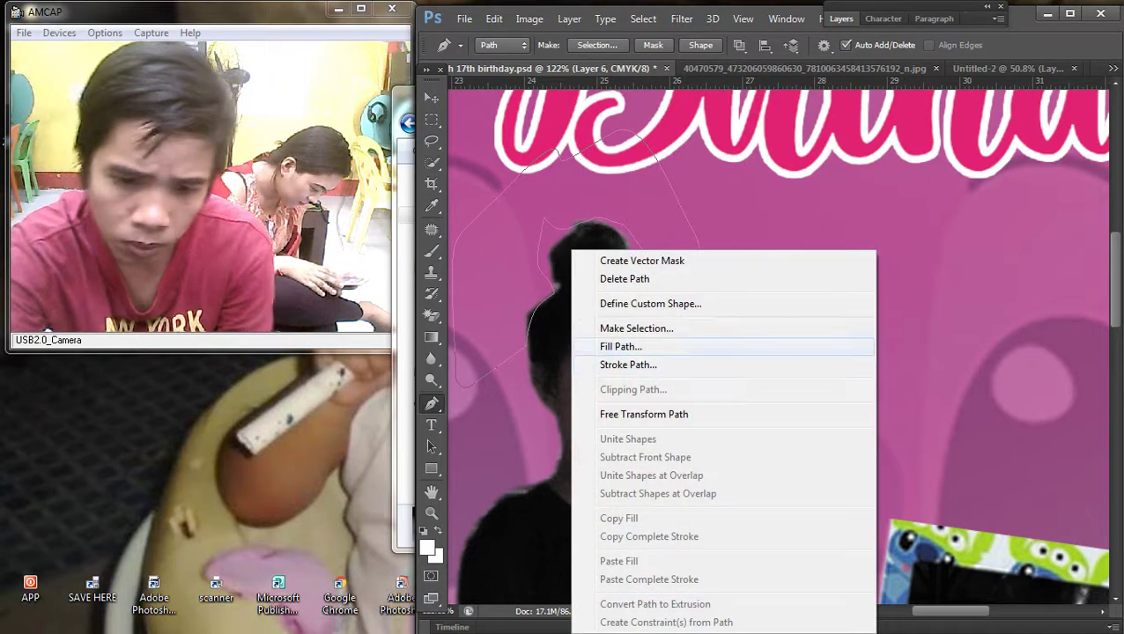
click(617, 329)
click(647, 175)
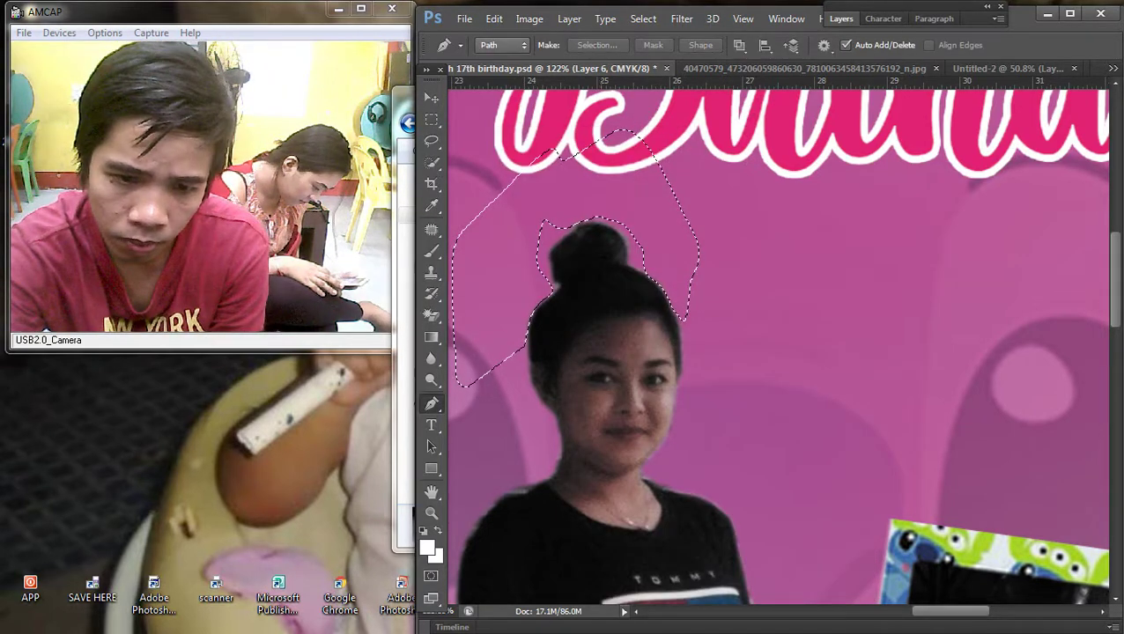
Step: Deselect and fit the whole tarpaulin layout on screen
key(m)
right_click(591, 174)
click(617, 200)
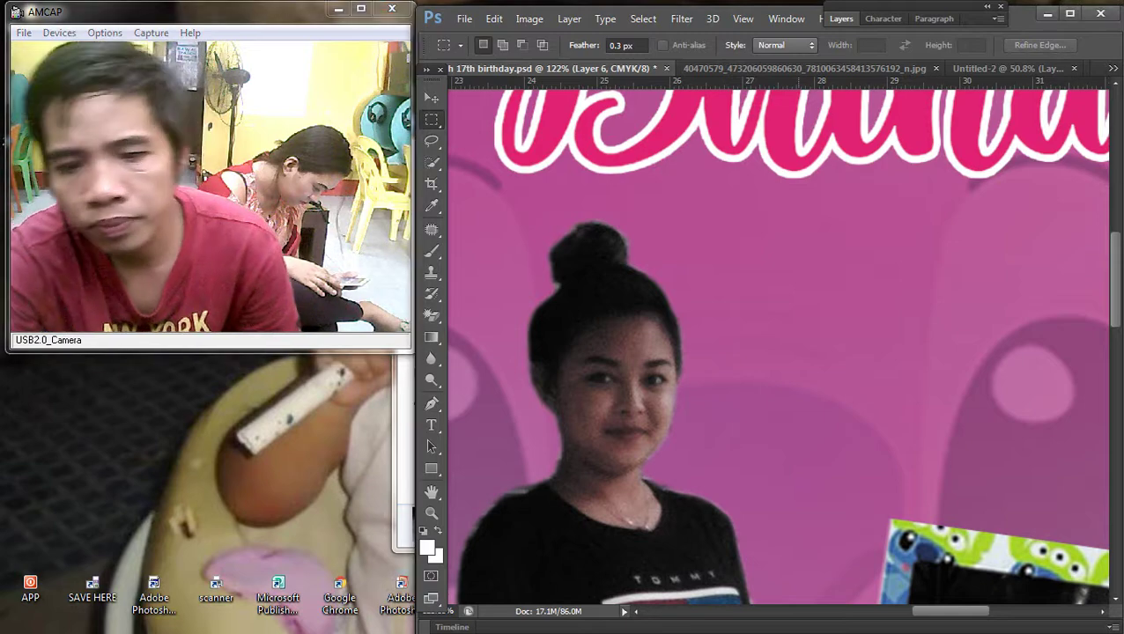
key(ctrl+0)
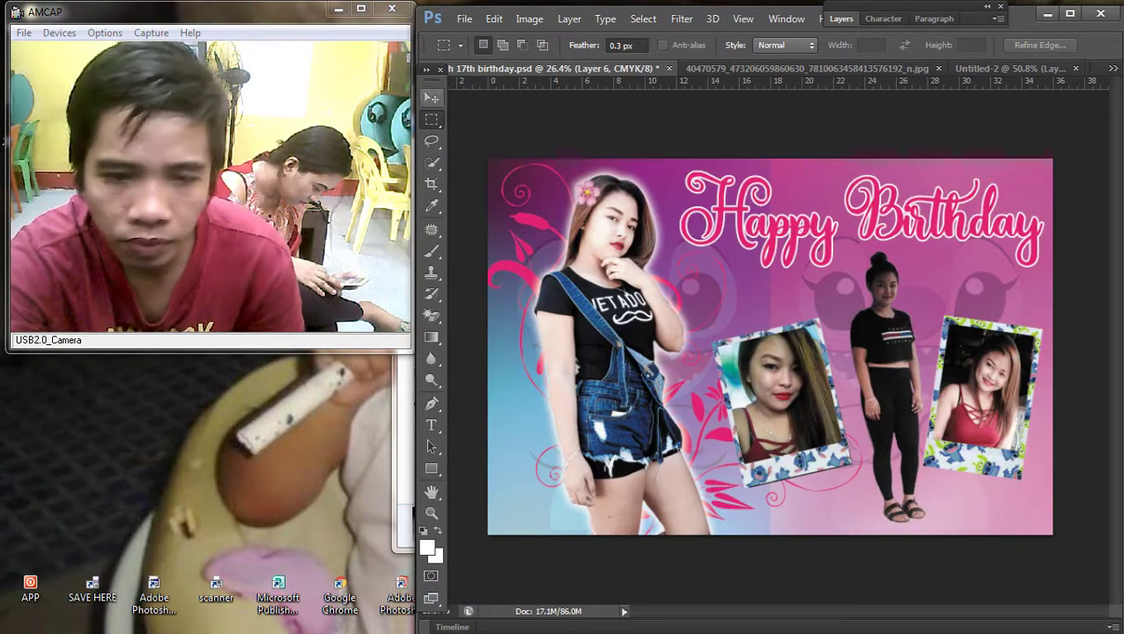
Step: Pick the standing celebrant's layer and drag it left behind the photo
key(v)
right_click(821, 343)
click(867, 354)
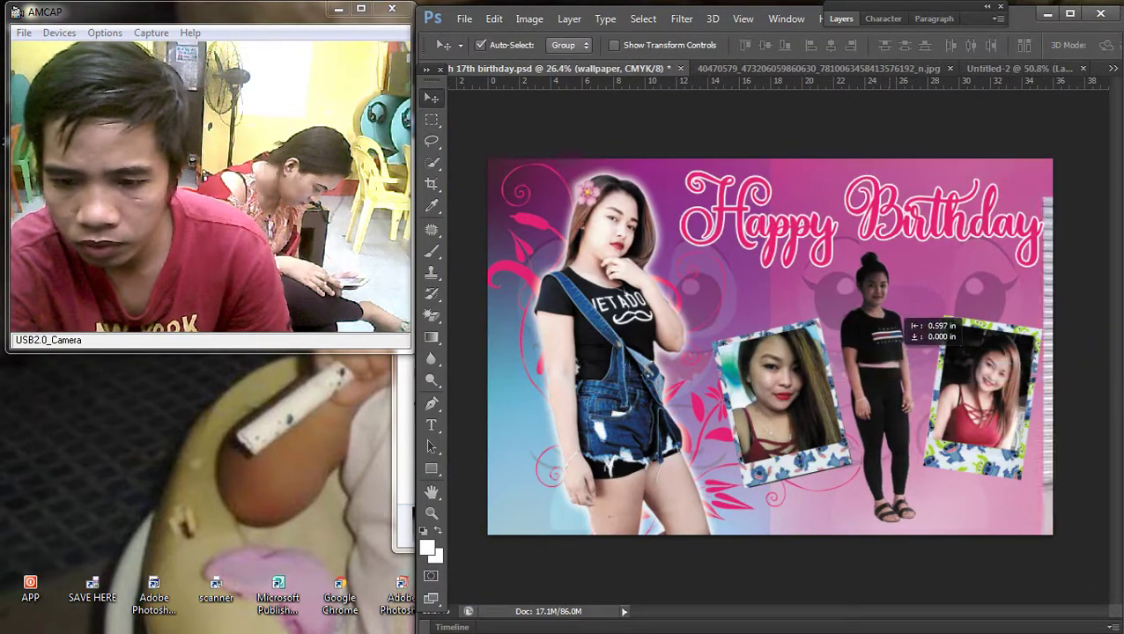
drag(847, 296, 741, 283)
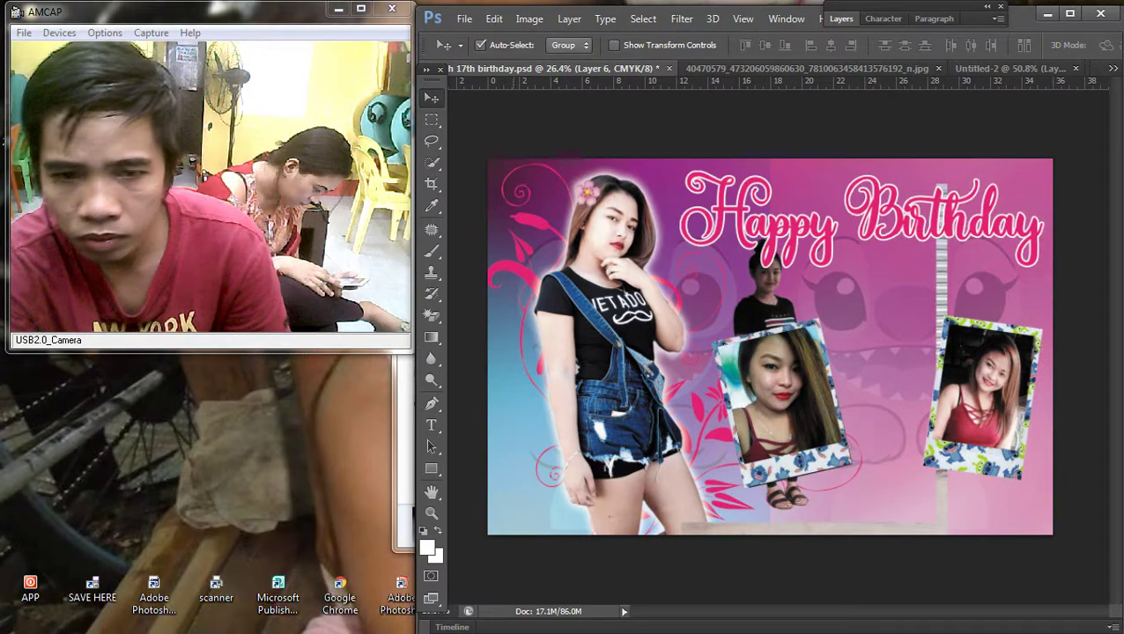
Step: Close the empty Untitled-2 document without saving
key(m)
drag(1013, 69, 1022, 97)
click(1070, 97)
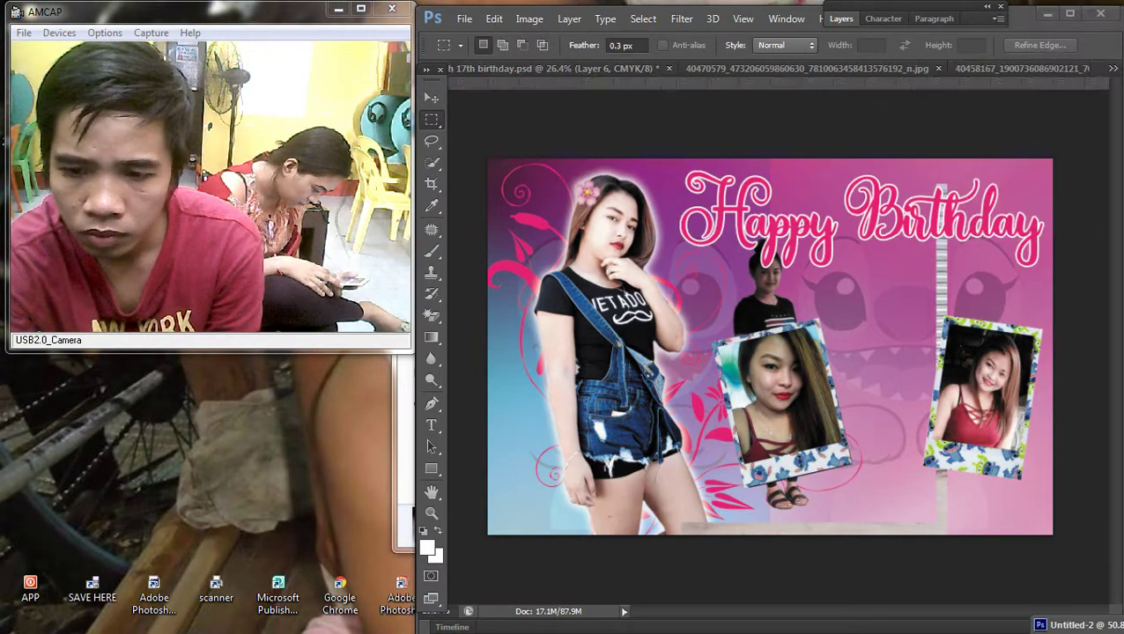
double_click(1074, 624)
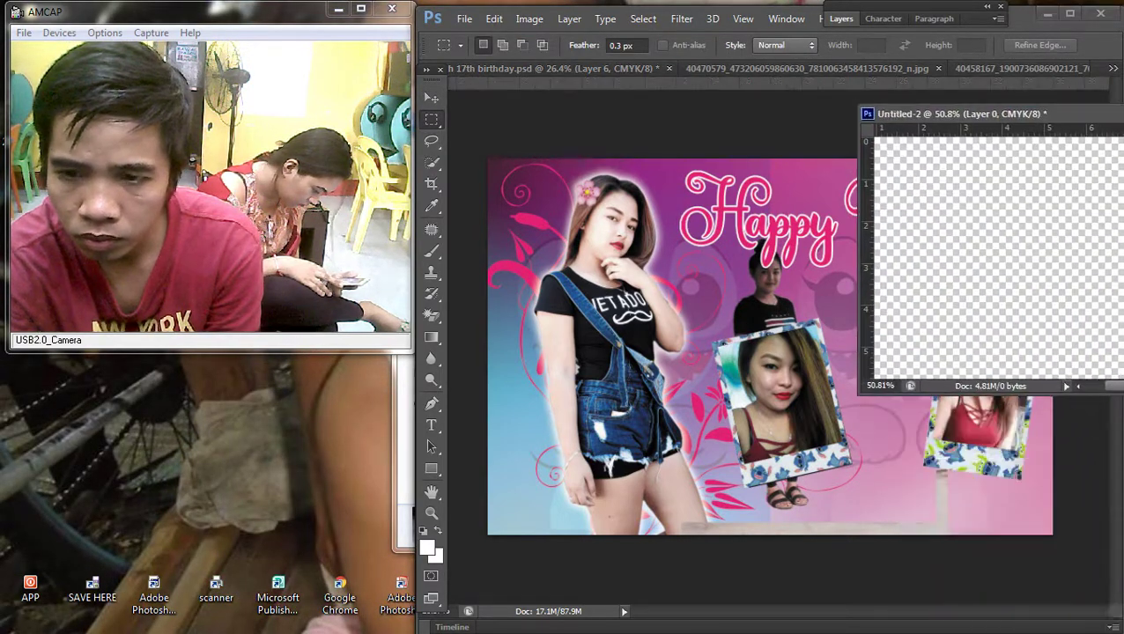
drag(859, 345, 446, 396)
click(1053, 115)
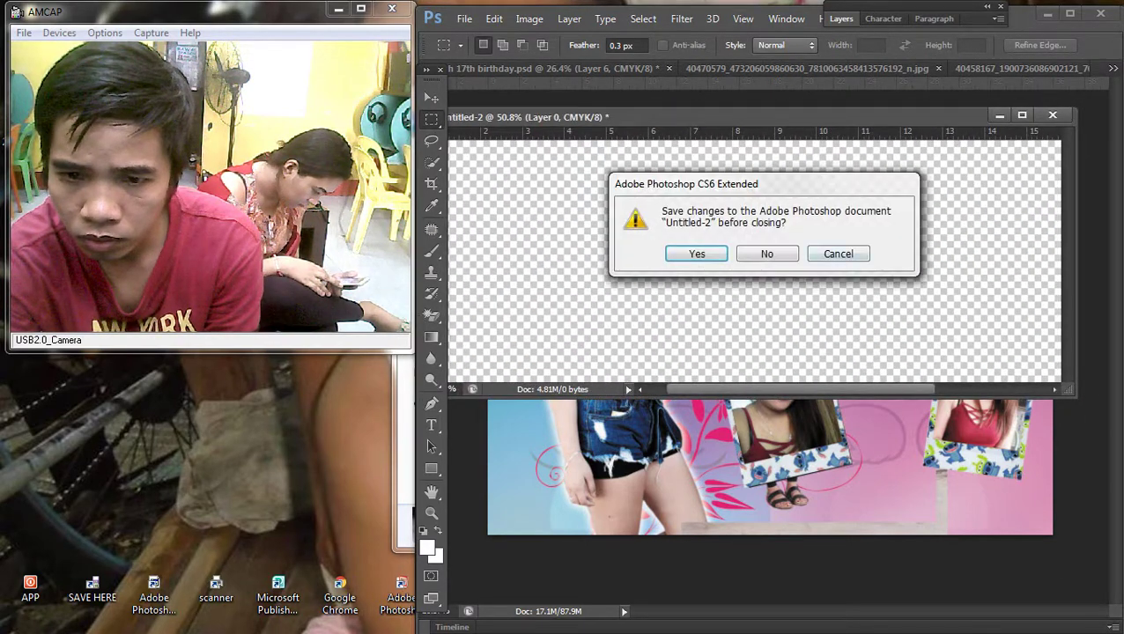
click(766, 251)
Step: Place the standing celebrant (Layer 6) between the two polaroid photos
drag(897, 148, 1085, 547)
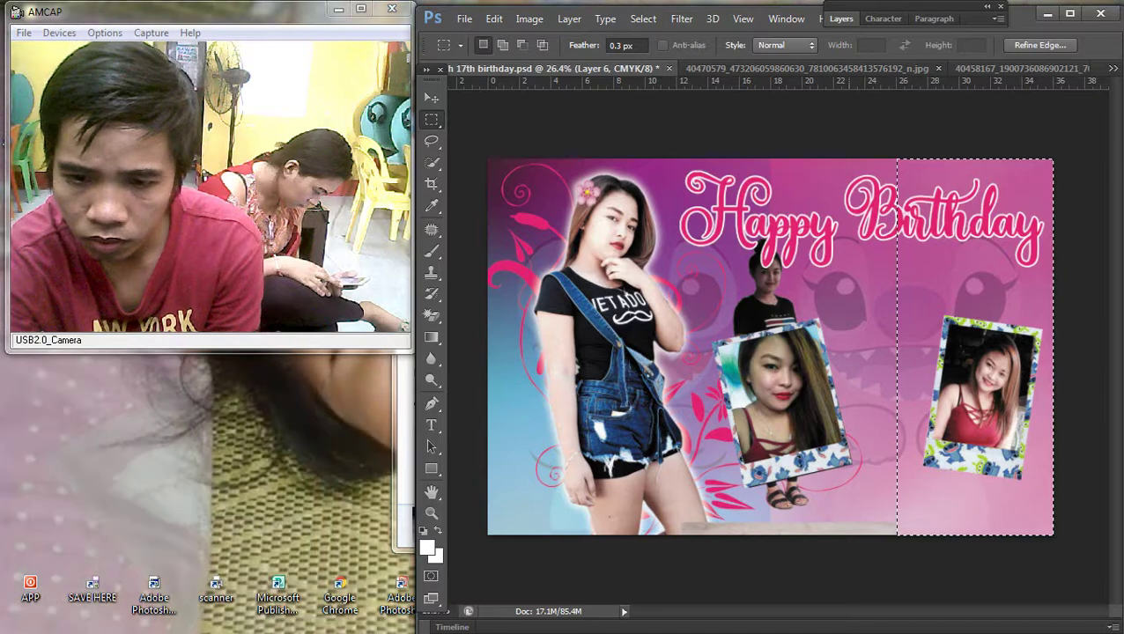
right_click(694, 269)
click(727, 293)
key(v)
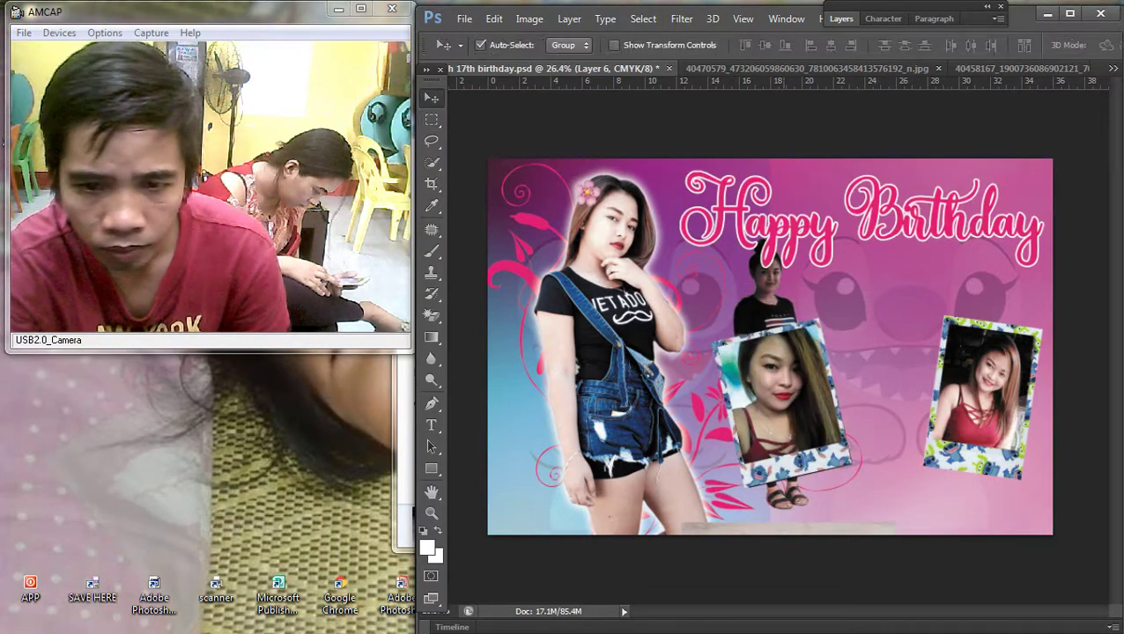
right_click(774, 280)
click(948, 290)
drag(771, 242, 888, 260)
Step: Nudge the left polaroid photo up and to the right, then select Layer 3
right_click(803, 335)
click(845, 352)
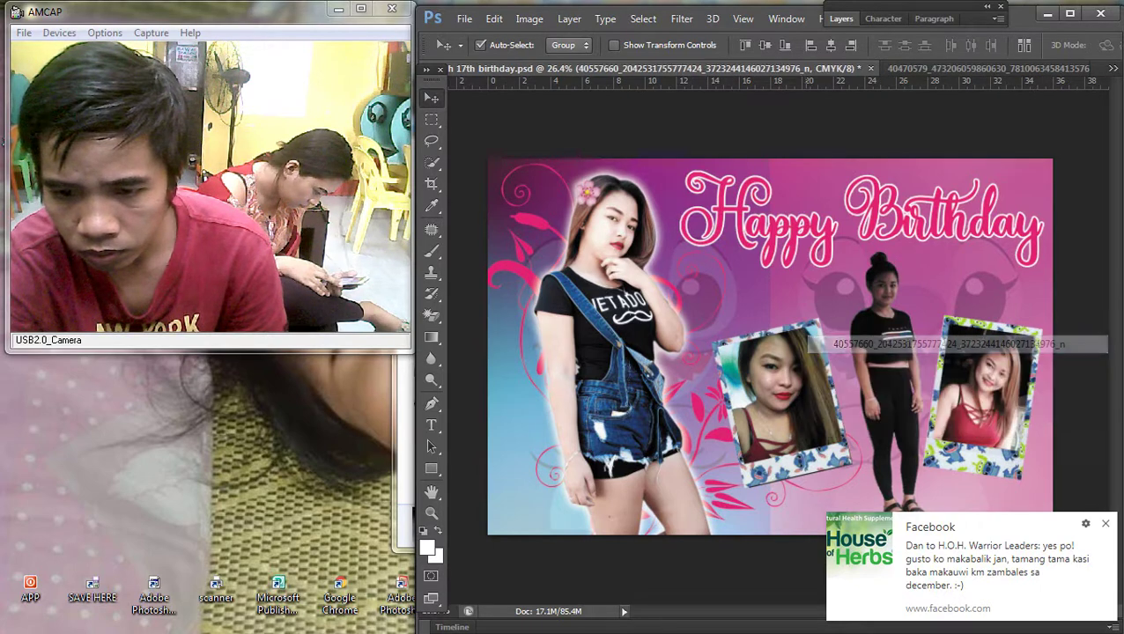
drag(784, 396, 793, 374)
right_click(819, 340)
click(858, 354)
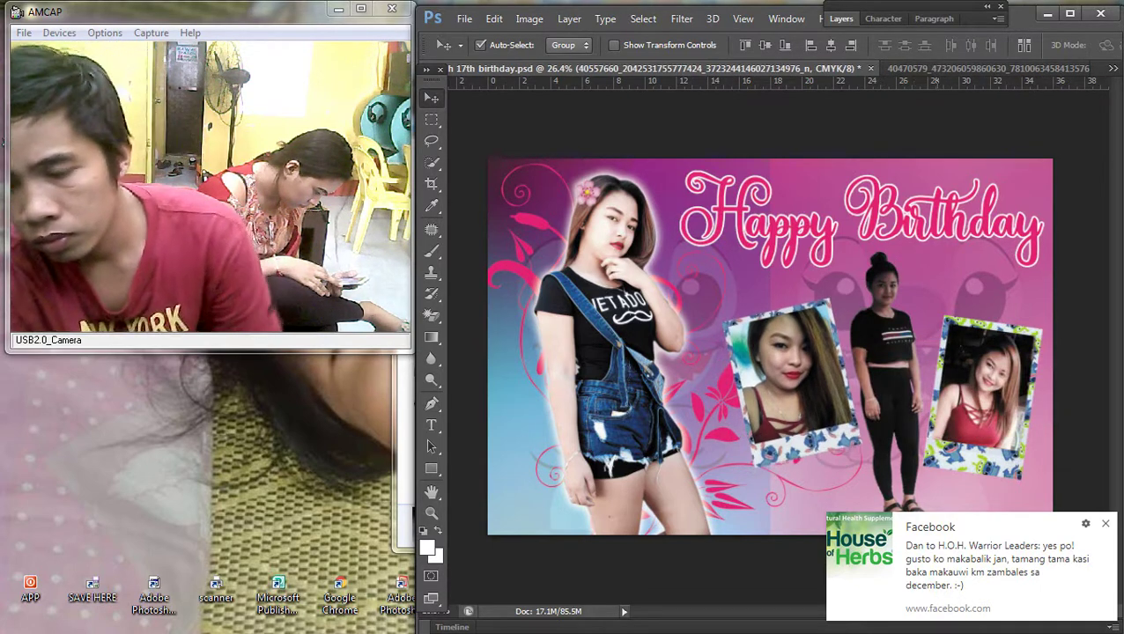
scroll(793, 352, down, 2)
right_click(819, 366)
click(847, 374)
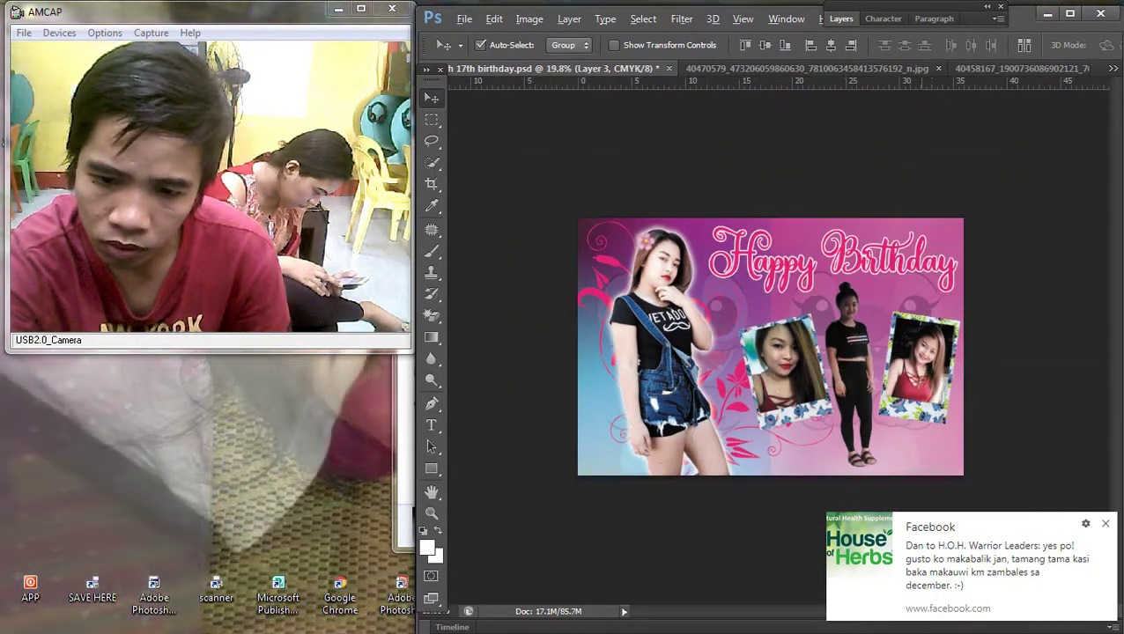
Step: Select the standing celebrant's layer and adjust its midtones with Curves
scroll(772, 350, up, 1)
right_click(819, 324)
click(850, 335)
key(i)
key(ctrl+m)
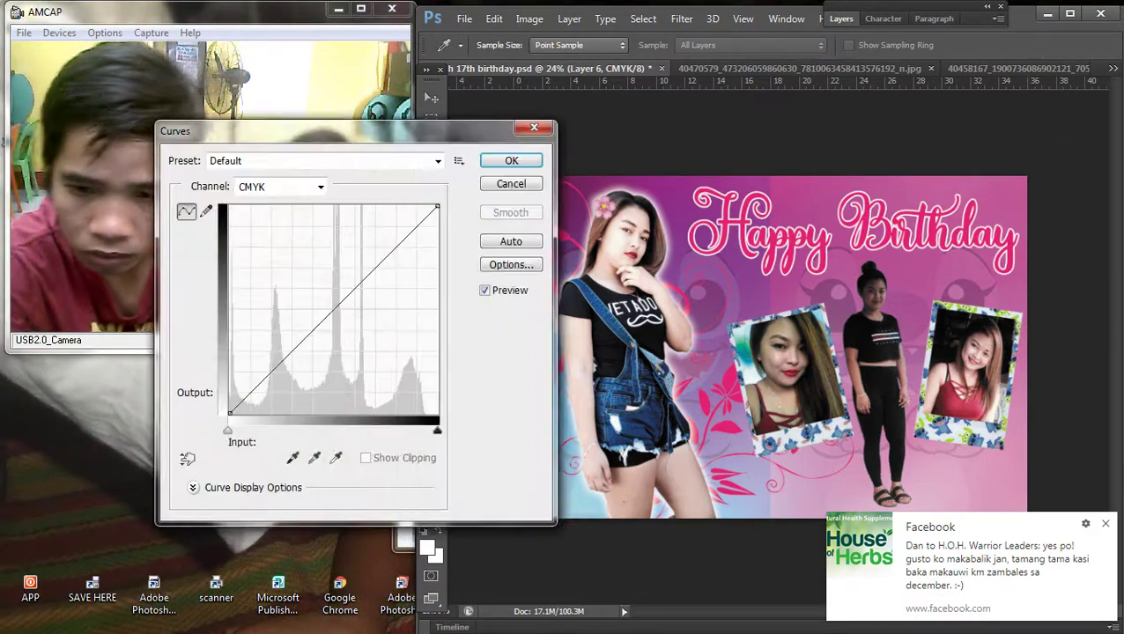
drag(333, 305, 351, 303)
key(Return)
Step: Colour-balance the standing celebrant with levels 16, -8, -4, and yellow–blue at -12
key(v)
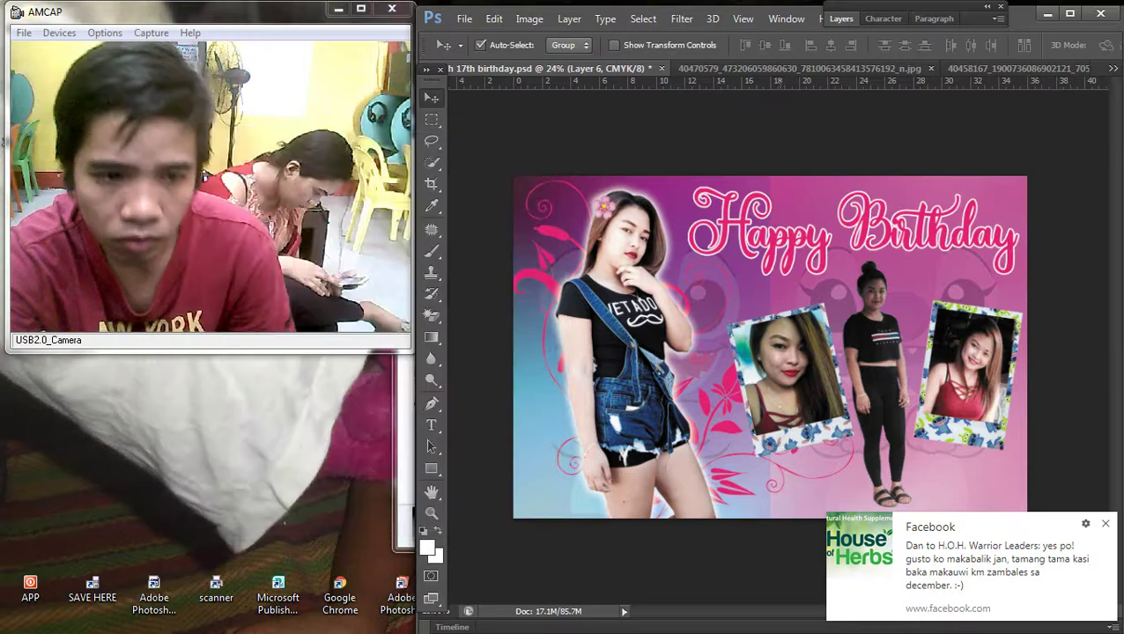
scroll(758, 308, up, 2)
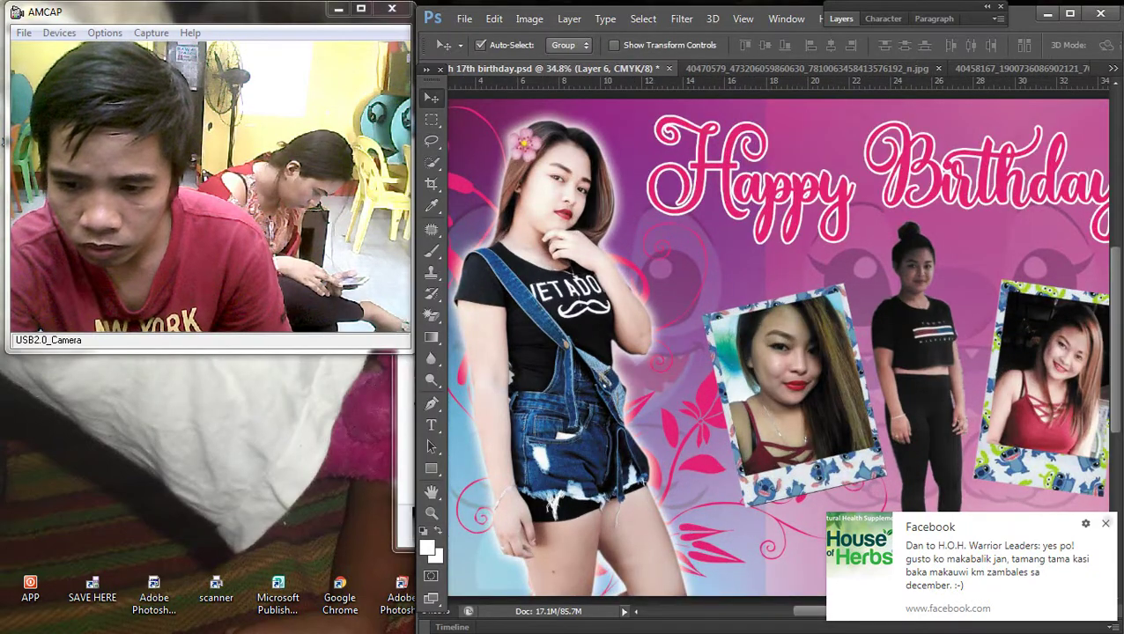
key(ctrl+b)
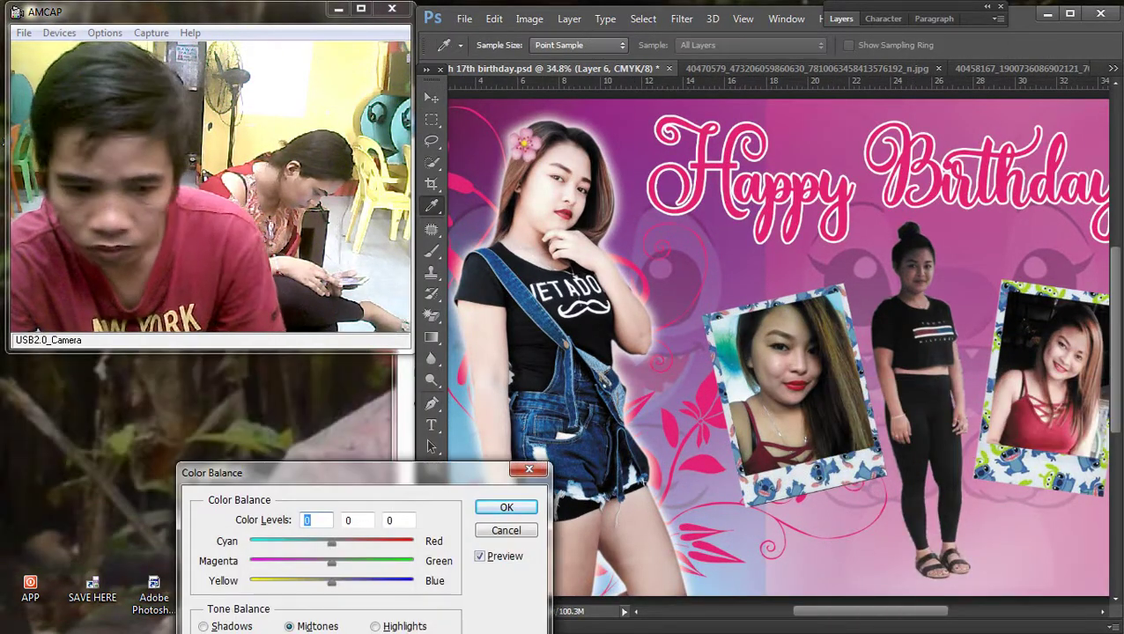
key(Tab)
key(Tab)
text(16)
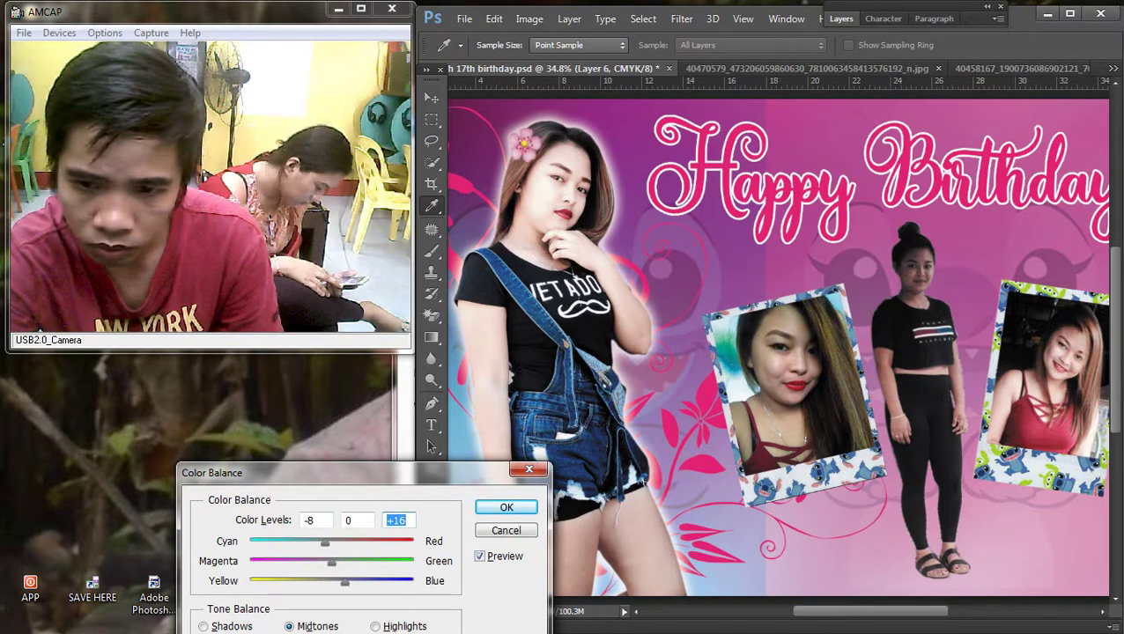
key(Tab)
text(-8)
key(Tab)
key(Tab)
text(-4)
key(Tab)
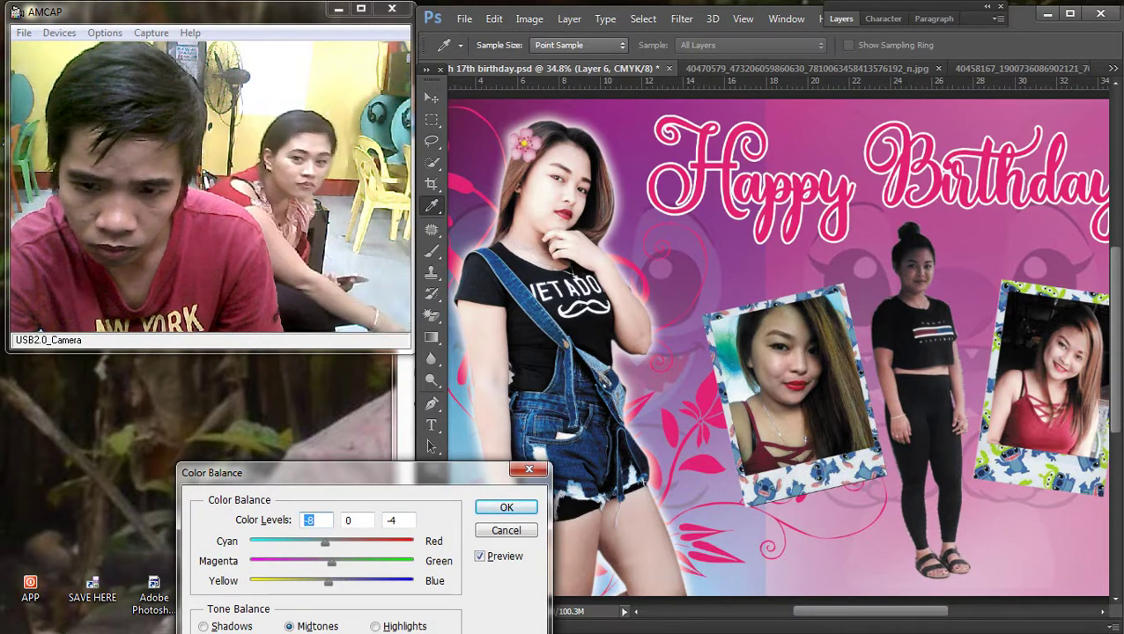
key(Tab)
key(Tab)
key(Down)
key(Down)
key(Down)
key(Down)
key(Down)
key(Down)
key(Down)
key(Down)
key(Return)
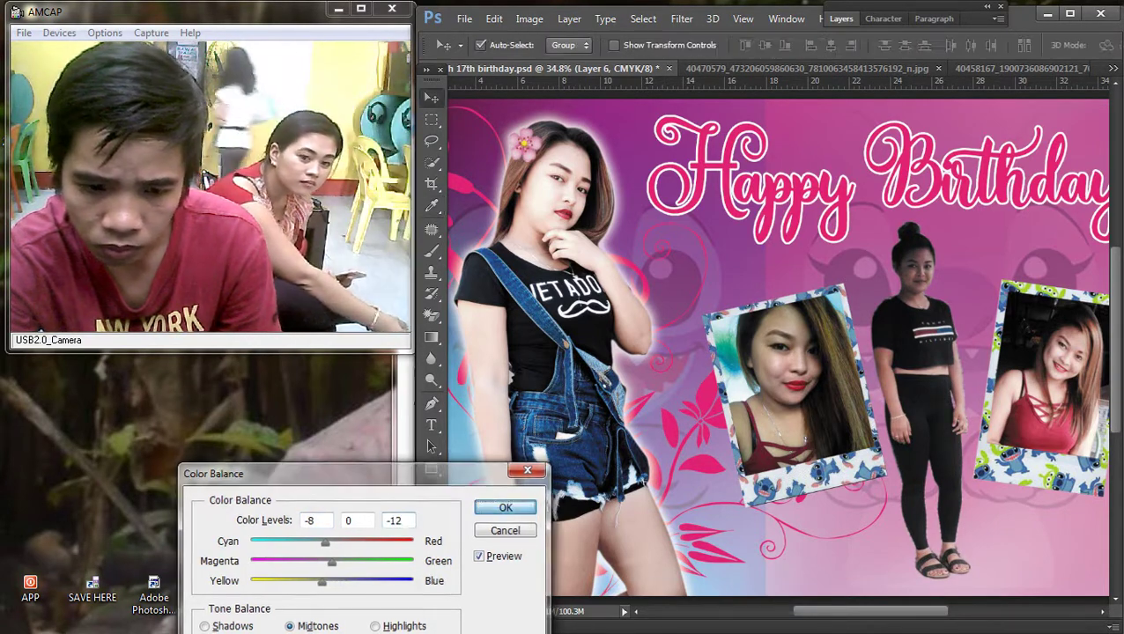
Step: Apply a second midtone Curves adjustment to the standing celebrant
key(ctrl+m)
mouse_move(321, 321)
mouse_down()
mouse_move(321, 306)
mouse_move(333, 323)
mouse_up()
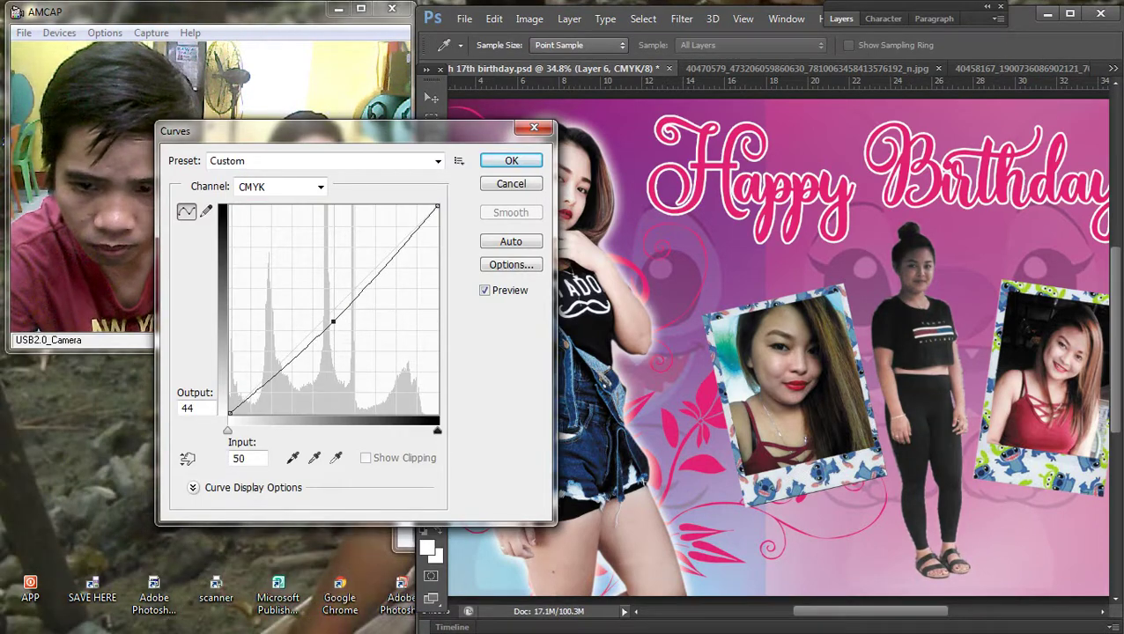
key(Return)
key(ctrl+t)
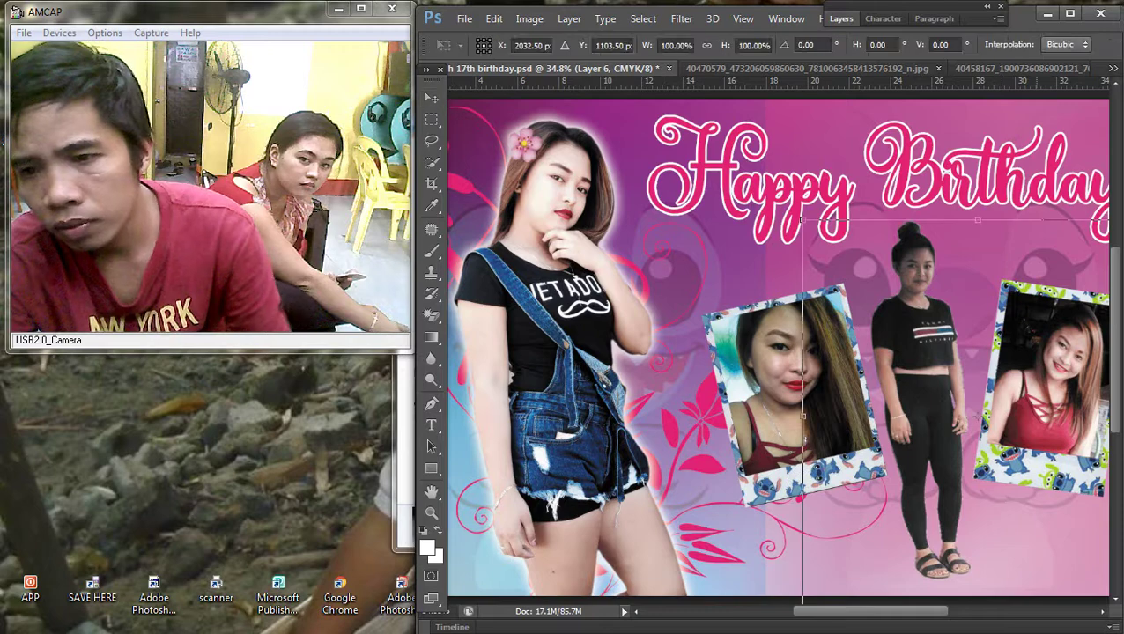
key(ctrl+0)
key(Return)
Step: Delete the pixels inside a rectangular selection around the standing celebrant
key(m)
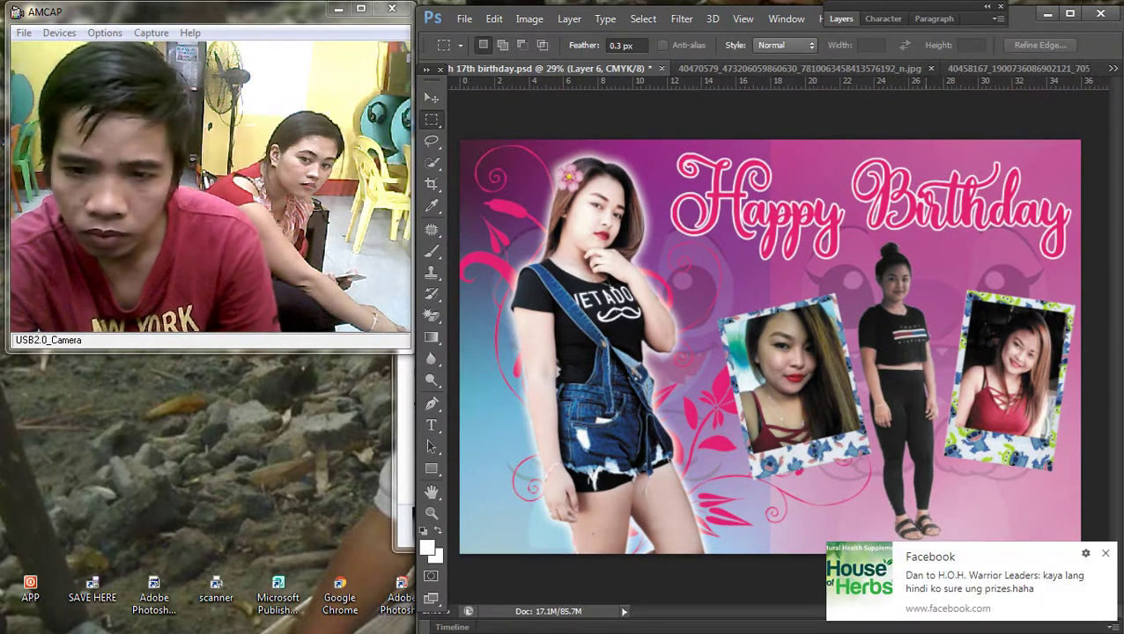
drag(852, 227, 984, 527)
key(Delete)
key(ctrl+d)
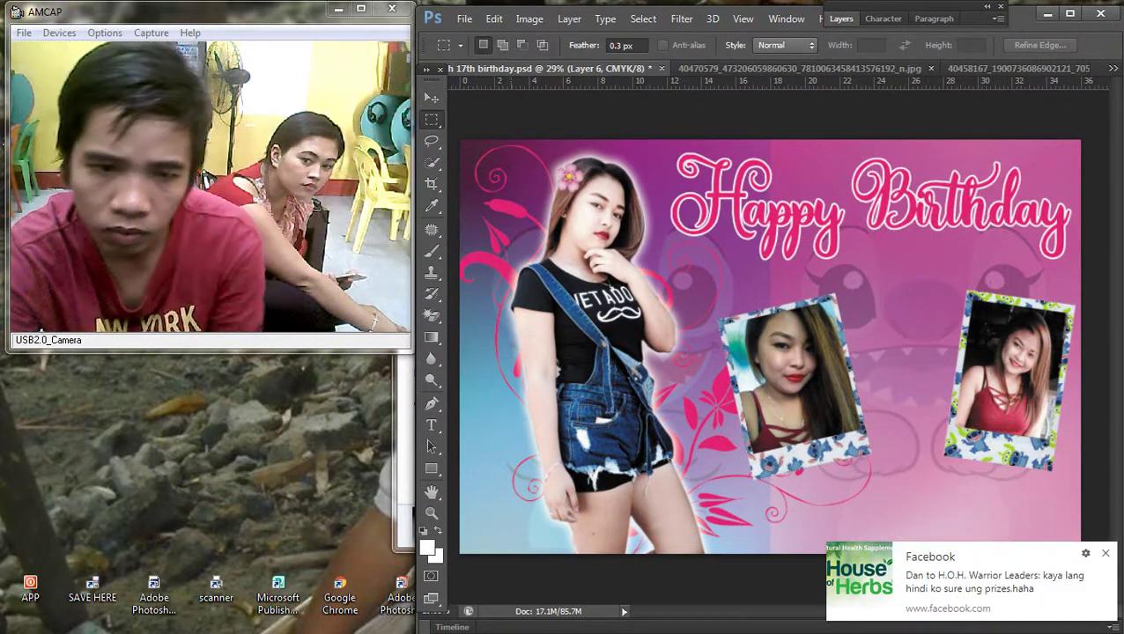
Step: Move the standing celebrant between the photos and nudge it into place
key(v)
drag(775, 334, 907, 274)
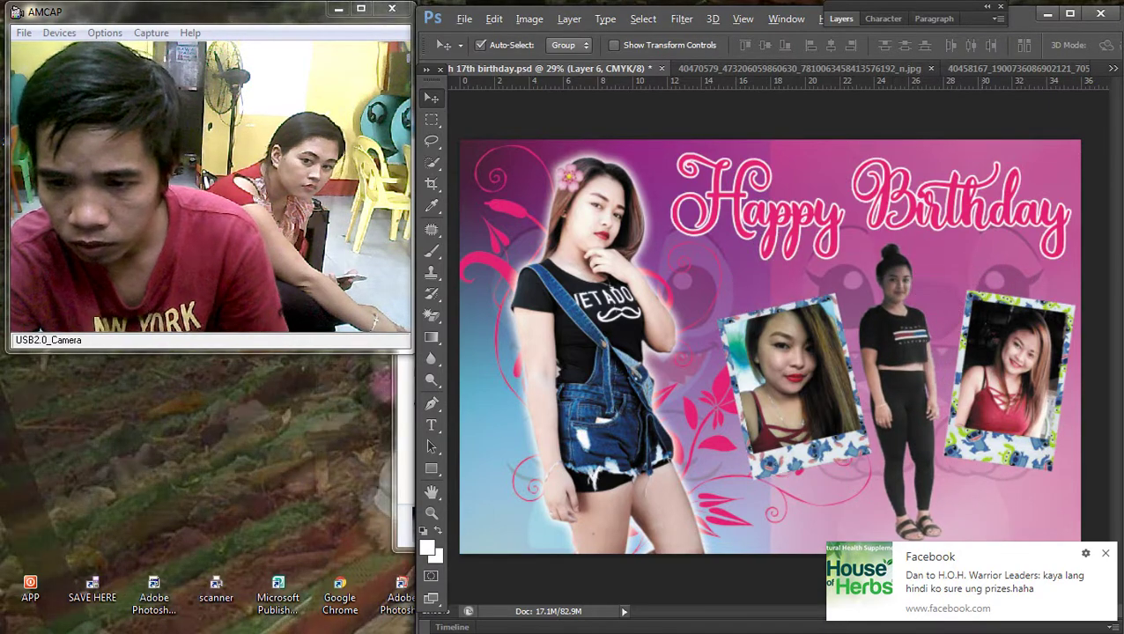
key(ctrl+minus)
key(ctrl+t)
drag(869, 381, 865, 380)
key(Return)
key(ctrl+plus)
key(ctrl+minus)
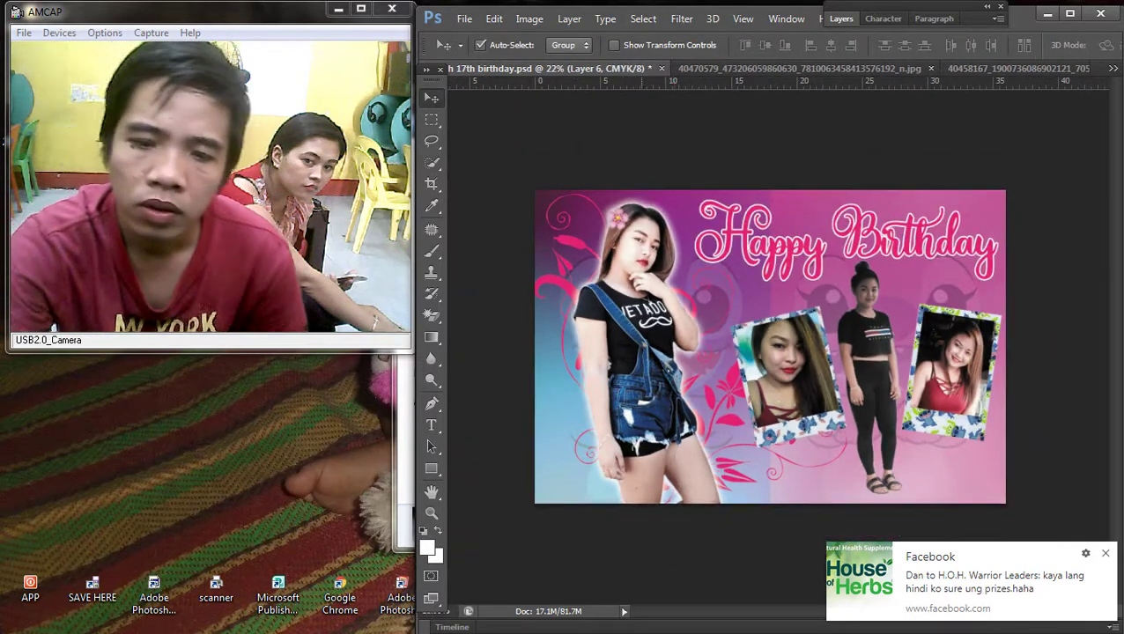
Step: Copy the glow layer style from Layer 1, the large celebrant cutout
right_click(750, 308)
click(768, 318)
click(841, 18)
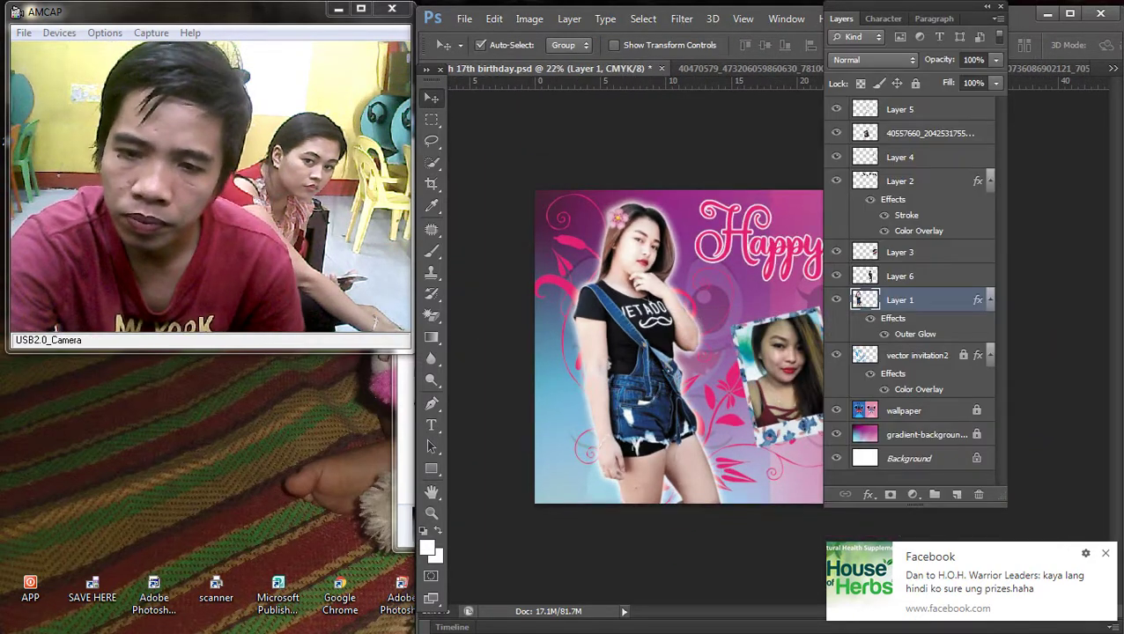
right_click(936, 299)
click(634, 357)
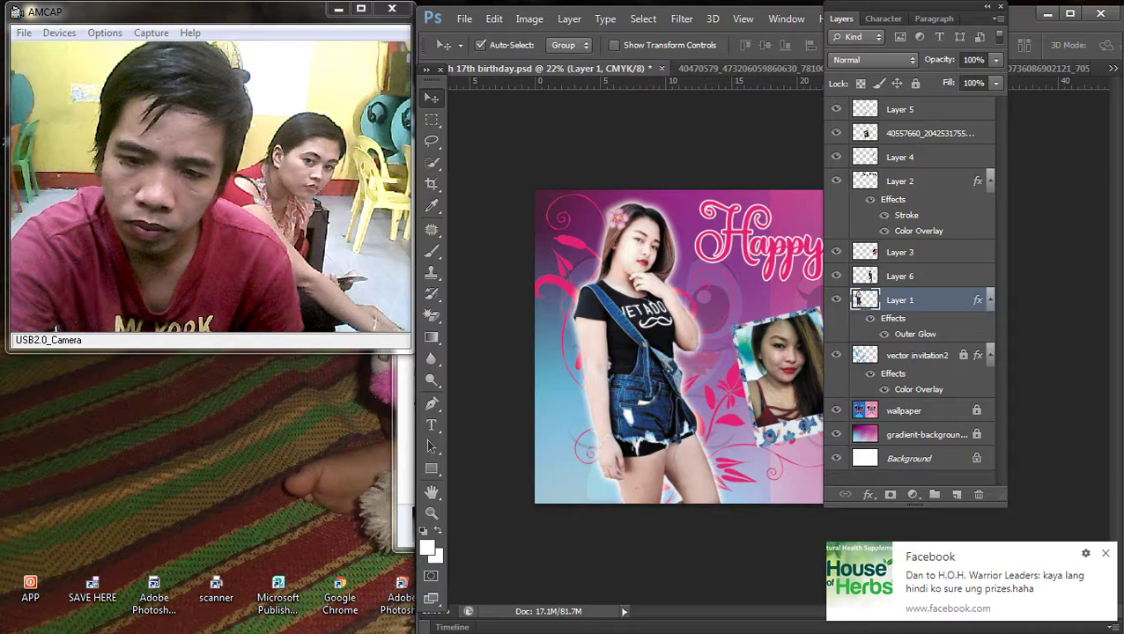
click(841, 19)
Step: Paste the copied glow style onto Layer 6 and fit the banner in view
right_click(850, 342)
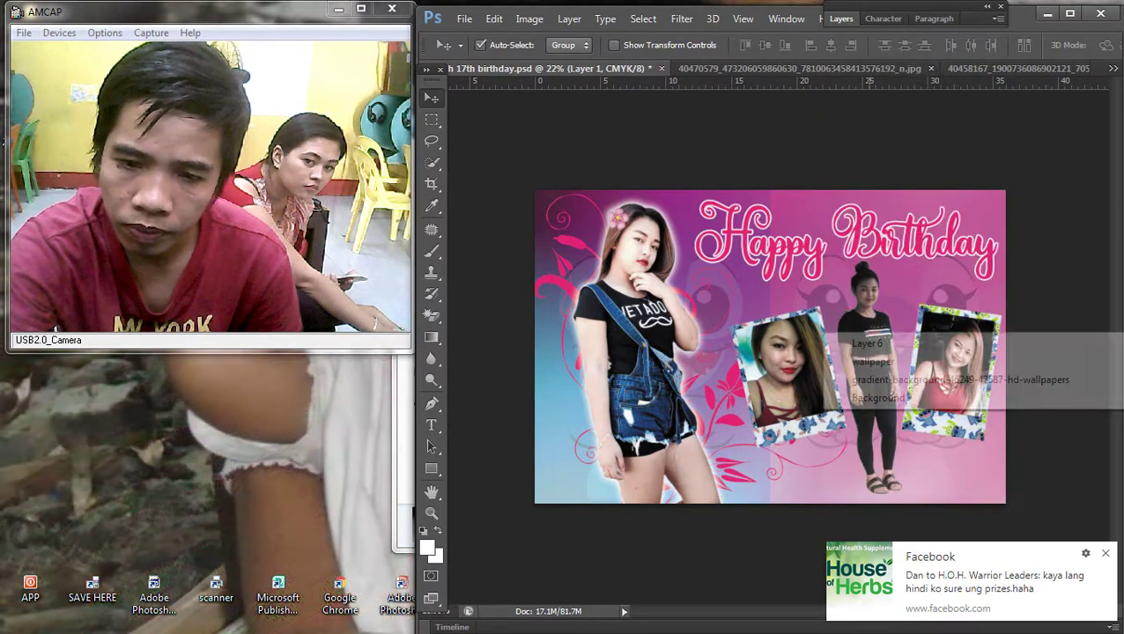
click(866, 343)
click(841, 19)
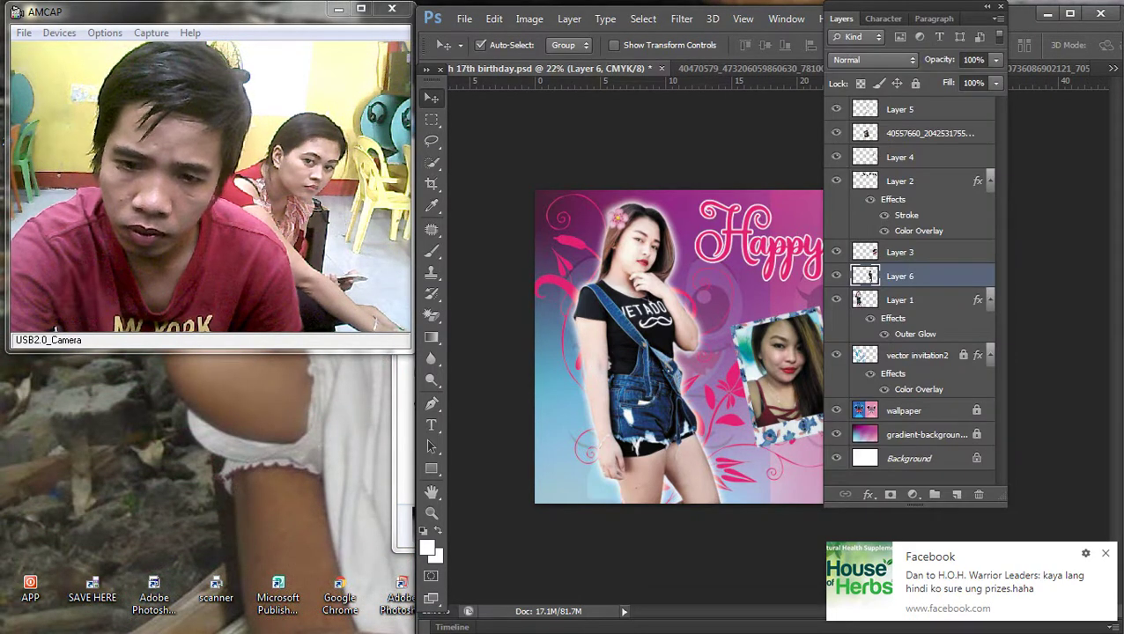
right_click(932, 276)
click(633, 373)
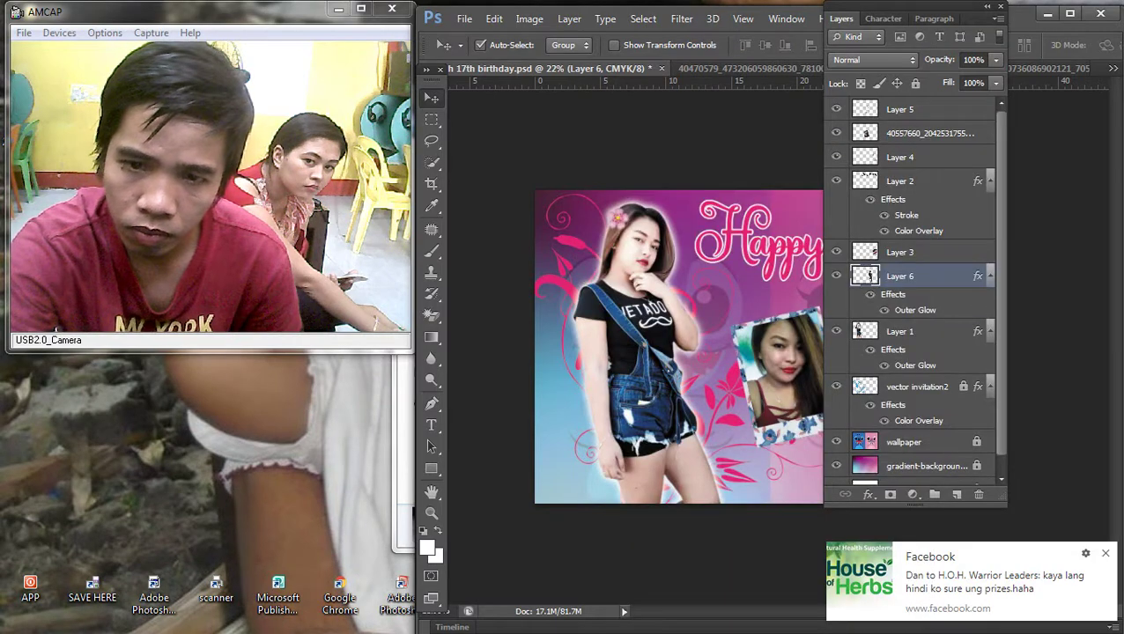
key(F7)
key(ctrl+0)
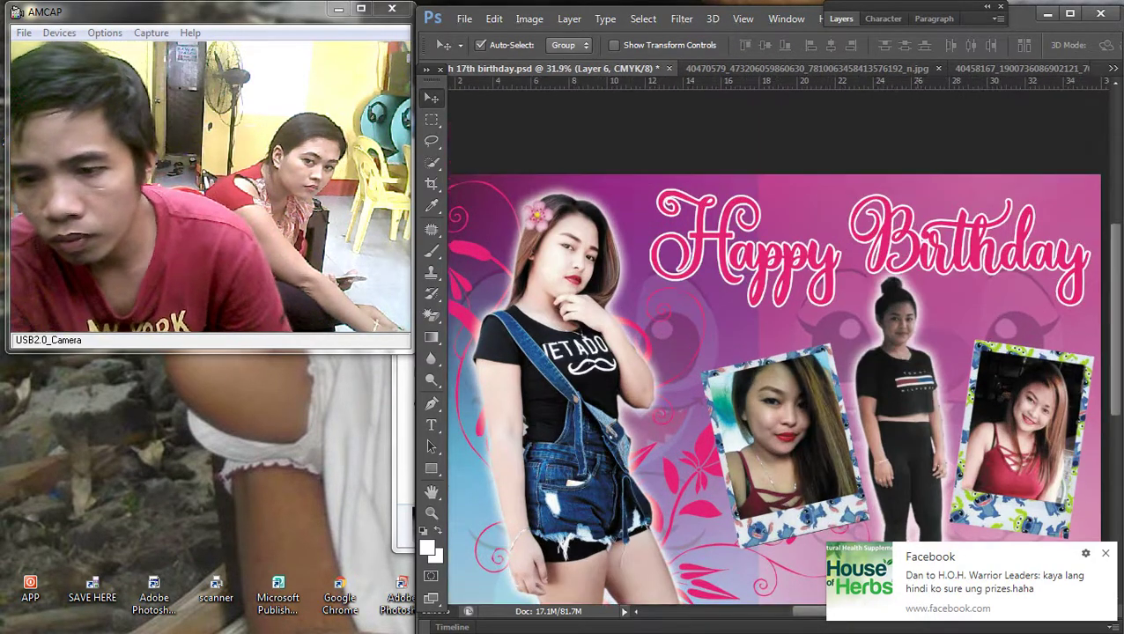
key(F7)
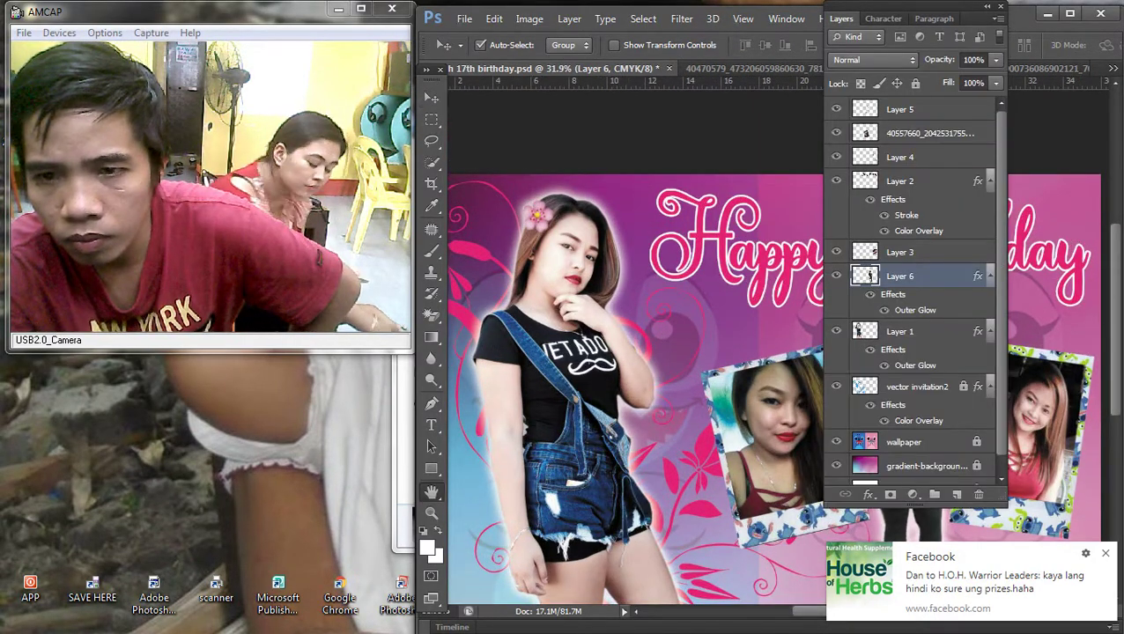
Step: Open Layer 6's Outer Glow settings and try 10 for size and spread
double_click(951, 276)
drag(616, 287, 315, 197)
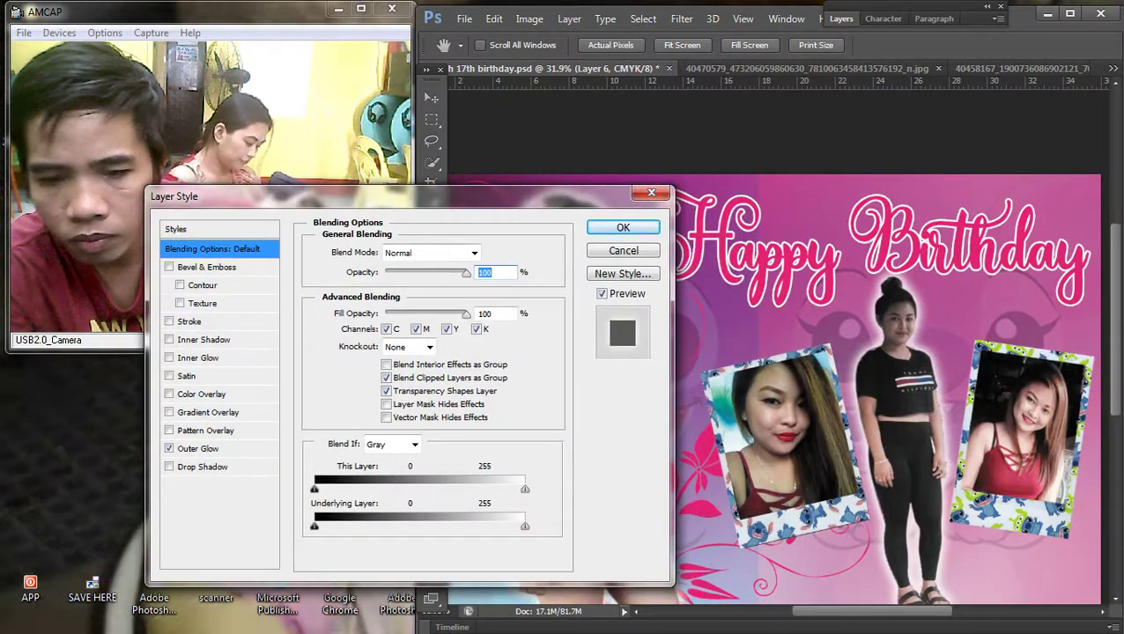
click(197, 448)
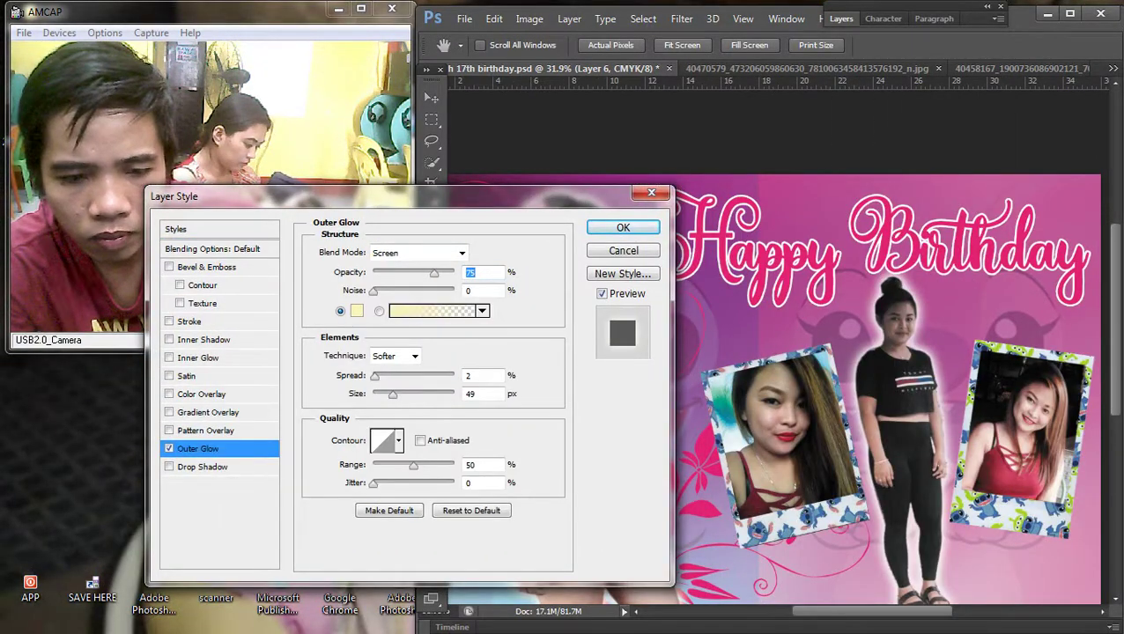
key(Tab)
key(Tab)
key(Tab)
text(10)
key(shift+Tab)
text(10)
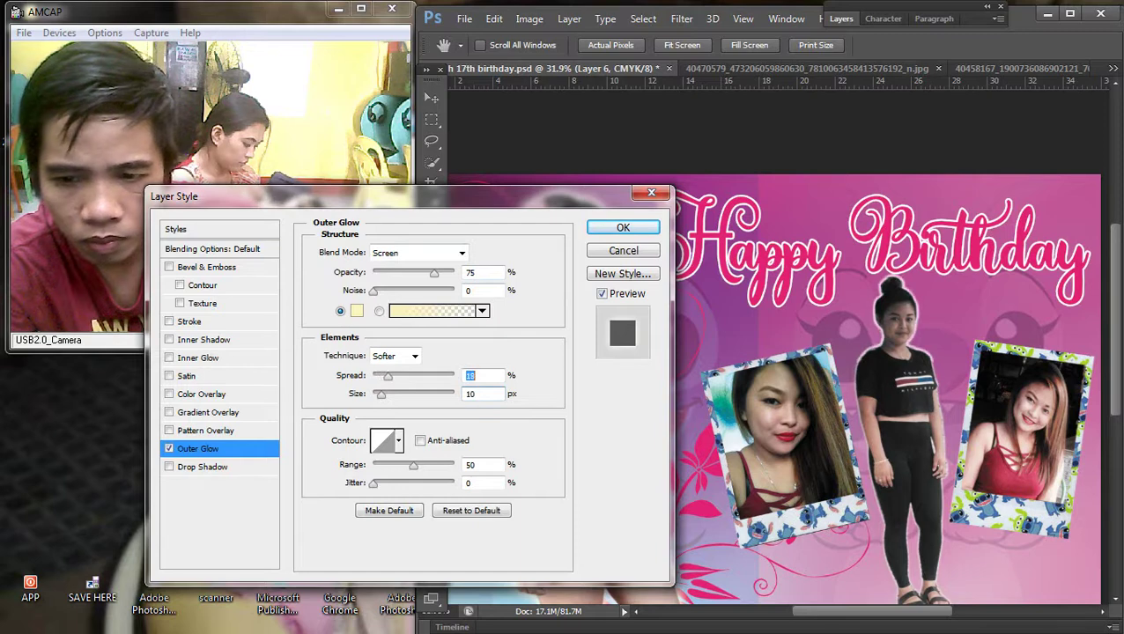
key(Up)
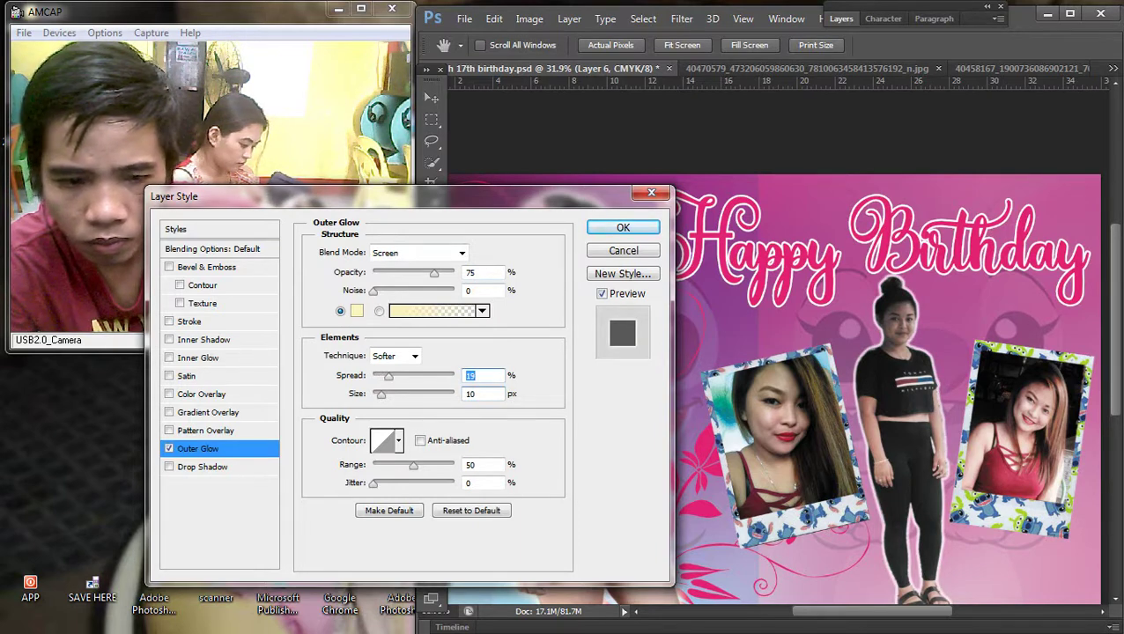
Step: Enter a larger glow size with spread 0 and accept the Outer Glow
key(Tab)
text(150)
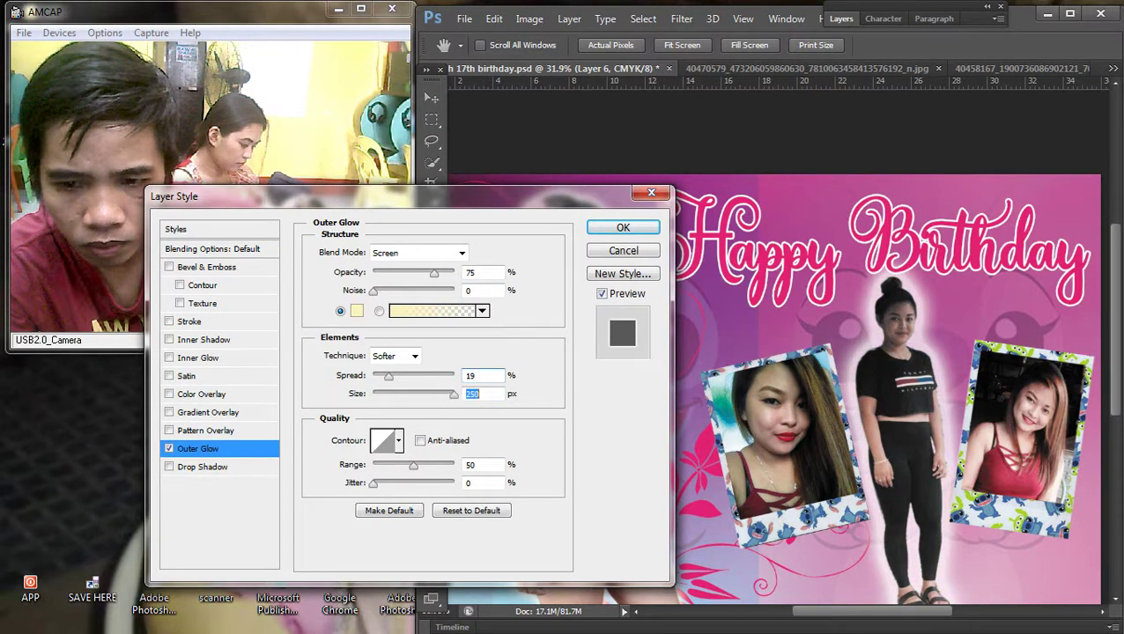
text(250)
key(shift+Tab)
text(0)
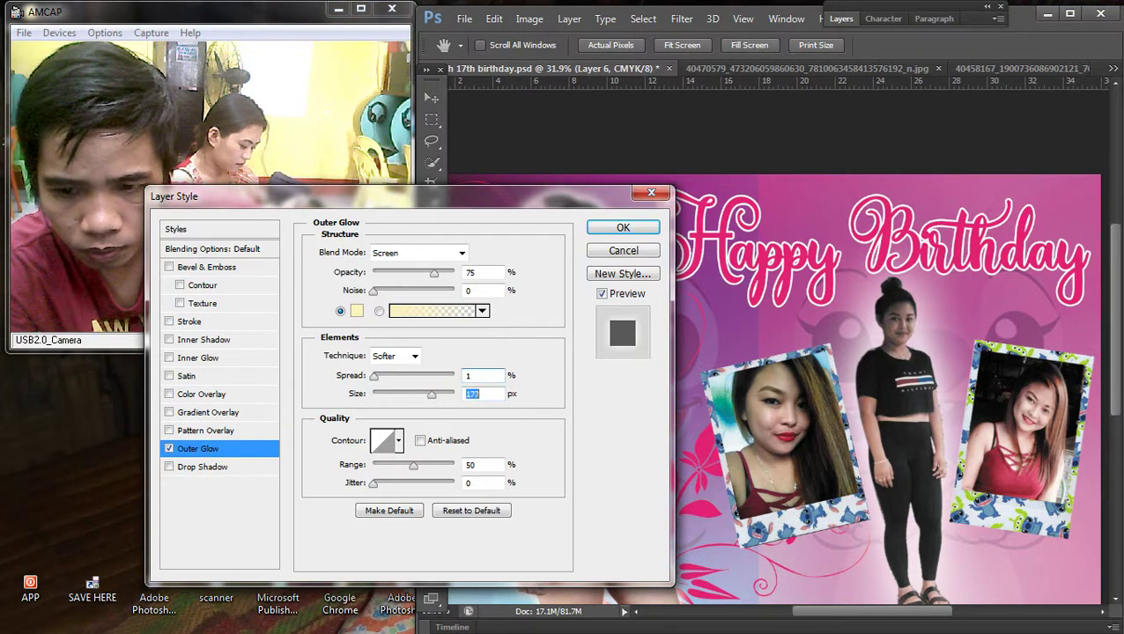
key(Down)
key(Down)
key(Down)
key(Down)
key(Down)
key(Down)
key(Down)
key(Down)
key(Down)
key(Down)
key(Down)
key(Down)
key(Down)
key(Down)
key(Down)
key(Down)
key(Down)
key(Down)
key(Down)
key(Down)
key(Down)
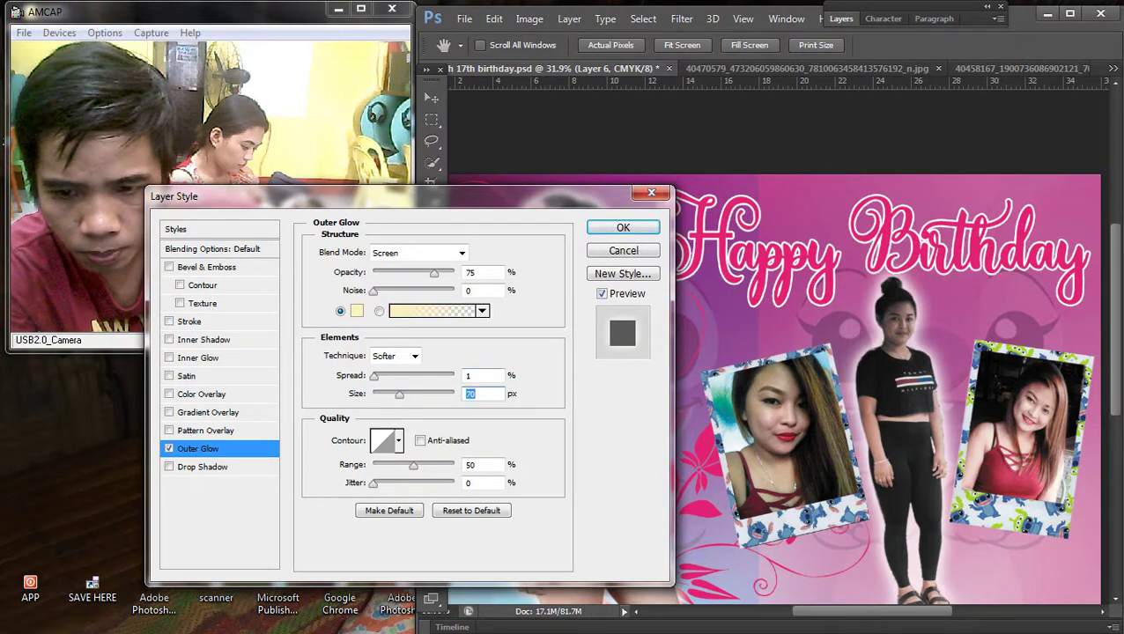
key(Return)
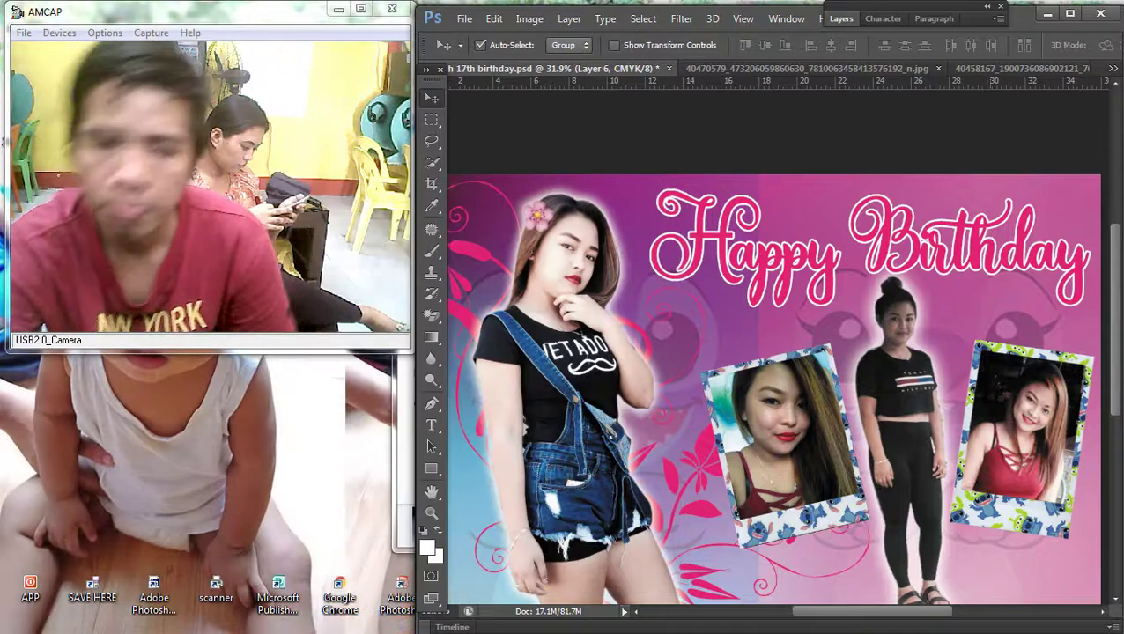
key(ctrl+minus)
key(ctrl+0)
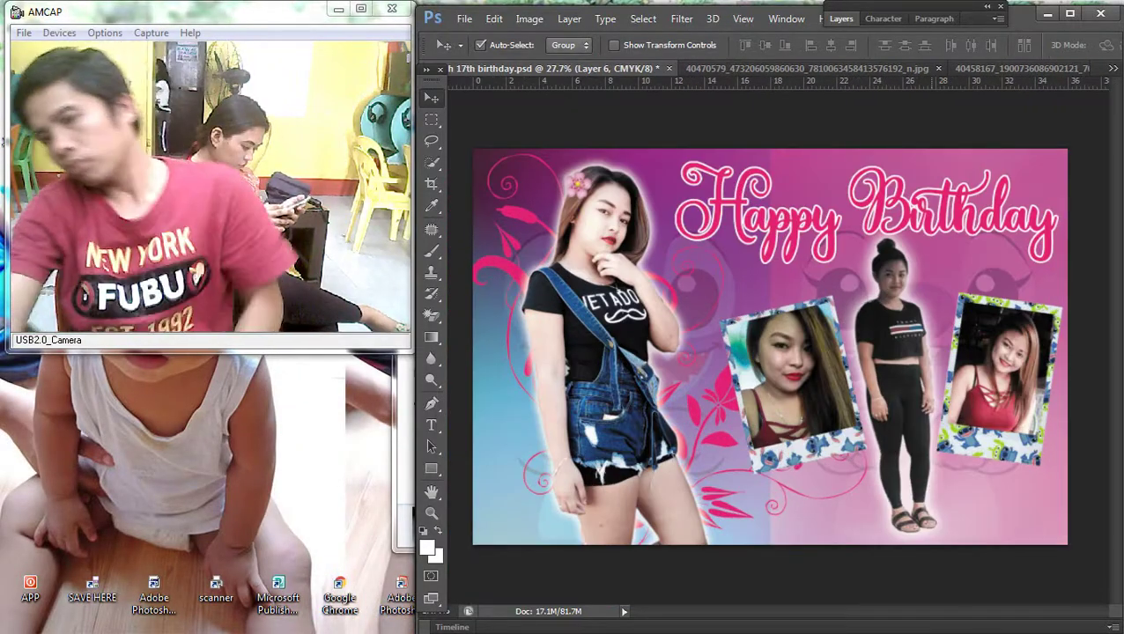
key(ctrl+plus)
key(ctrl+plus)
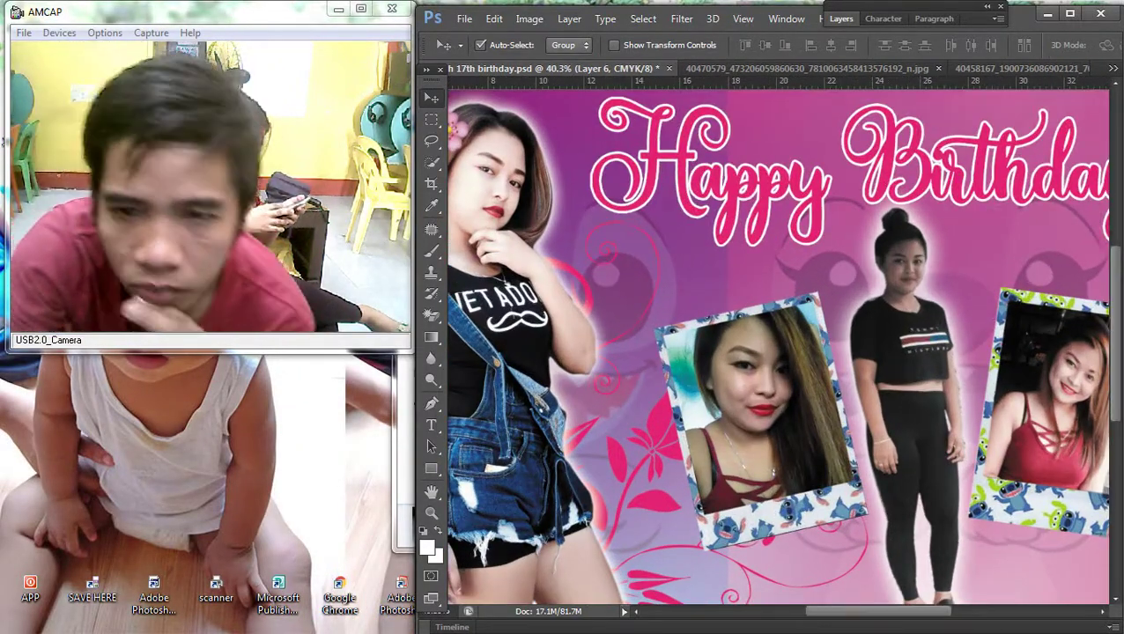
key(F7)
Step: Reopen Layer 6's Outer Glow and set its size to 49 px
double_click(946, 276)
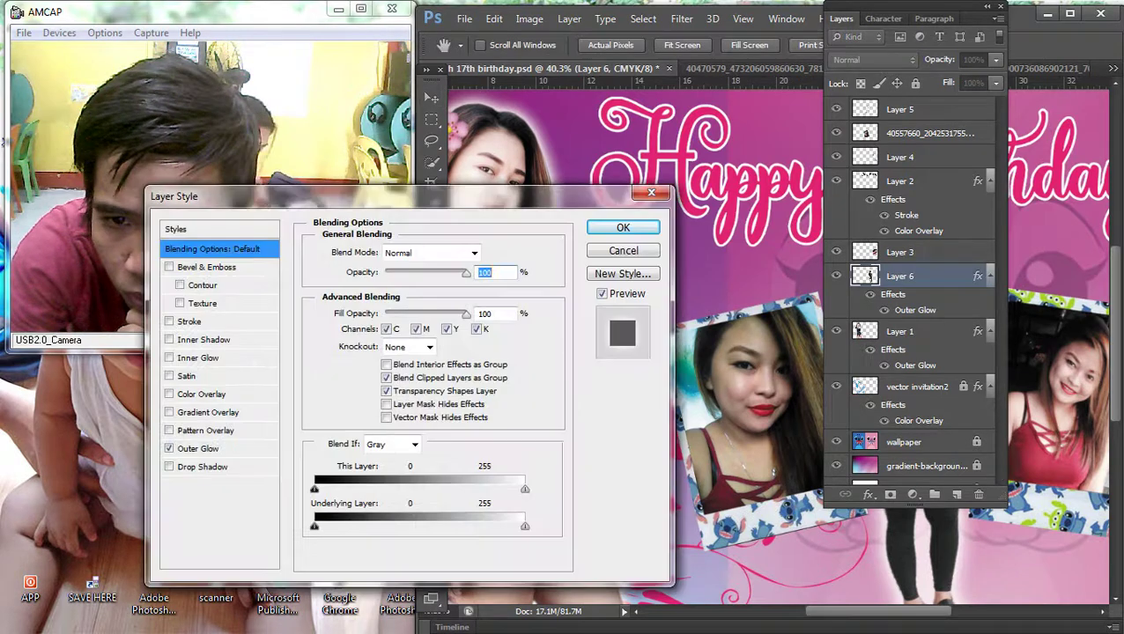
click(197, 449)
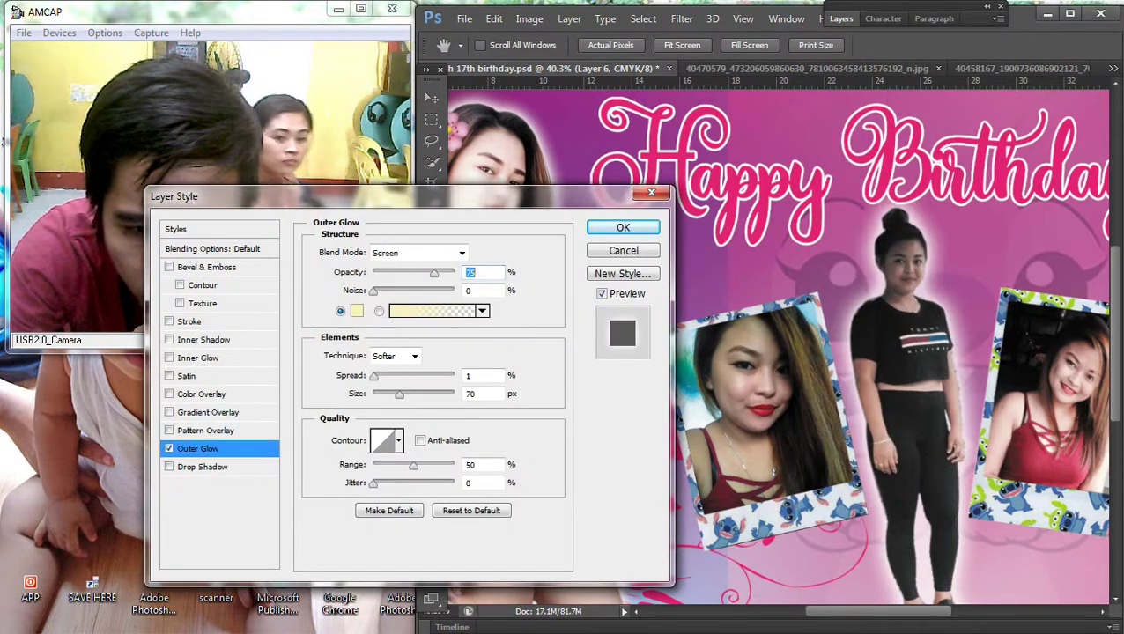
key(Up)
key(Up)
key(Up)
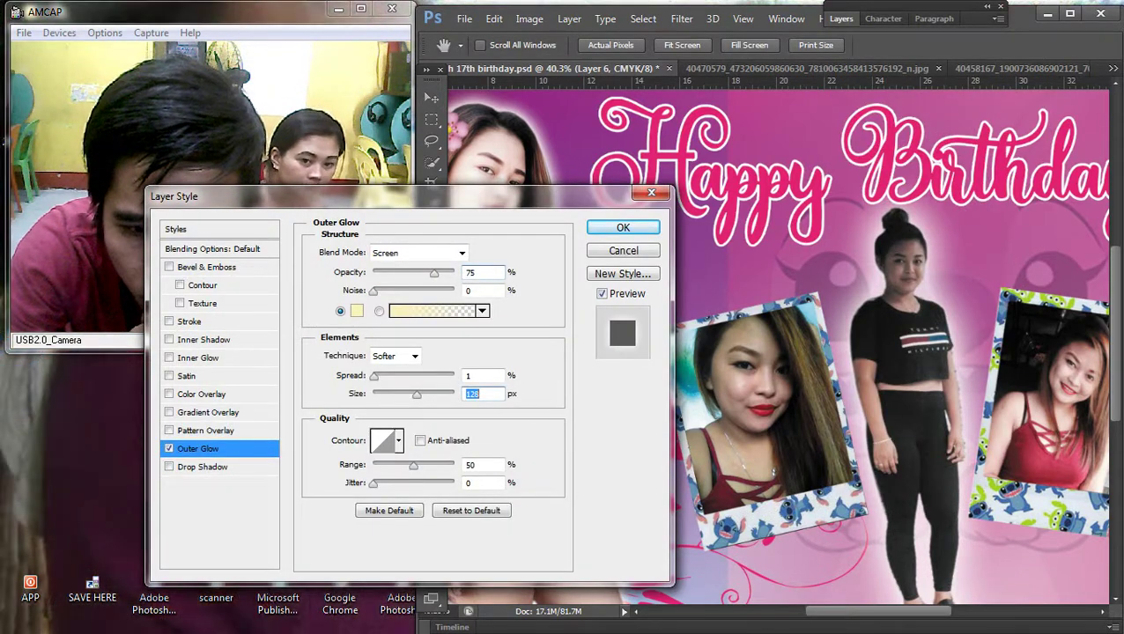
key(shift+Down)
key(shift+Down)
key(shift+Down)
key(shift+Down)
key(shift+Down)
key(shift+Down)
key(shift+Down)
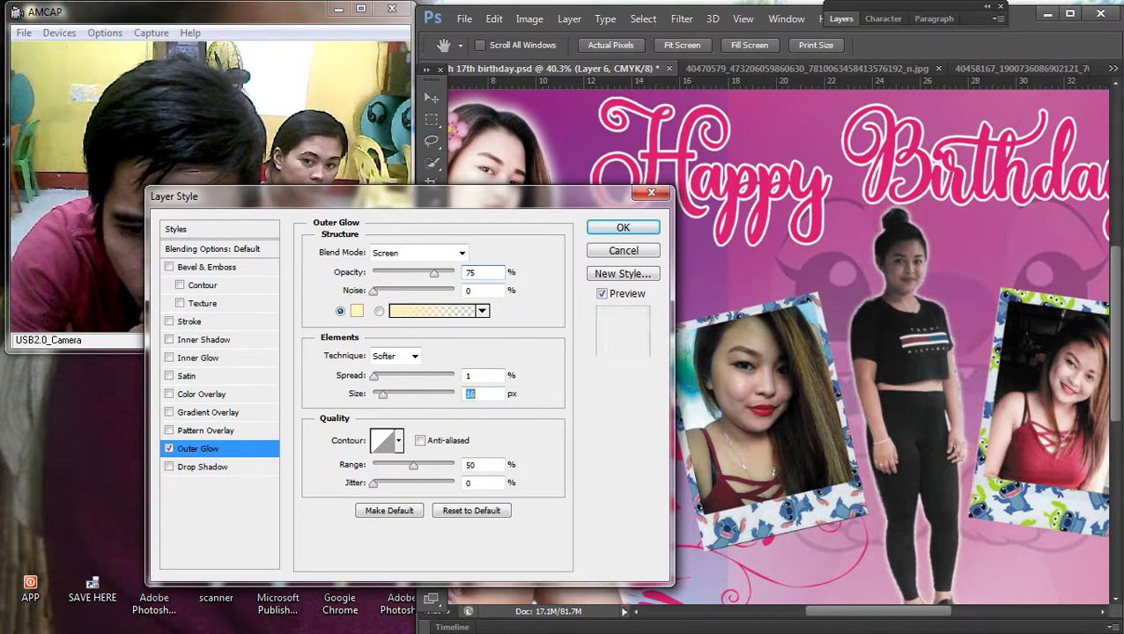
key(Down)
key(Down)
key(Down)
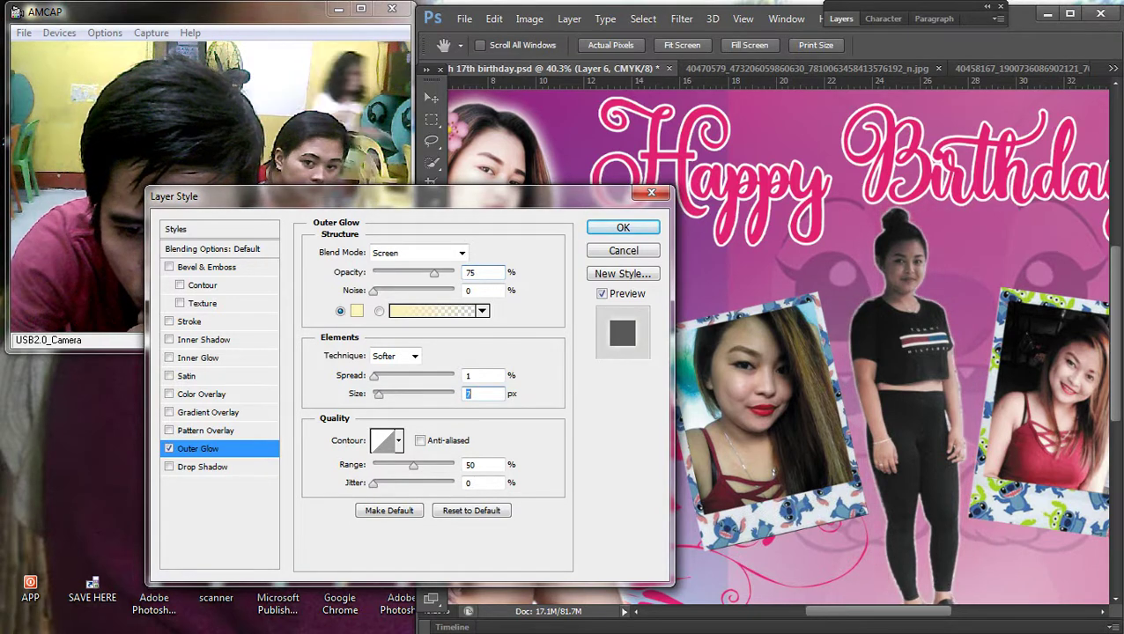
text(49)
Step: Set the glow spread to 0% and range to 89%, then accept
key(shift+Tab)
key(shift+Up)
key(shift+Up)
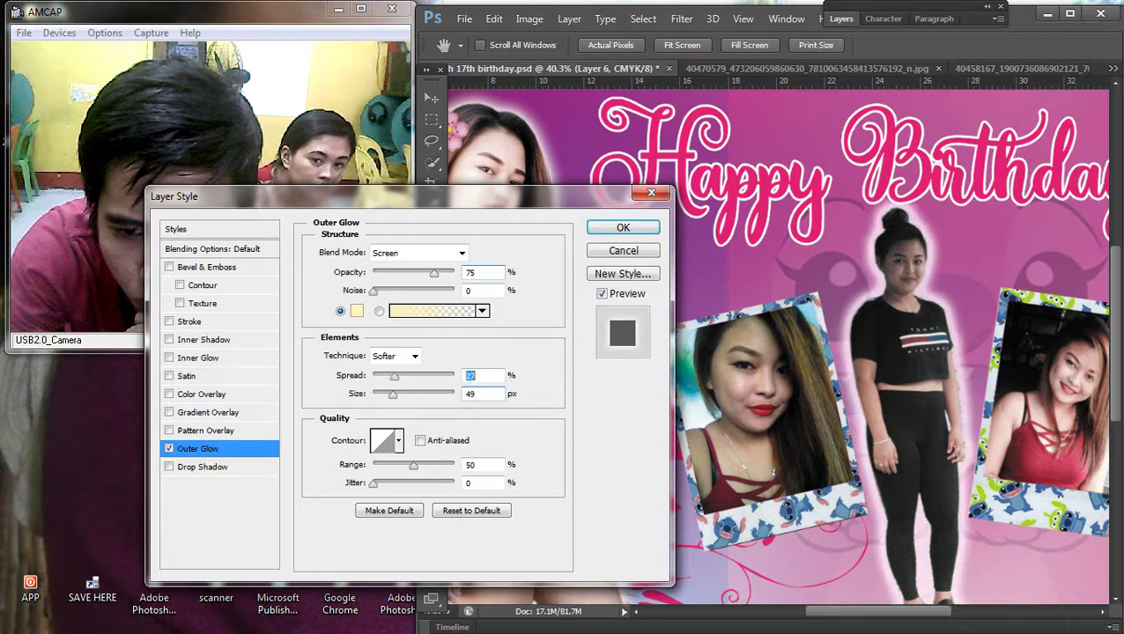
key(shift+Down)
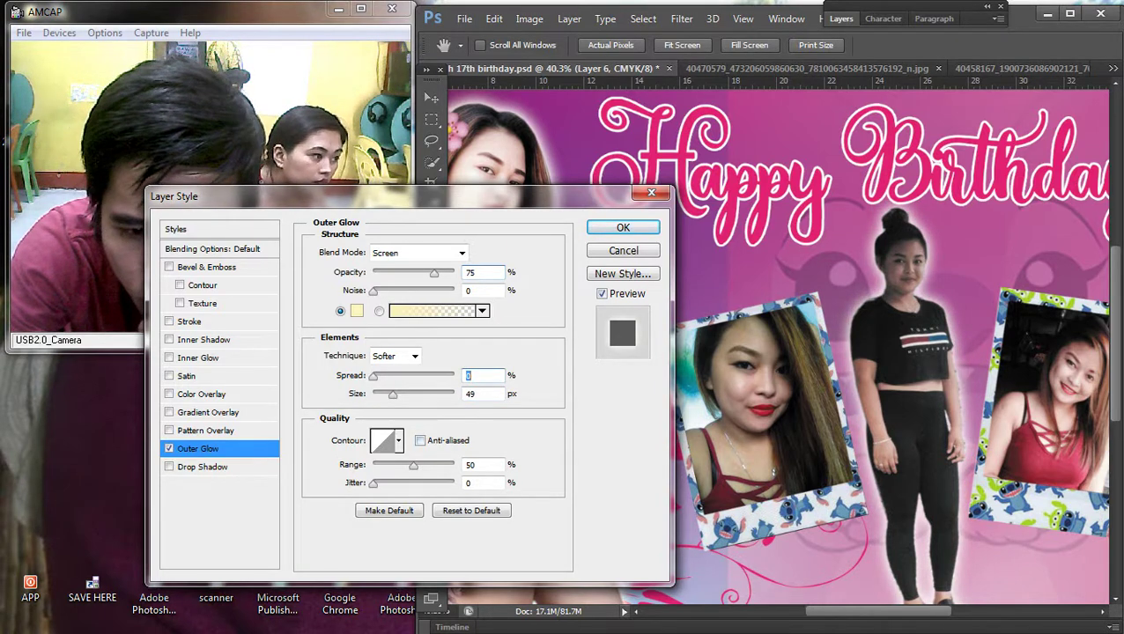
click(483, 464)
key(shift+Up)
key(shift+Up)
key(Down)
key(Down)
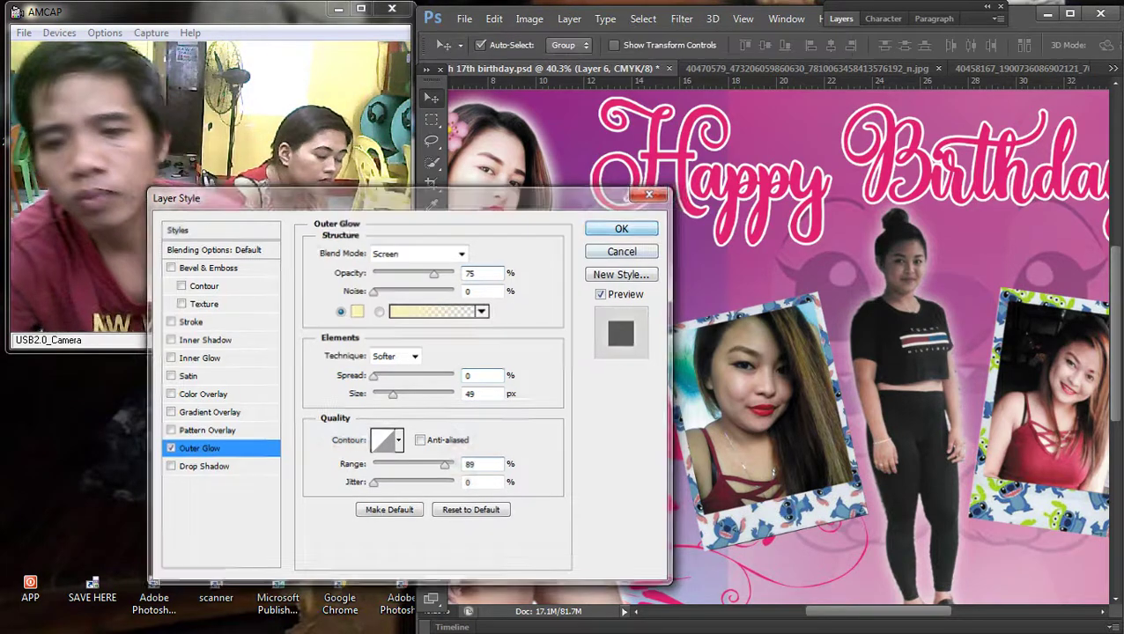
key(Return)
key(ctrl+minus)
key(ctrl+minus)
Step: Brighten the standing girl slightly by lifting the Curves point
key(ctrl+0)
right_click(842, 266)
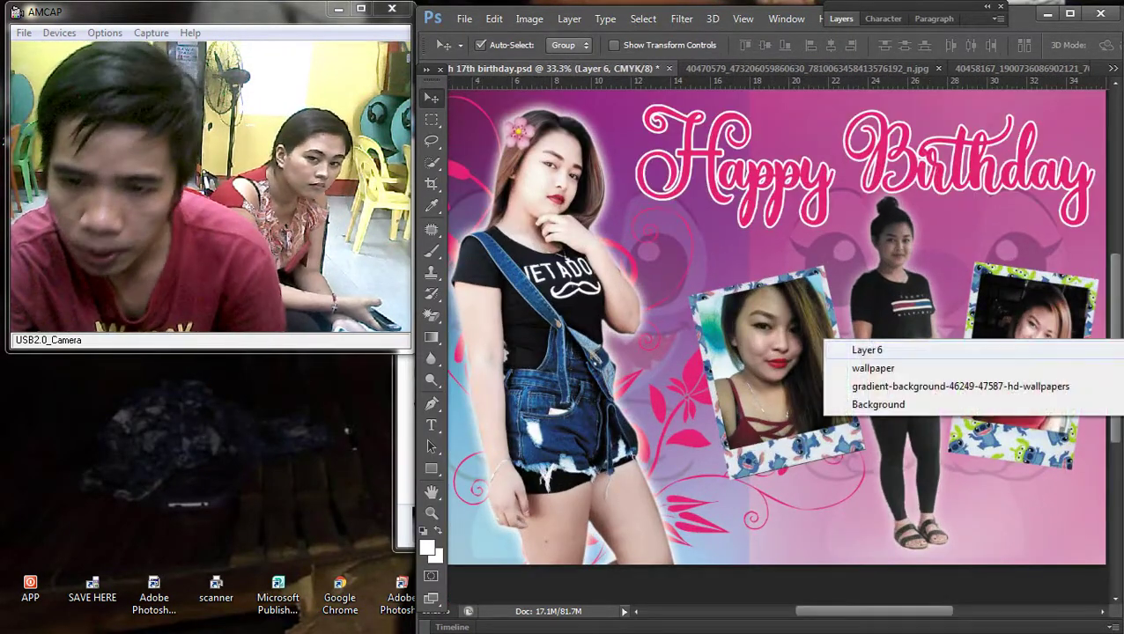
key(Escape)
key(ctrl+m)
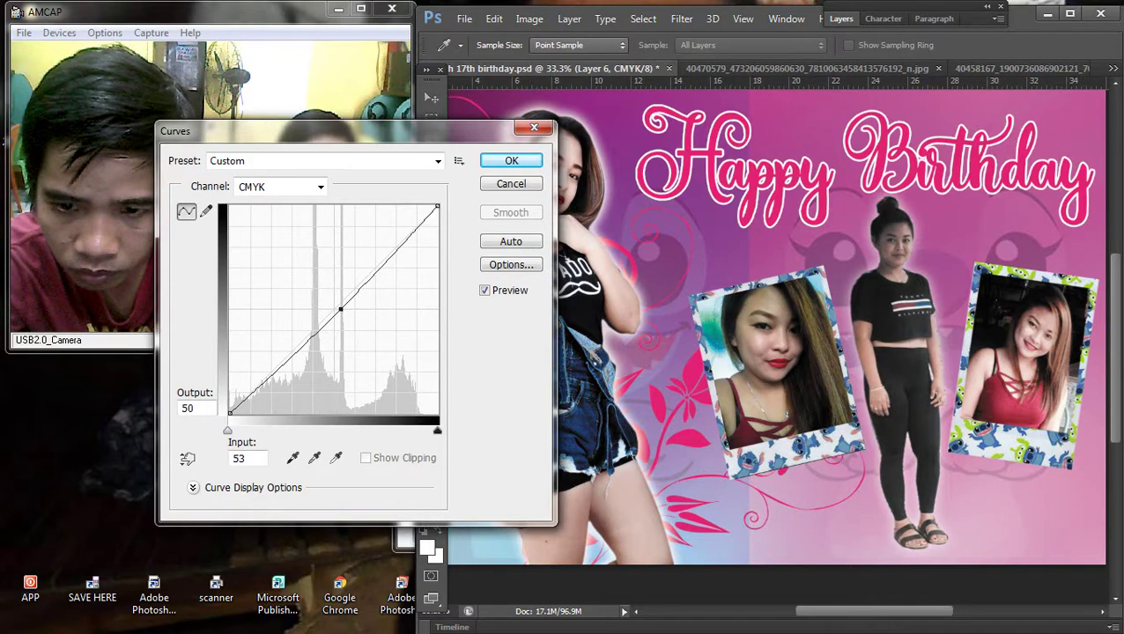
key(Right)
key(Up)
key(Up)
key(Up)
key(Up)
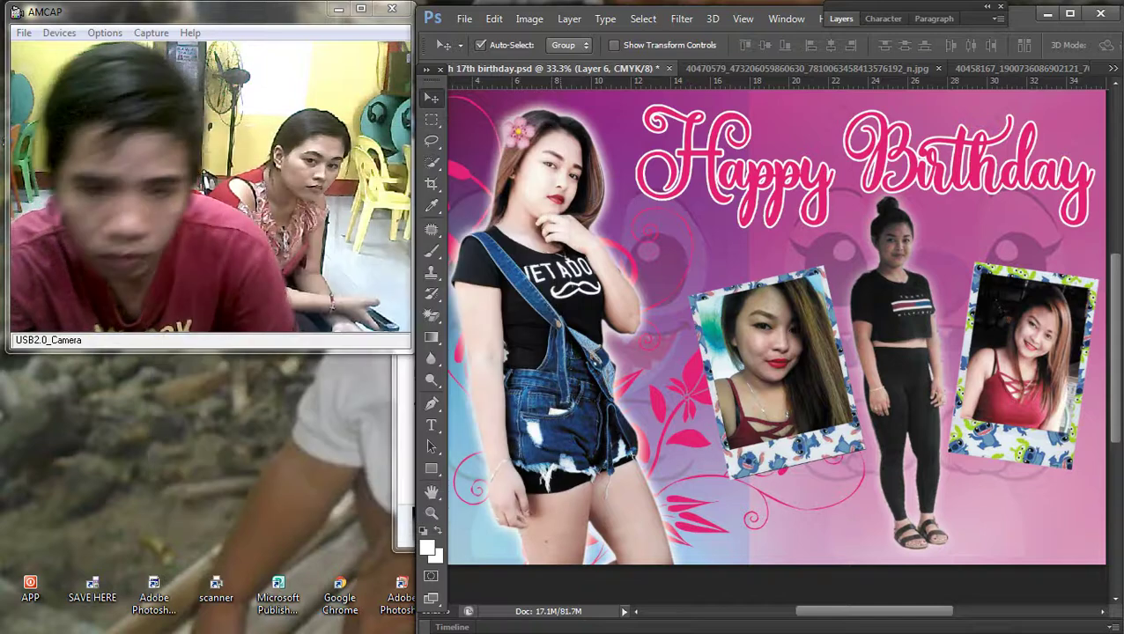
key(ctrl+0)
Step: Switch to the Type tool and open the Downloads folder of images
scroll(770, 347, up, 3)
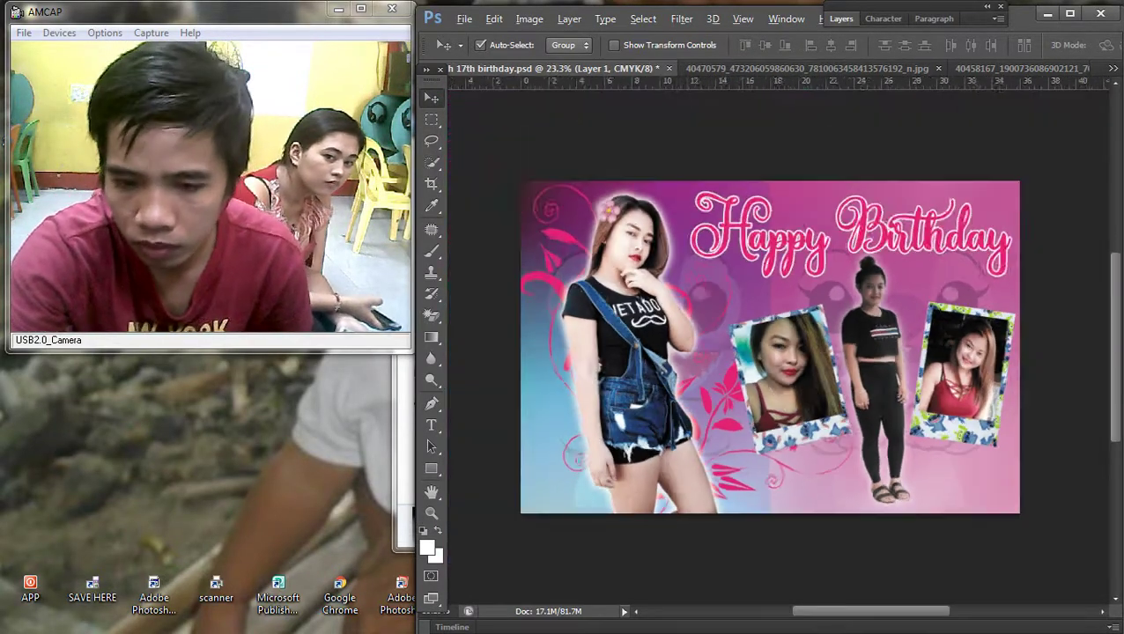
key(t)
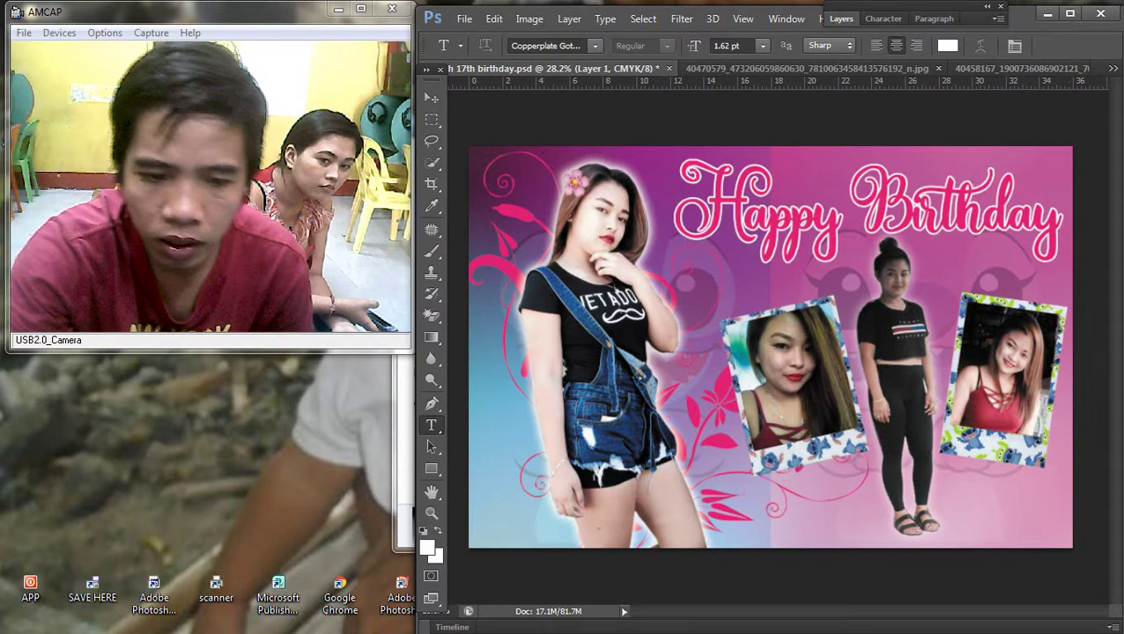
click(977, 88)
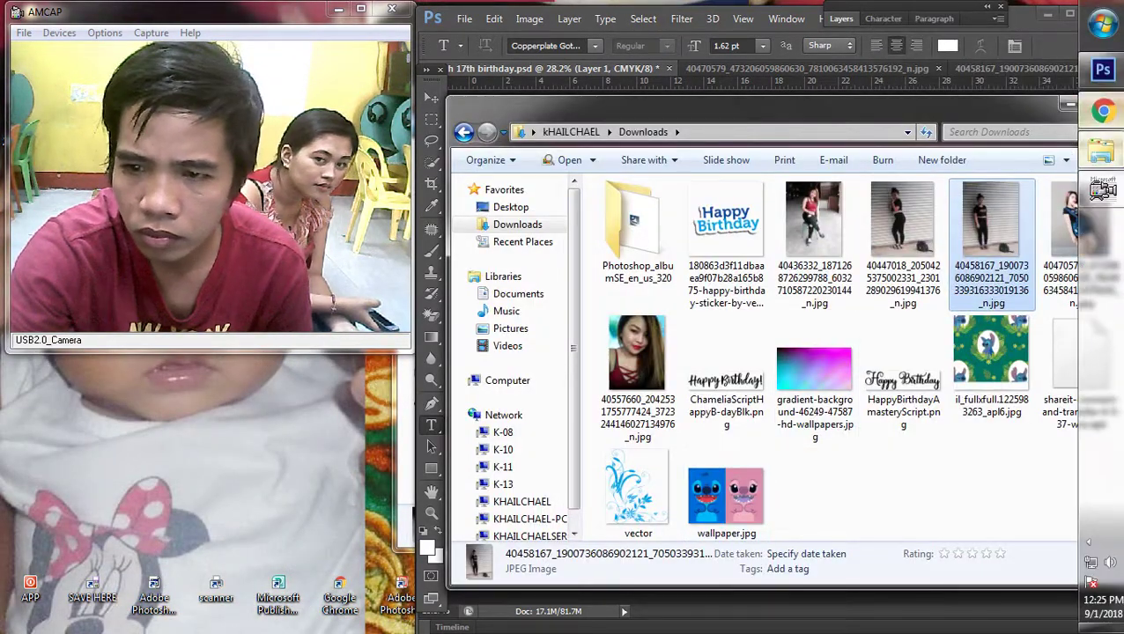
Step: Open the Stitch and Angel result in the pink stitch background image search
click(1101, 110)
click(498, 27)
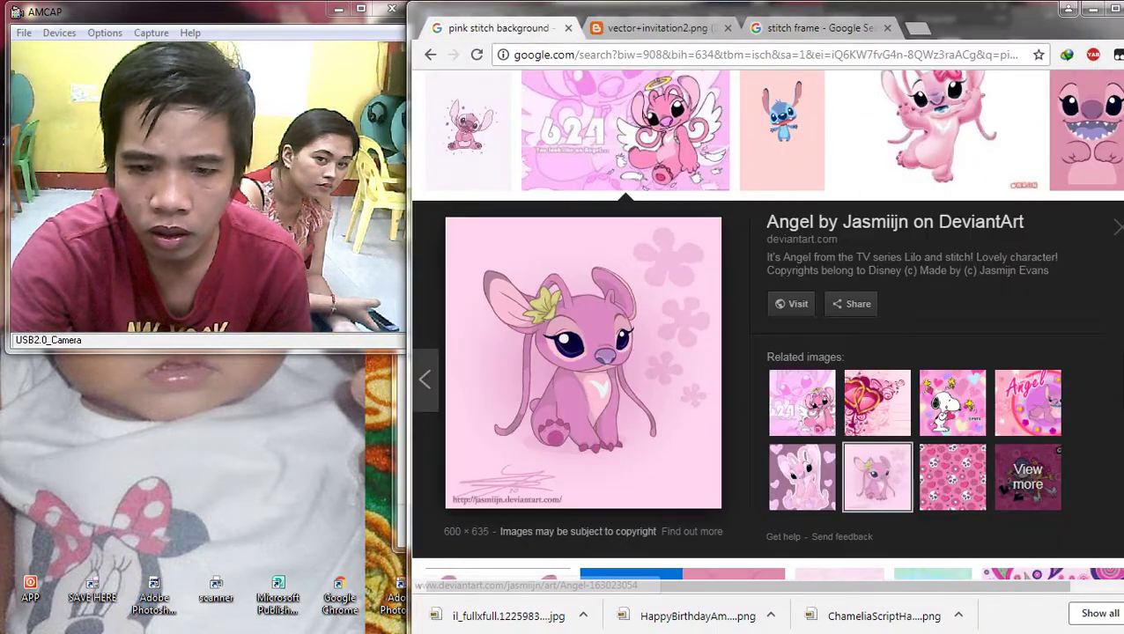
scroll(692, 398, up, 1)
scroll(692, 398, down, 10)
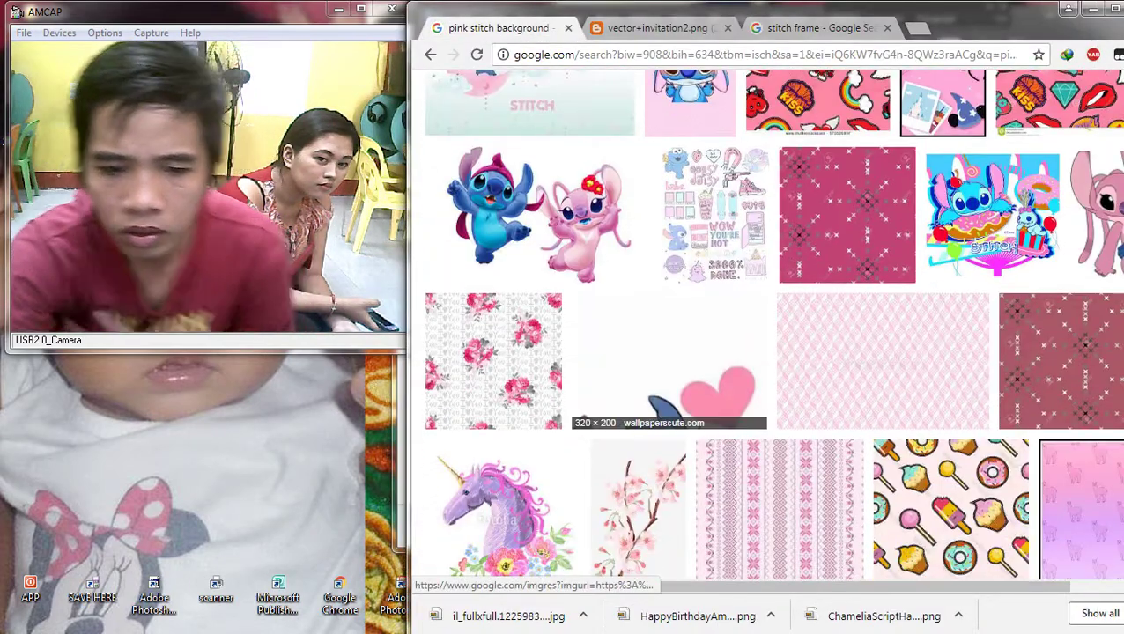
click(572, 260)
right_click(579, 338)
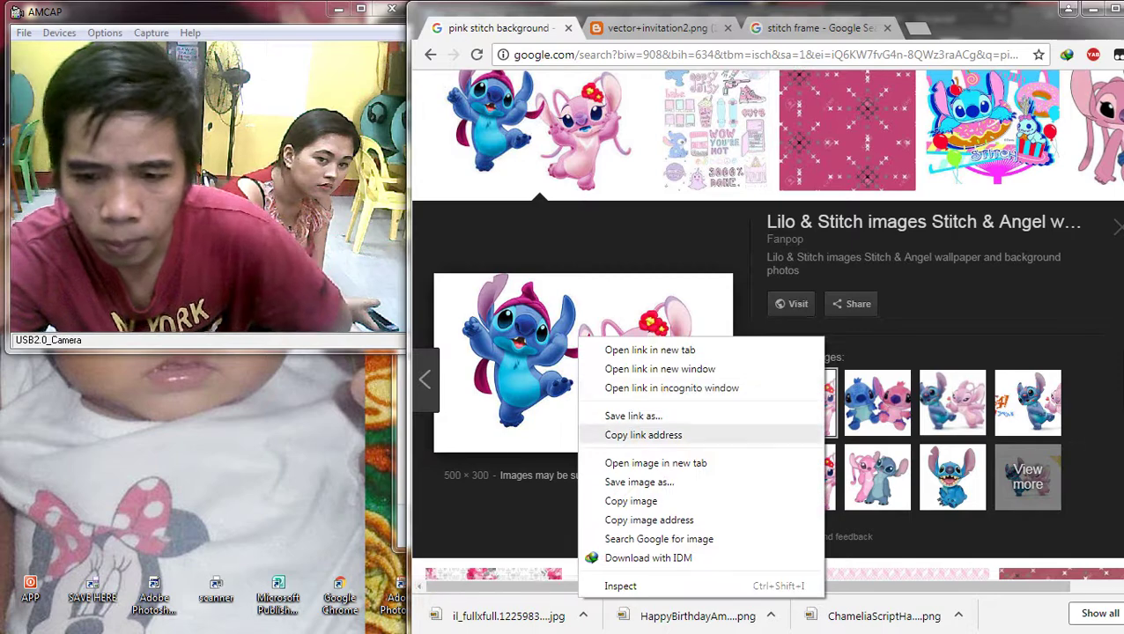
click(643, 435)
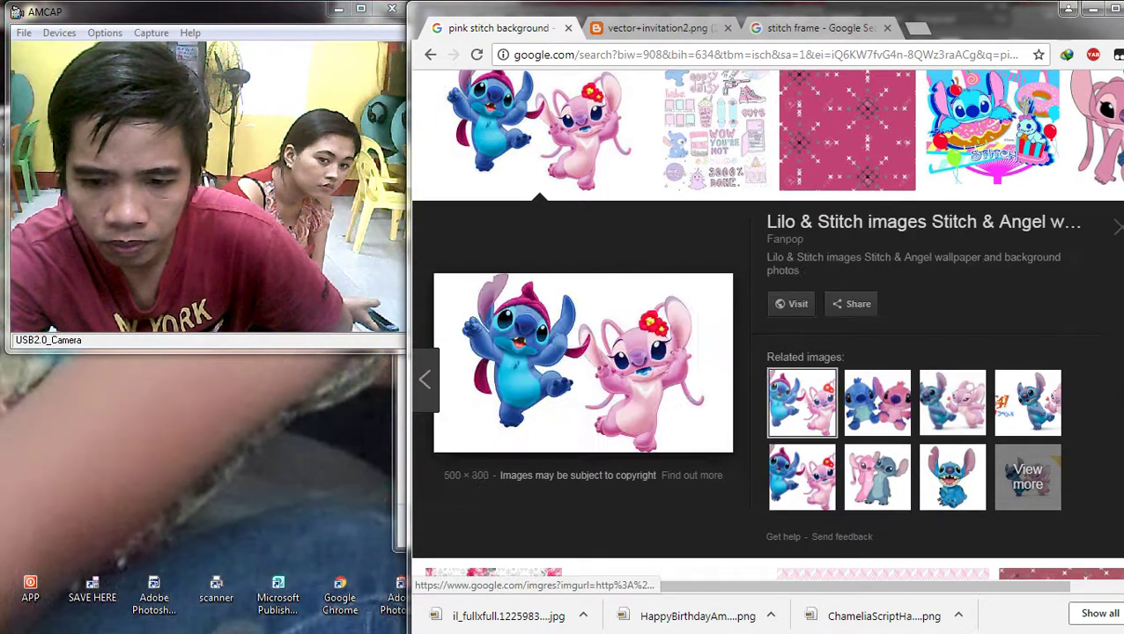
Step: Save the Stitch and Angel image and drag it into the Photoshop banner
right_click(541, 342)
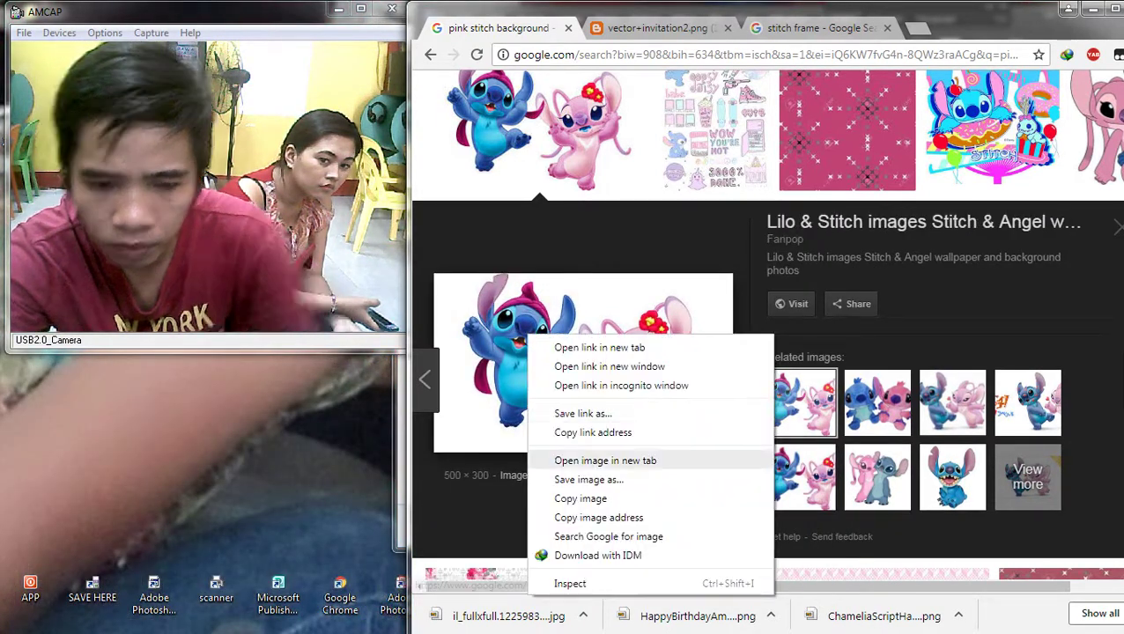
click(588, 479)
key(Return)
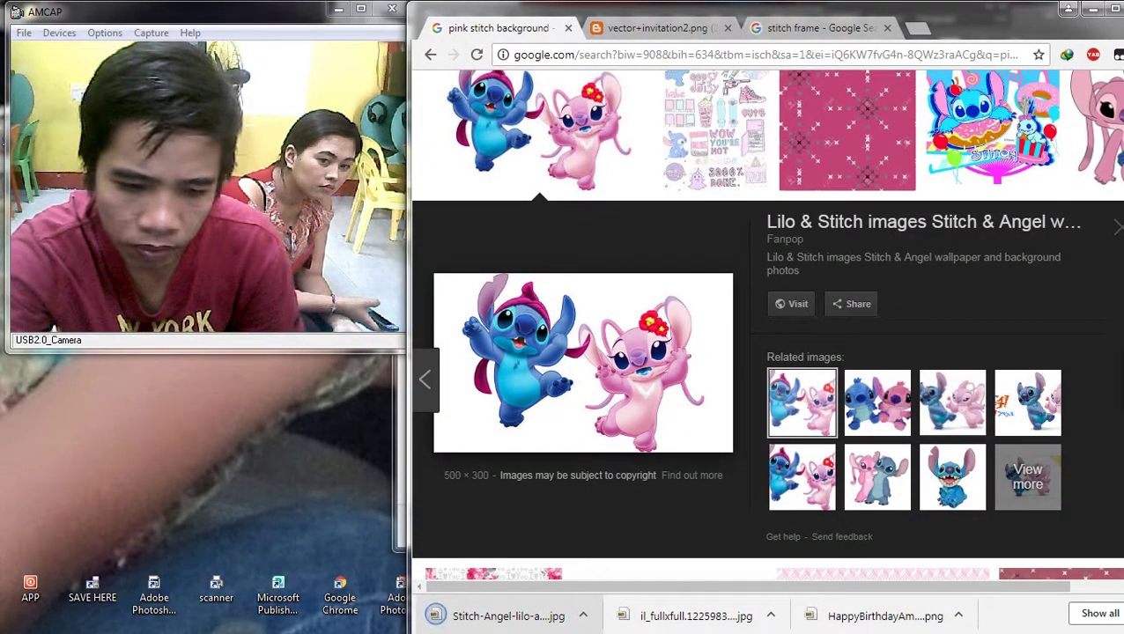
drag(552, 616, 1099, 155)
drag(1101, 70, 784, 352)
scroll(783, 352, up, 2)
Step: Commit the placed Stitch and Angel clipart and bring its layer to the front
key(Return)
key(t)
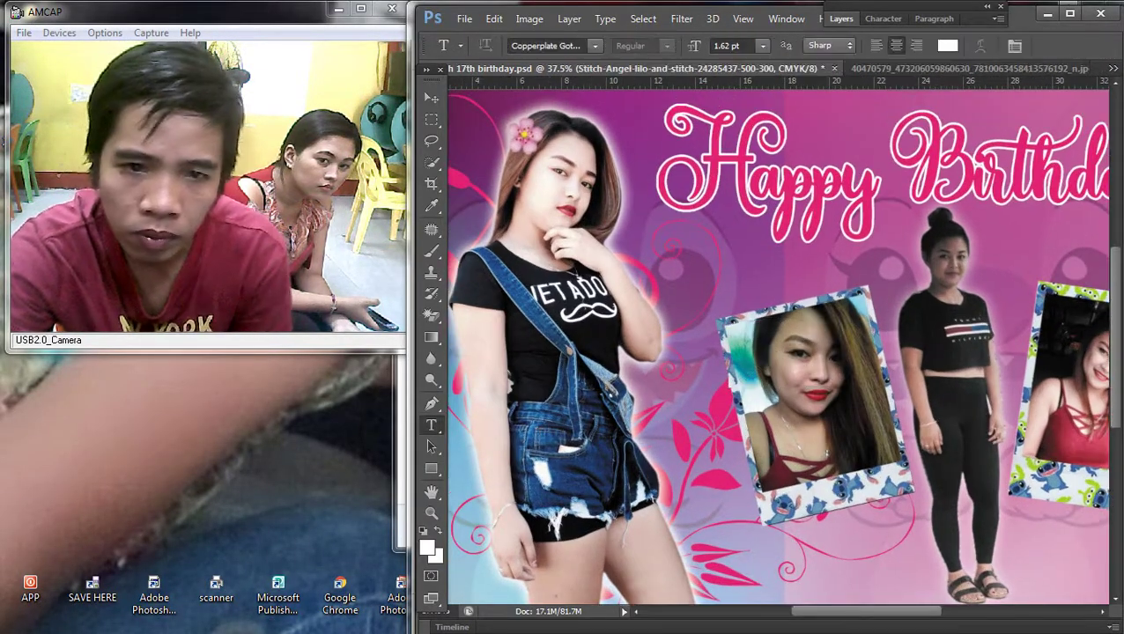
click(569, 19)
mouse_move(582, 387)
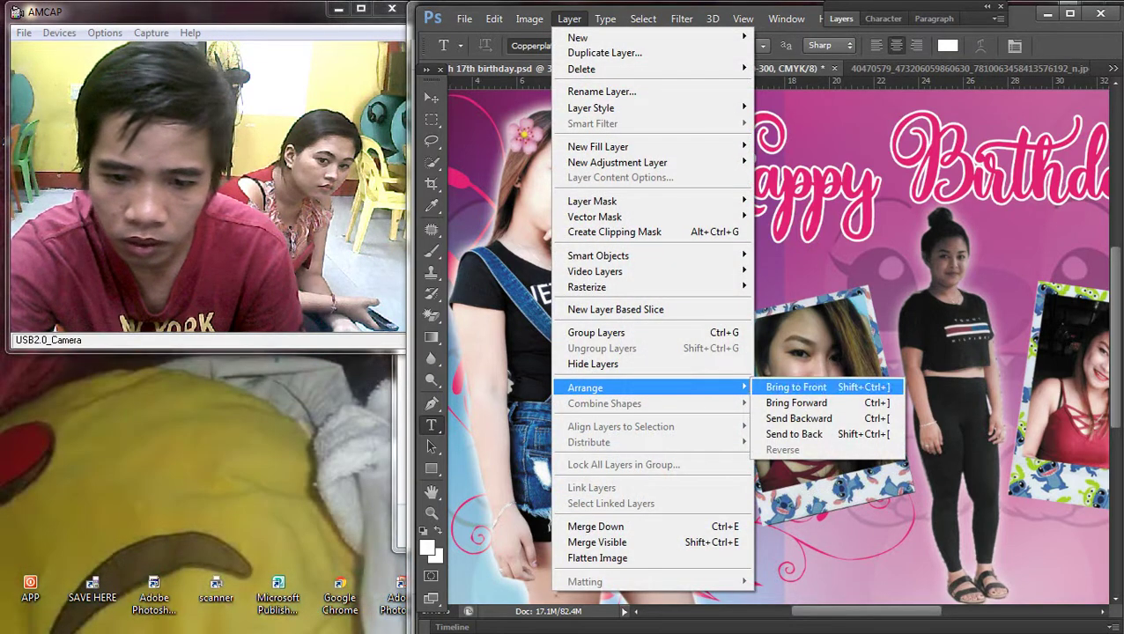
click(806, 387)
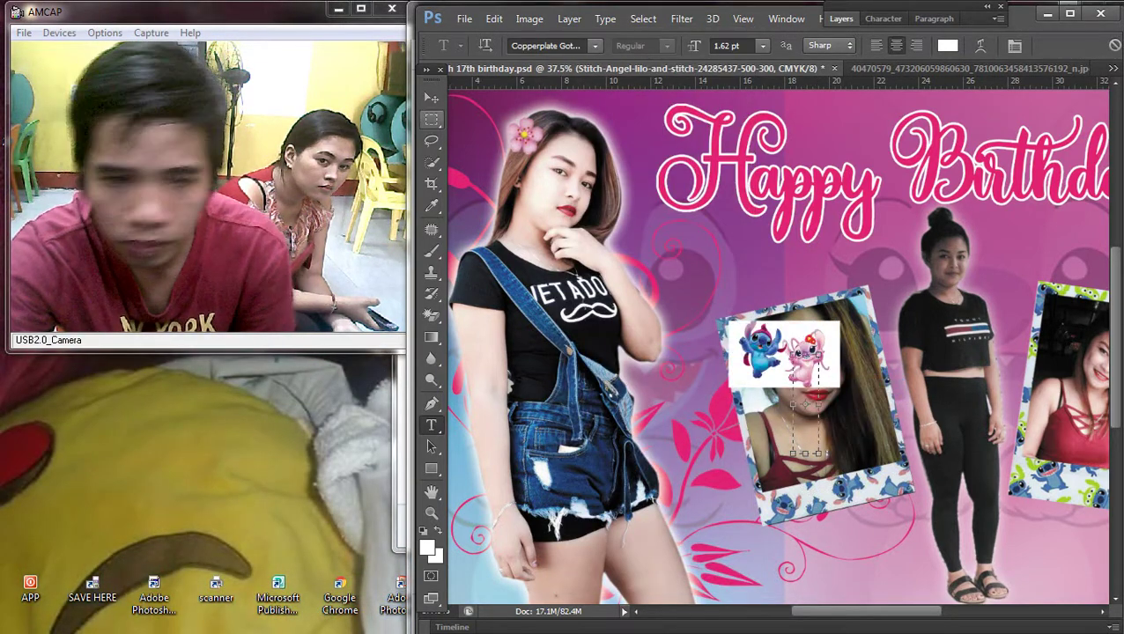
Step: Try Magic Erasing the clipart's white background, dismissing the rasterize warning
right_click(765, 292)
key(v)
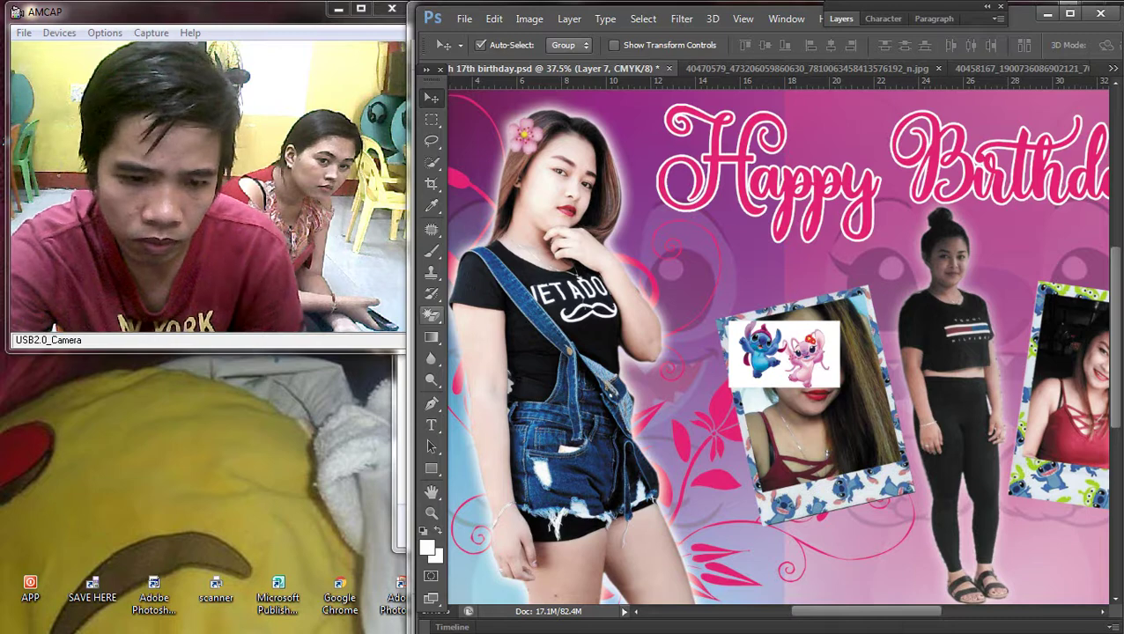
key(e)
scroll(1011, 399, up, 3)
click(568, 308)
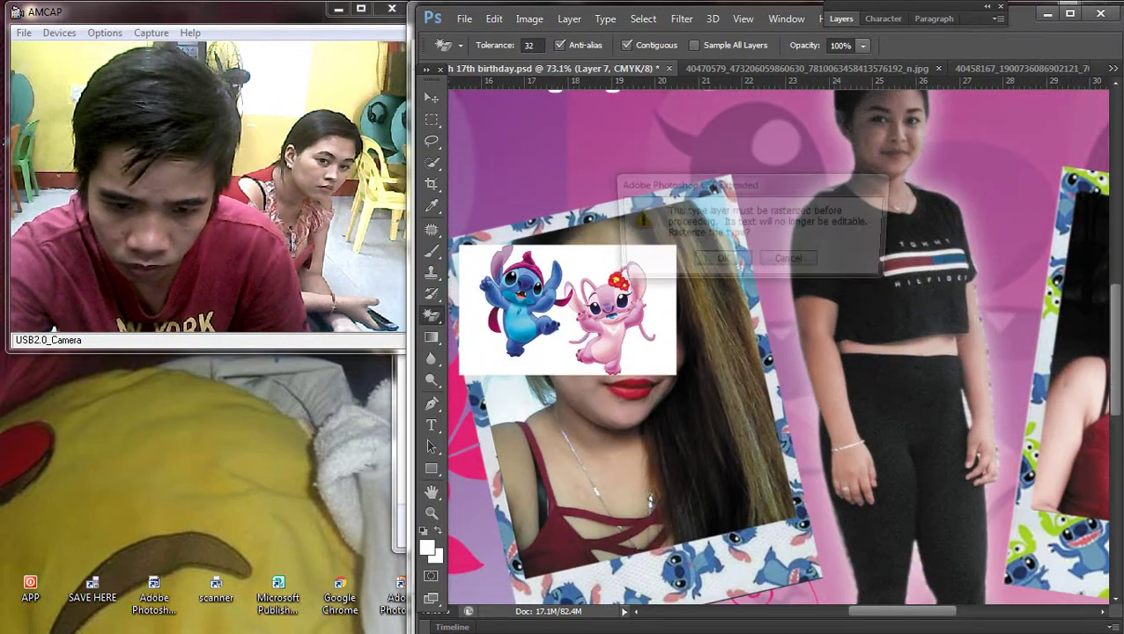
key(Escape)
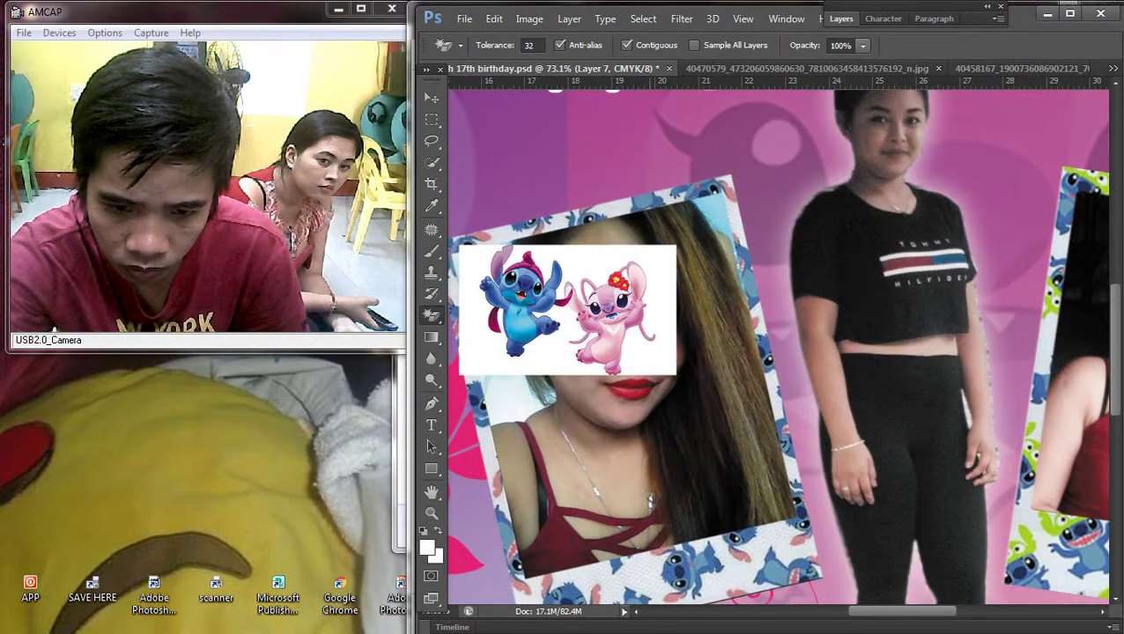
Step: Make the Stitch-Angel layer active and Magic Erase its white background
right_click(431, 315)
key(v)
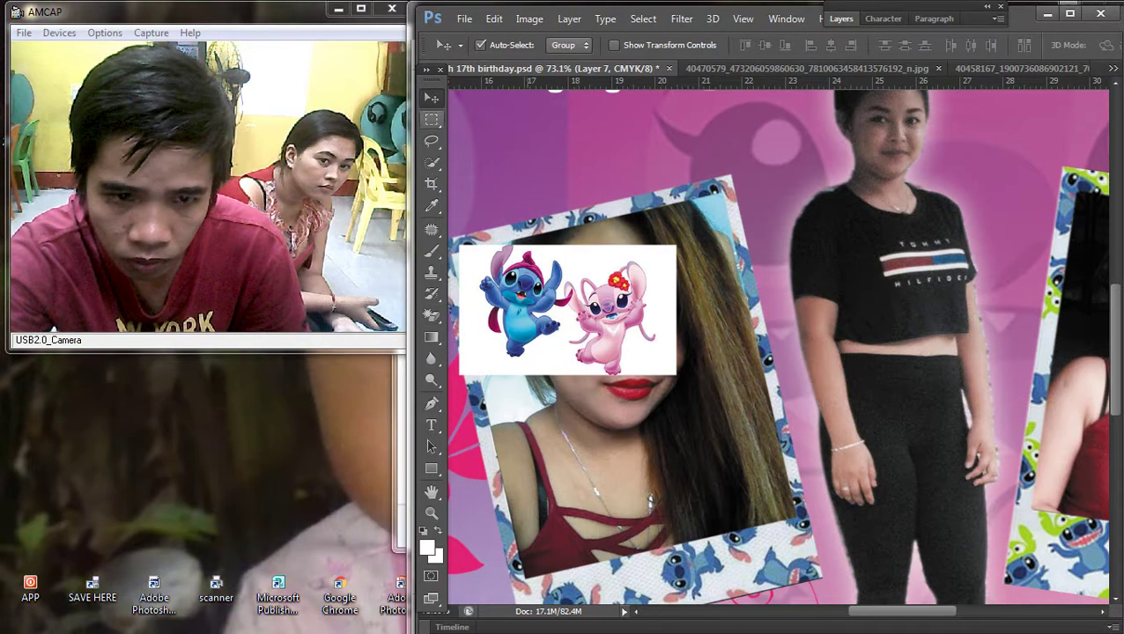
right_click(599, 304)
click(669, 307)
key(e)
click(616, 307)
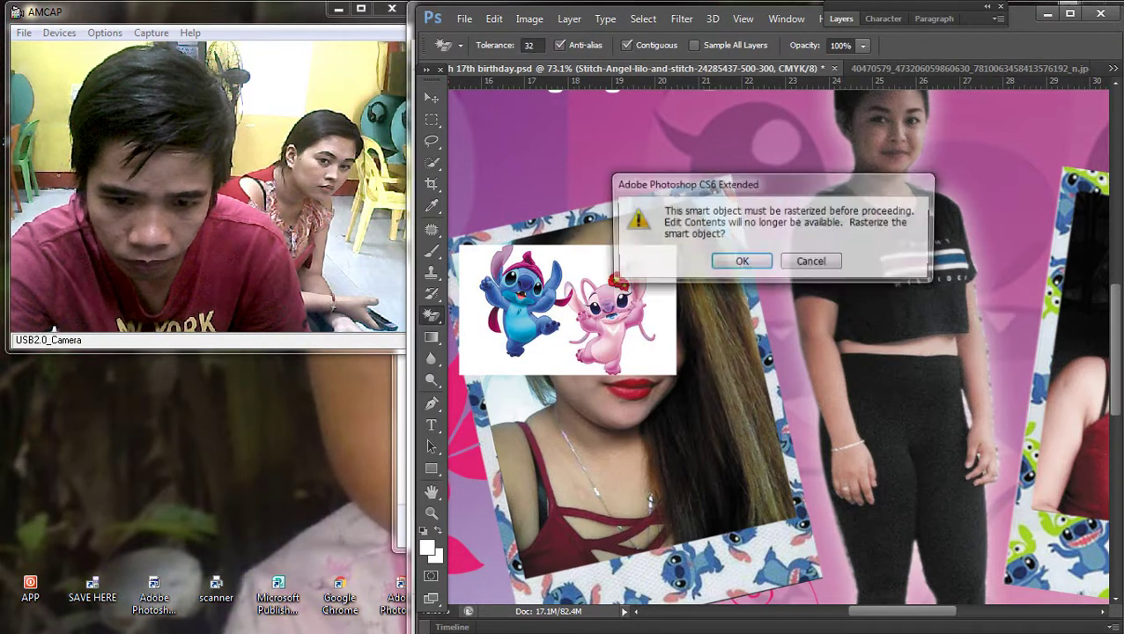
key(Escape)
Step: Move the clipart off the girl's face and erase the remaining white around Stitch and Angel
key(v)
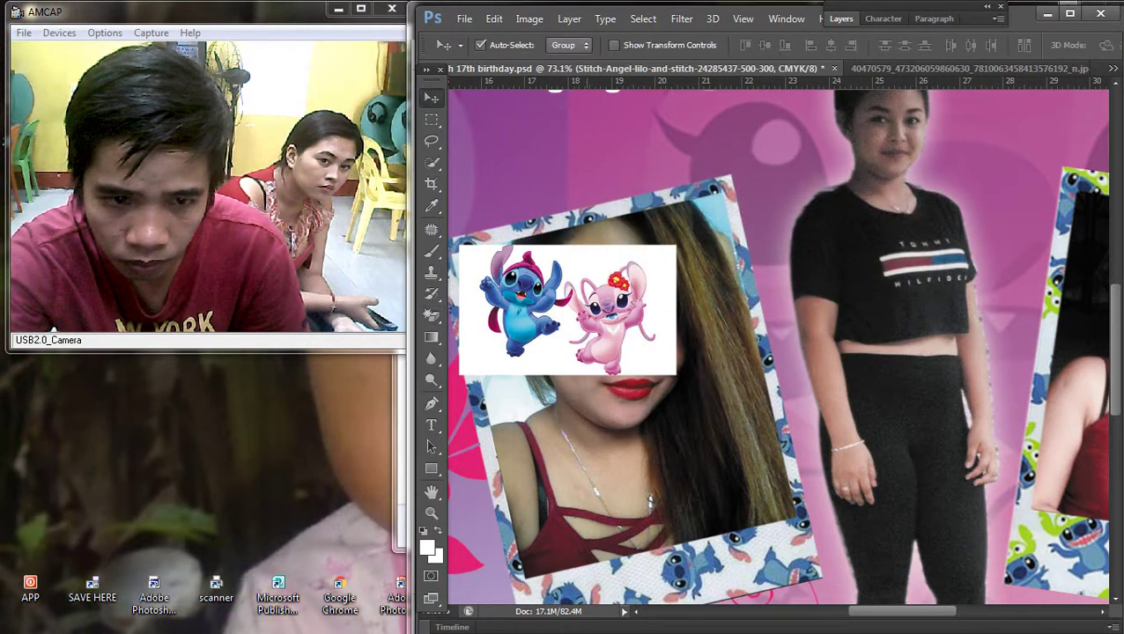
drag(580, 250, 630, 226)
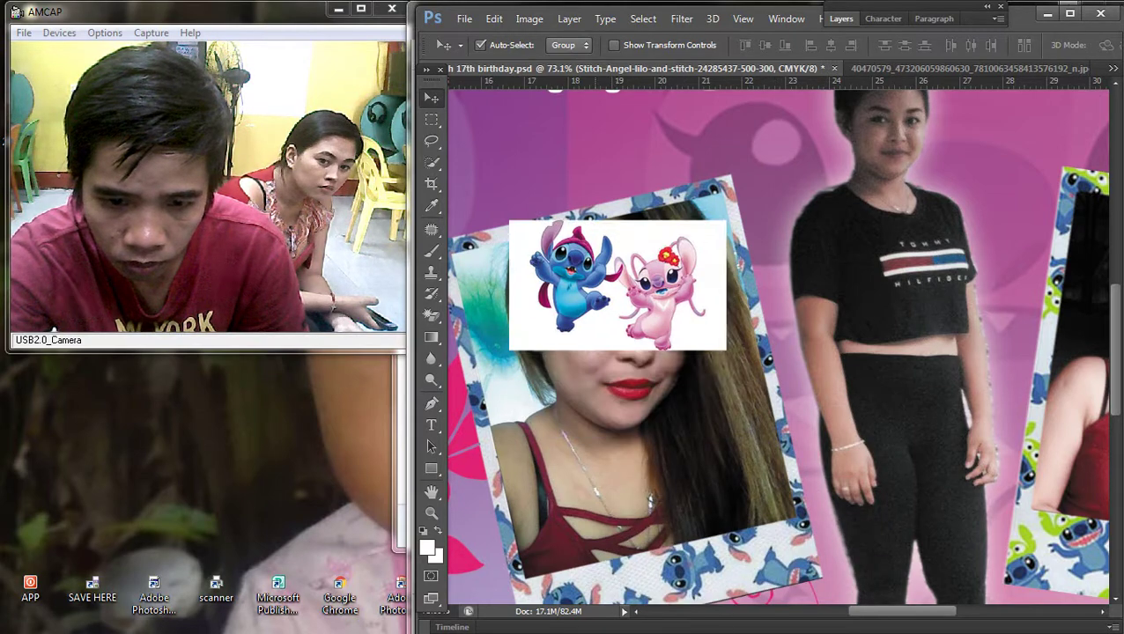
key(e)
click(704, 247)
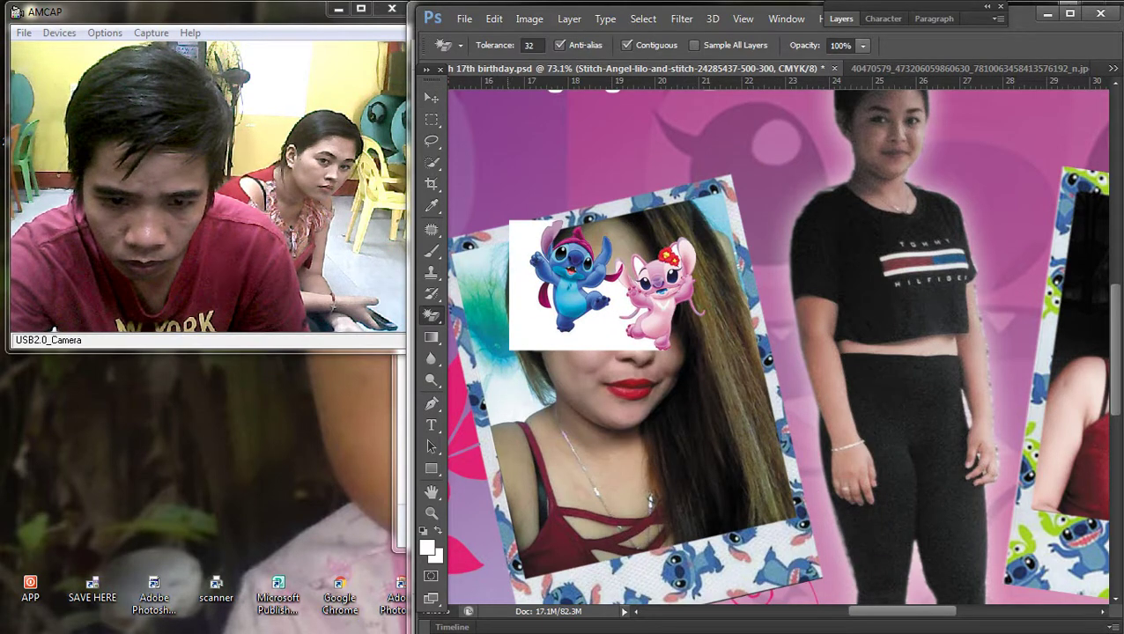
click(513, 231)
Step: Move the clipart down onto the middle girl and enlarge it to about 245%
key(v)
scroll(775, 343, down, 2)
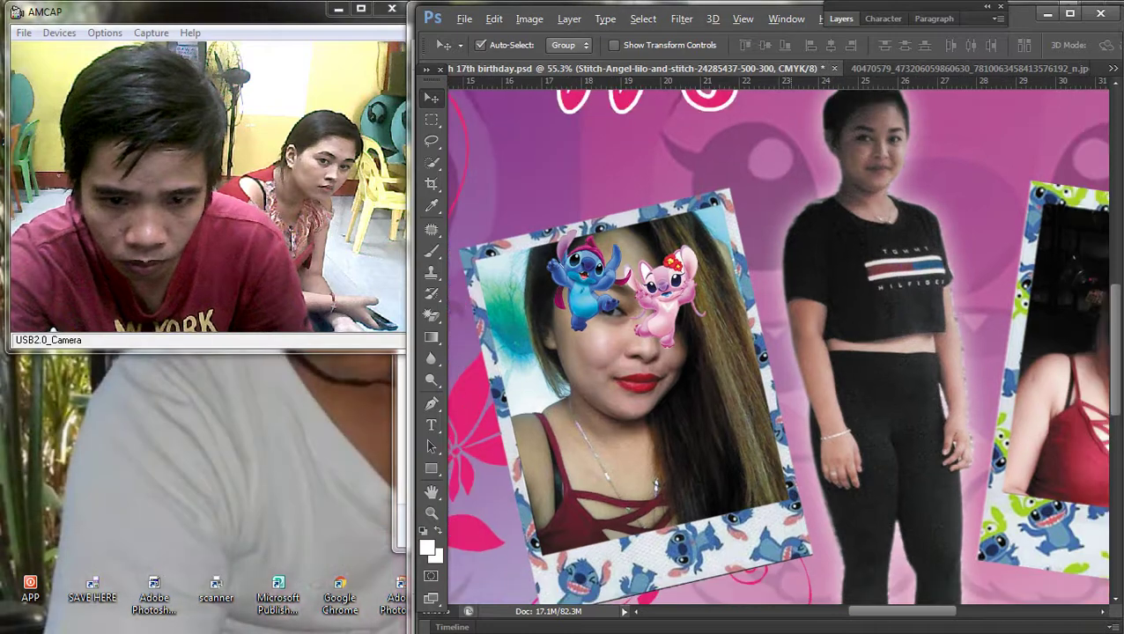
mouse_move(619, 263)
mouse_down()
mouse_move(810, 317)
mouse_move(889, 480)
mouse_up()
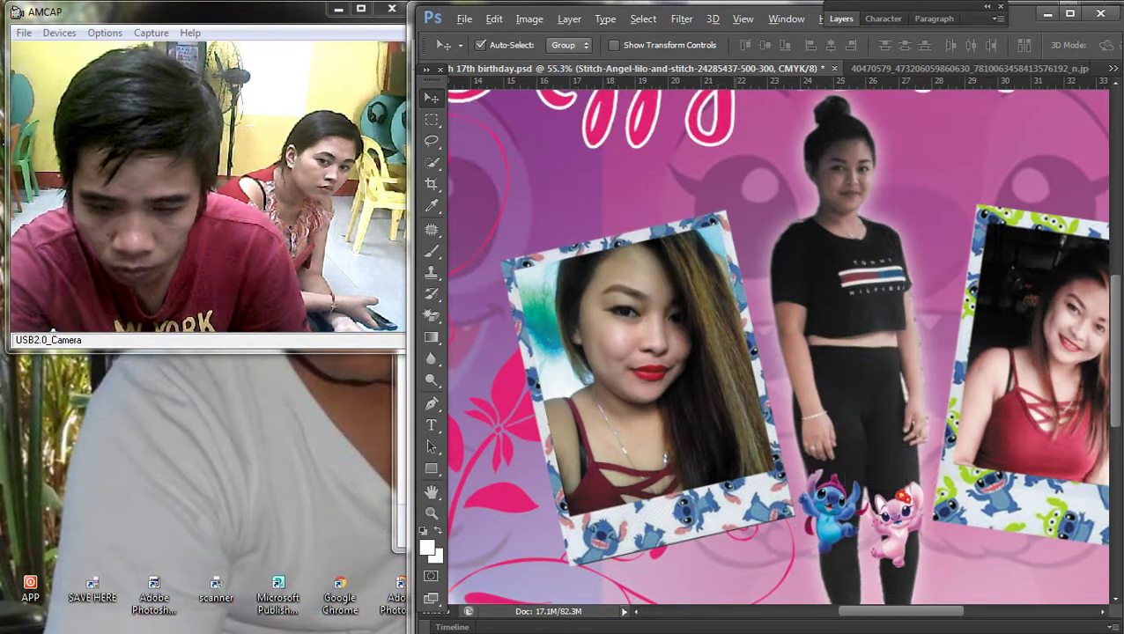
scroll(734, 333, up, 4)
scroll(782, 347, down, 5)
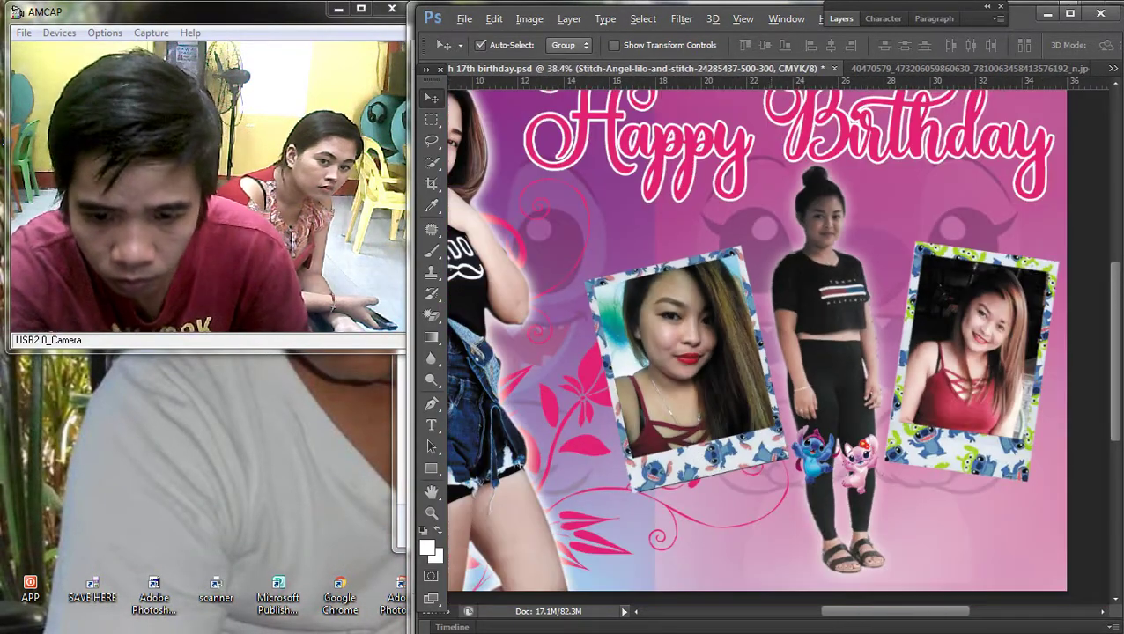
key(ctrl+t)
drag(870, 495, 770, 492)
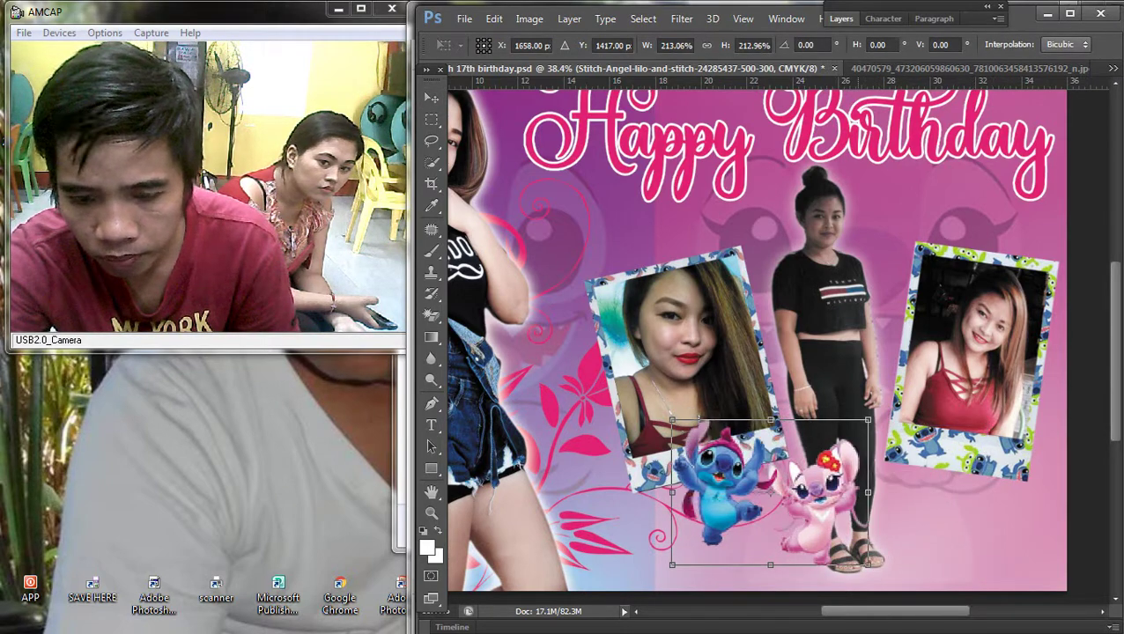
drag(868, 564, 893, 583)
key(Return)
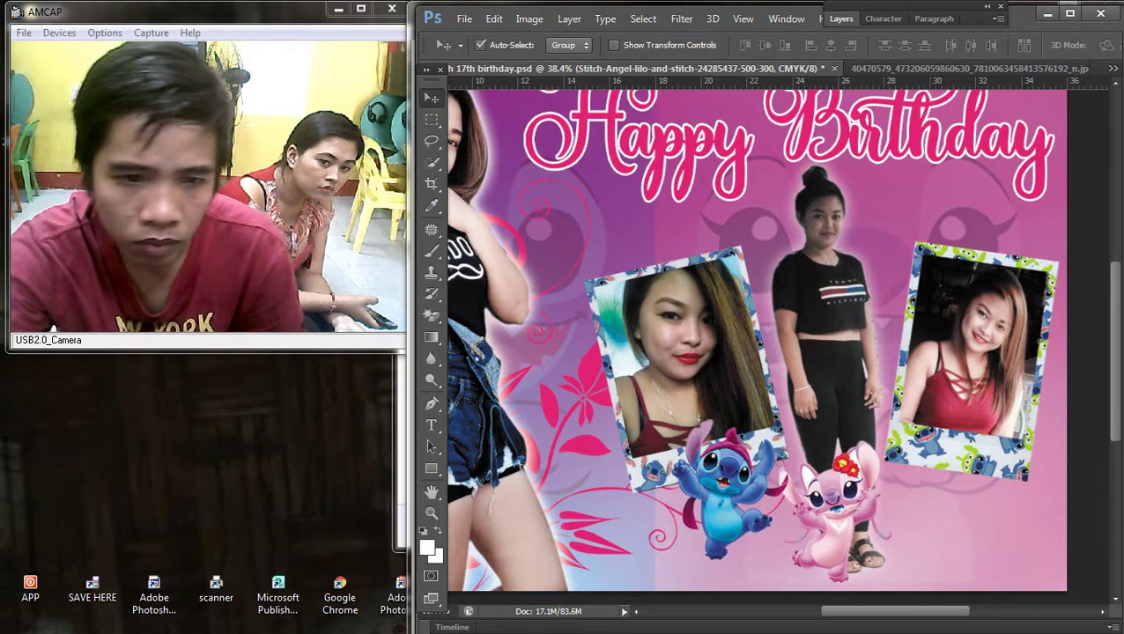
Step: Cut Angel out into its own layer and move it below the right photo
scroll(678, 385, up, 3)
key(m)
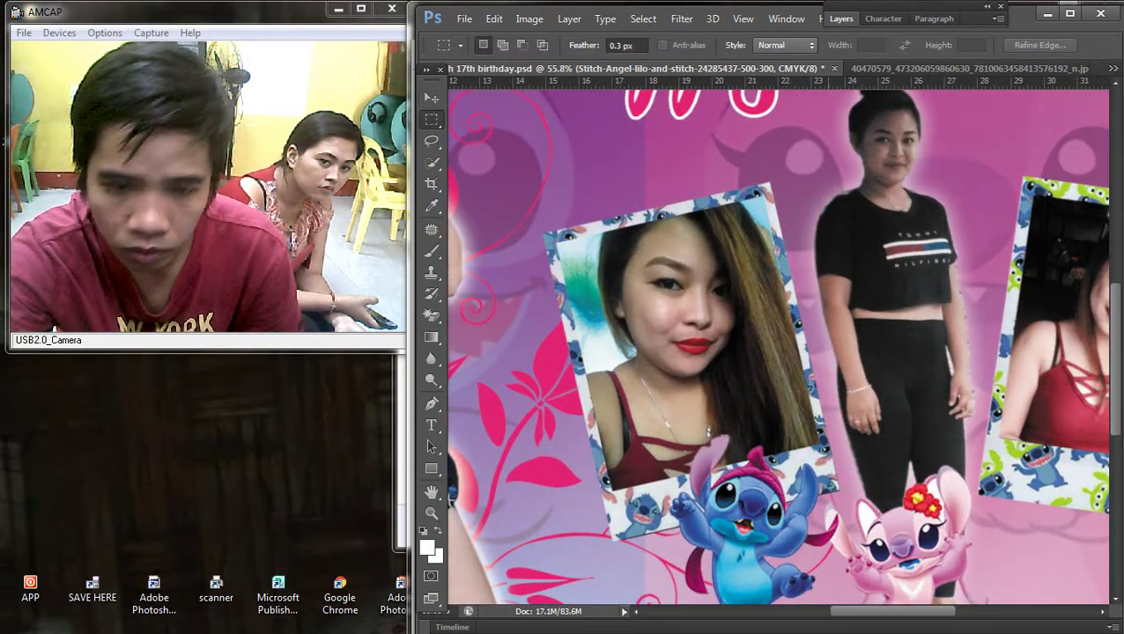
scroll(778, 346, down, 3)
drag(939, 524, 999, 530)
drag(893, 439, 904, 438)
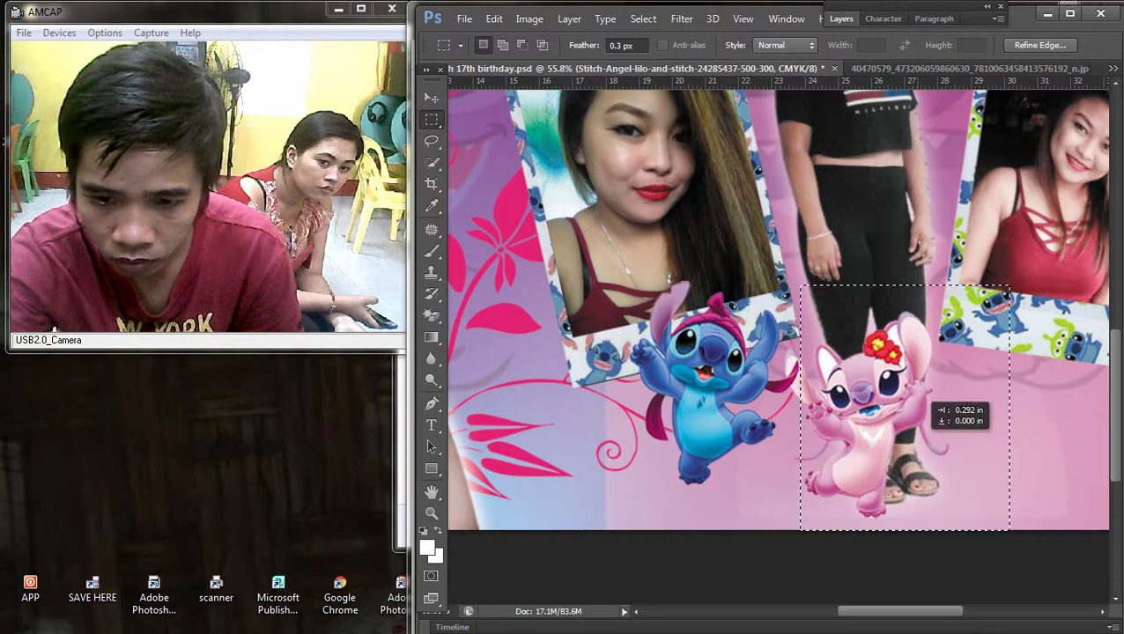
key(ctrl+x)
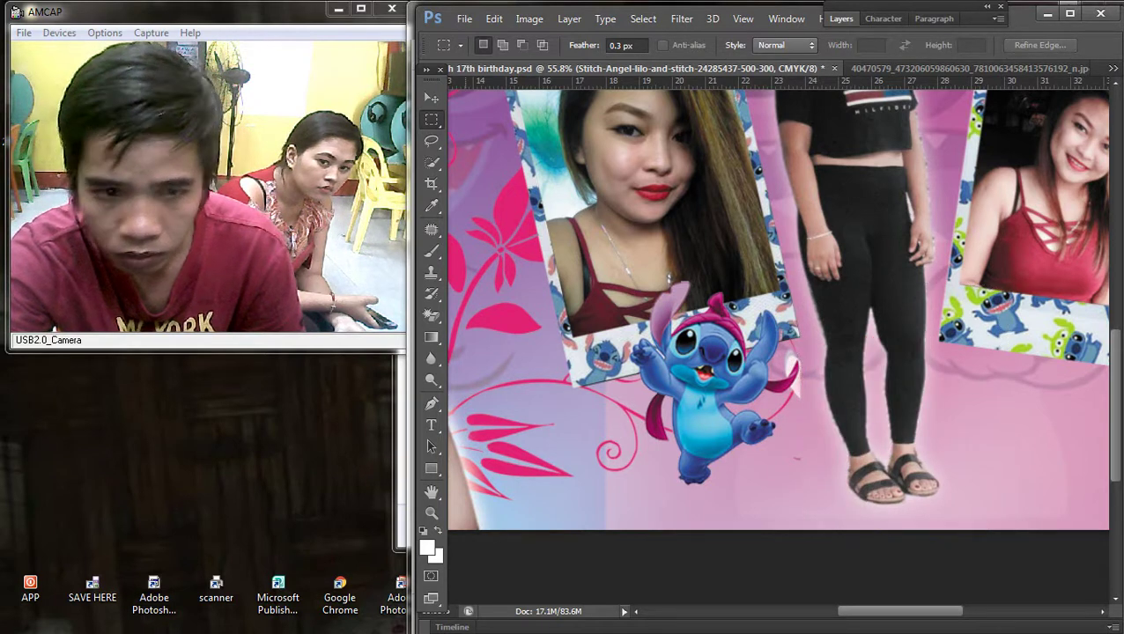
key(v)
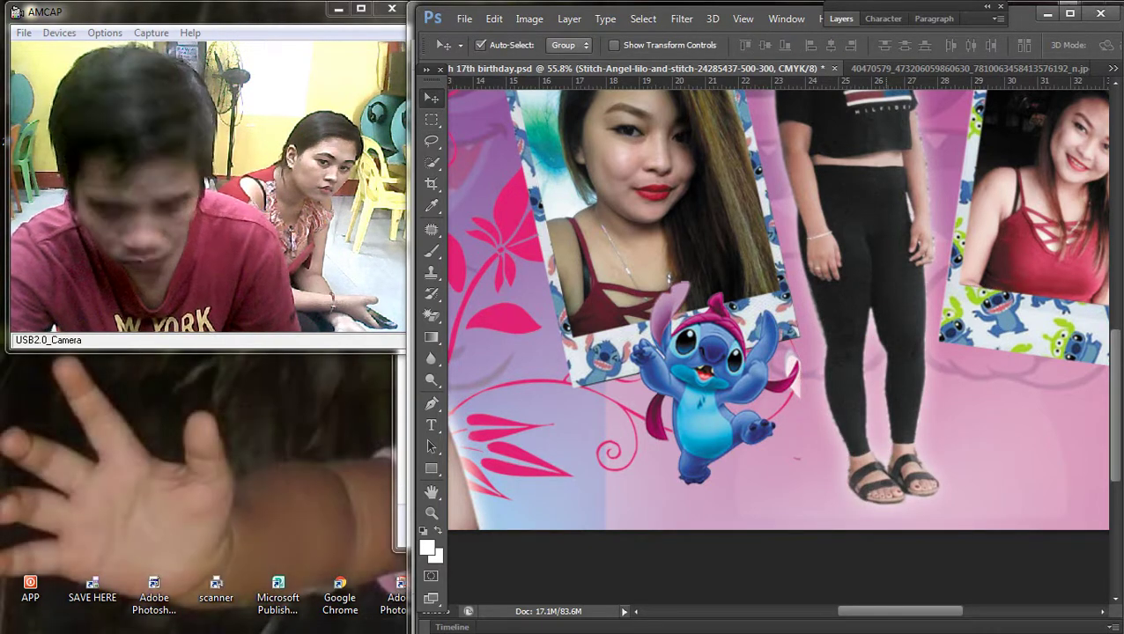
key(ctrl+v)
drag(792, 304, 841, 280)
scroll(770, 348, down, 4)
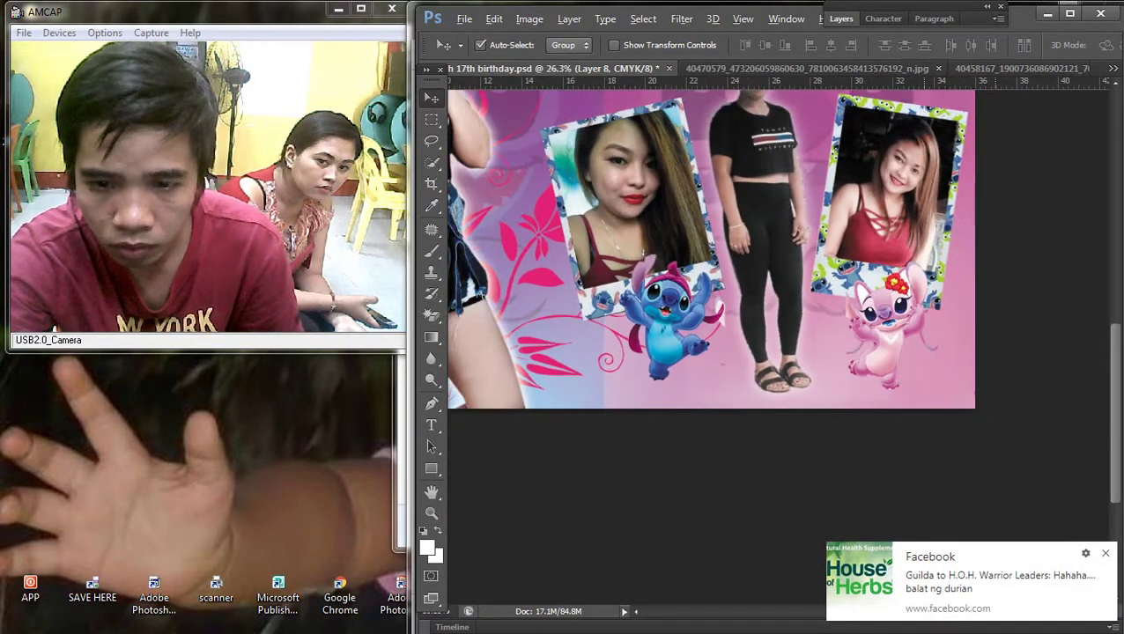
Step: Reposition the middle girl's cutout, raise both photos, and move Stitch and Angel up
drag(813, 332, 797, 319)
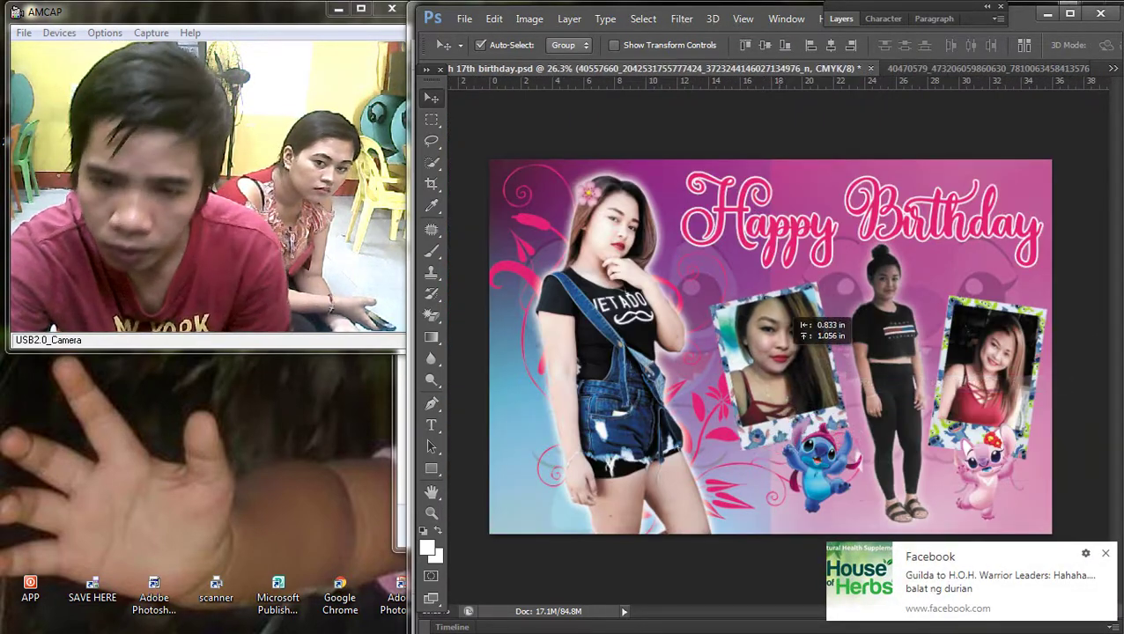
drag(1015, 319, 1014, 298)
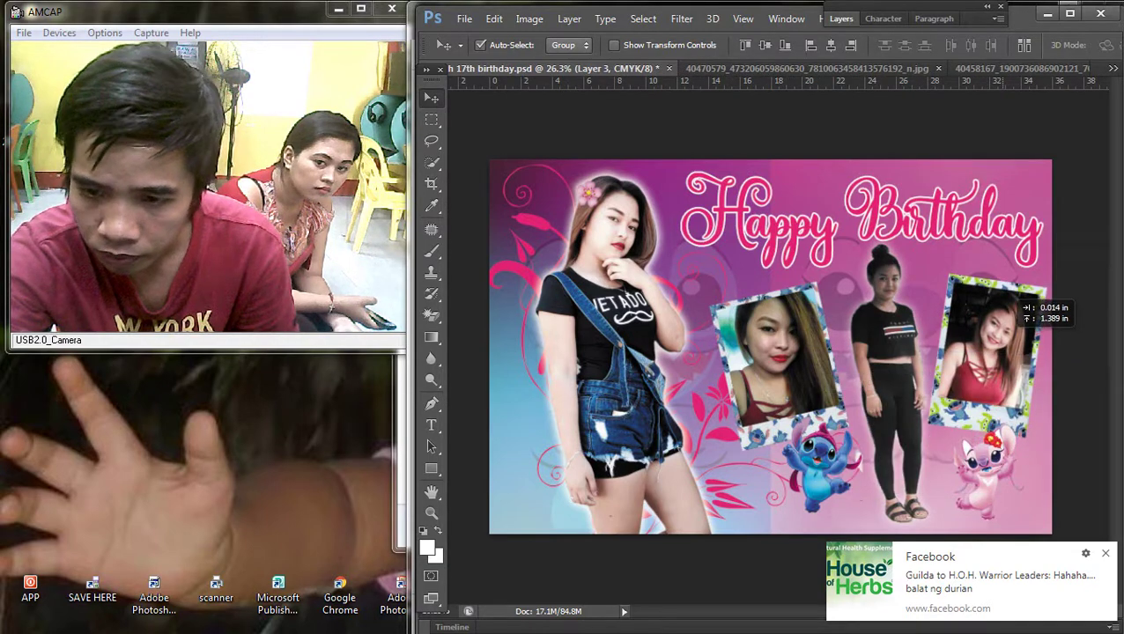
drag(792, 312, 792, 299)
drag(833, 423, 810, 395)
drag(1014, 438, 1015, 406)
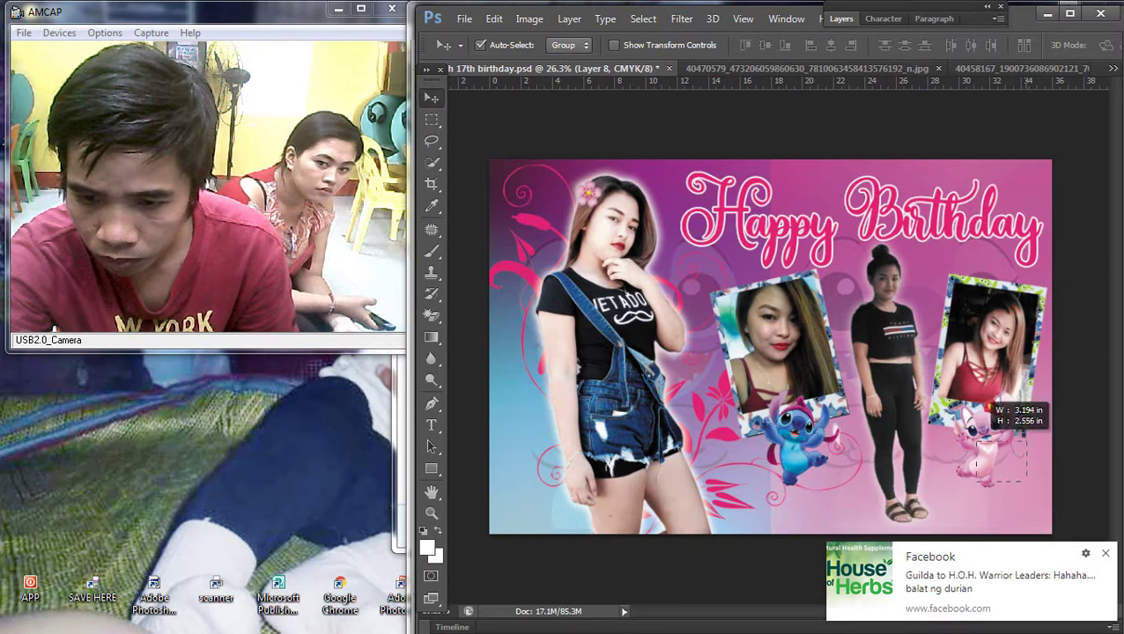
Step: Enlarge Angel to about 142% and Stitch to about 135%
key(ctrl+t)
drag(1027, 483, 1053, 529)
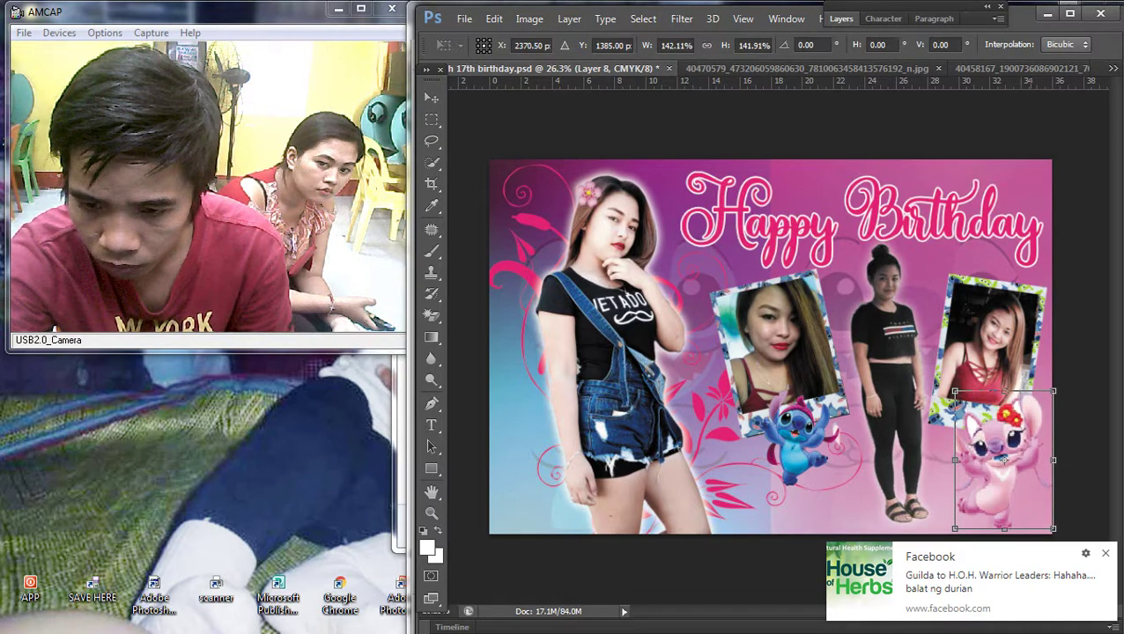
key(Return)
click(828, 465)
key(ctrl+t)
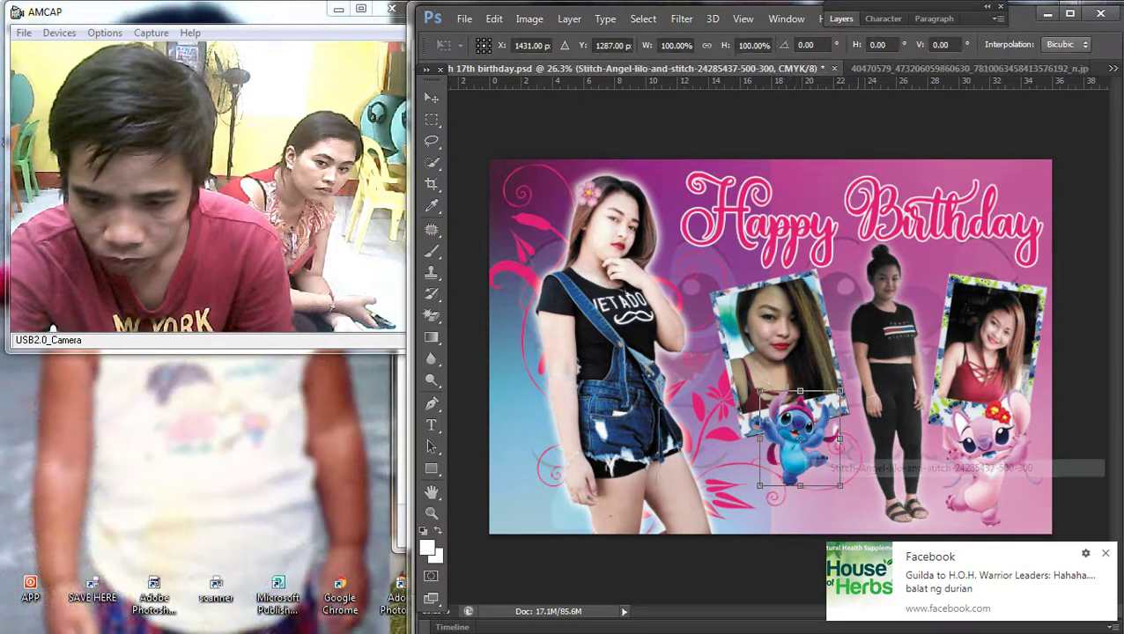
drag(840, 485, 868, 520)
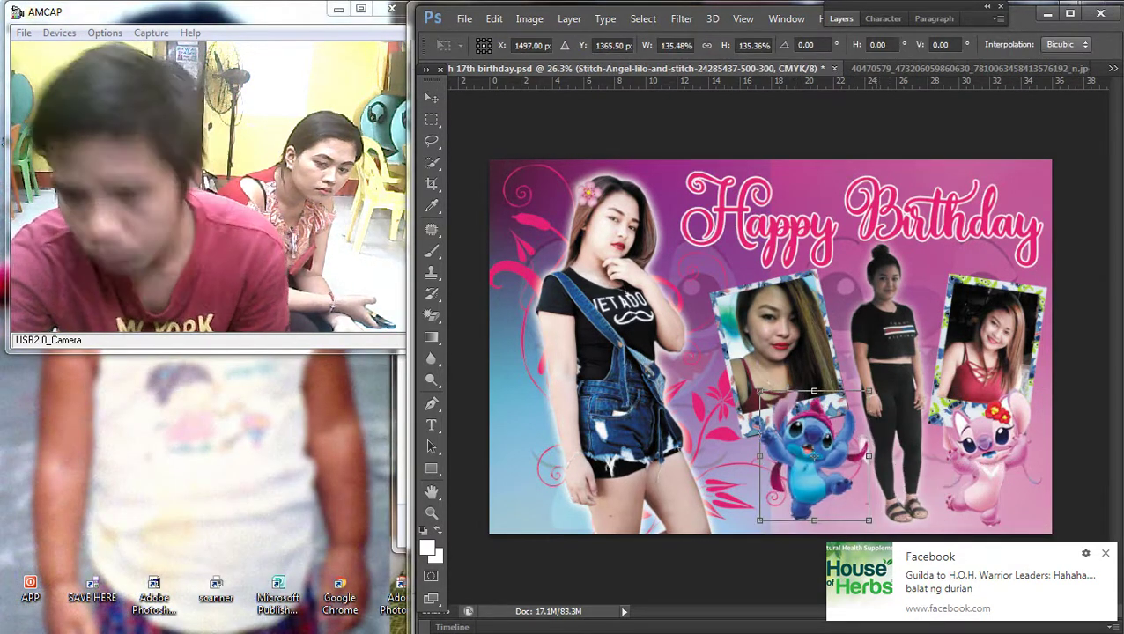
key(Return)
Step: Check the photo and locked wallpaper layers, then save the birthday banner
right_click(798, 337)
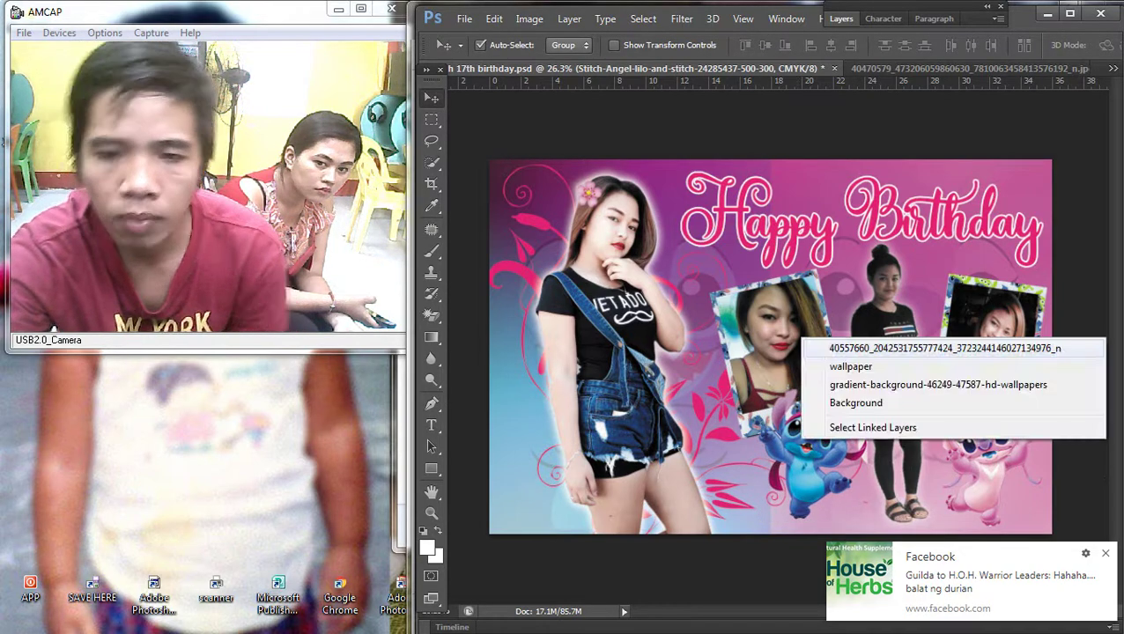
click(872, 341)
right_click(821, 315)
right_click(819, 301)
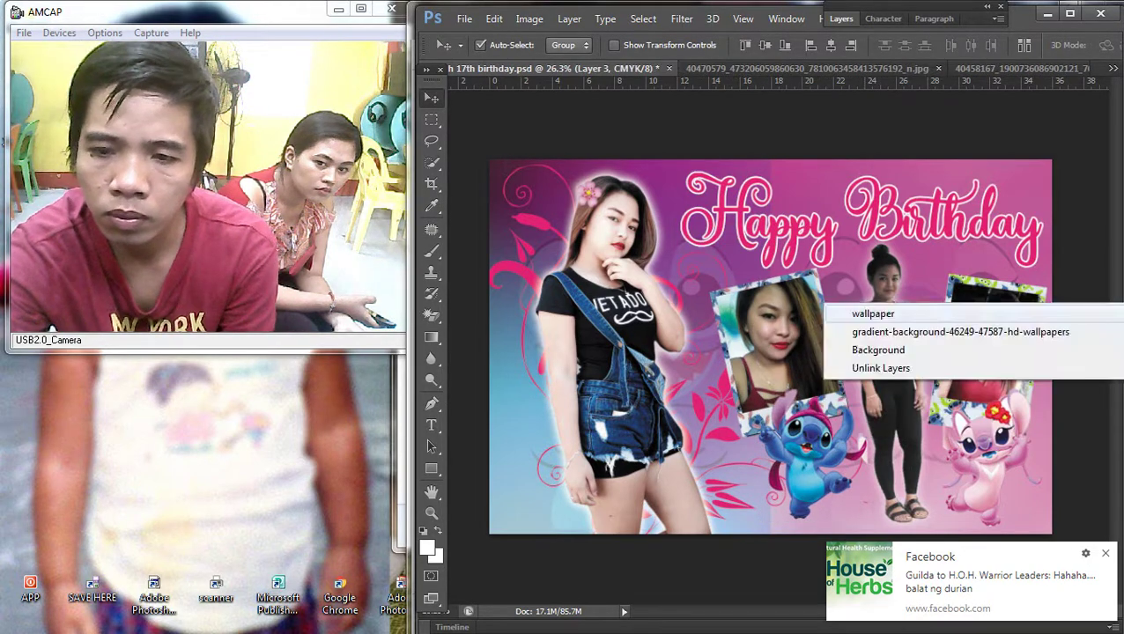
click(850, 309)
key(Left)
key(Return)
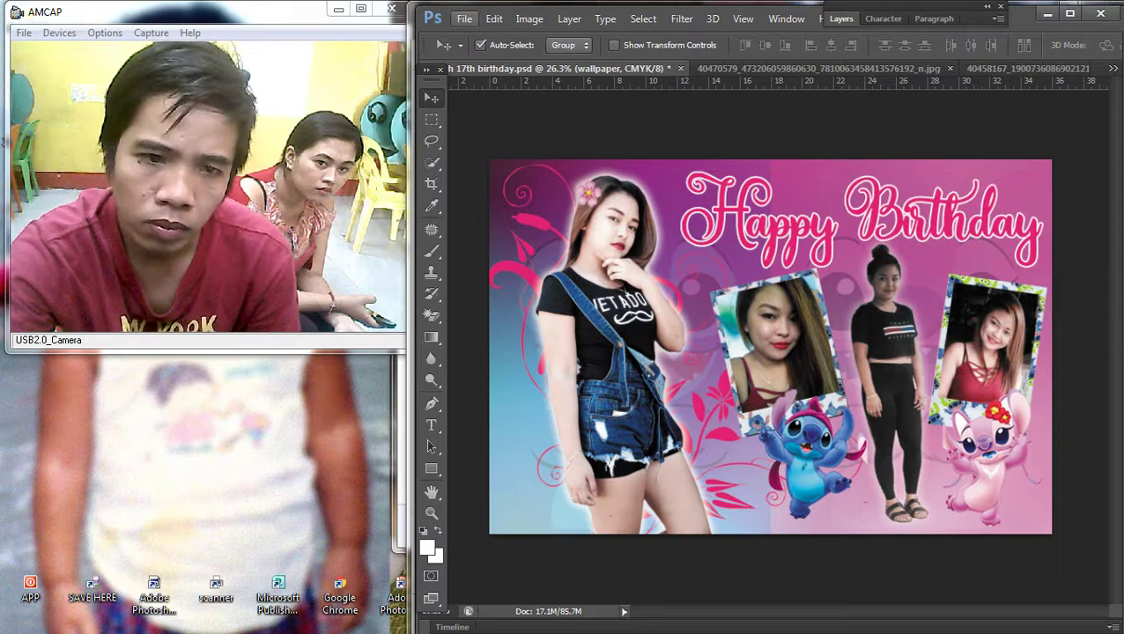
click(464, 19)
click(471, 188)
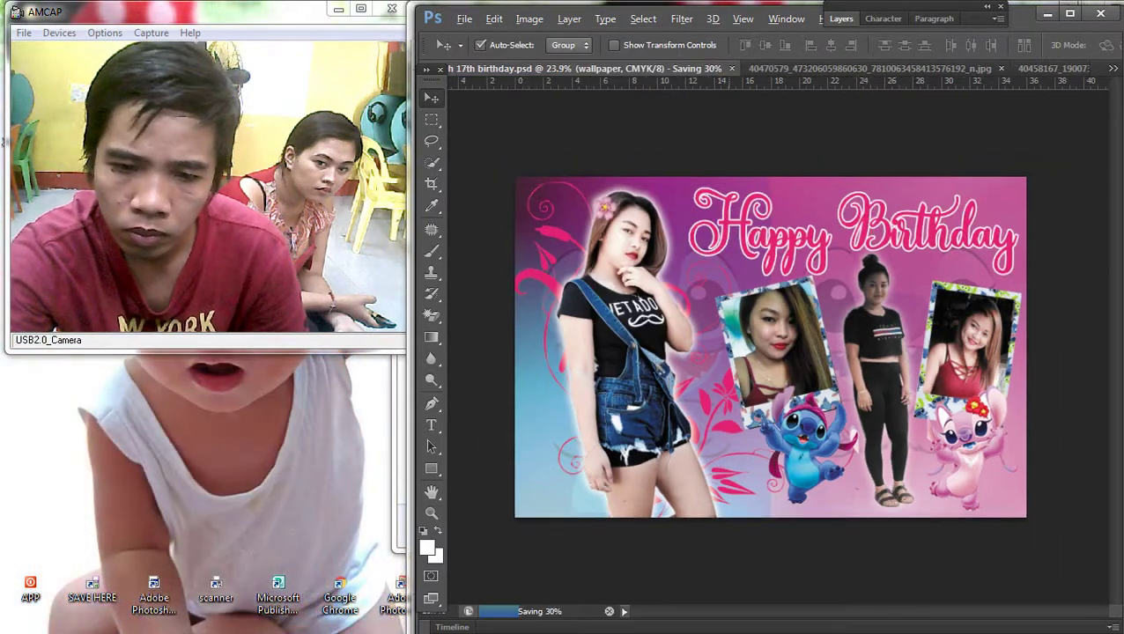
Step: Select Layer 1, then the vector invitation2 layer, ready for the name text
right_click(627, 308)
click(647, 318)
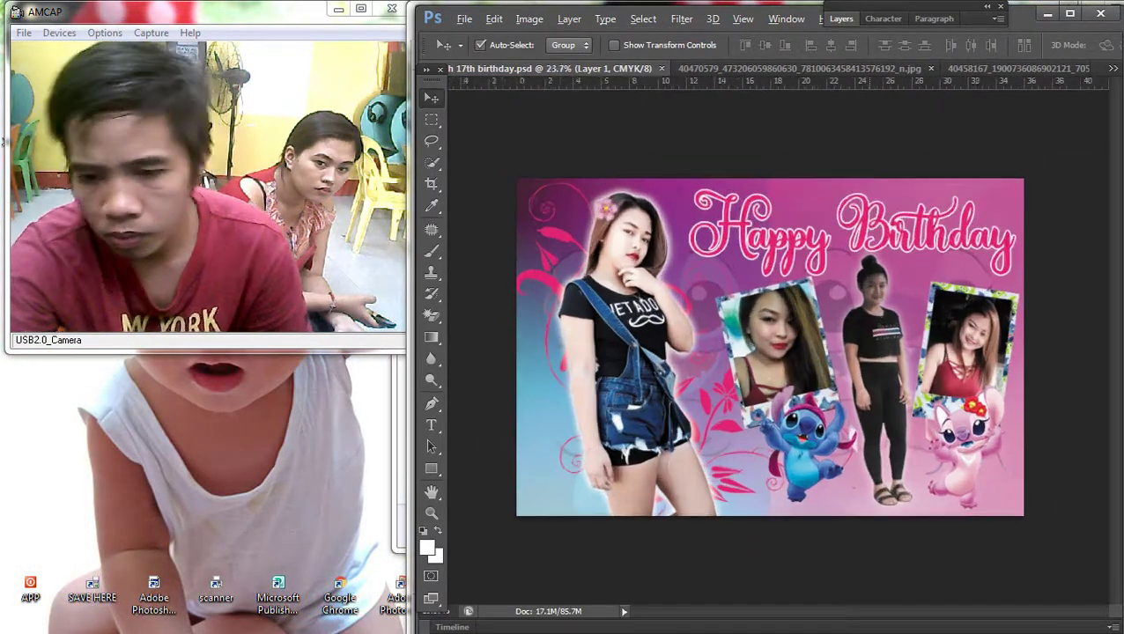
scroll(769, 347, up, 1)
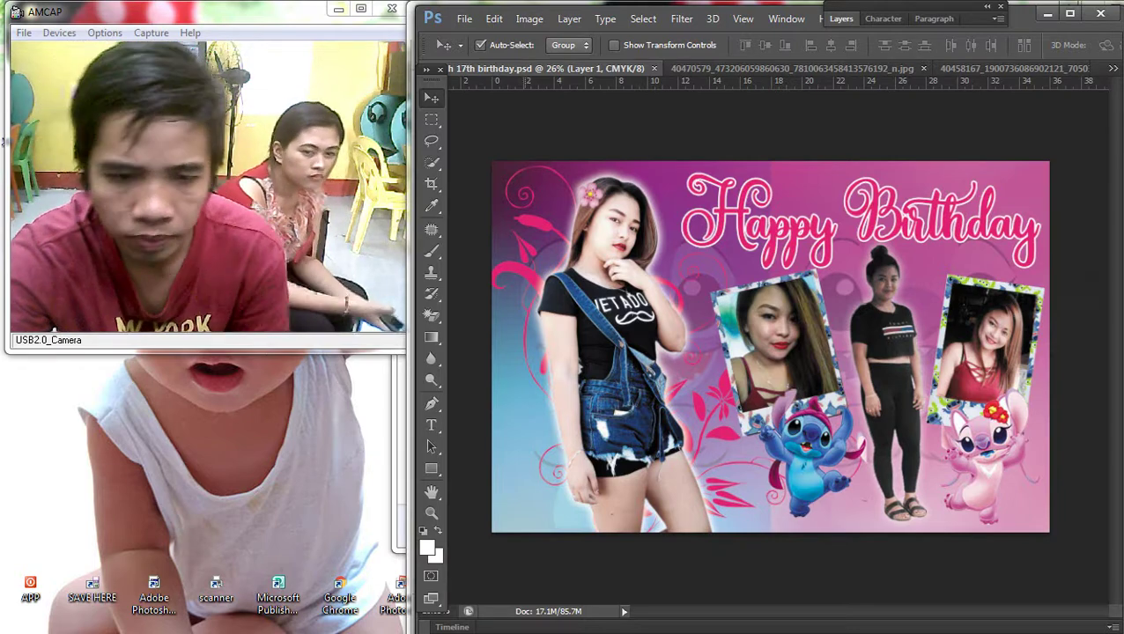
right_click(529, 277)
click(595, 286)
scroll(770, 347, down, 1)
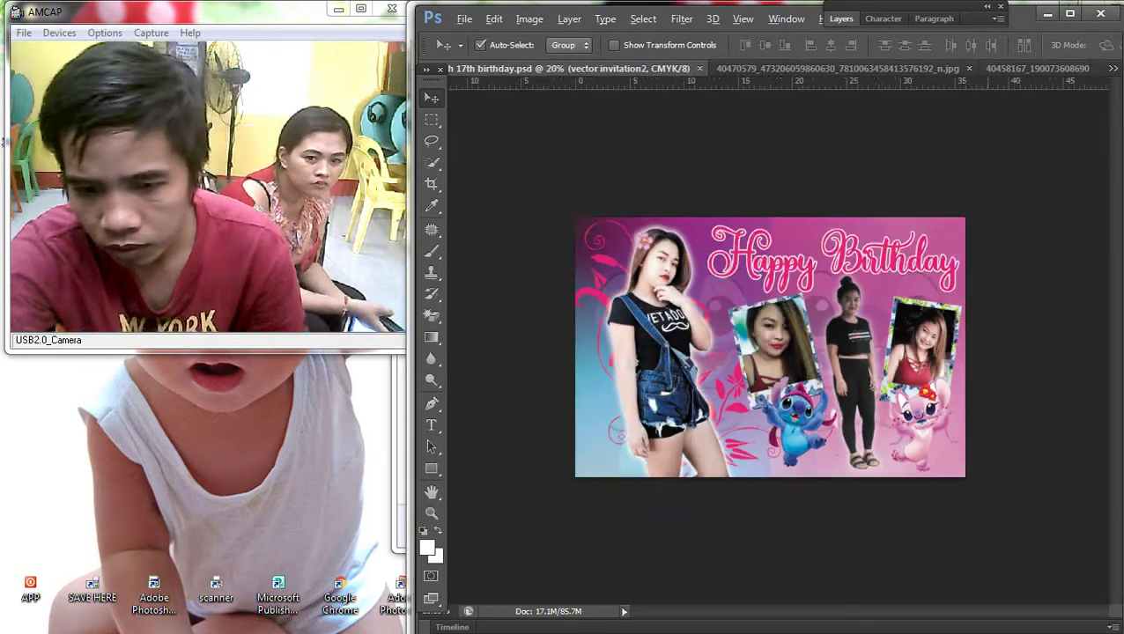
scroll(769, 346, up, 1)
click(430, 425)
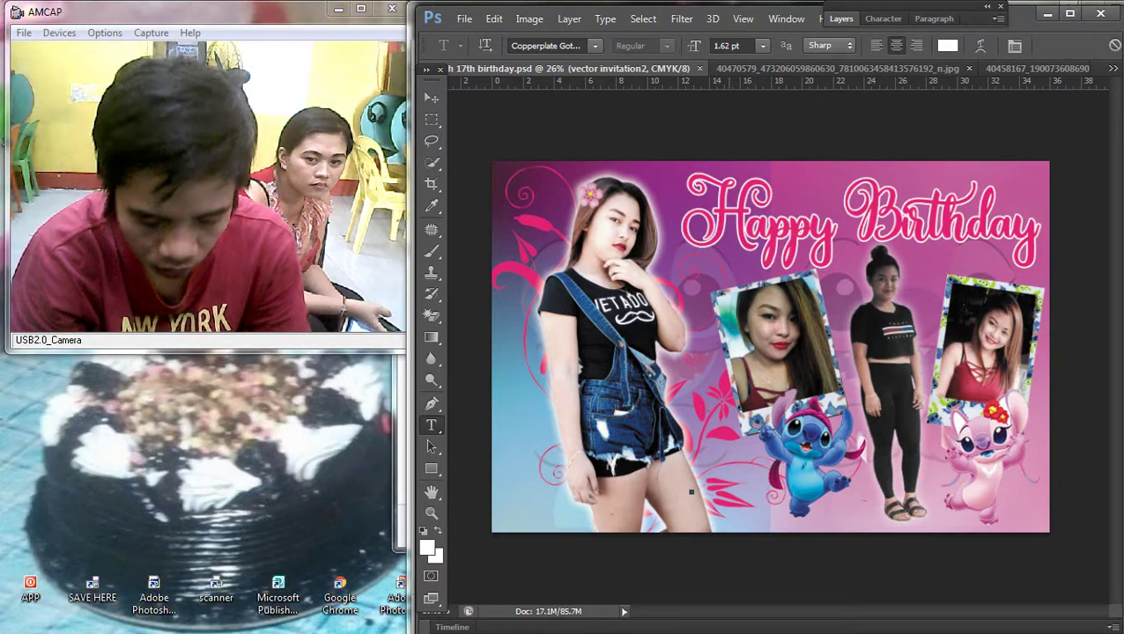
Step: Commit the new name text and enlarge it across the banner's bottom
key(v)
click(691, 491)
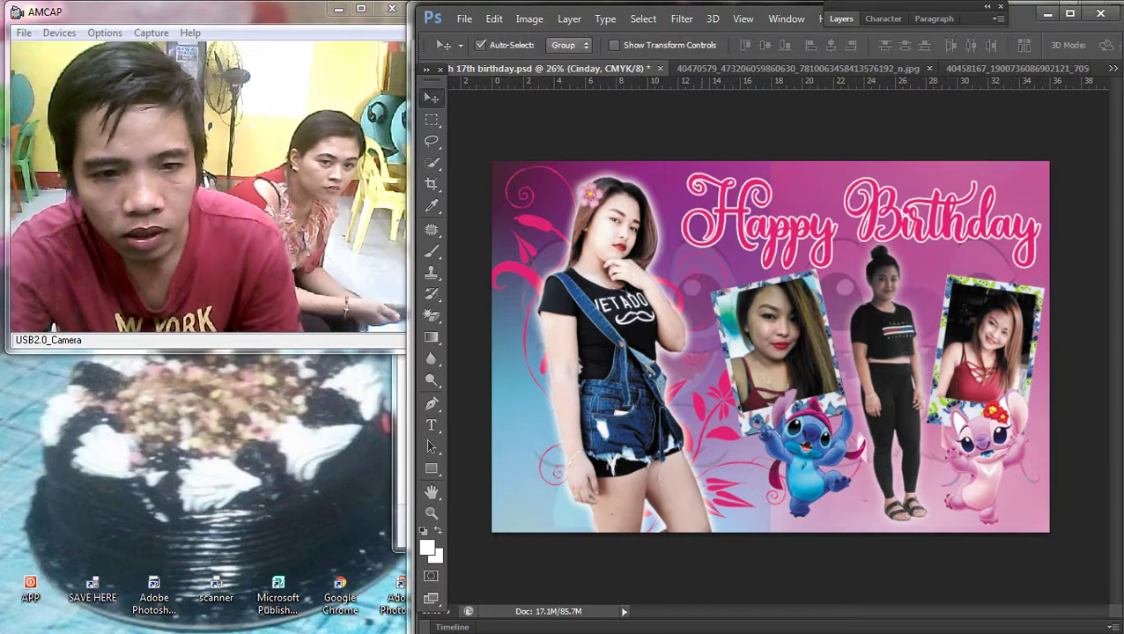
key(ctrl+t)
drag(729, 481, 1012, 441)
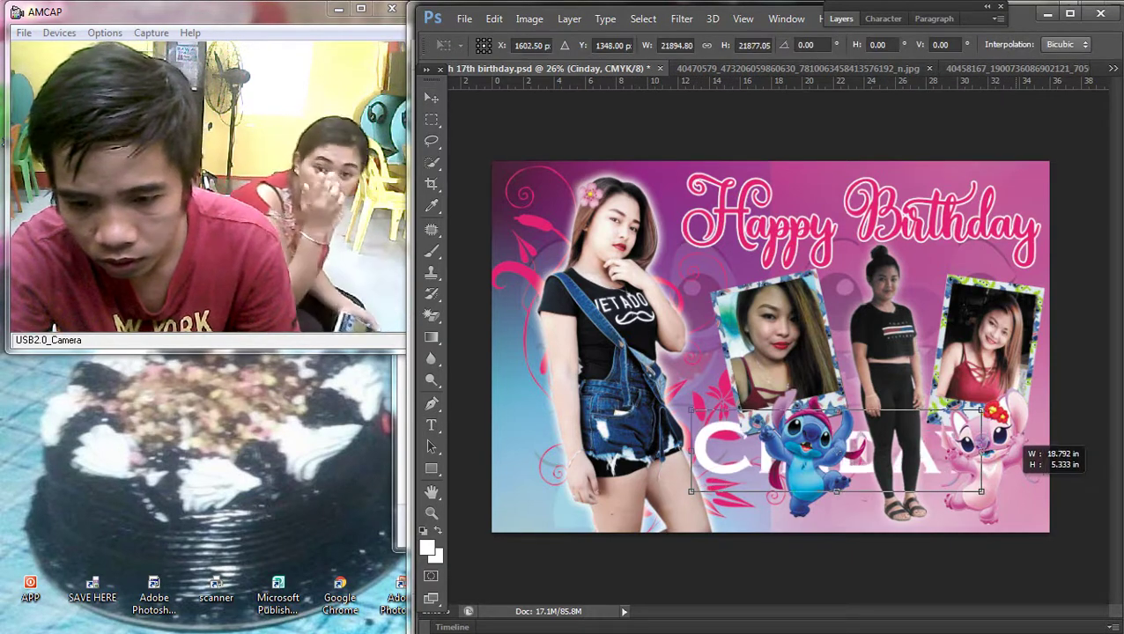
key(Return)
Step: Bring the name text in front of everything and nudge it into place at the bottom
click(569, 18)
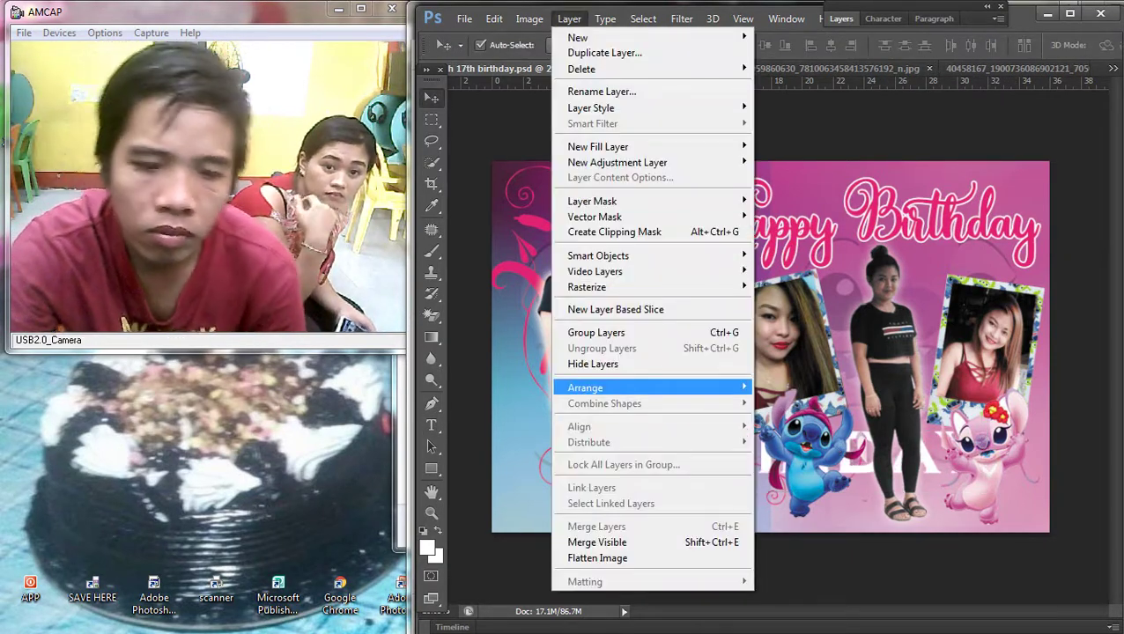
mouse_move(617, 388)
click(796, 388)
drag(871, 427, 916, 449)
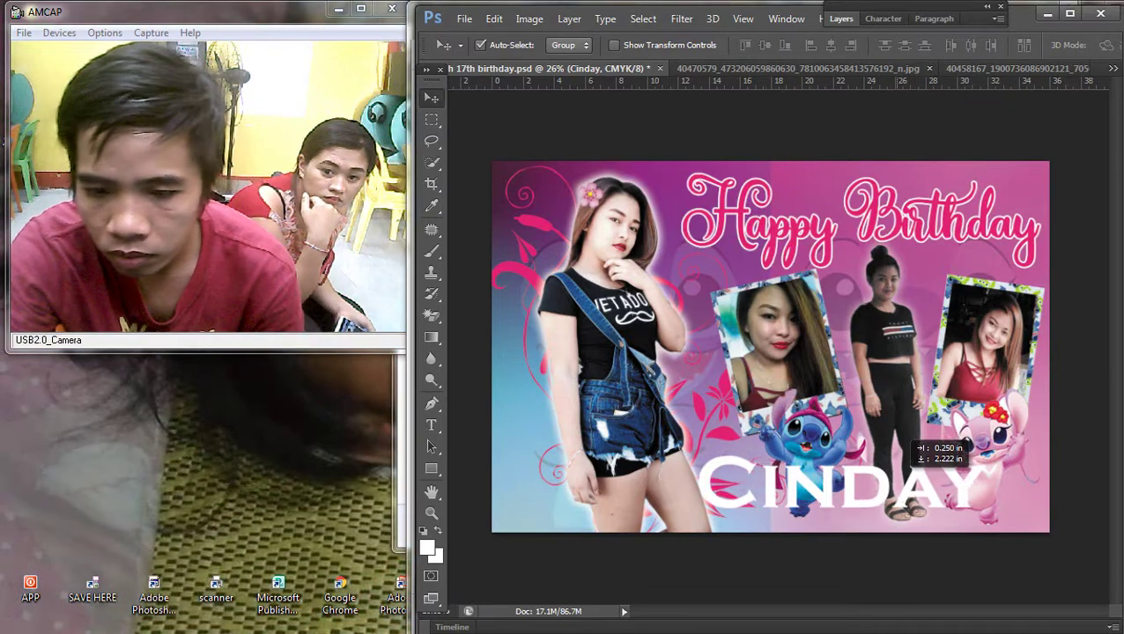
scroll(771, 347, up, 1)
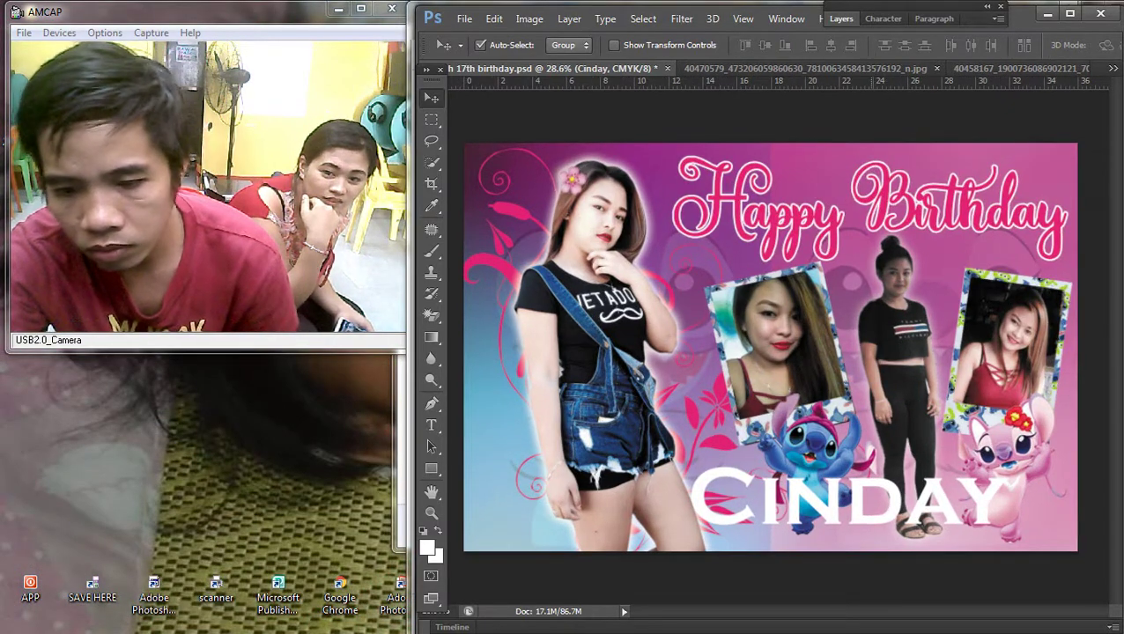
Step: Correct the spelling from CINDAY to CINDY and stretch it wider, to about 129%
click(431, 425)
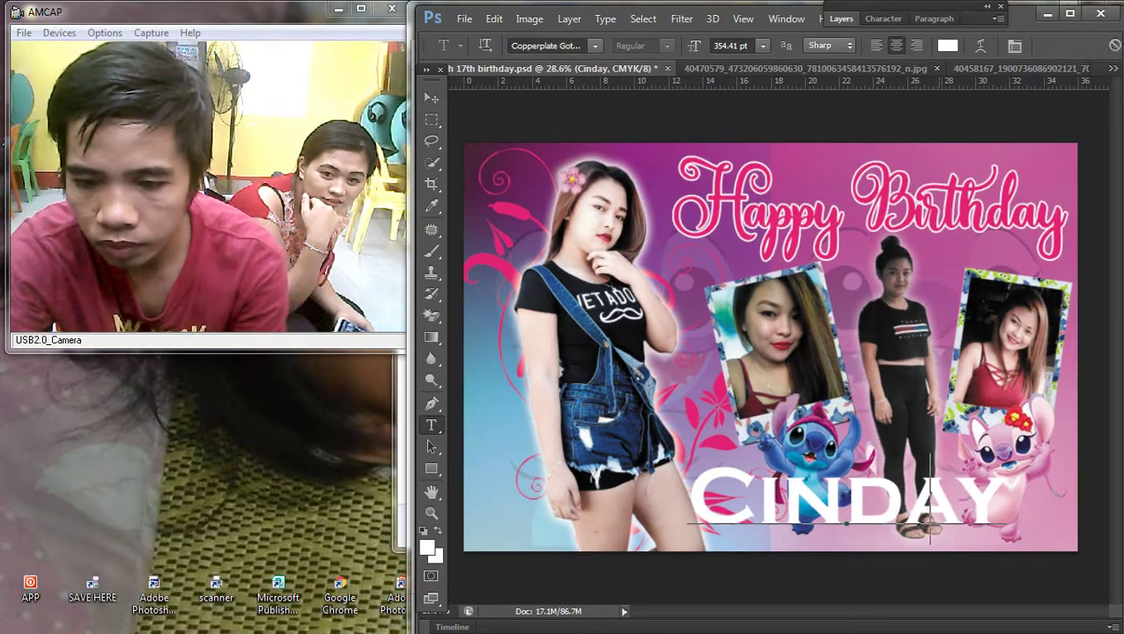
key(BackSpace)
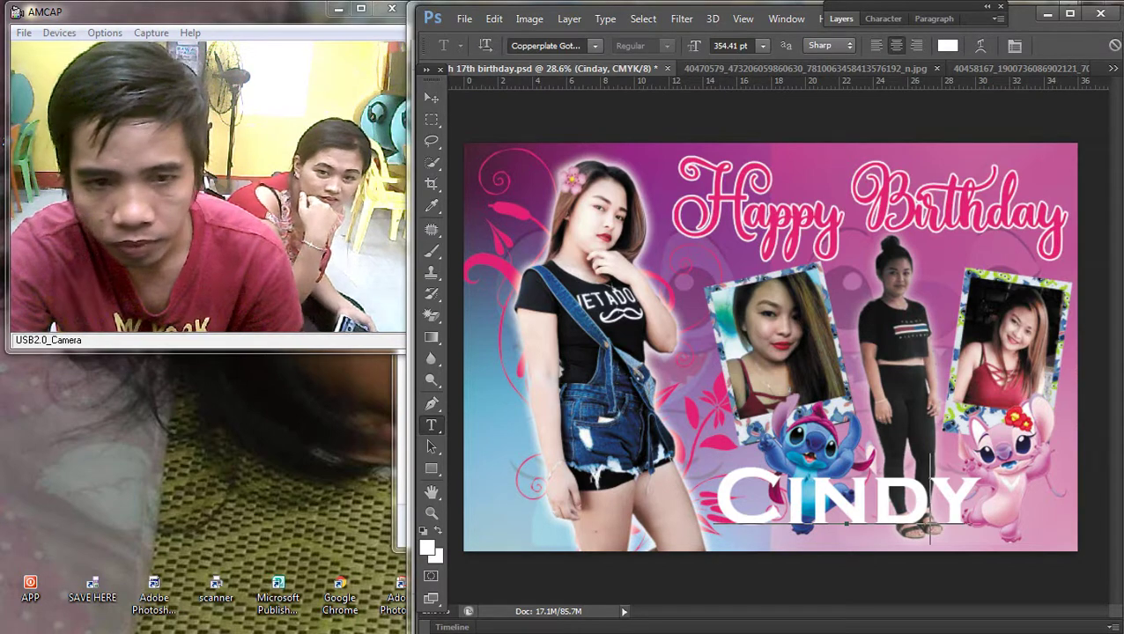
key(ctrl+Return)
key(ctrl+t)
drag(978, 466, 1011, 464)
mouse_move(1034, 509)
mouse_down()
mouse_move(1066, 509)
mouse_move(1051, 509)
mouse_up()
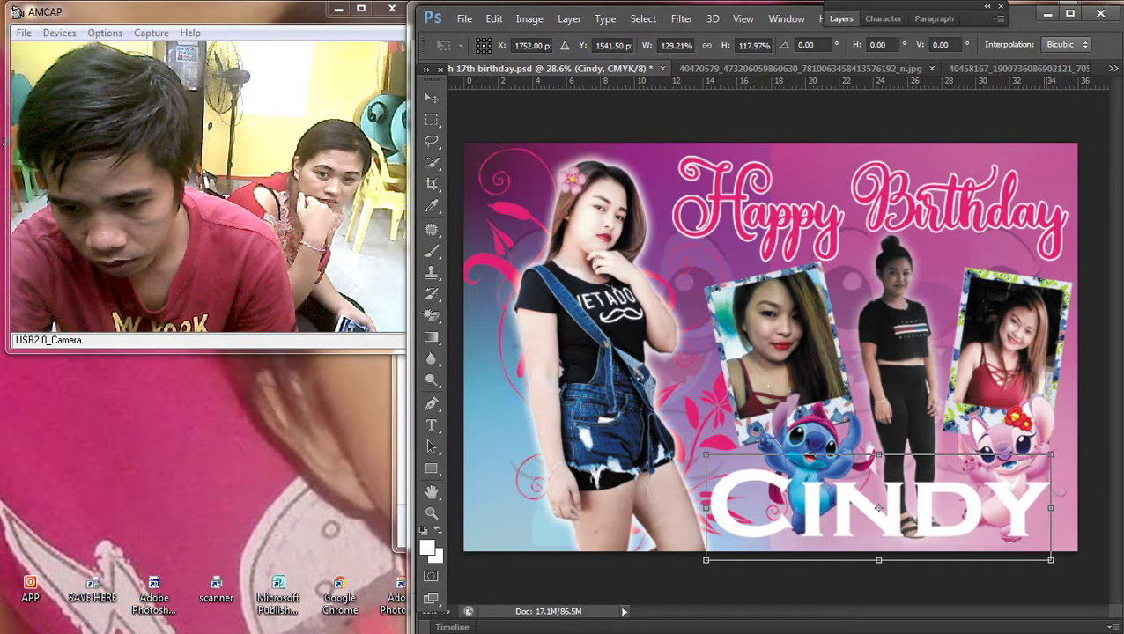
key(Return)
scroll(770, 348, down, 3)
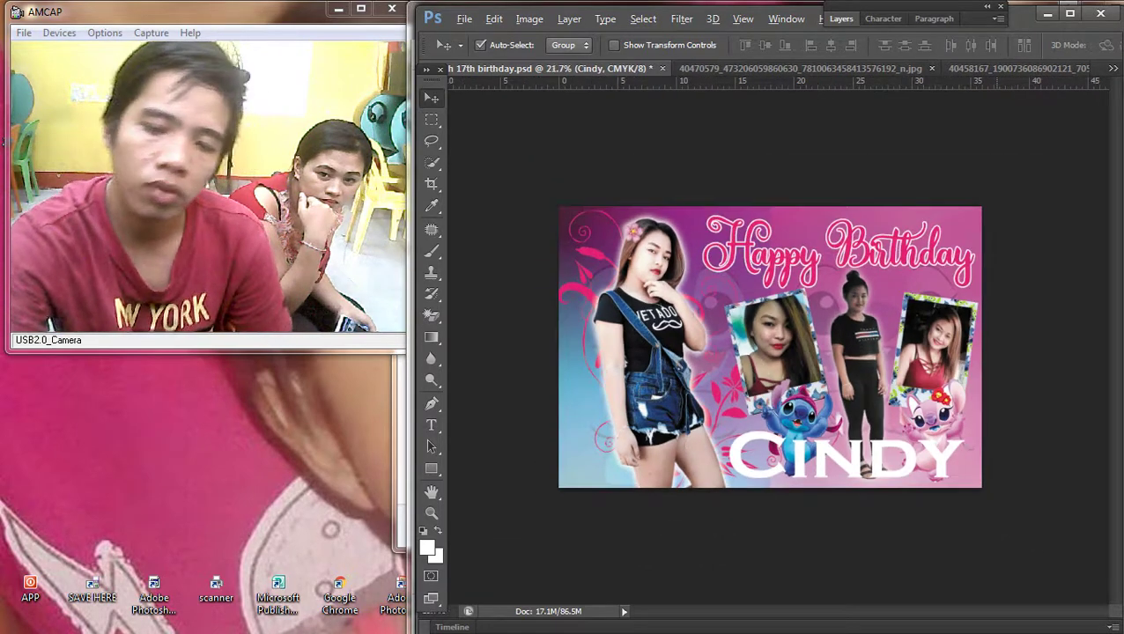
Step: Copy Layer 2's layer style
scroll(770, 348, up, 2)
right_click(821, 213)
click(845, 222)
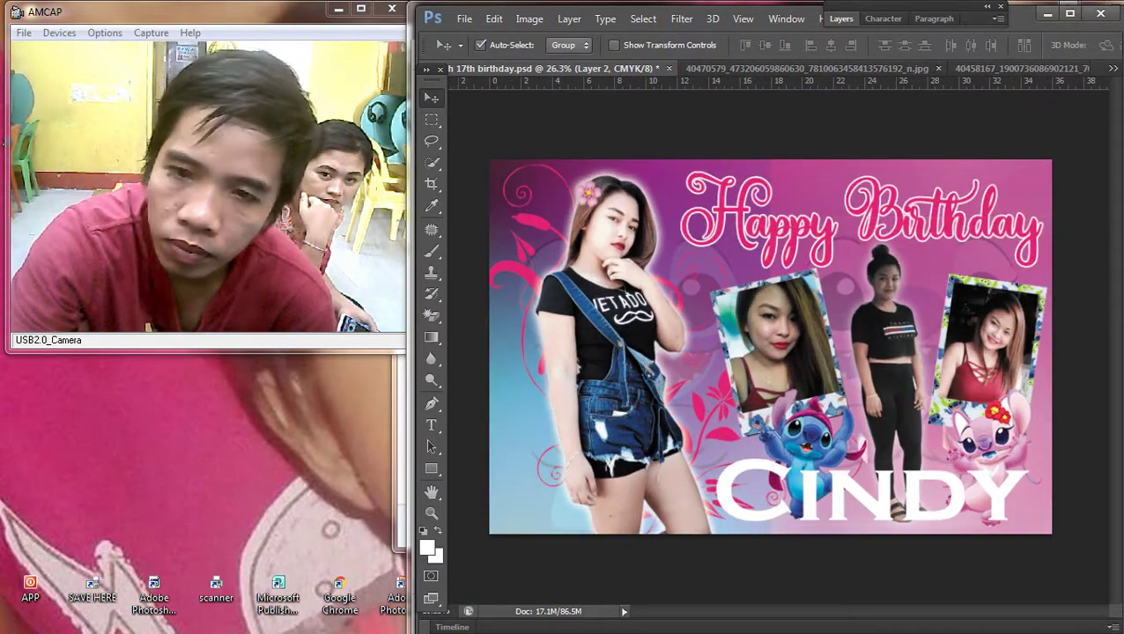
key(F7)
right_click(887, 277)
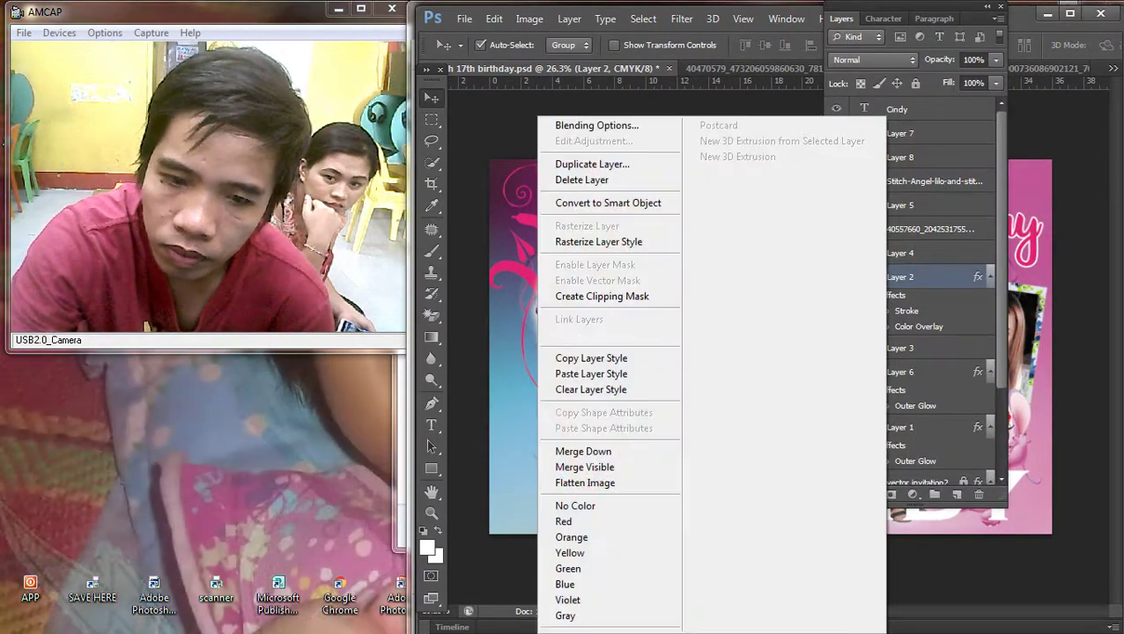
click(599, 358)
key(F7)
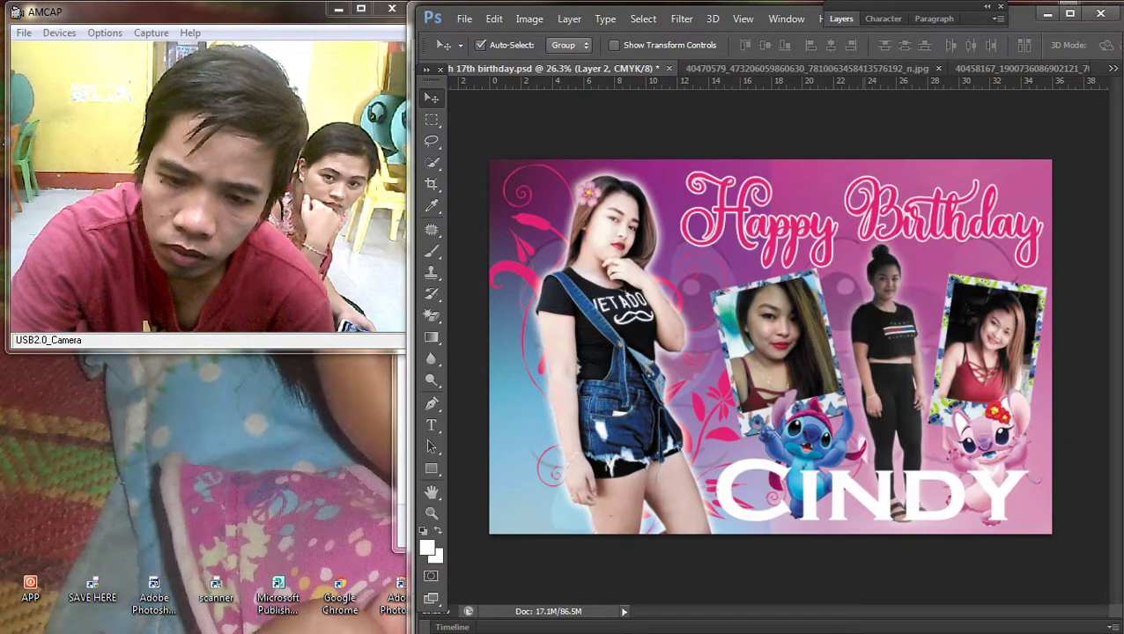
Step: Paste the copied pink stroke style onto the Cindy text layer
right_click(798, 447)
right_click(750, 476)
click(766, 487)
key(F7)
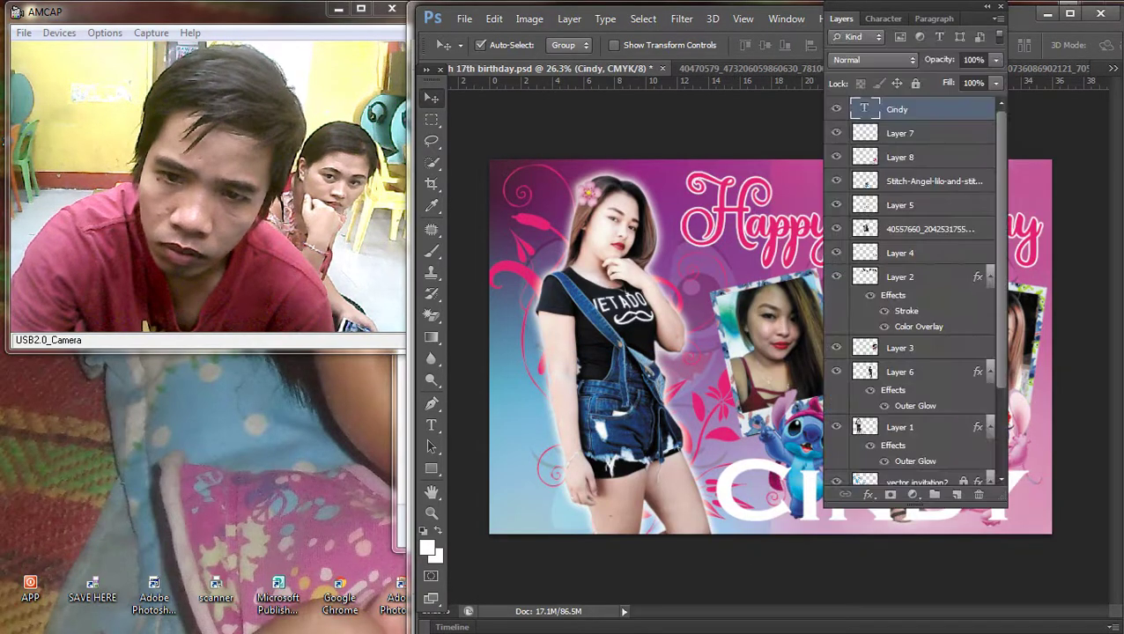
right_click(896, 109)
click(826, 499)
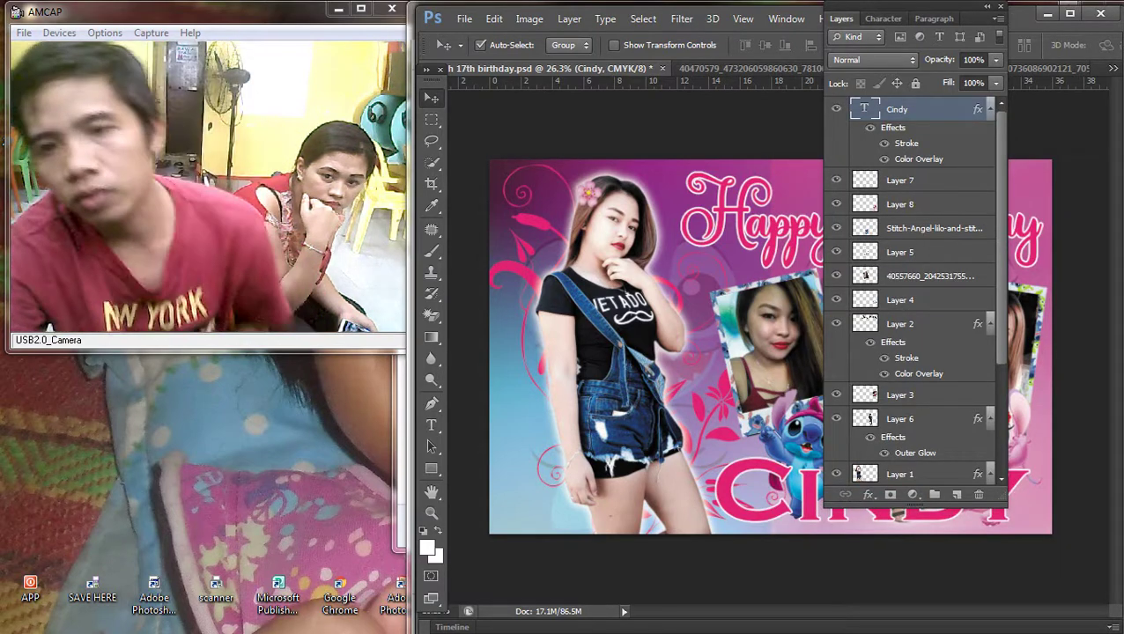
key(F7)
Step: Fit the banner to the window, then try and cancel a stroke style on the clipart layer
key(ctrl+0)
scroll(916, 546, up, 3)
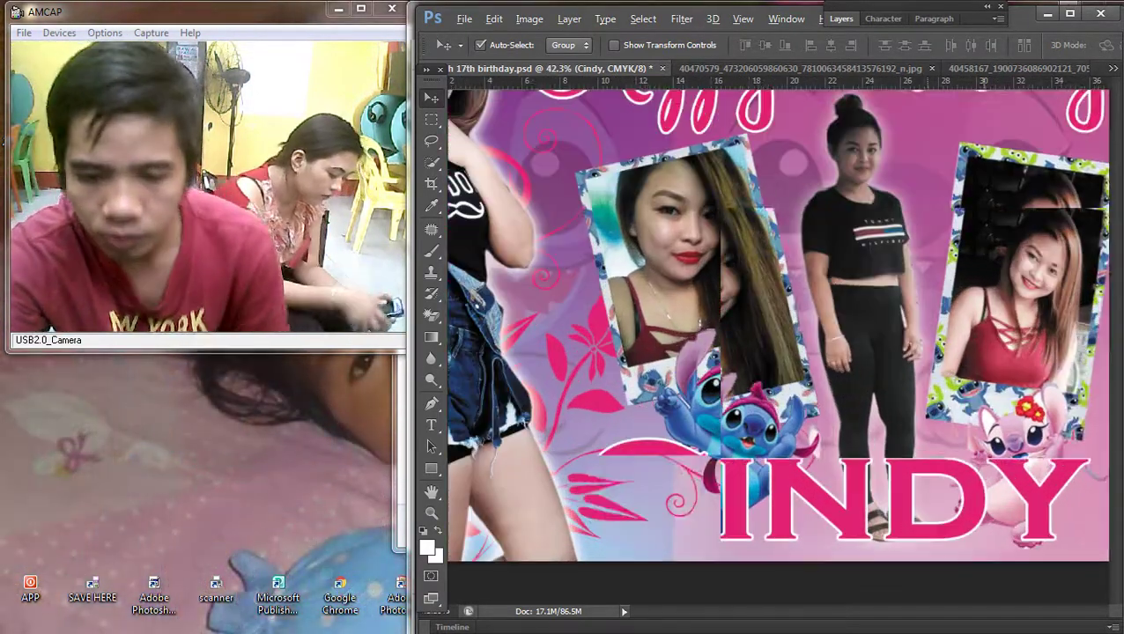
click(832, 502)
click(846, 19)
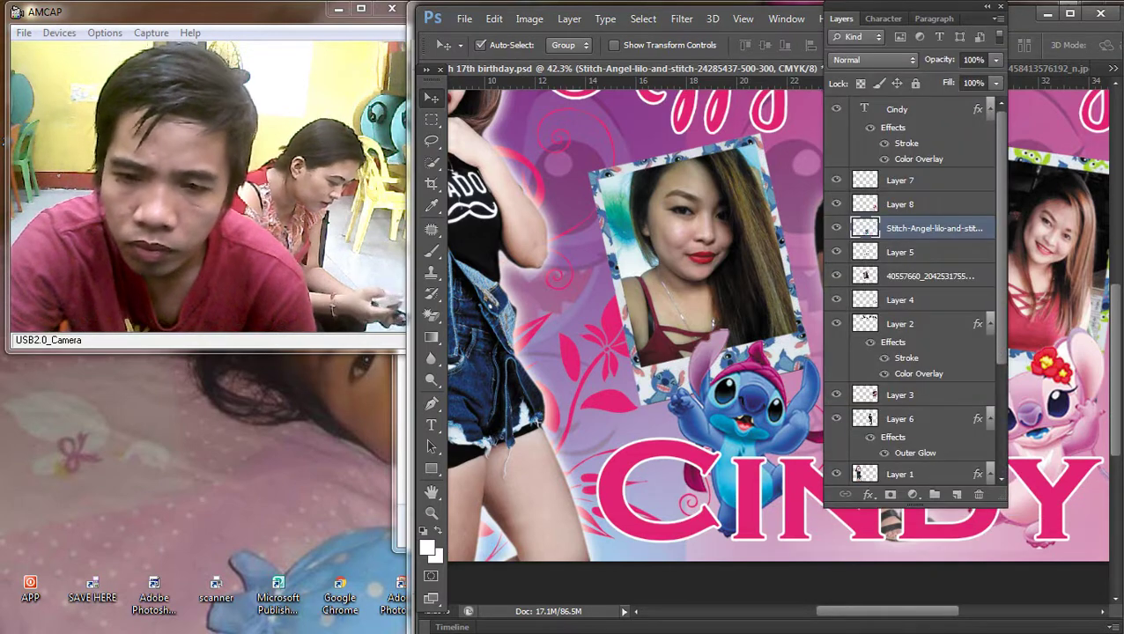
double_click(986, 228)
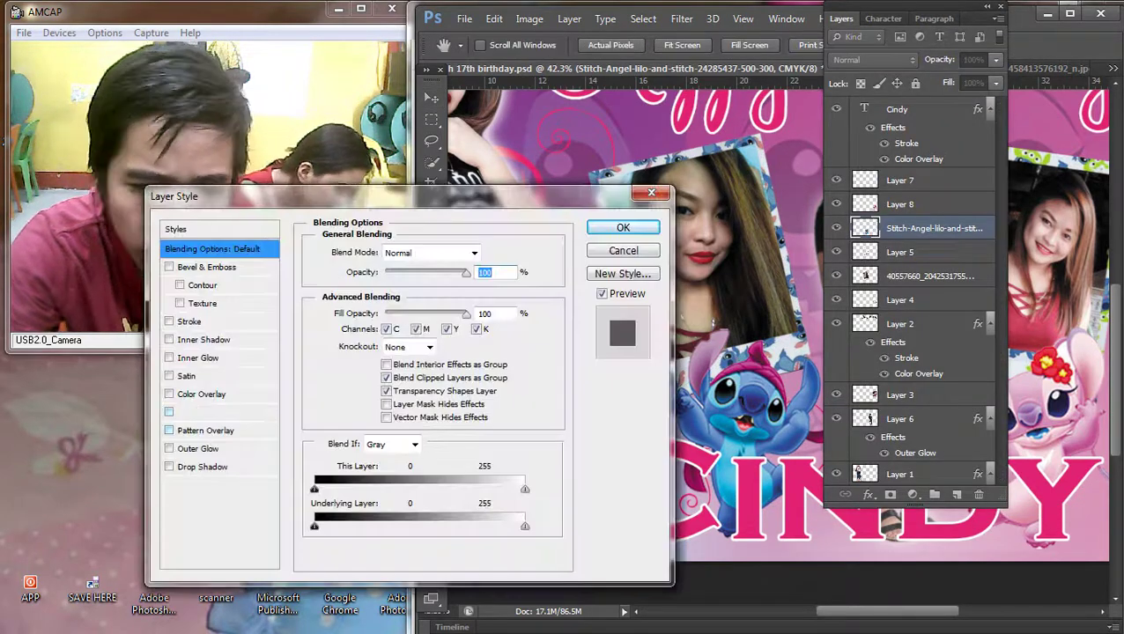
click(188, 321)
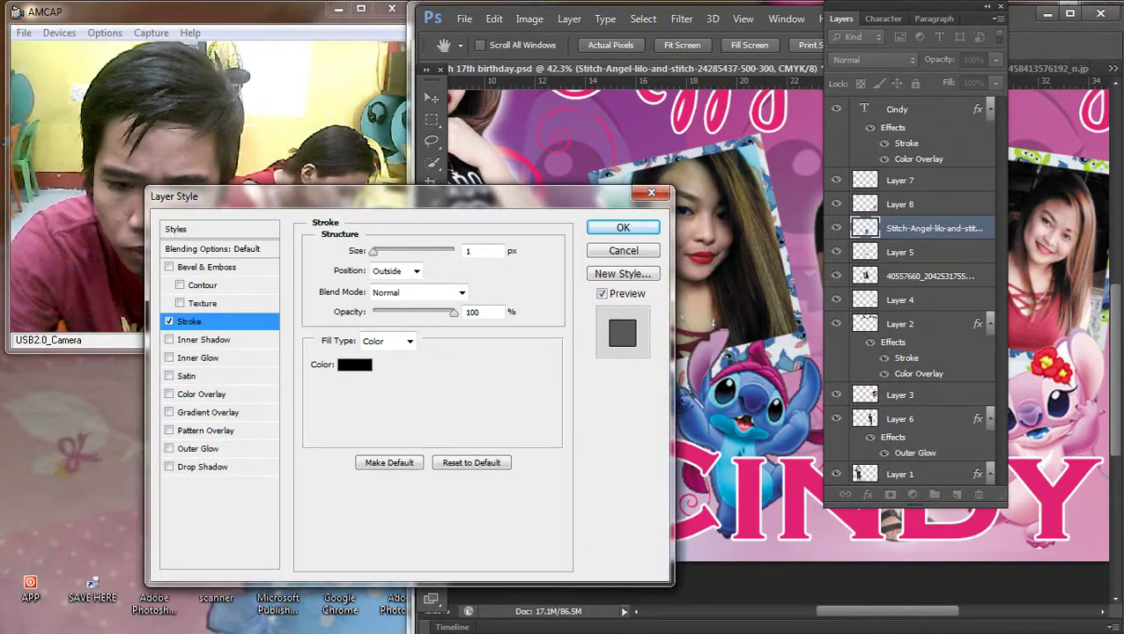
key(Escape)
Step: Open the Layer Style settings for CINDY and move the dialog slightly aside
click(915, 109)
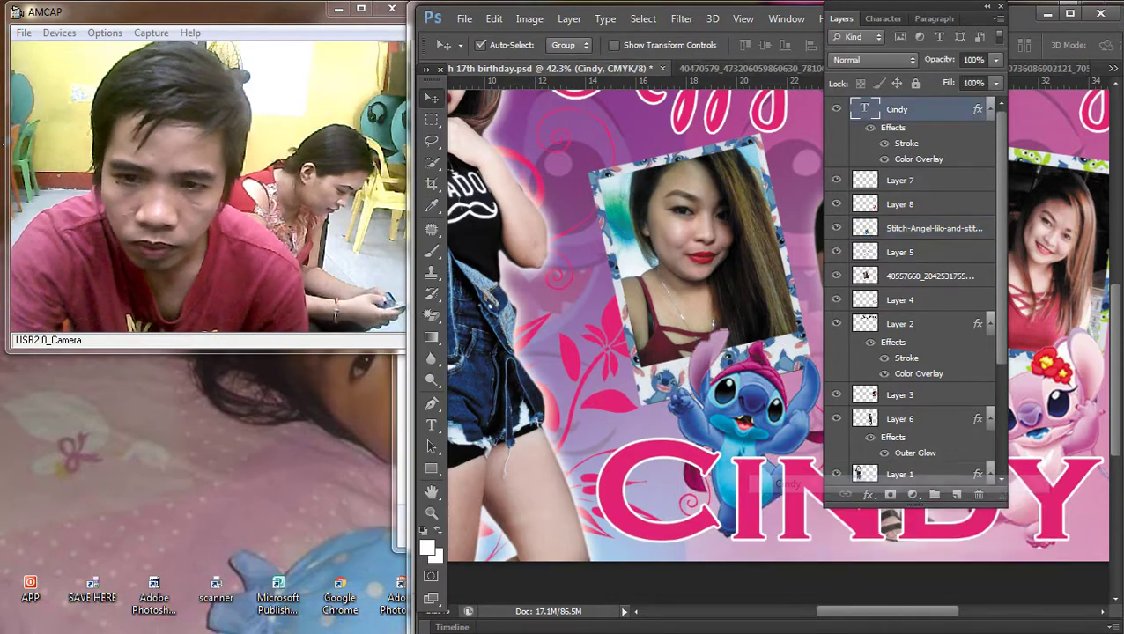
double_click(933, 109)
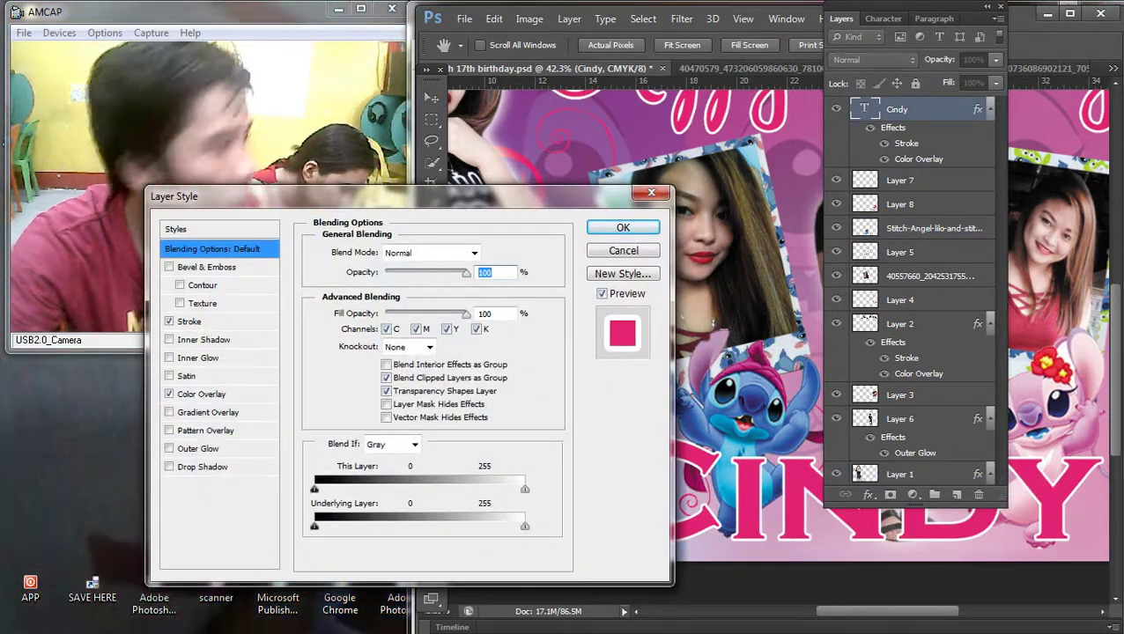
drag(546, 222, 522, 211)
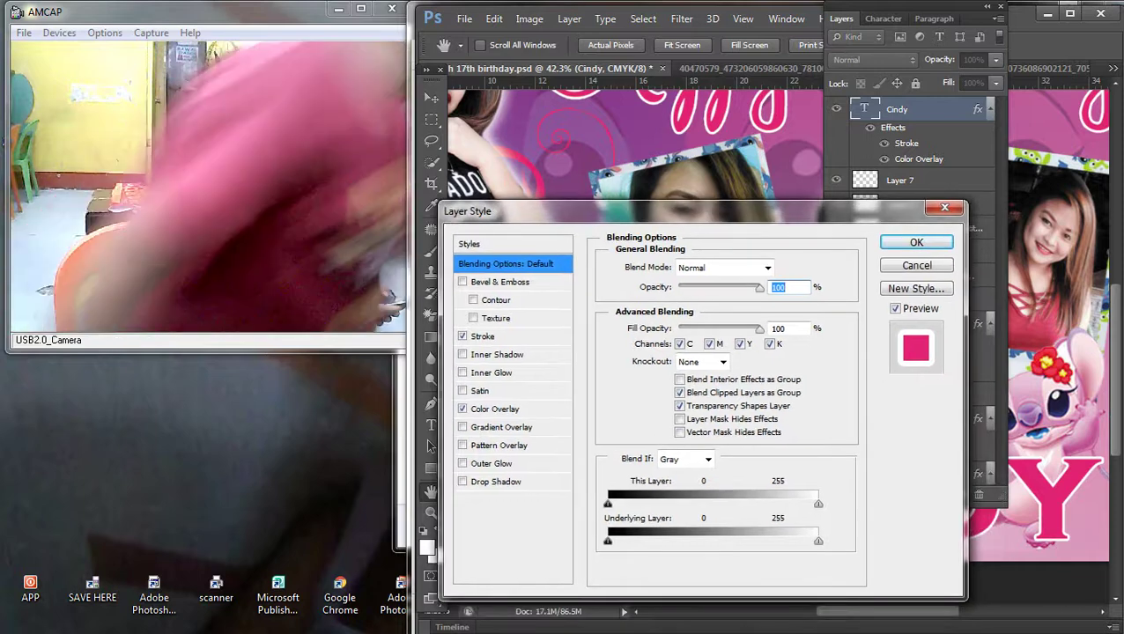
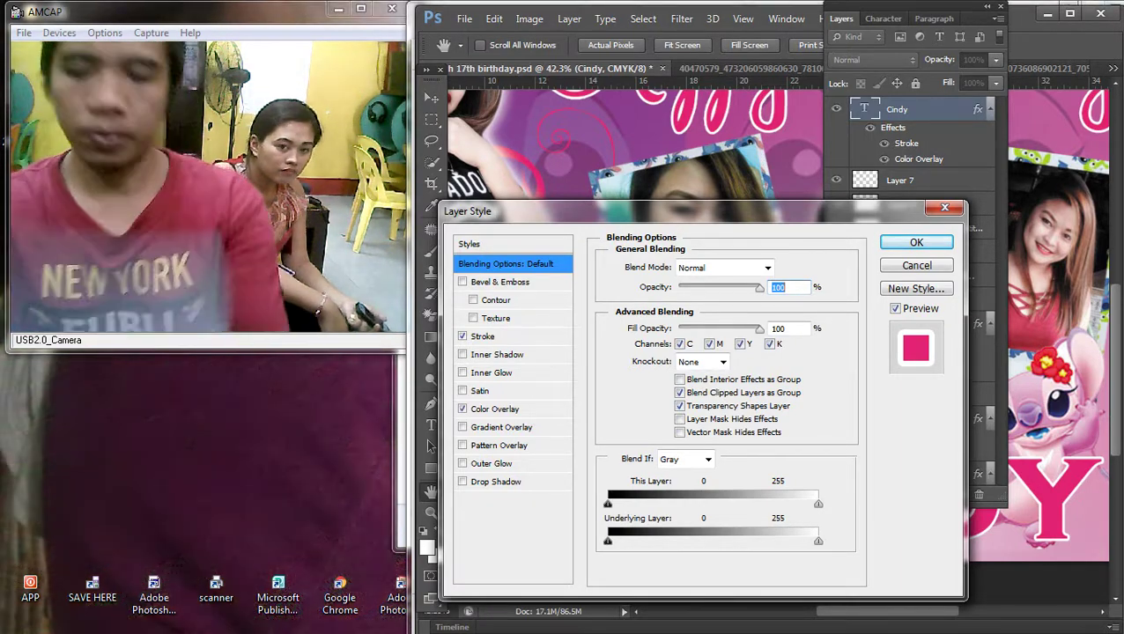
Step: Open a Windows Explorer Computer window over Photoshop with Windows+E
mouse_move(1120, 317)
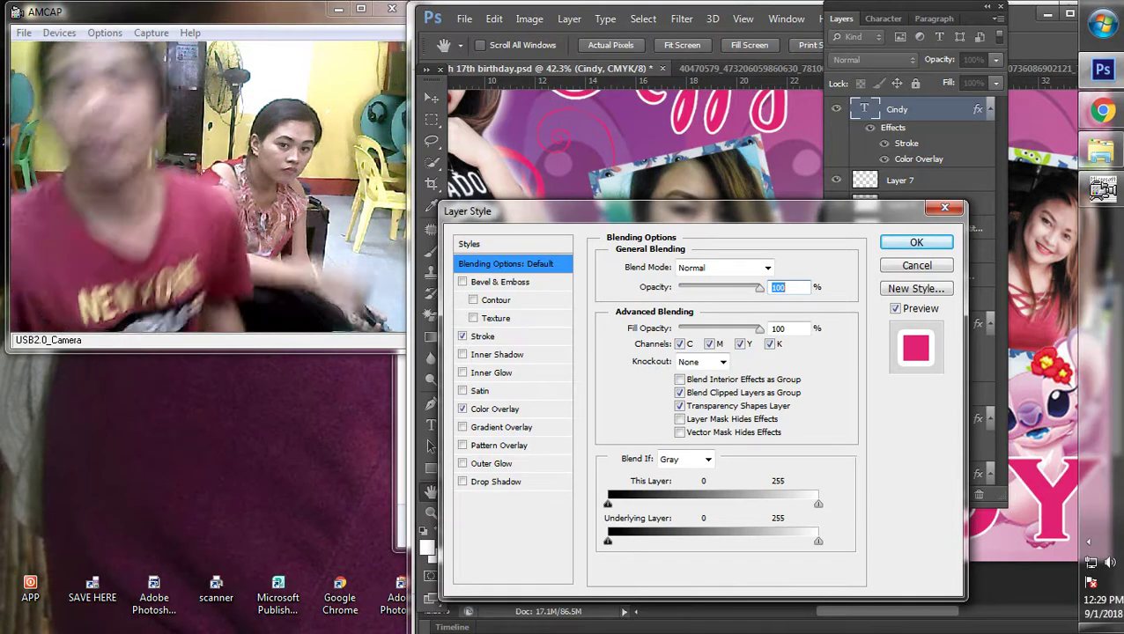
mouse_move(1101, 152)
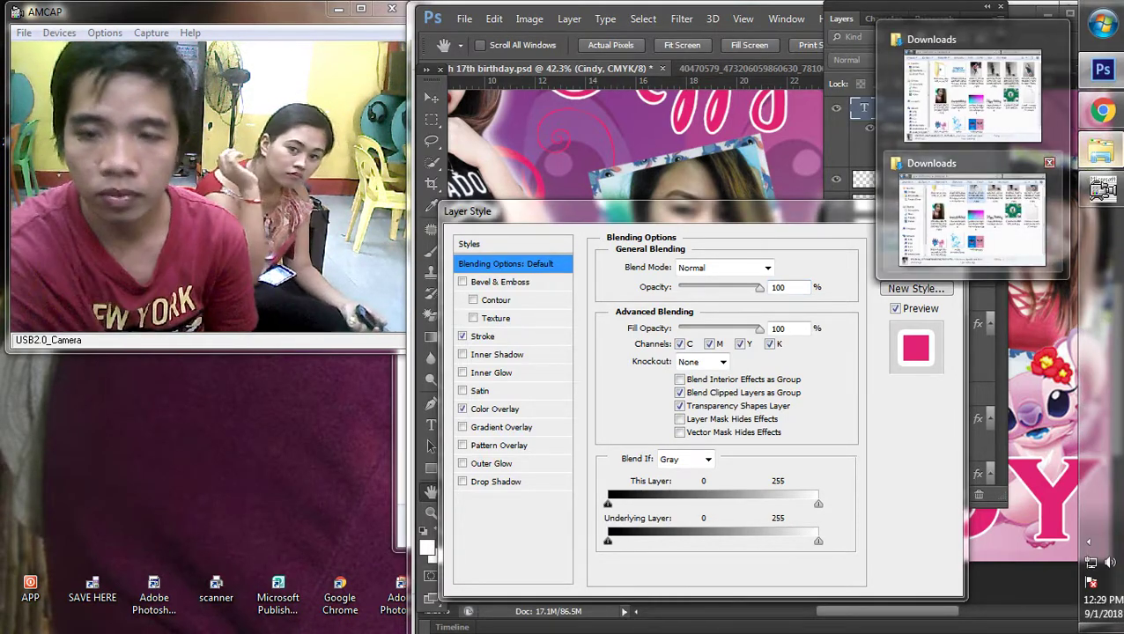
key(super+e)
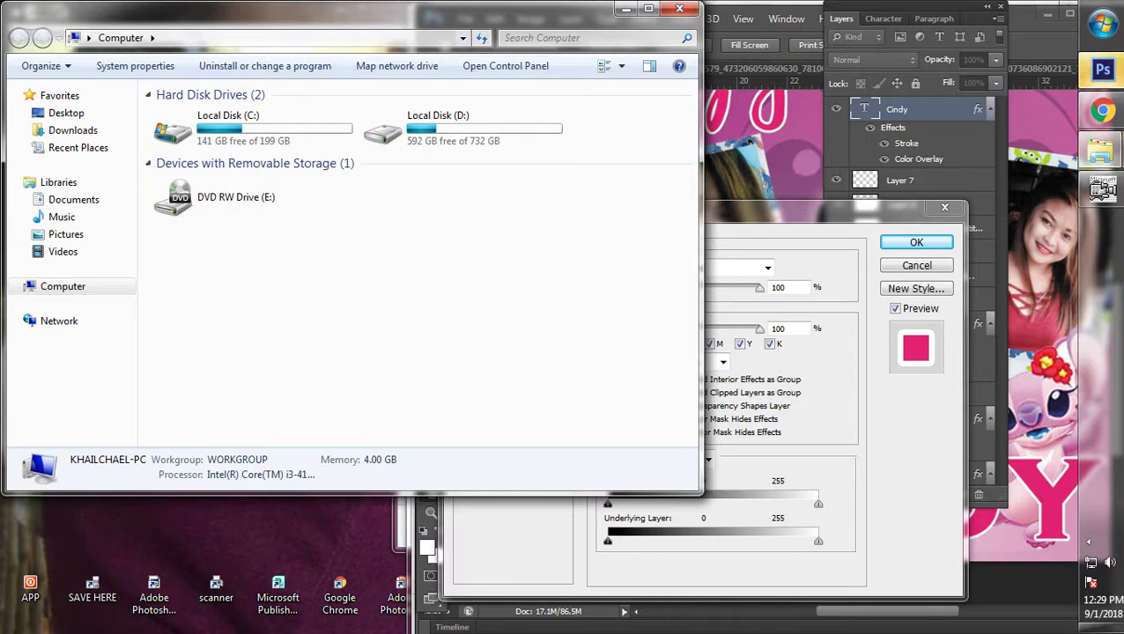
Step: Move the Explorer window aside, open Local Disk (D:) and start printing 2020.jpg
drag(308, 11, 746, 44)
double_click(845, 158)
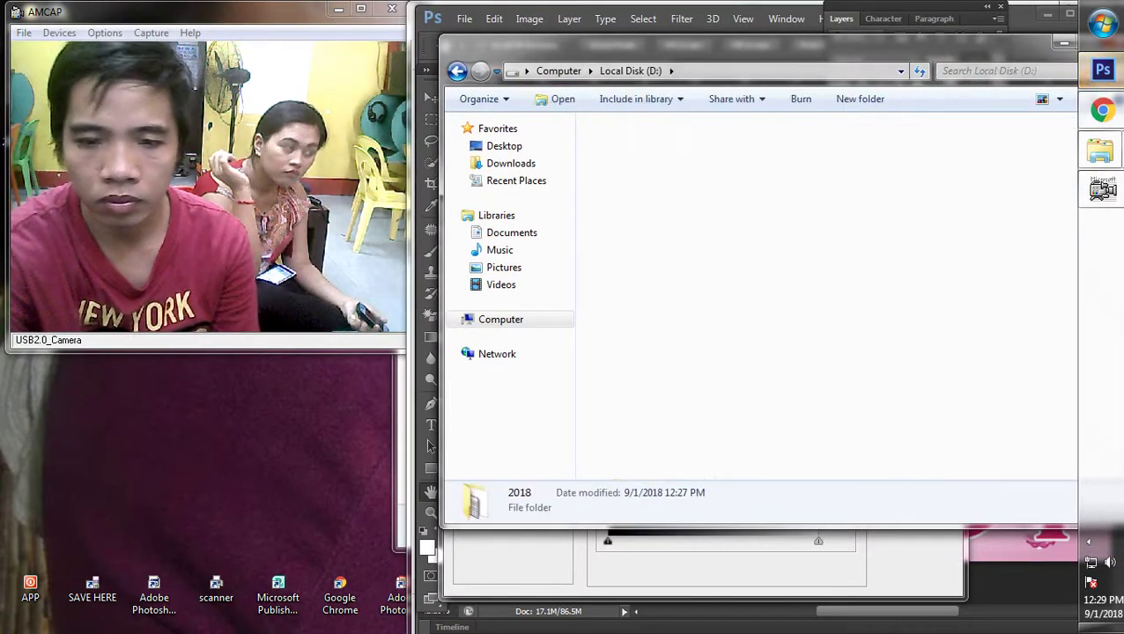
scroll(854, 335, down, 10)
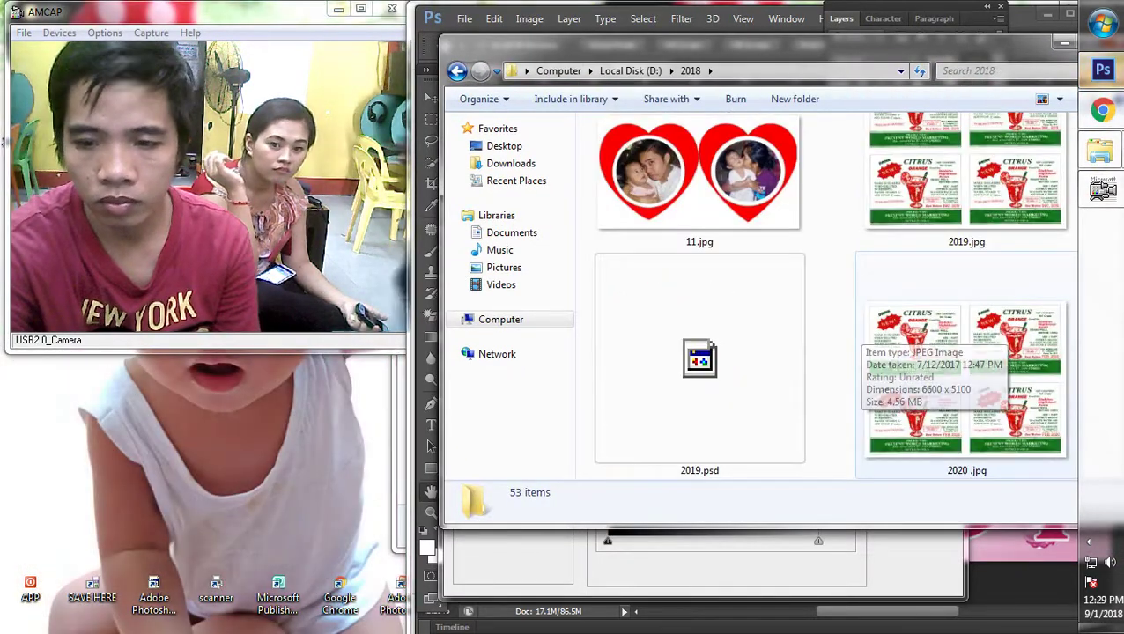
click(858, 335)
right_click(858, 335)
click(851, 213)
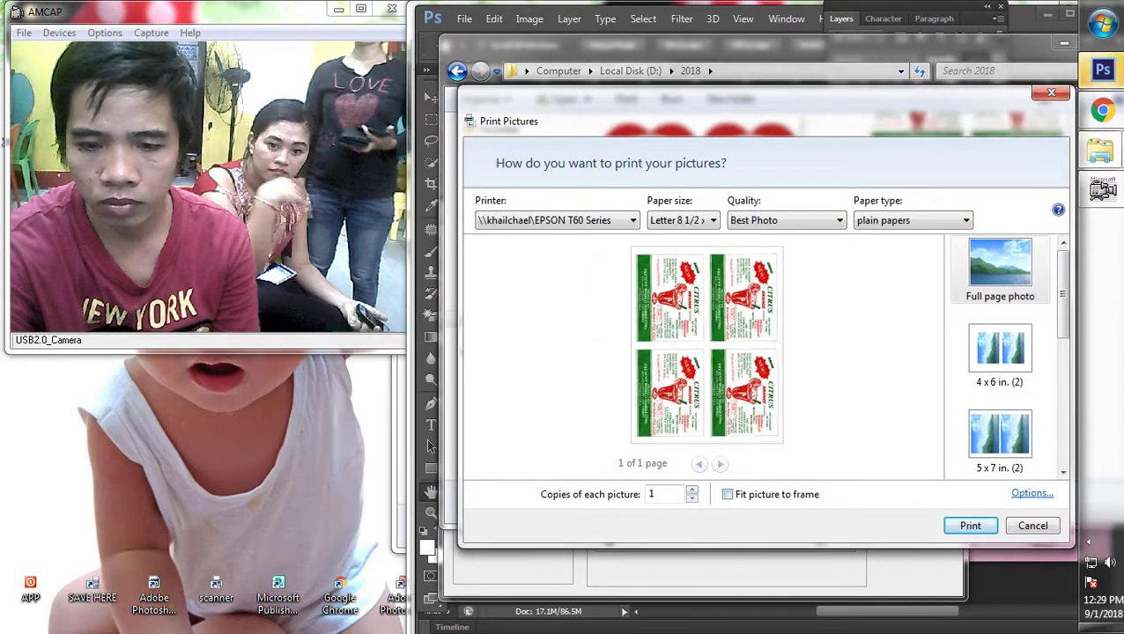
Step: Print 11 fit-to-frame copies of 2020.jpg on the EPSON T60 Series printer
click(1031, 493)
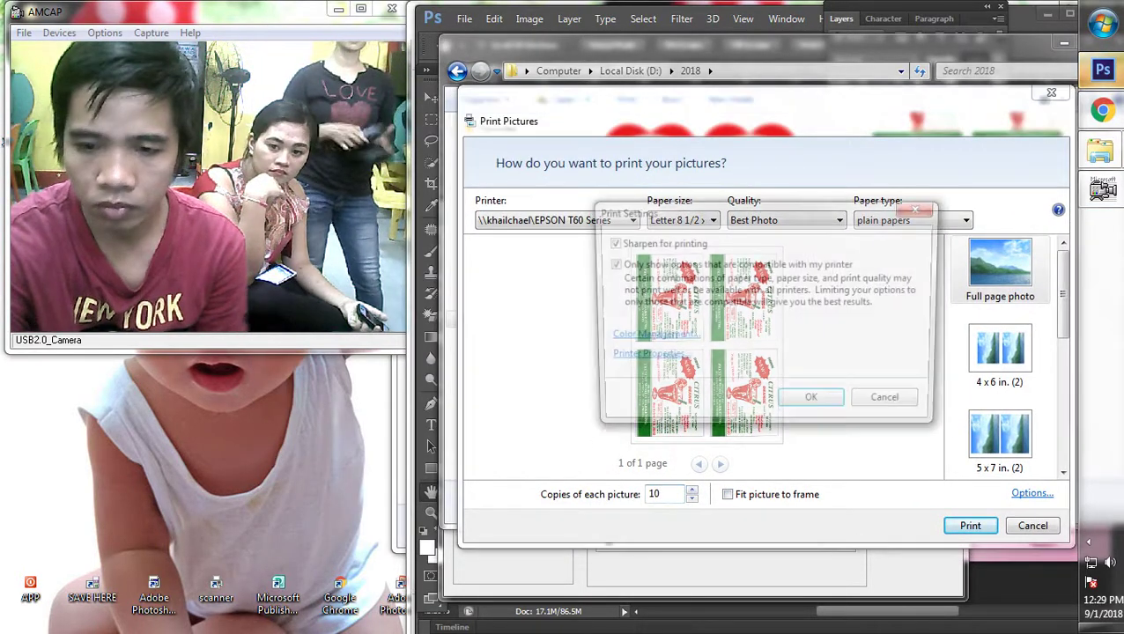
click(813, 403)
click(557, 220)
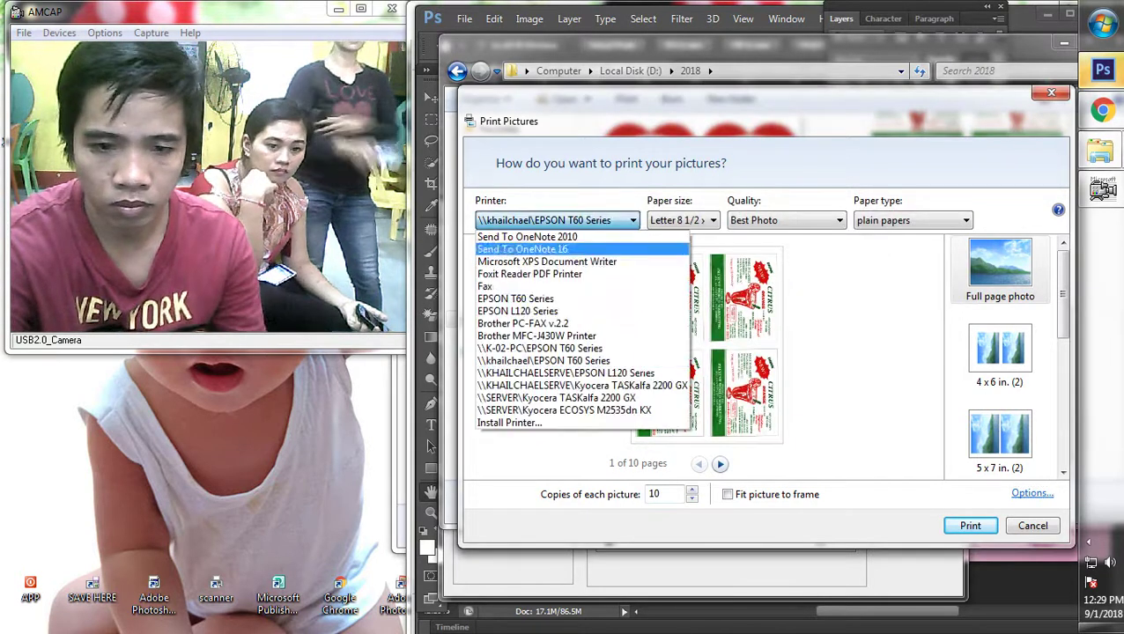
click(528, 298)
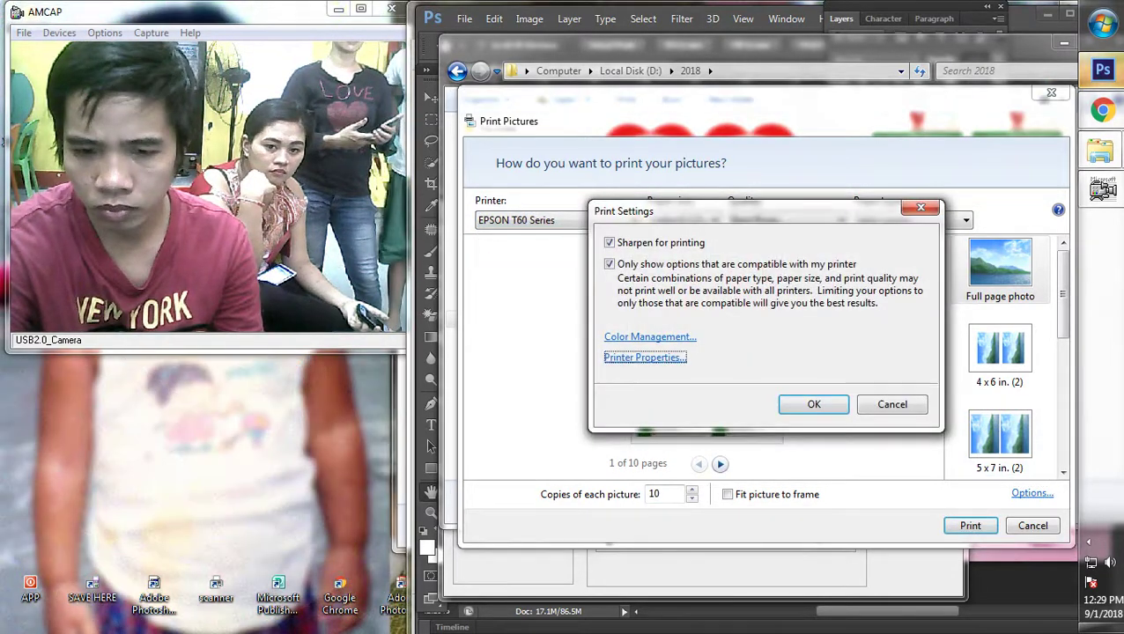
click(644, 359)
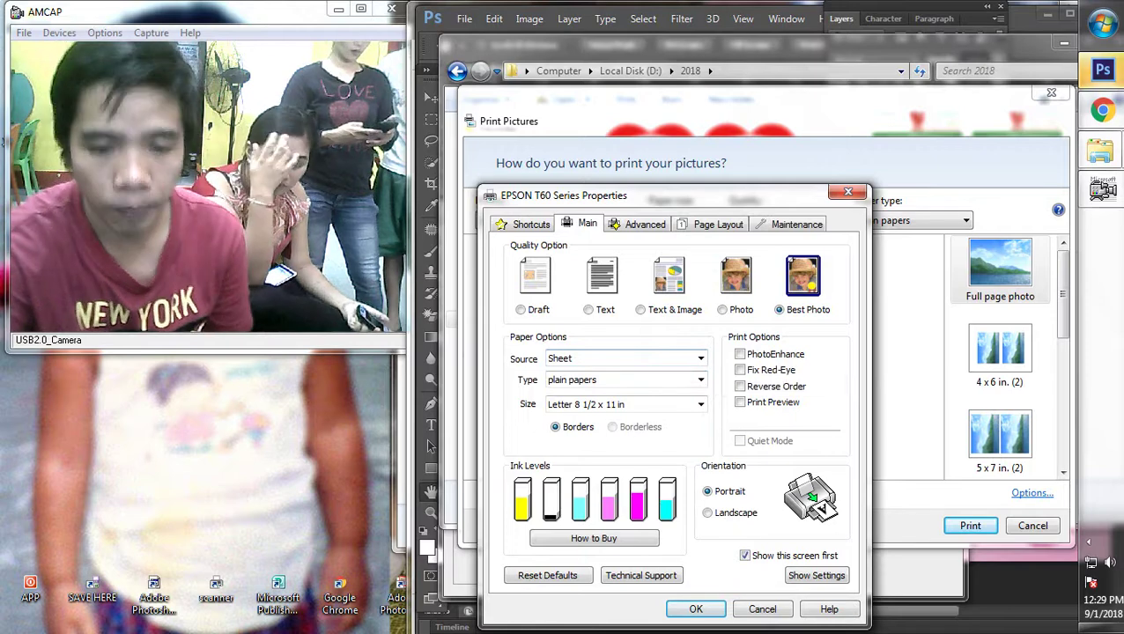
click(696, 609)
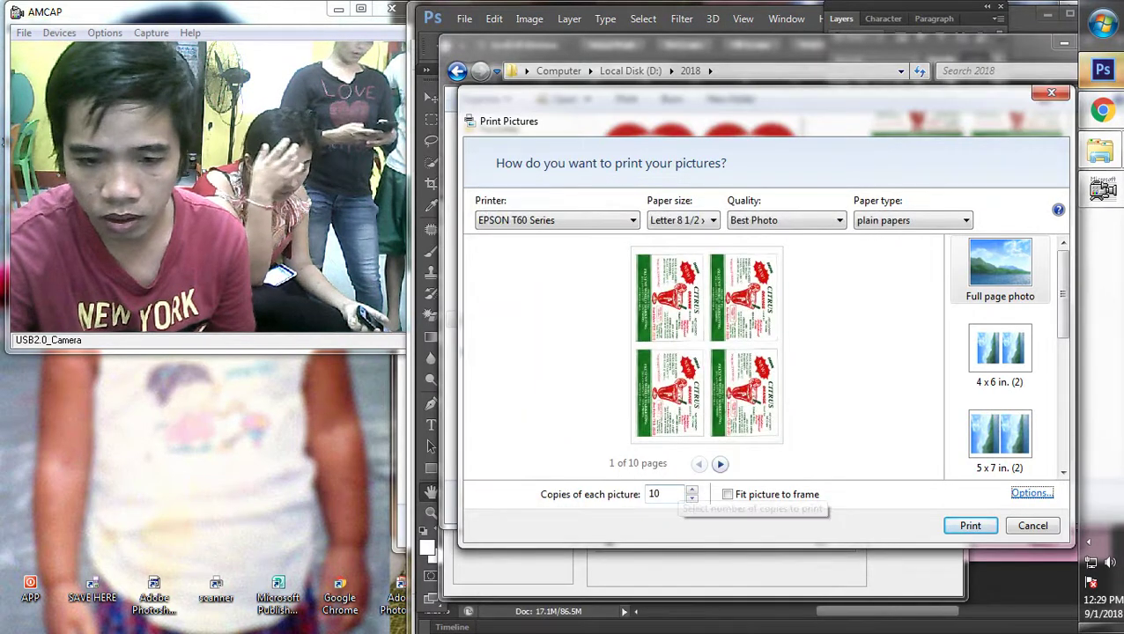
click(658, 494)
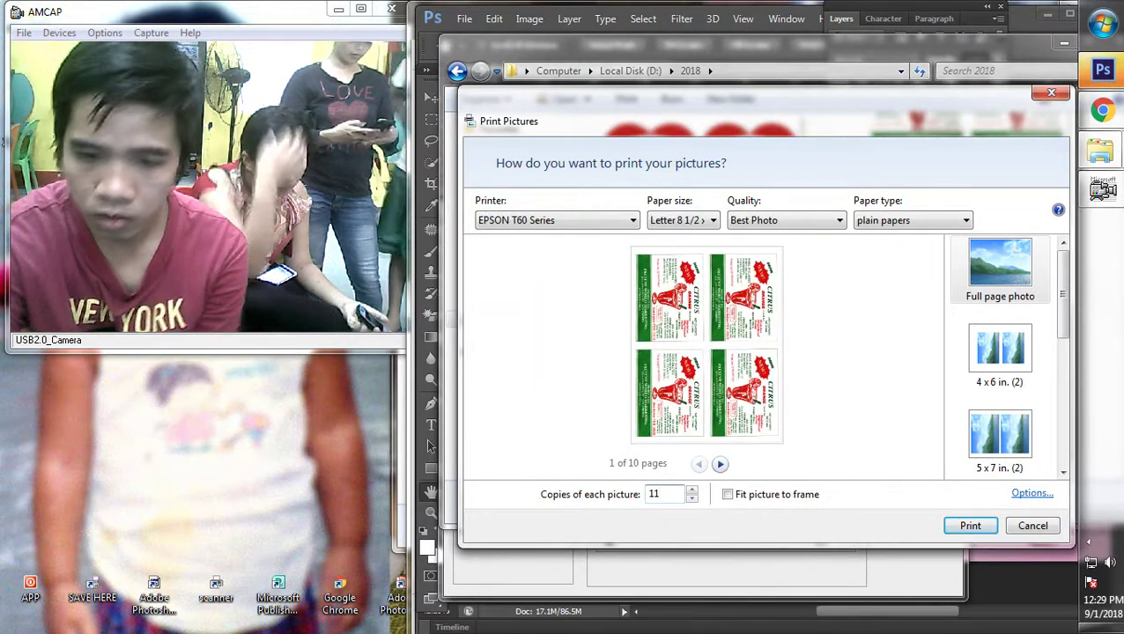
click(728, 494)
key(Return)
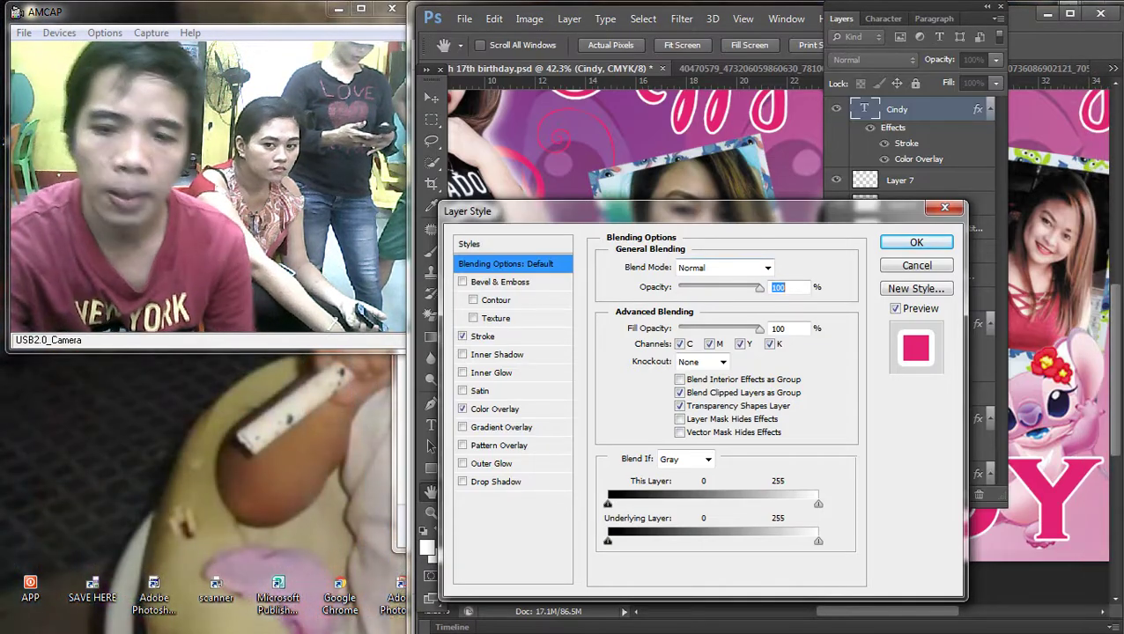
Step: Set the Cindy text's Stroke colour to black
drag(528, 211, 604, 192)
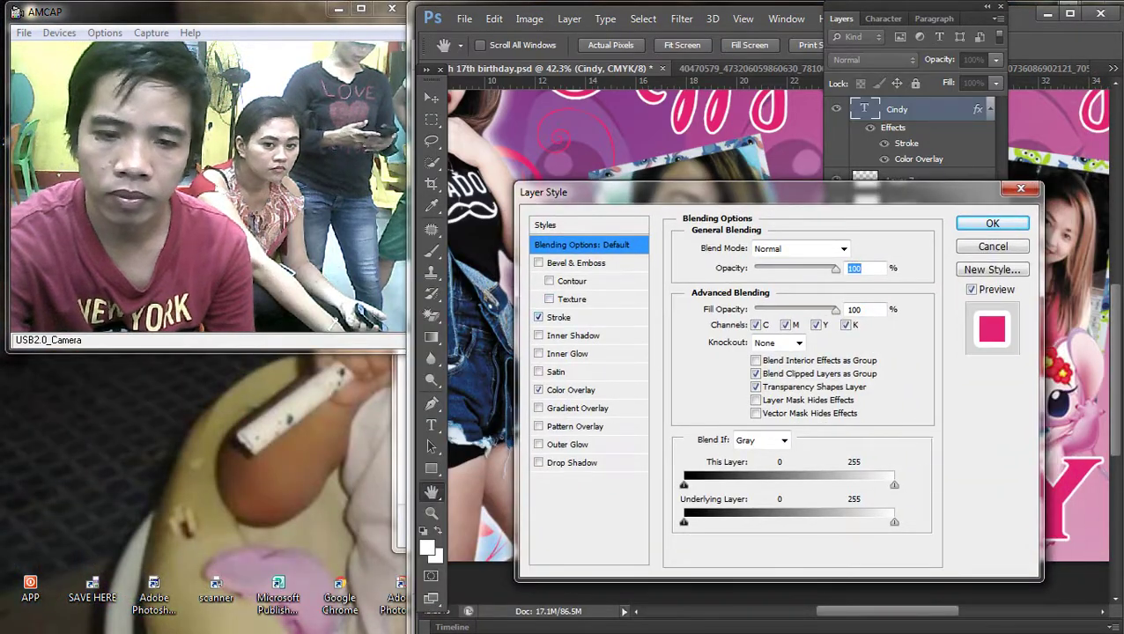
click(558, 317)
click(723, 360)
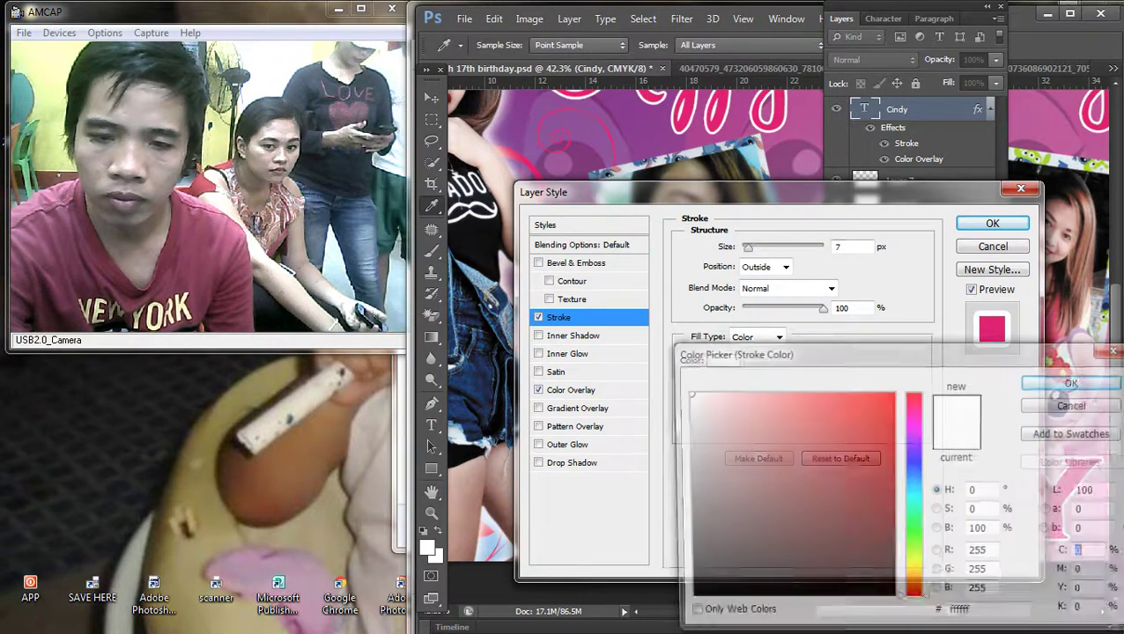
click(684, 601)
click(1075, 381)
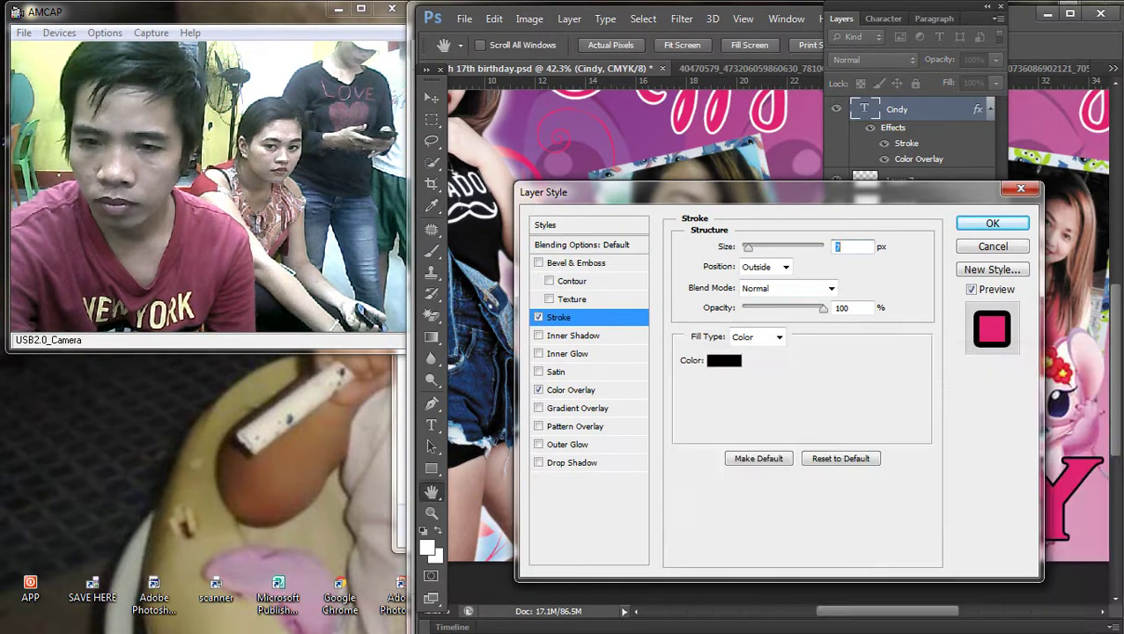
Step: Add a white Outer Glow with Spread 100% and Size 18 px, then apply the layer style
drag(669, 192, 521, 162)
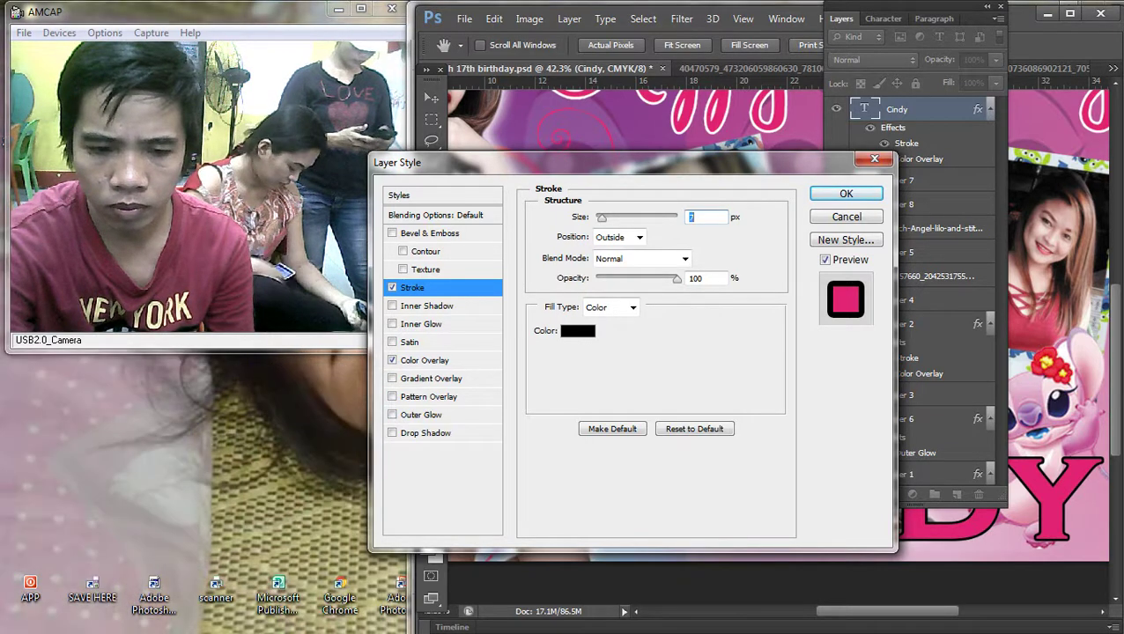
click(421, 415)
drag(597, 341, 676, 341)
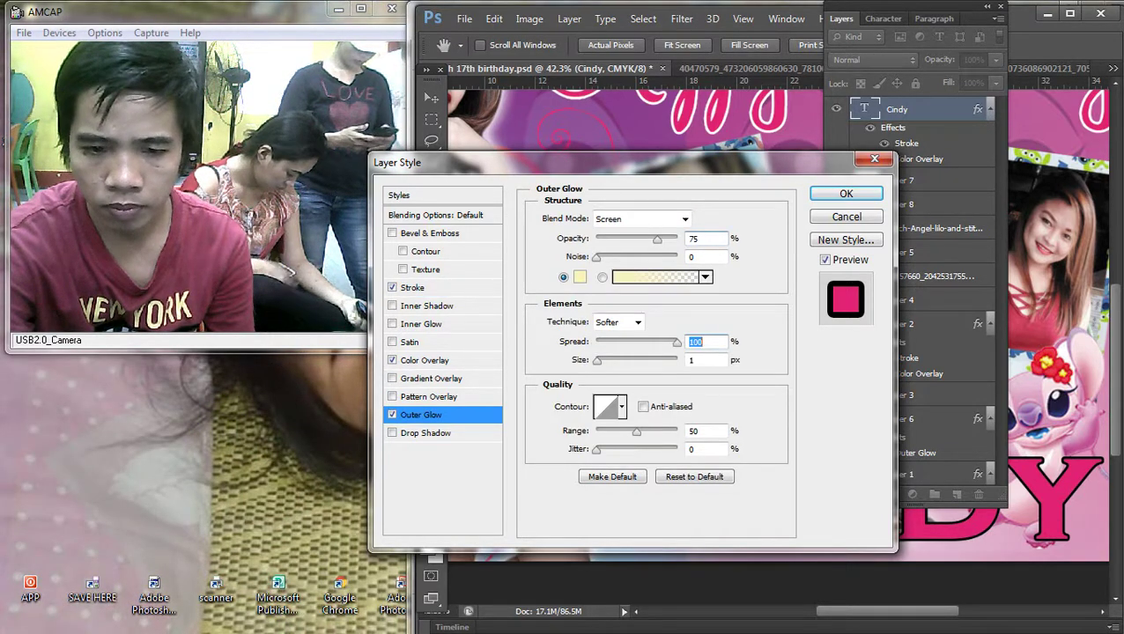
click(580, 276)
click(685, 393)
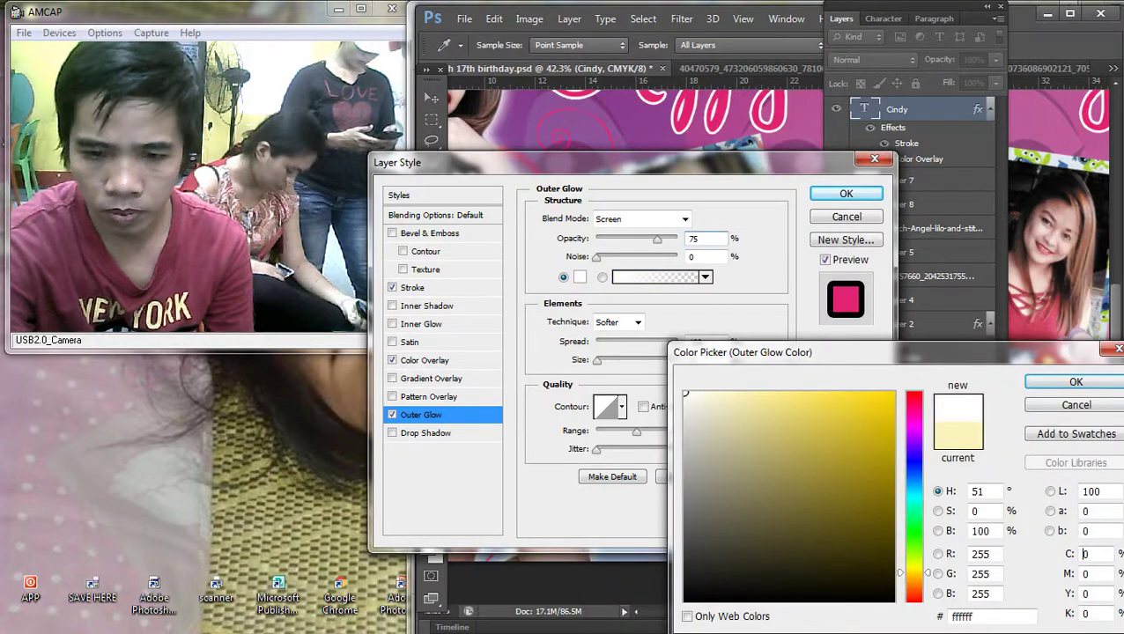
key(Return)
drag(596, 359, 606, 361)
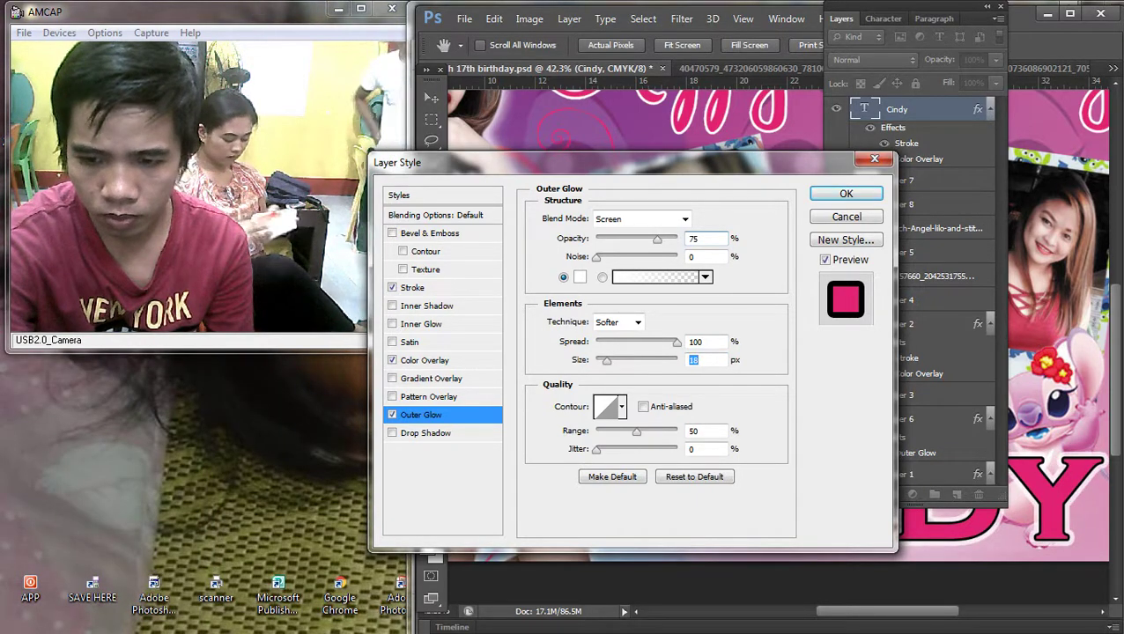
key(Return)
scroll(775, 317, up, 3)
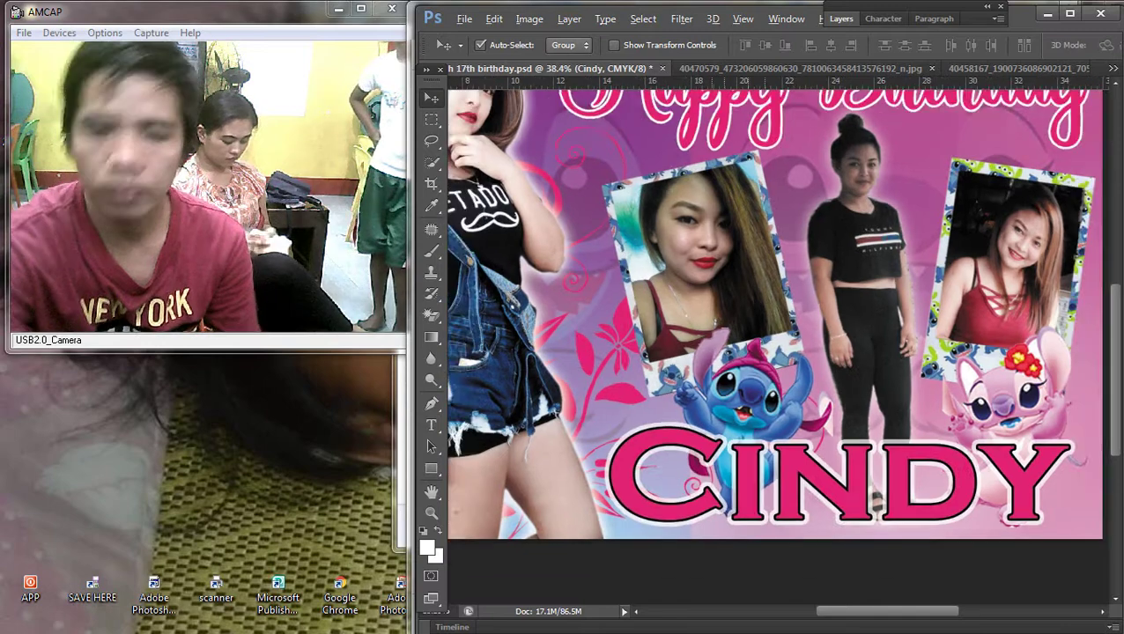
key(ctrl+0)
right_click(819, 491)
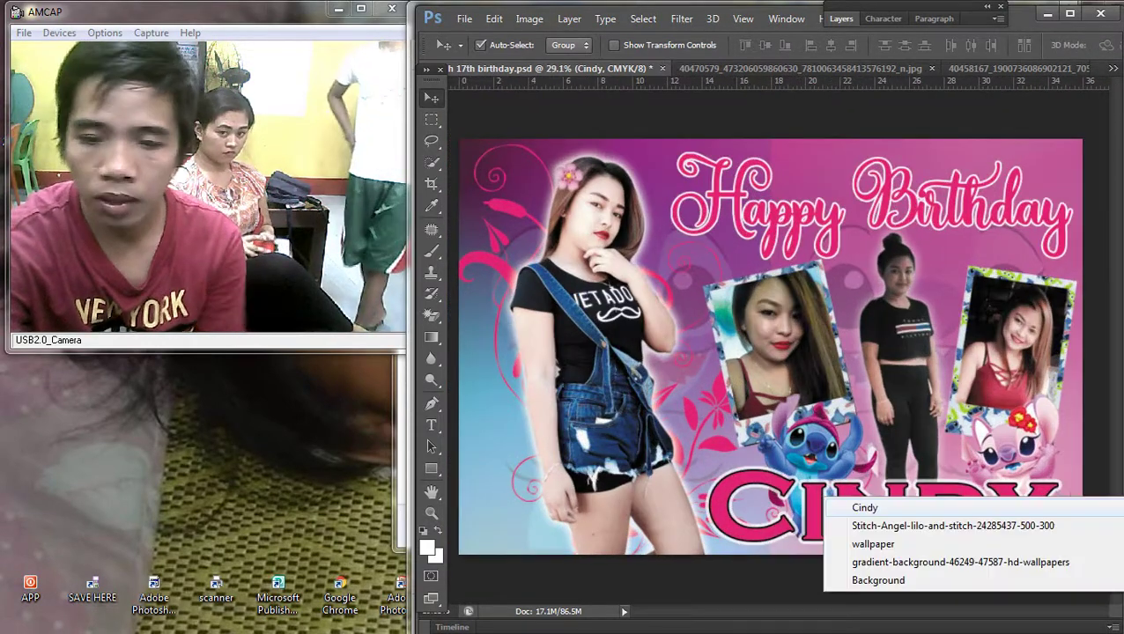
click(863, 508)
scroll(710, 384, up, 3)
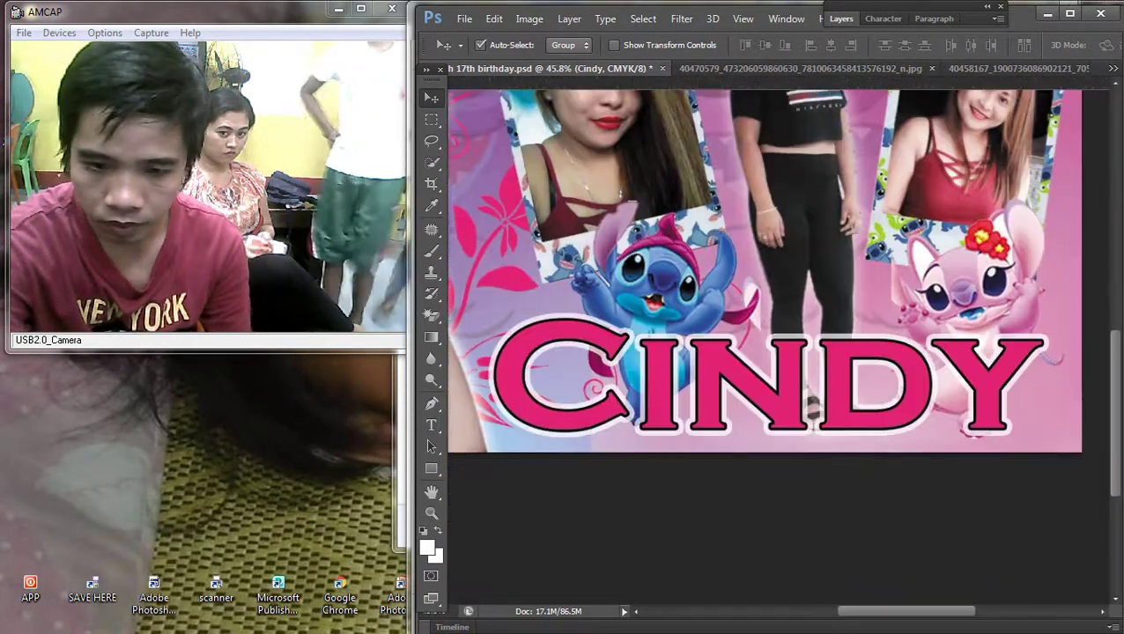
right_click(710, 384)
click(750, 392)
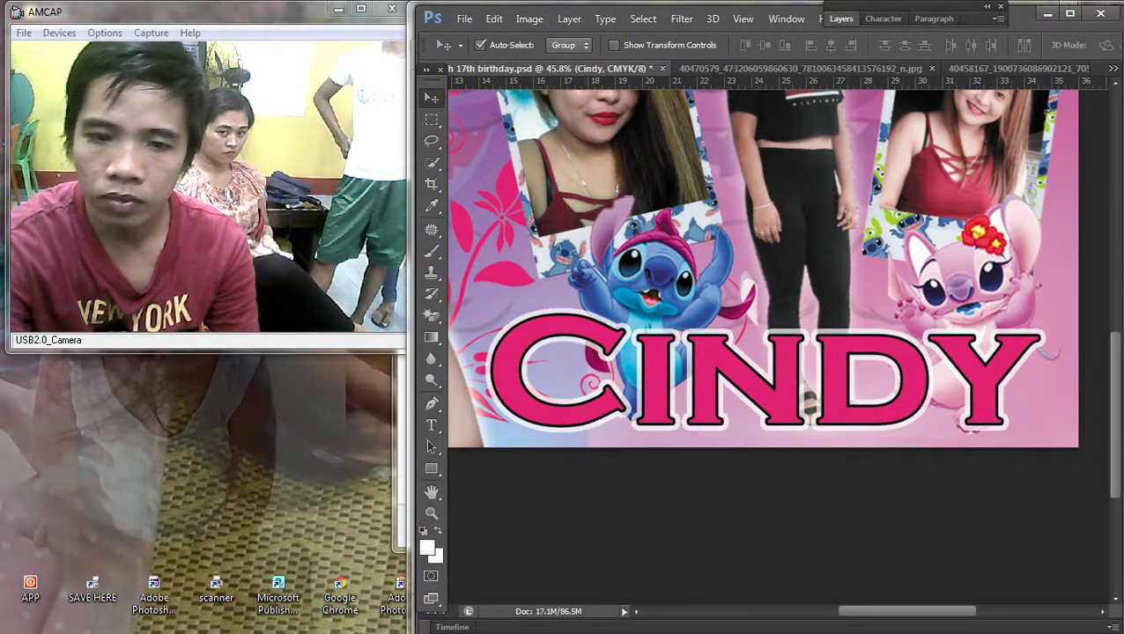
click(841, 19)
double_click(951, 110)
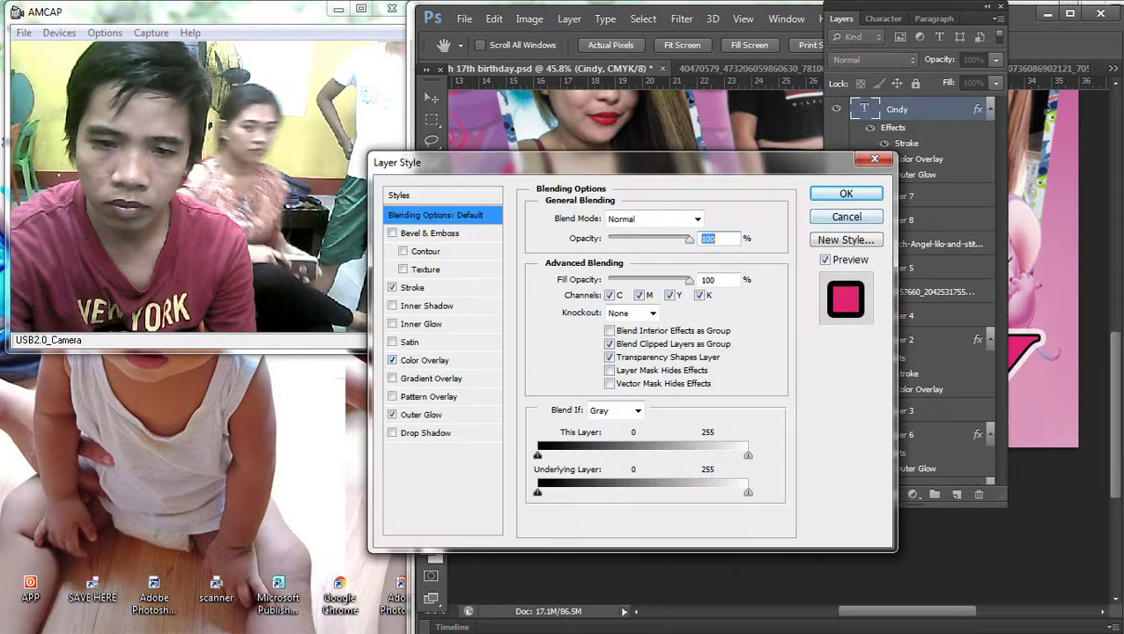
key(Return)
key(ctrl+0)
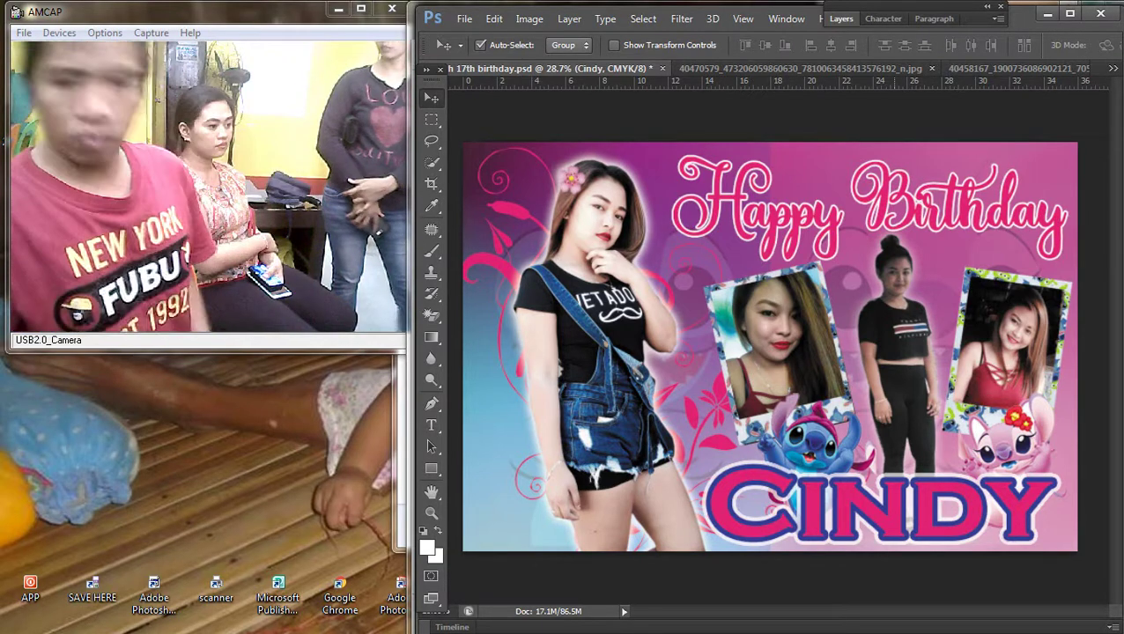
scroll(770, 346, down, 1)
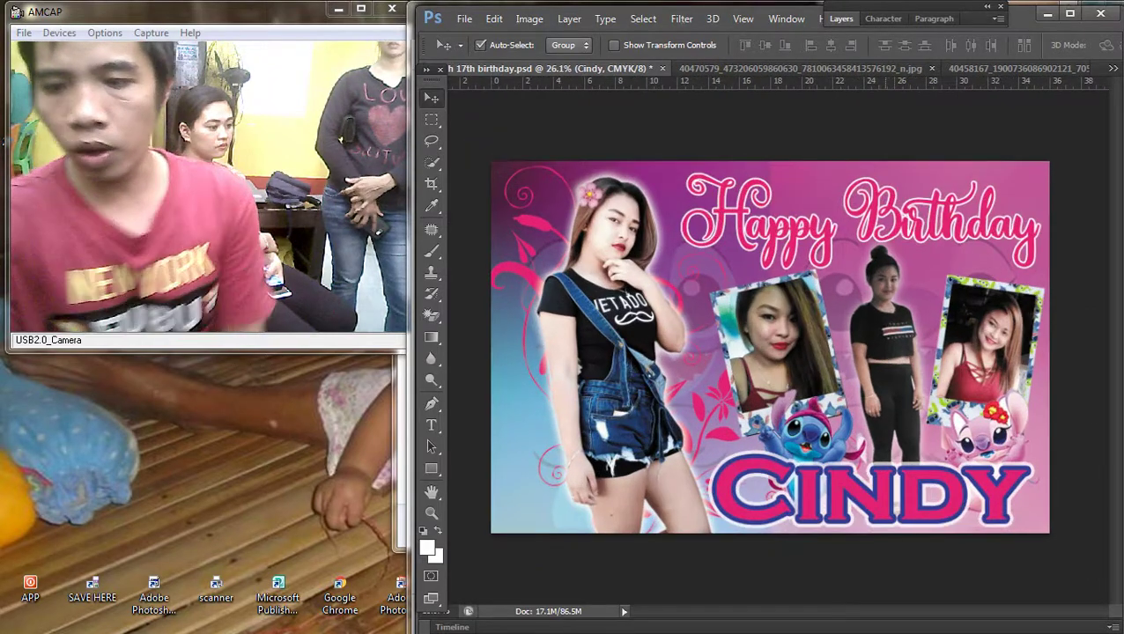
Step: Select the Angel picture's layer and shrink it to about 77%
right_click(824, 410)
scroll(824, 410, up, 2)
right_click(824, 411)
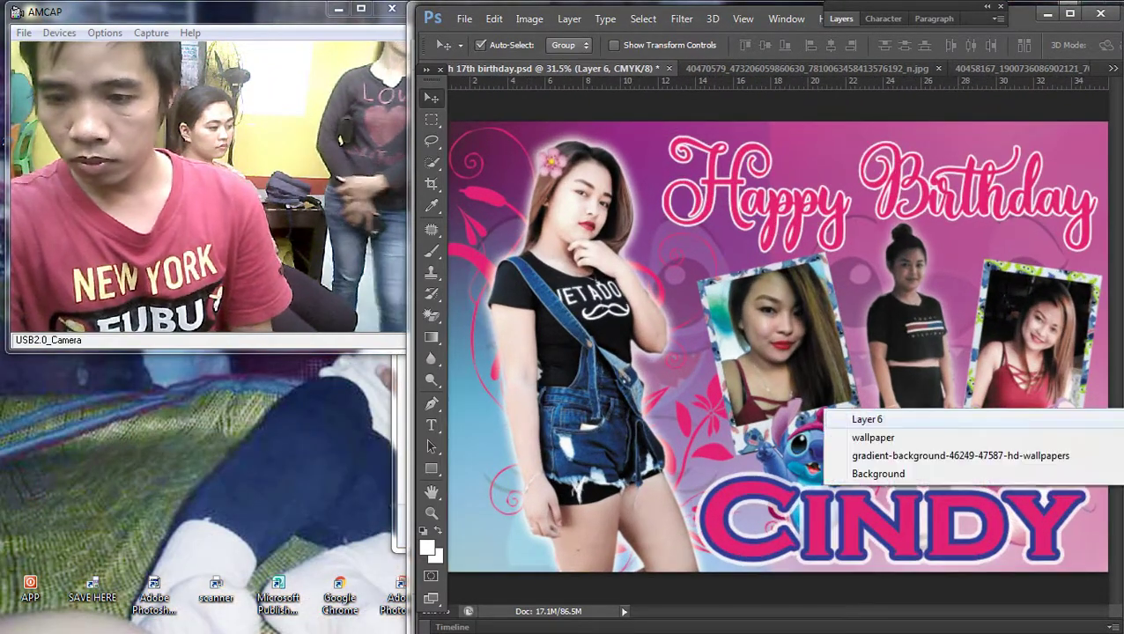
key(Escape)
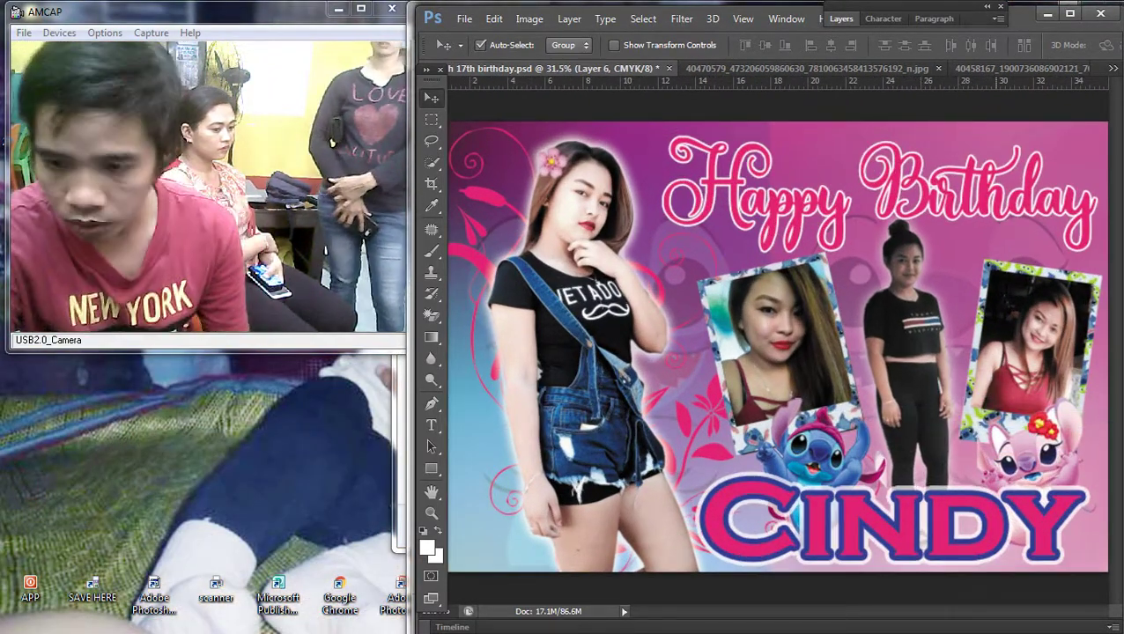
right_click(1031, 445)
click(1034, 454)
key(ctrl+t)
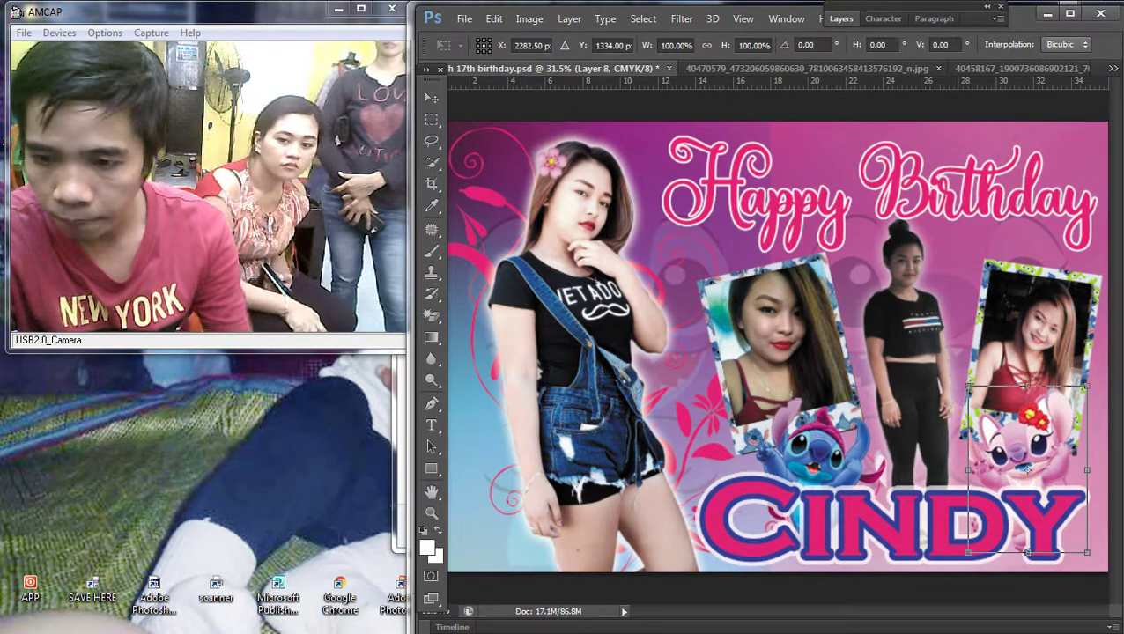
drag(1087, 552, 1061, 515)
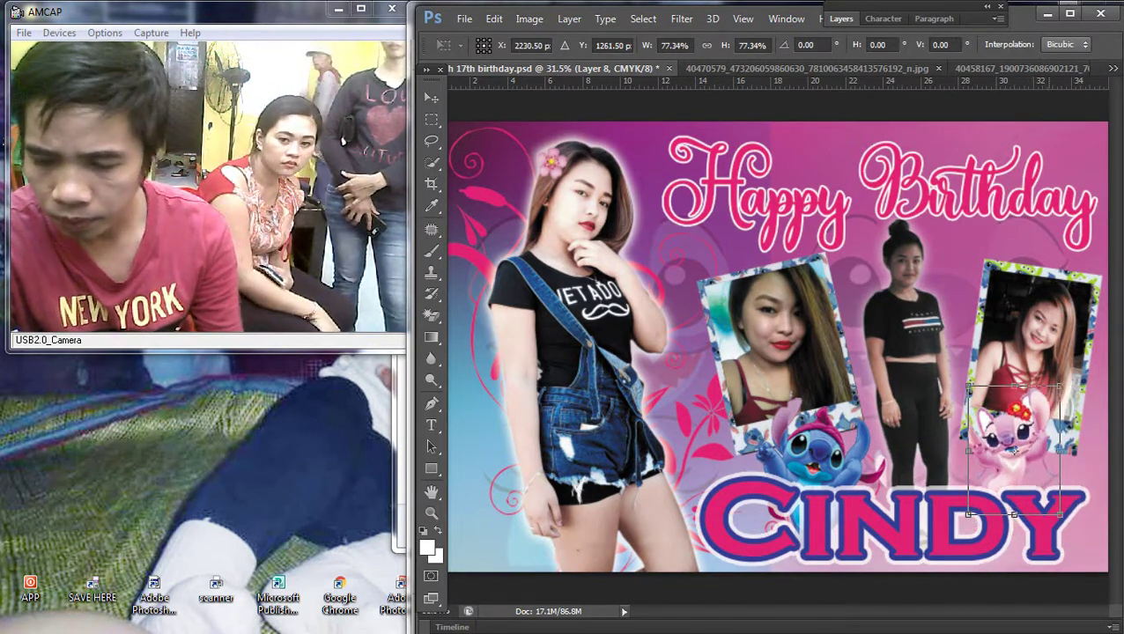
key(Return)
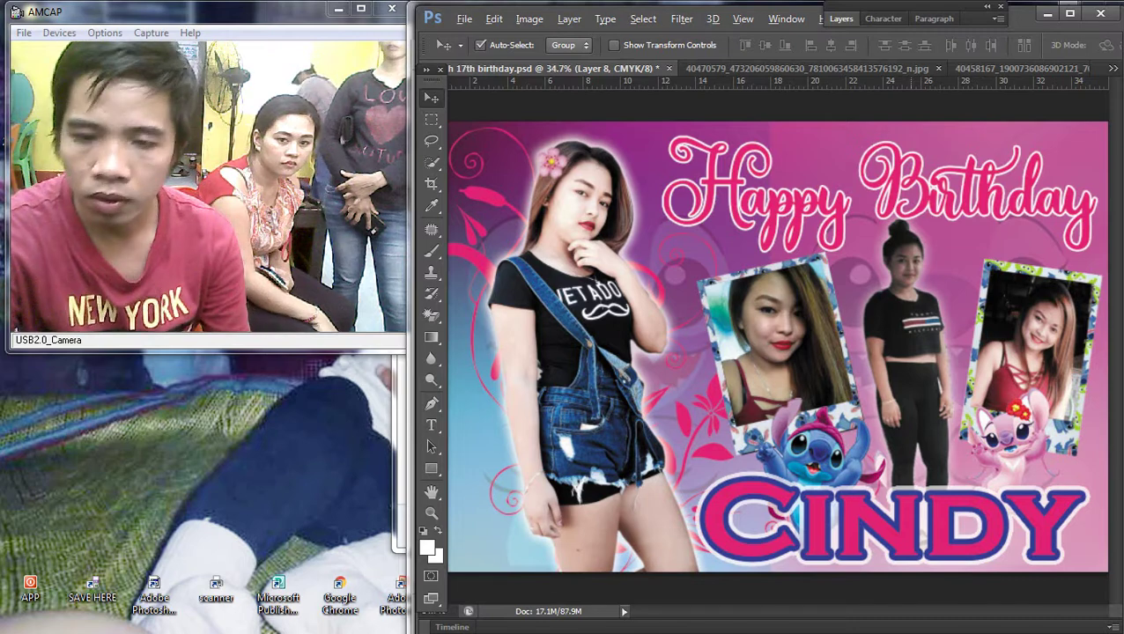
Step: Shrink the Stitch-Angel sticker to about 71% and move it onto the bottom of the left photo
right_click(819, 456)
click(881, 467)
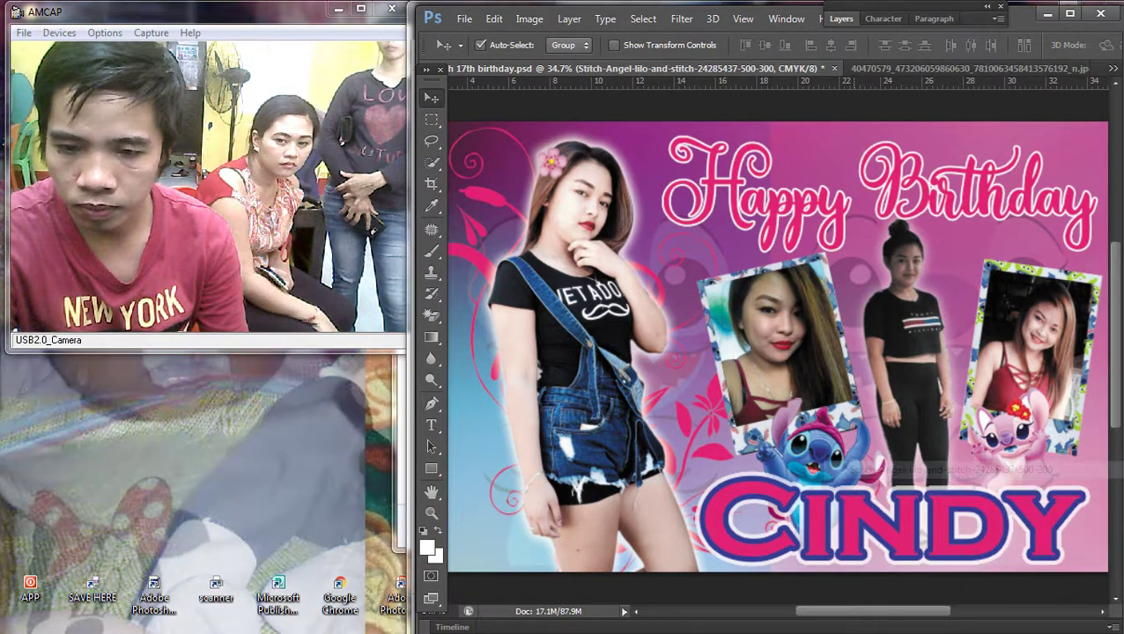
scroll(924, 202, up, 1)
drag(1057, 475, 1032, 444)
right_click(815, 462)
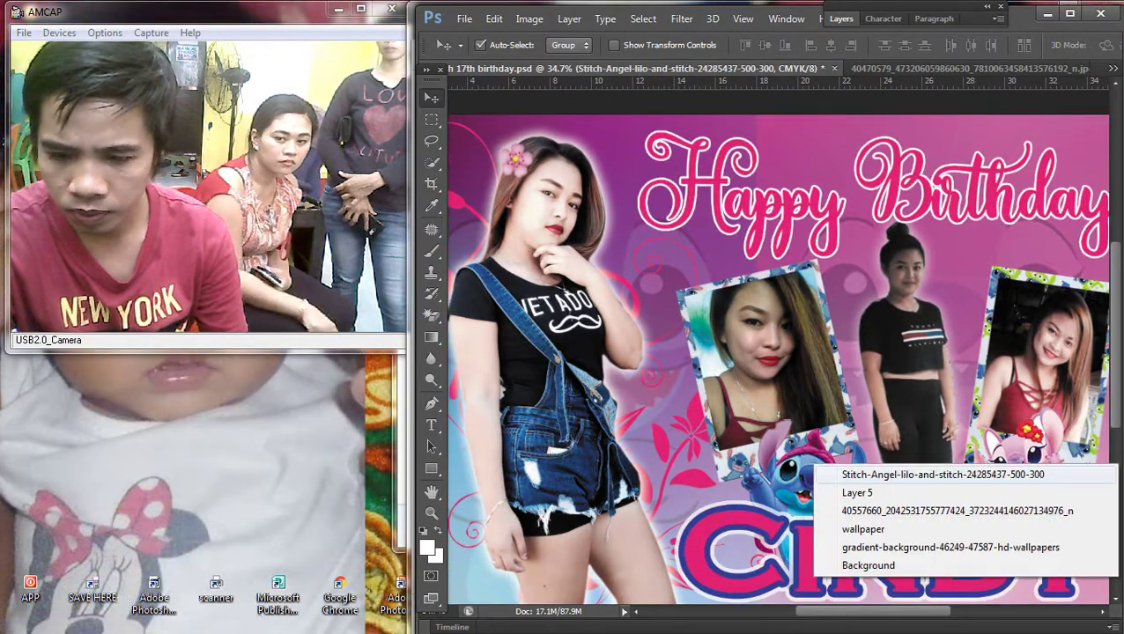
click(880, 467)
key(ctrl+t)
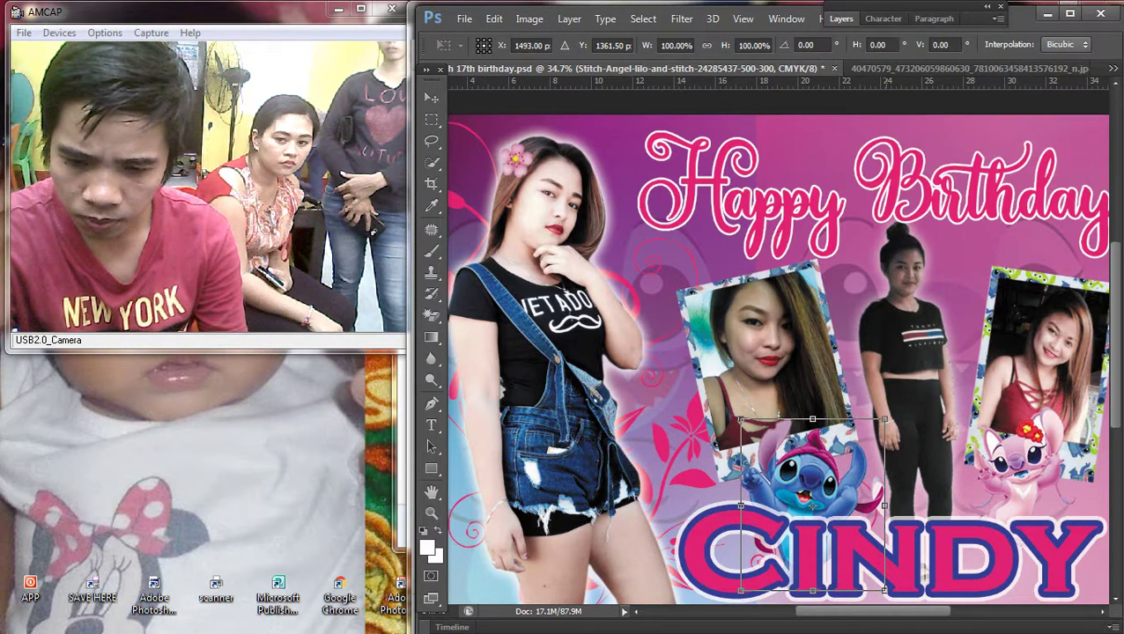
drag(884, 590, 843, 541)
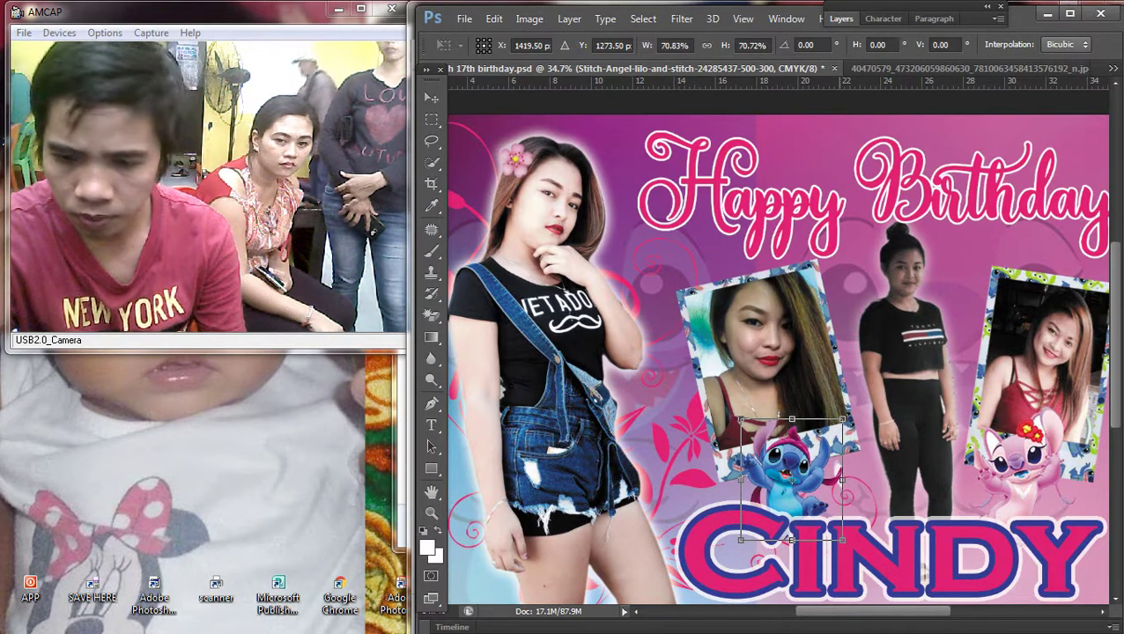
key(Return)
drag(792, 476, 826, 475)
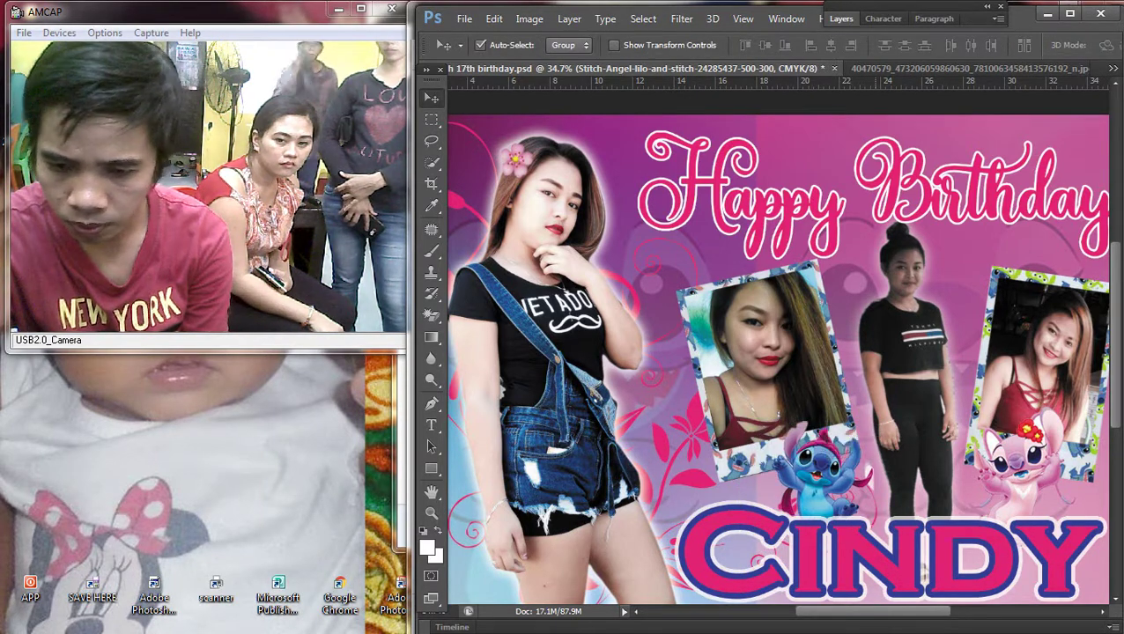
Step: Fit the banner in view and select the Happy Birthday Layer 2, committing its transform unchanged
key(ctrl+minus)
key(ctrl+0)
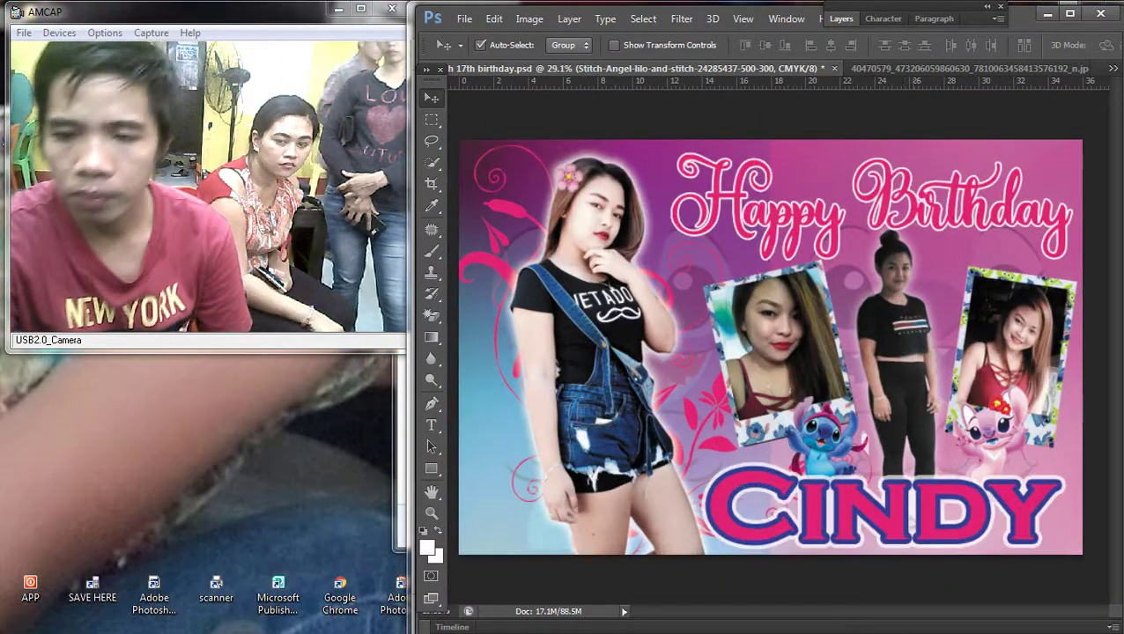
right_click(812, 214)
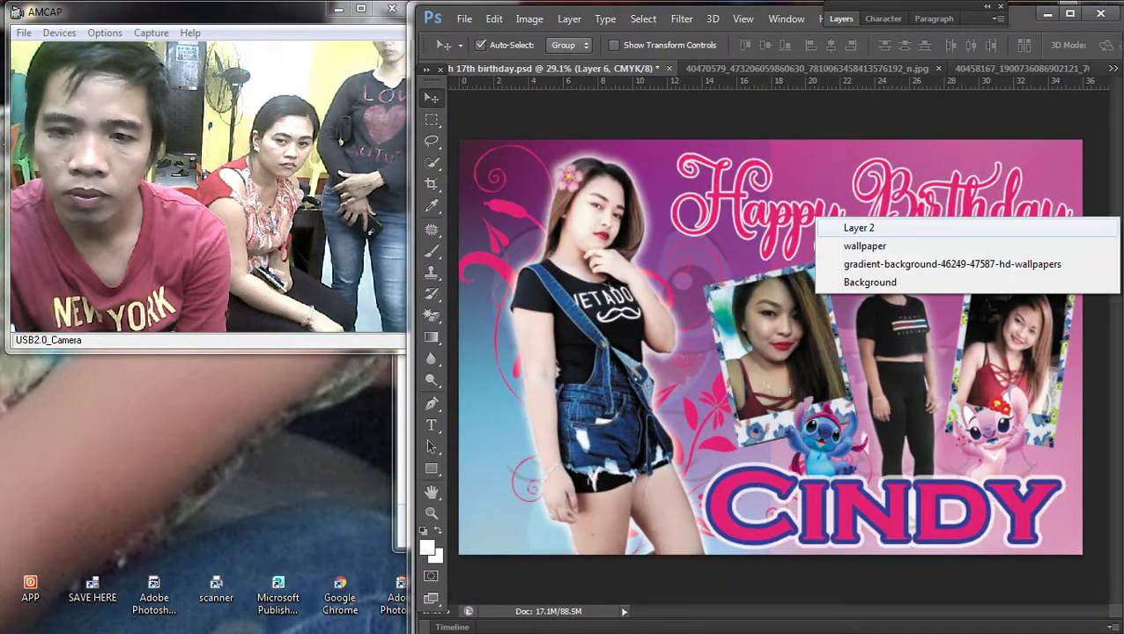
click(832, 224)
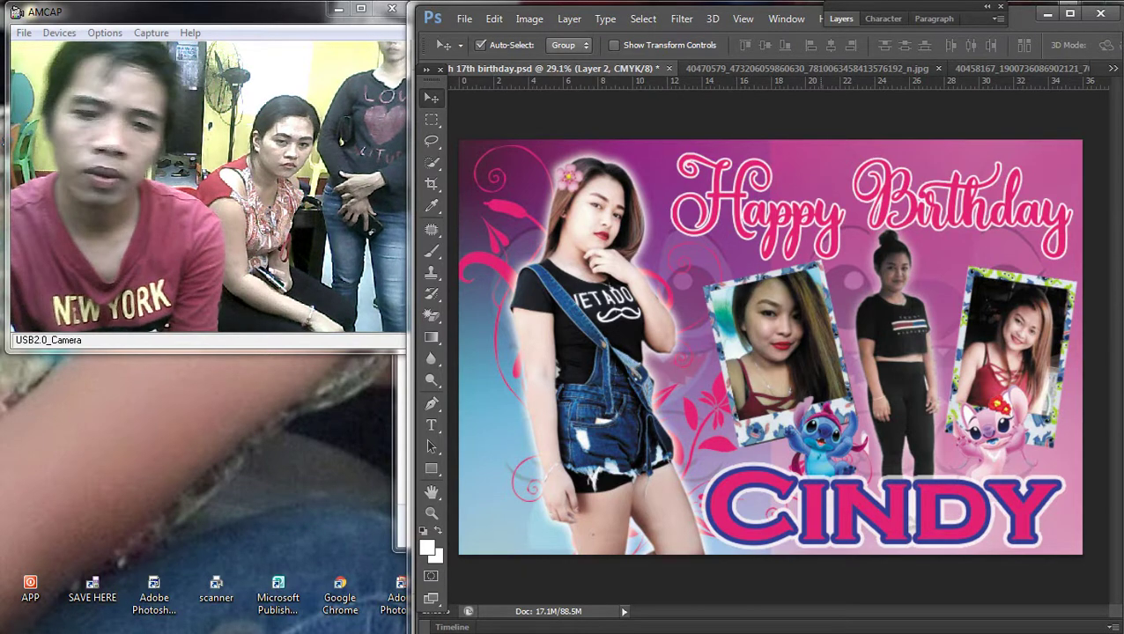
right_click(809, 214)
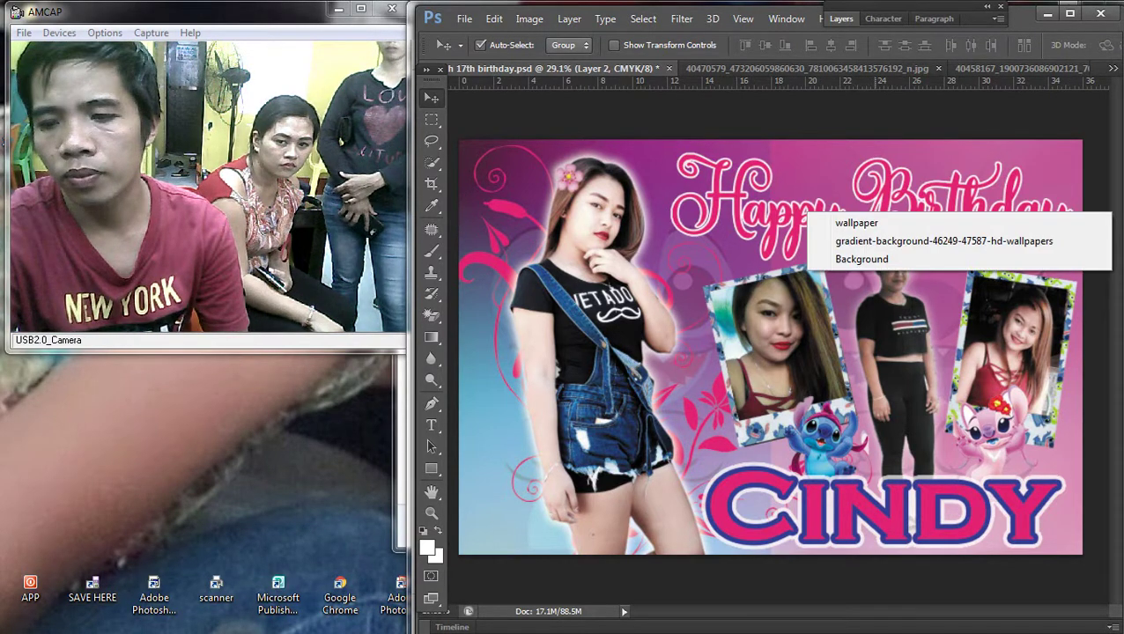
key(Escape)
scroll(771, 347, down, 2)
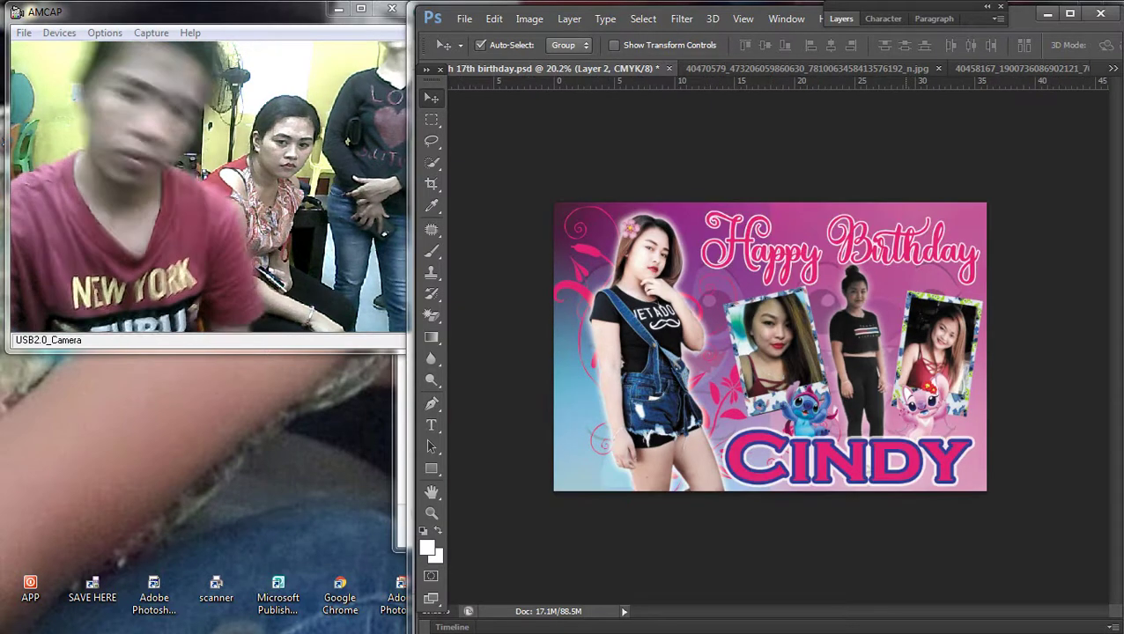
scroll(770, 346, up, 3)
key(ctrl+t)
key(Return)
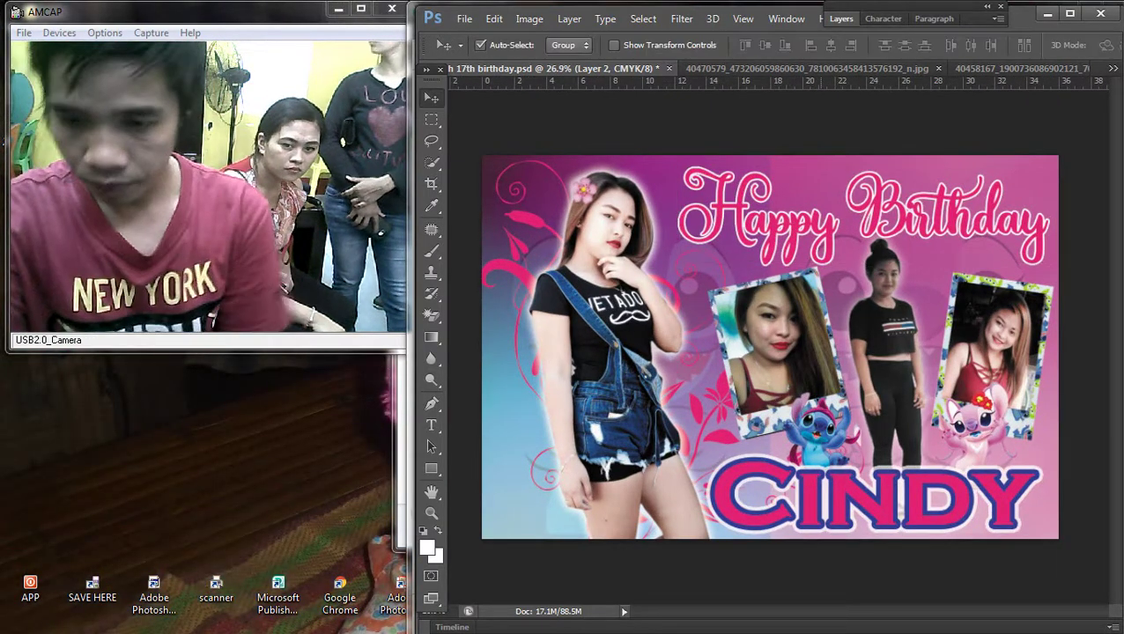
Step: Scale the CINDY title down to about 92.5% and nudge it into place
right_click(819, 476)
click(854, 486)
key(ctrl+t)
drag(1030, 450, 1013, 452)
drag(960, 490, 984, 467)
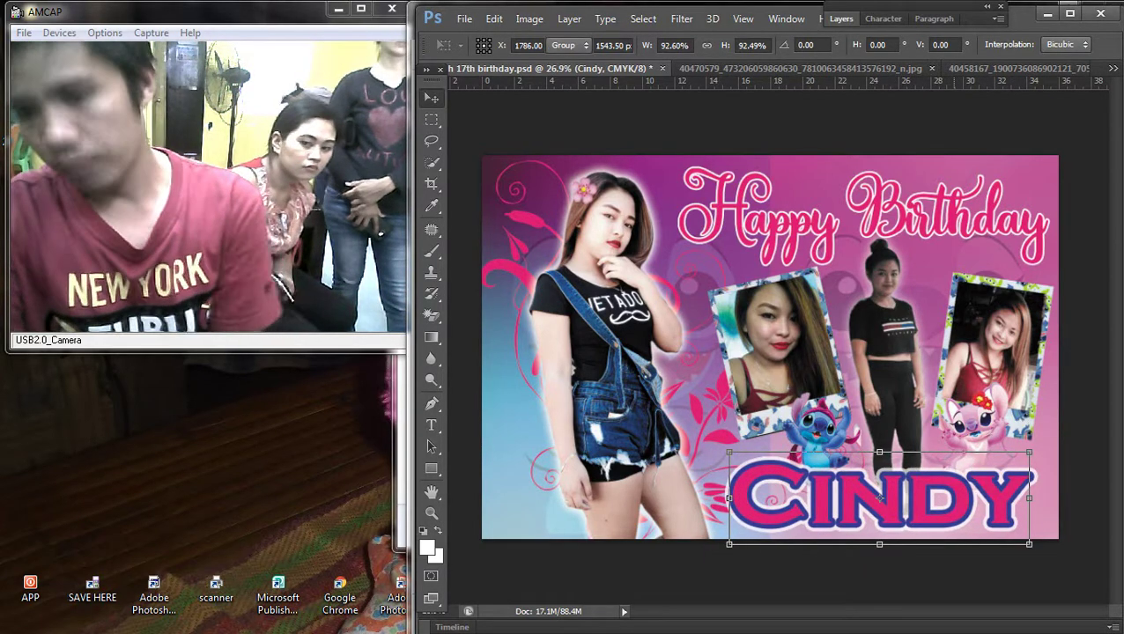
key(Return)
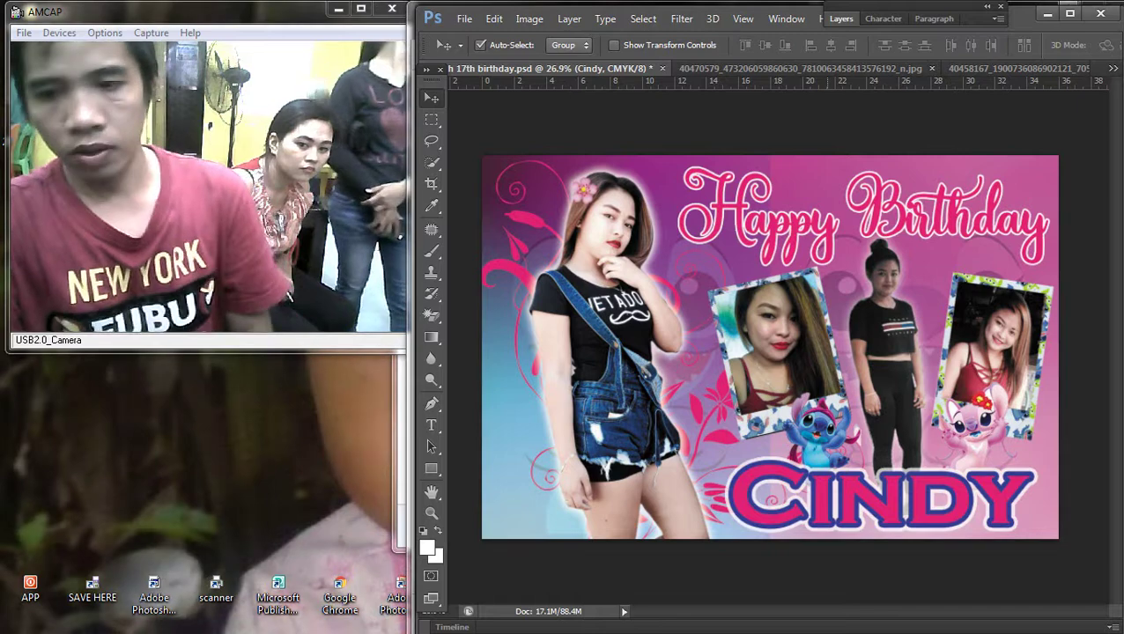
Step: Nudge the Stitch sticker slightly and move the right photo frame up-left
right_click(823, 428)
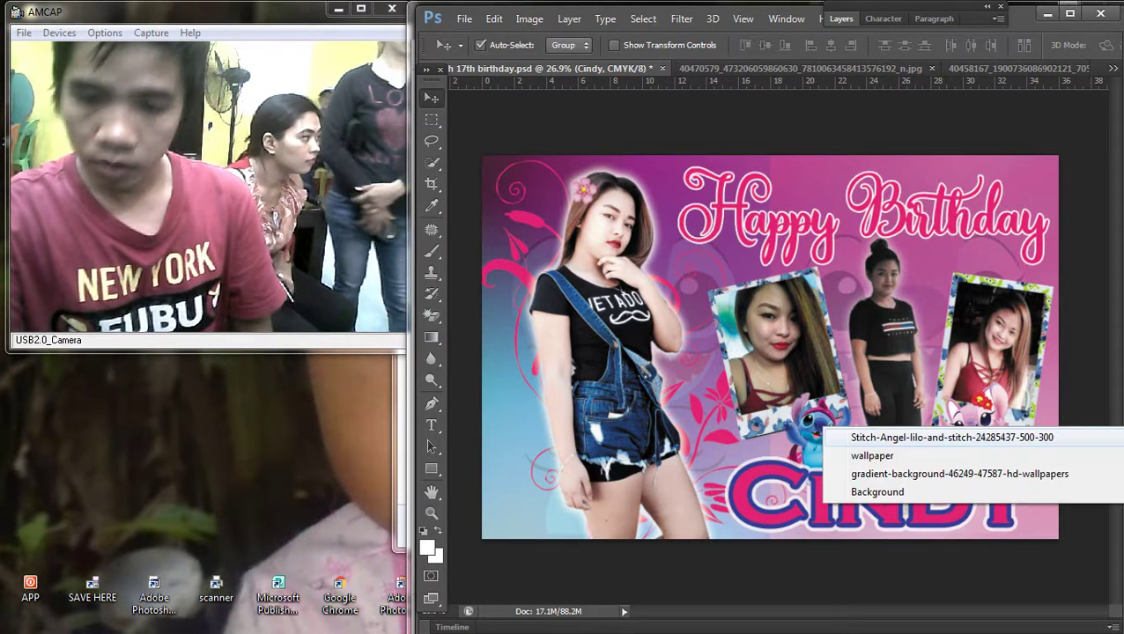
click(872, 435)
key(ctrl+t)
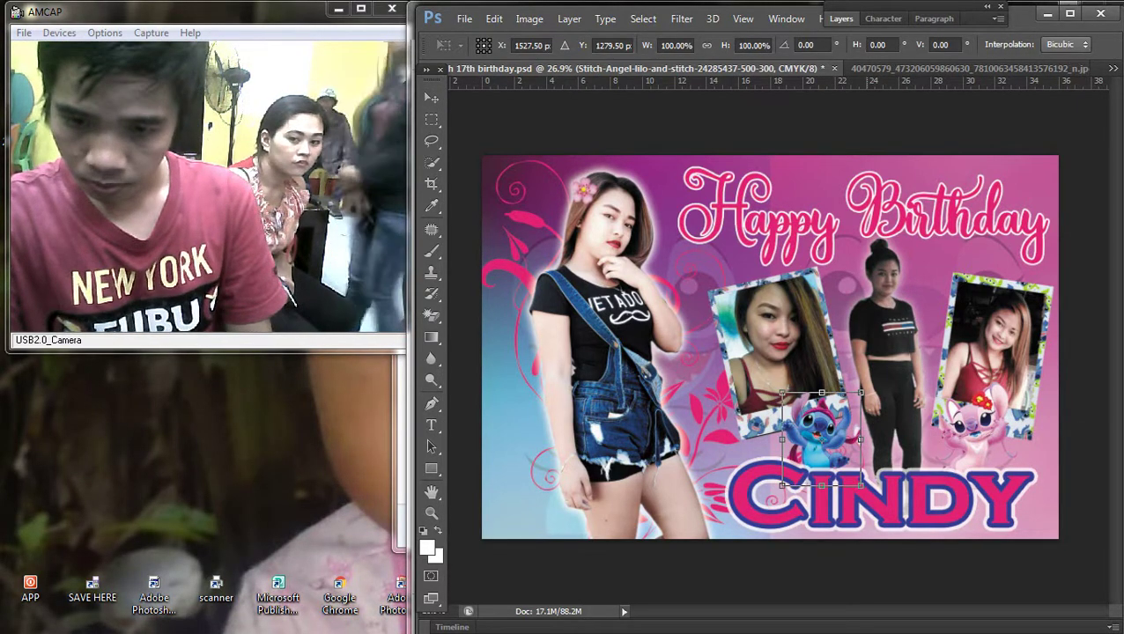
key(Return)
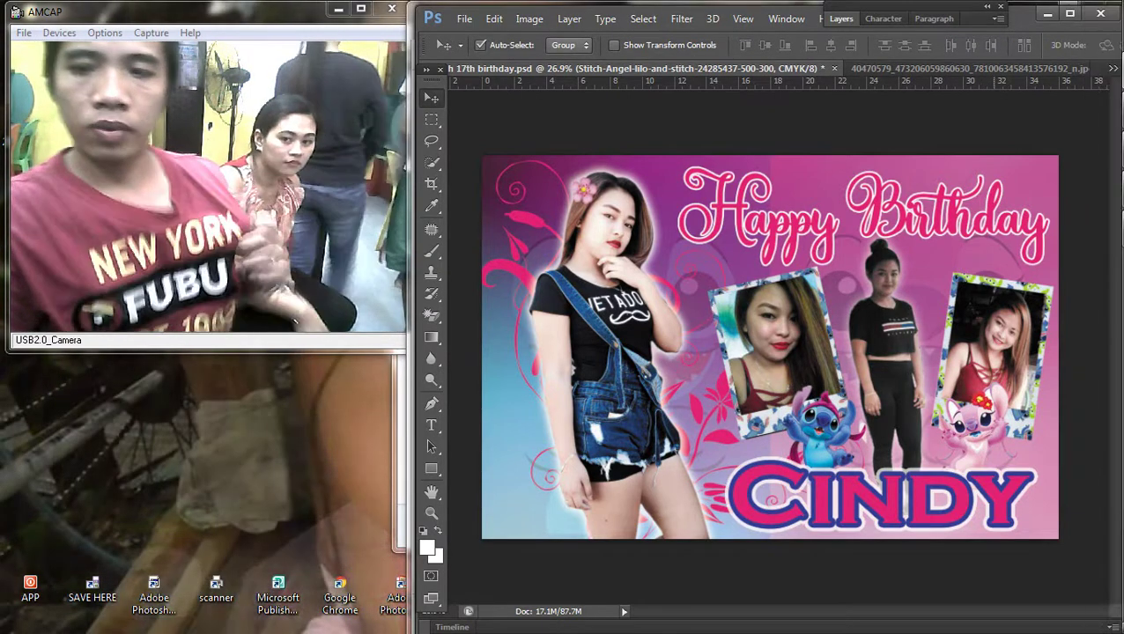
drag(1004, 273, 995, 255)
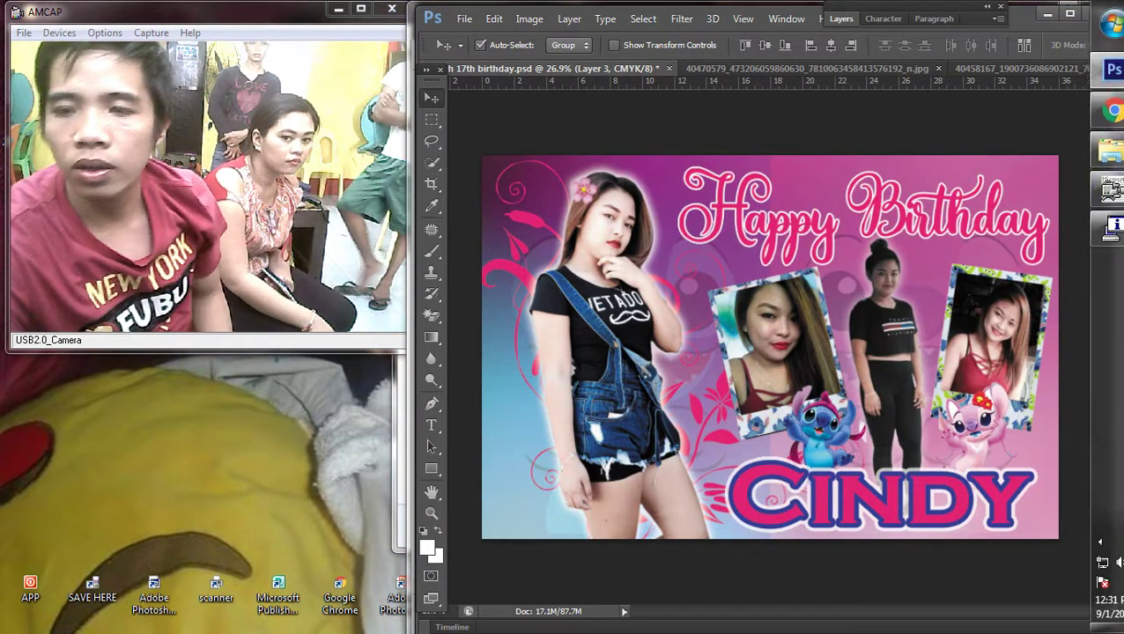
Step: Print five fit-to-frame copies of 2020.jpg from the 2018 folder on the EPSON T60
mouse_move(1100, 152)
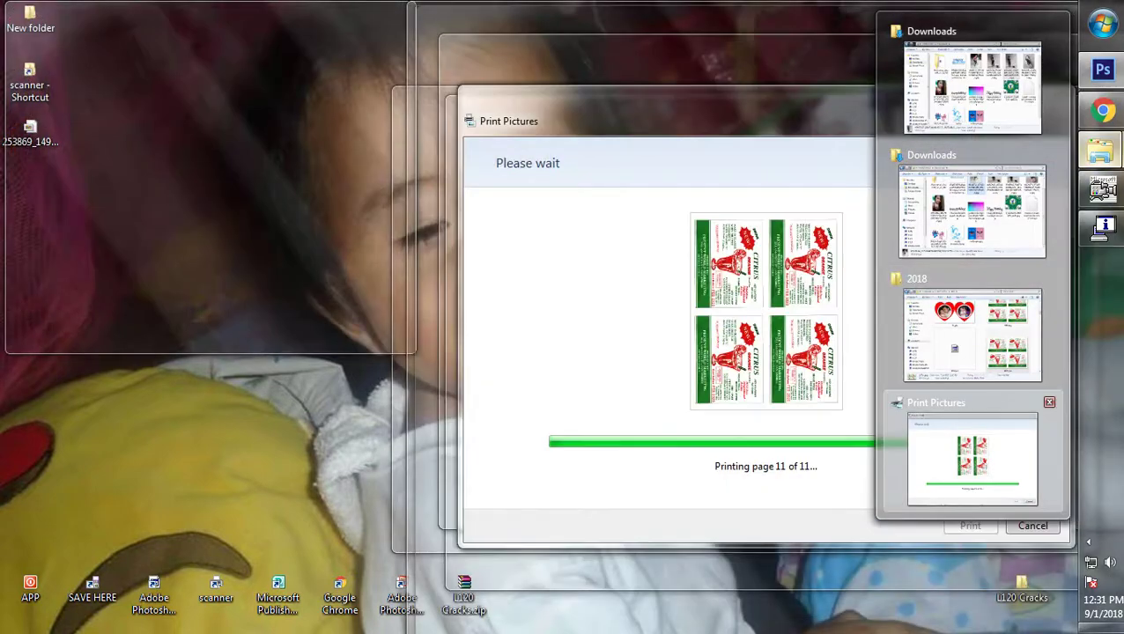
click(971, 457)
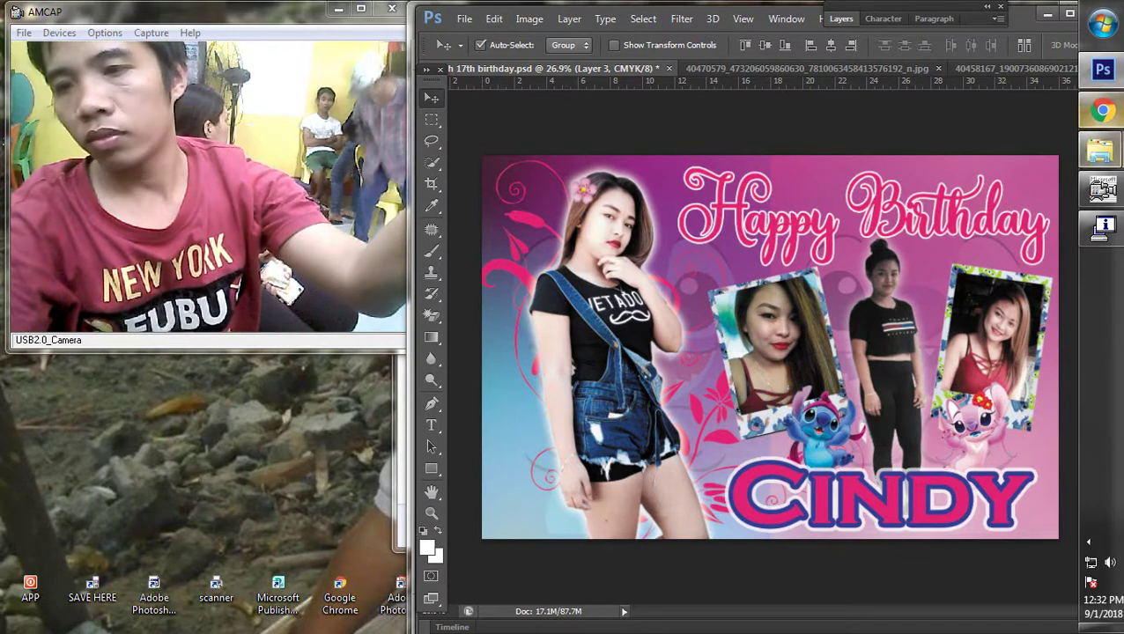
mouse_move(1100, 152)
click(968, 330)
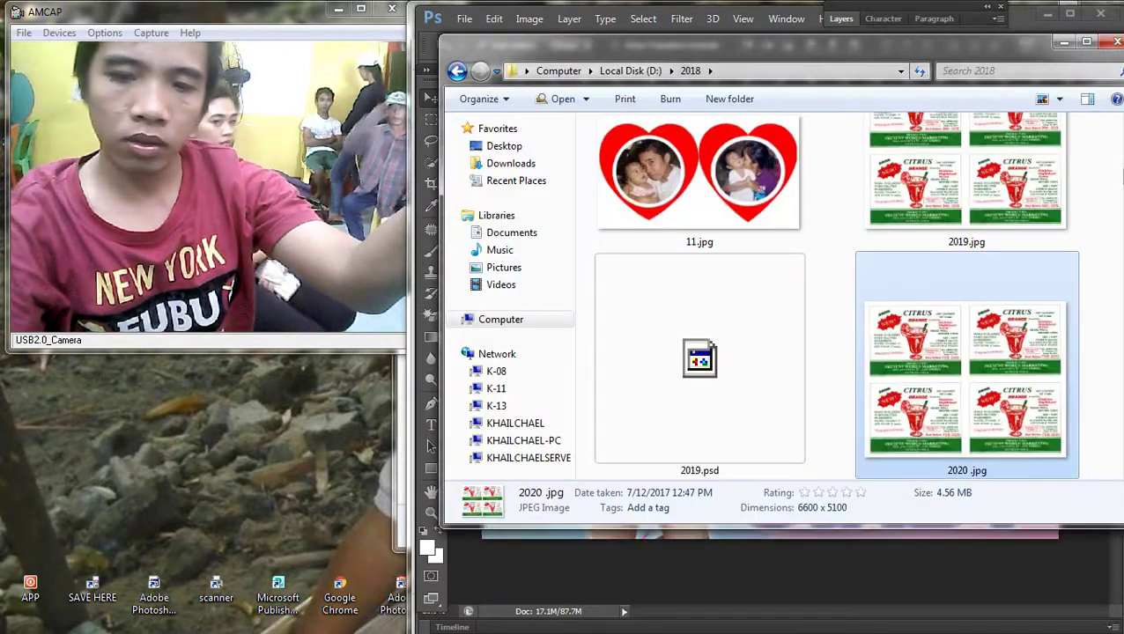
right_click(814, 264)
click(850, 237)
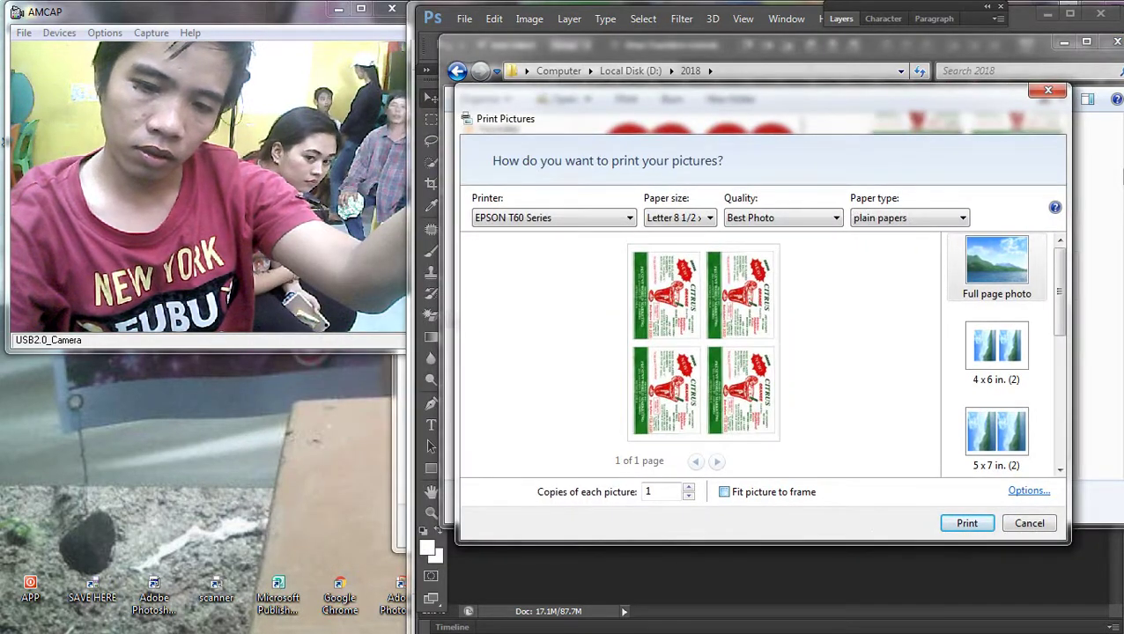
click(689, 487)
click(689, 486)
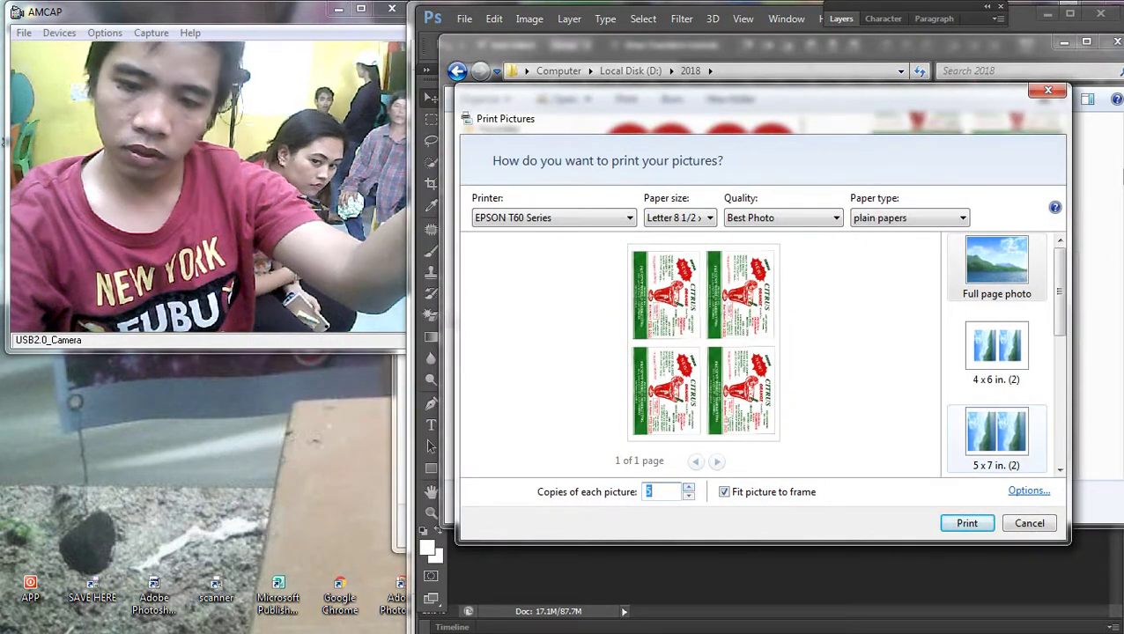
click(1027, 491)
click(641, 355)
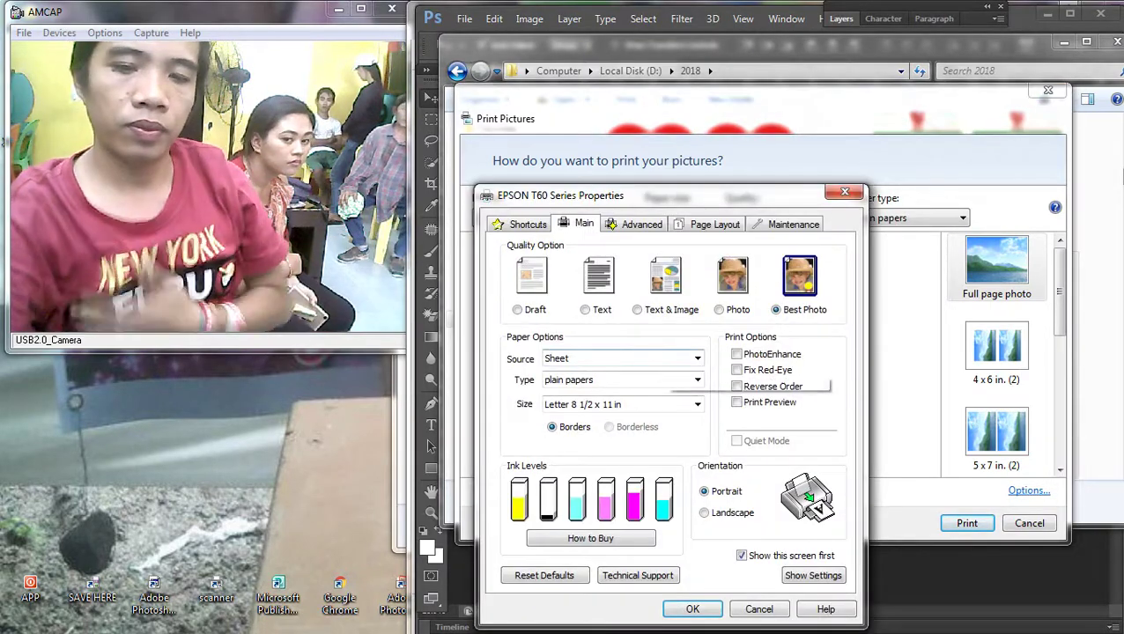
click(692, 609)
key(Return)
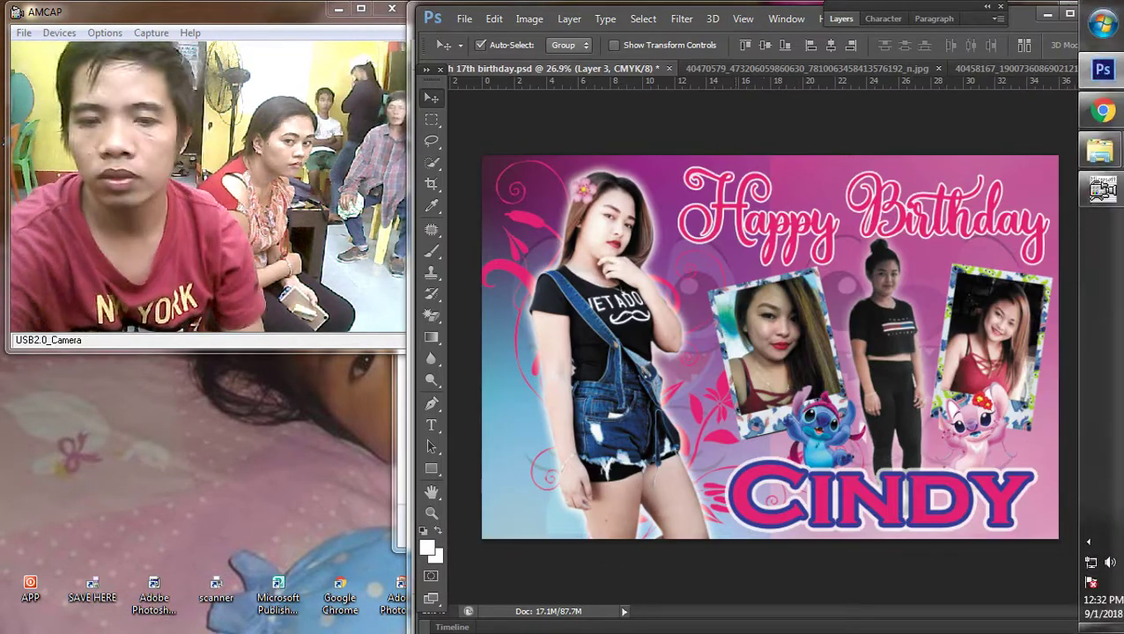
Step: Try to nudge the wallpaper layer and dismiss the locked-layer error
key(ctrl+0)
key(ctrl+minus)
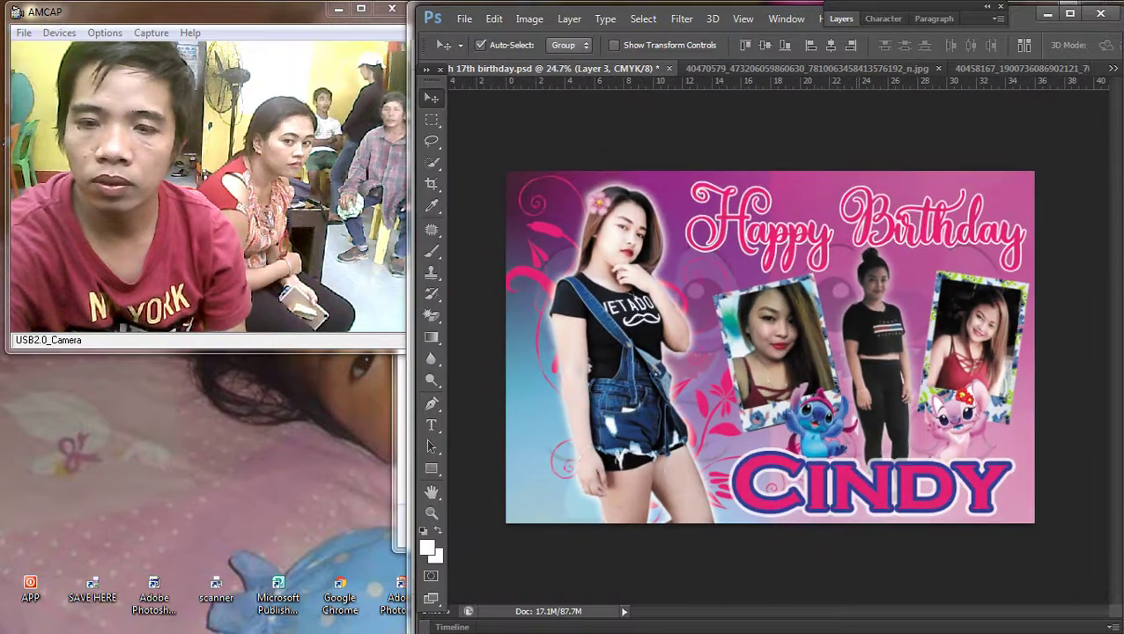
key(alt+bracketleft)
key(Left)
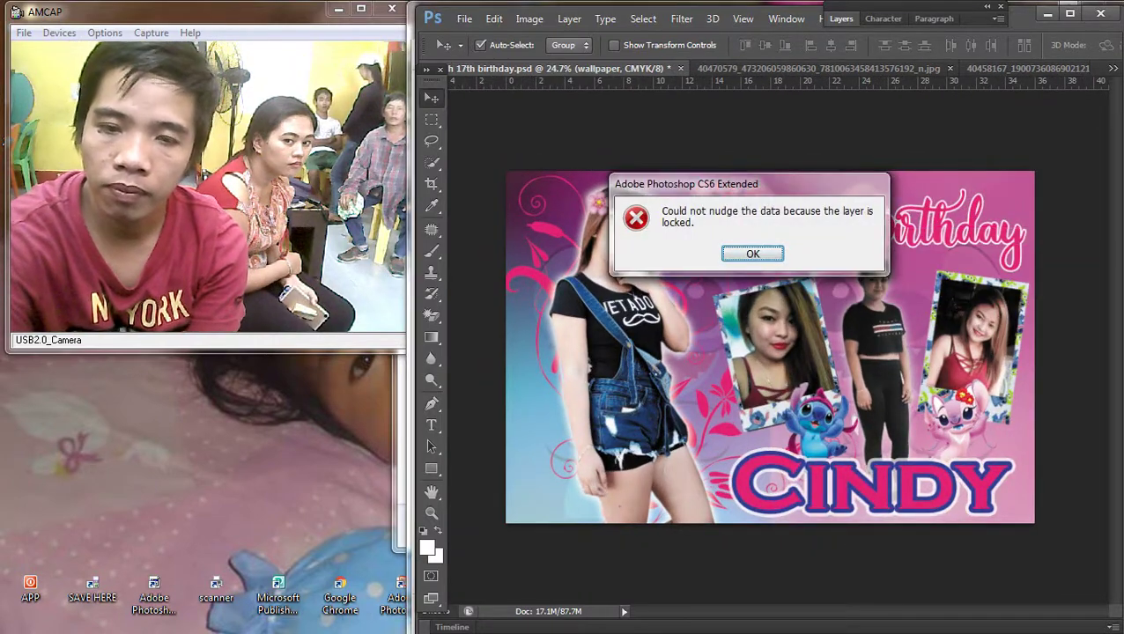
key(Return)
Step: Nudge Layer 2 slightly left, deselect all layers and switch to the Type tool
right_click(739, 206)
click(793, 218)
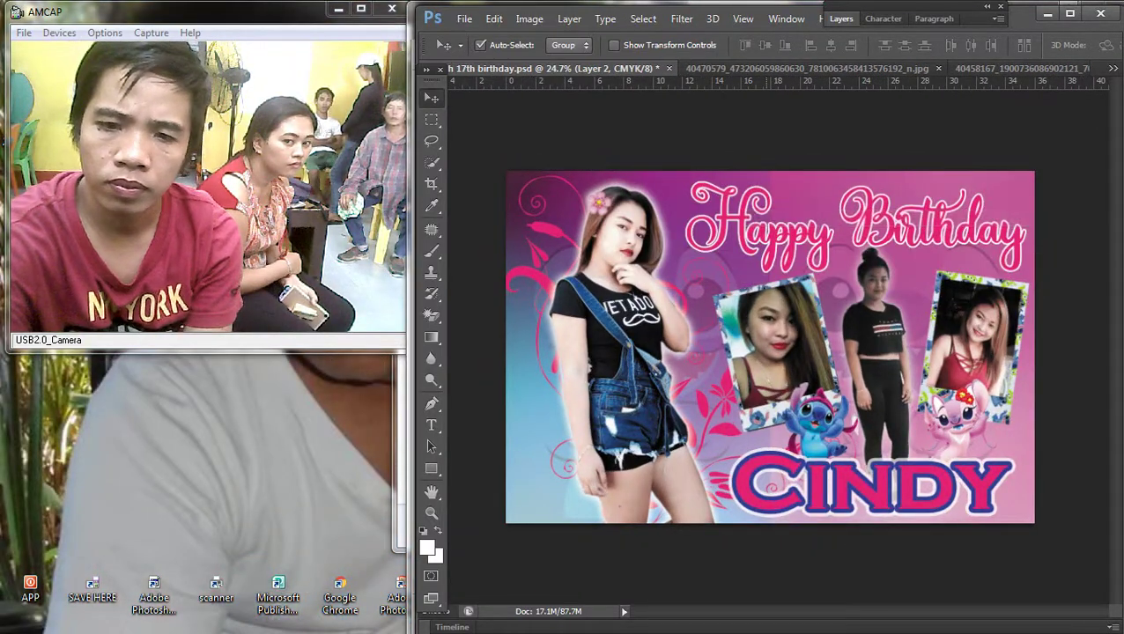
key(Left)
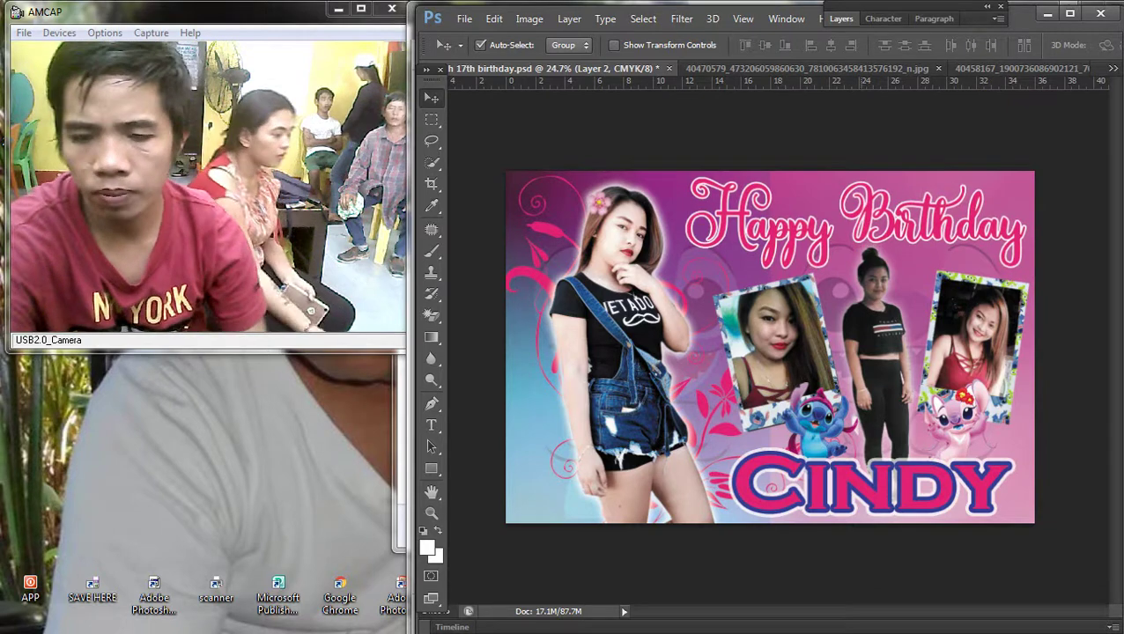
key(ctrl+minus)
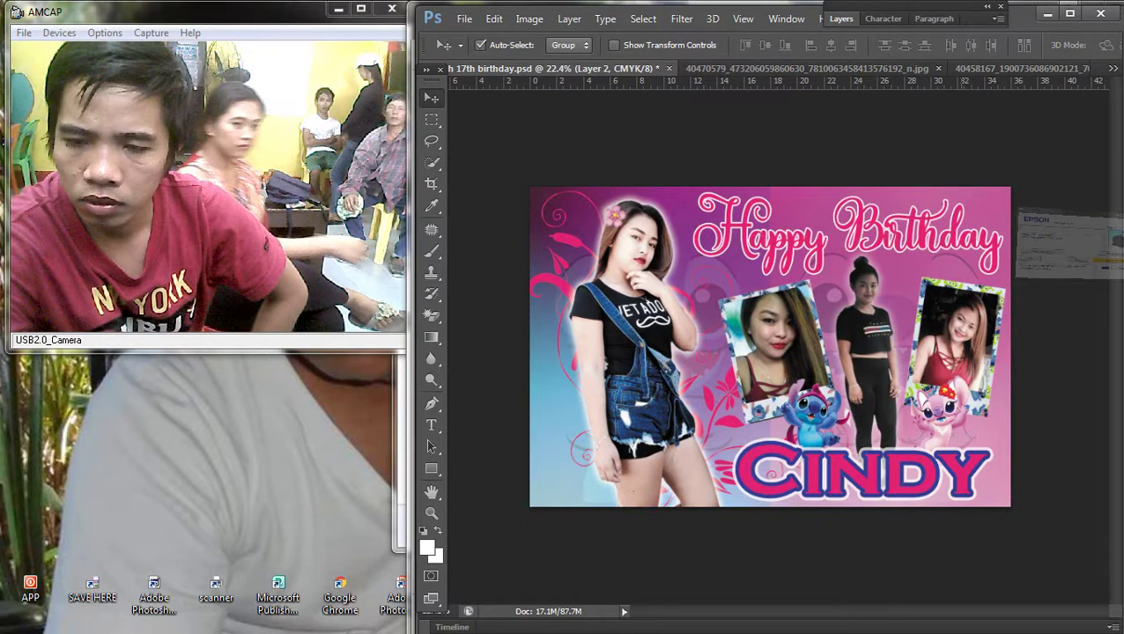
key(ctrl+alt+a)
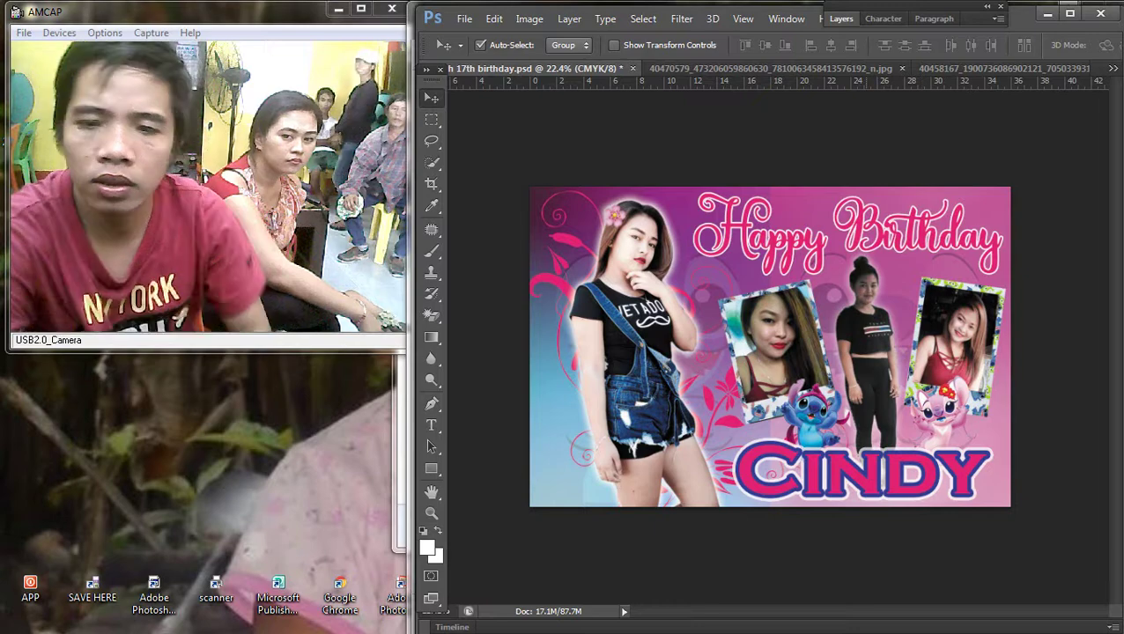
key(t)
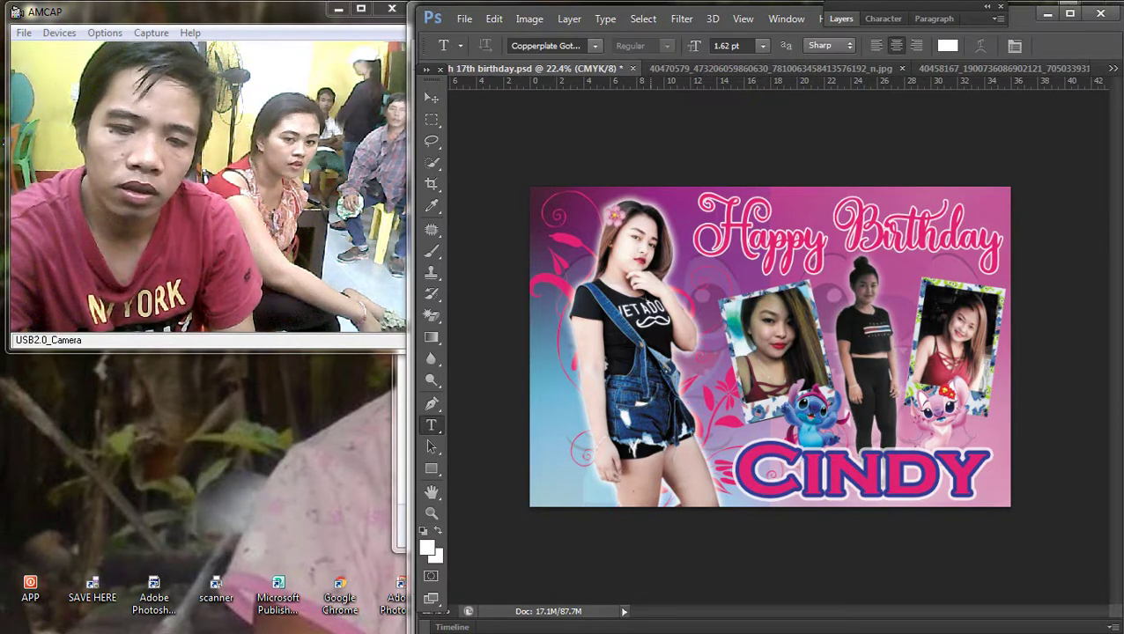
key(ctrl+0)
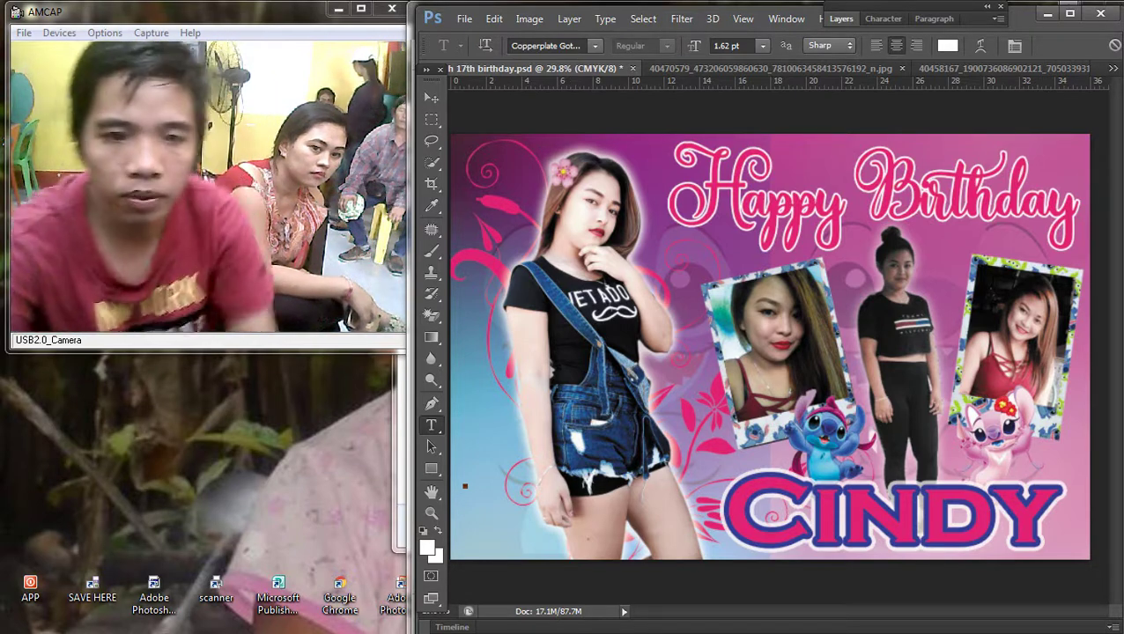
Step: Enlarge the tiny date text across the banner's lower-left
key(v)
key(ctrl+t)
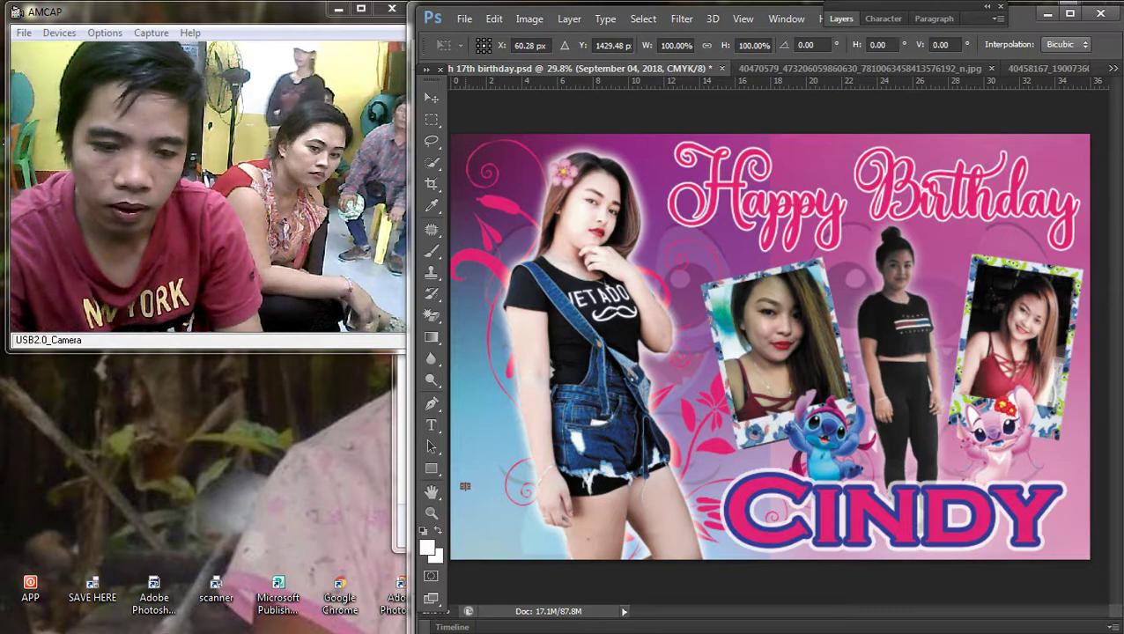
drag(466, 484, 722, 463)
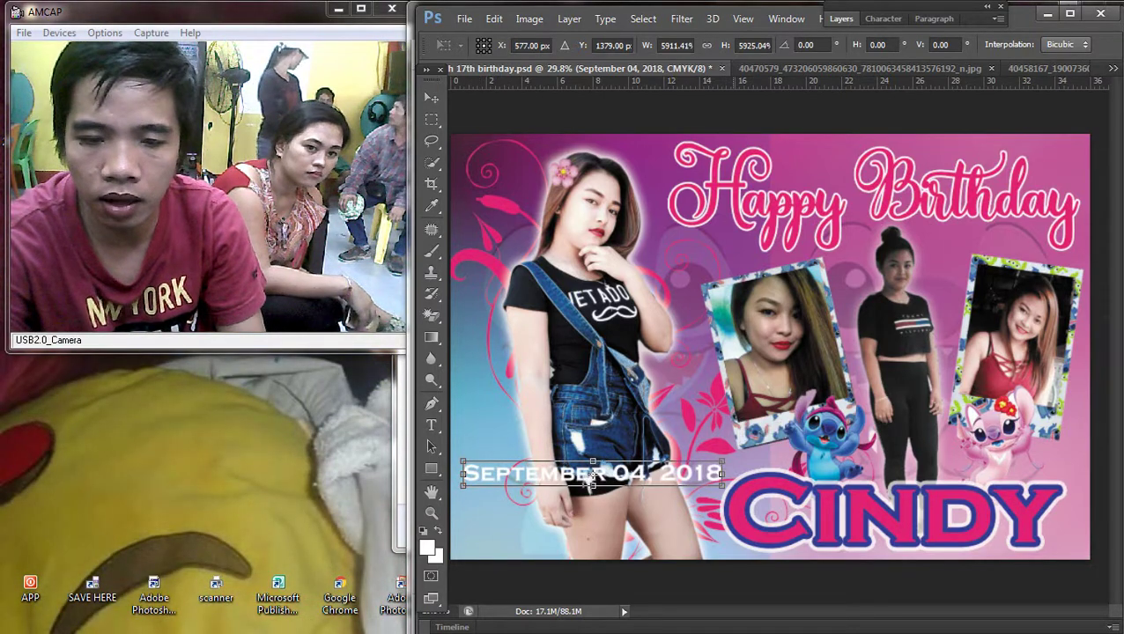
key(Return)
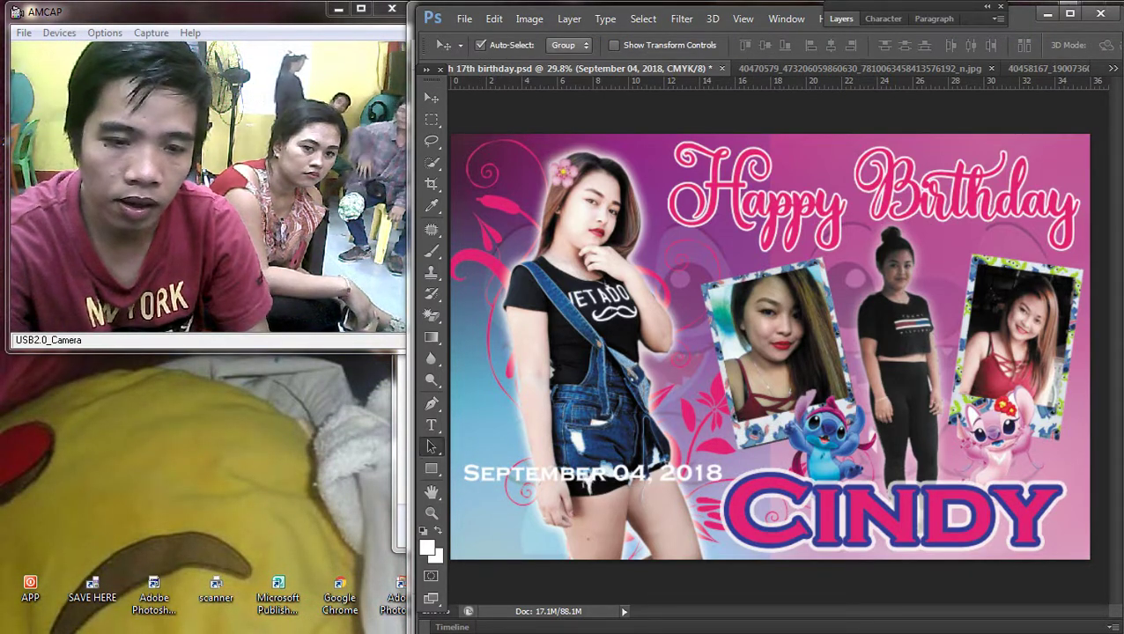
Step: Set the September 04, 2018 date text in Monotype Corsiva
key(t)
click(587, 479)
key(ctrl+a)
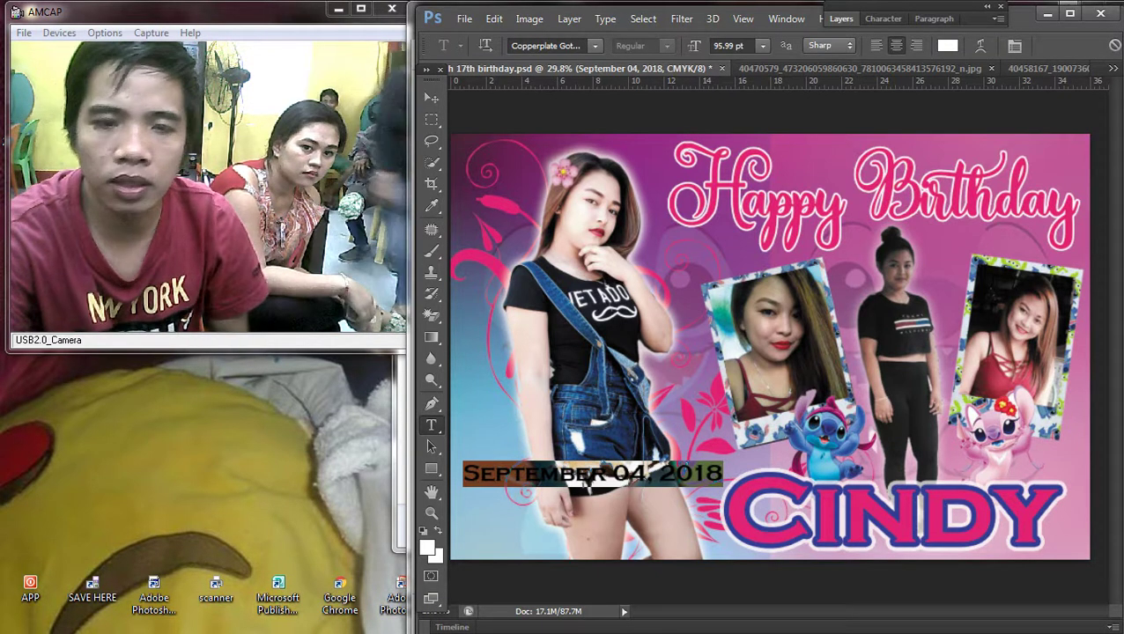
text(mo)
key(Return)
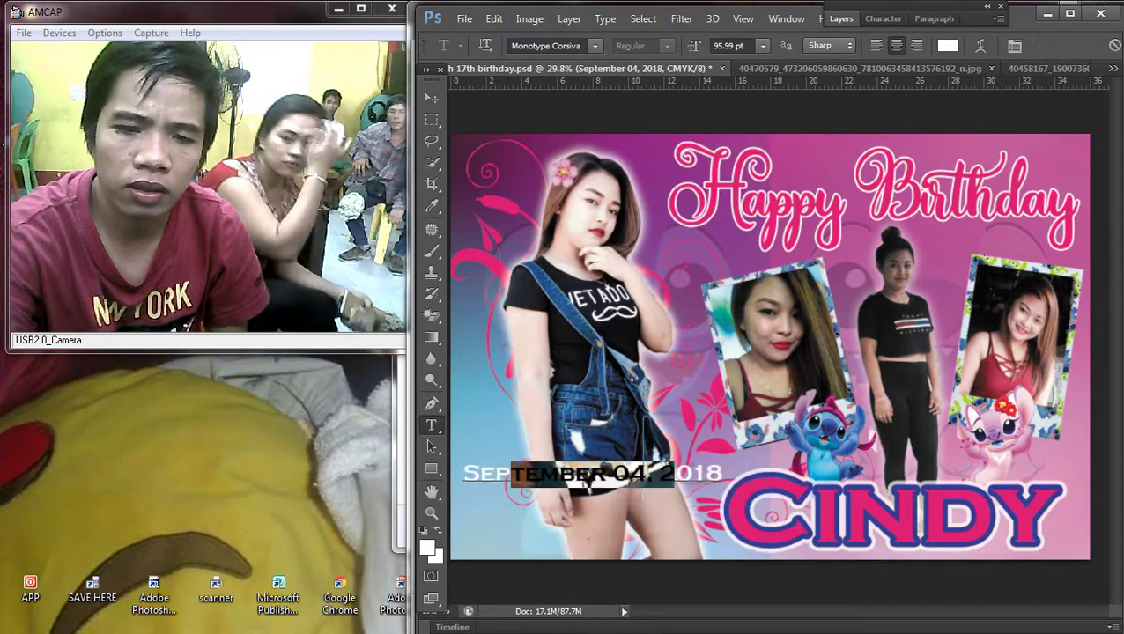
key(ctrl+Return)
key(F8)
Step: Close the right-hand Info panel group and check the hidden tray icons
key(ctrl+0)
key(v)
click(1089, 541)
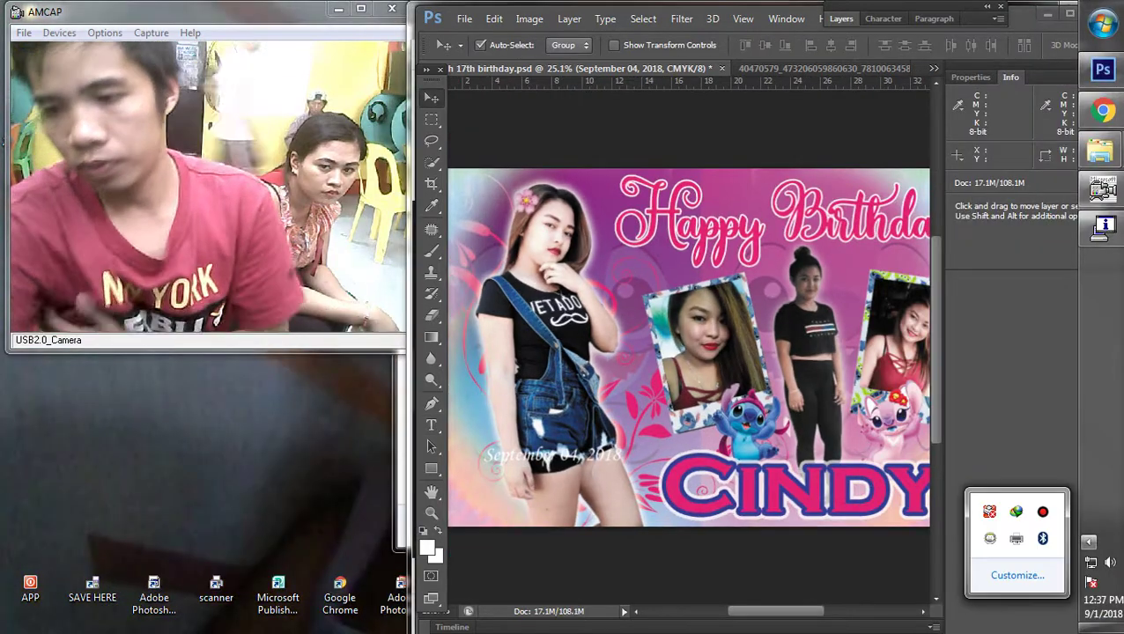
click(1112, 77)
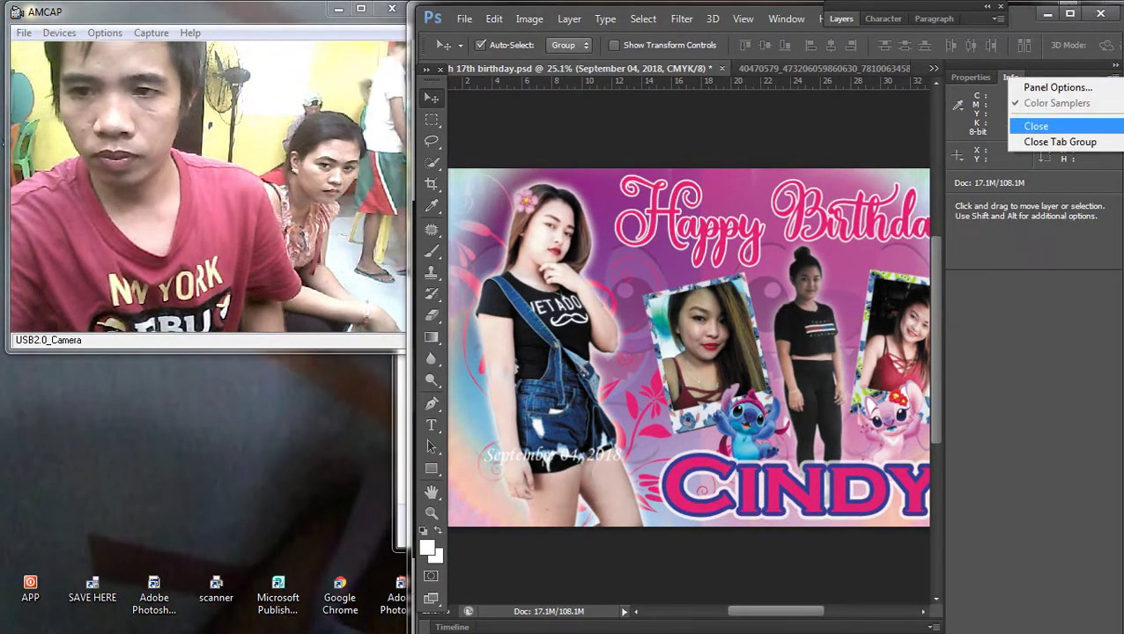
click(1052, 142)
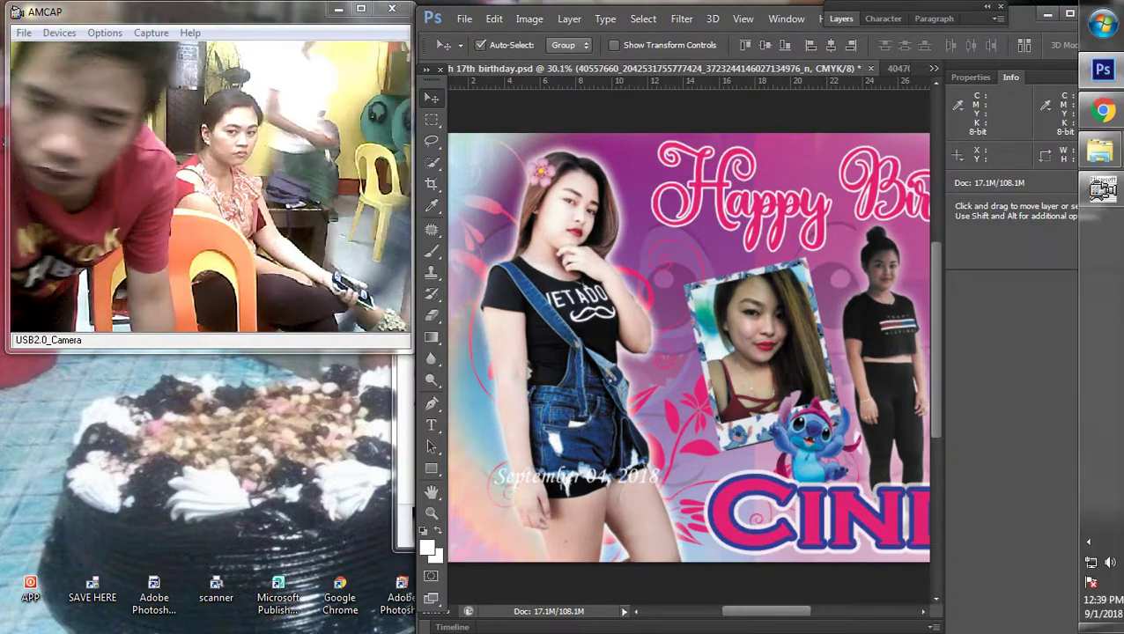
click(1089, 542)
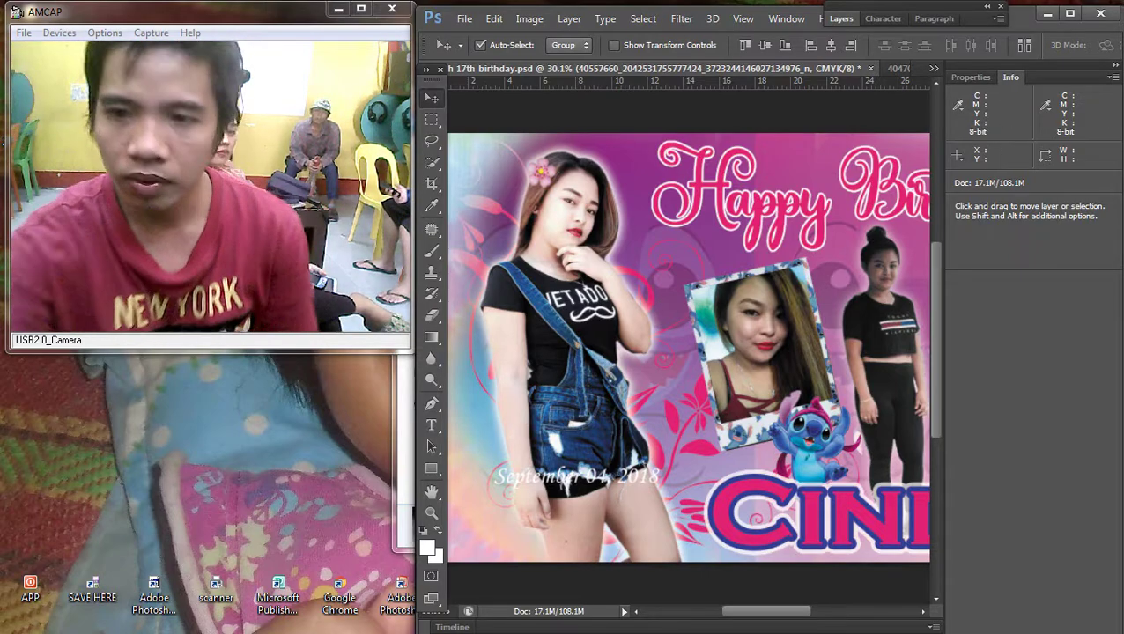
click(1113, 77)
click(1048, 118)
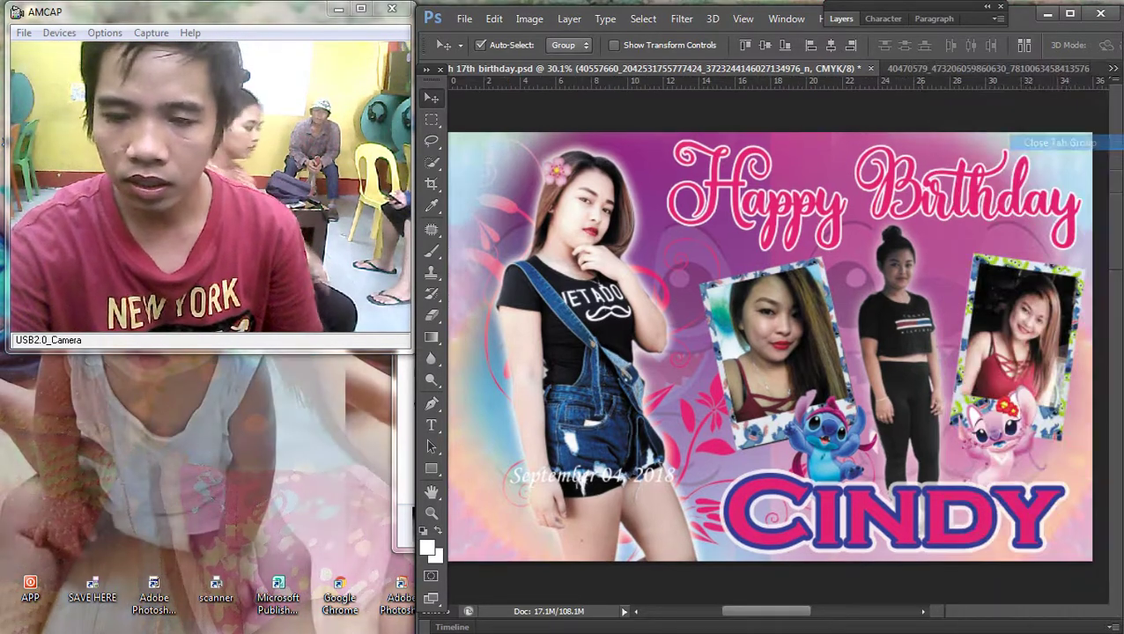
scroll(769, 347, down, 3)
scroll(770, 349, up, 2)
Step: Select the September 04, 2018 date layer and drag it down toward the bottom-left corner
right_click(842, 317)
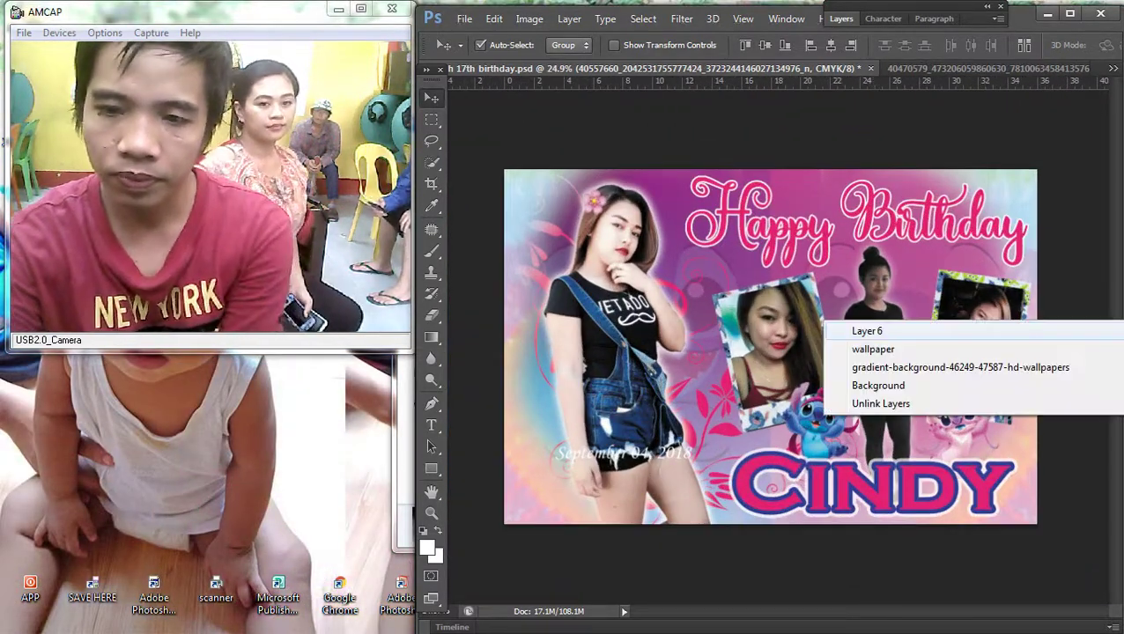
click(867, 326)
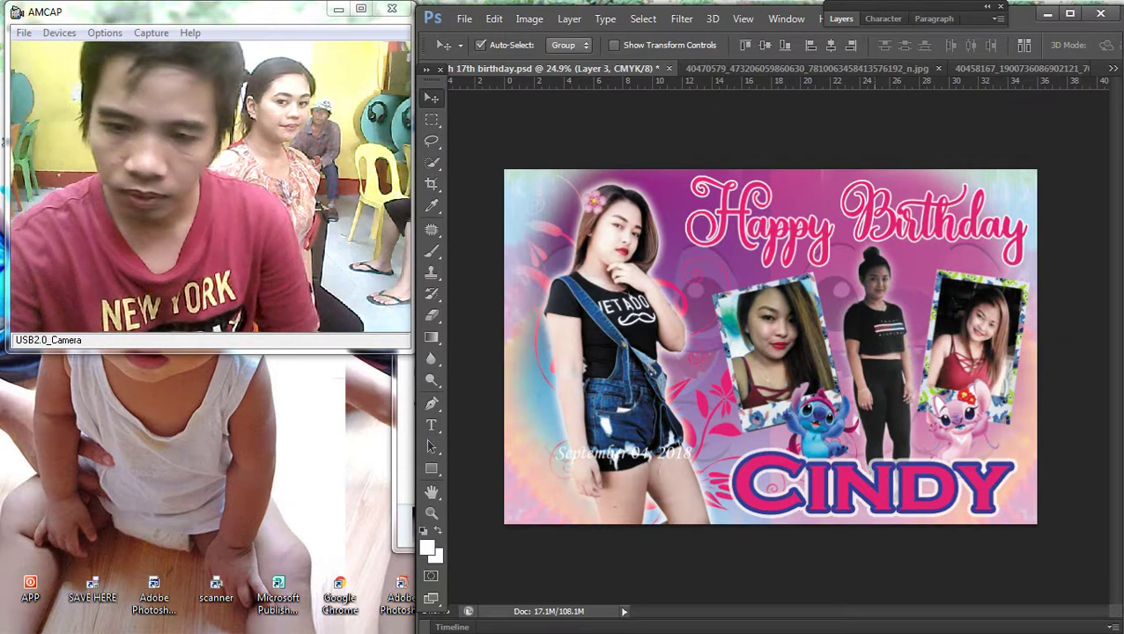
scroll(843, 326, up, 3)
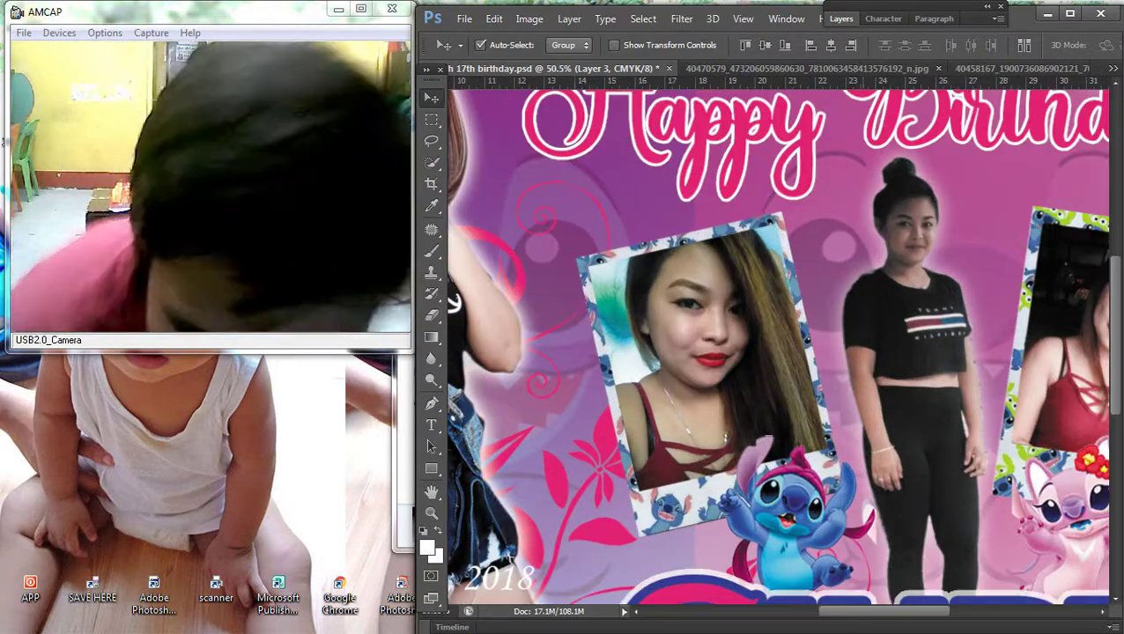
scroll(771, 343, down, 3)
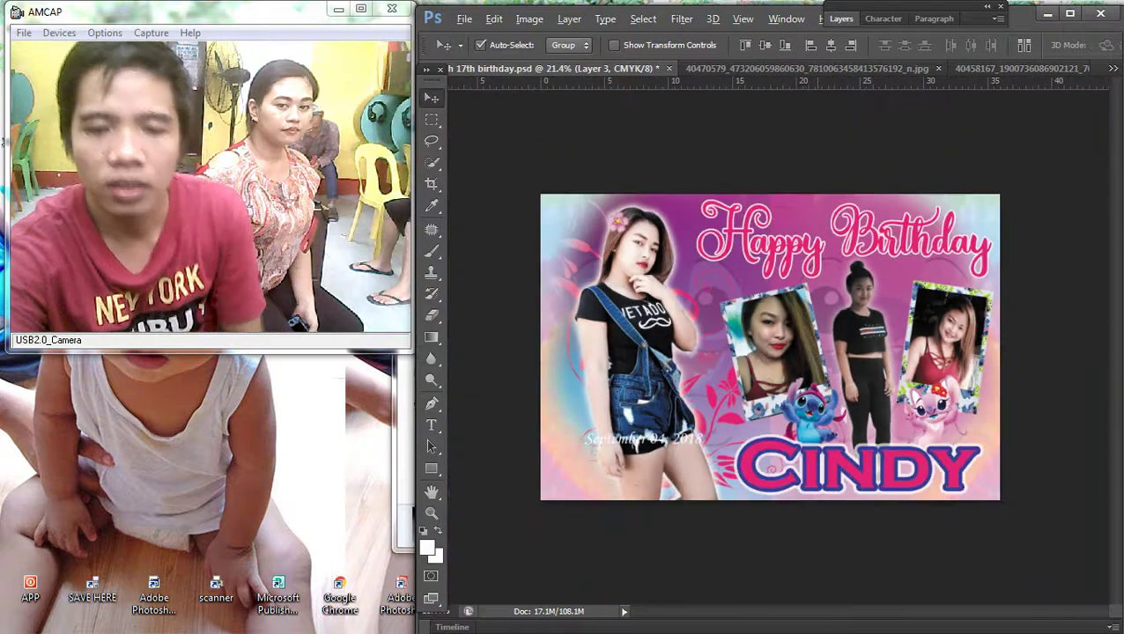
scroll(770, 343, up, 1)
right_click(642, 287)
click(677, 293)
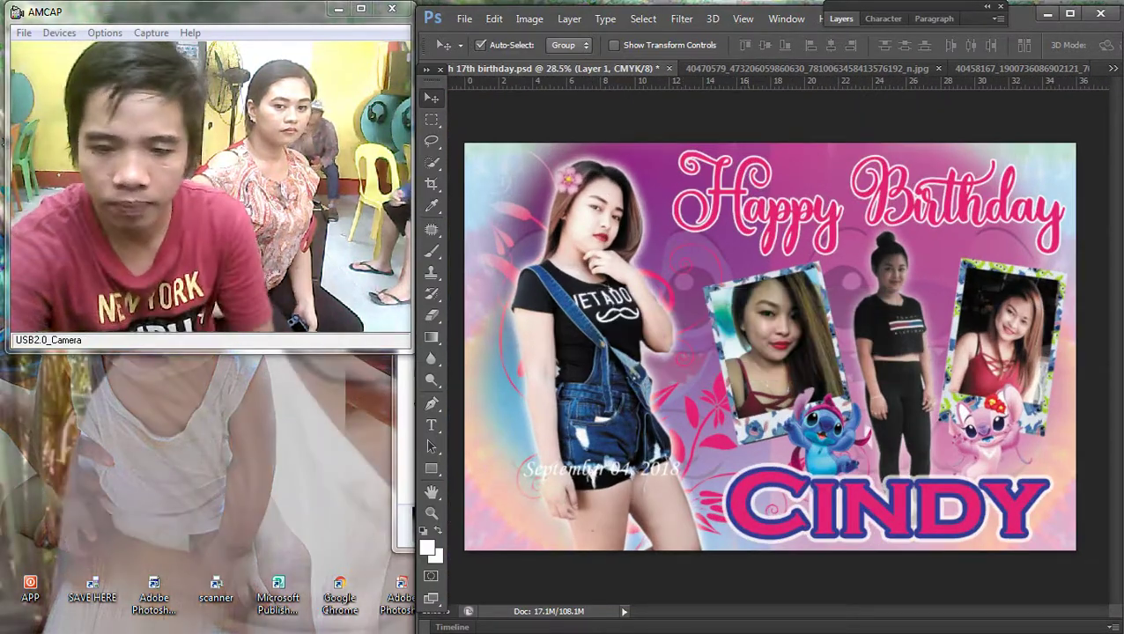
scroll(770, 343, up, 1)
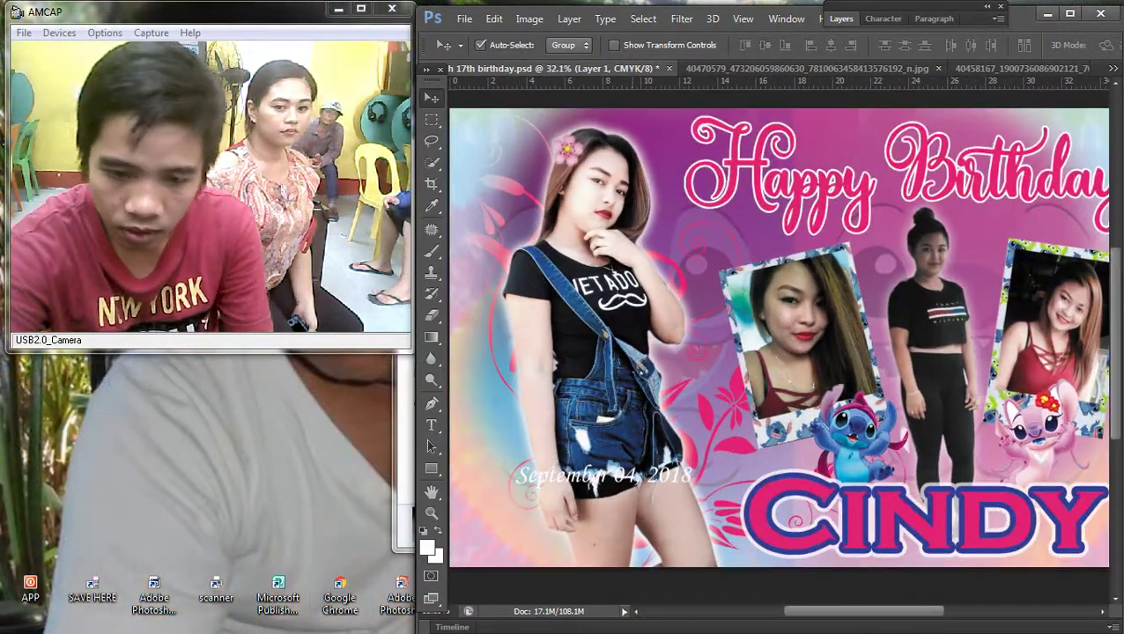
right_click(631, 476)
click(695, 487)
drag(670, 438, 623, 504)
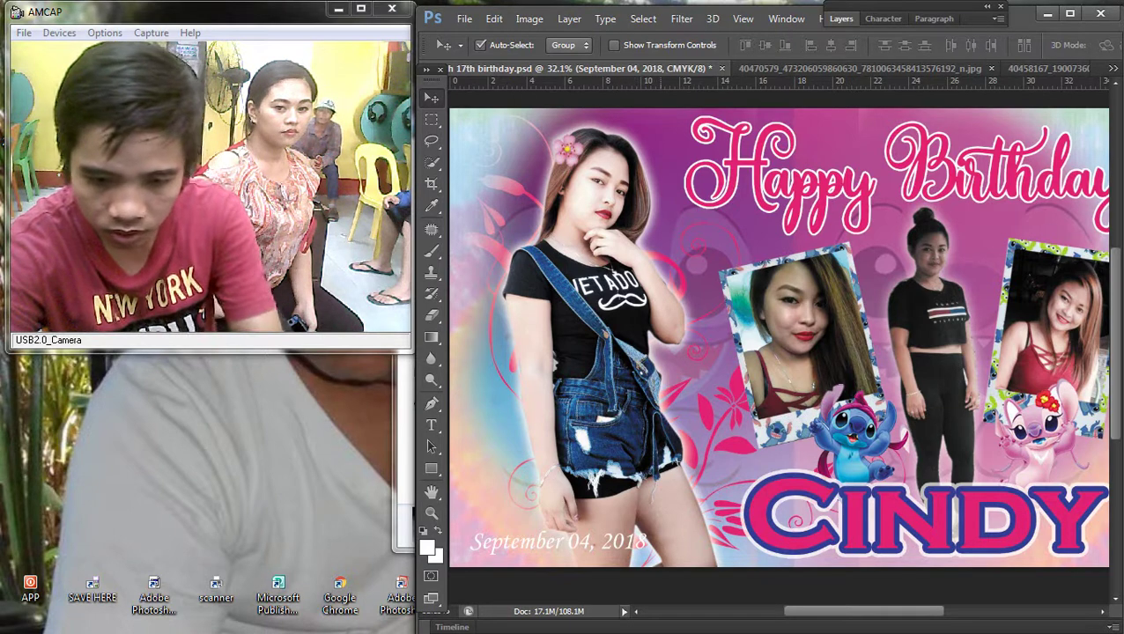
Step: Scale the date text up to about 131% along the lower-left edge
right_click(629, 434)
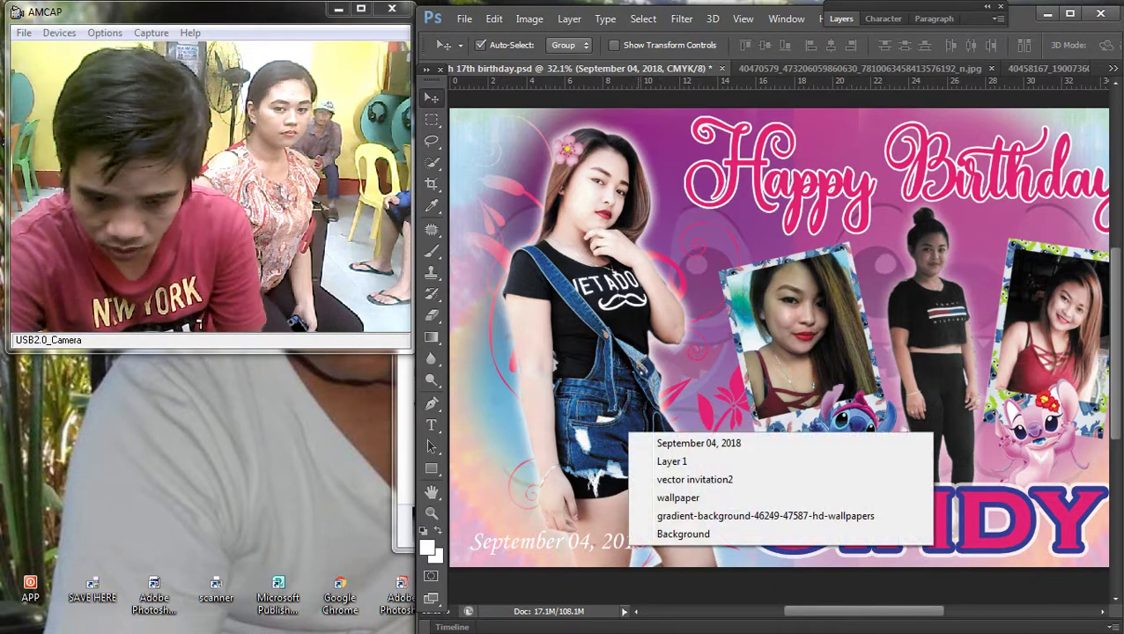
key(Escape)
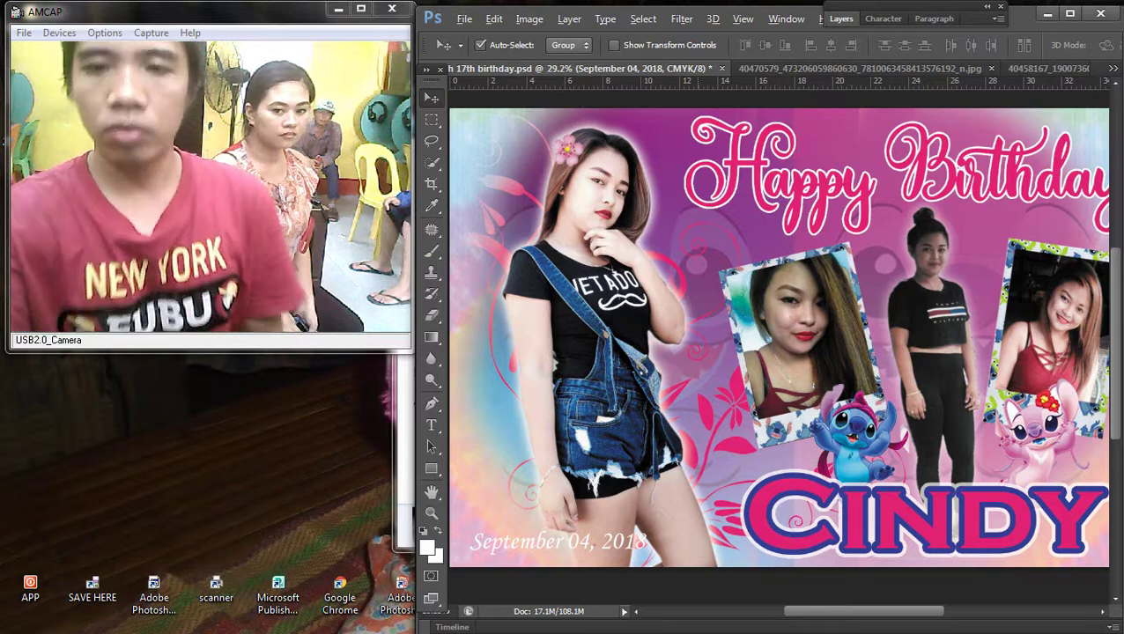
scroll(778, 343, down, 2)
right_click(616, 517)
click(643, 529)
key(ctrl+t)
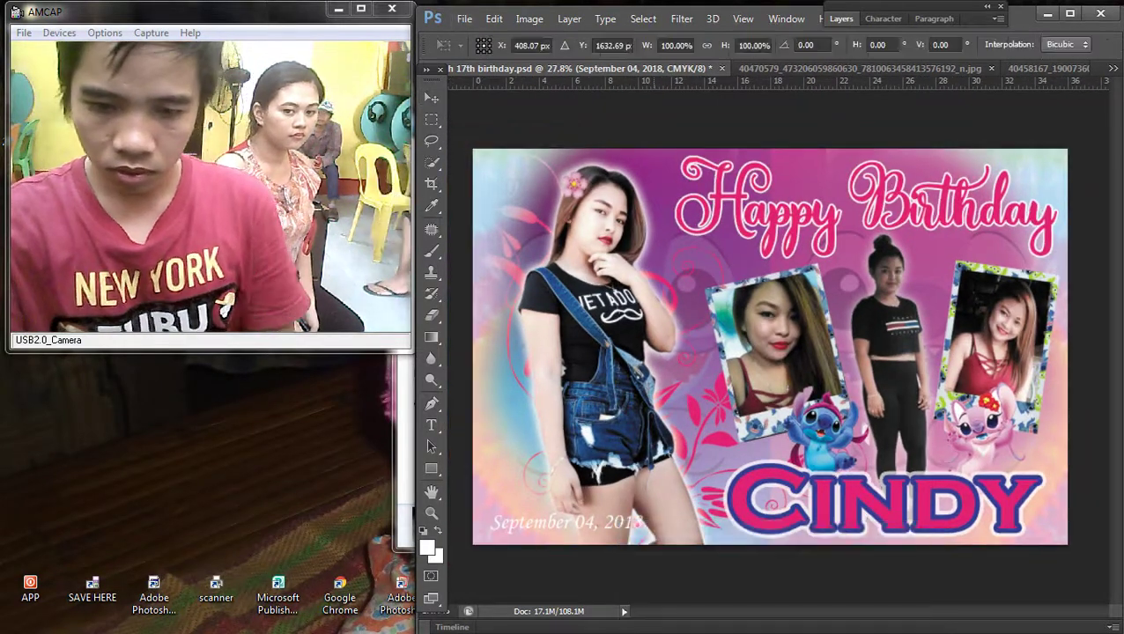
drag(644, 508, 692, 505)
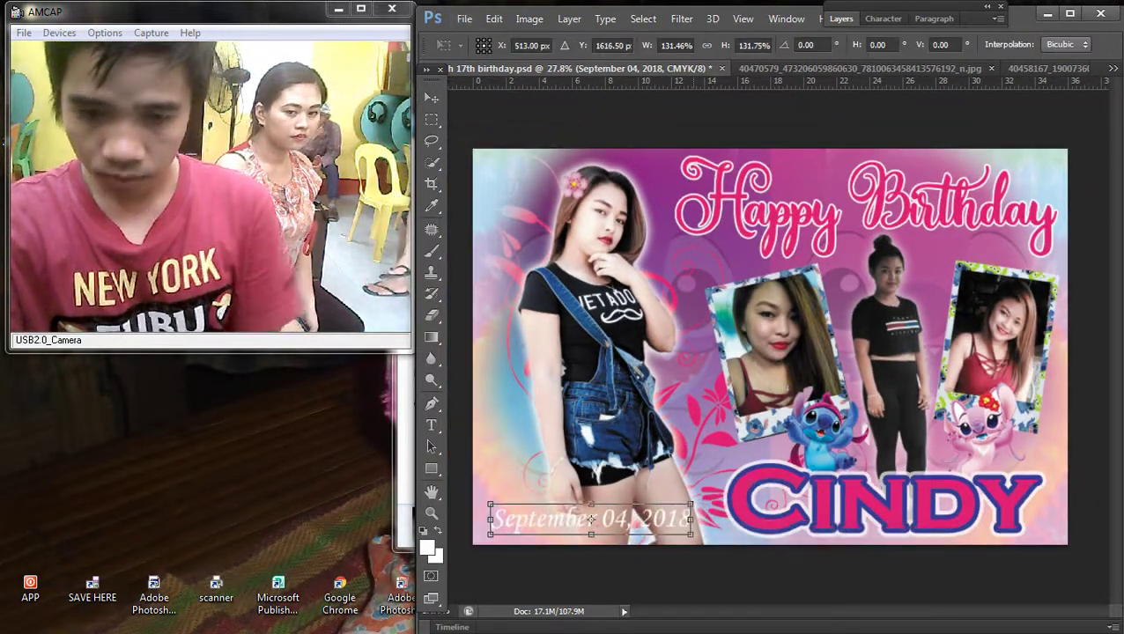
key(Return)
click(569, 18)
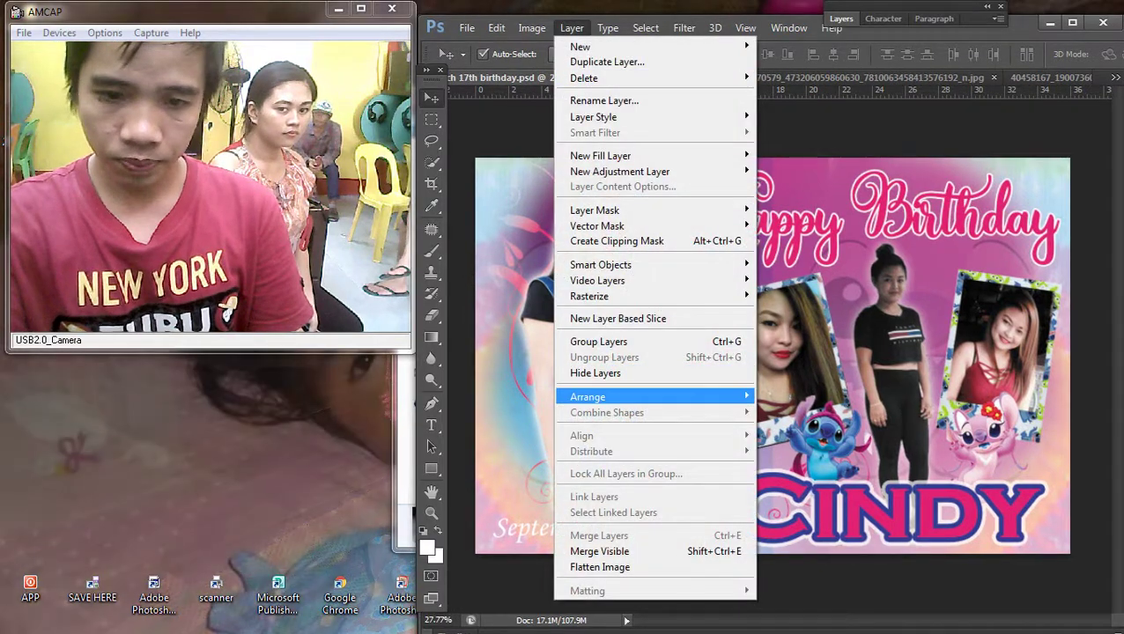
Step: Show the Layers panel, try a colour overlay on the date, then discard it
key(Escape)
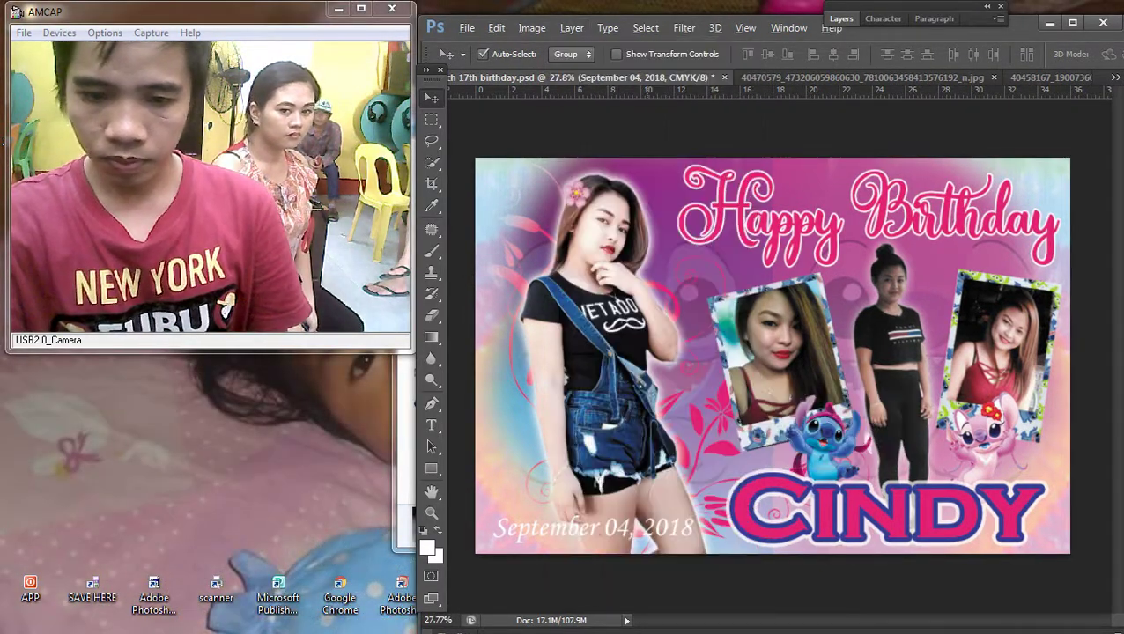
key(ctrl+plus)
key(F7)
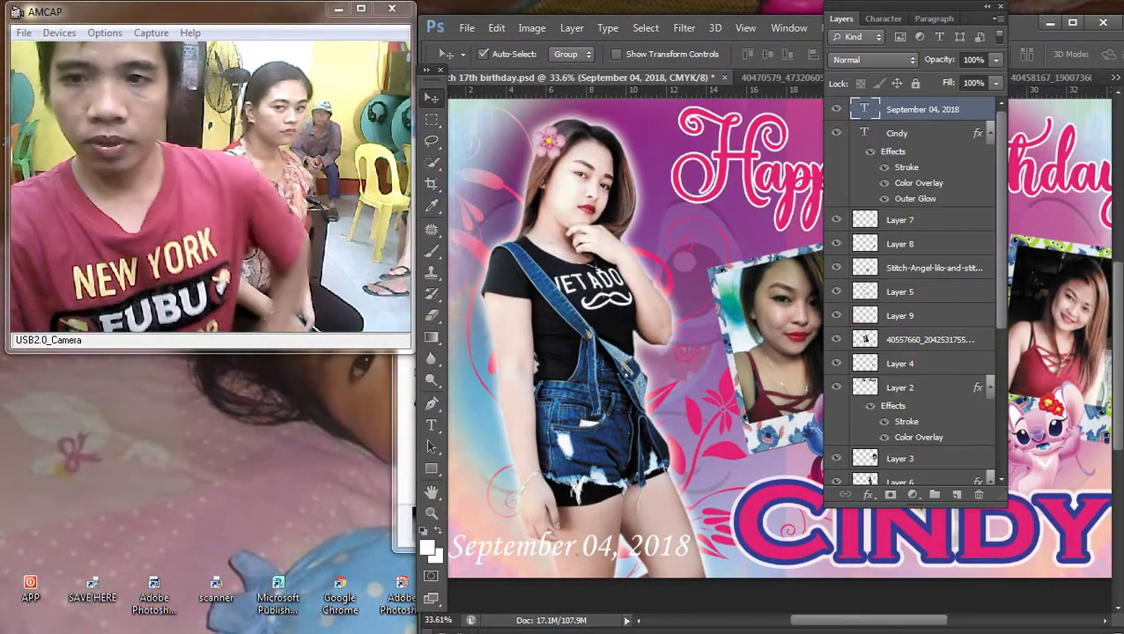
click(695, 568)
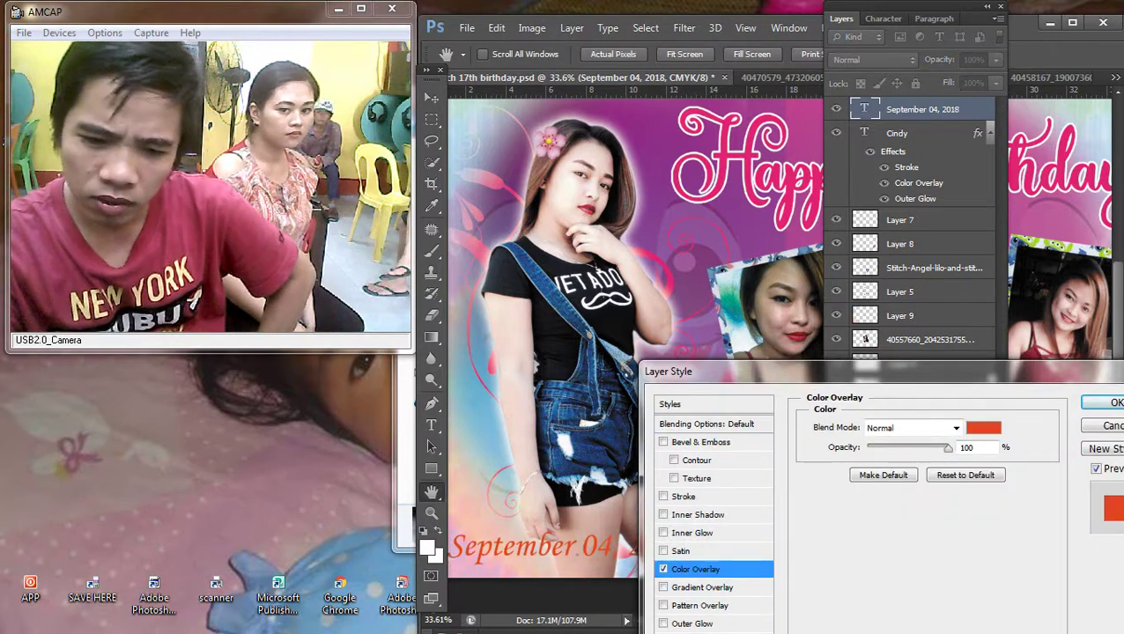
click(983, 427)
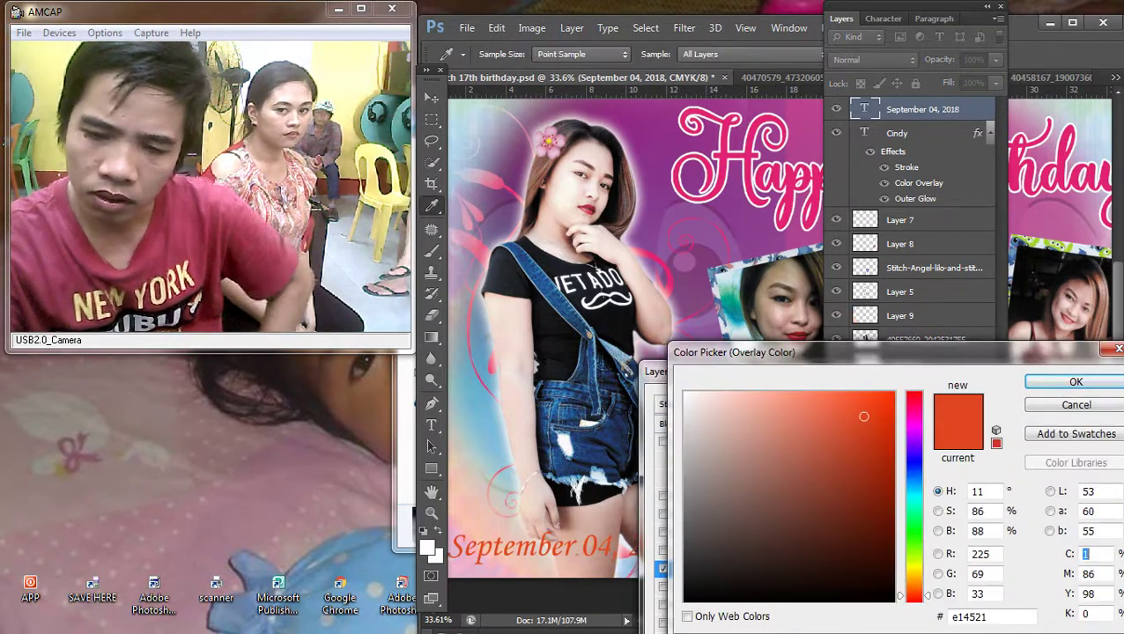
key(Return)
key(Return)
Step: Select Layer 2 and copy its pink stroke and colour layer style
right_click(827, 172)
click(841, 184)
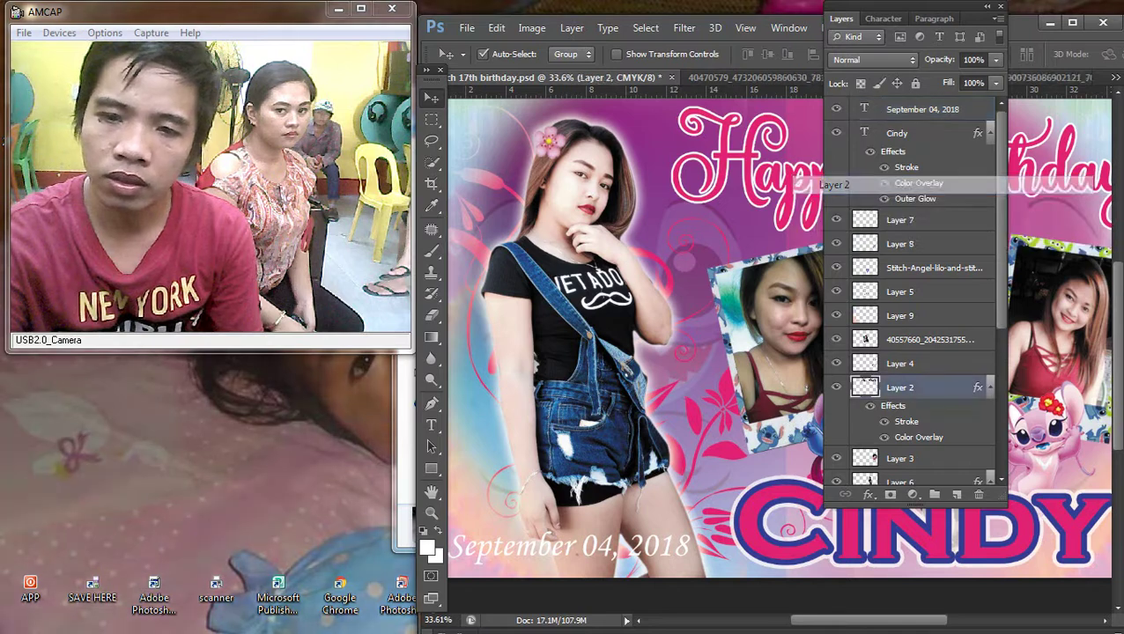
right_click(746, 153)
click(775, 164)
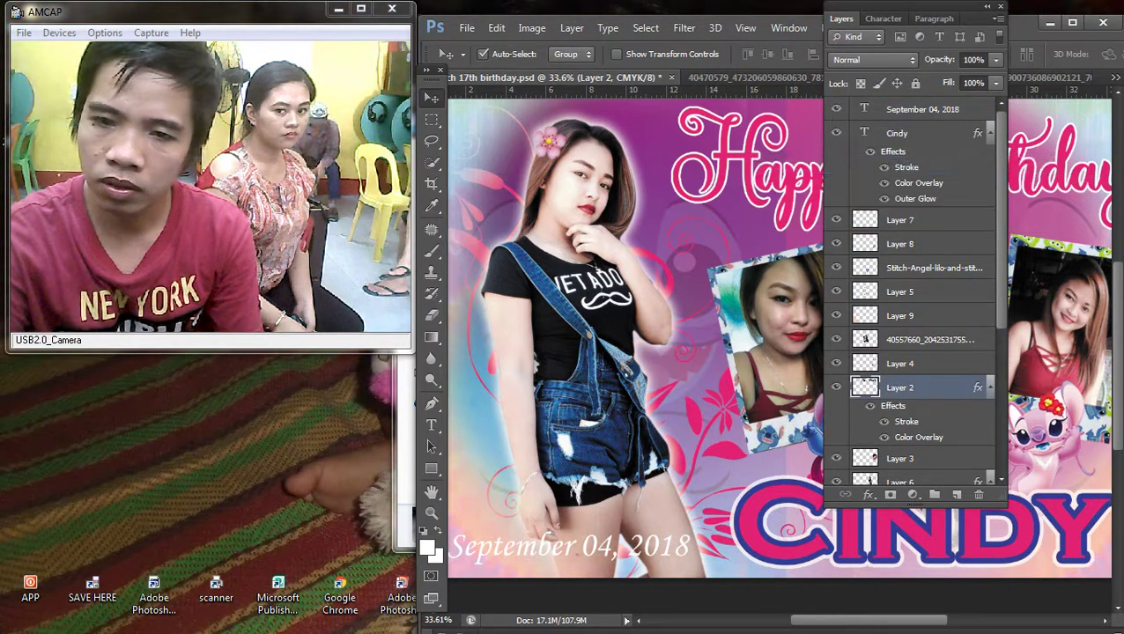
right_click(925, 387)
click(630, 358)
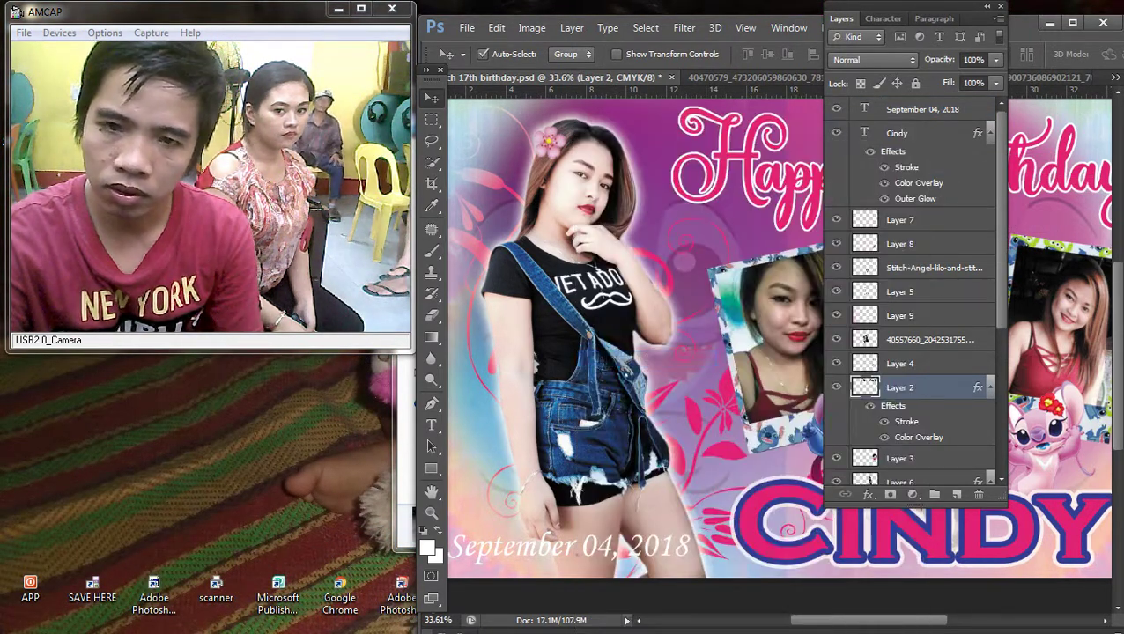
Step: Paste the copied style onto the September 04, 2018 date layer and fit the banner on screen
right_click(578, 438)
right_click(591, 428)
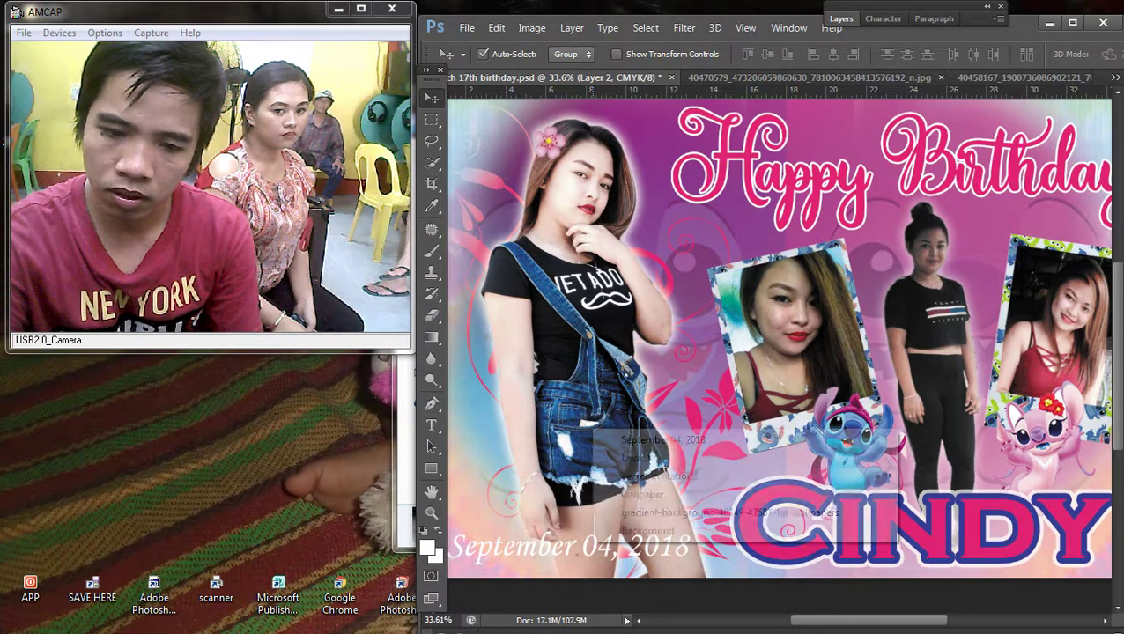
click(663, 440)
click(841, 19)
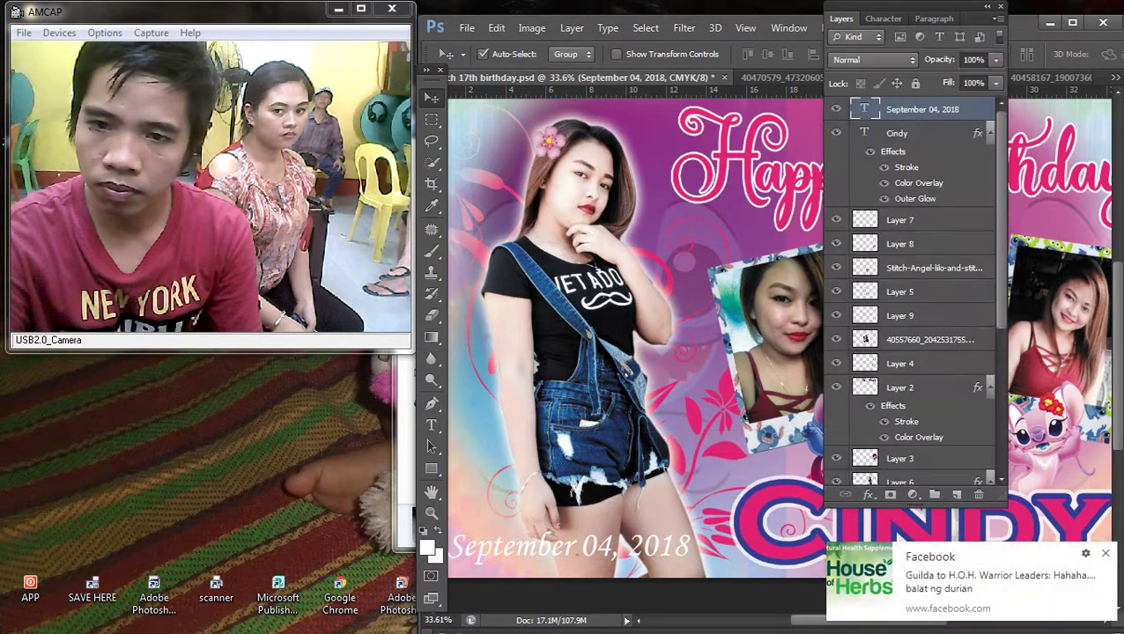
right_click(922, 109)
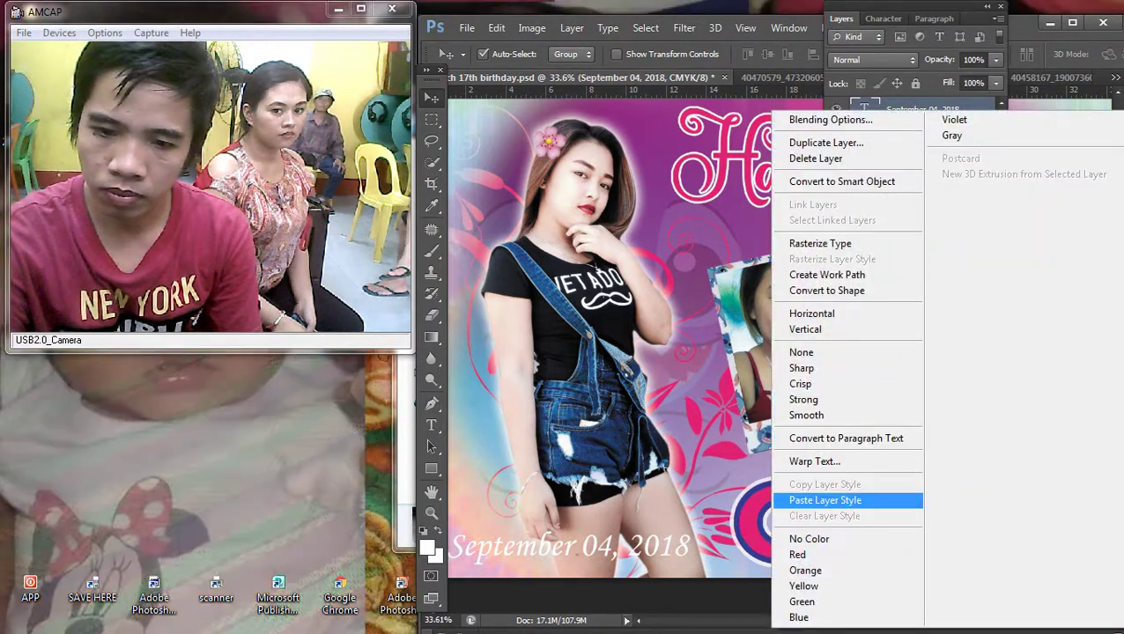
click(846, 500)
click(841, 19)
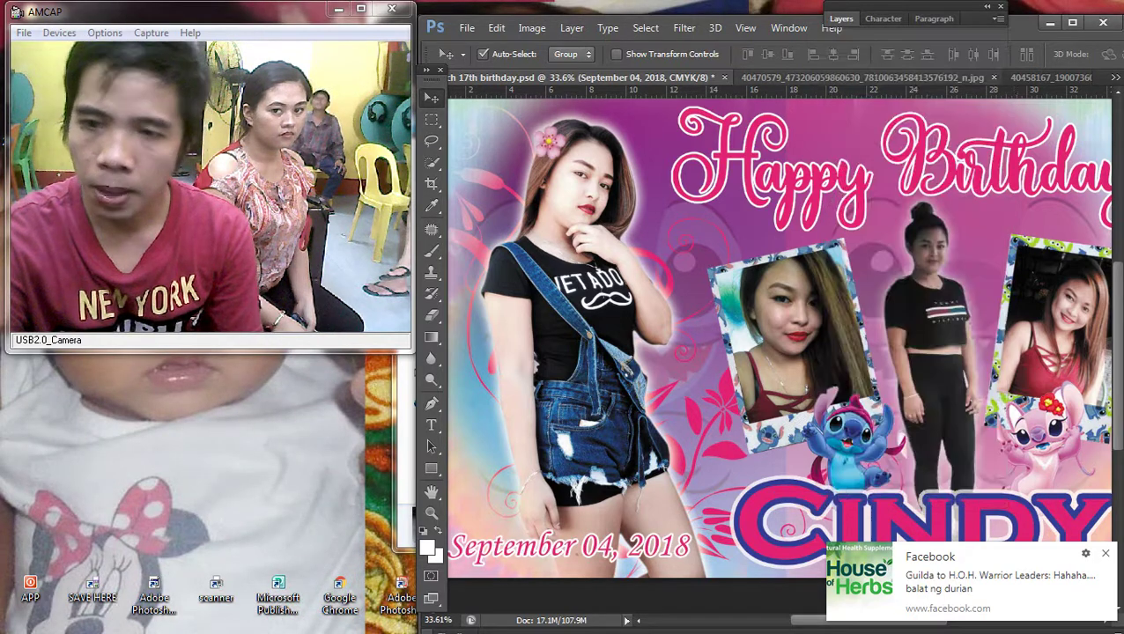
key(ctrl+0)
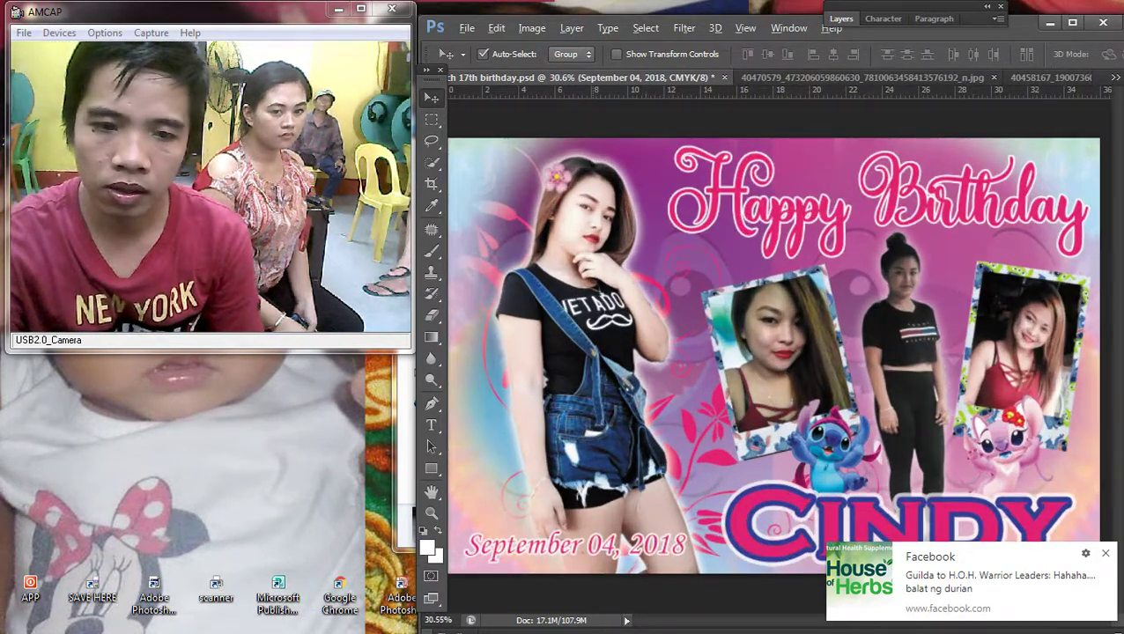
Step: Bring the date area into view and select Layer 8 from the canvas pick list
scroll(603, 546, up, 1)
drag(485, 538, 610, 430)
right_click(610, 431)
click(634, 440)
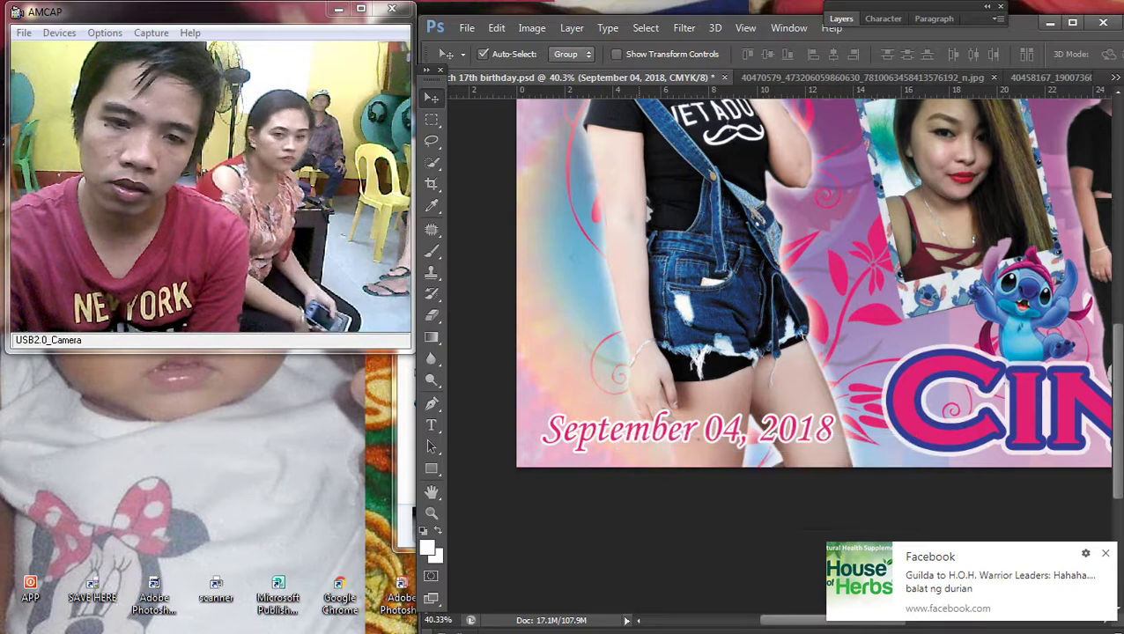
scroll(678, 414, up, 1)
scroll(678, 414, up, 1)
scroll(678, 413, down, 2)
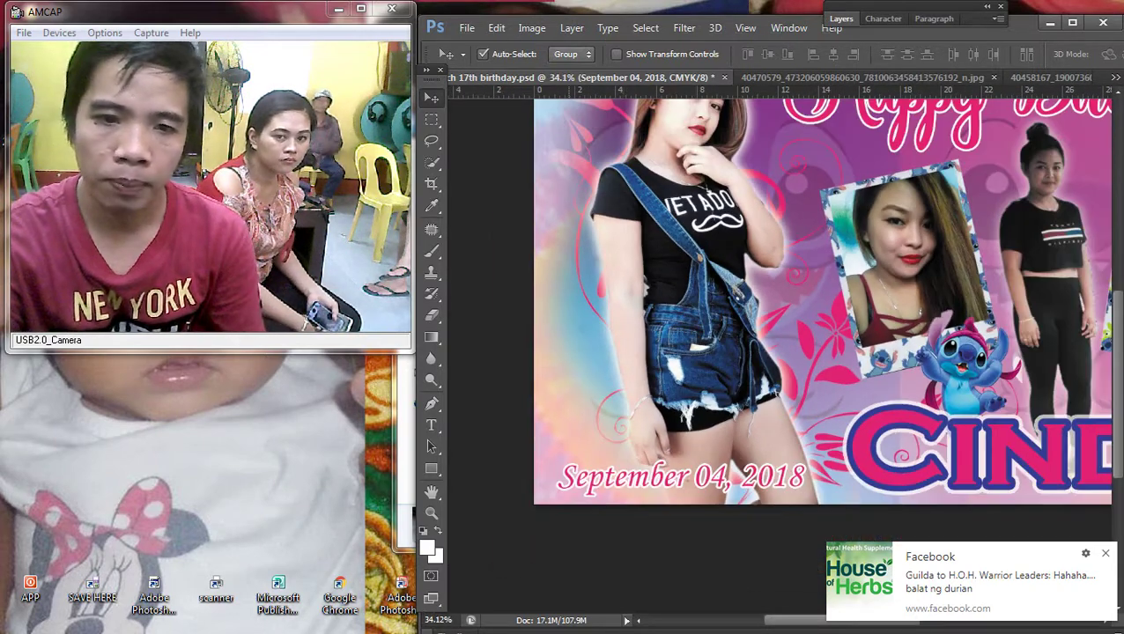
right_click(537, 141)
click(577, 150)
Step: Send Layer 8 to the back, then select the wallpaper layer
click(571, 27)
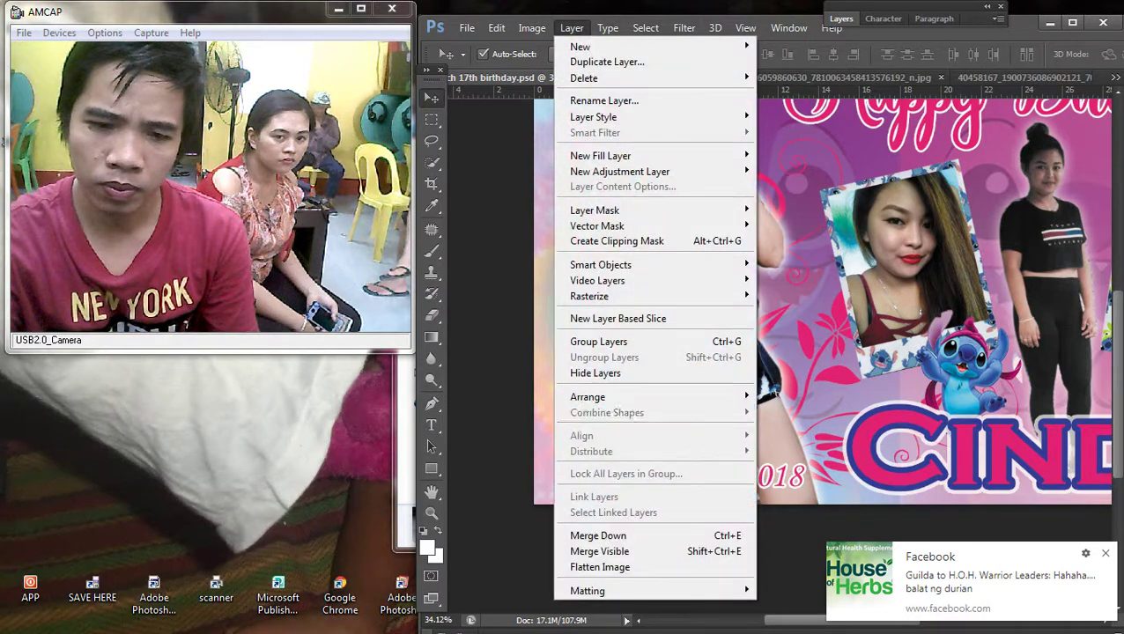
mouse_move(588, 397)
click(806, 438)
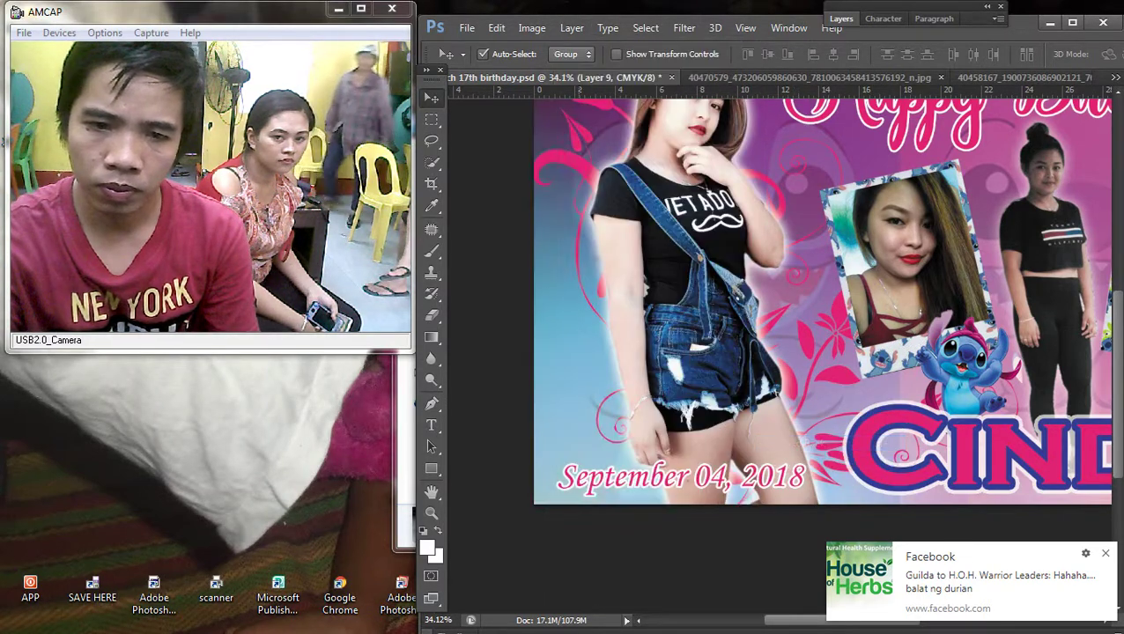
right_click(553, 198)
click(581, 213)
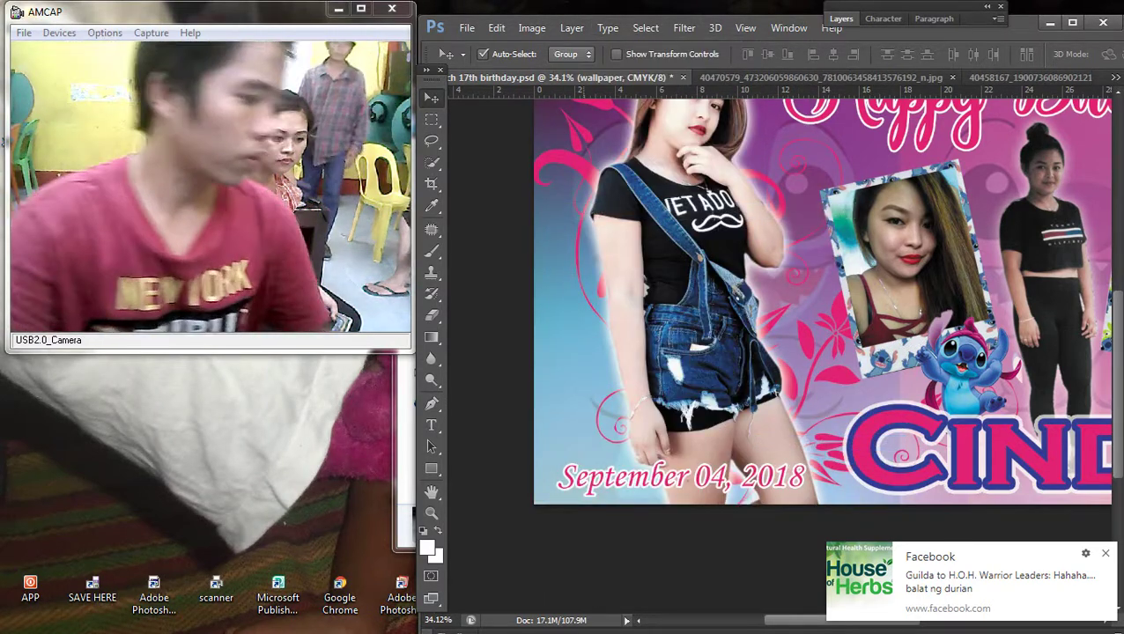
Step: From the 2018 folder, print 2020.jpg with 5 copies on the EPSON T60 Series
mouse_move(1100, 151)
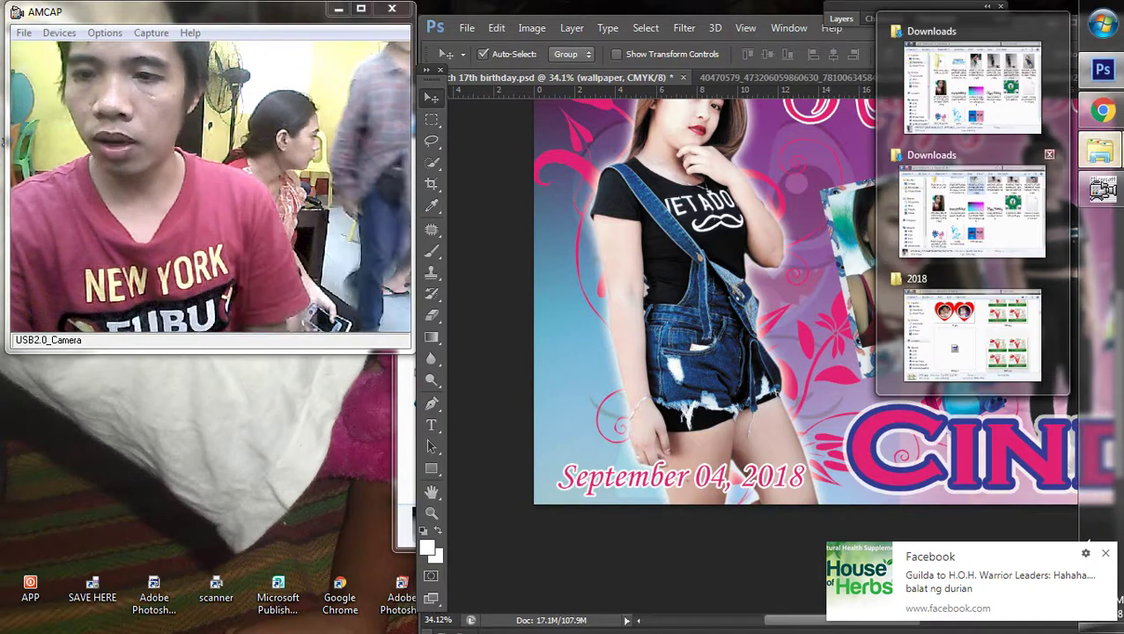
click(987, 317)
right_click(968, 379)
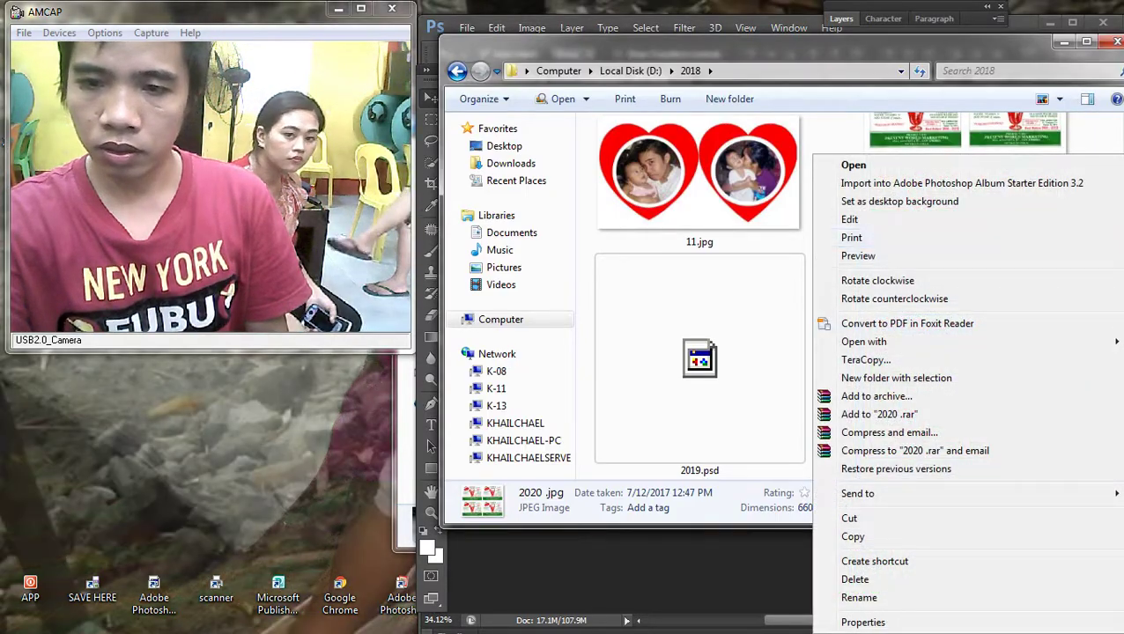
click(841, 236)
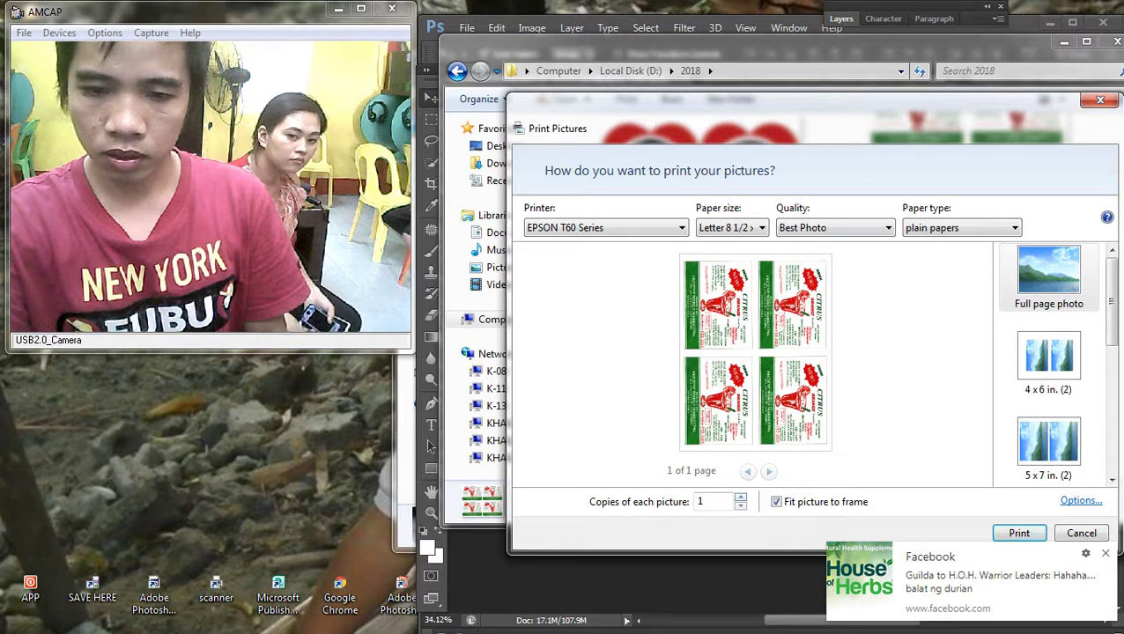
click(740, 497)
click(740, 497)
click(739, 496)
click(739, 496)
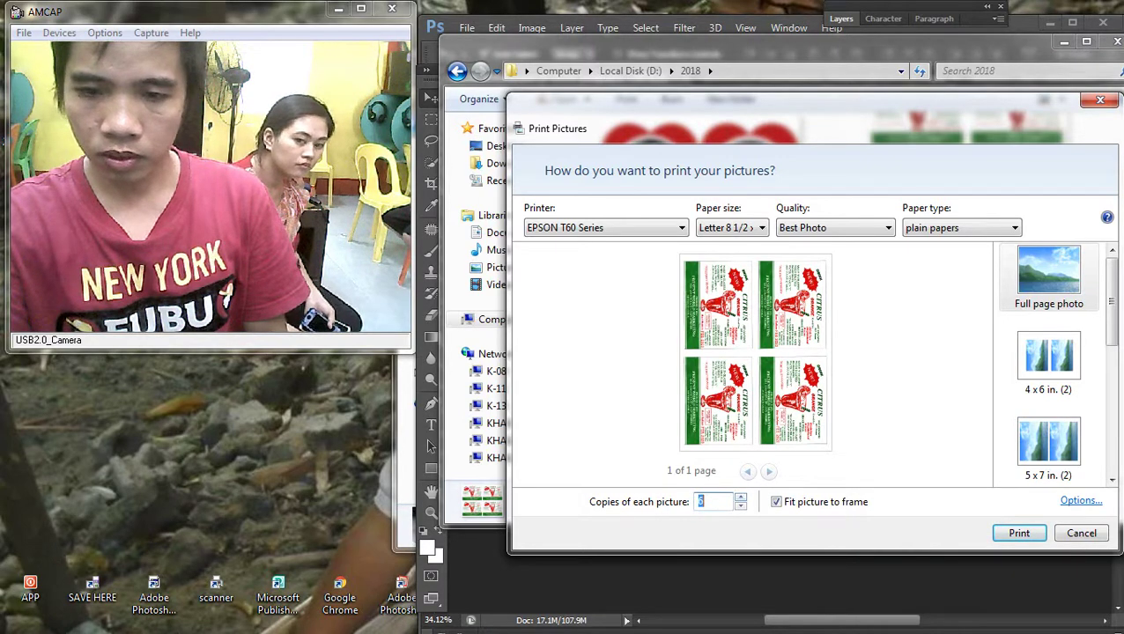
key(Return)
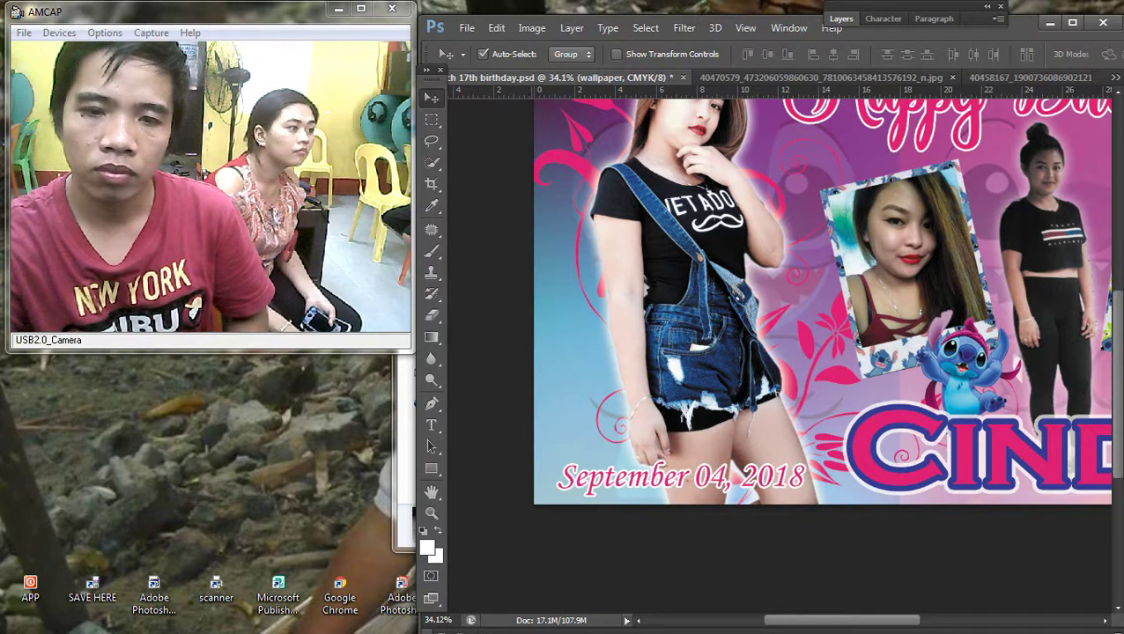
Step: Send the wallpaper layer to the back of the stack
right_click(538, 216)
click(581, 223)
click(571, 27)
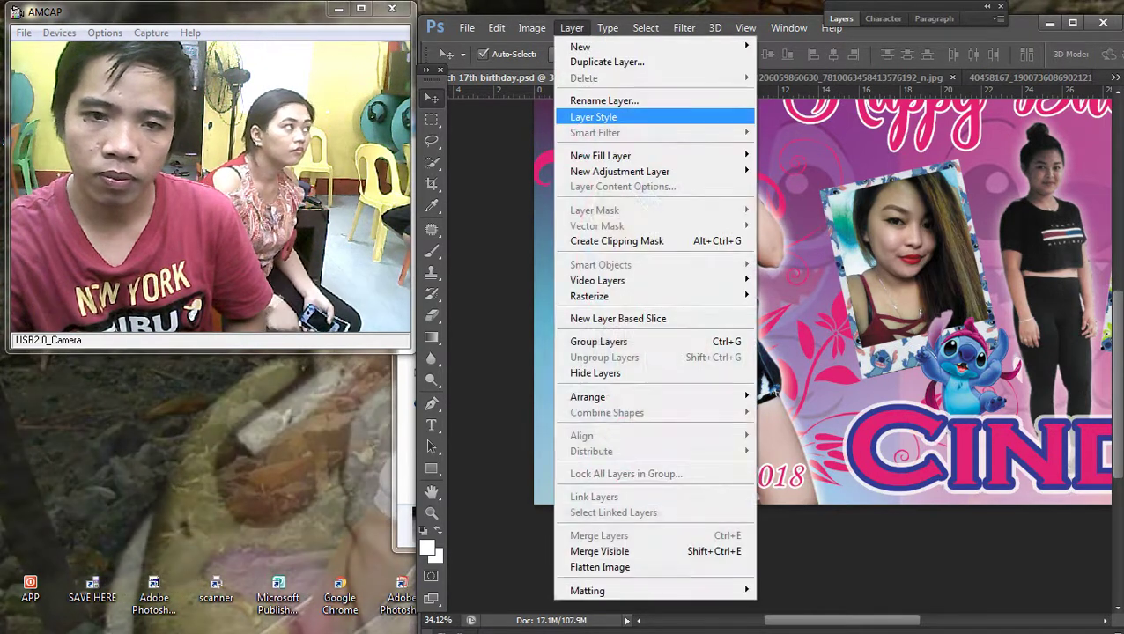
click(810, 443)
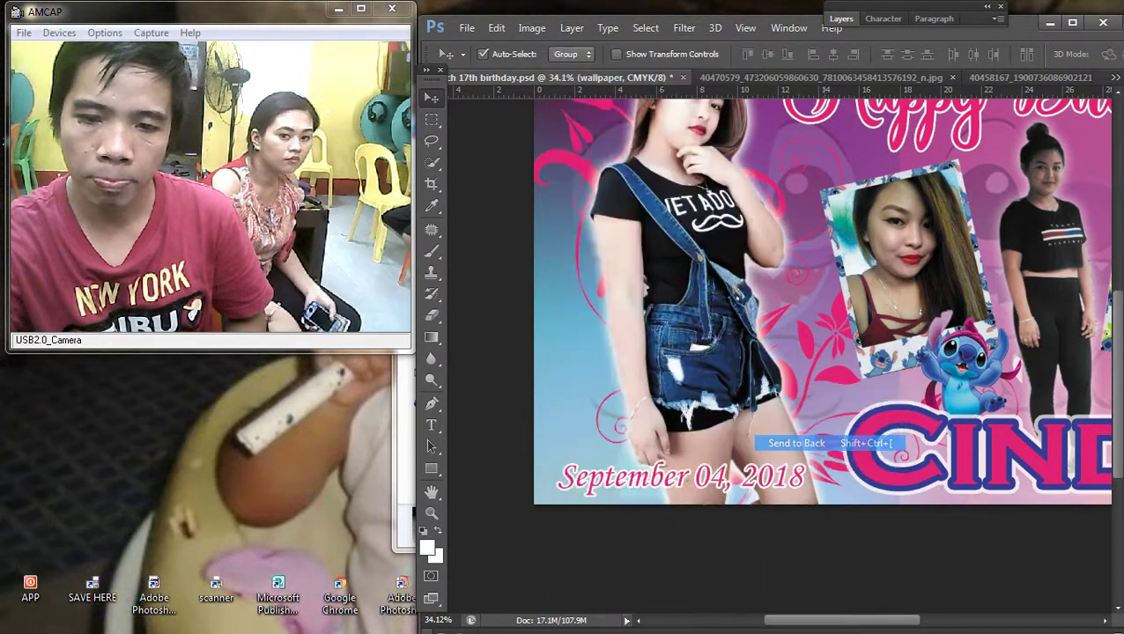
Step: Send the gradient-background layer to the back, then select Layer 1
right_click(542, 250)
click(564, 261)
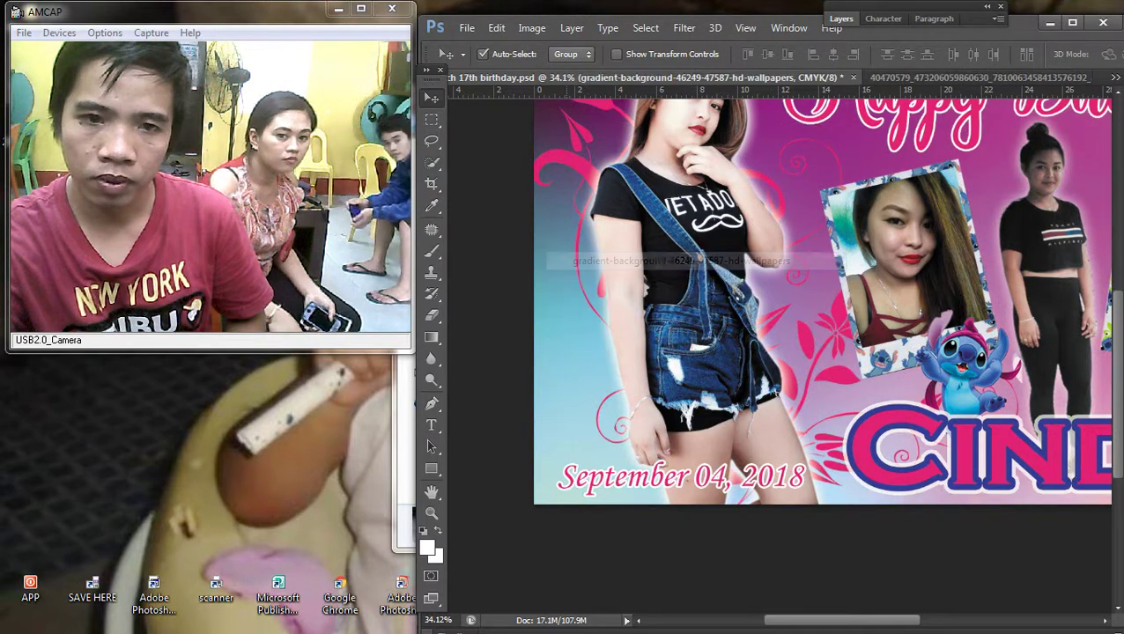
click(572, 27)
mouse_move(588, 396)
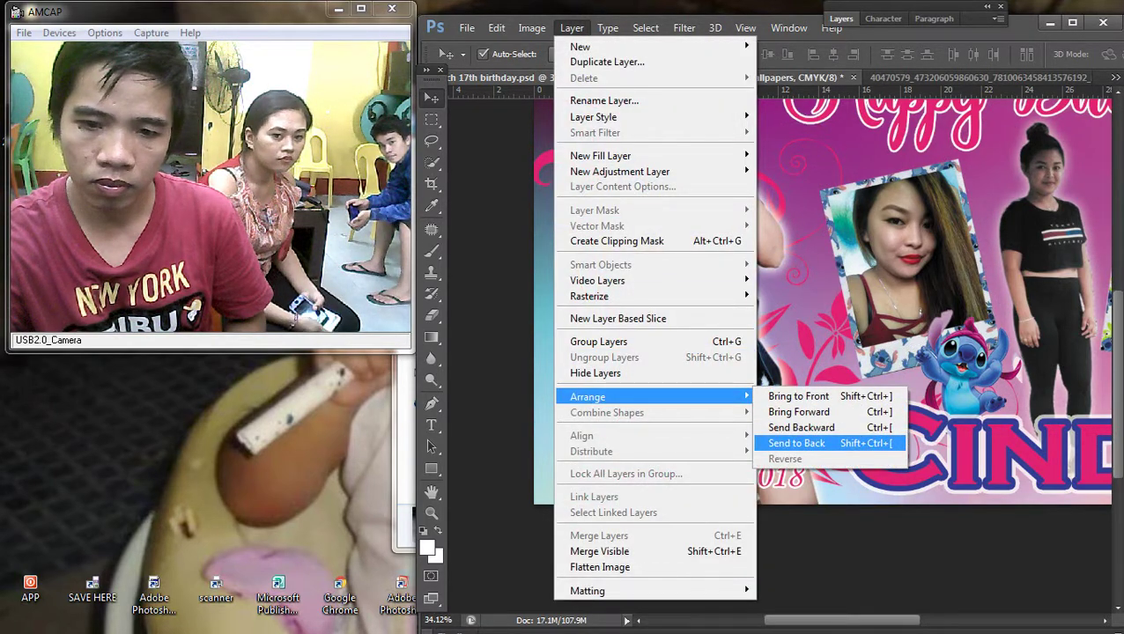
click(796, 442)
scroll(772, 356, down, 3)
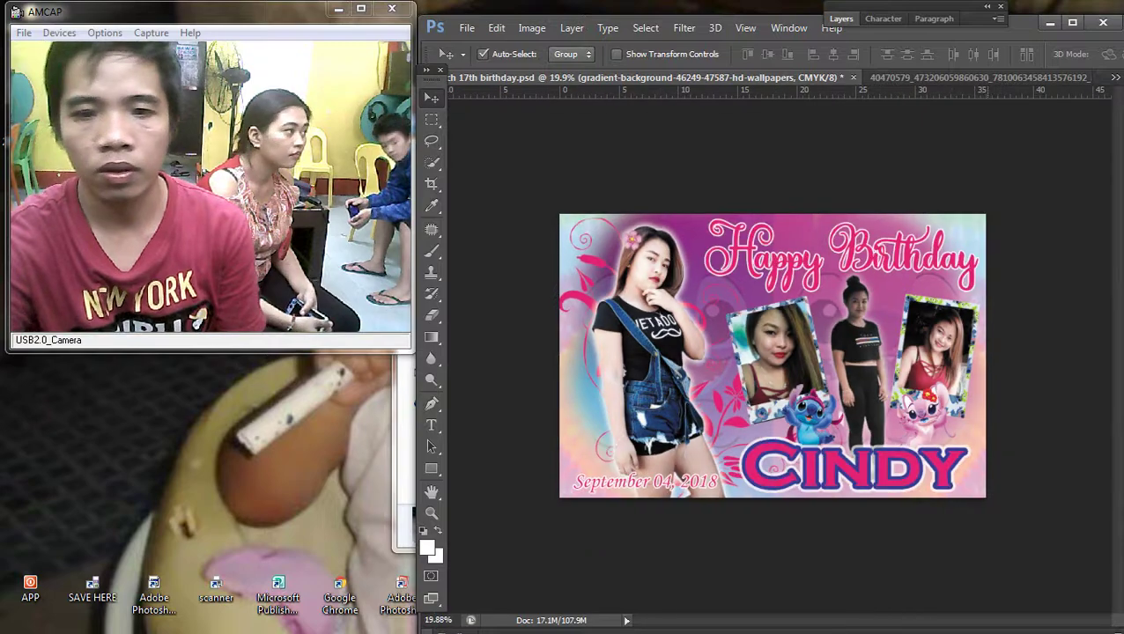
scroll(772, 356, up, 2)
right_click(710, 280)
click(730, 289)
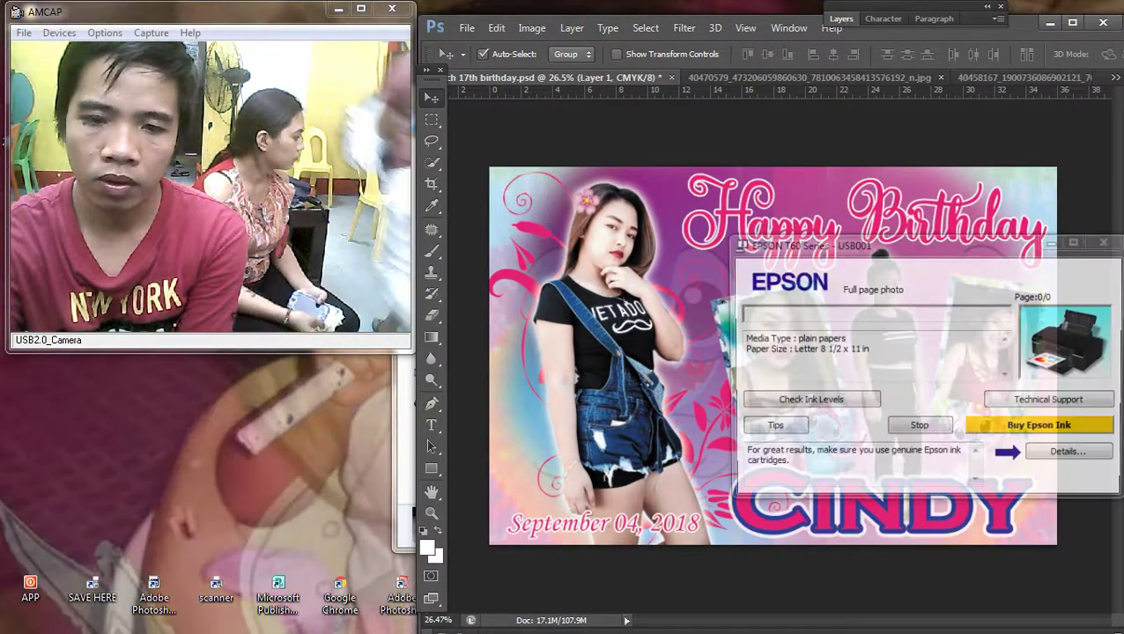
Step: Scale the Happy Birthday text up to about 102.7% with Free Transform
scroll(773, 356, down, 1)
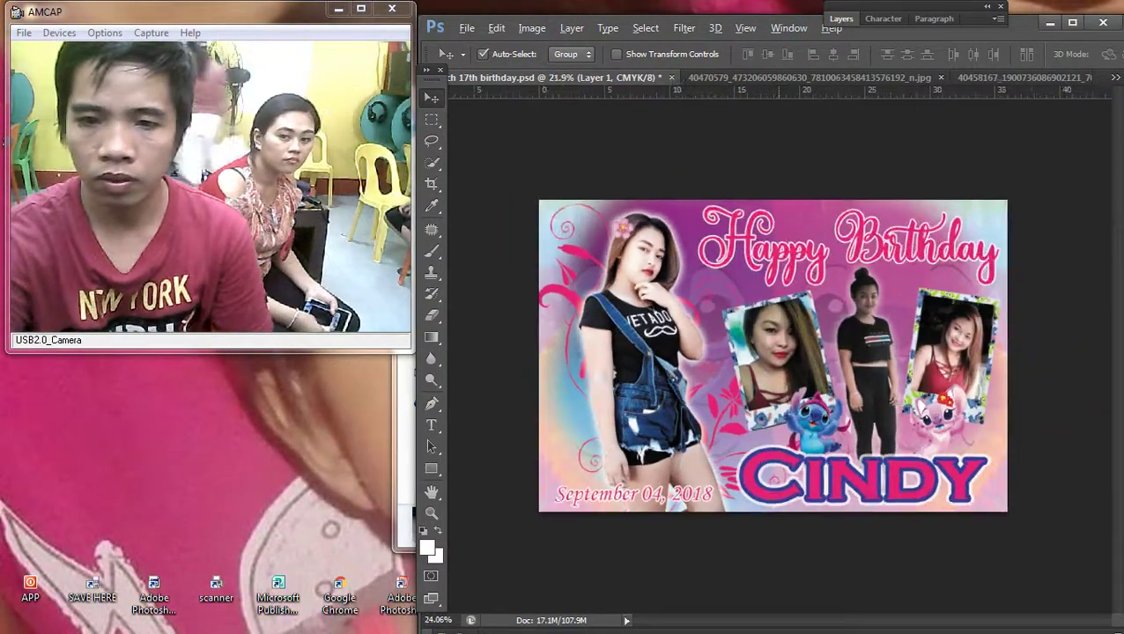
scroll(773, 356, up, 1)
right_click(764, 227)
click(792, 286)
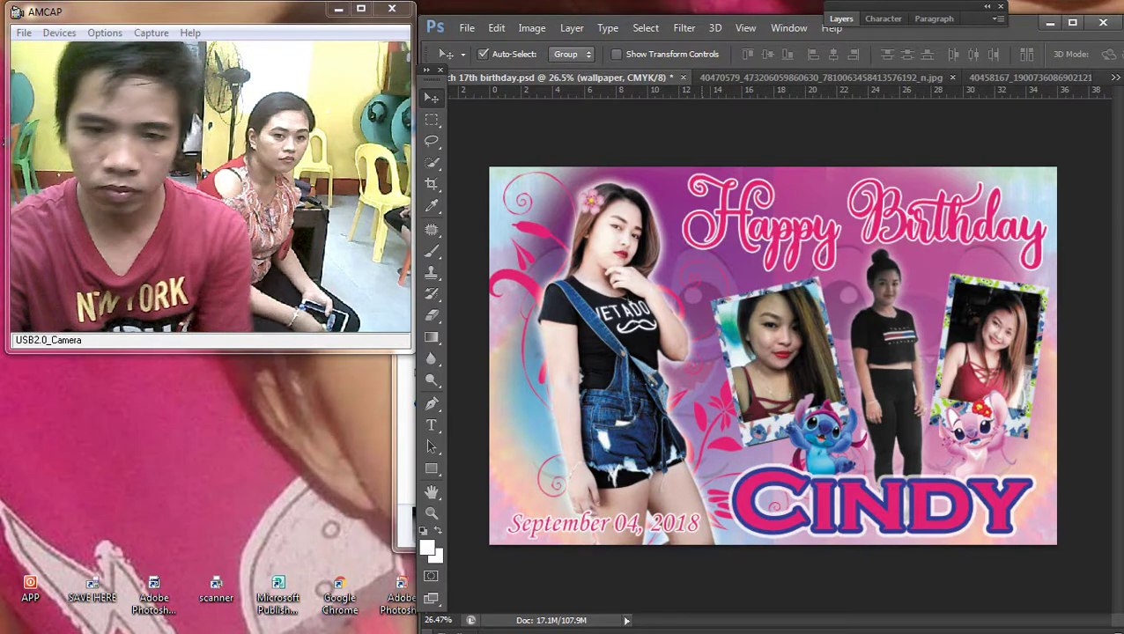
right_click(722, 215)
click(748, 224)
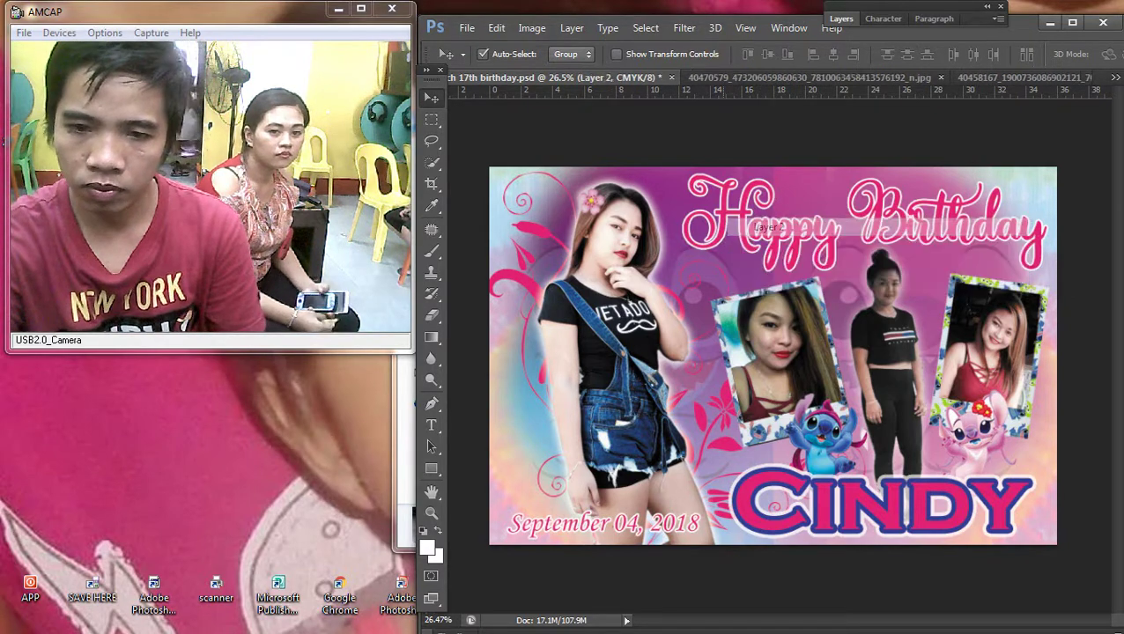
key(ctrl+t)
drag(683, 270, 675, 272)
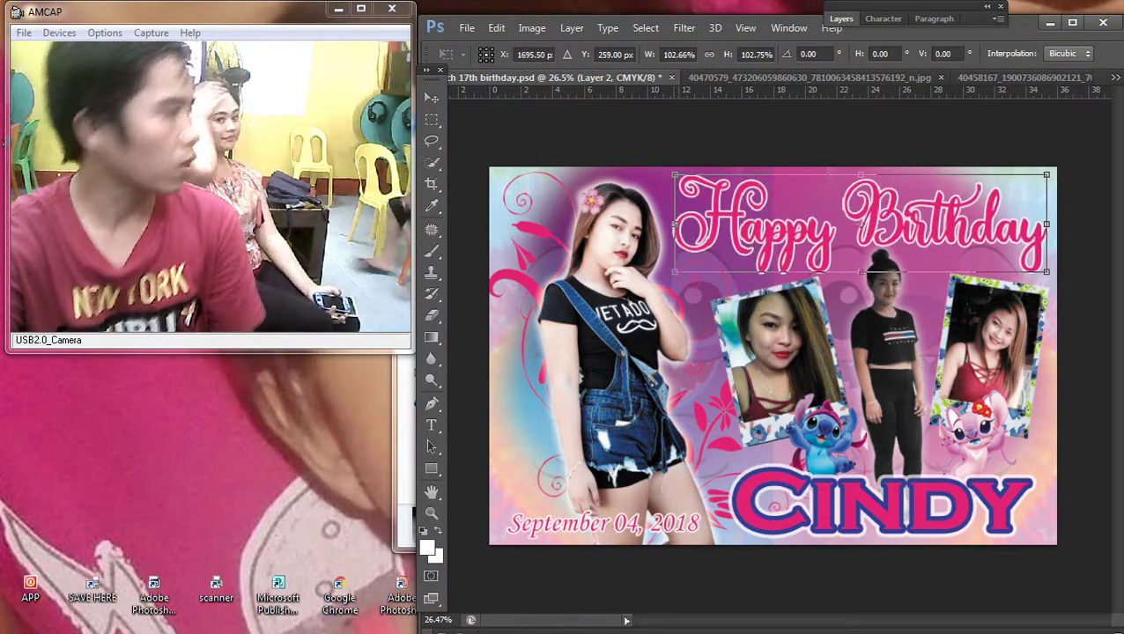
key(Return)
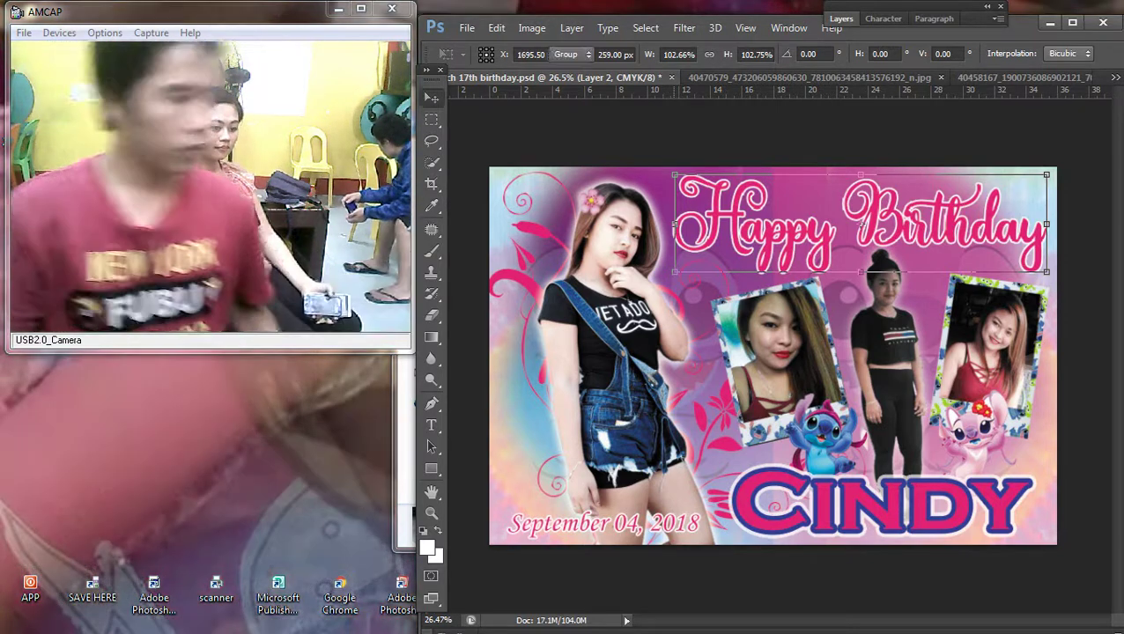
Step: Select Layer 3 and check the layers under the left model
scroll(772, 356, down, 2)
scroll(772, 356, up, 2)
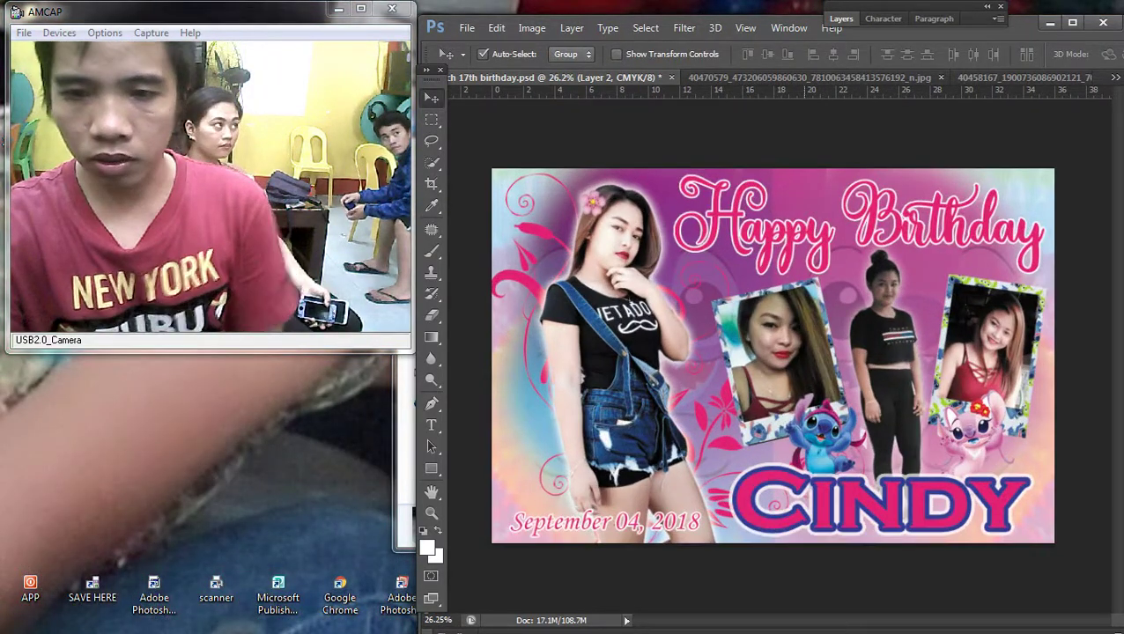
right_click(803, 231)
click(845, 239)
right_click(781, 311)
right_click(819, 326)
click(845, 335)
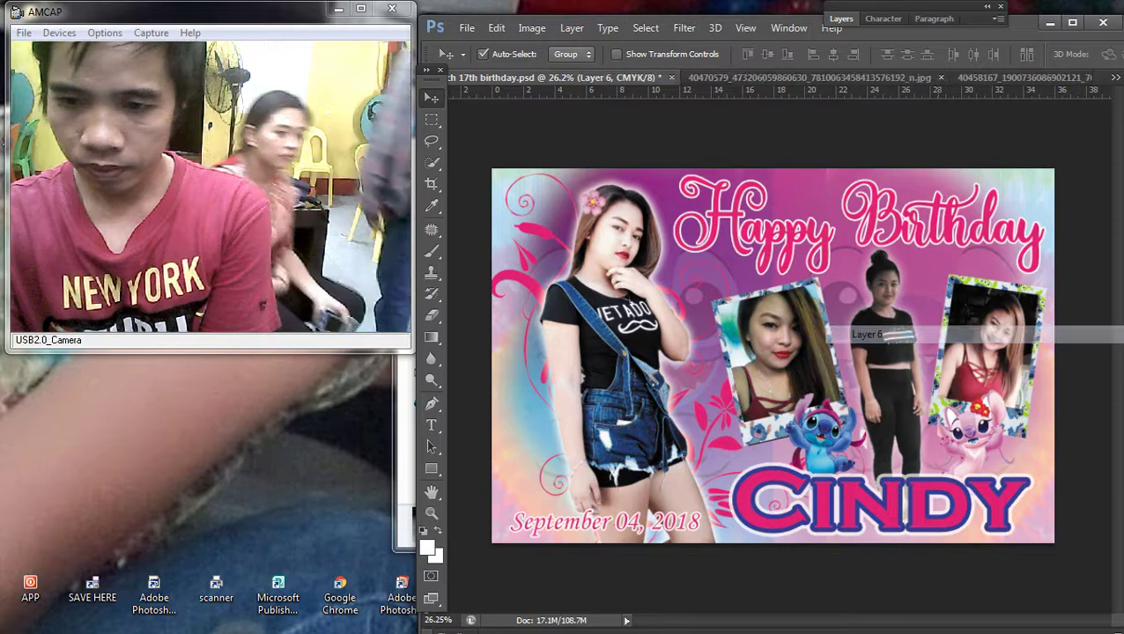
scroll(772, 356, down, 2)
scroll(772, 356, up, 3)
right_click(620, 412)
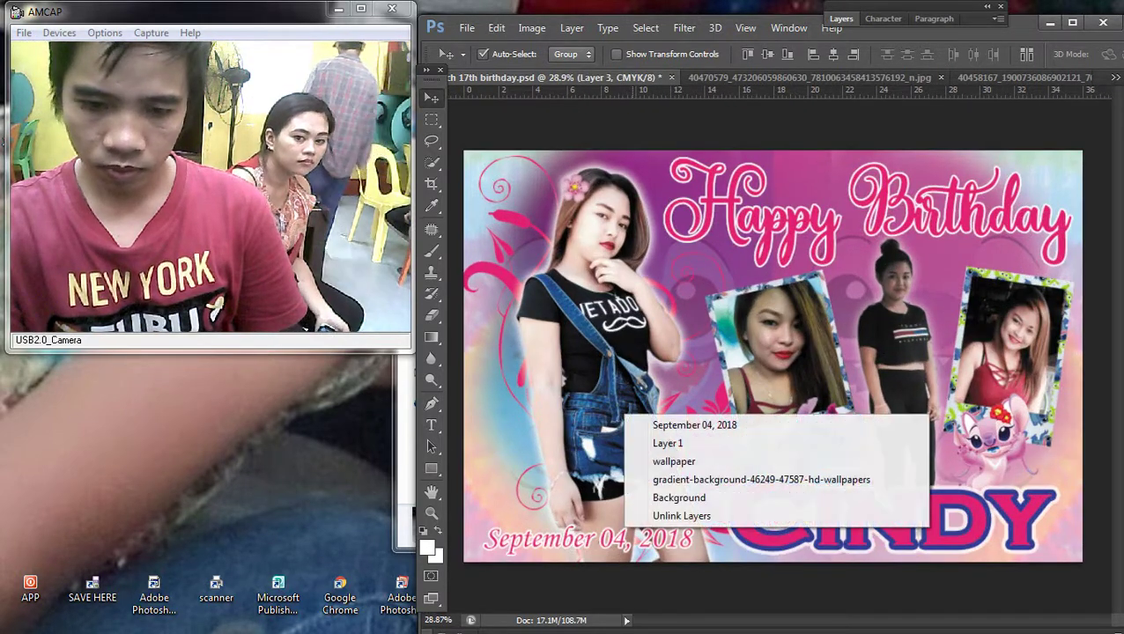
click(652, 449)
right_click(600, 421)
click(632, 458)
scroll(772, 357, up, 3)
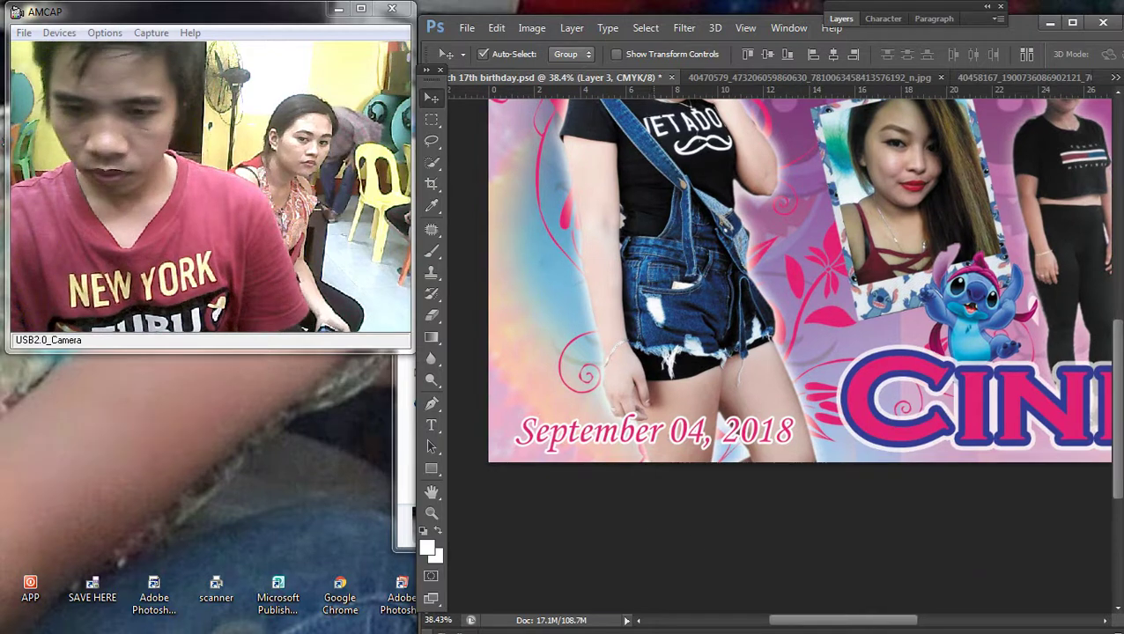
Step: Resize the September 04, 2018 date with Free Transform and fit the tarpaulin on screen
right_click(652, 417)
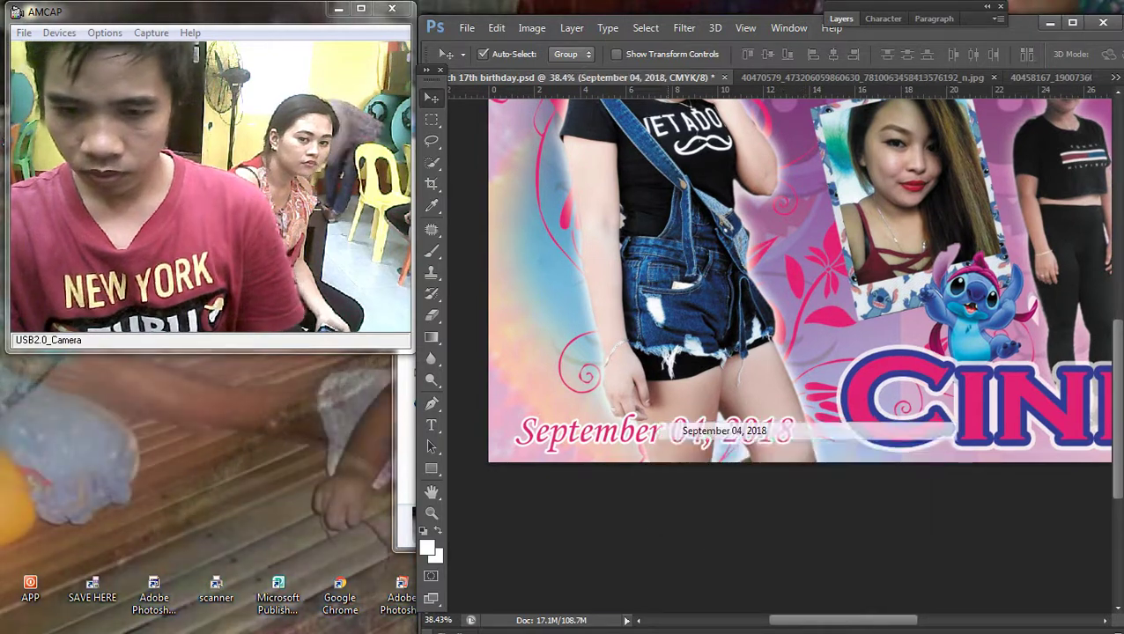
click(678, 426)
key(ctrl+t)
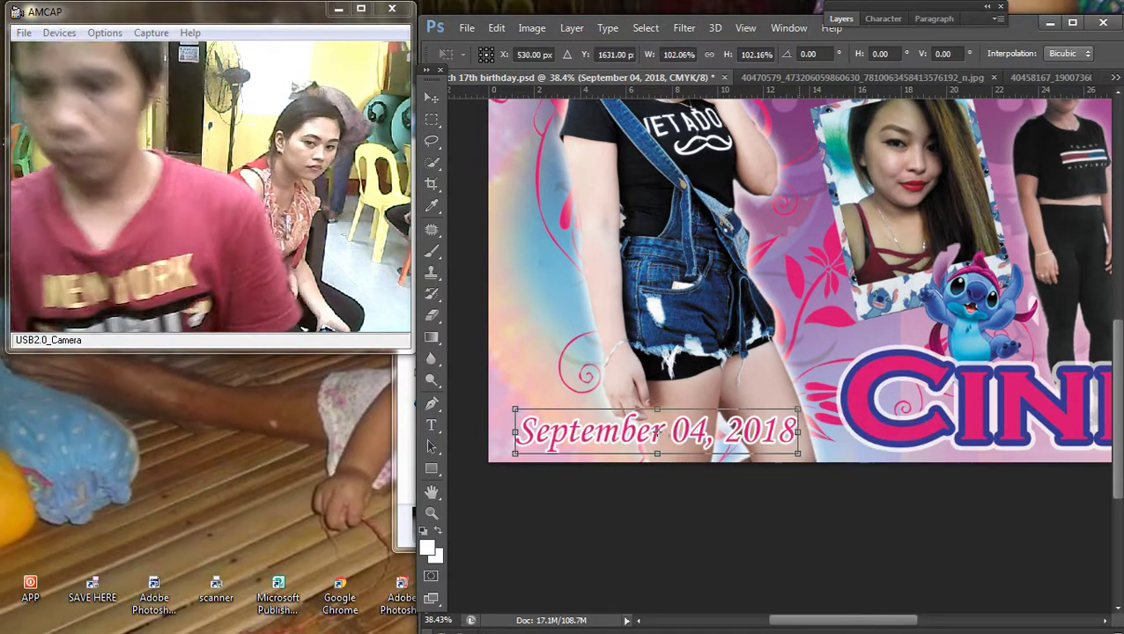
key(Return)
key(ctrl+0)
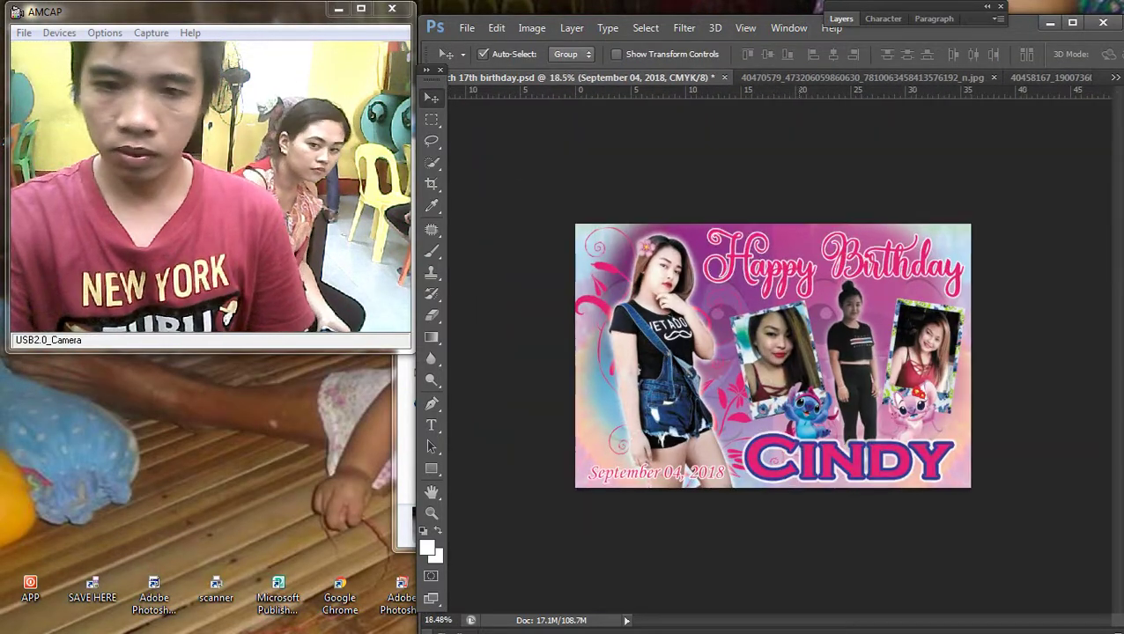
Step: Pick a layer near the centre of the design from the canvas pick list
scroll(772, 355, down, 2)
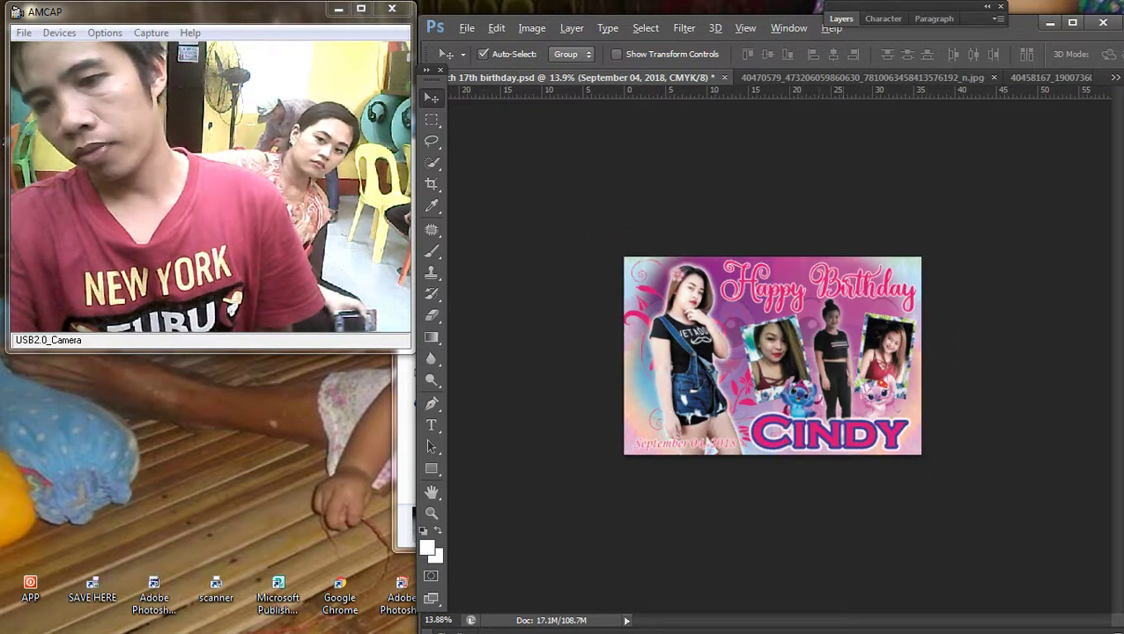
scroll(772, 356, up, 3)
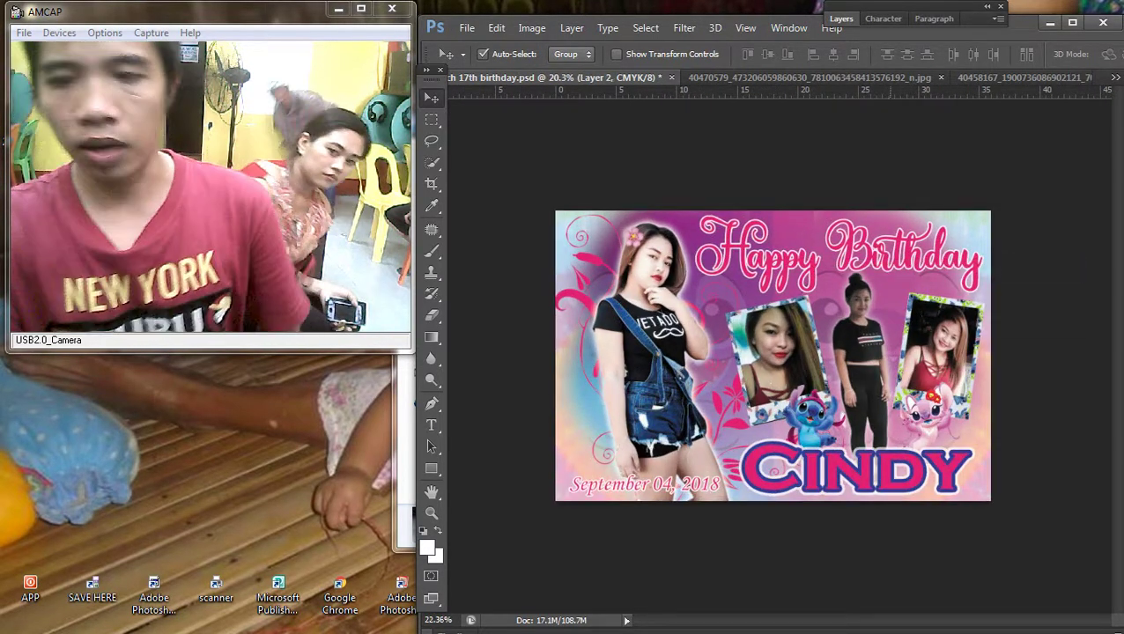
scroll(773, 356, up, 1)
right_click(822, 291)
right_click(746, 312)
click(792, 324)
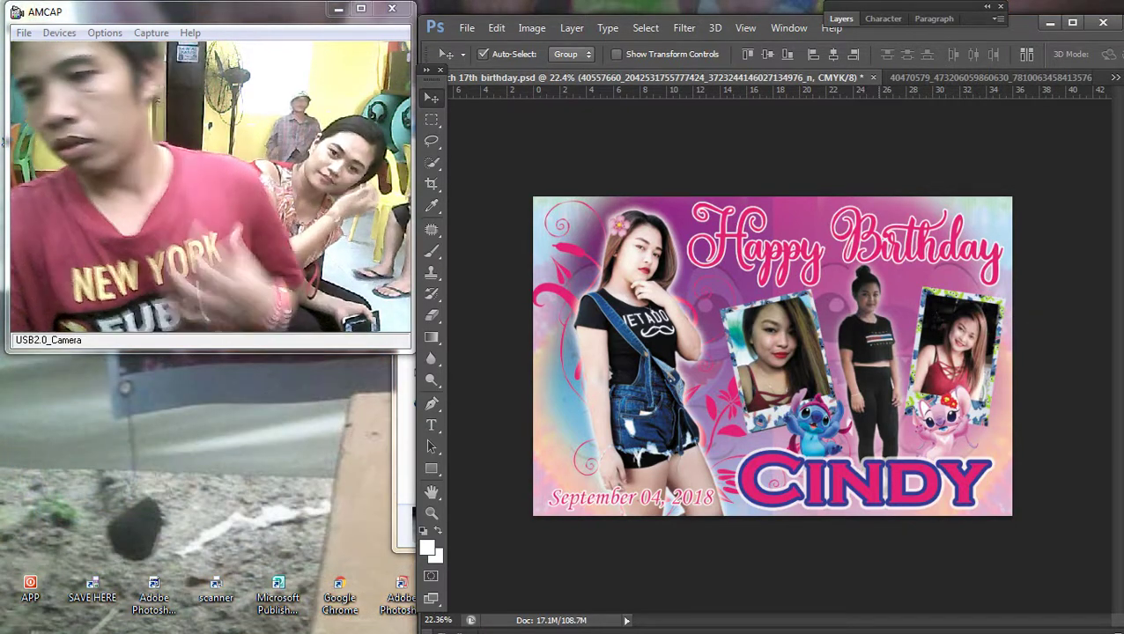
Step: Select only the 40557660 photo layer in the Layers panel
right_click(822, 289)
click(872, 294)
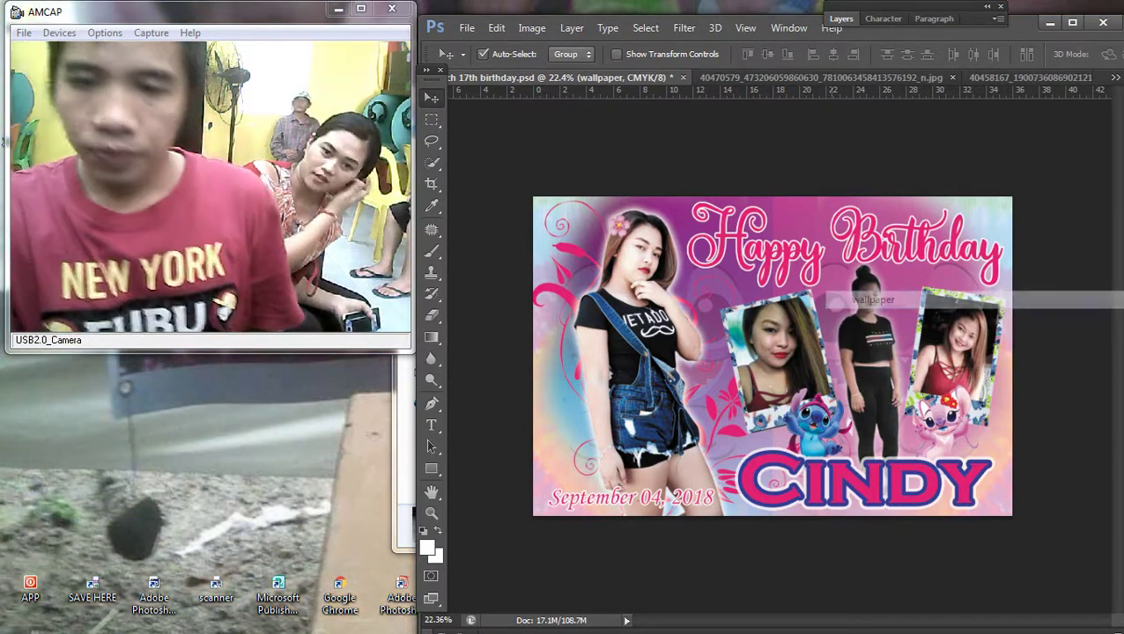
right_click(824, 306)
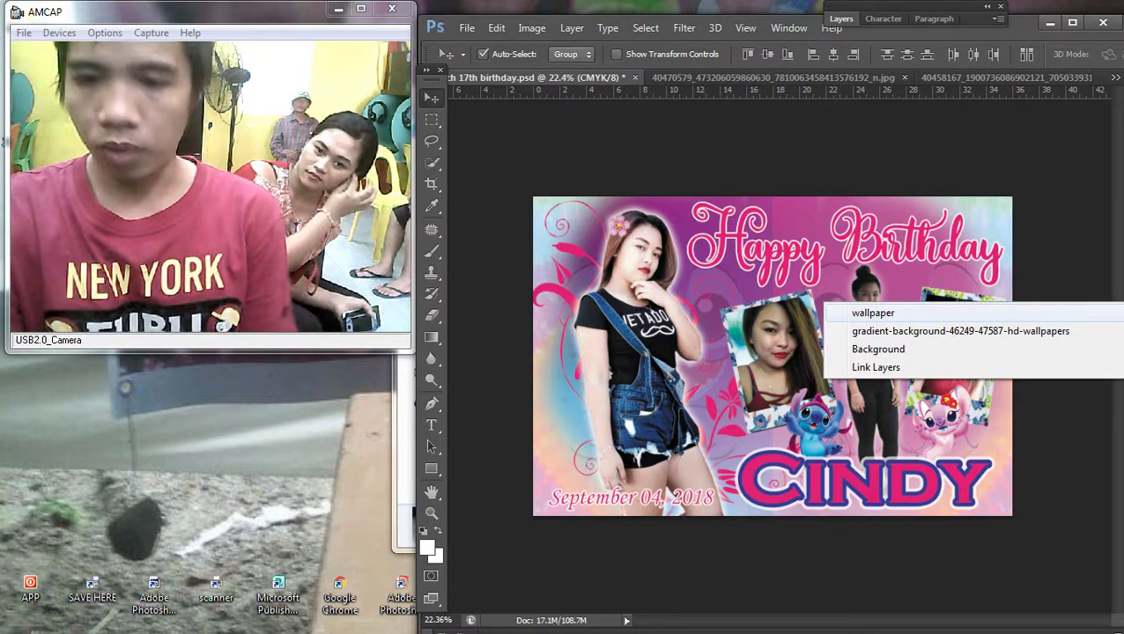
key(Escape)
key(F7)
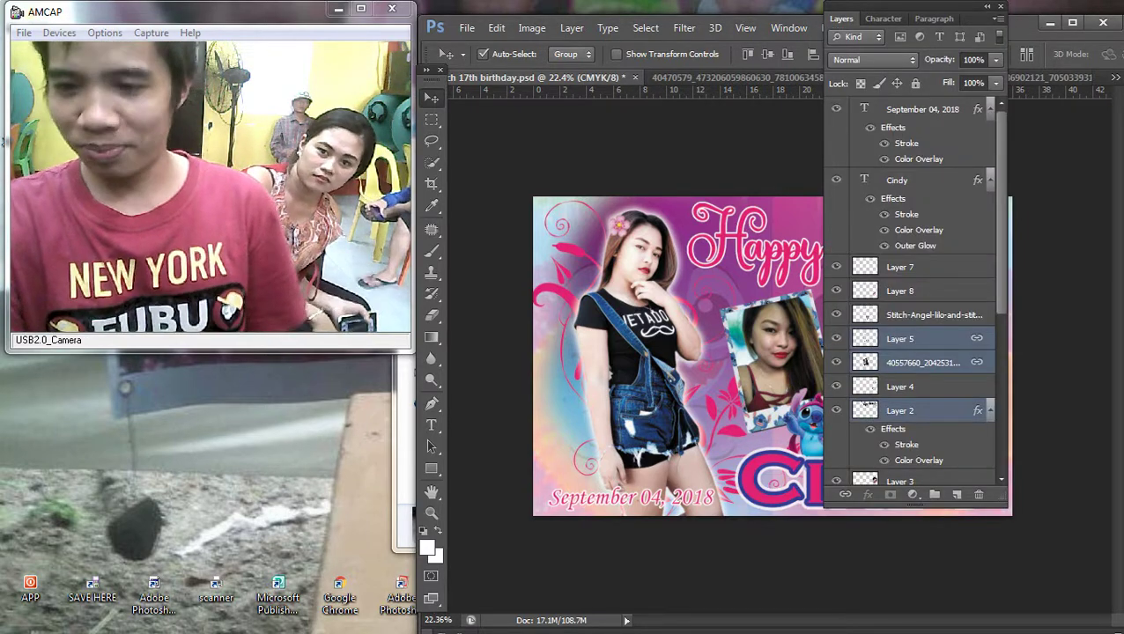
click(923, 361)
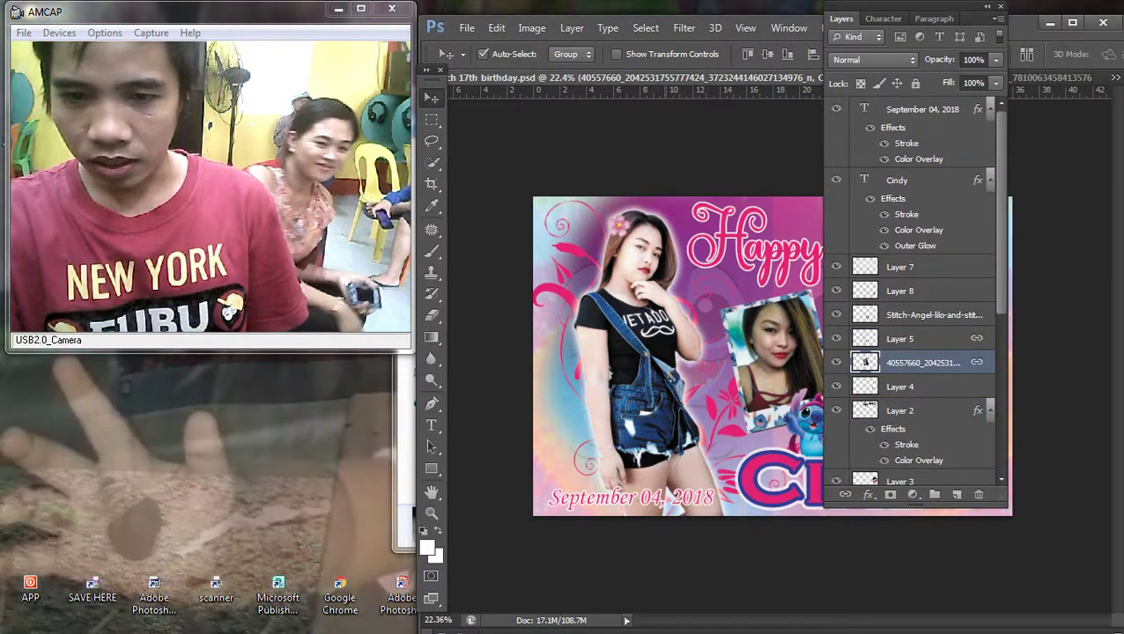
Step: Zoom in and drag the faint wallpaper pattern to a new position, then select Layer 9 copy
right_click(668, 206)
click(709, 218)
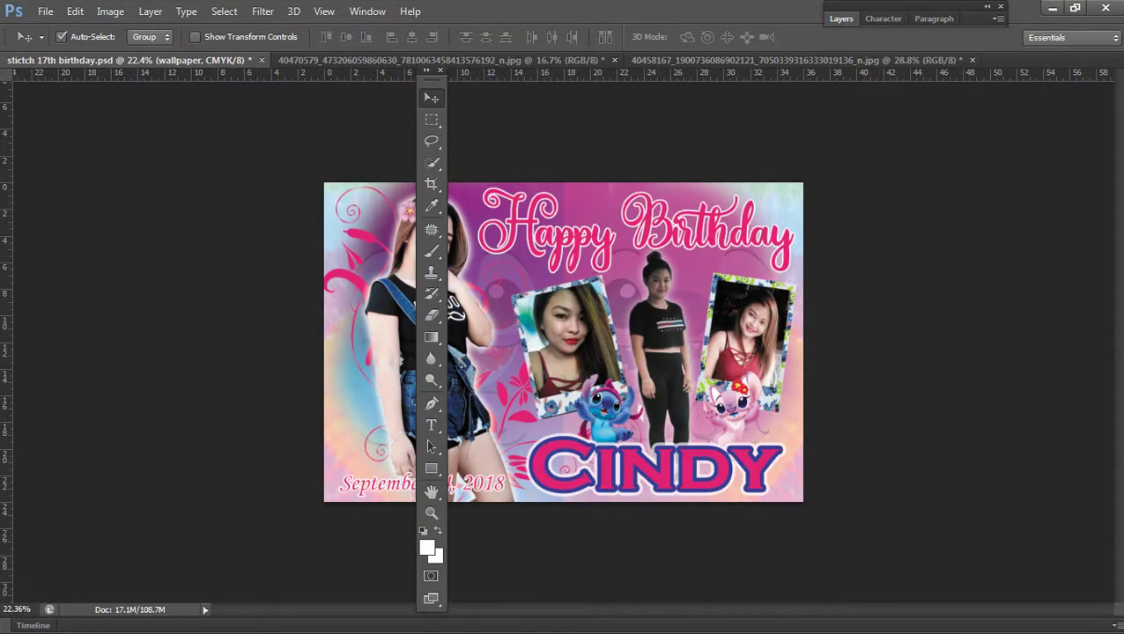
key(ctrl+plus)
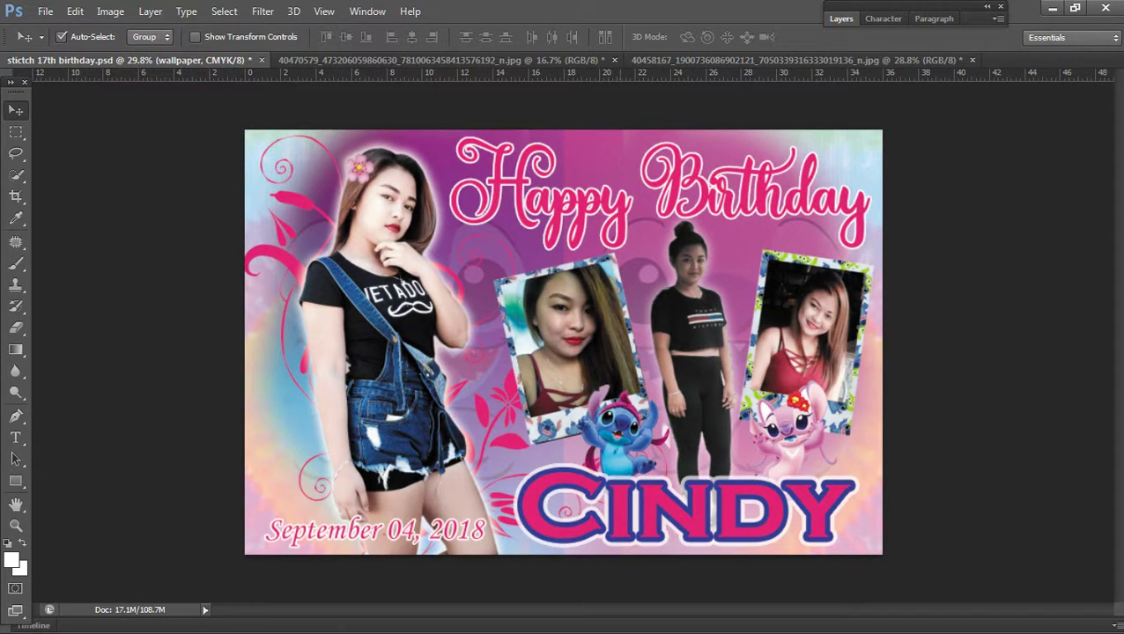
drag(634, 140, 627, 112)
scroll(563, 342, down, 2)
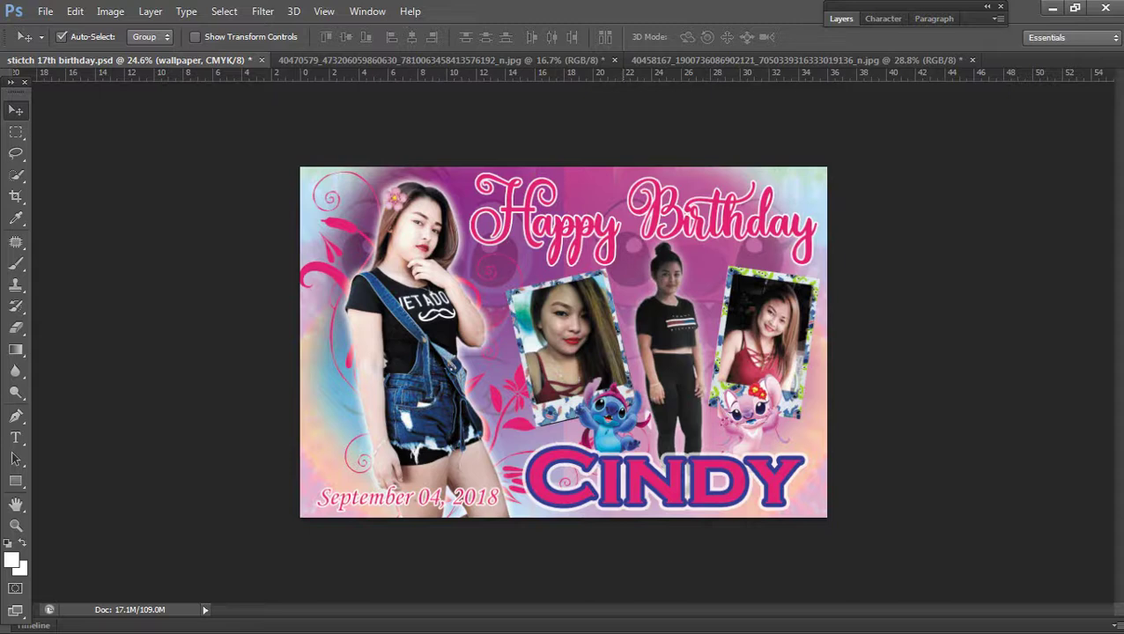
scroll(563, 341, up, 2)
right_click(820, 143)
click(850, 151)
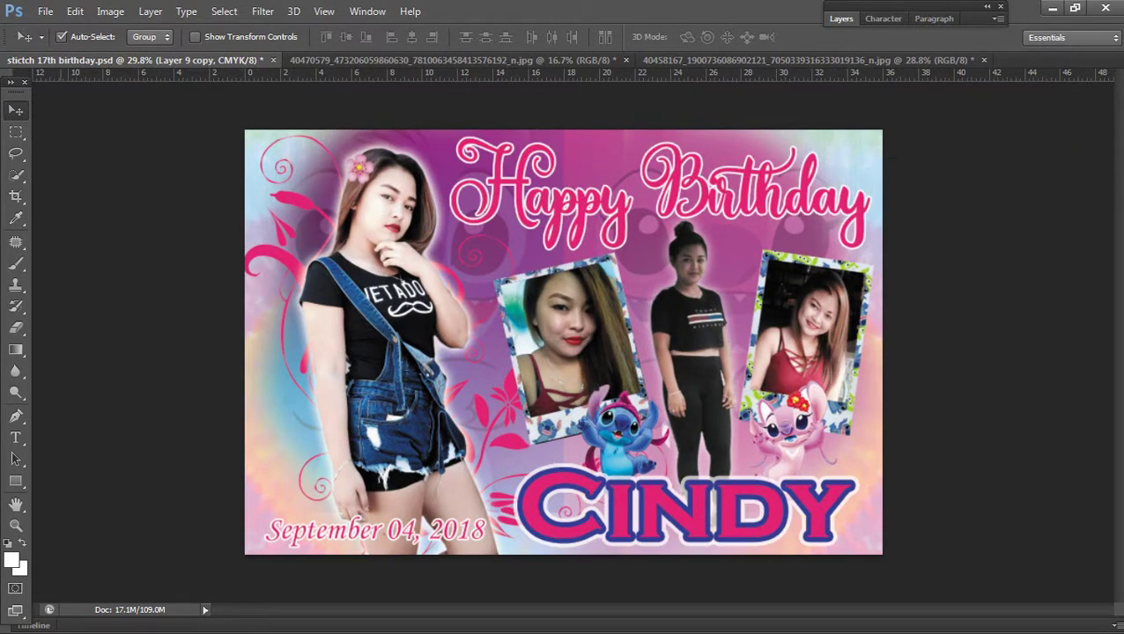
Step: Dismiss the History Brush canvas-size error, return to Layer 9, and erase with a large Eraser
key(y)
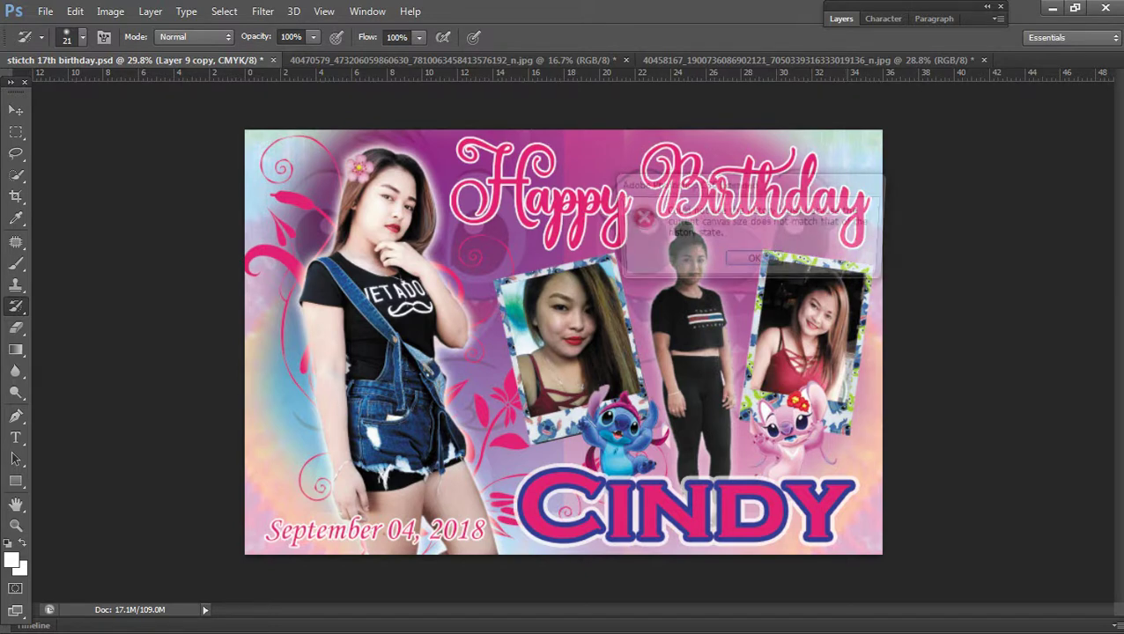
key(Return)
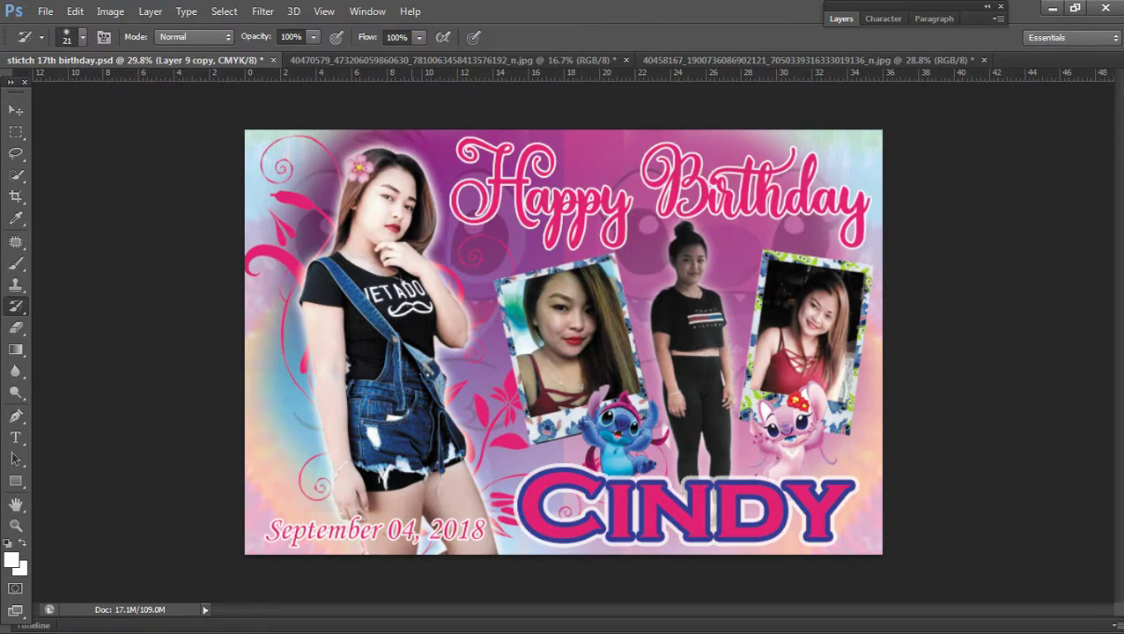
key(v)
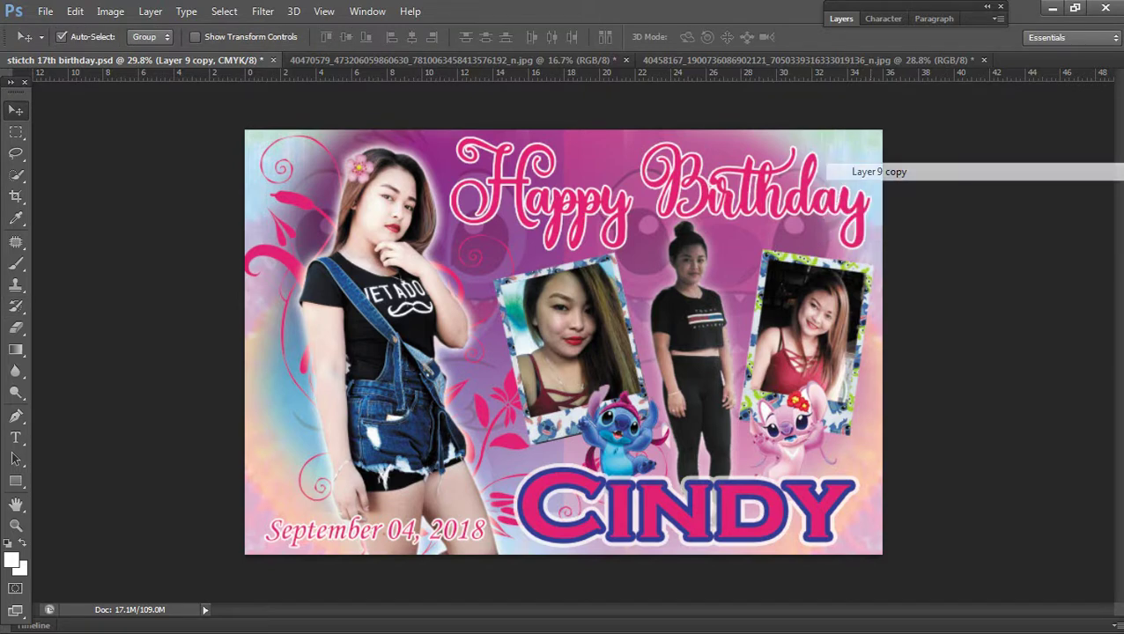
key(e)
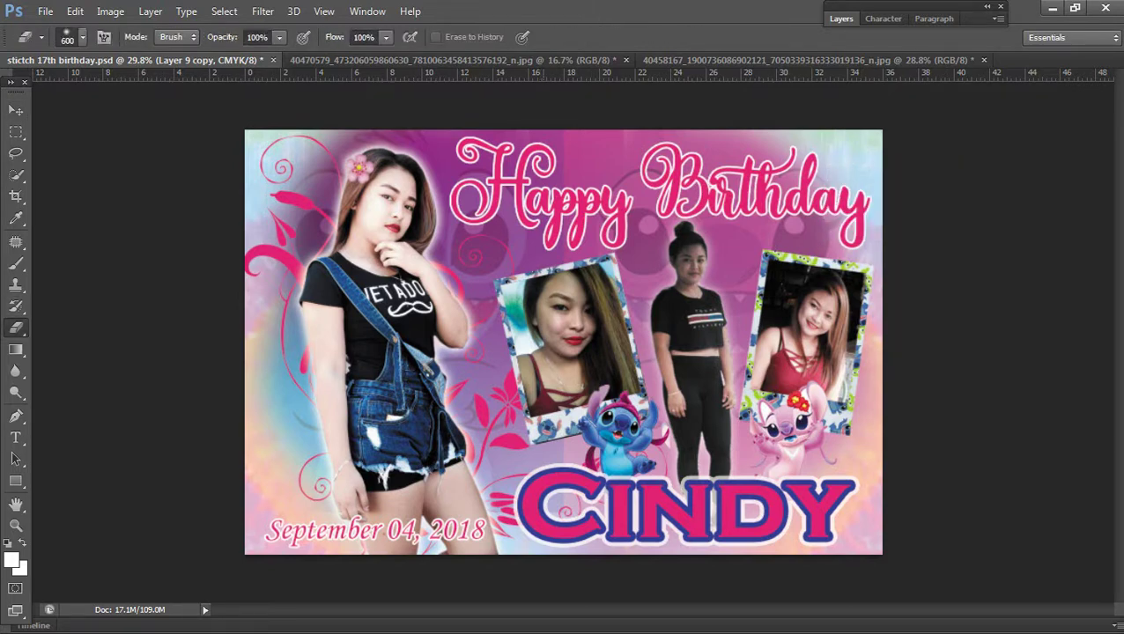
key(v)
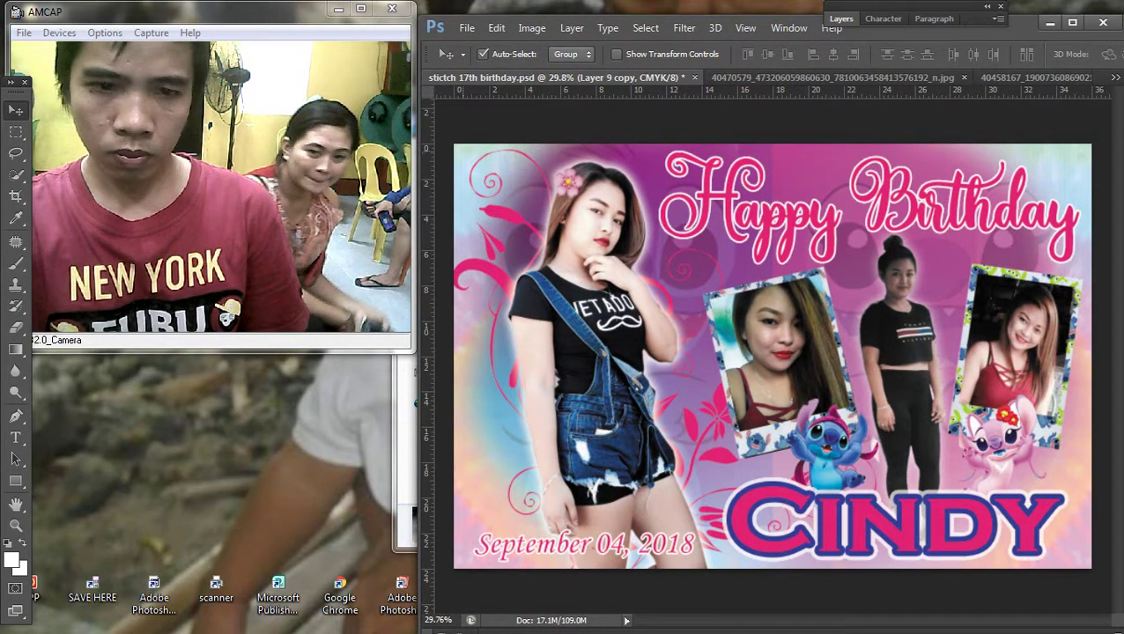
key(ctrl+z)
key(e)
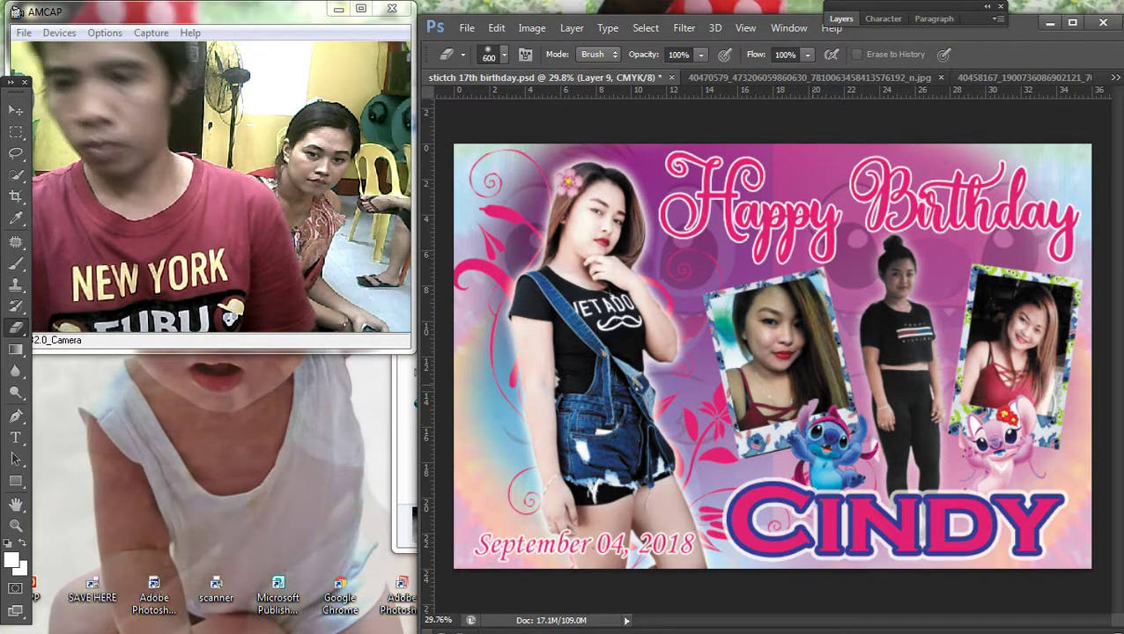
key(ctrl+minus)
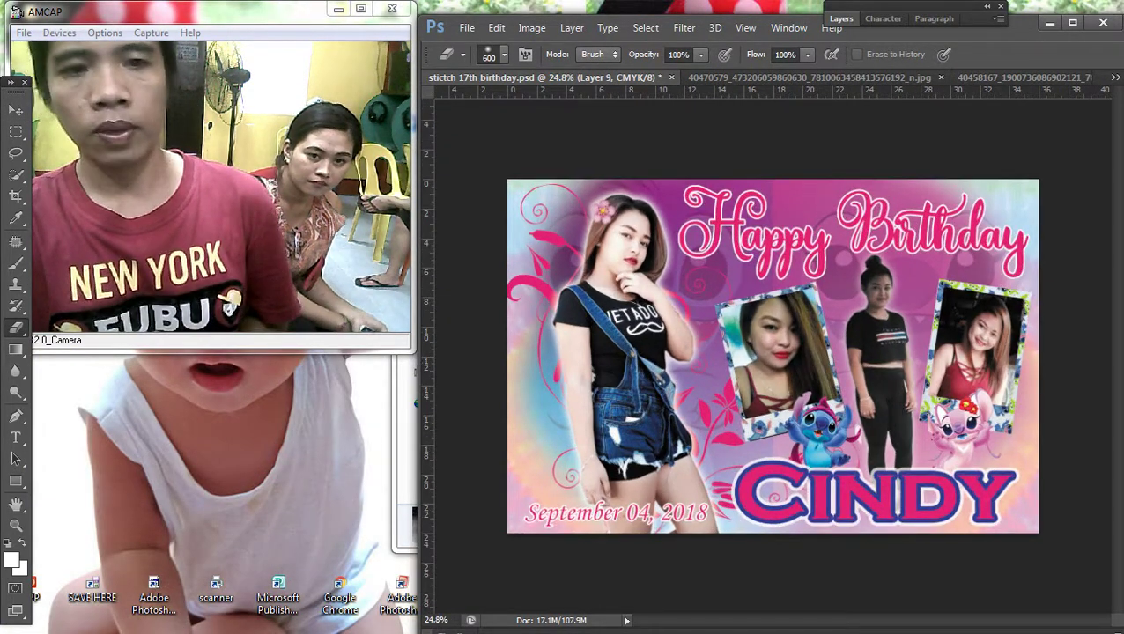
Step: Select the wallpaper layer, Layer 9, in the Layers panel
key(v)
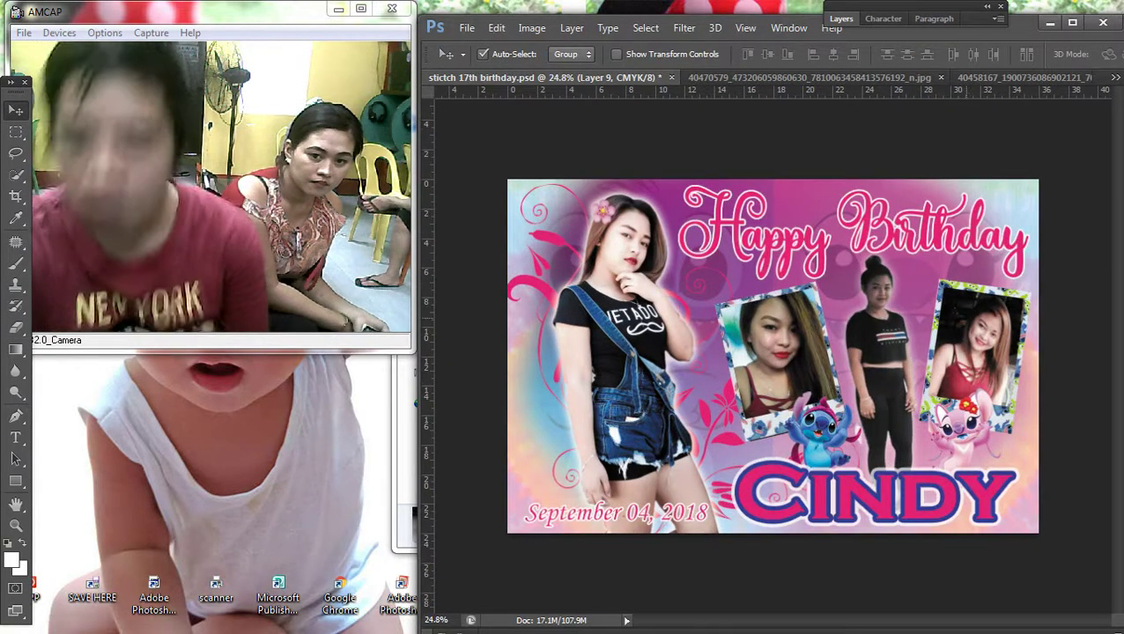
right_click(824, 271)
click(867, 280)
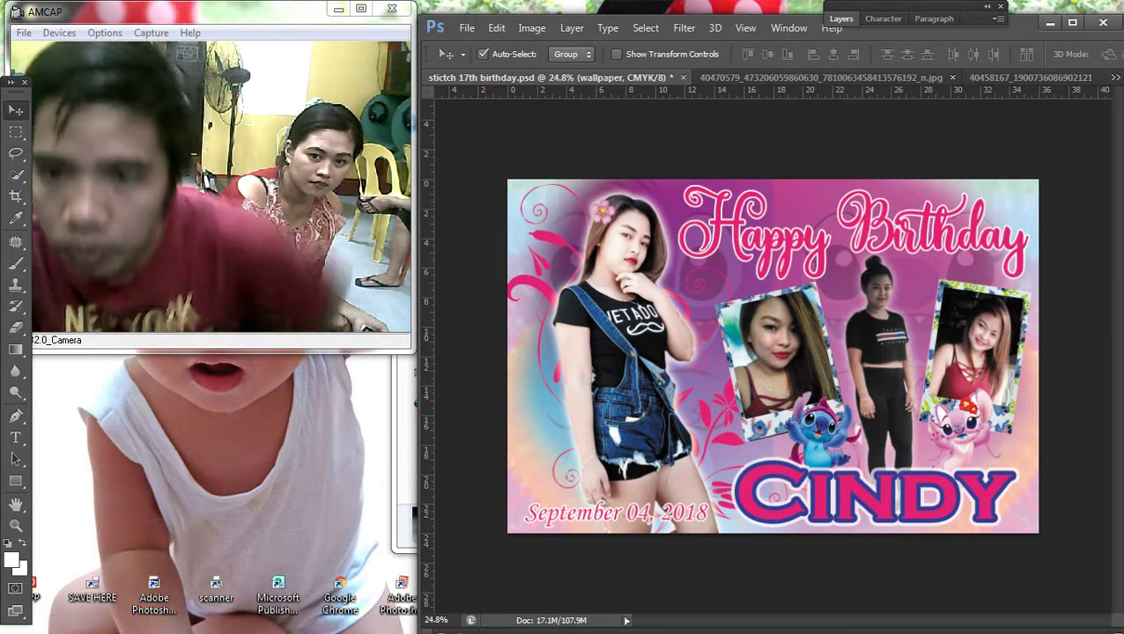
key(F7)
right_click(727, 275)
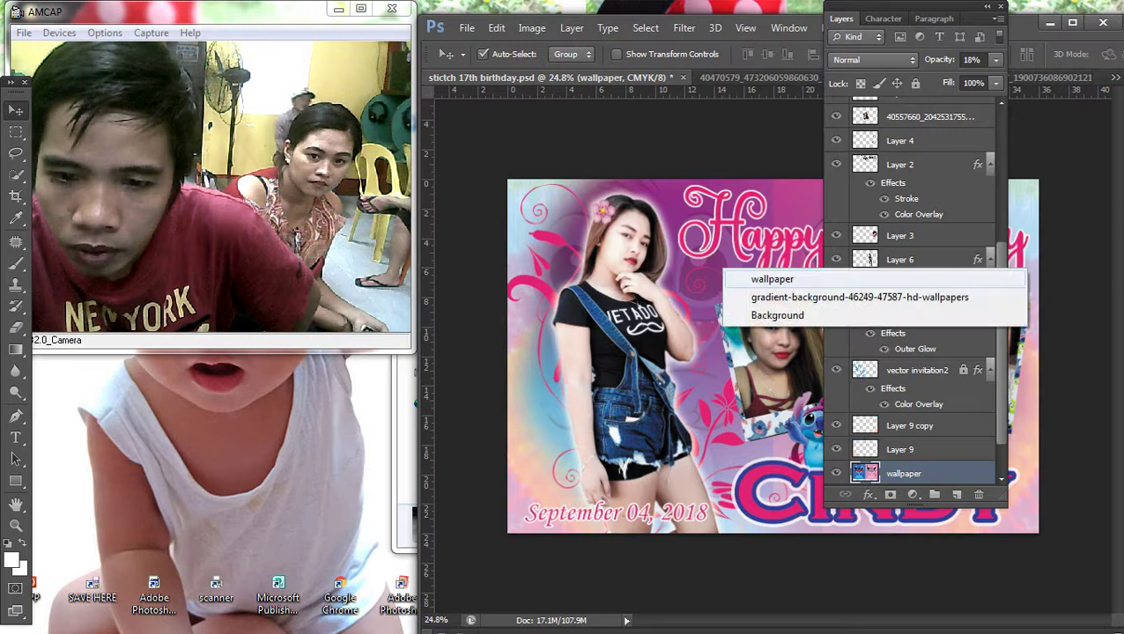
click(752, 279)
click(899, 449)
Step: Set the wallpaper layer's opacity to 17% and fit the design on screen
double_click(942, 473)
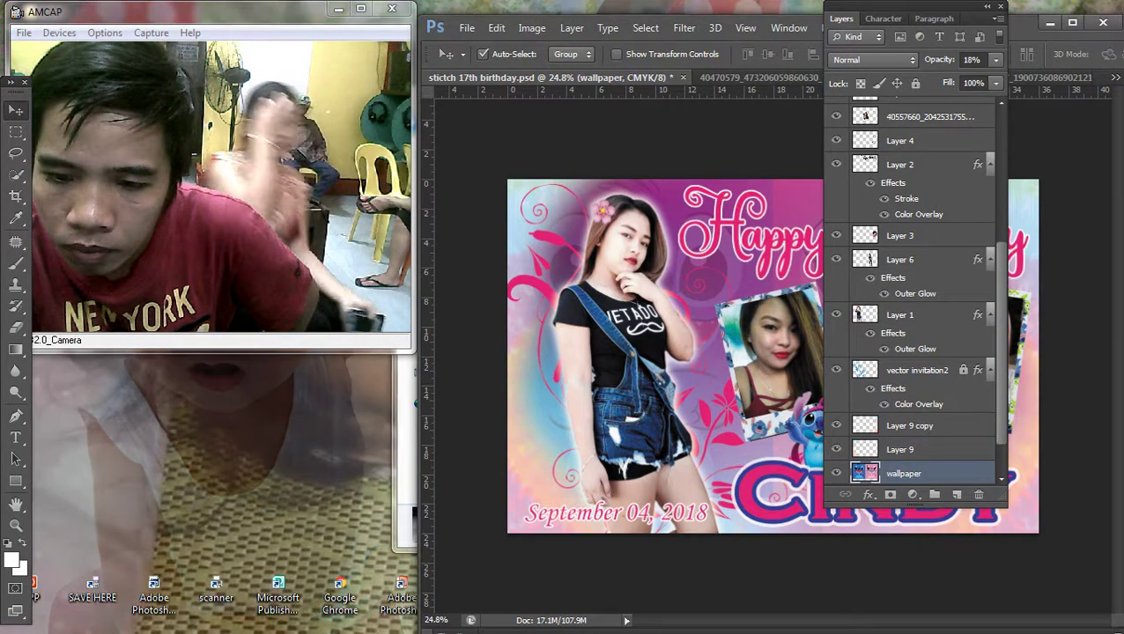
drag(894, 447, 900, 447)
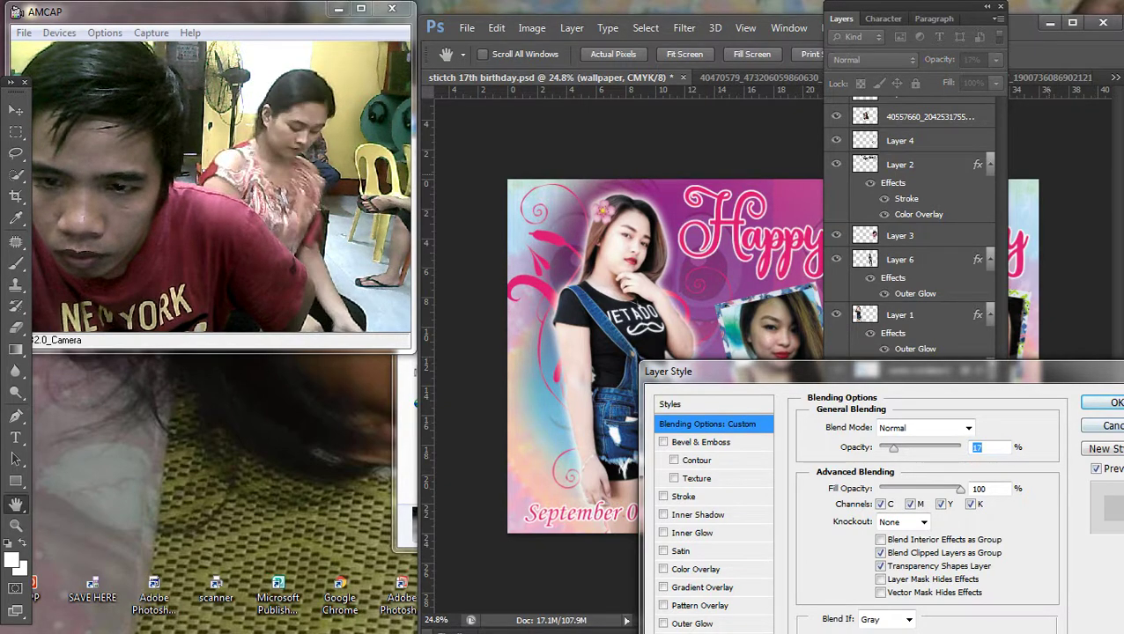
key(Return)
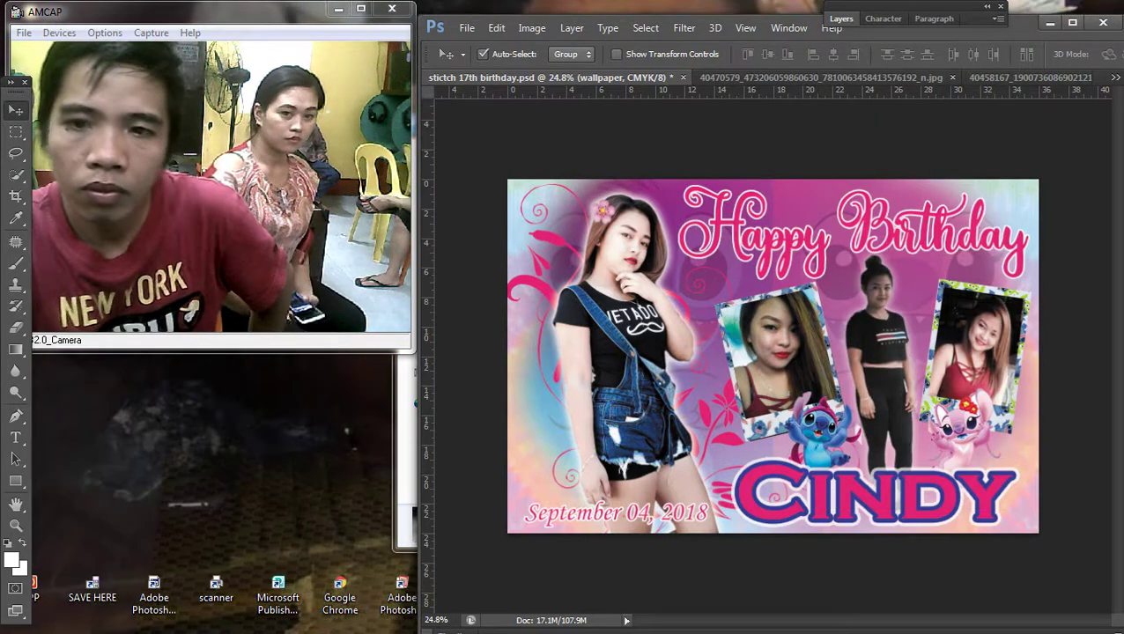
key(F7)
key(ctrl+0)
Step: Reselect Layer 9 and maximize the Photoshop window to fill the screen
right_click(822, 244)
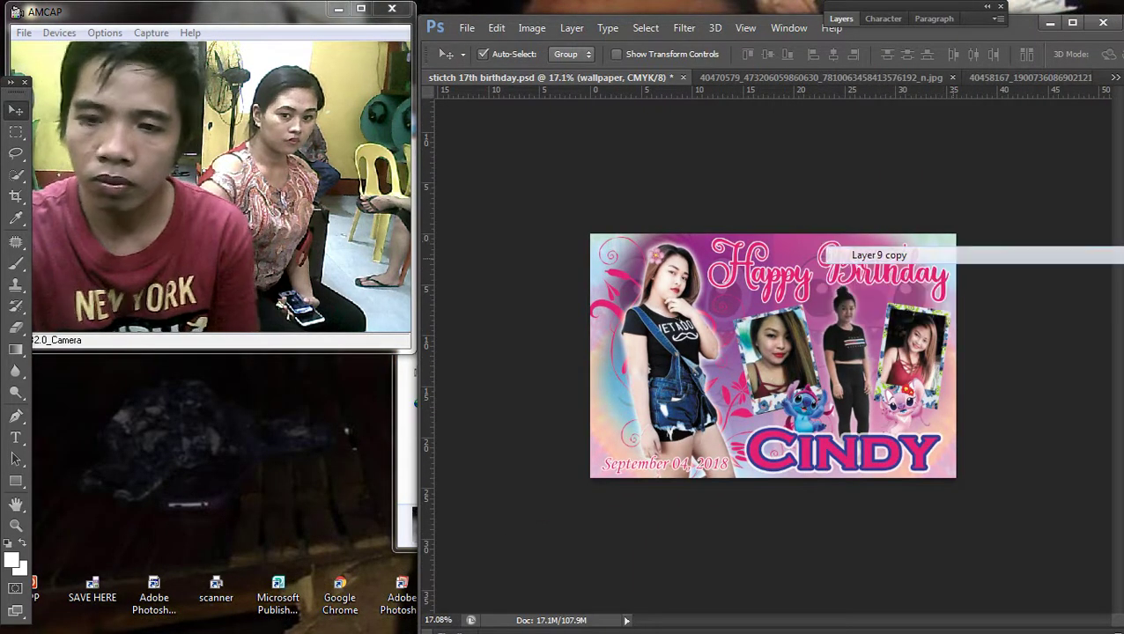
click(854, 255)
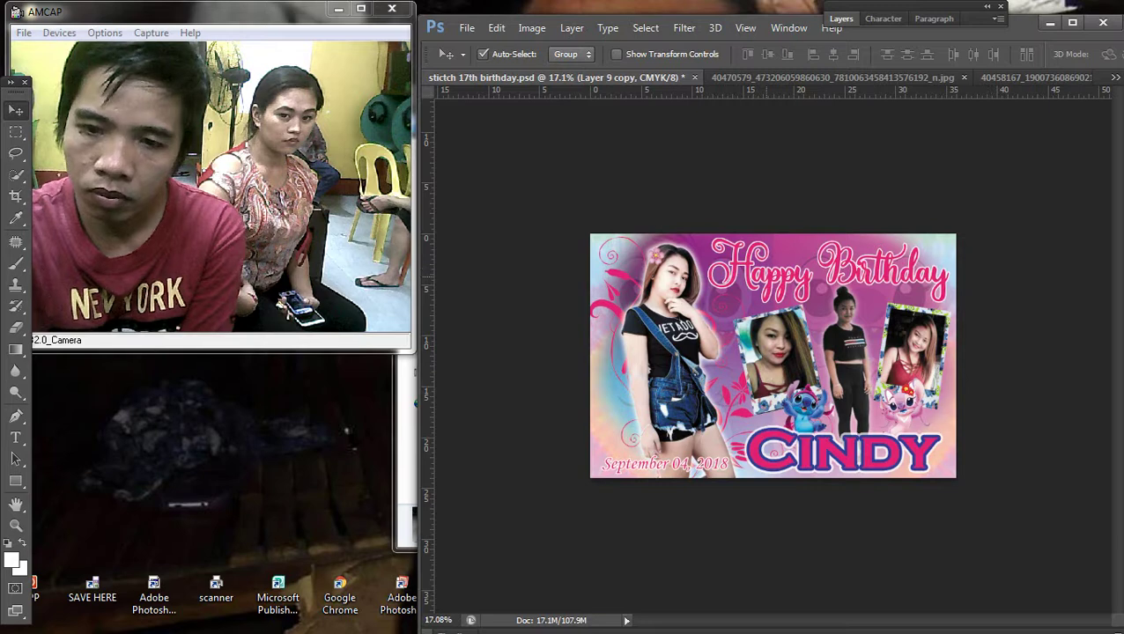
right_click(592, 253)
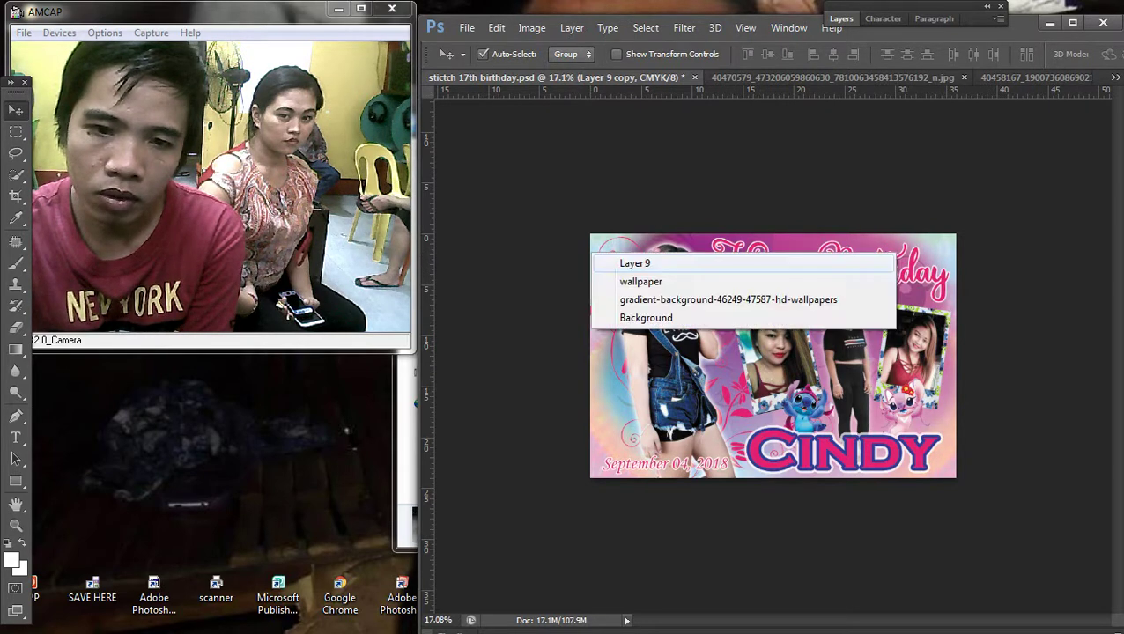
click(634, 263)
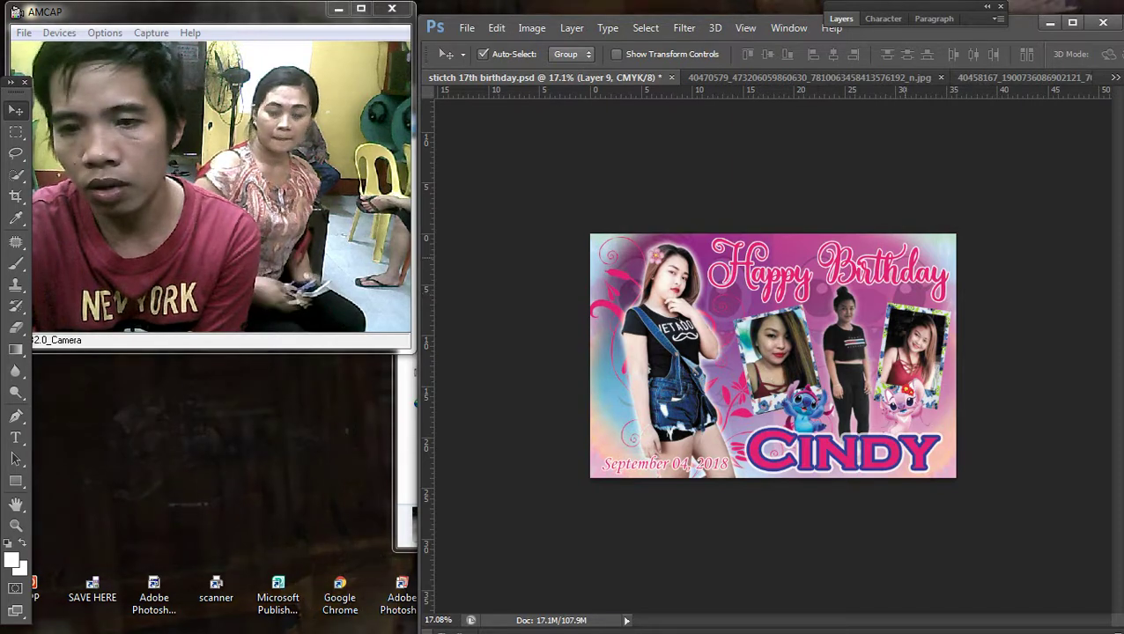
key(super+Up)
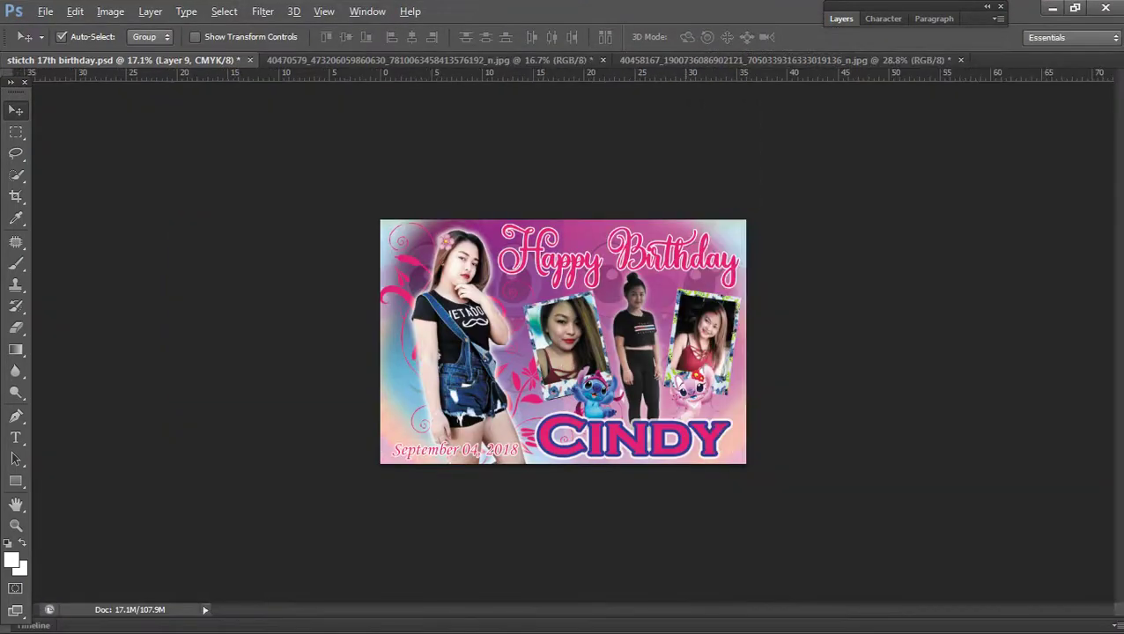
Step: Enlarge the Outer Glow size in Layer 6's layer style
key(ctrl+plus)
scroll(563, 342, up, 2)
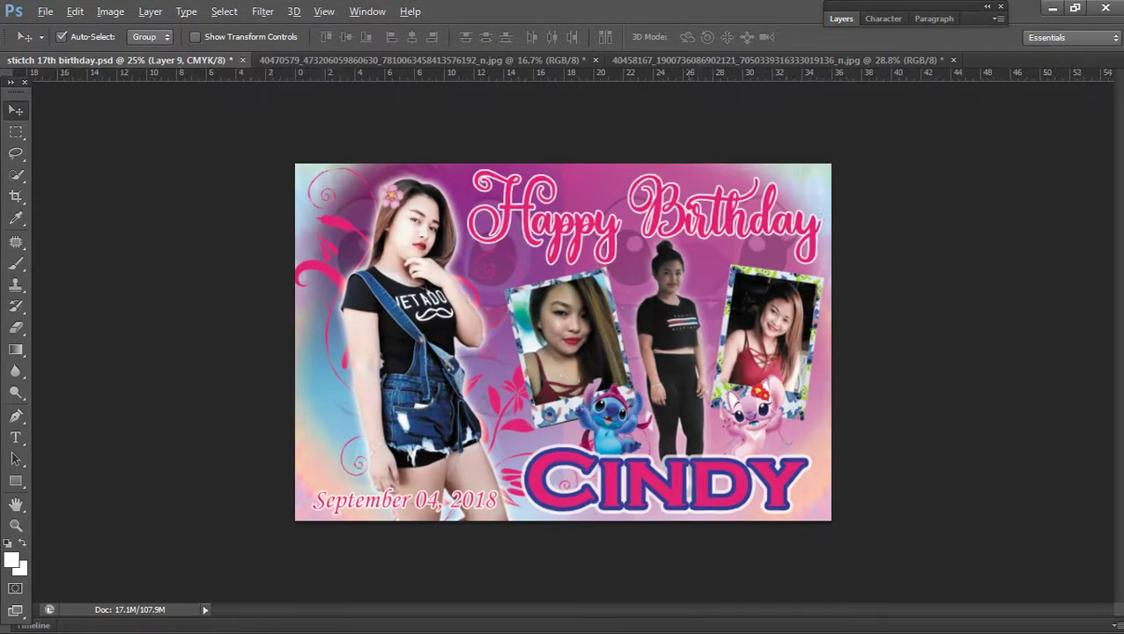
right_click(692, 317)
key(F7)
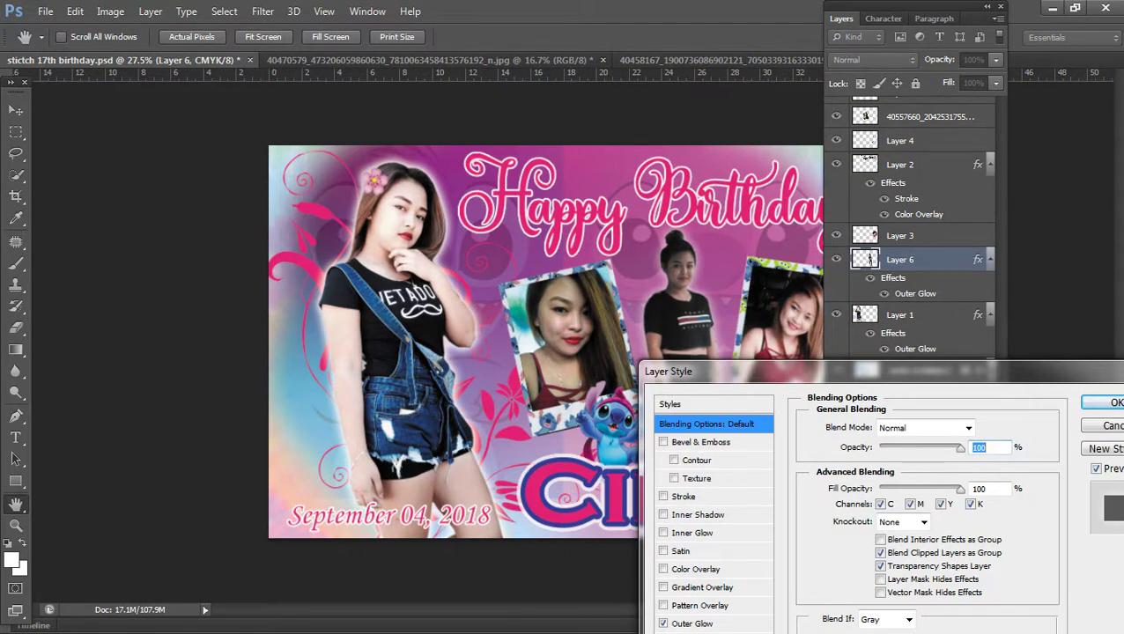
click(692, 623)
mouse_move(887, 569)
mouse_down()
mouse_move(904, 569)
mouse_move(895, 569)
mouse_up()
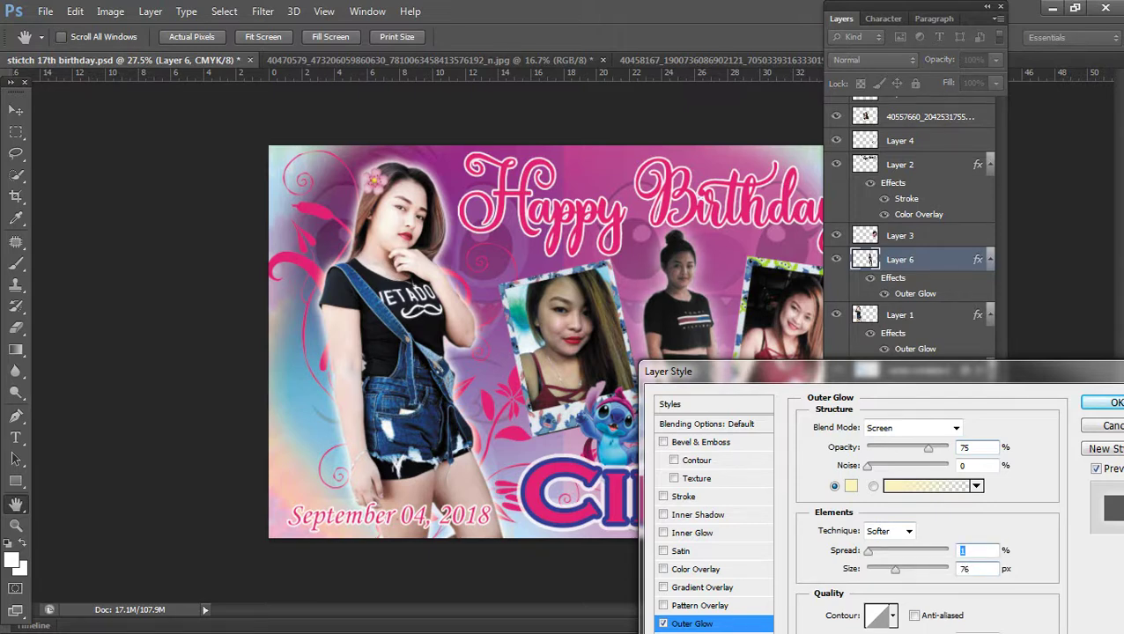
key(Return)
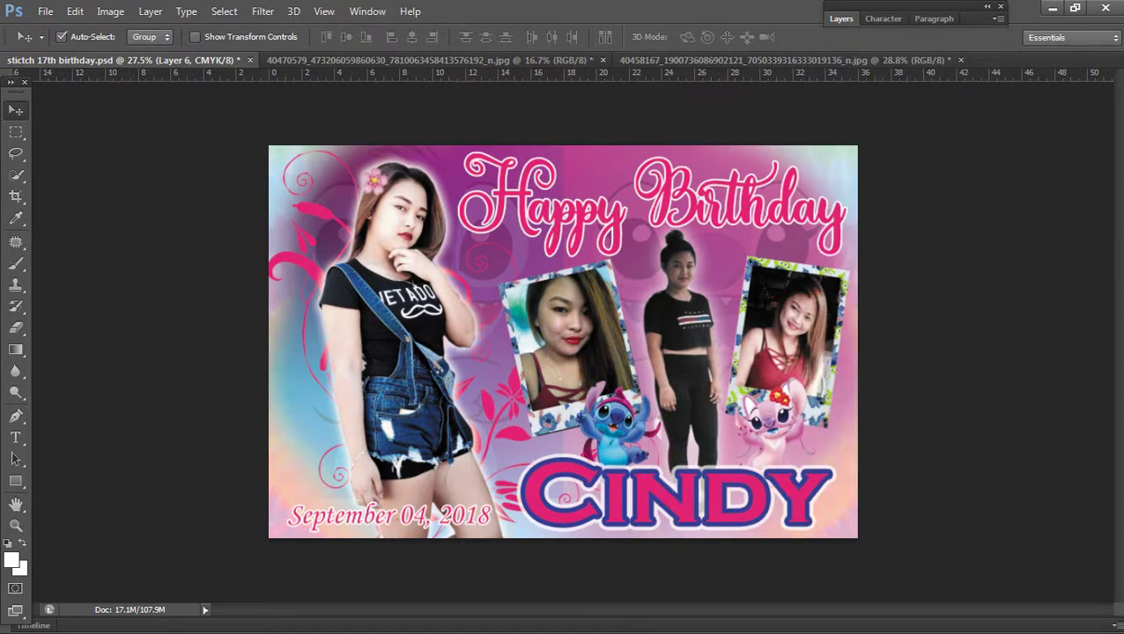
Step: Apply a slight Color Balance tweak and a gentle midtone-darkening Curves adjustment to the tarpaulin
key(ctrl+0)
key(ctrl+b)
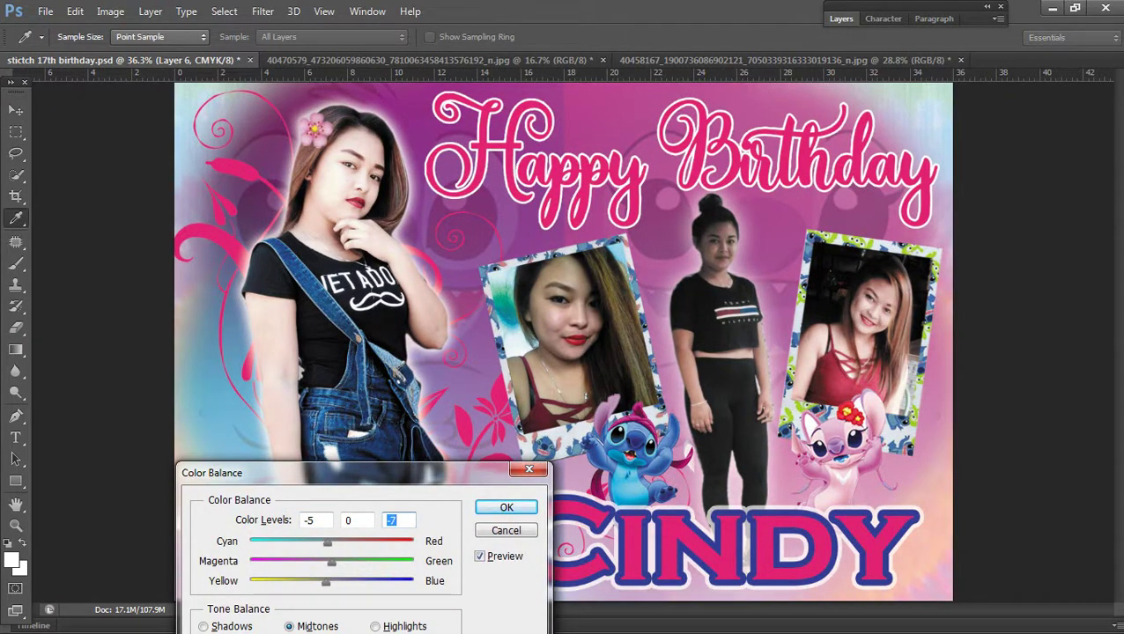
key(Return)
key(ctrl+minus)
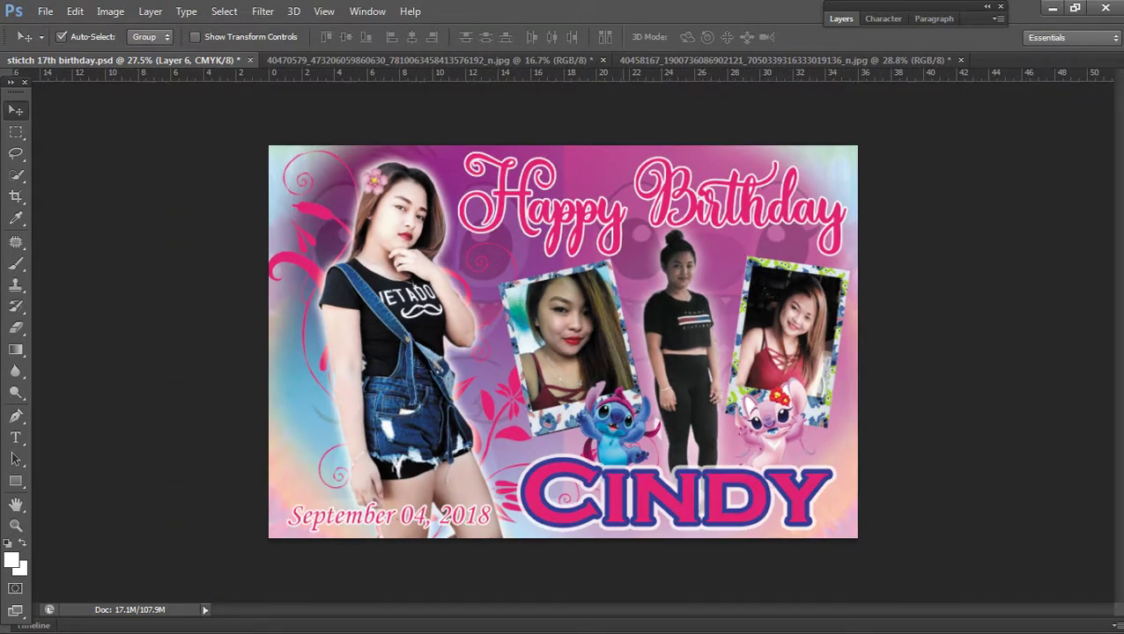
key(ctrl+m)
mouse_move(329, 323)
mouse_down()
mouse_move(320, 308)
mouse_move(328, 323)
mouse_up()
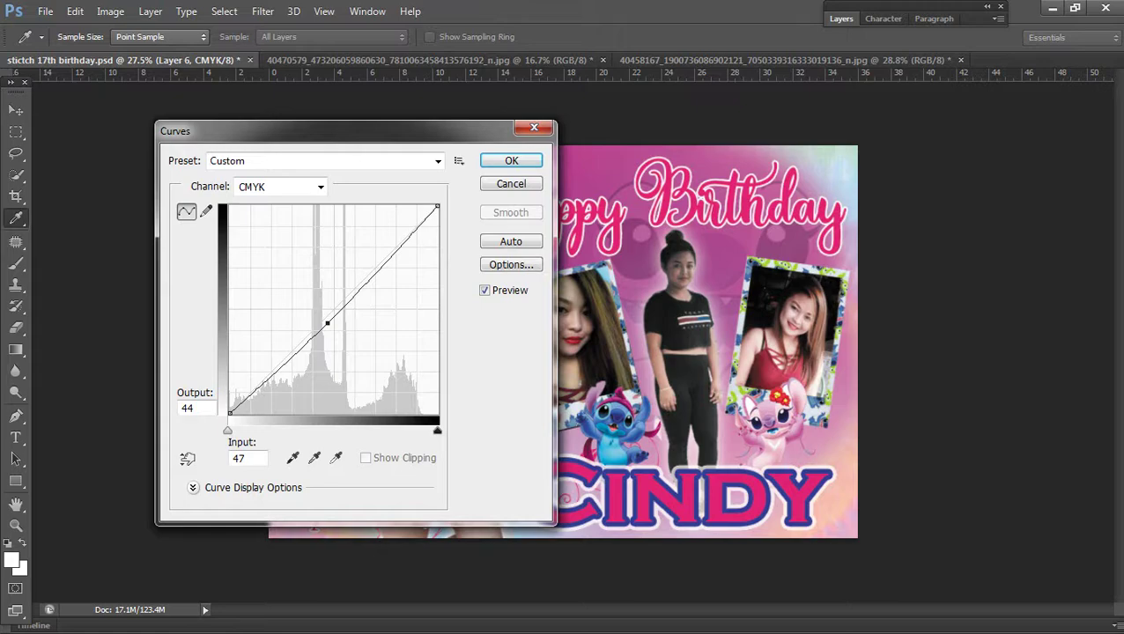
click(510, 160)
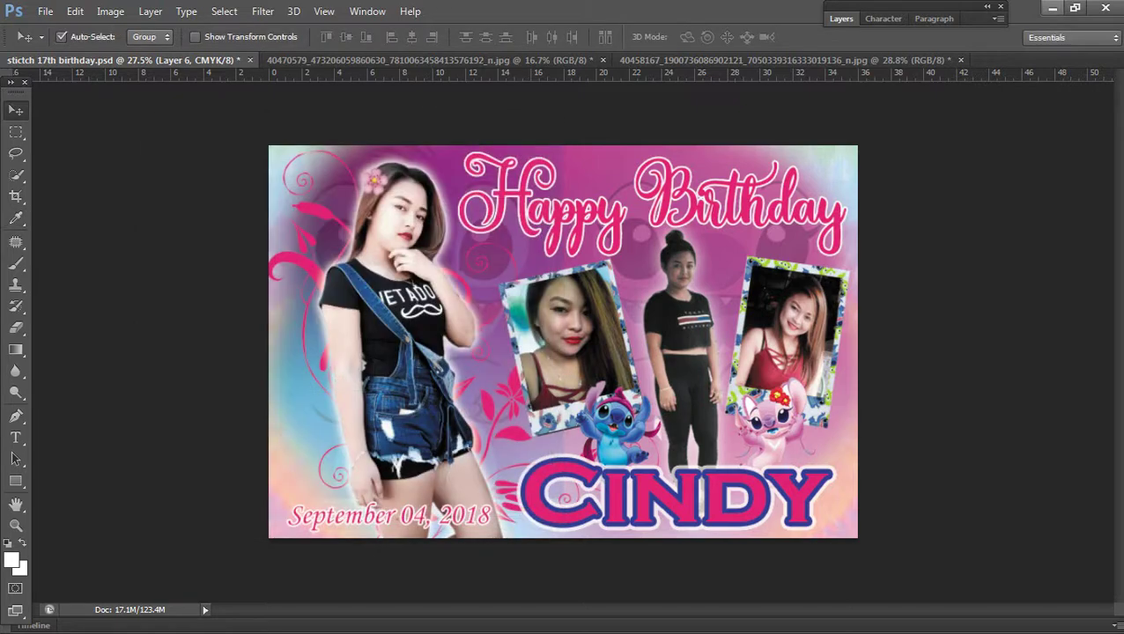
Step: Save the tarpaulin document as its PSD
scroll(773, 356, down, 2)
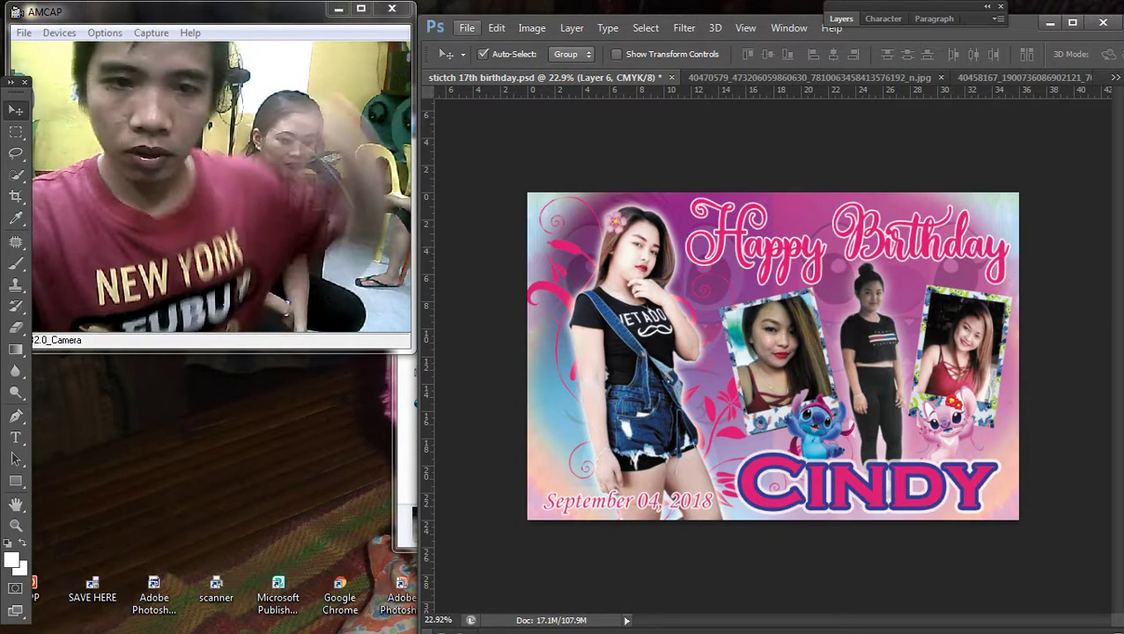
click(467, 27)
click(479, 209)
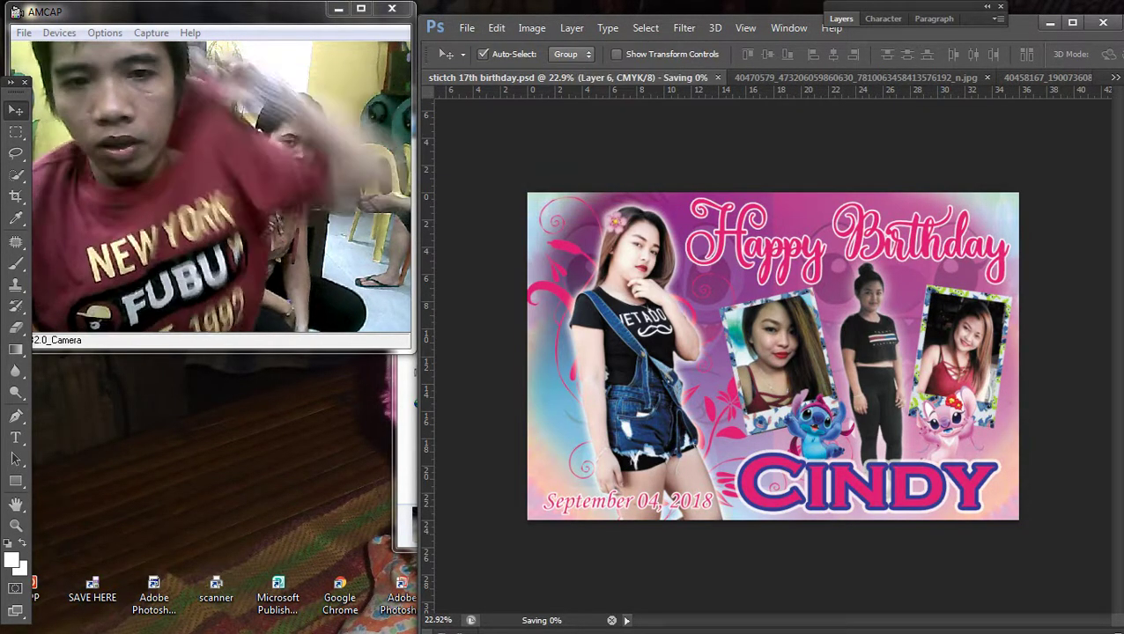
Step: Save a JPEG copy named 'stictch 17th birthday.jpg', dismissing the background-saving error
click(466, 28)
click(489, 226)
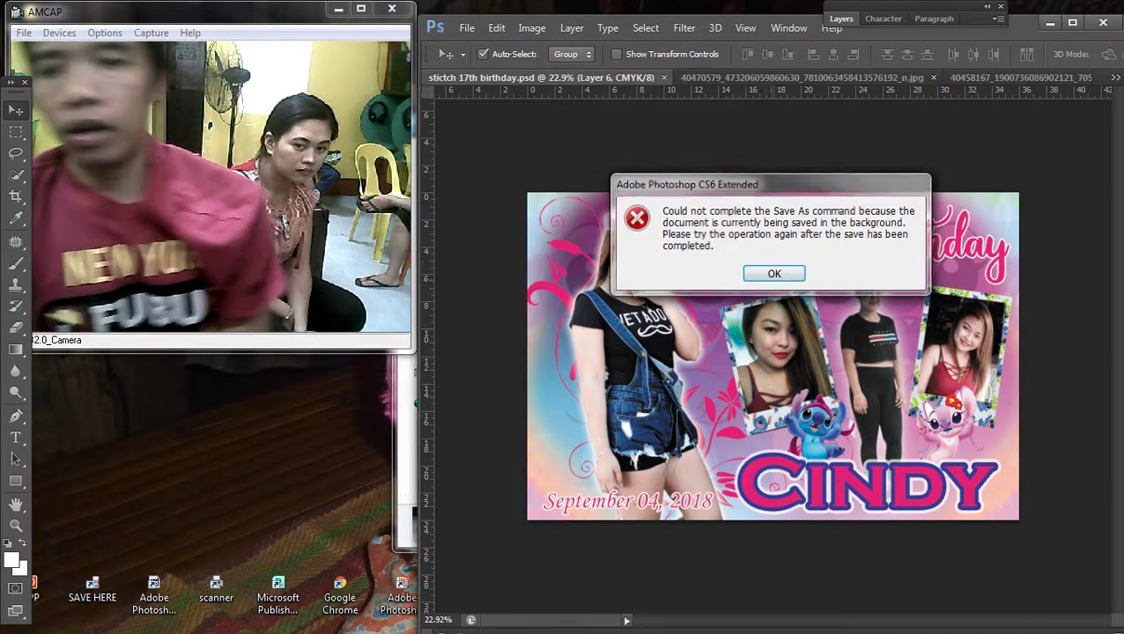
click(781, 270)
click(467, 27)
click(488, 225)
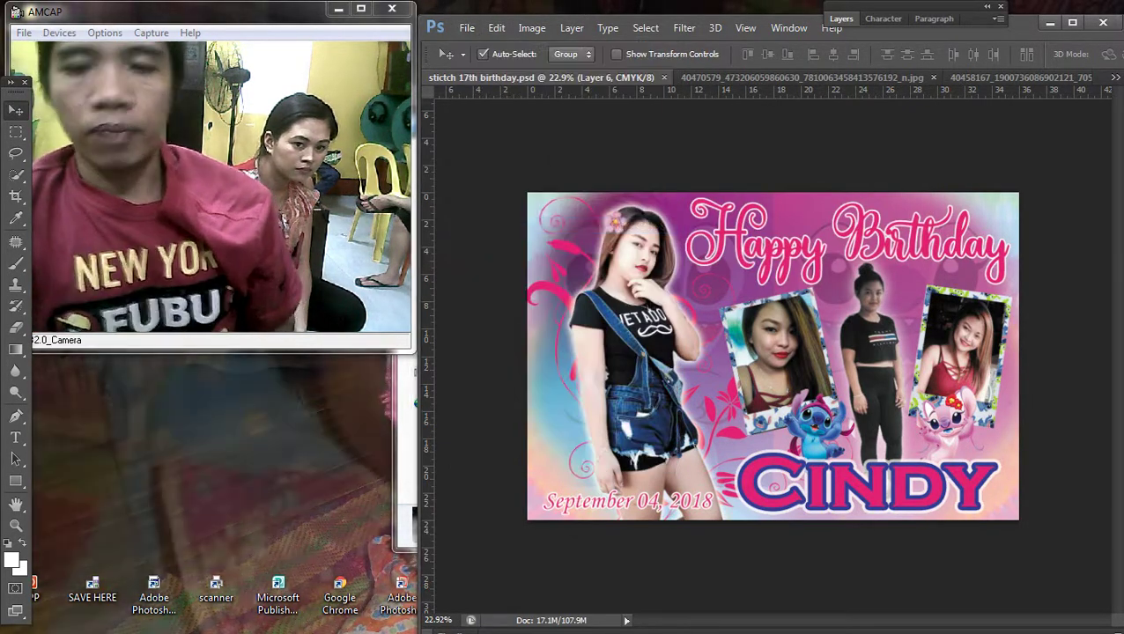
click(813, 361)
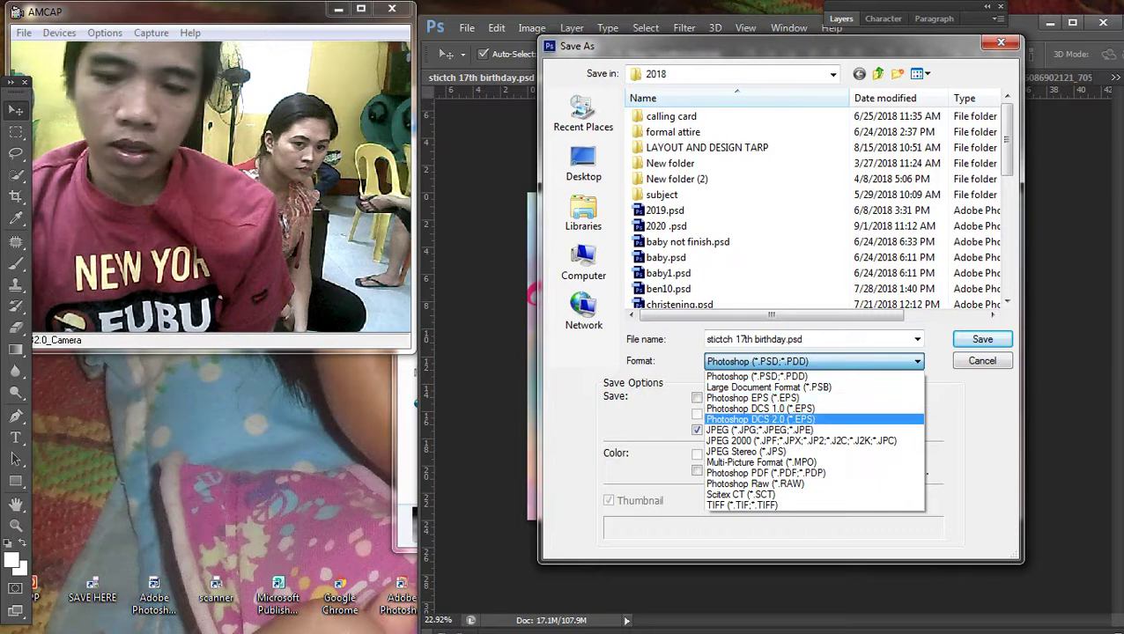
click(766, 429)
key(Return)
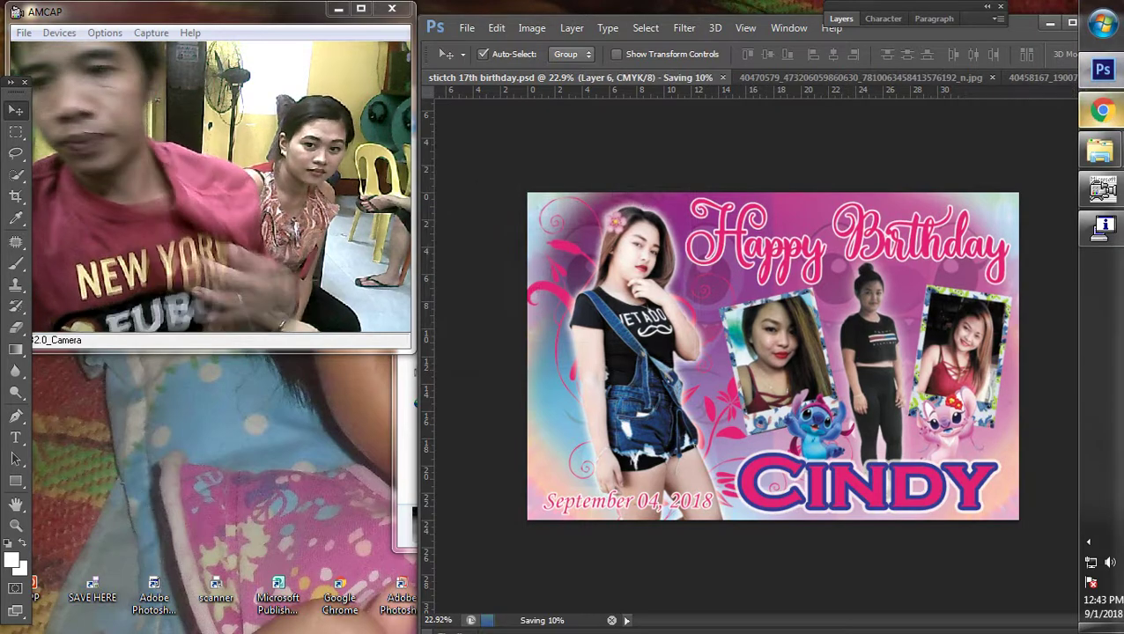
click(1101, 110)
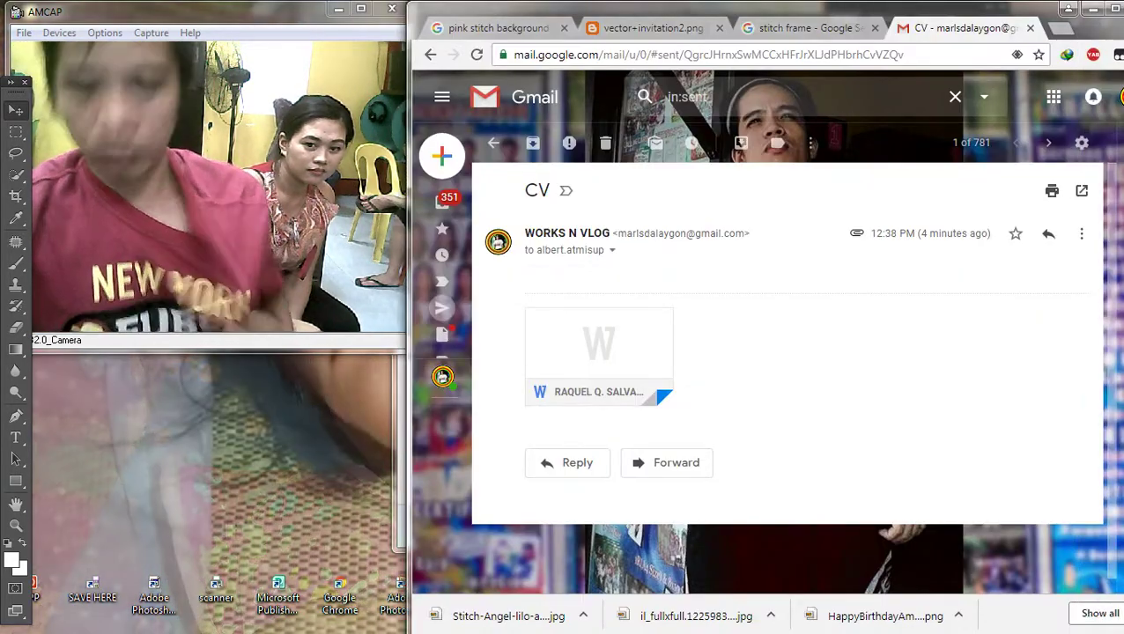
Step: Show the desktop and open the Computer window from the Start menu
key(super+d)
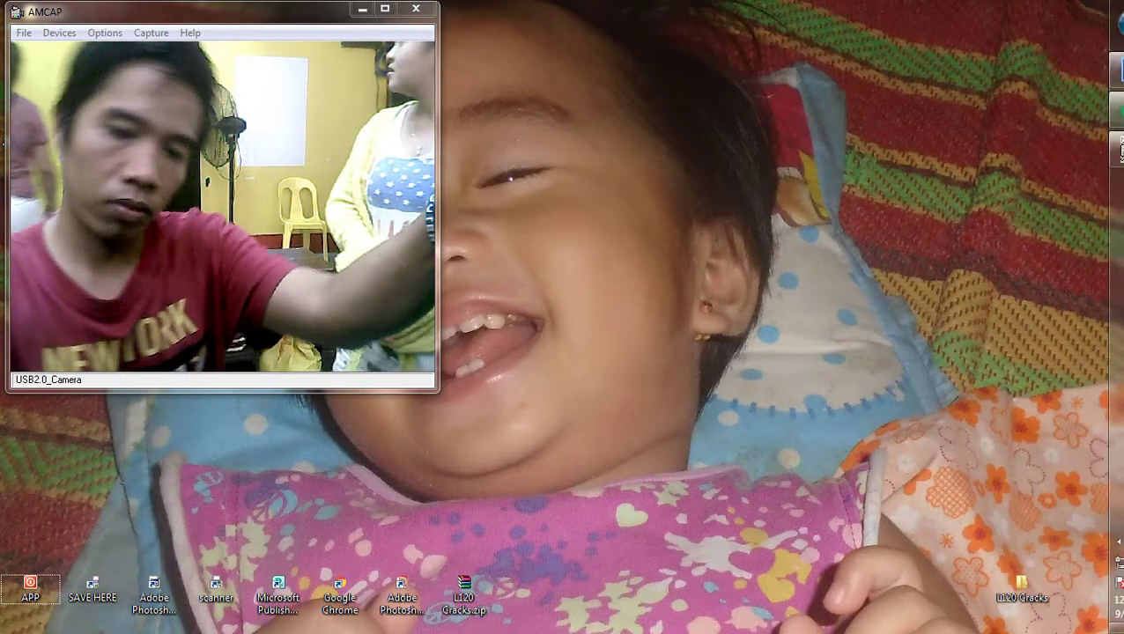
click(1098, 24)
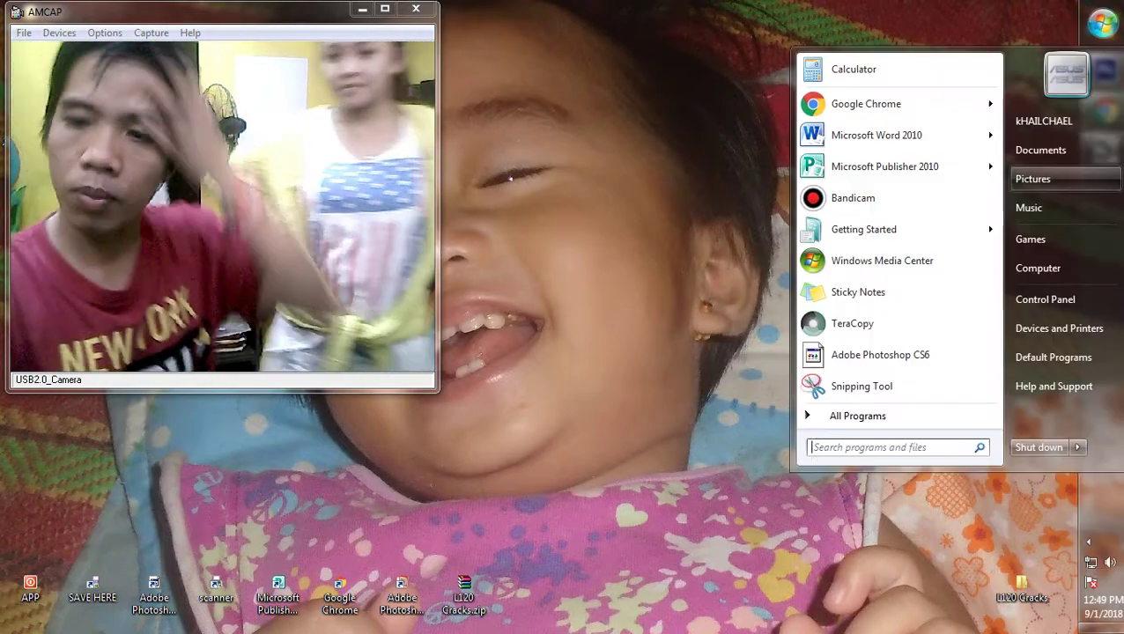
click(969, 268)
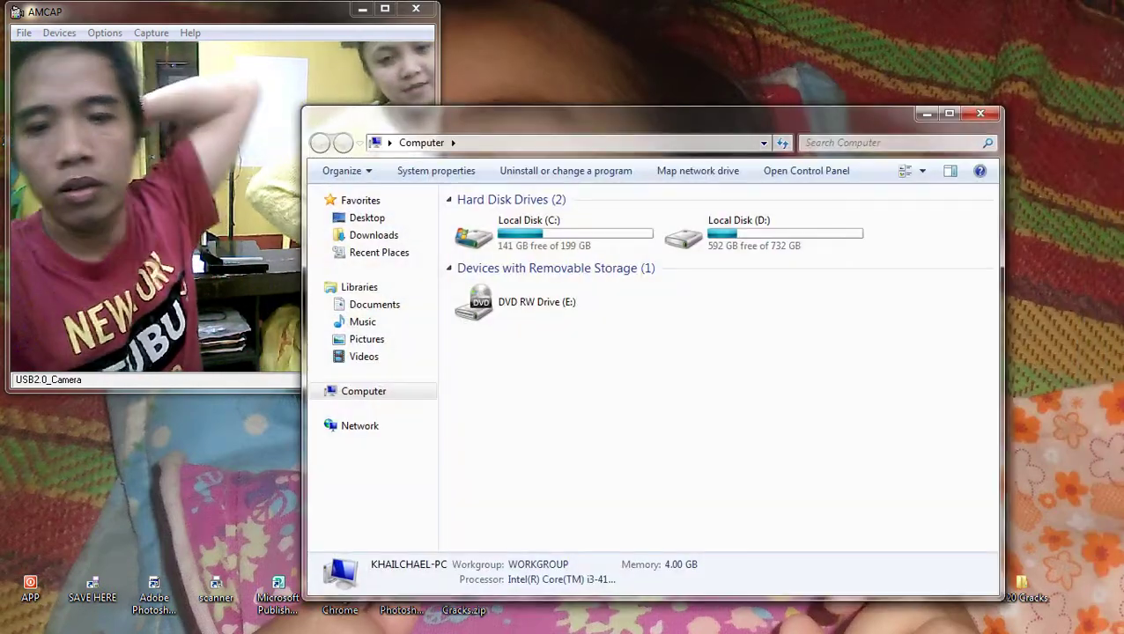
Step: Navigate to D:\DOCUMENTS\Resume in Windows Explorer
drag(652, 113, 794, 16)
click(880, 132)
double_click(880, 132)
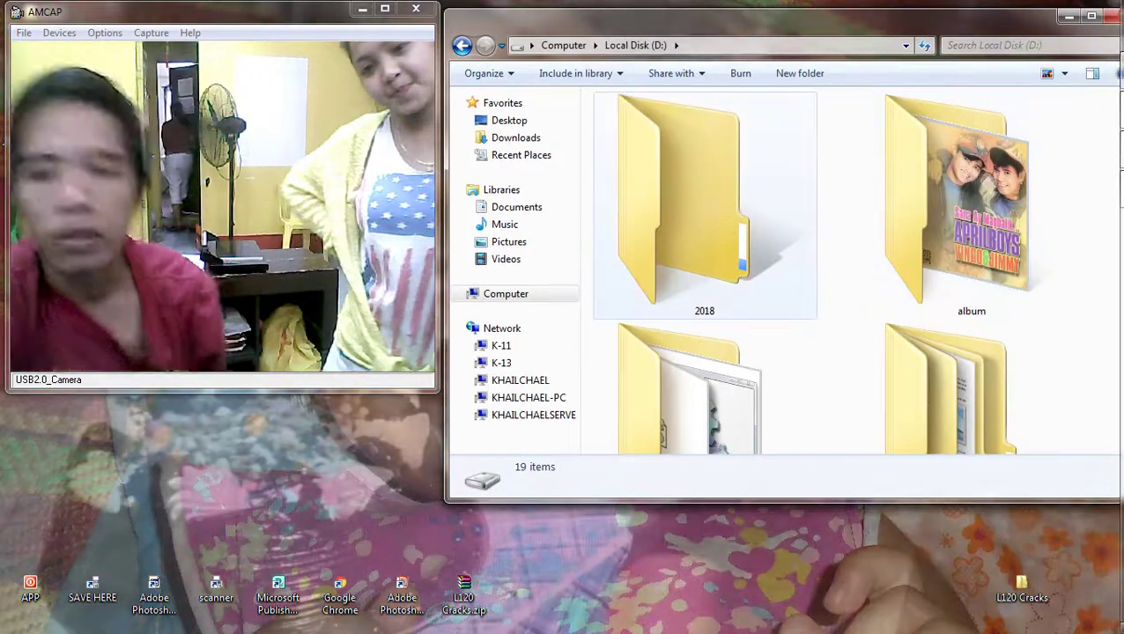
double_click(946, 379)
click(630, 138)
double_click(629, 155)
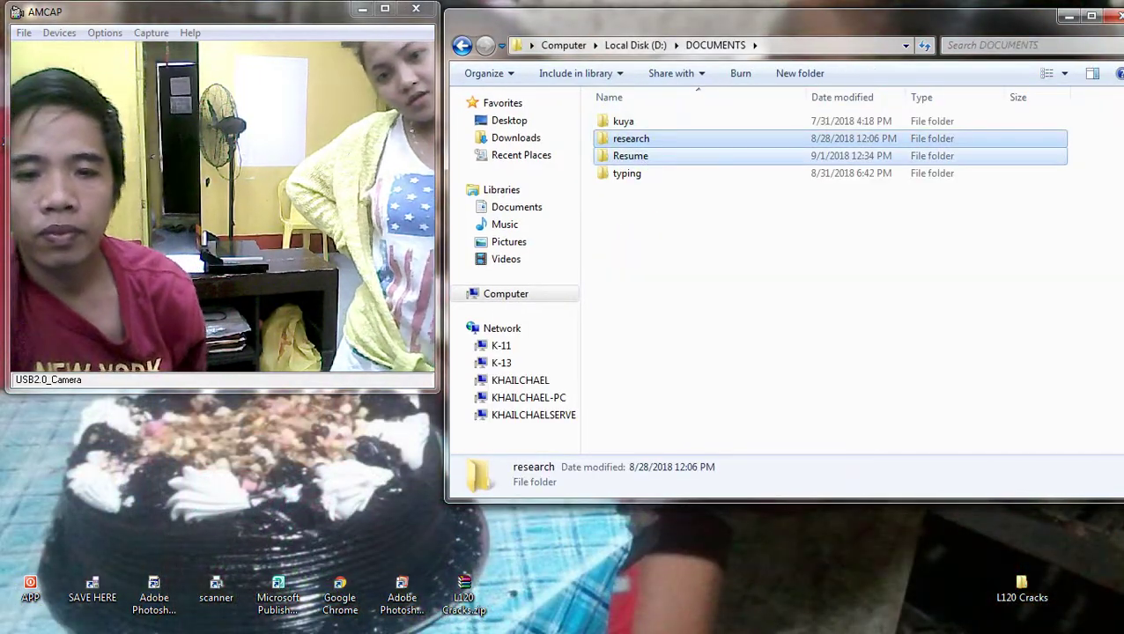
Step: Search the Resume folder for résumés by an applicant's name, then clear the search
click(1021, 45)
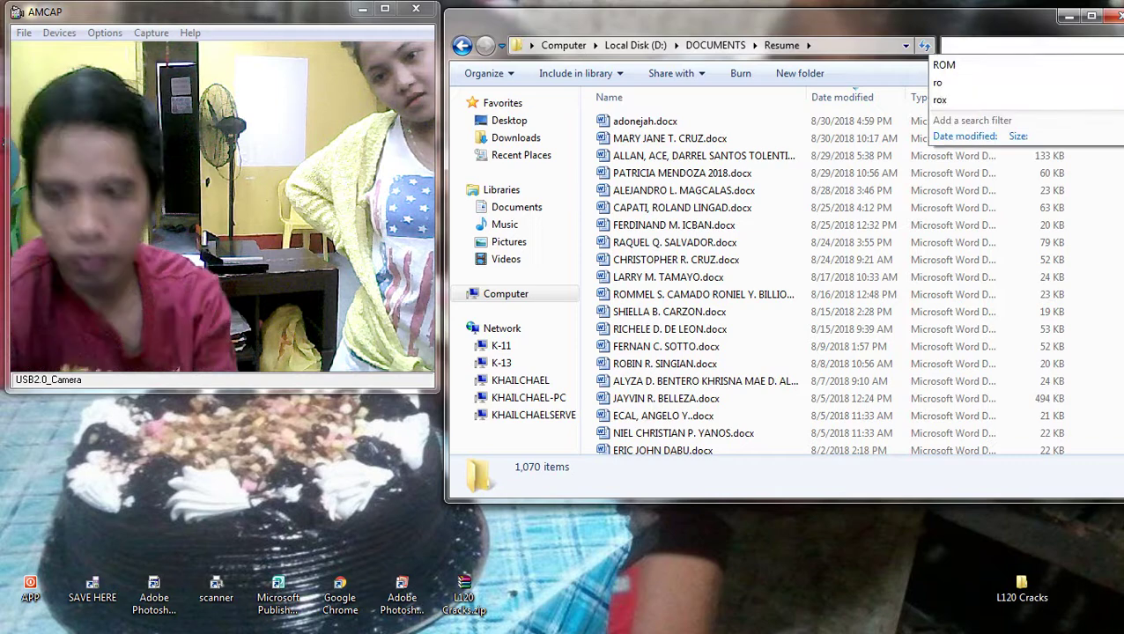
text(marie)
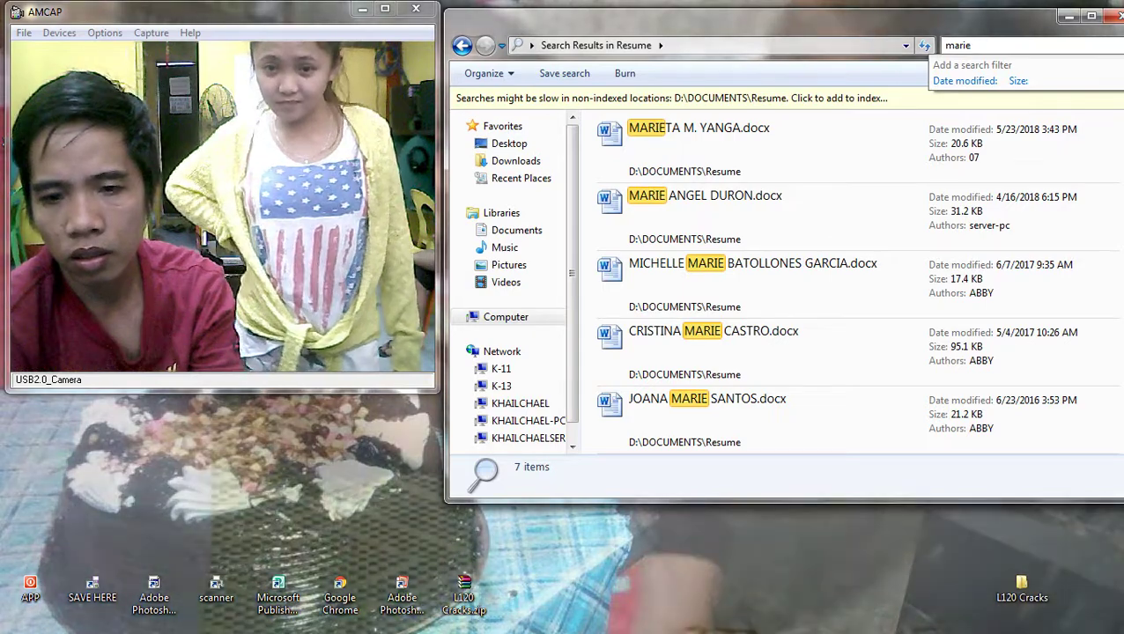
text(j)
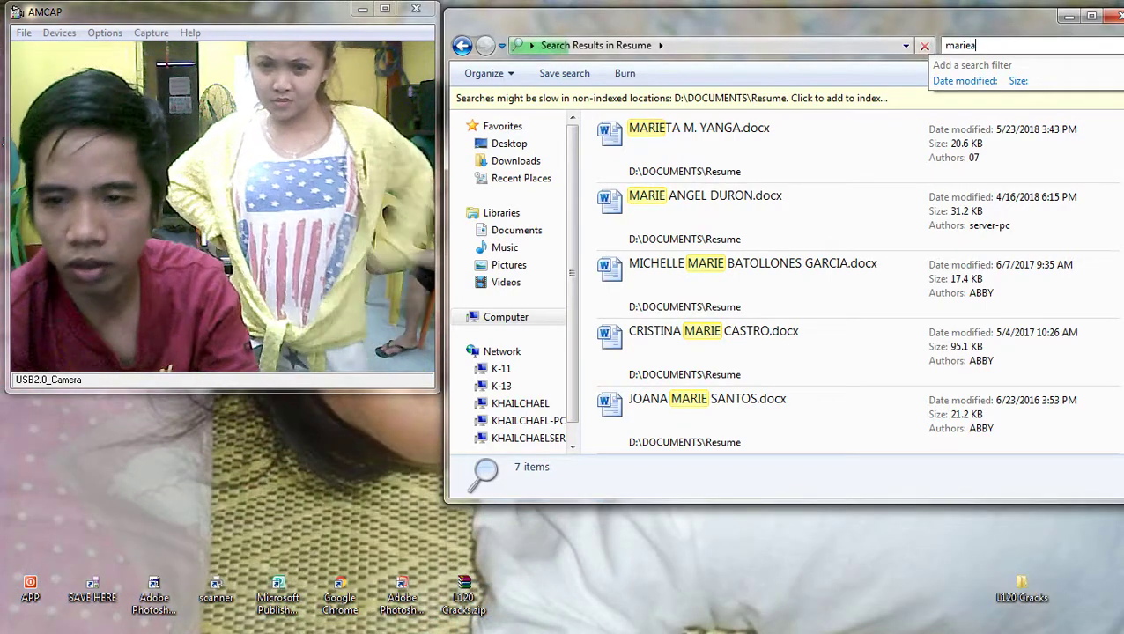
key(BackSpace)
key(BackSpace)
key(BackSpace)
key(BackSpace)
key(BackSpace)
key(BackSpace)
text(ro)
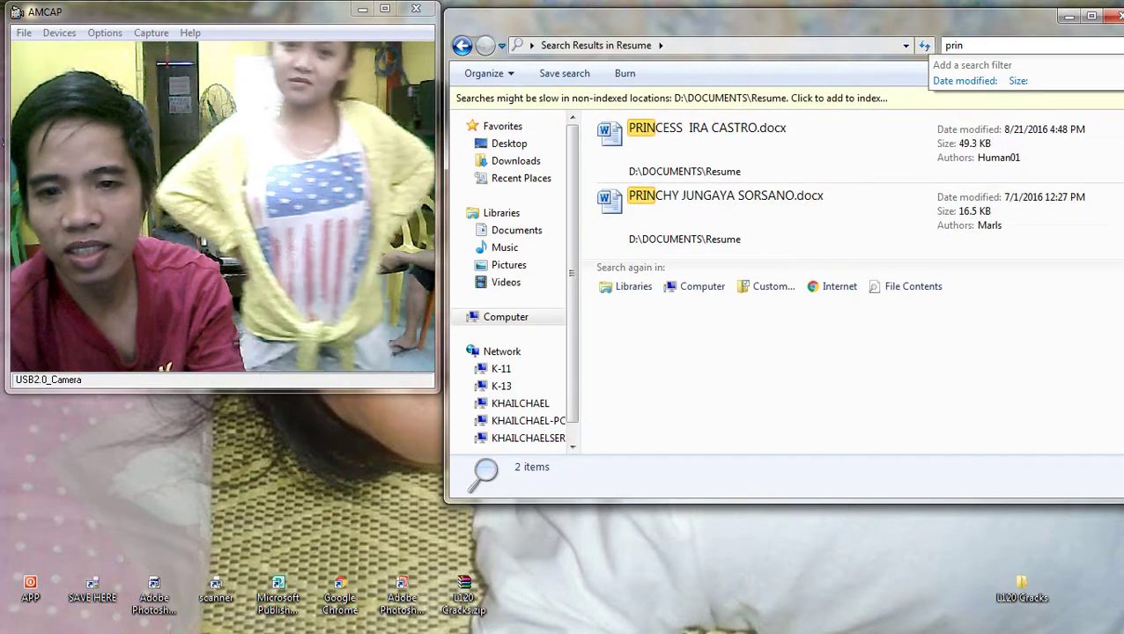
text(c)
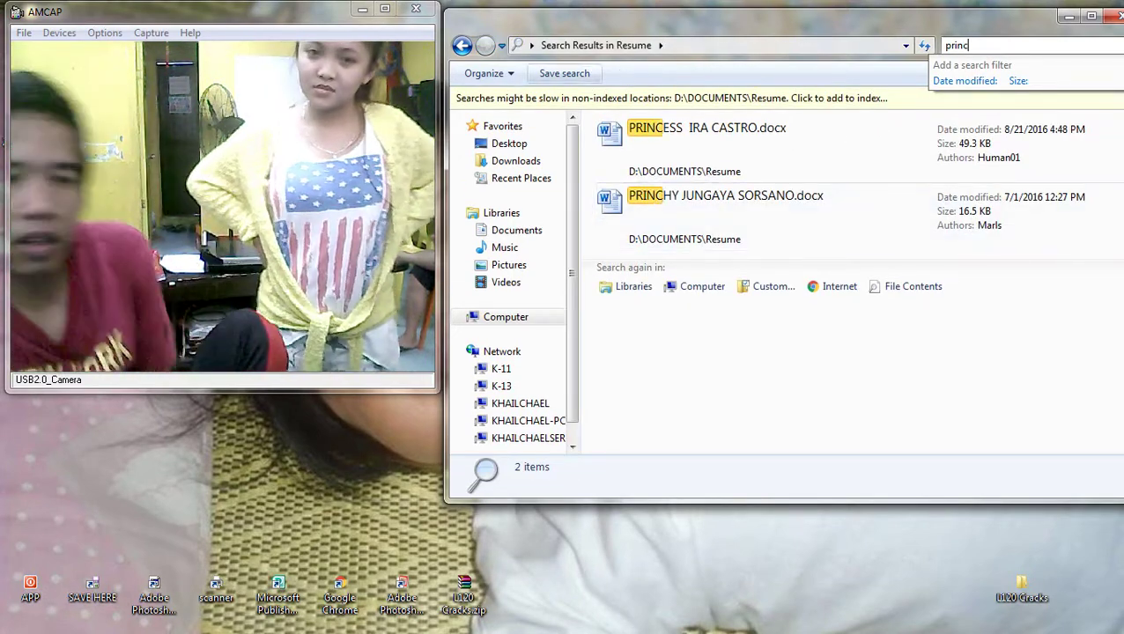
key(BackSpace)
key(BackSpace)
key(BackSpace)
key(BackSpace)
key(BackSpace)
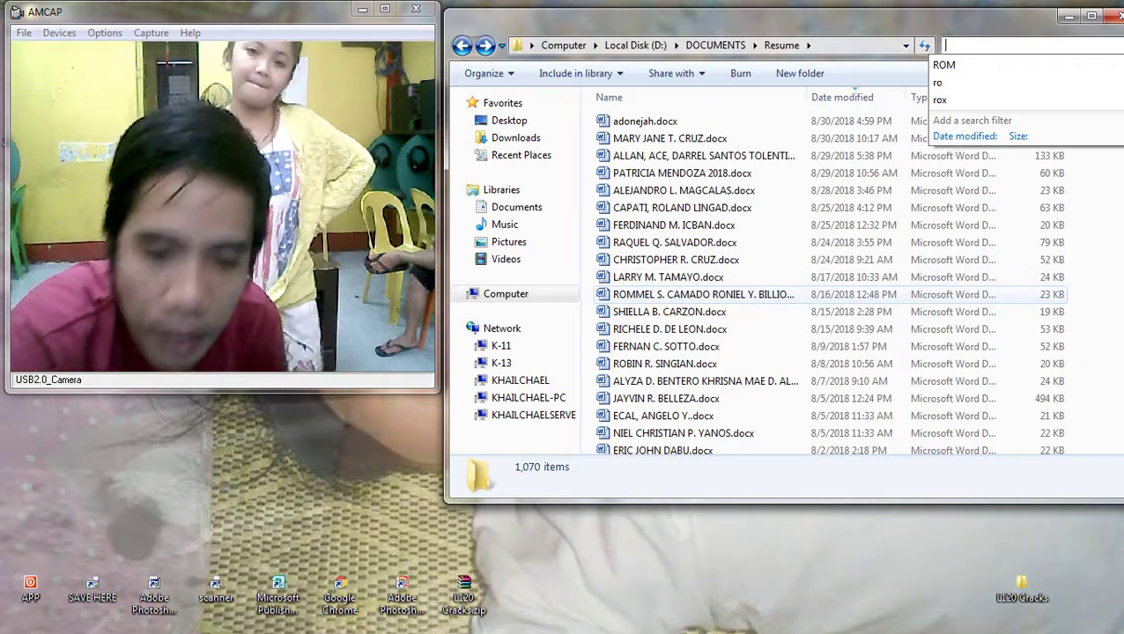
Step: Open the chosen résumé in Word, close the navigation pane, maximize it and scroll to the top
click(668, 276)
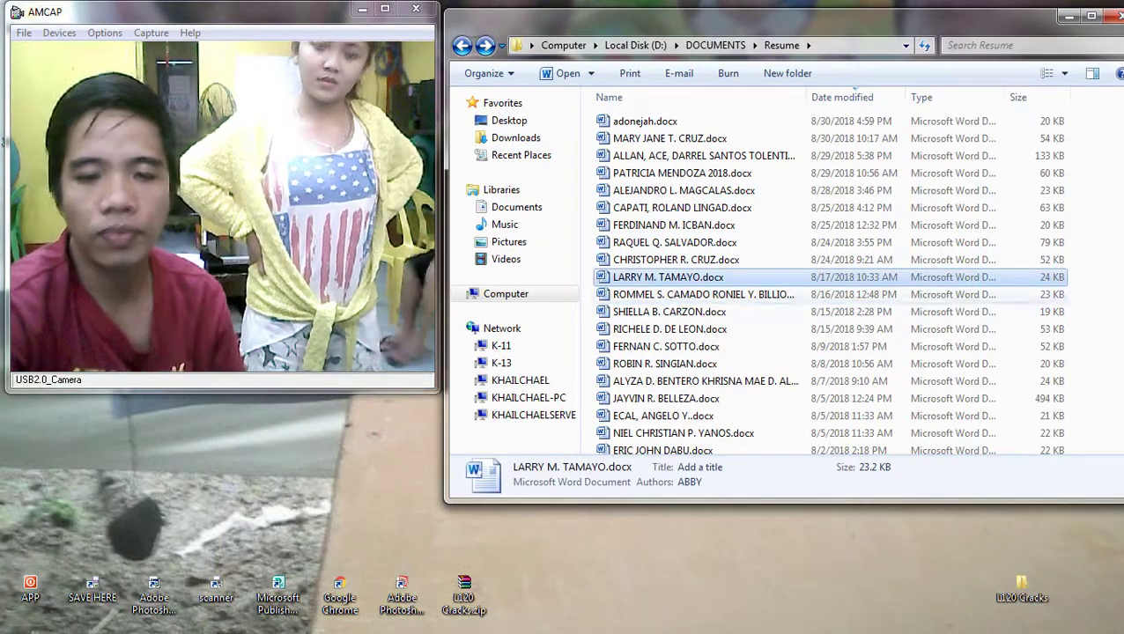
key(Return)
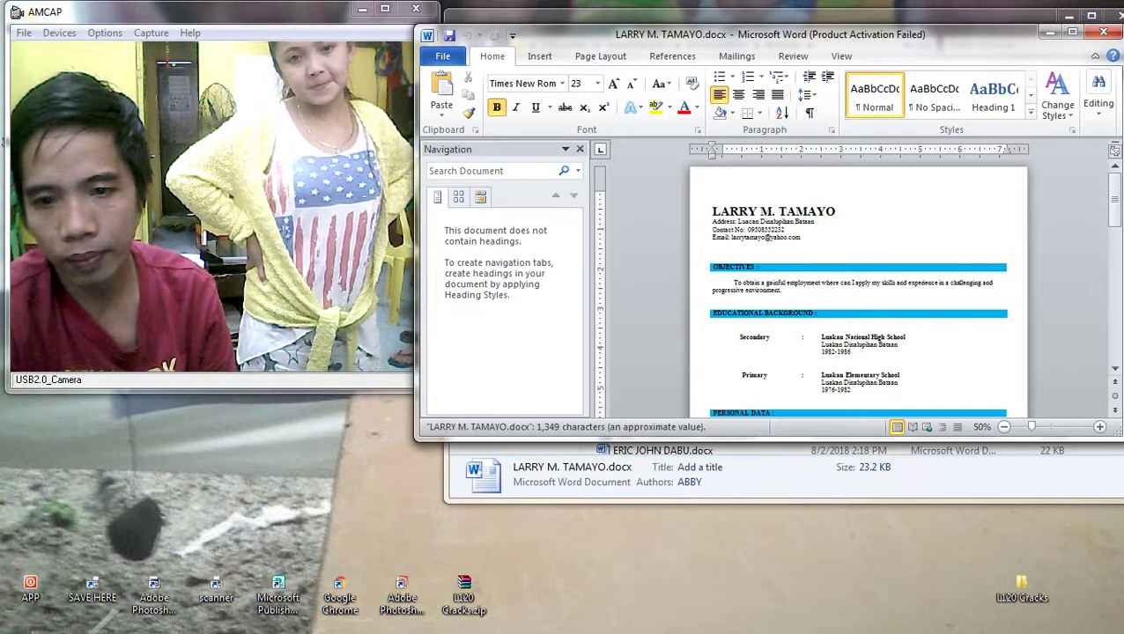
scroll(859, 290, down, 10)
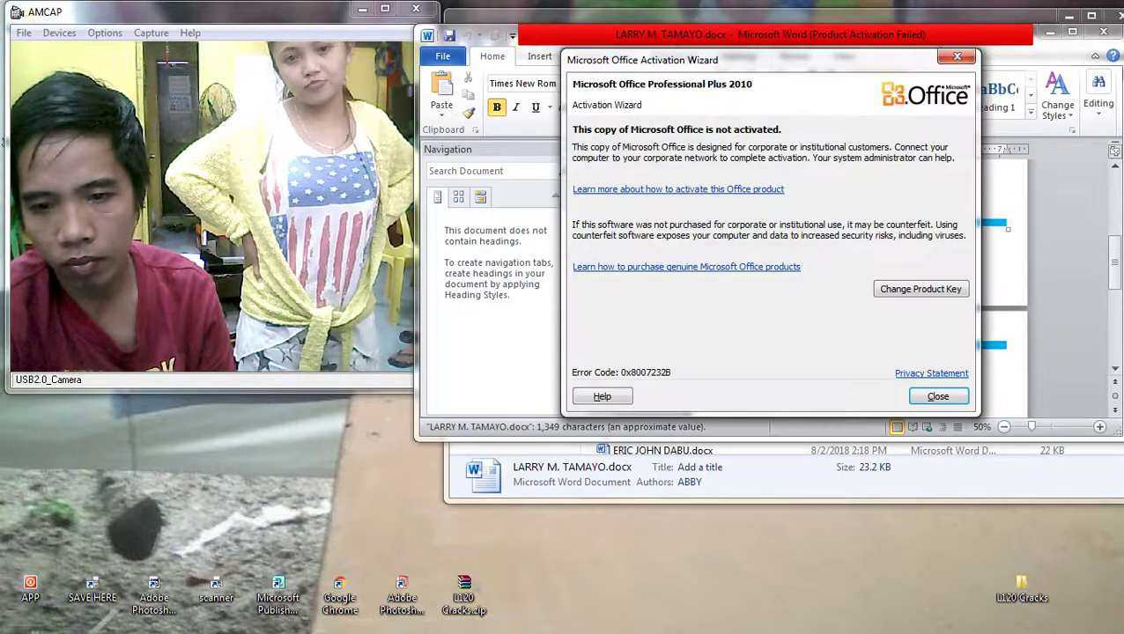
key(Escape)
key(alt+Tab)
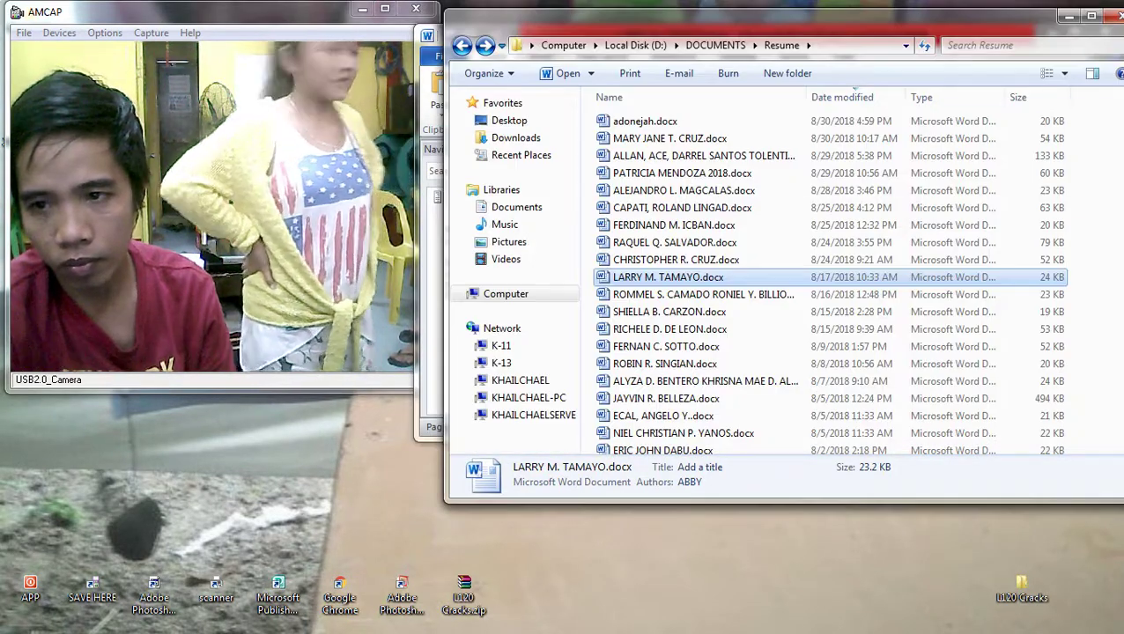
key(alt+Tab)
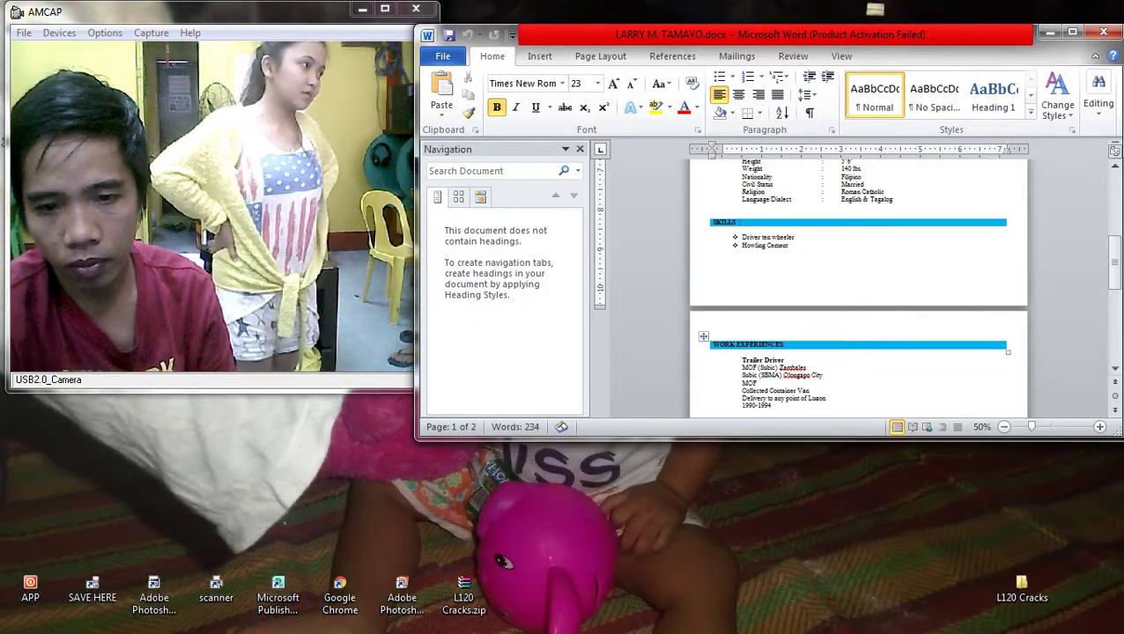
click(580, 149)
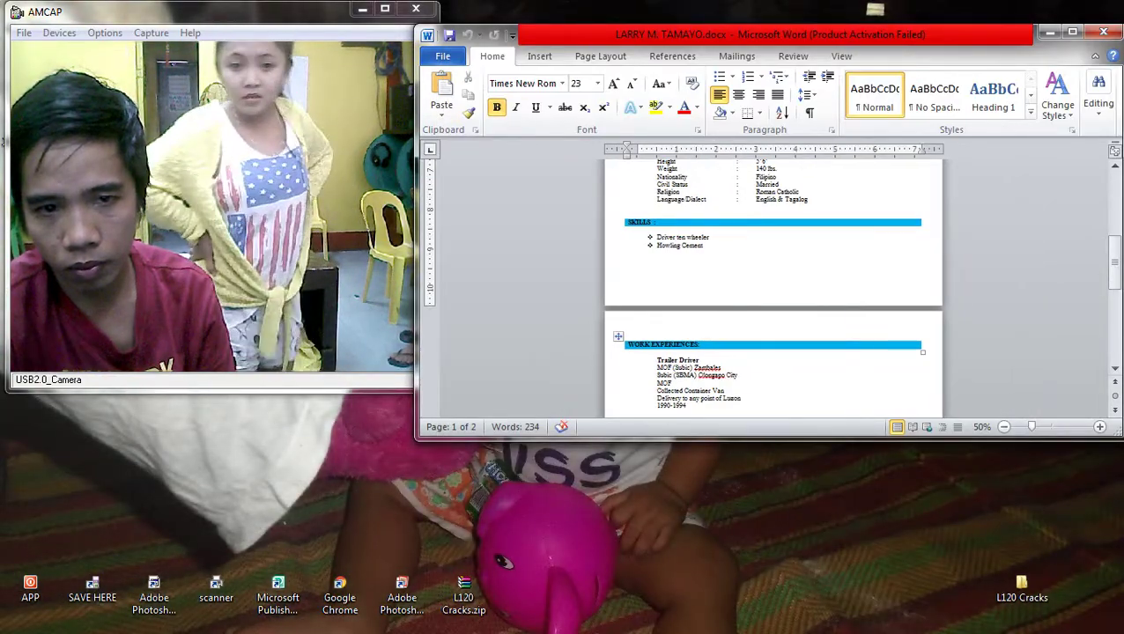
key(super+Up)
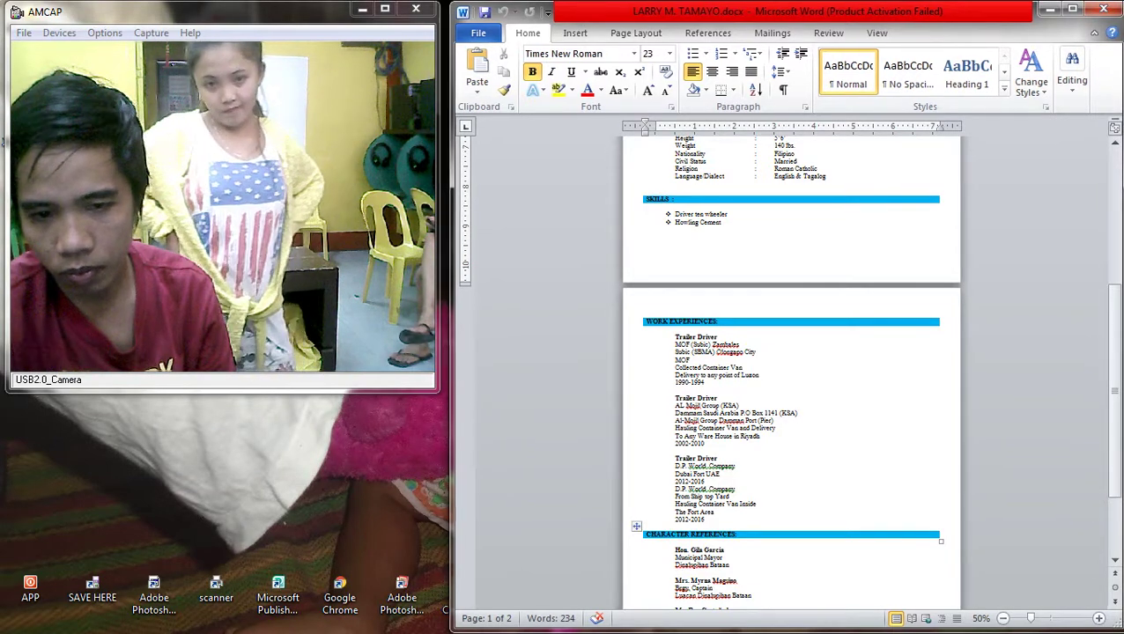
scroll(791, 370, up, 5)
scroll(791, 370, up, 4)
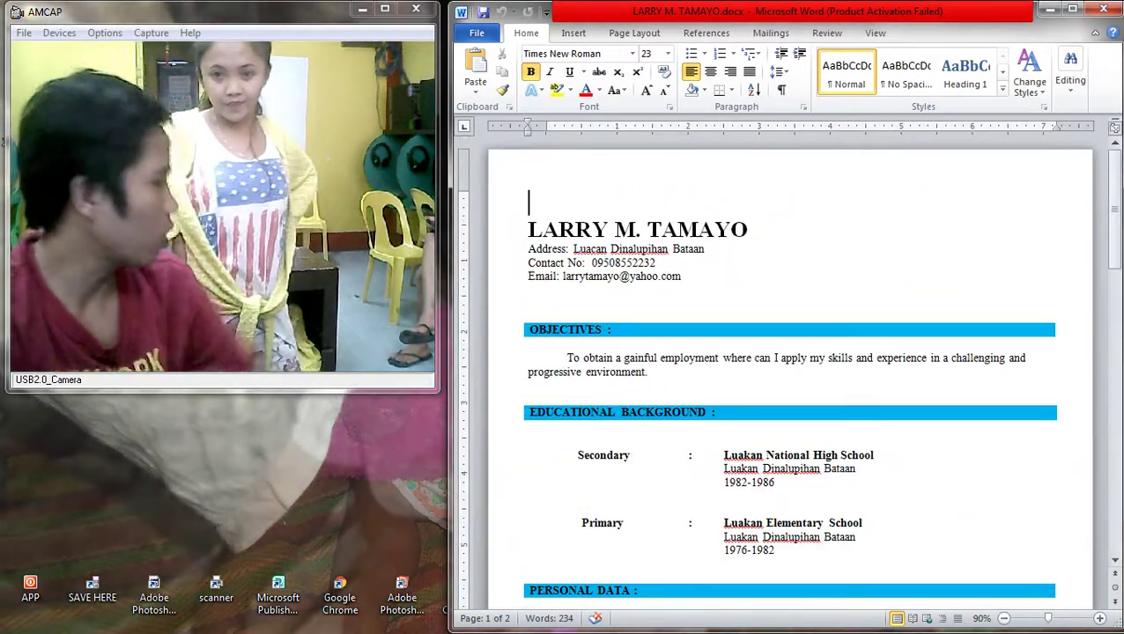
Step: Replace the name heading with the new applicant's full name
key(Down)
key(shift+End)
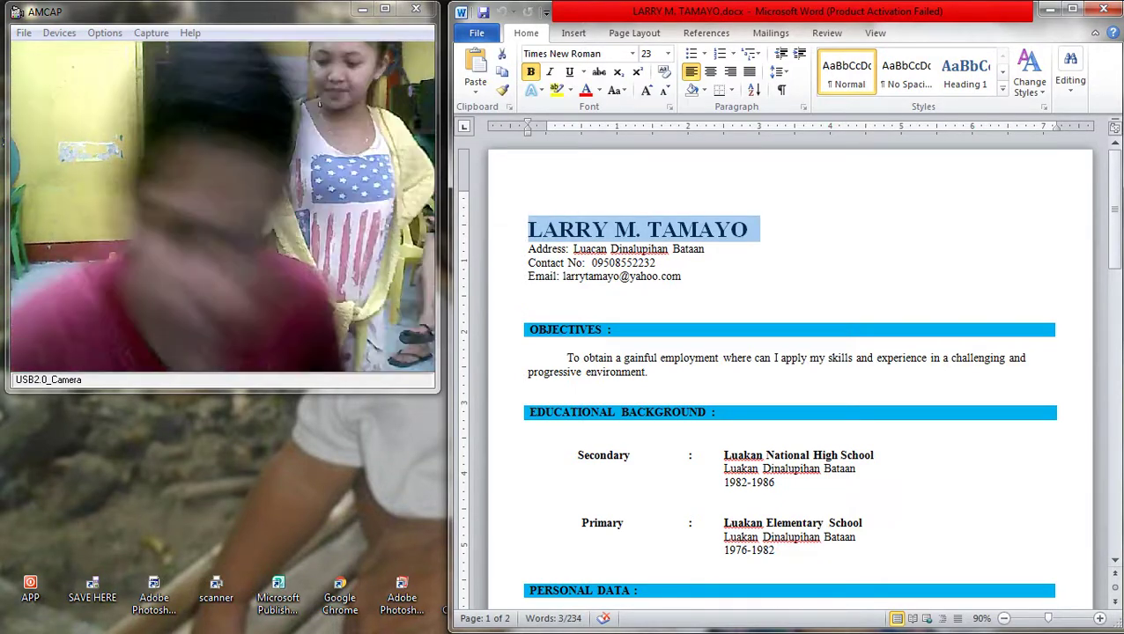
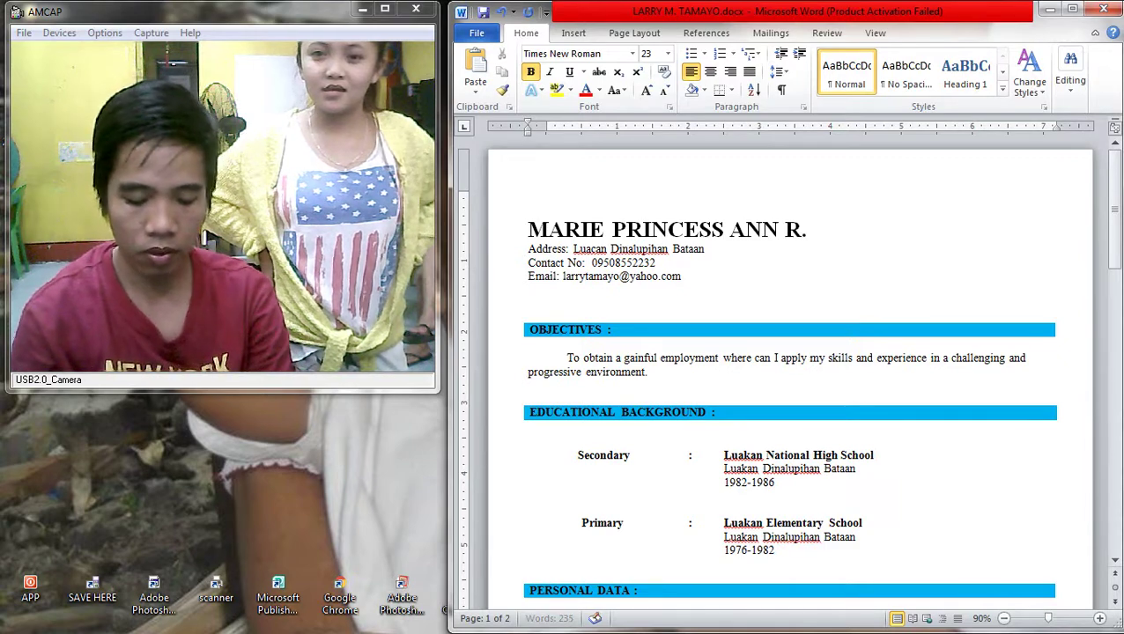
Step: Replace the town in the Address line and the Contact No with the new applicant's details
key(Down)
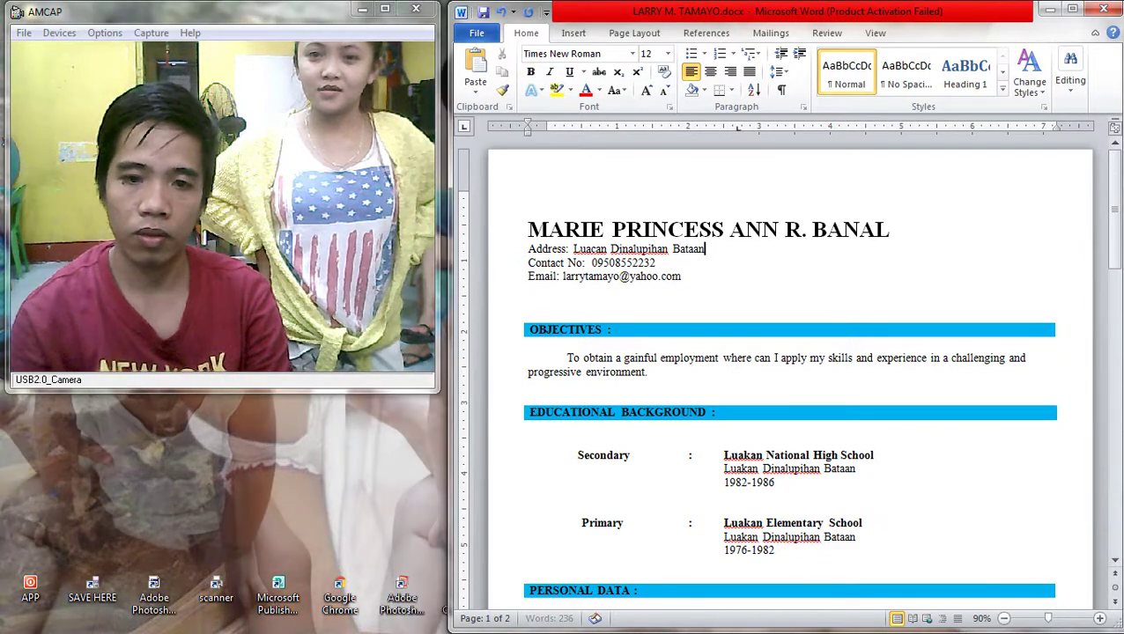
key(BackSpace)
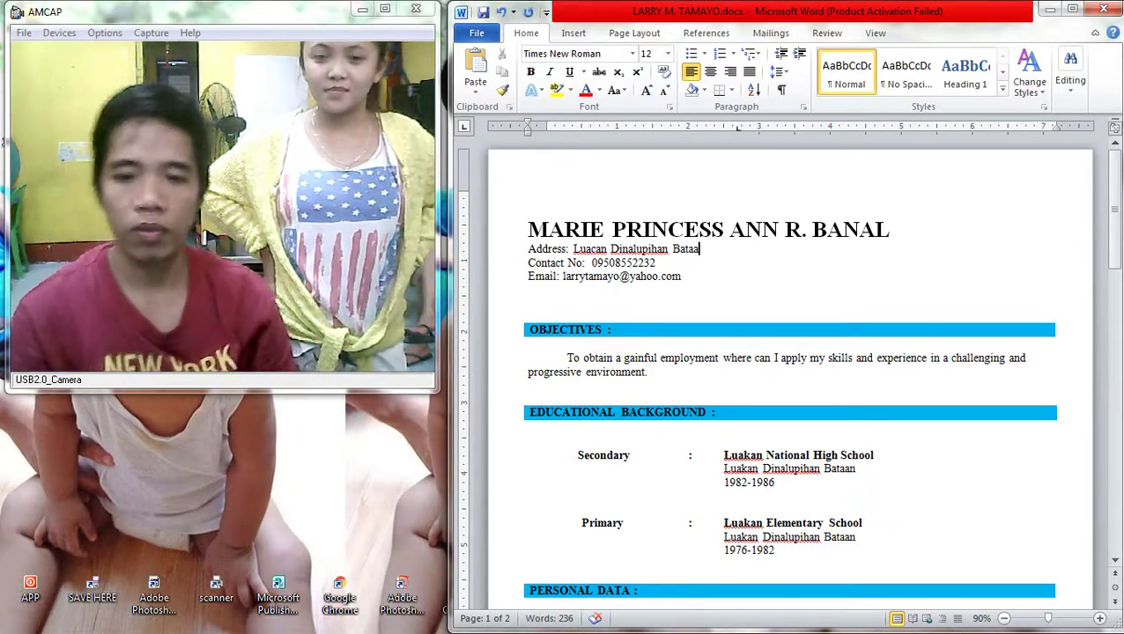
key(ctrl+z)
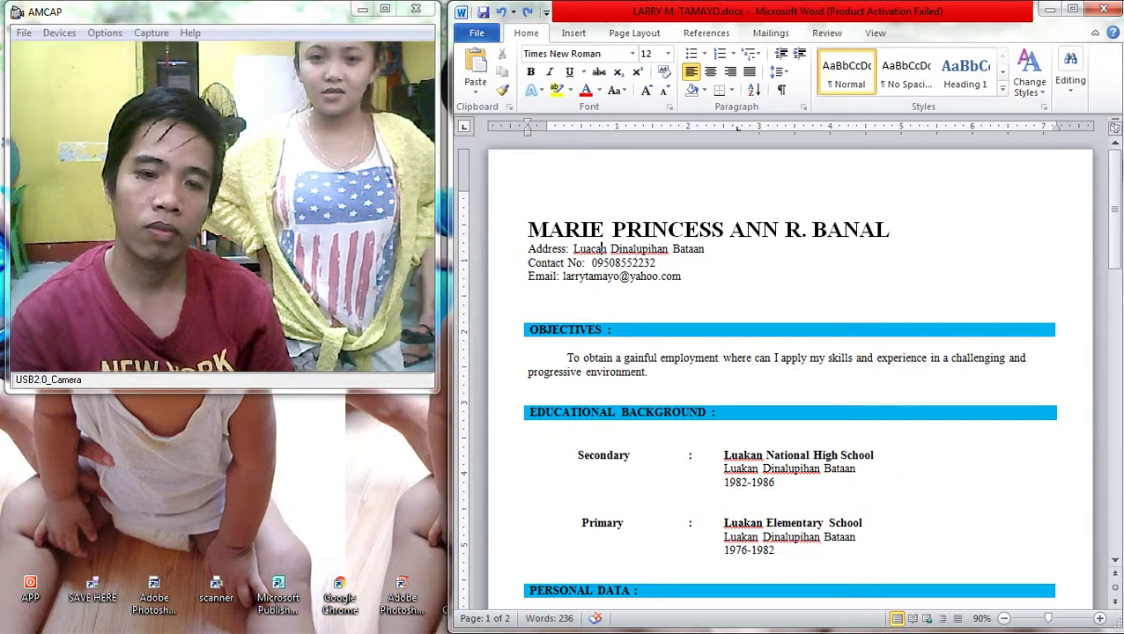
key(BackSpace)
key(BackSpace)
key(BackSpace)
key(BackSpace)
key(BackSpace)
key(BackSpace)
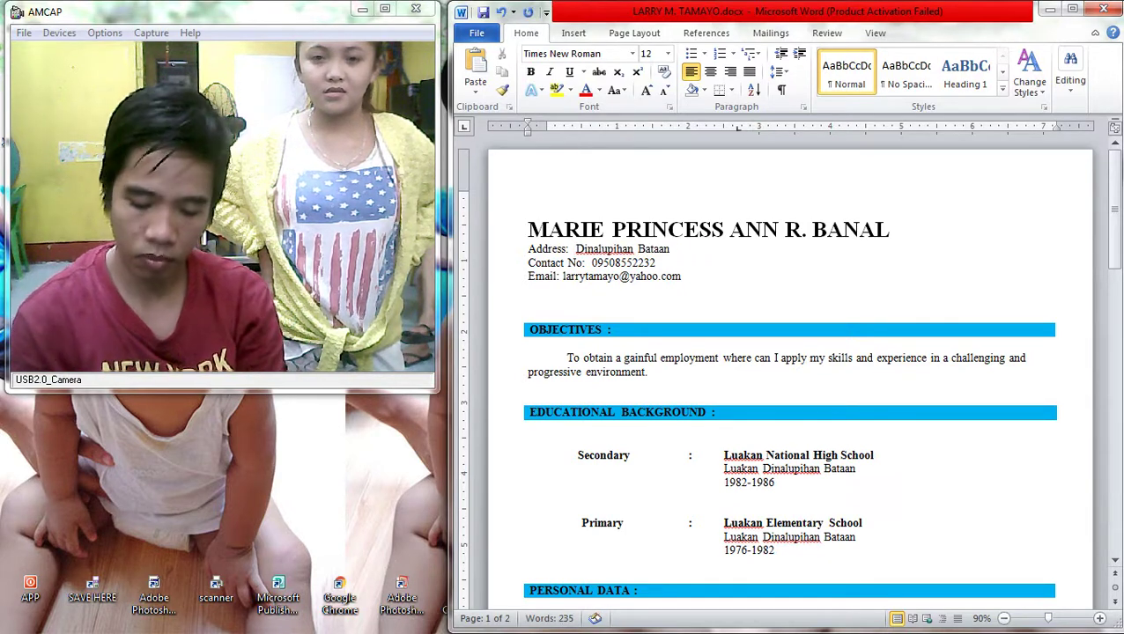
text(Pagalanggang)
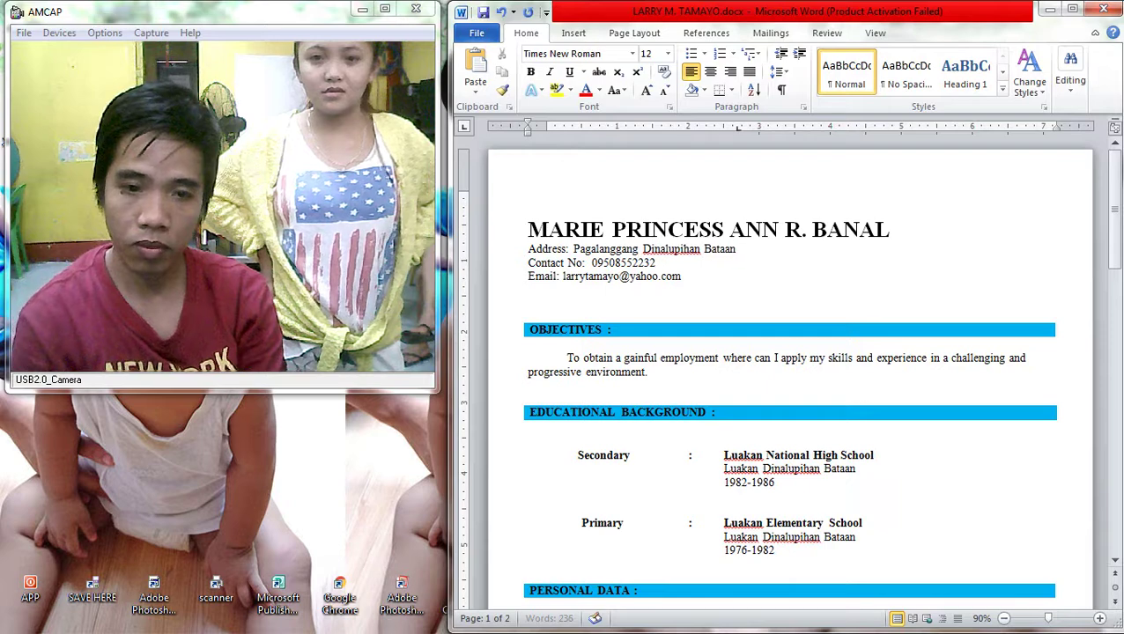
click(652, 263)
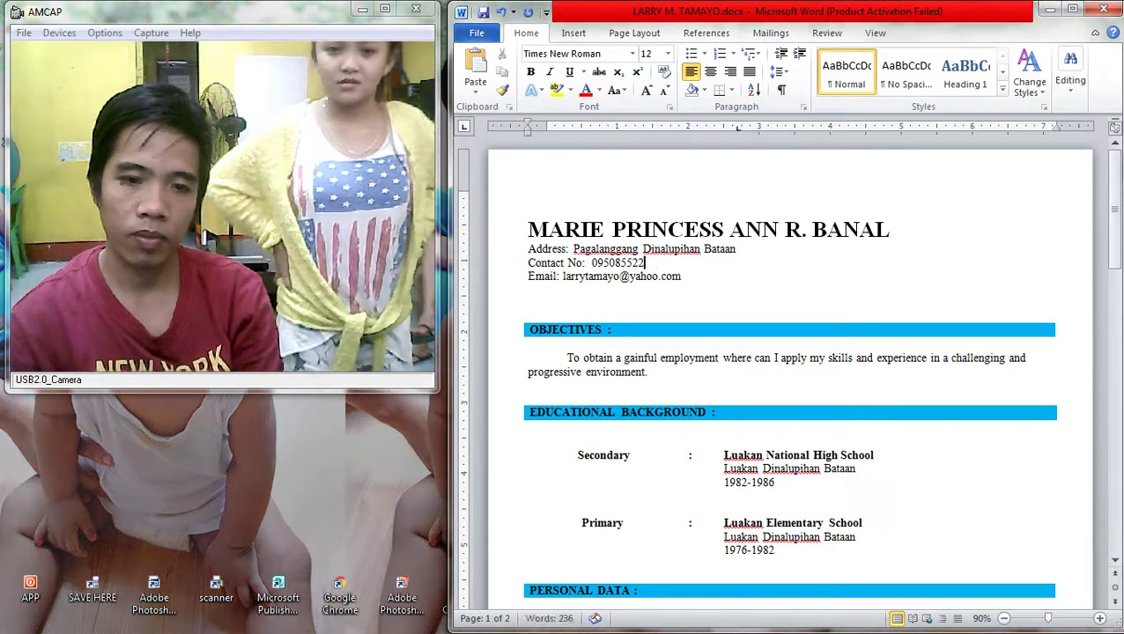
key(BackSpace)
key(BackSpace)
key(BackSpace)
key(BackSpace)
key(BackSpace)
key(BackSpace)
key(BackSpace)
key(BackSpace)
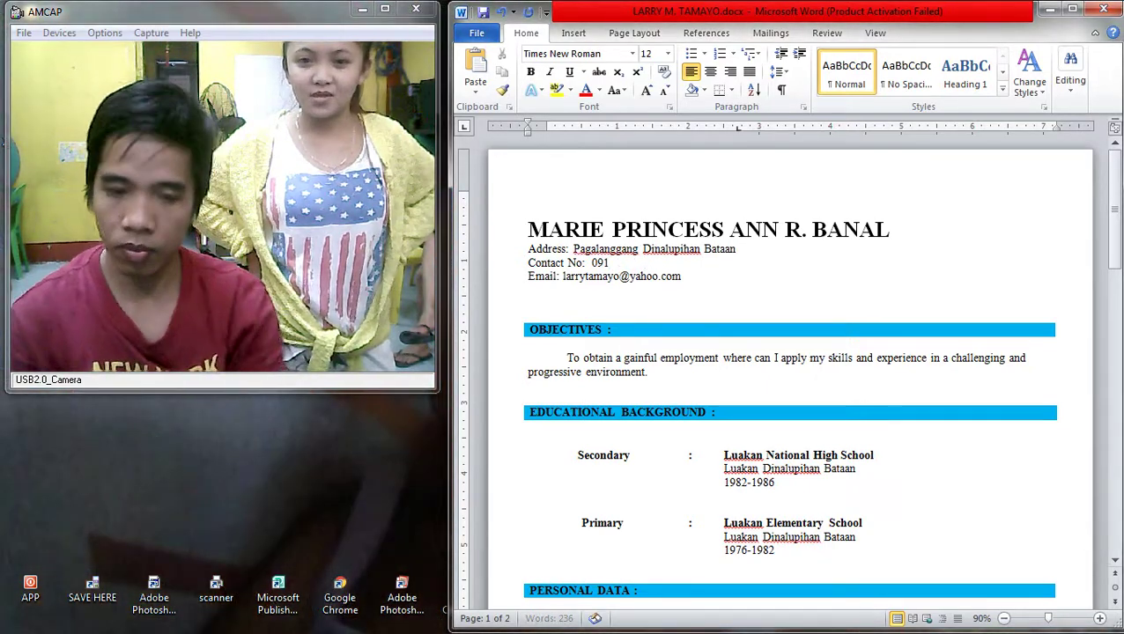
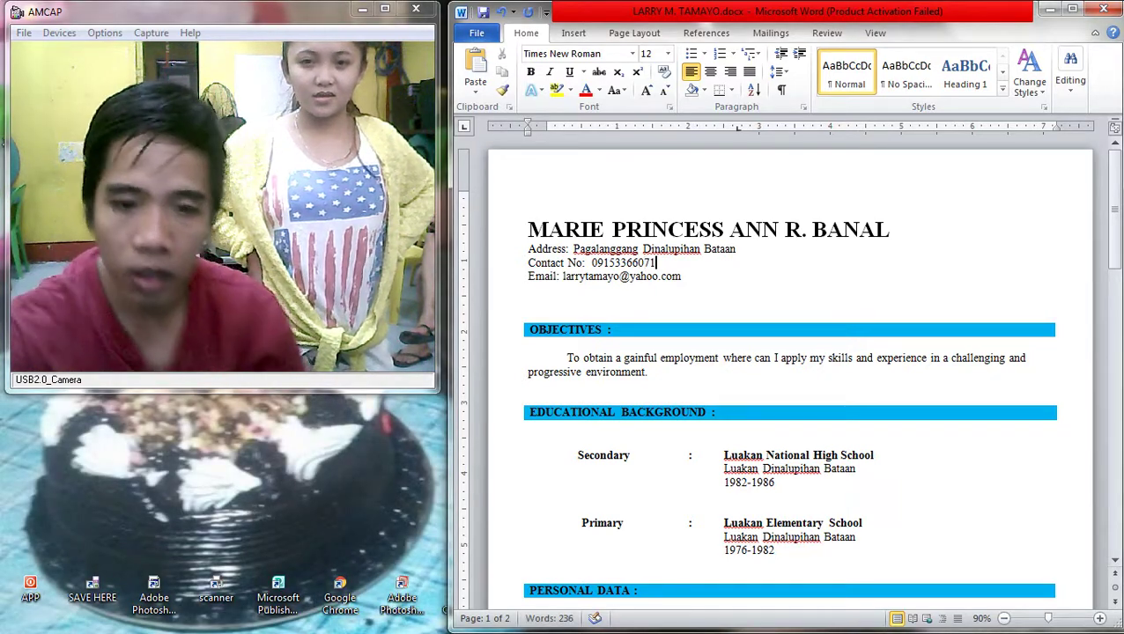
Step: Clear the e-mail line in the heading
key(Down)
key(Home)
key(shift+End)
text(==)
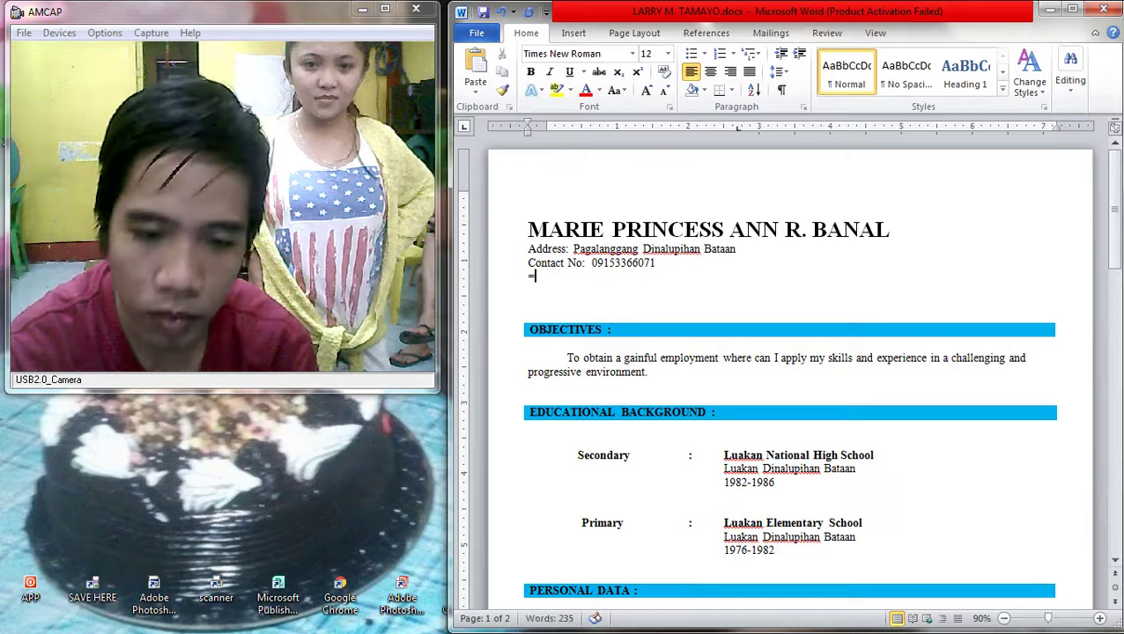
key(BackSpace)
key(BackSpace)
Step: Delete the first word of the Secondary school name so it reads 'National High School'
scroll(790, 370, down, 2)
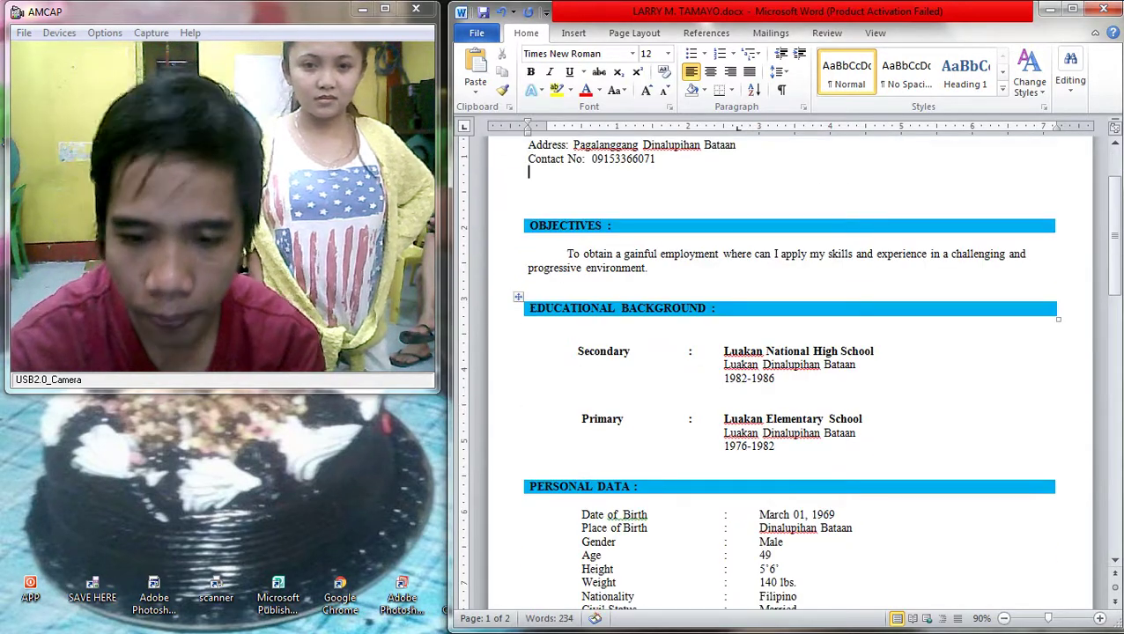
click(546, 335)
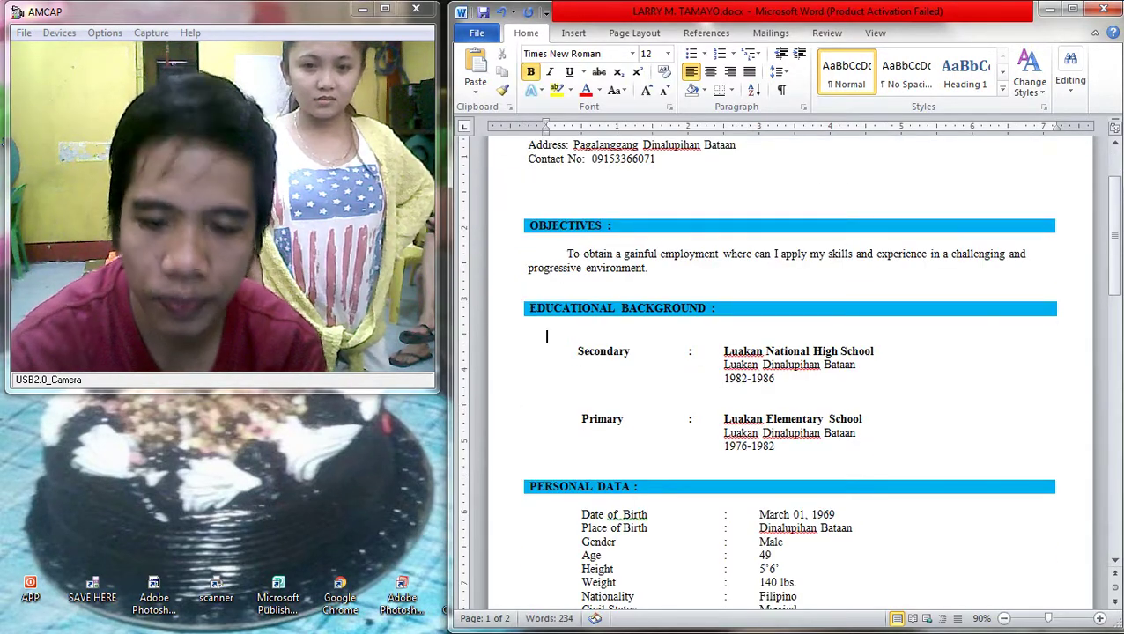
double_click(759, 351)
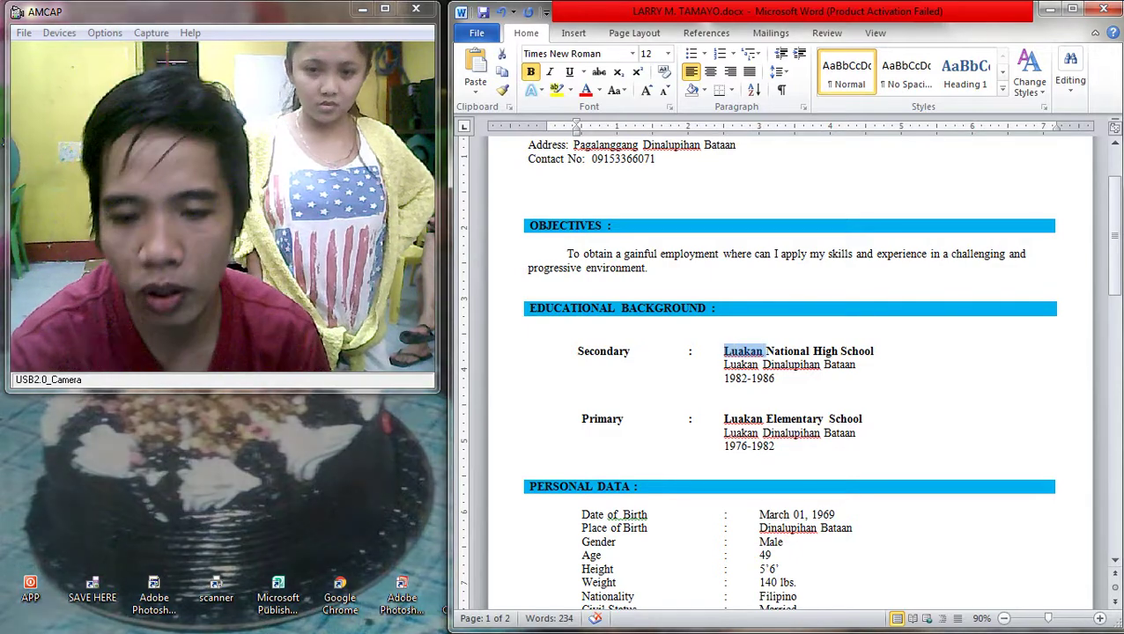
key(Delete)
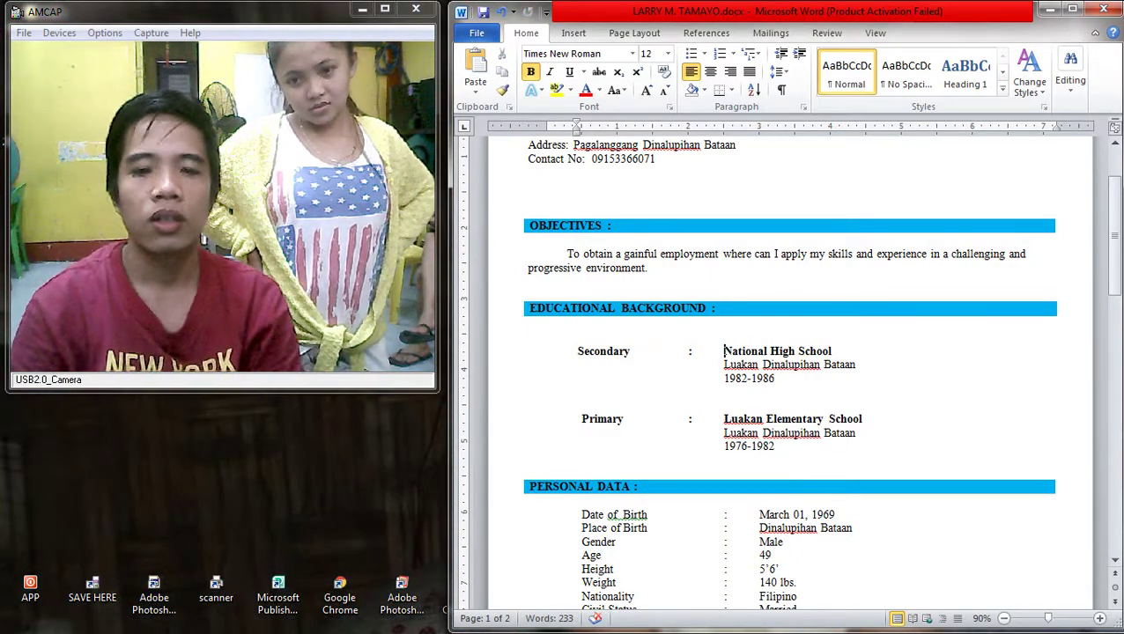